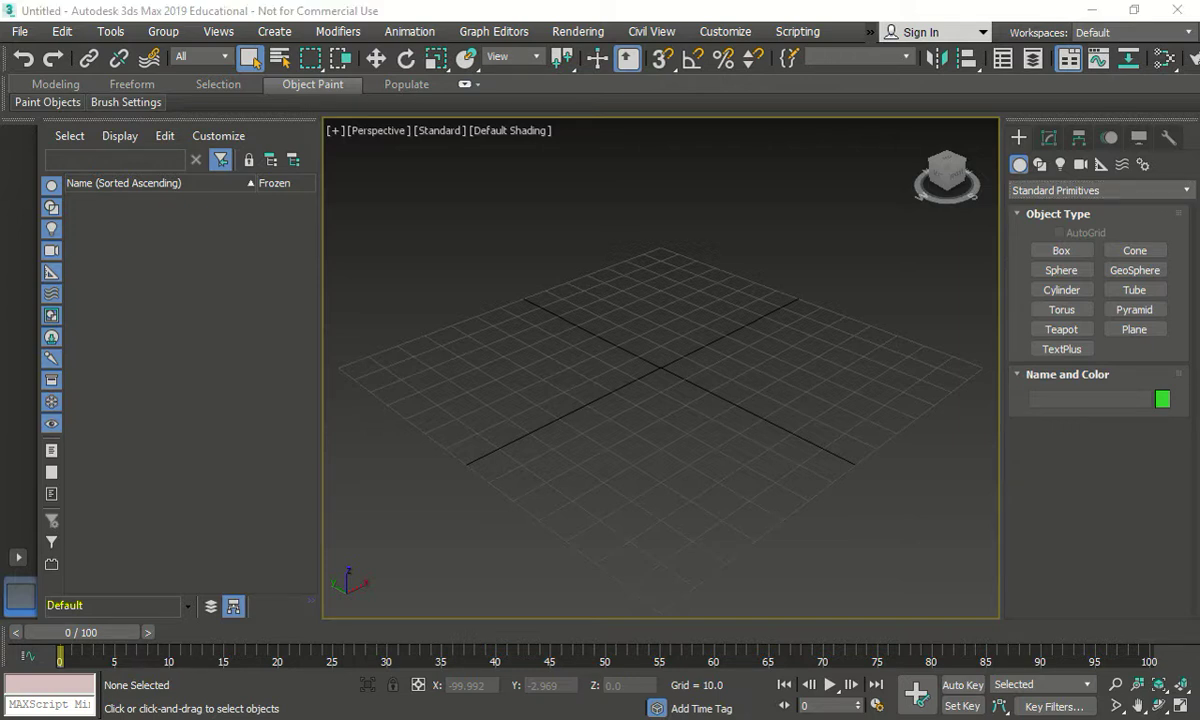
Step: Start the Box primitive and check which keyboard entry options it offers
left_click(1068, 254)
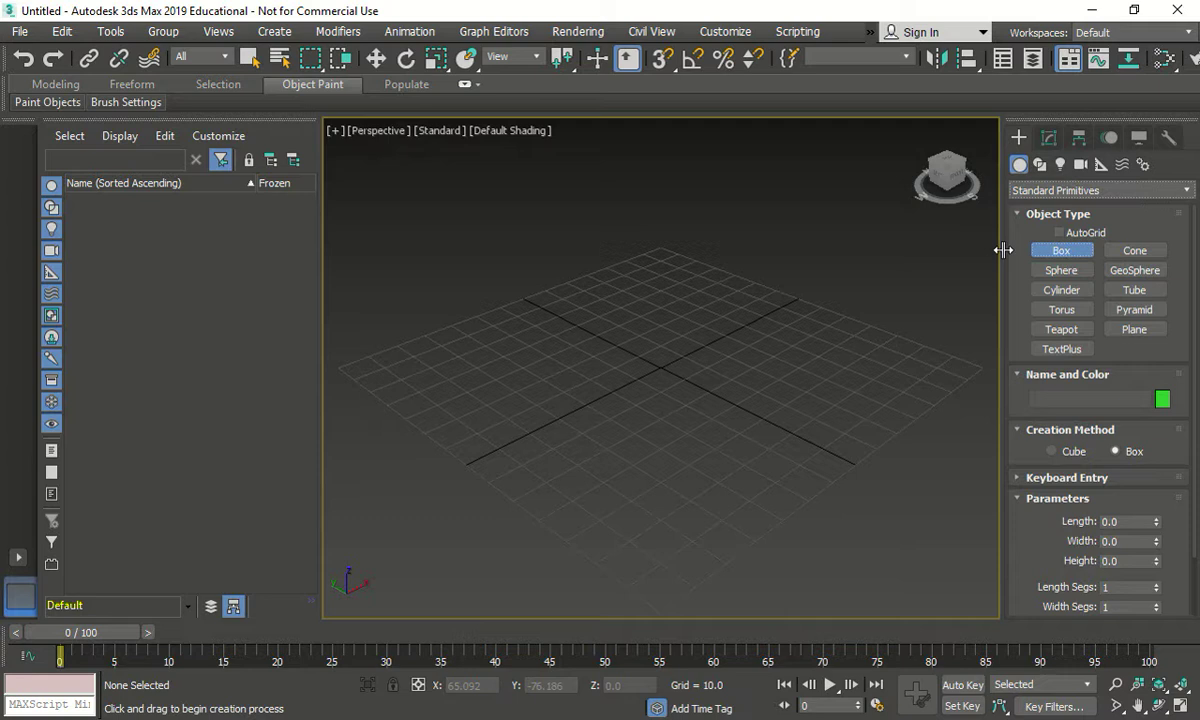
left_click_drag(1196, 289, 1193, 346)
left_click(1077, 410)
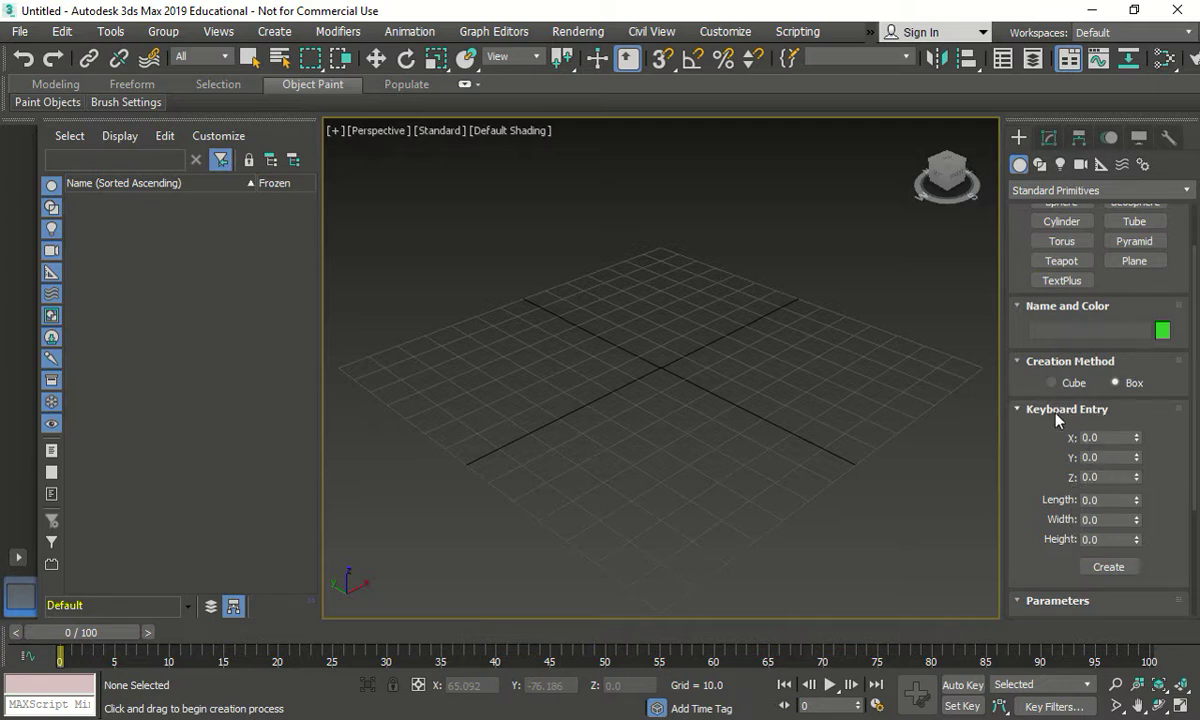
left_click(1022, 411)
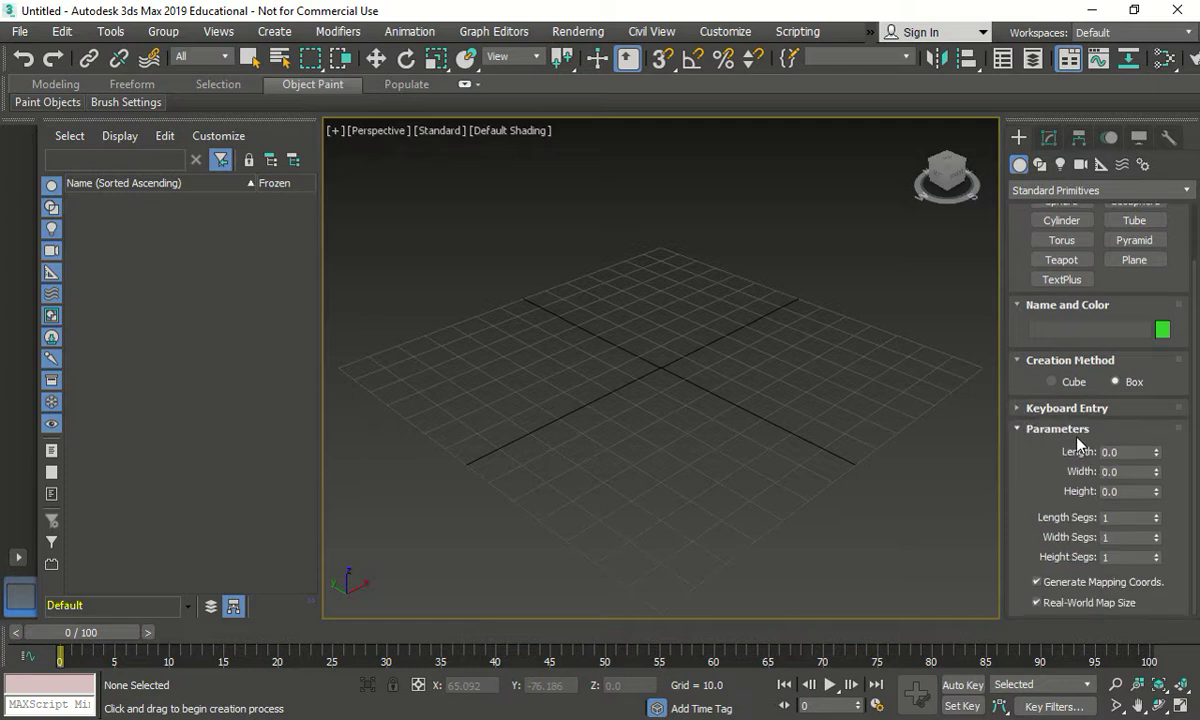
Step: Examine the box's dimension and segment parameters and its keyboard entry position fields
left_click(1126, 490)
left_click(1123, 517)
key("Tab")
key("Tab")
left_click(1080, 410)
left_click(1058, 603)
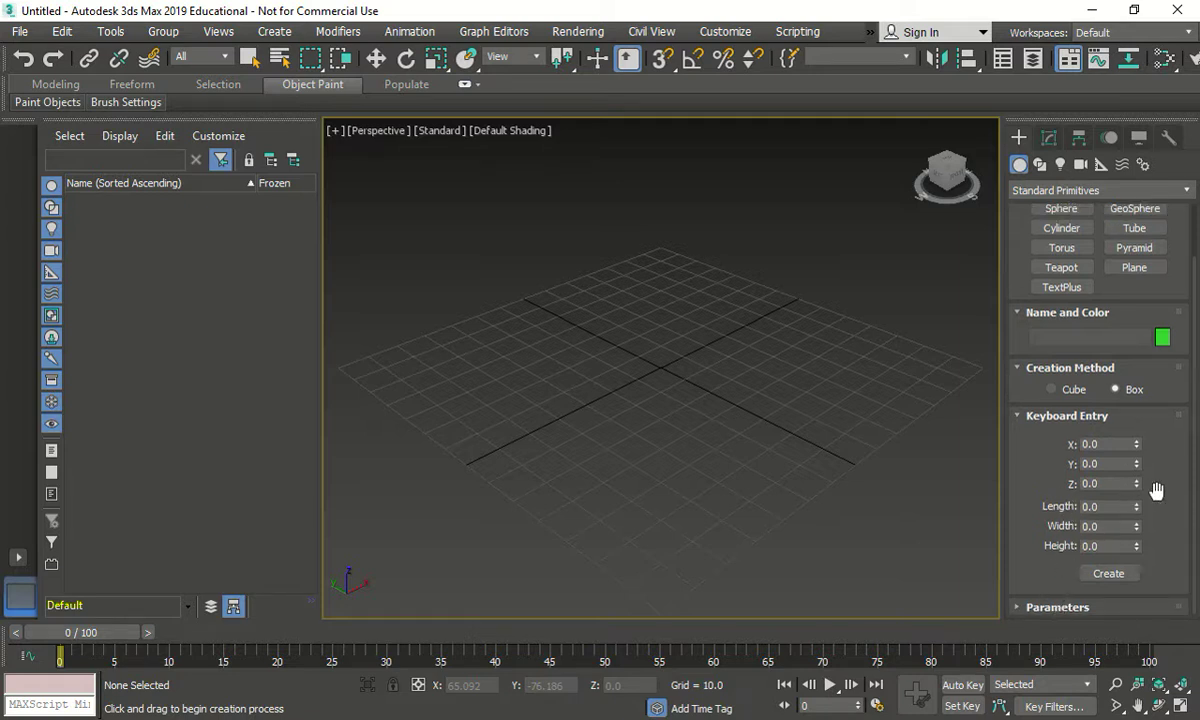
left_click(1106, 445)
left_click(1106, 463)
left_click(1103, 483)
left_click(1071, 416)
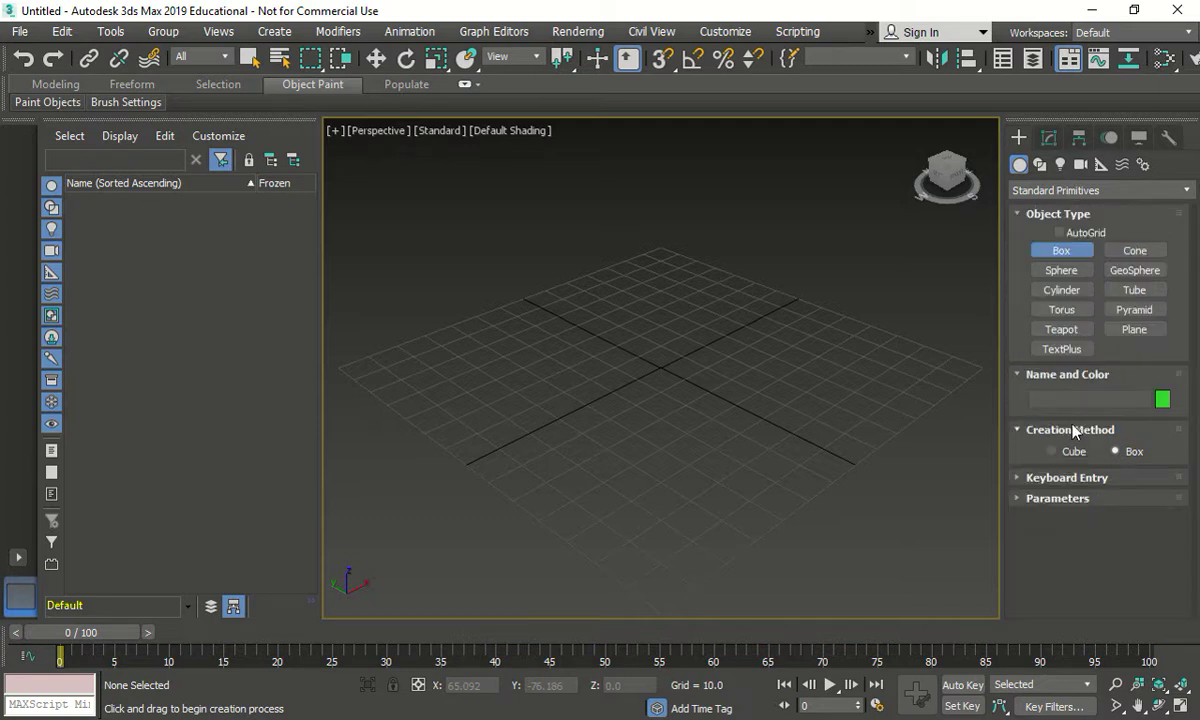
left_click(1008, 477)
left_click(1012, 418)
left_click(1058, 498)
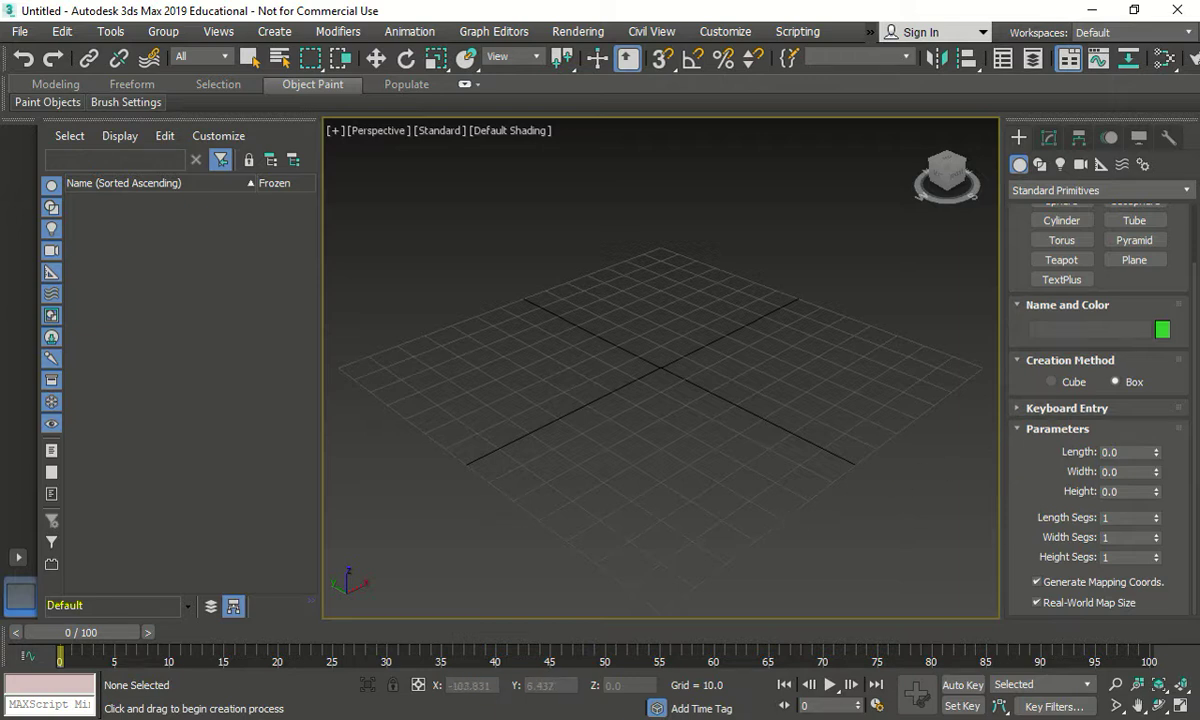
Step: Set the new box's keyboard entry length, width and height to 20 each, keeping its position at the origin
left_click(1099, 414)
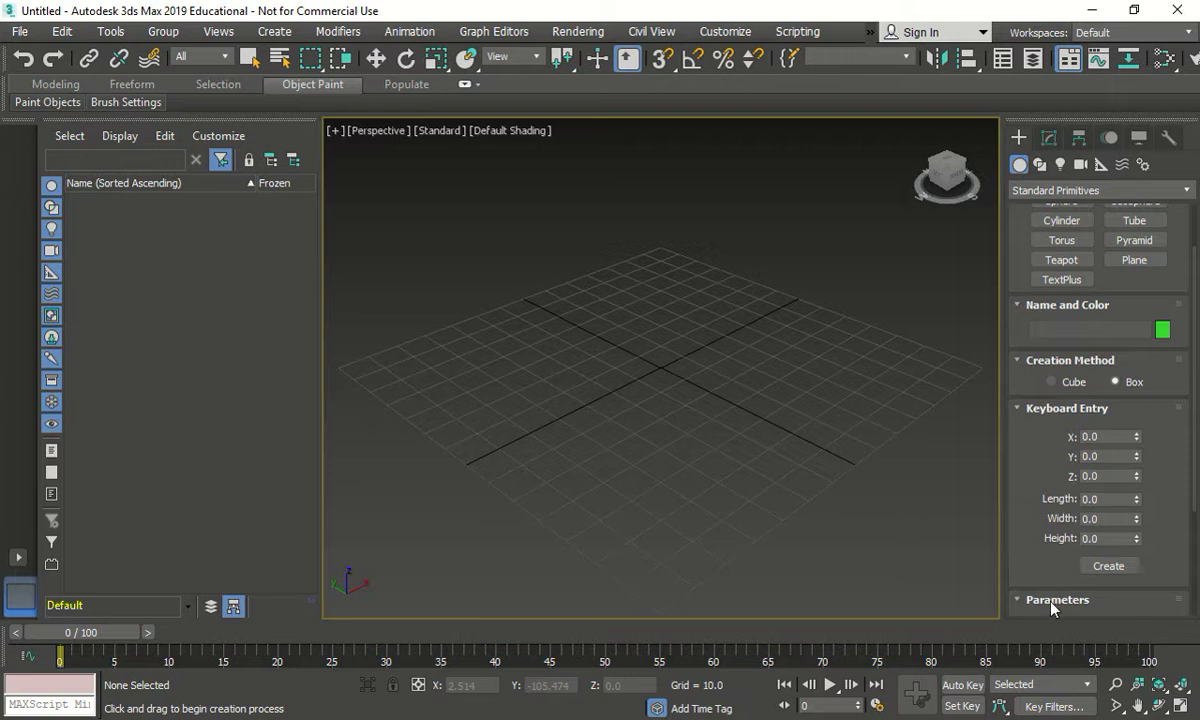
scroll(1059, 594, "up", 1)
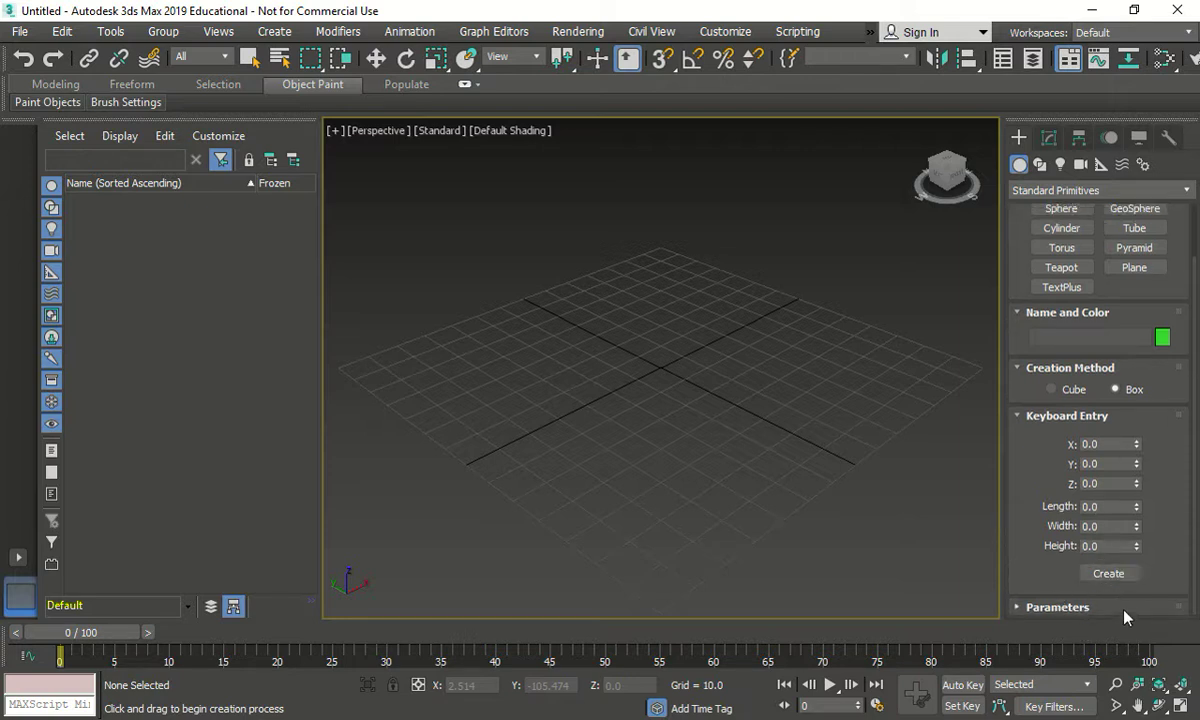
scroll(1125, 612, "down", 5)
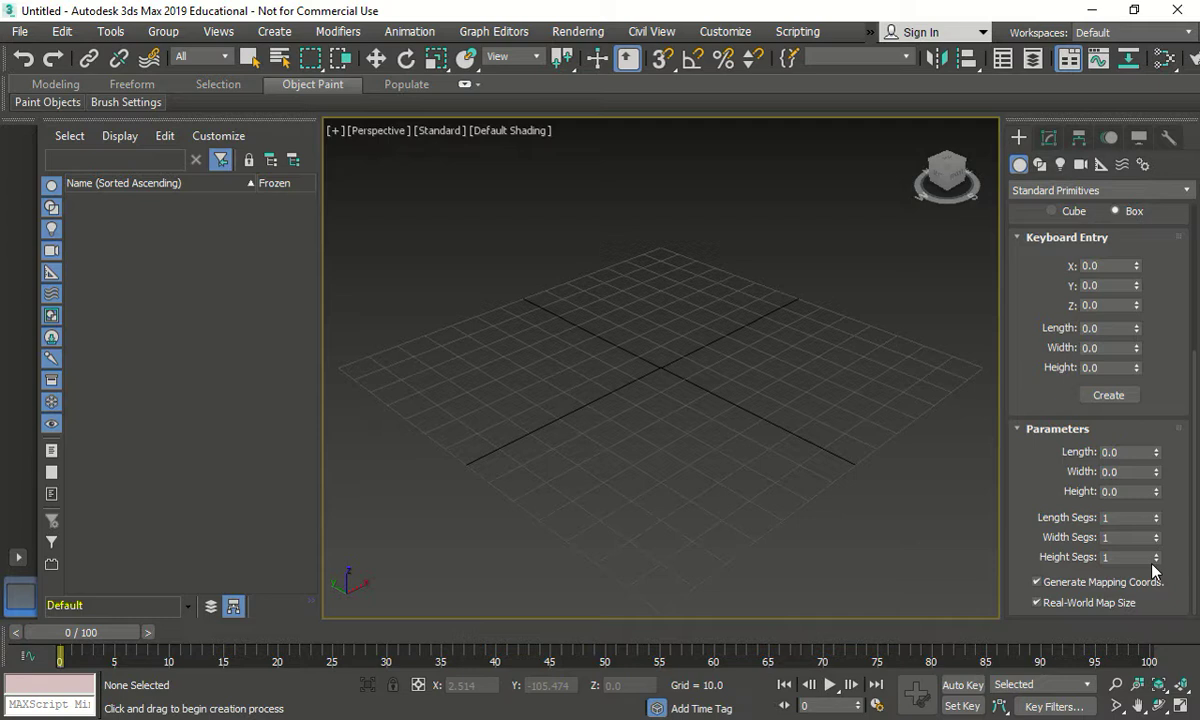
left_click(1096, 266)
key("Tab")
key("Tab")
key("Tab")
type("20")
key("Tab")
type("20")
key("Tab")
type("20")
key("Tab")
Step: Set the length, width and height segments to 5 each and create the box
left_click(1134, 518)
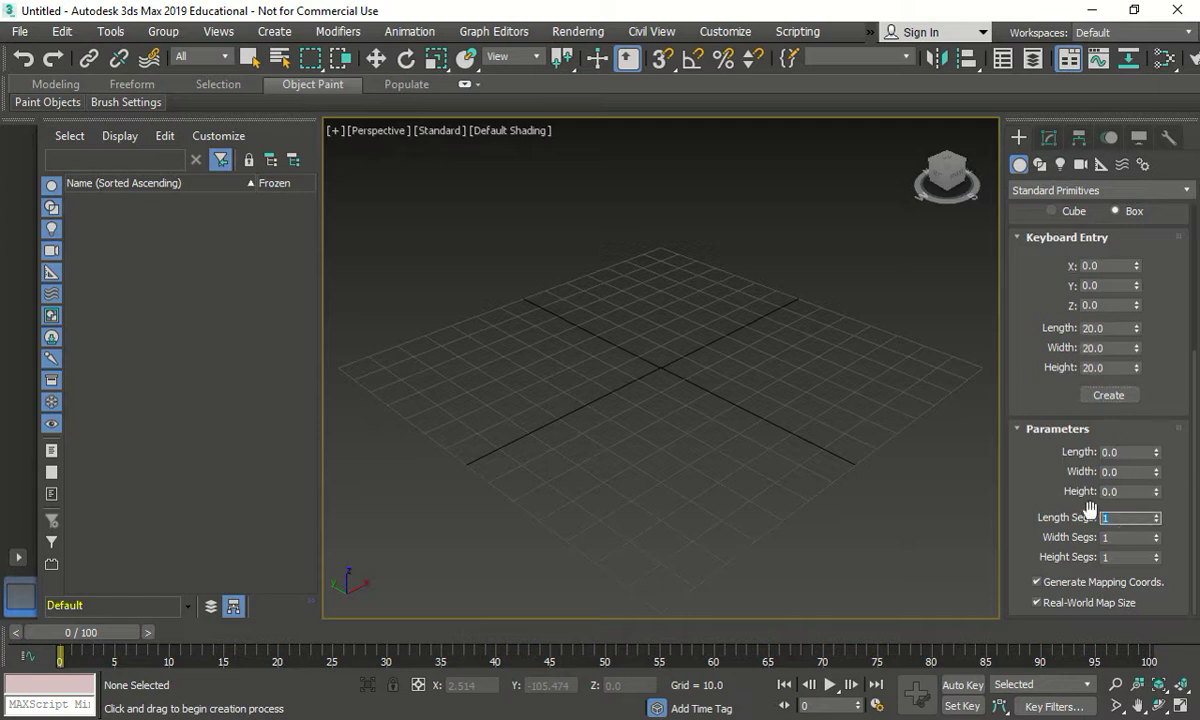
key("BackSpace")
type("5")
key("Tab")
type("5")
key("Tab")
type("5")
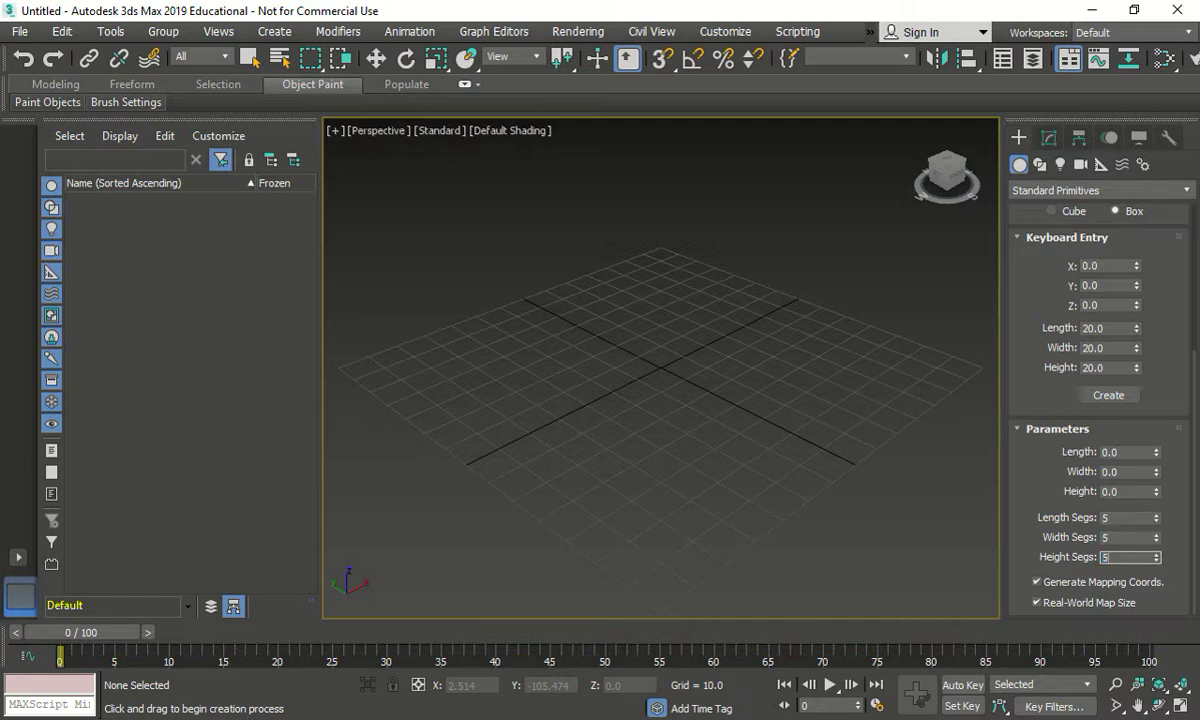
left_click(1108, 395)
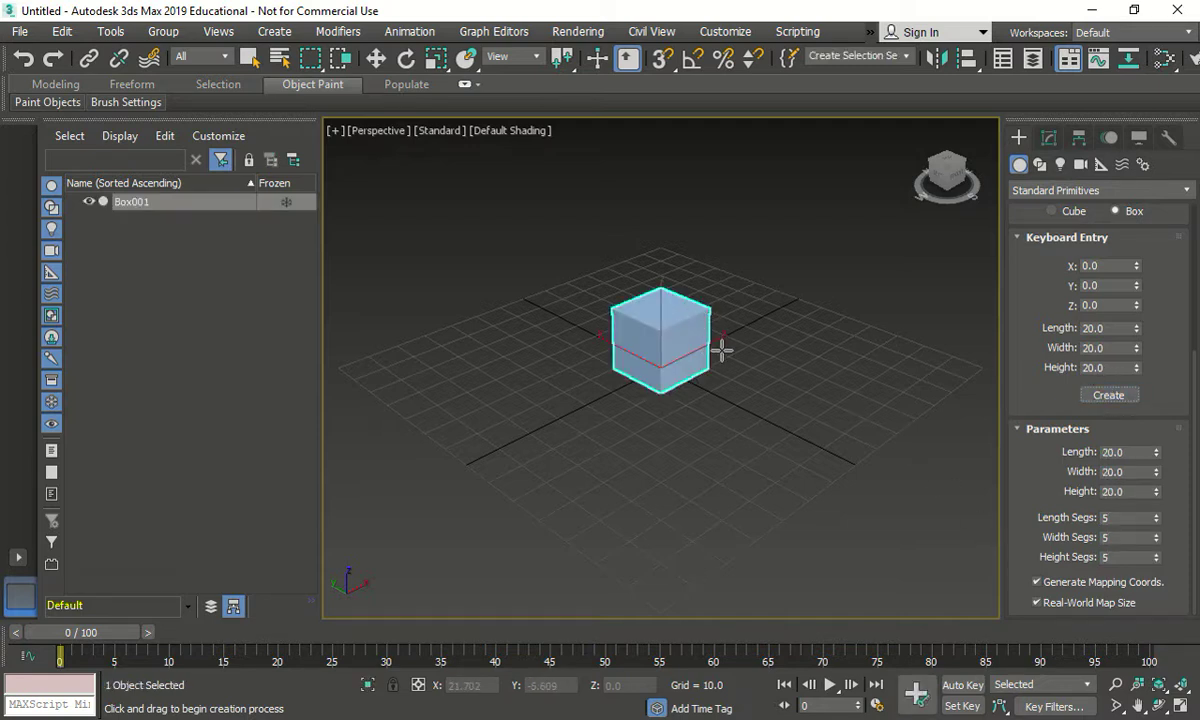
Step: Switch the perspective viewport's shading to Hidden Line so the box's segments can be seen
left_click(509, 131)
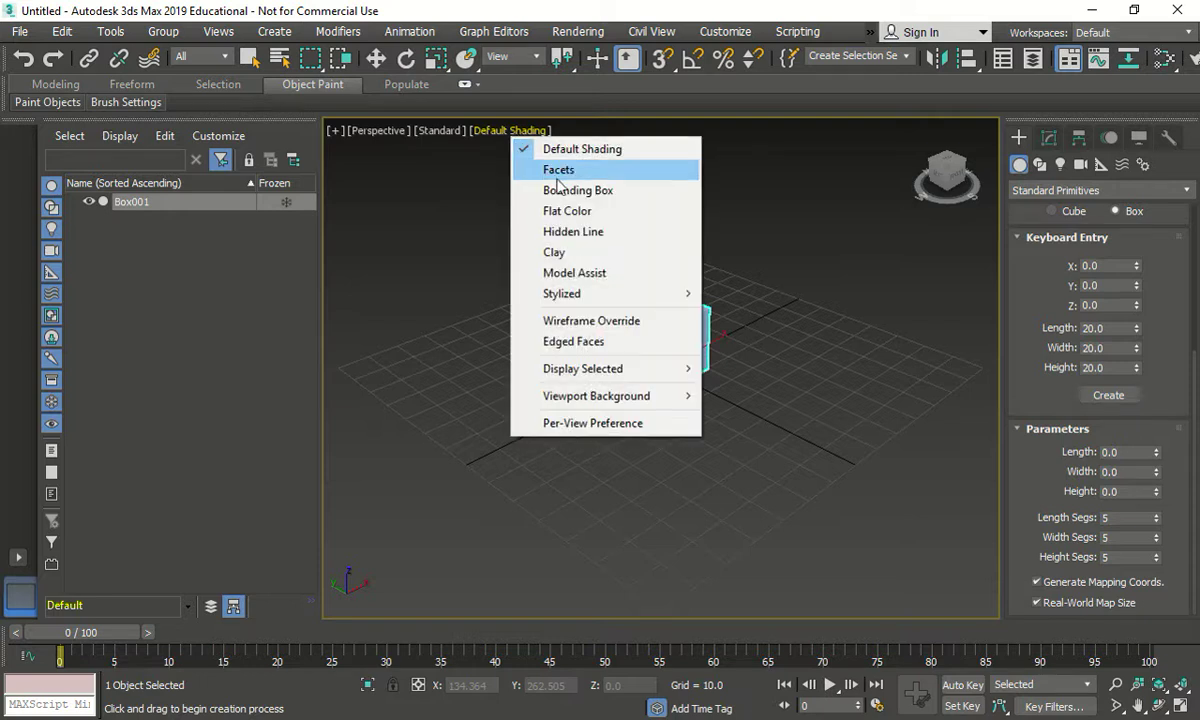
left_click(587, 236)
scroll(607, 323, "up", 5)
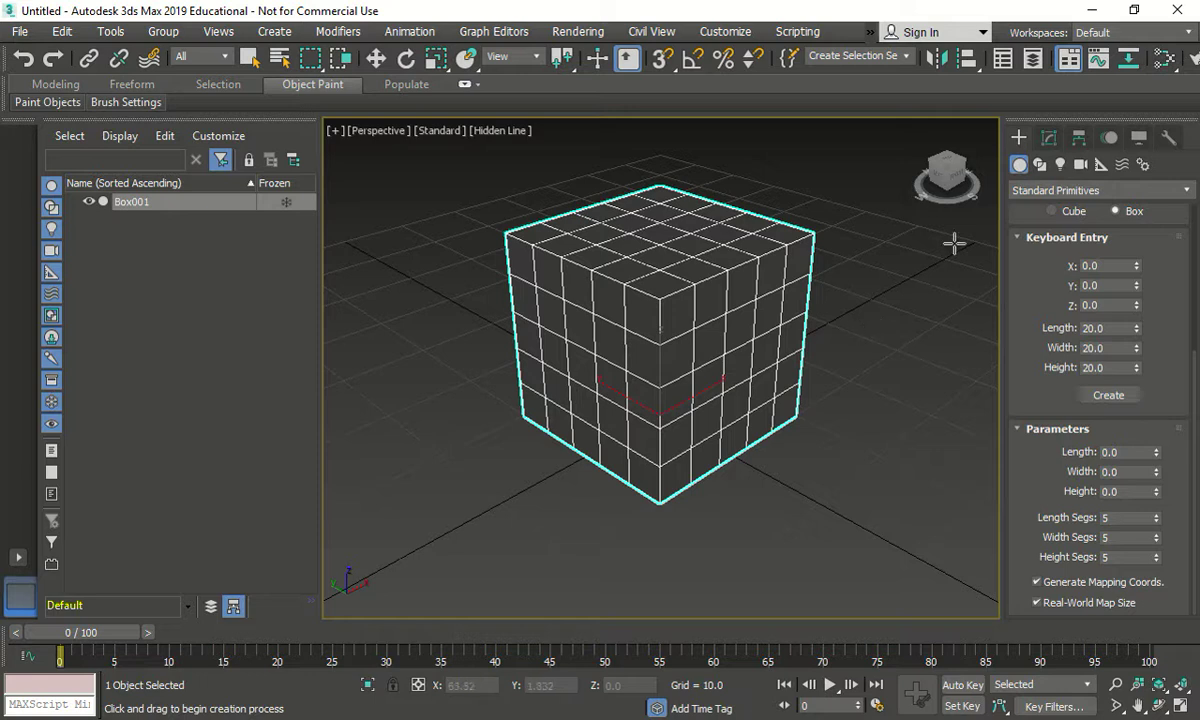
Step: Modify the existing box to a length of 25, a width of 10 and a height of 5
left_click(1049, 137)
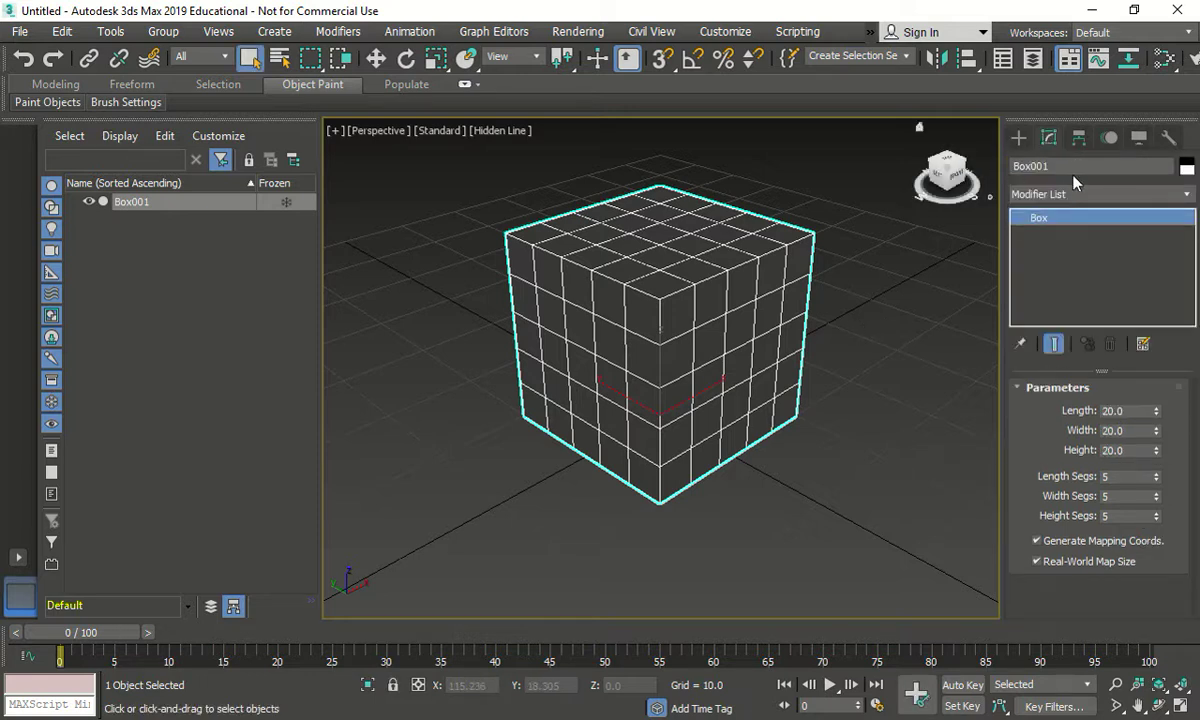
left_click_drag(1134, 411, 1060, 406)
type("10")
key("BackSpace")
key("BackSpace")
type("25")
key("Tab")
type("10")
key("Tab")
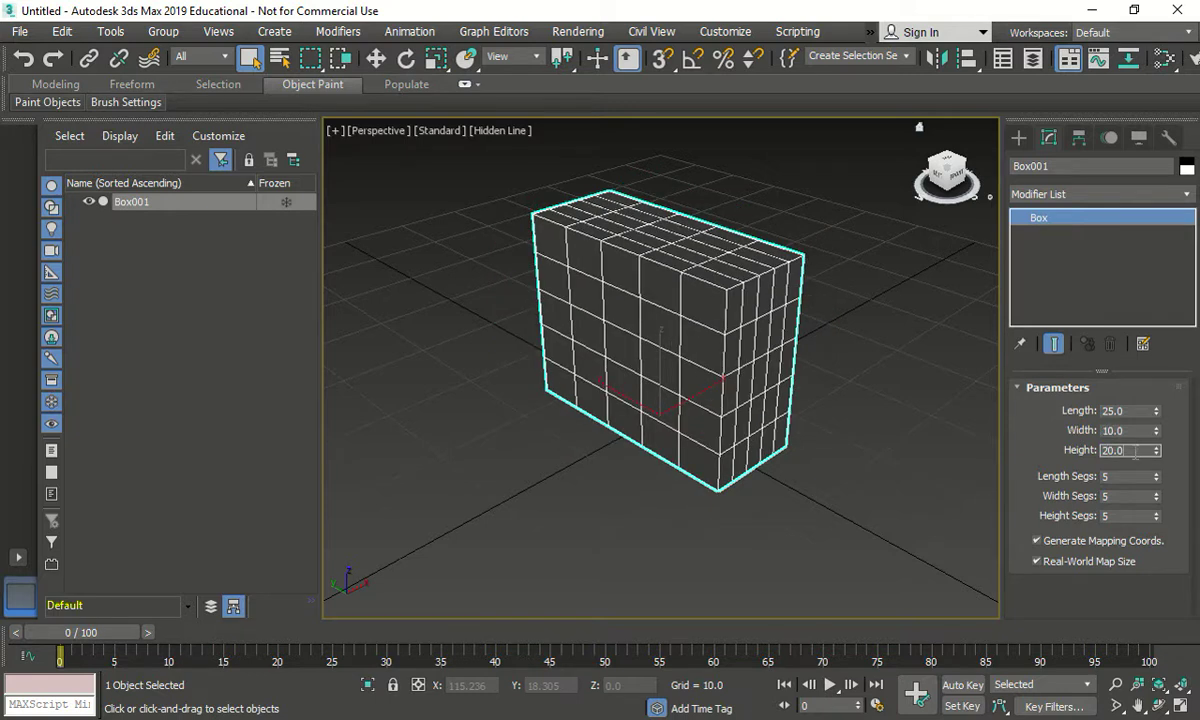
type("5")
key("shift+Tab")
scroll(730, 488, "up", 5)
scroll(731, 488, "down", 5)
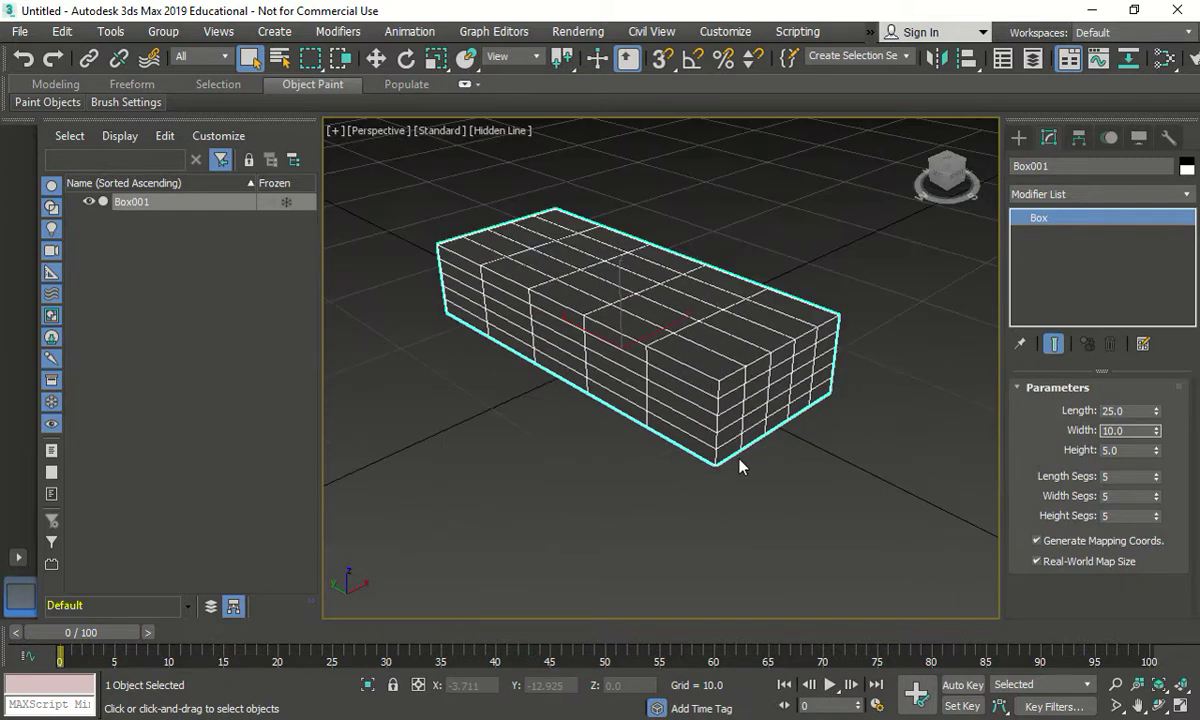
Step: Try a single length segment on the box and restore the length segments to 5
key("Tab")
key("Tab")
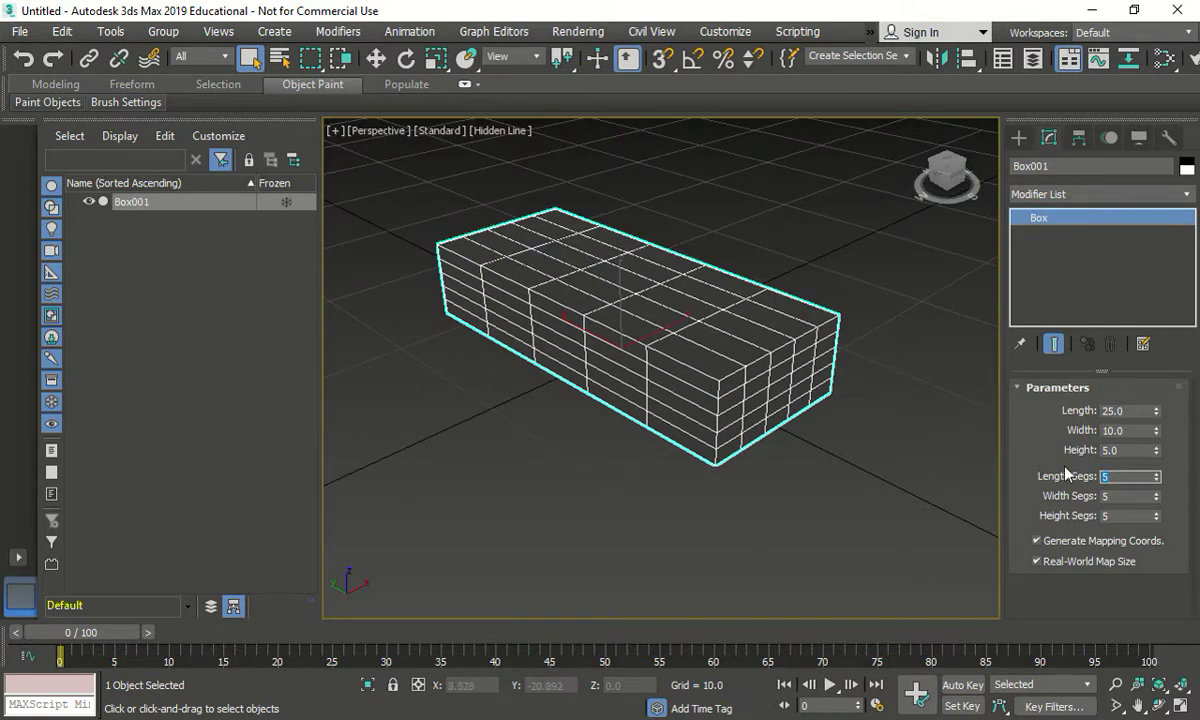
type("1")
key("Tab")
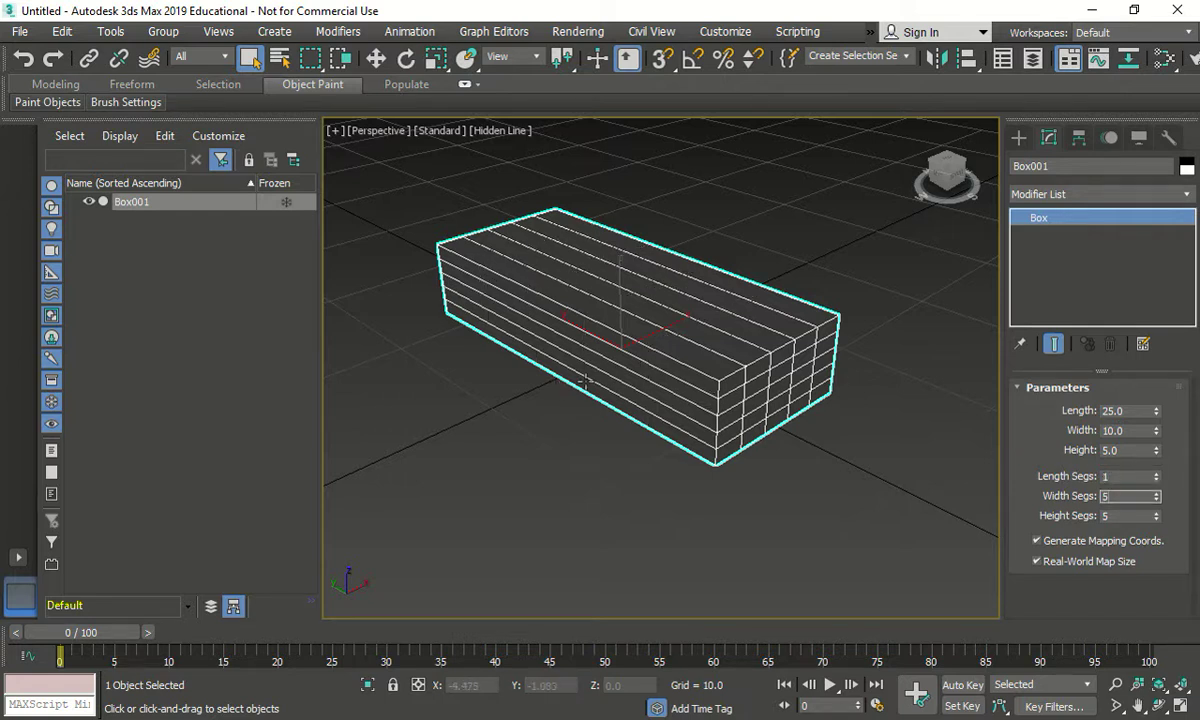
key("shift+Tab")
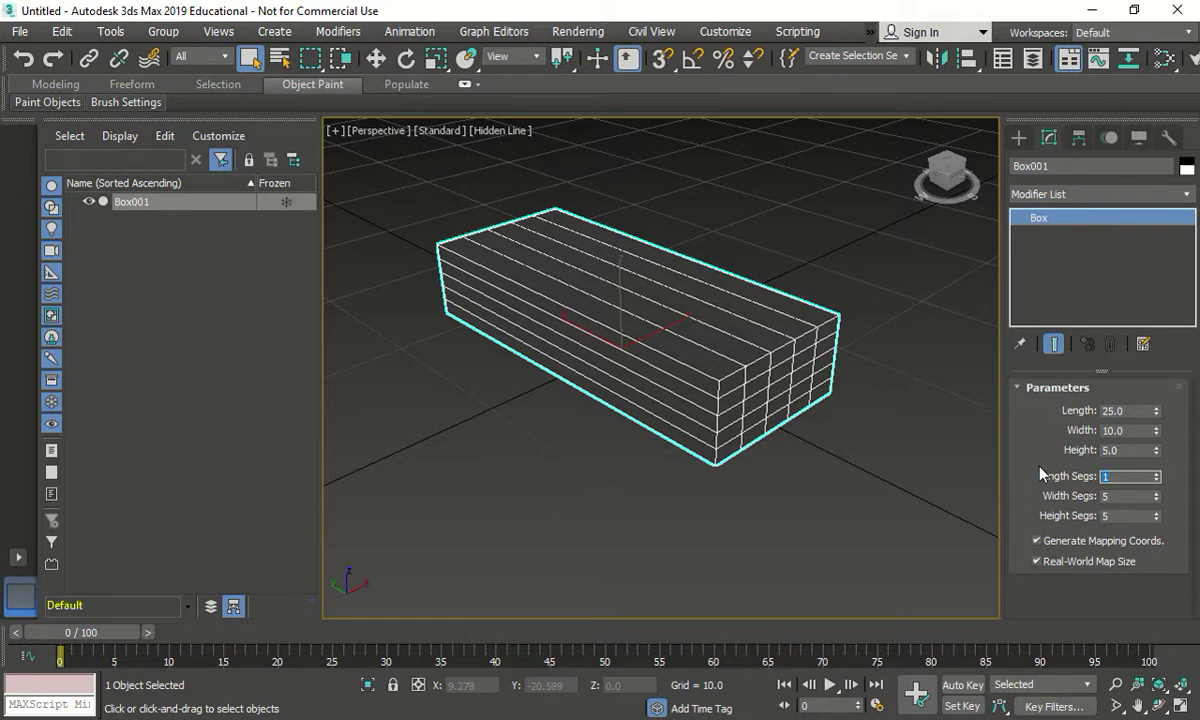
type("5")
key("Tab")
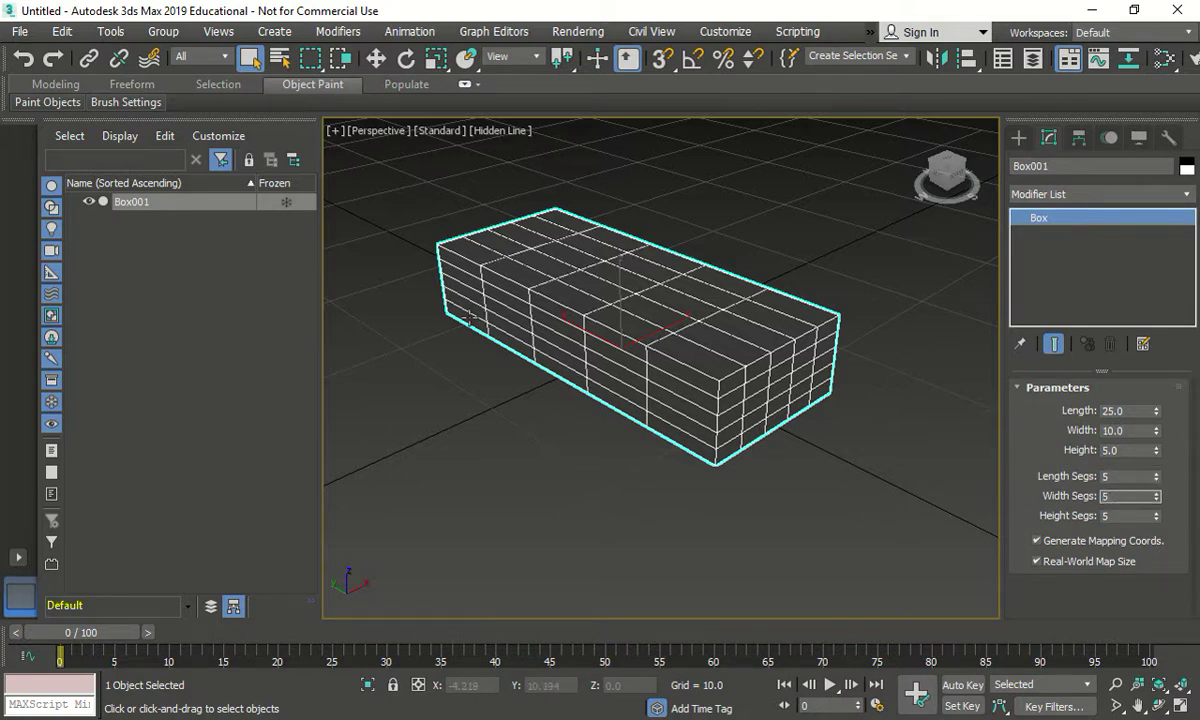
Step: Set the box's length segments to 10, width segments to 2 and height segments to 1
double_click(1126, 476)
type("10")
left_click(1134, 515)
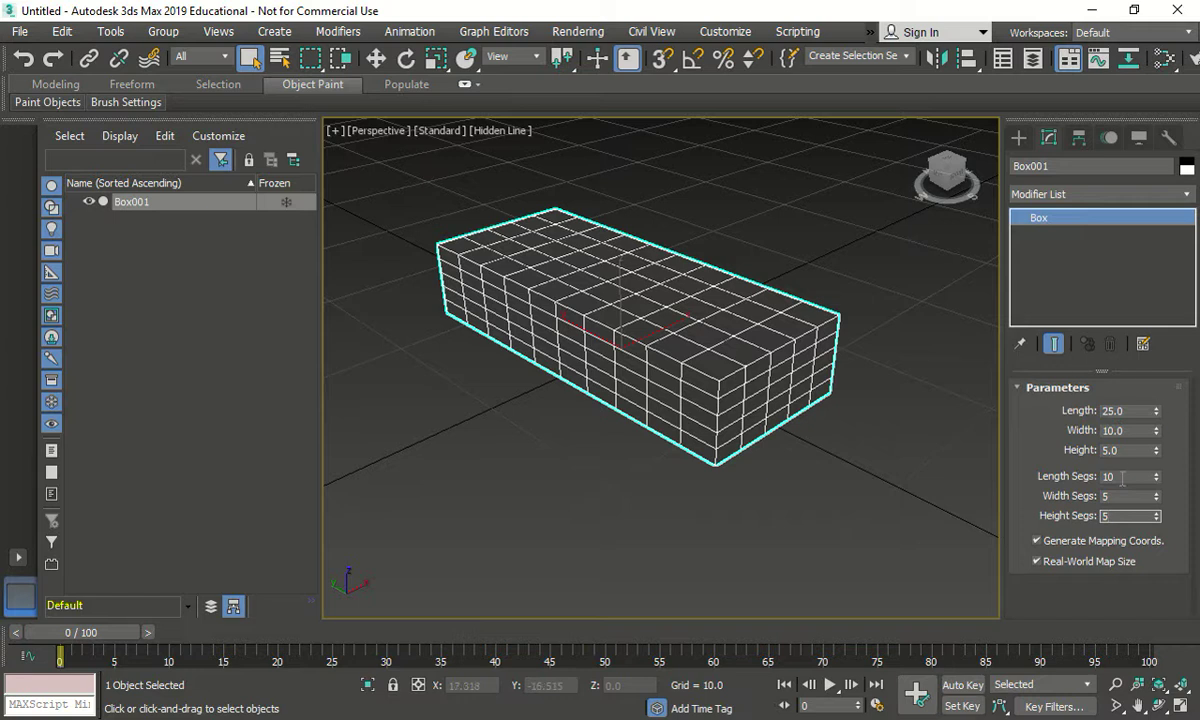
left_click_drag(1121, 497, 1070, 495)
type("2")
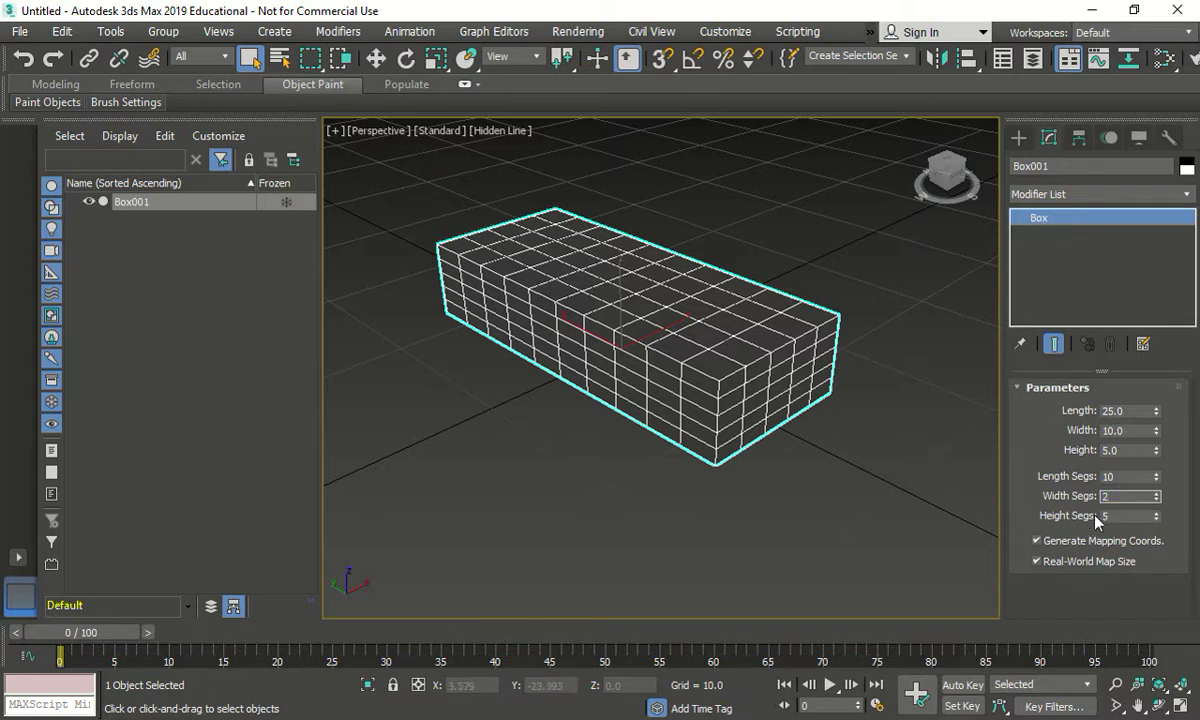
key("Tab")
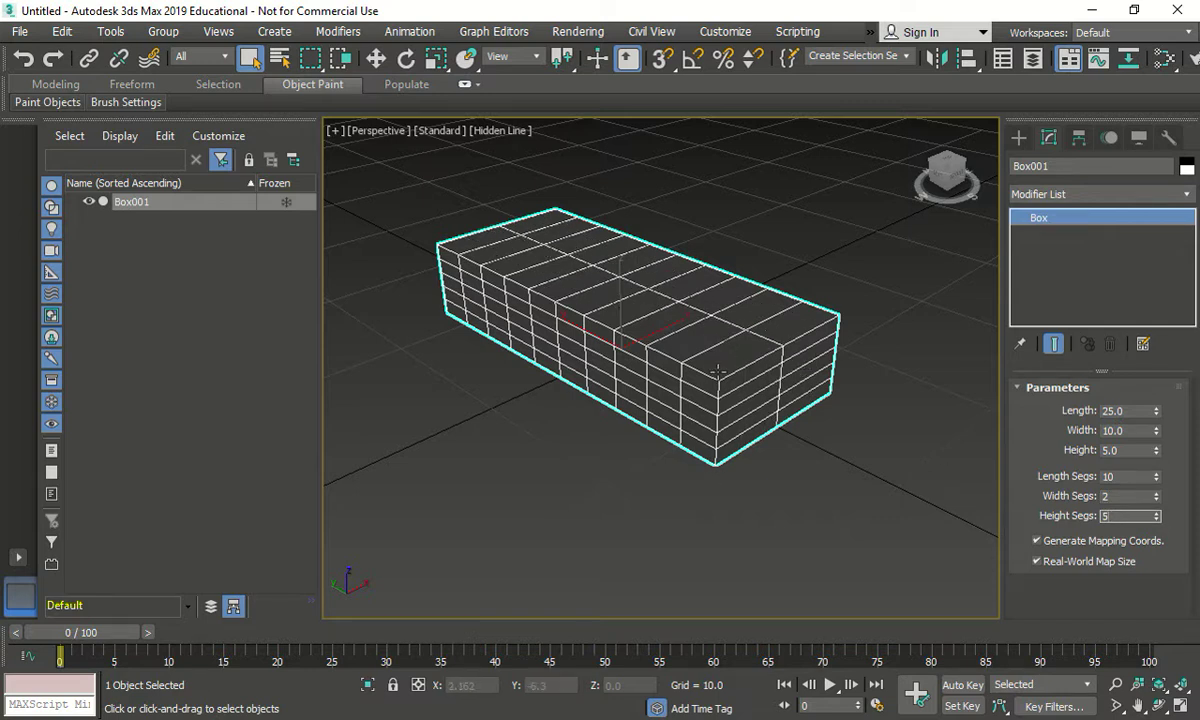
type("1")
left_click(1121, 496)
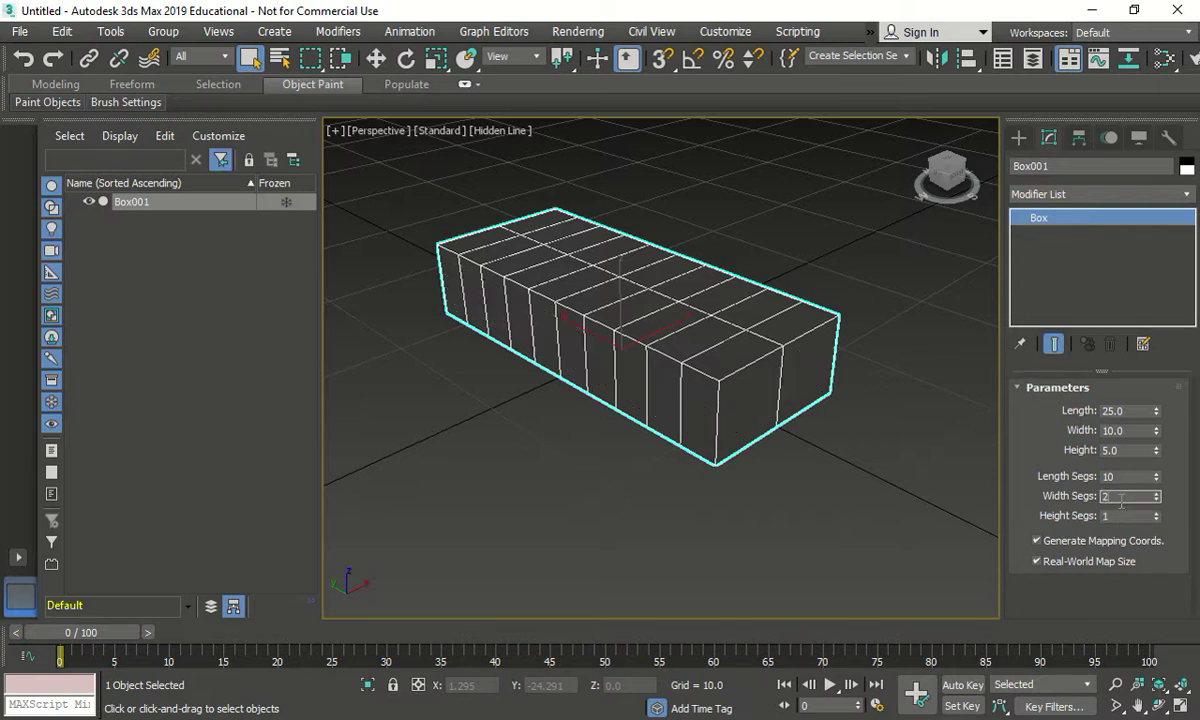
Step: Reduce the box's length and width segments to 1 each
left_click_drag(1121, 498, 1065, 477)
type("11")
left_click(1137, 449)
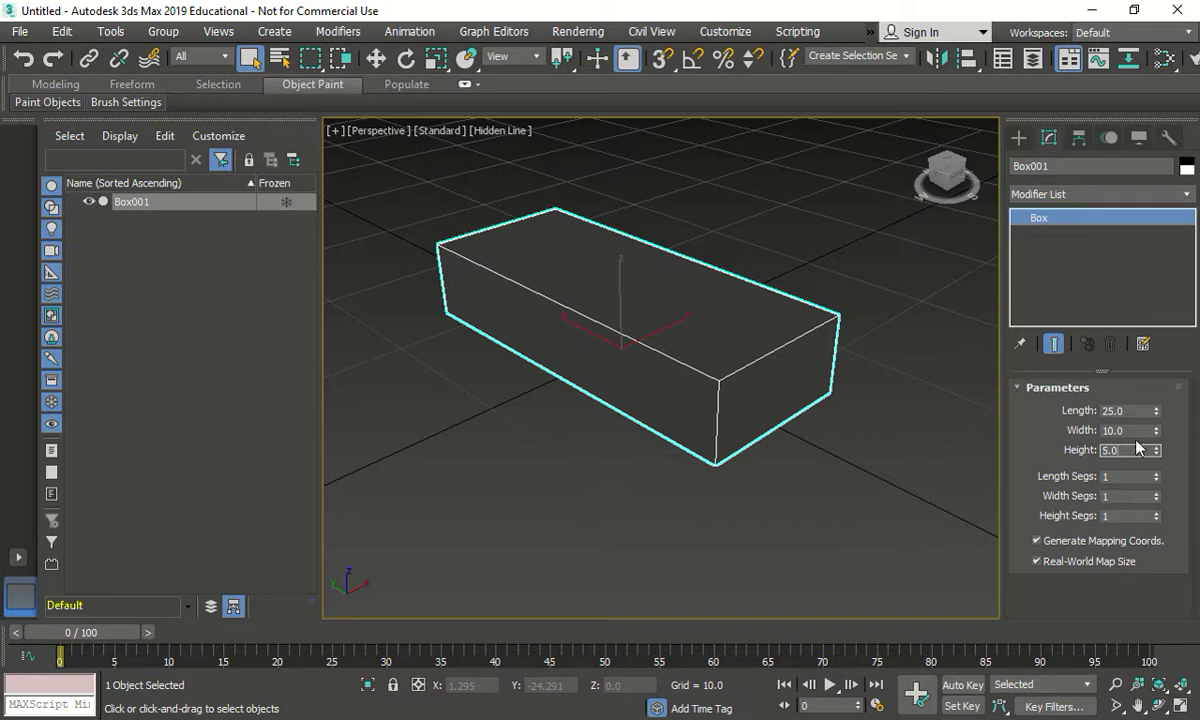
Step: Compare the creation parameters for a new box with the existing box's modifiable parameters
left_click(1020, 140)
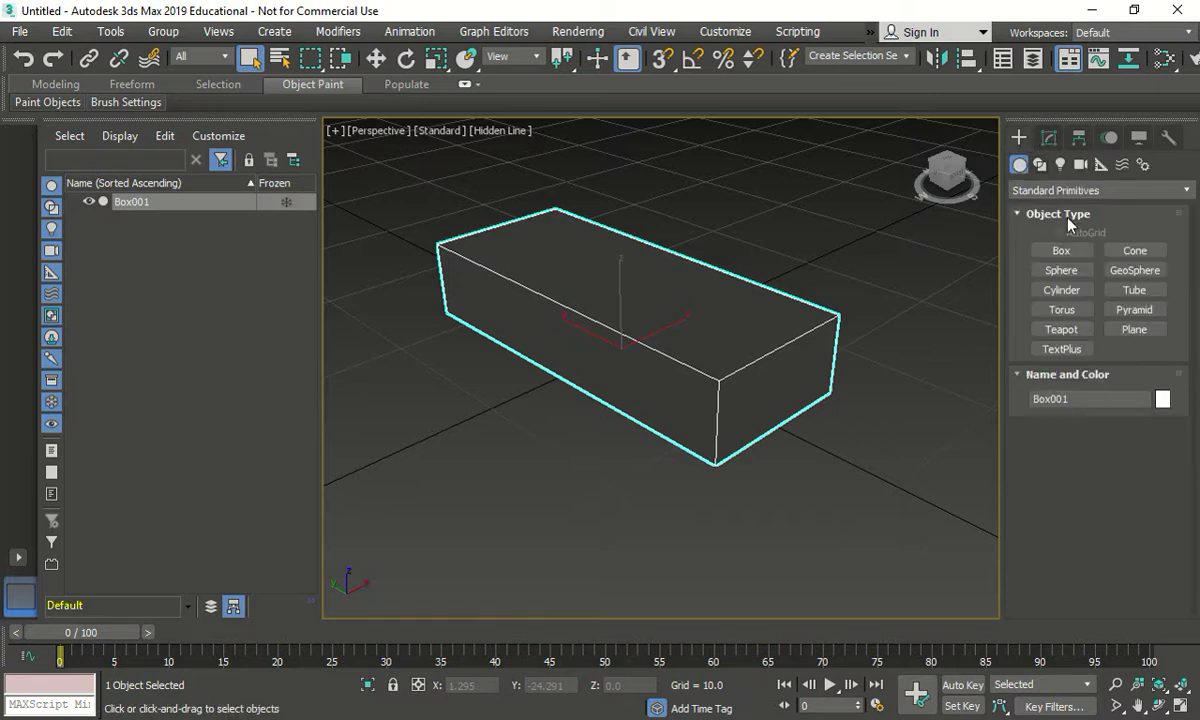
left_click(1058, 250)
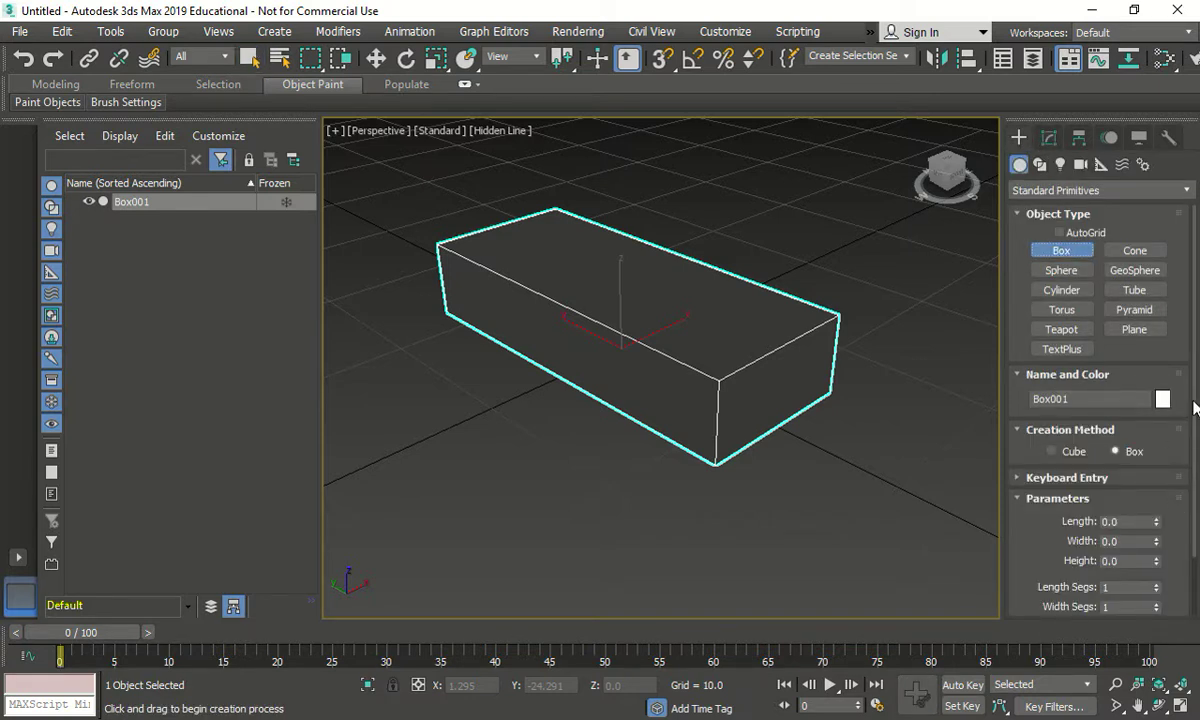
scroll(1196, 450, "down", 2)
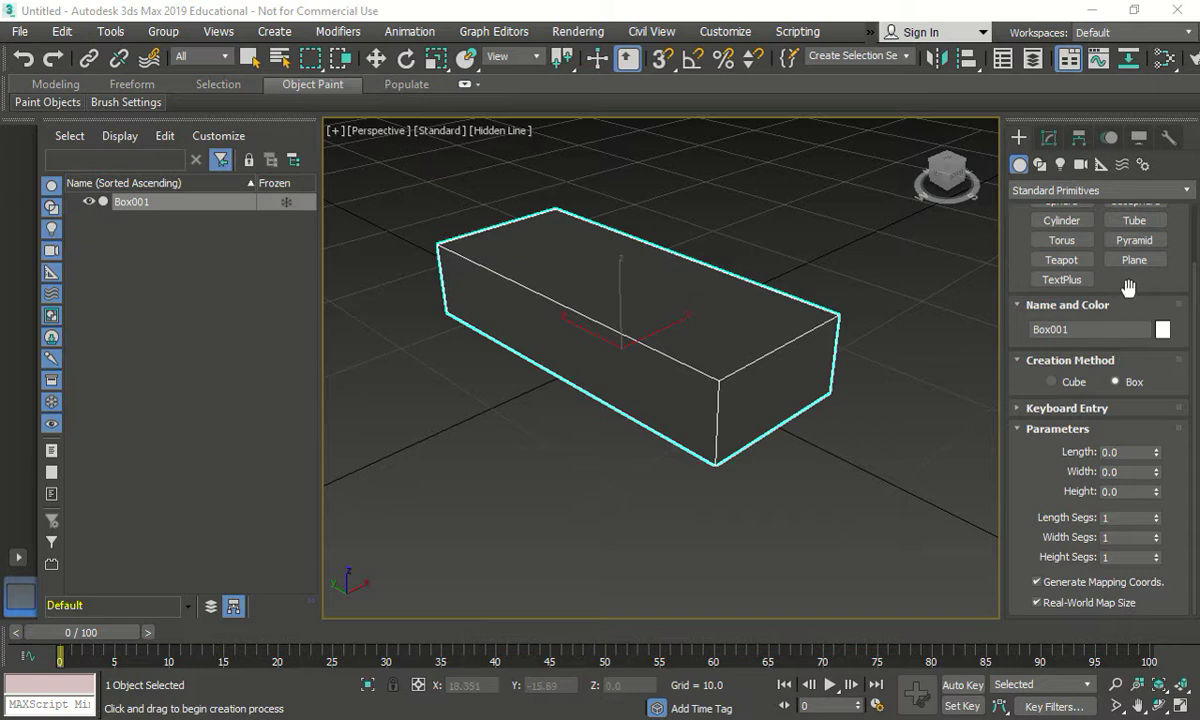
left_click(1048, 138)
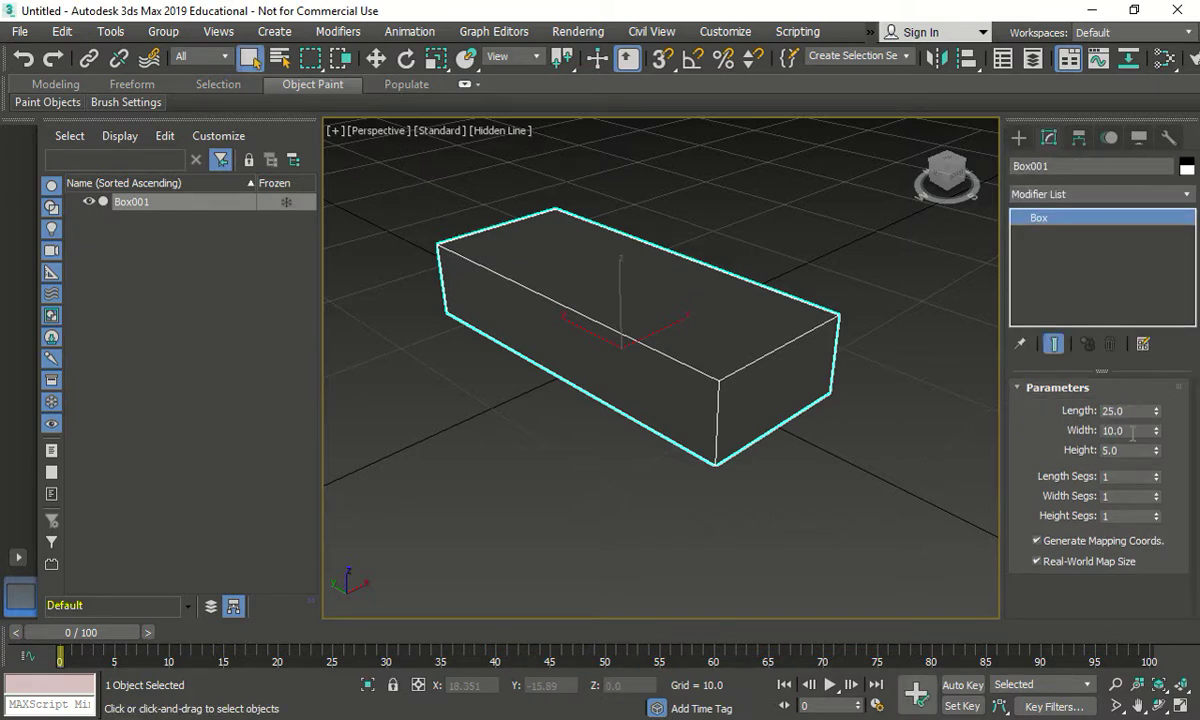
Step: Start a second box by keyboard entry with length 30, width 5 and height 2
left_click(1019, 137)
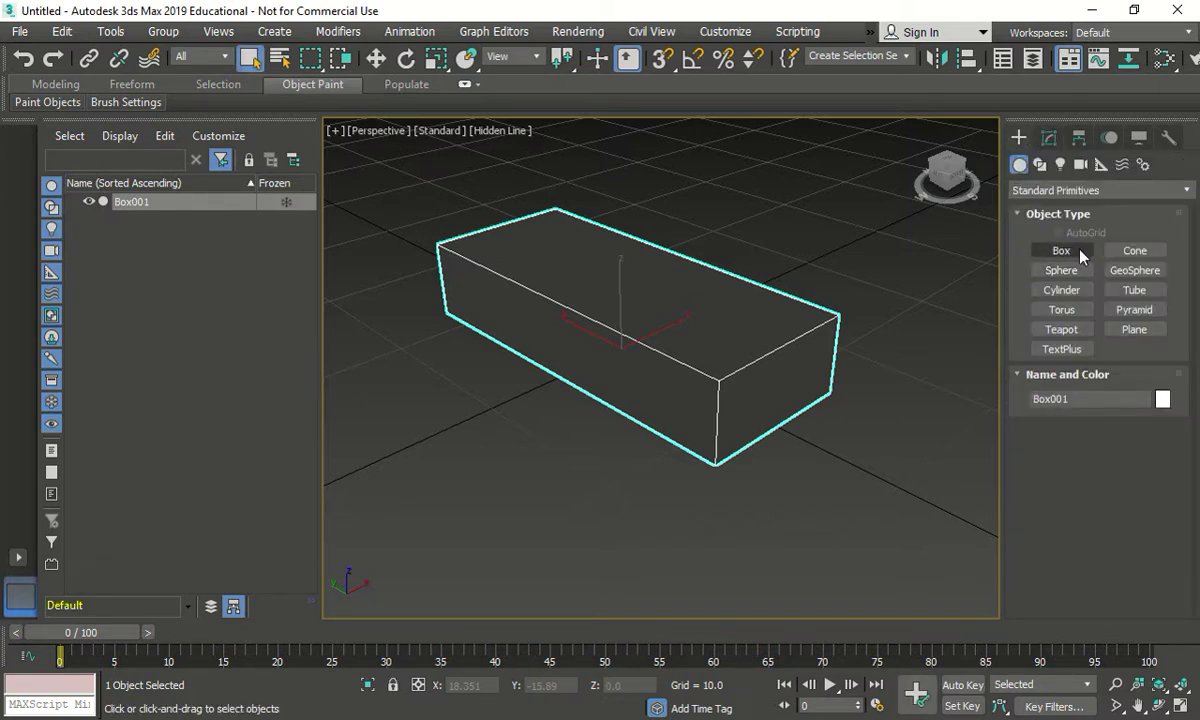
left_click(1060, 250)
scroll(1100, 420, "down", 2)
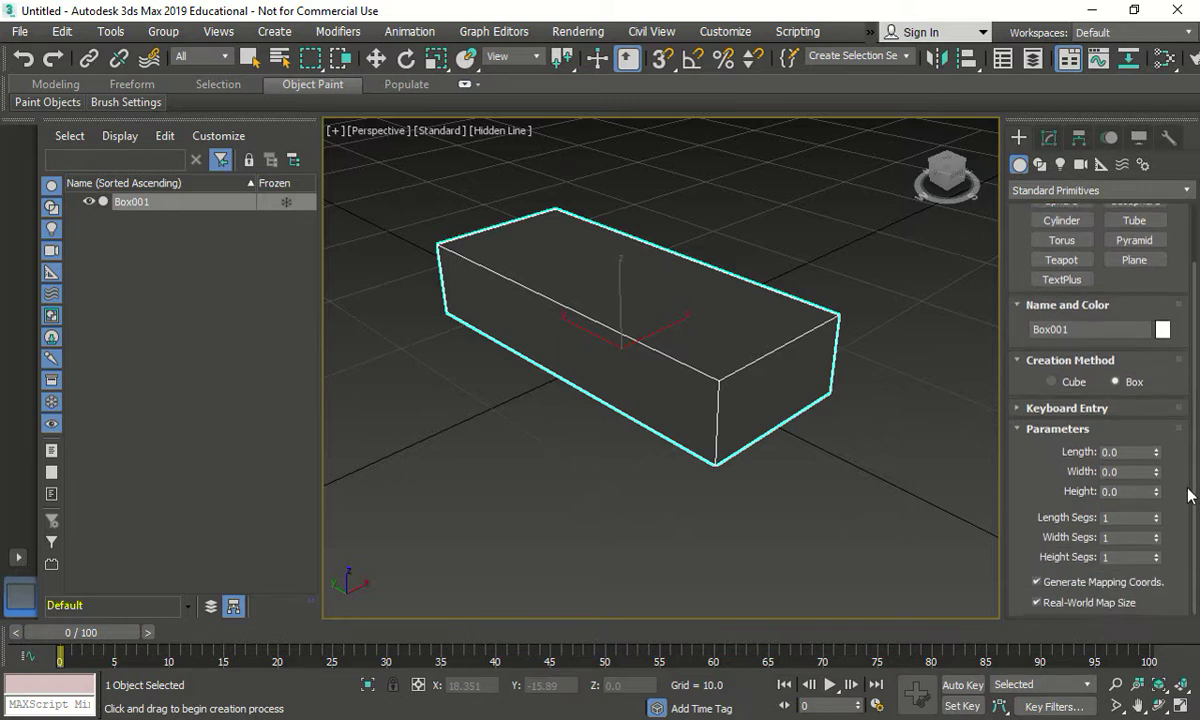
left_click(1098, 408)
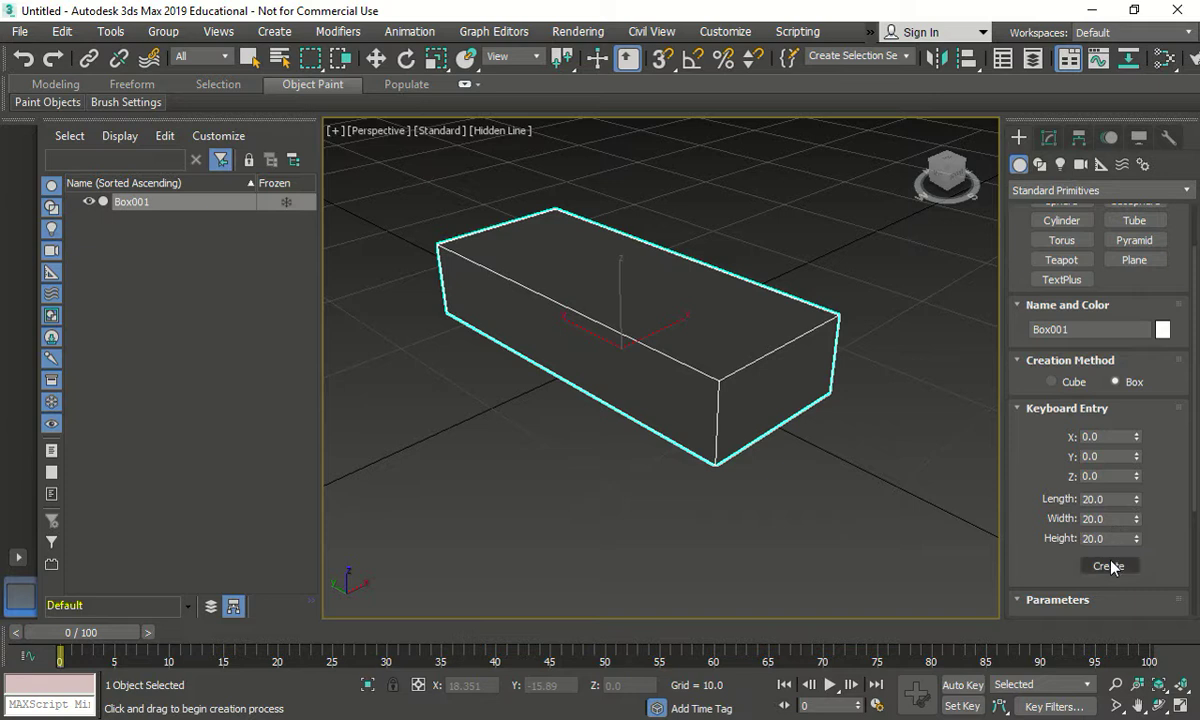
left_click(1040, 499)
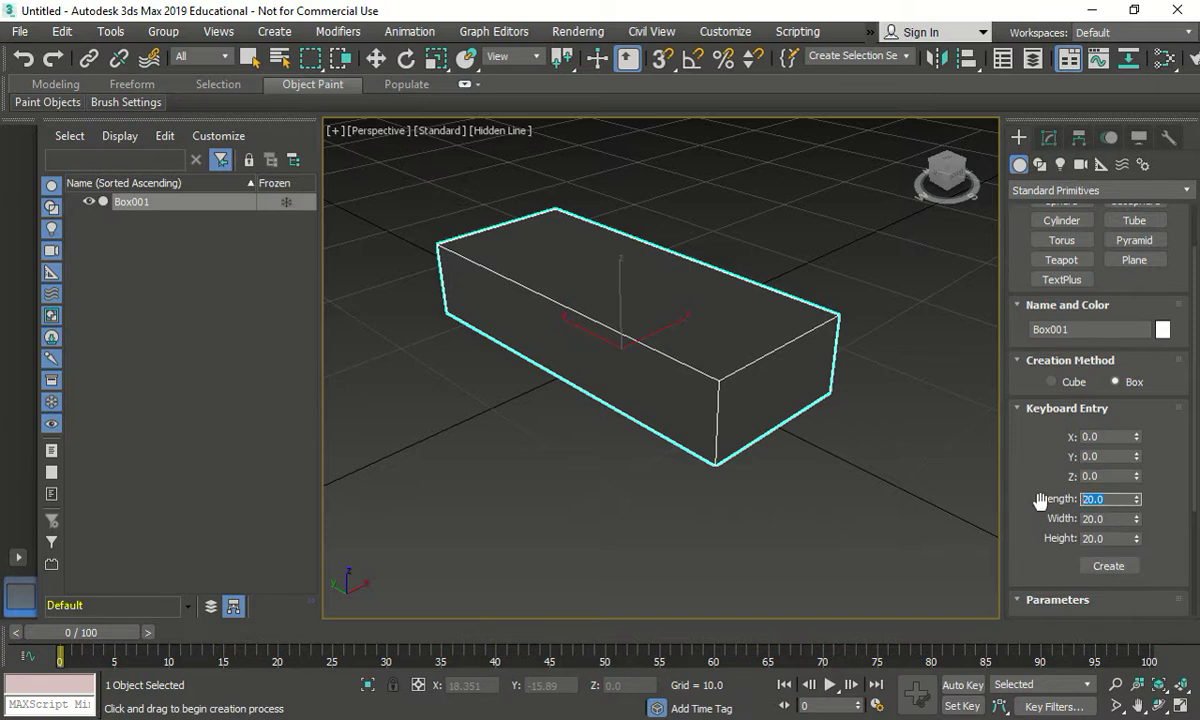
type("30")
key("Tab")
type("5")
key("Tab")
type("2")
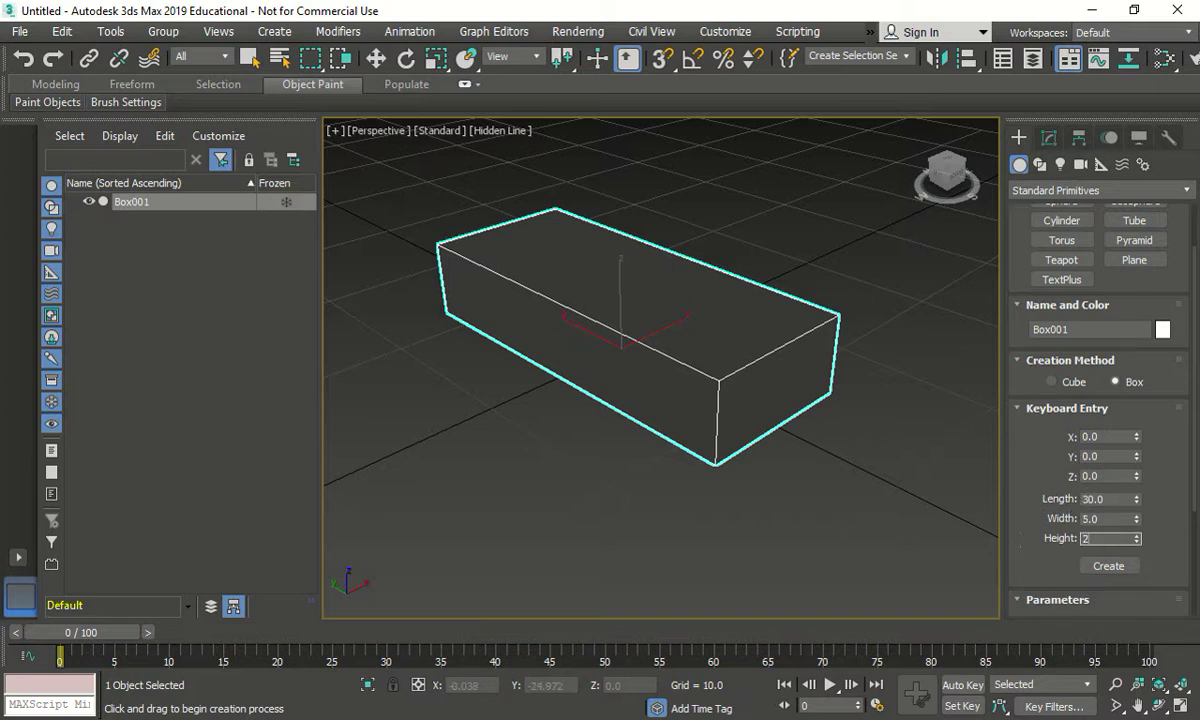
key("Tab")
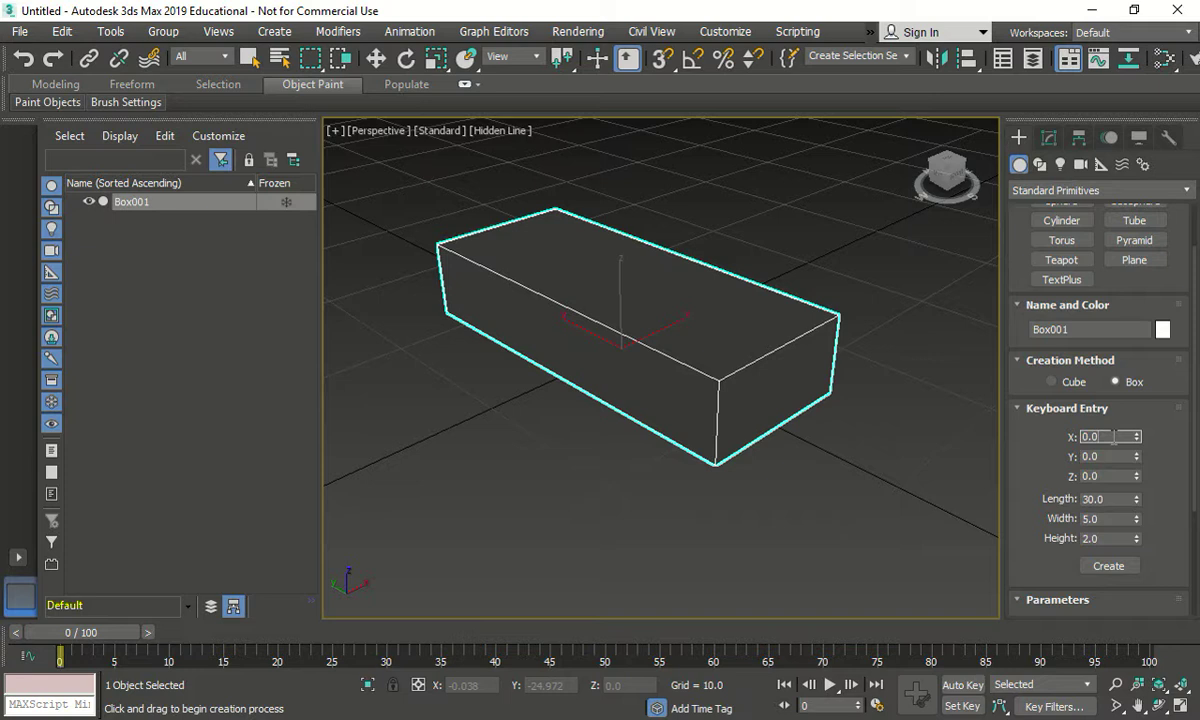
Step: Create the second box at X position 100 and frame it in the viewport
type("100")
left_click(1106, 566)
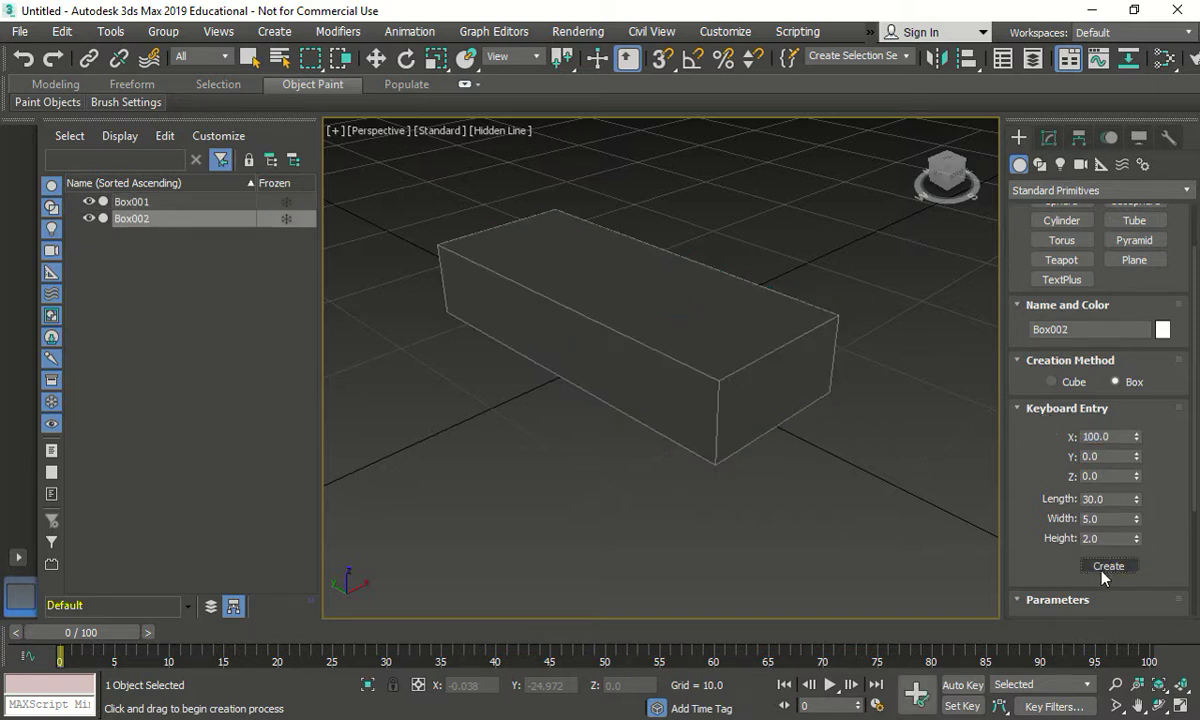
key("z")
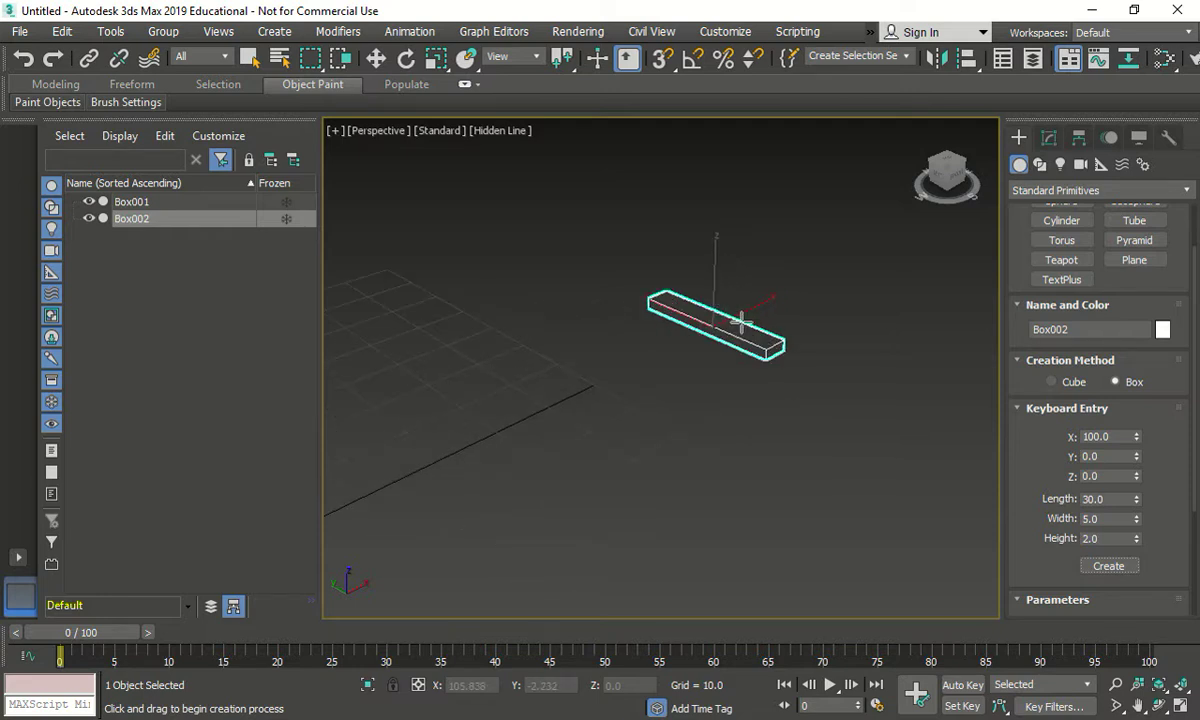
right_click(828, 316)
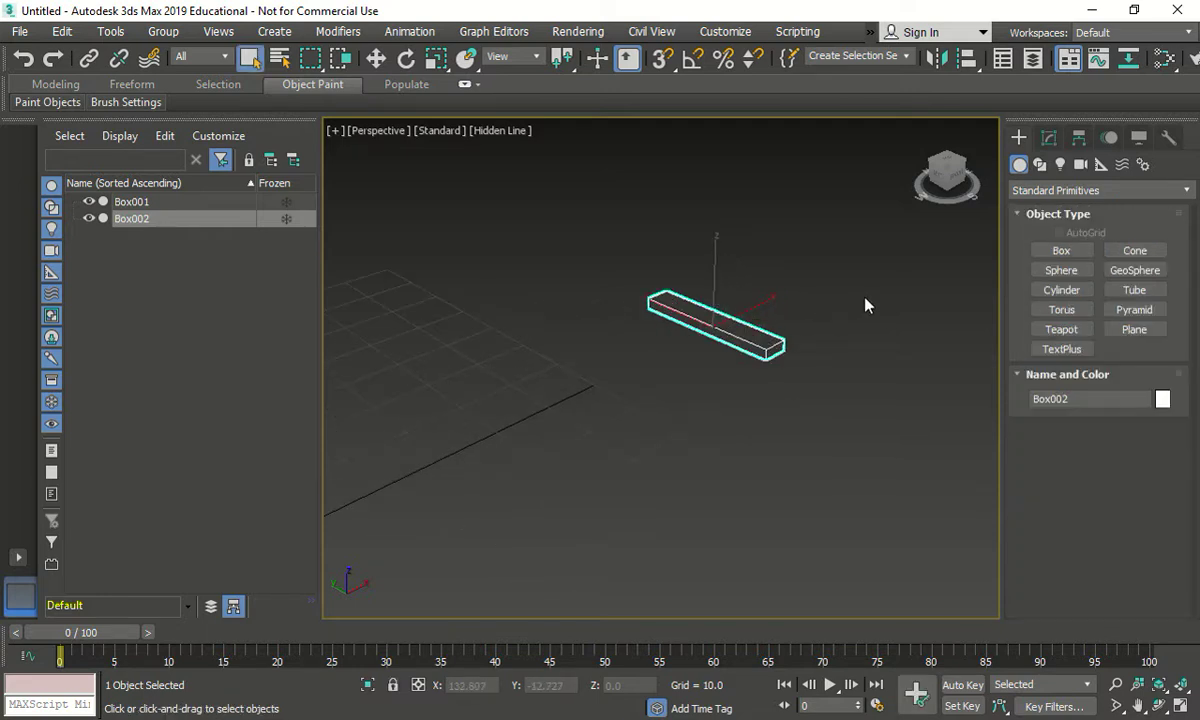
Step: Draw a third box freehand across the grid in the perspective viewport
left_click(1040, 164)
left_click(1019, 164)
left_click(1058, 250)
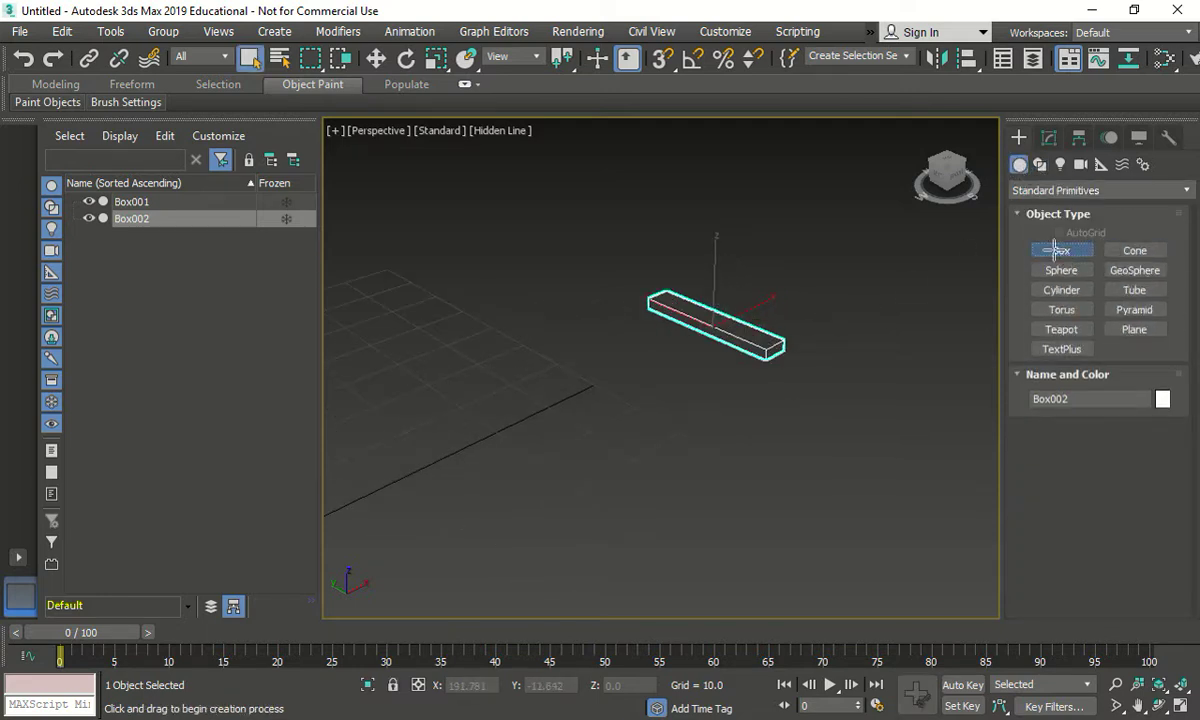
scroll(1160, 530, "down", 3)
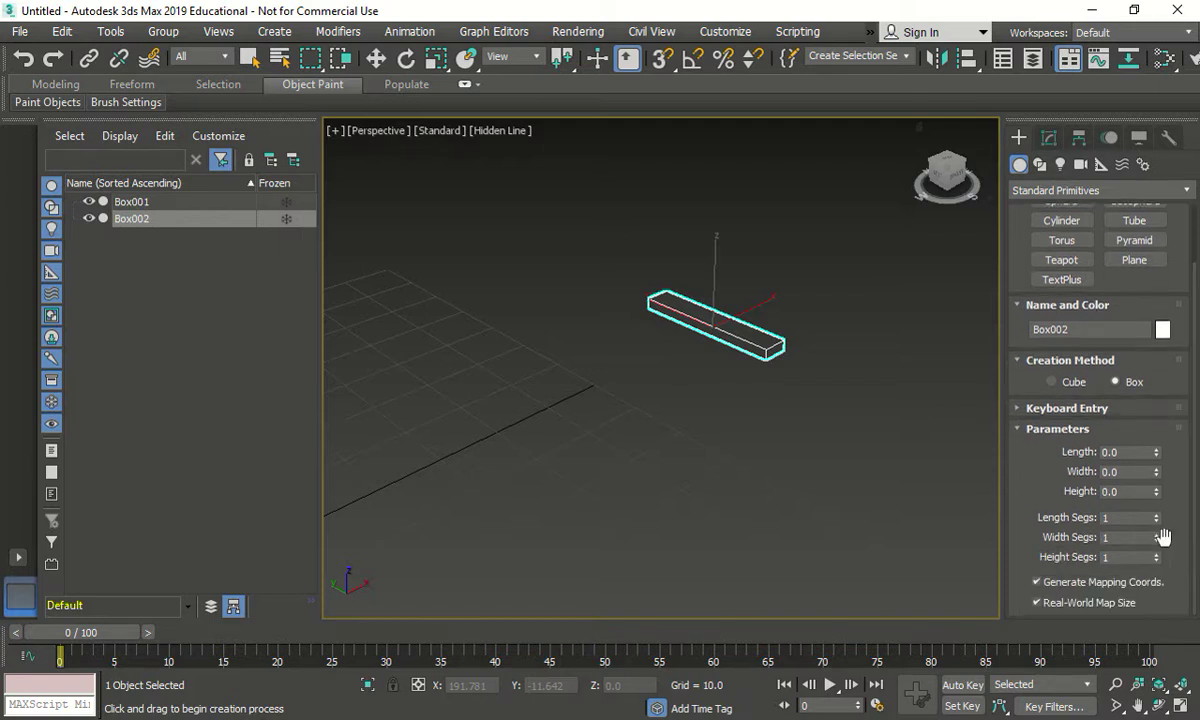
left_click(1090, 408)
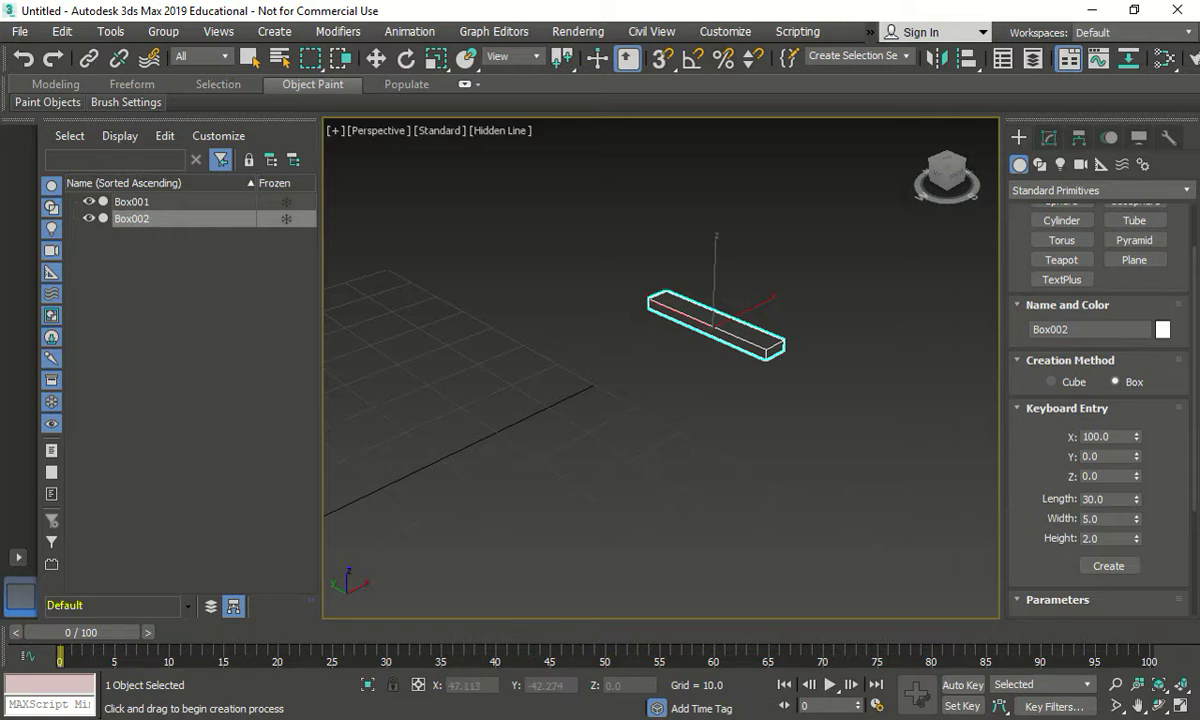
scroll(840, 282, "down", 5)
left_click_drag(848, 255, 556, 465)
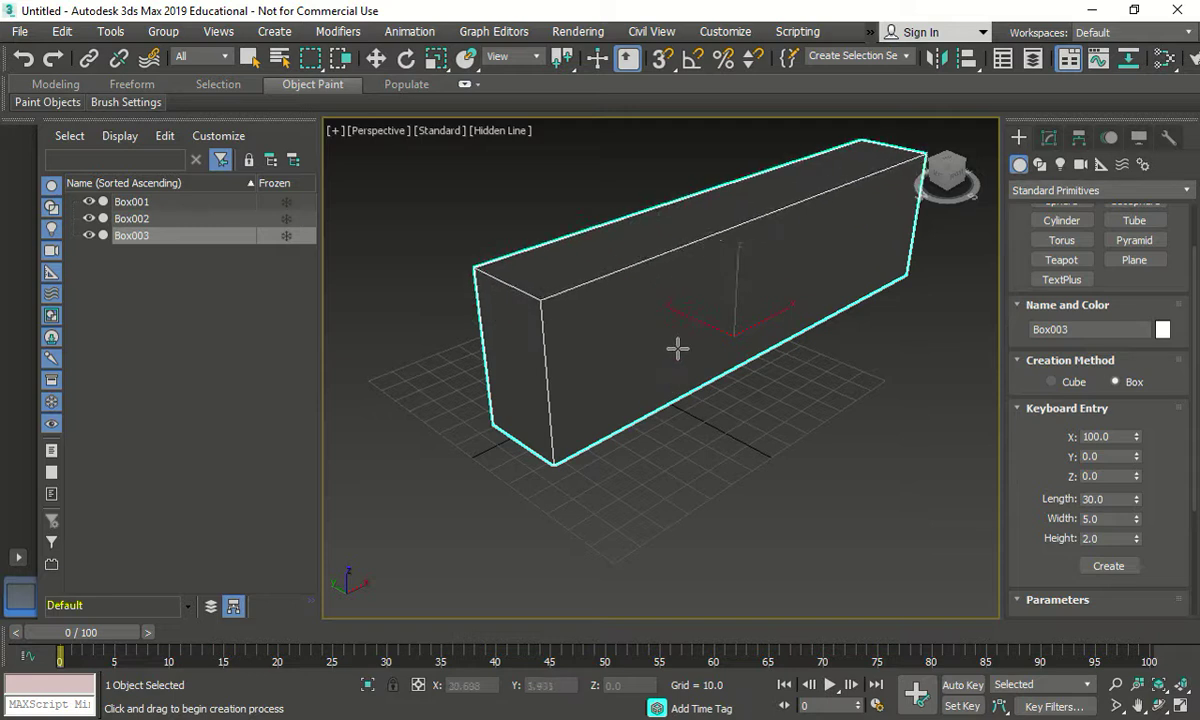
Step: Select all the boxes in the scene and delete them
right_click(745, 300)
left_click_drag(826, 229, 530, 405)
key("Delete")
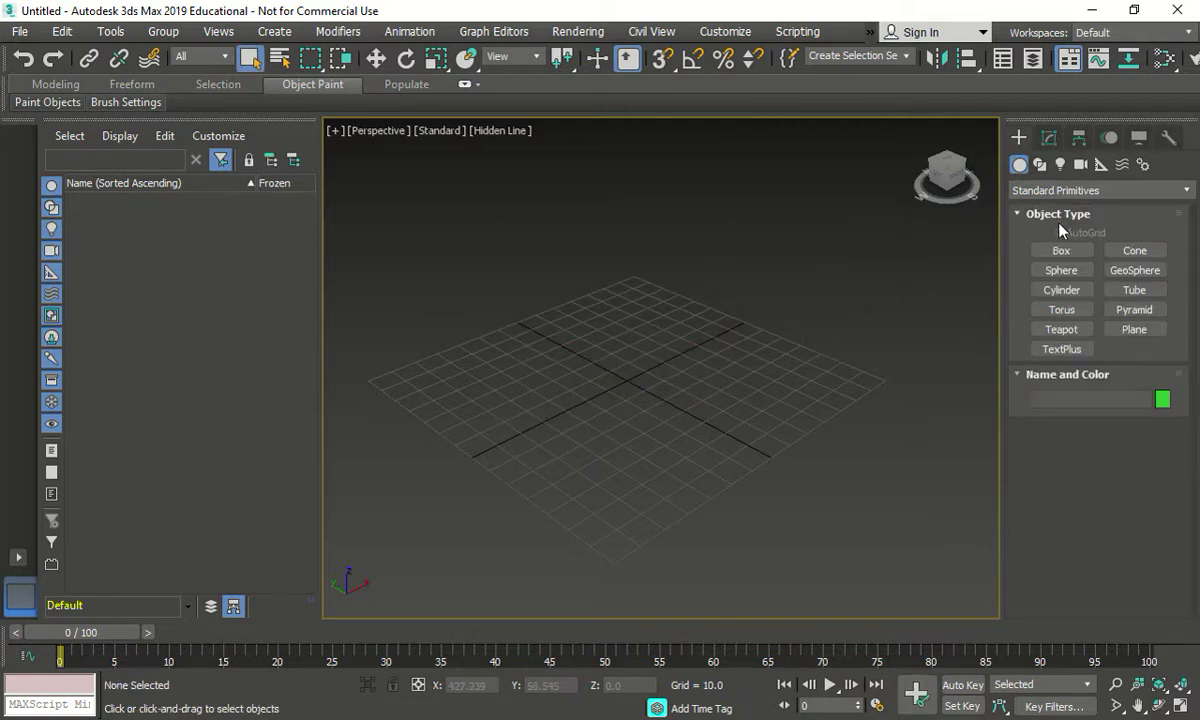
Step: Create a box by keyboard entry at X 0 with length 20, width 20 and height 100
left_click(1065, 252)
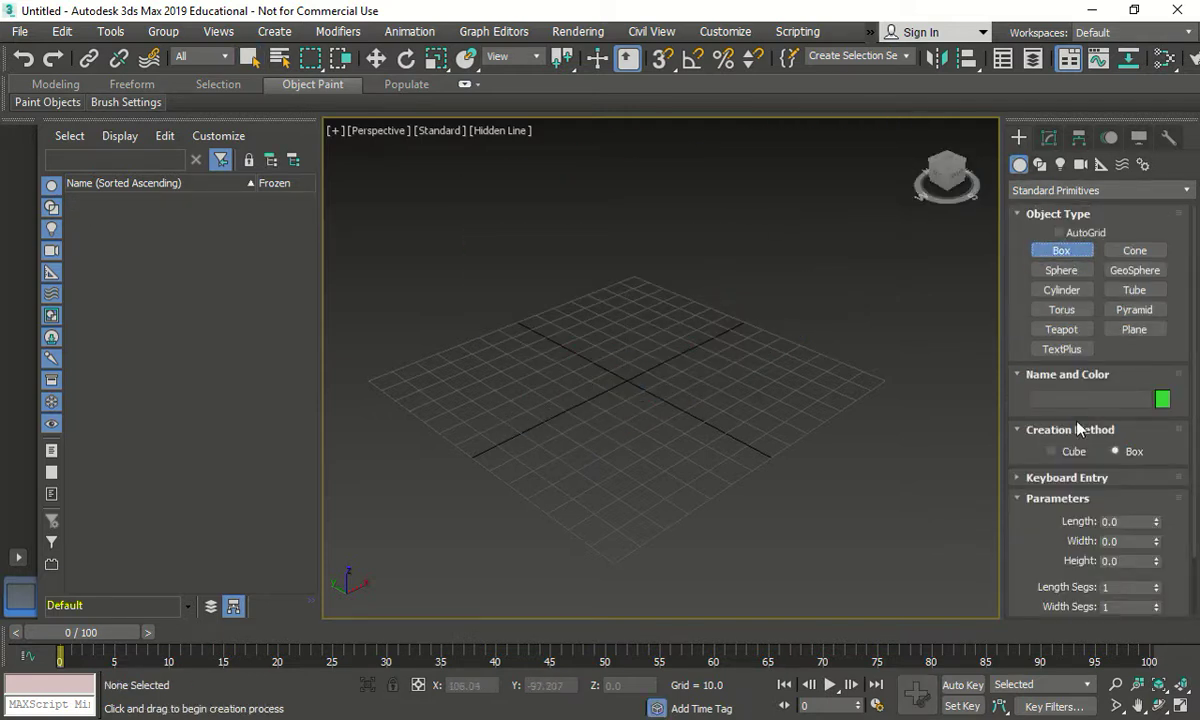
left_click(1089, 490)
double_click(1085, 419)
type("0")
double_click(1092, 481)
type("20")
key("Tab")
type("20")
key("Tab")
type("100")
left_click(1106, 547)
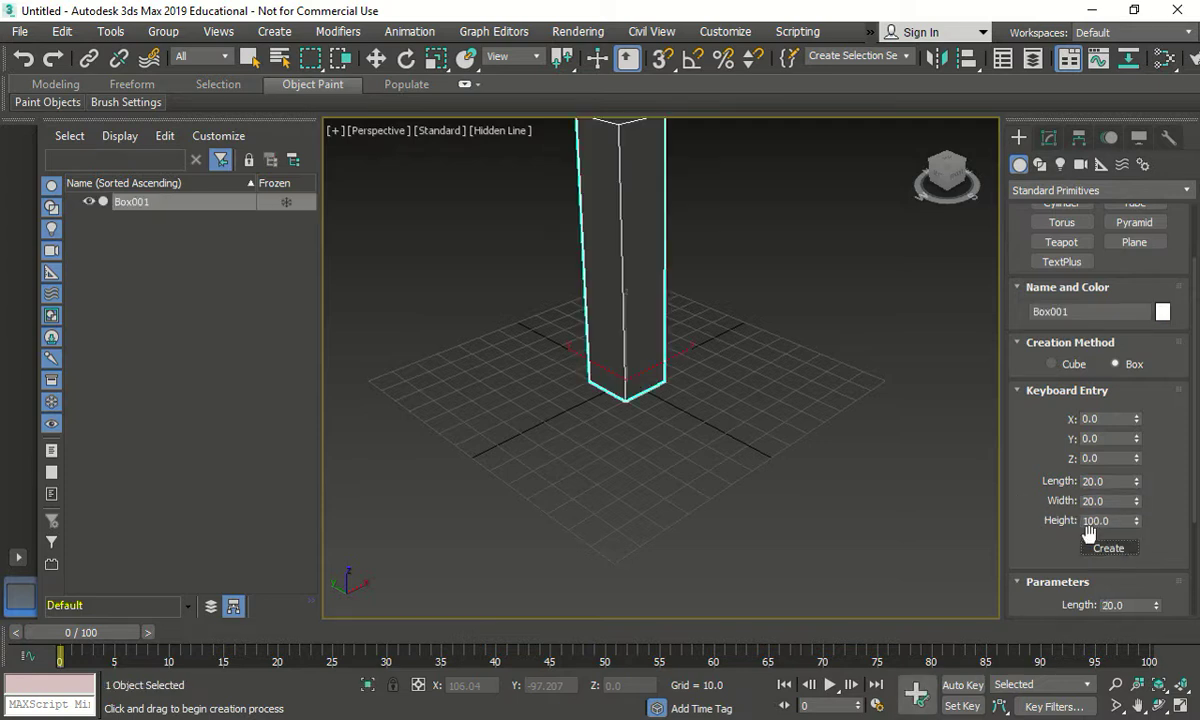
Step: Add a Bend modifier to the tall box
scroll(811, 408, "down", 4)
scroll(796, 375, "up", 1)
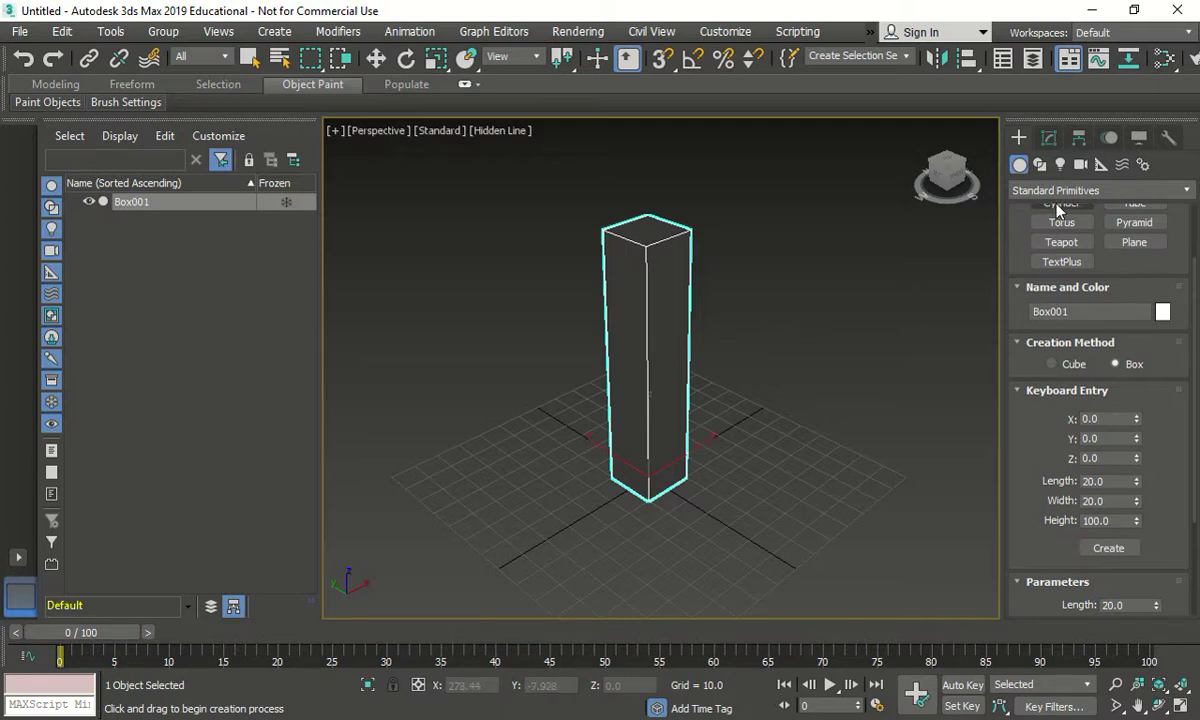
left_click(1041, 163)
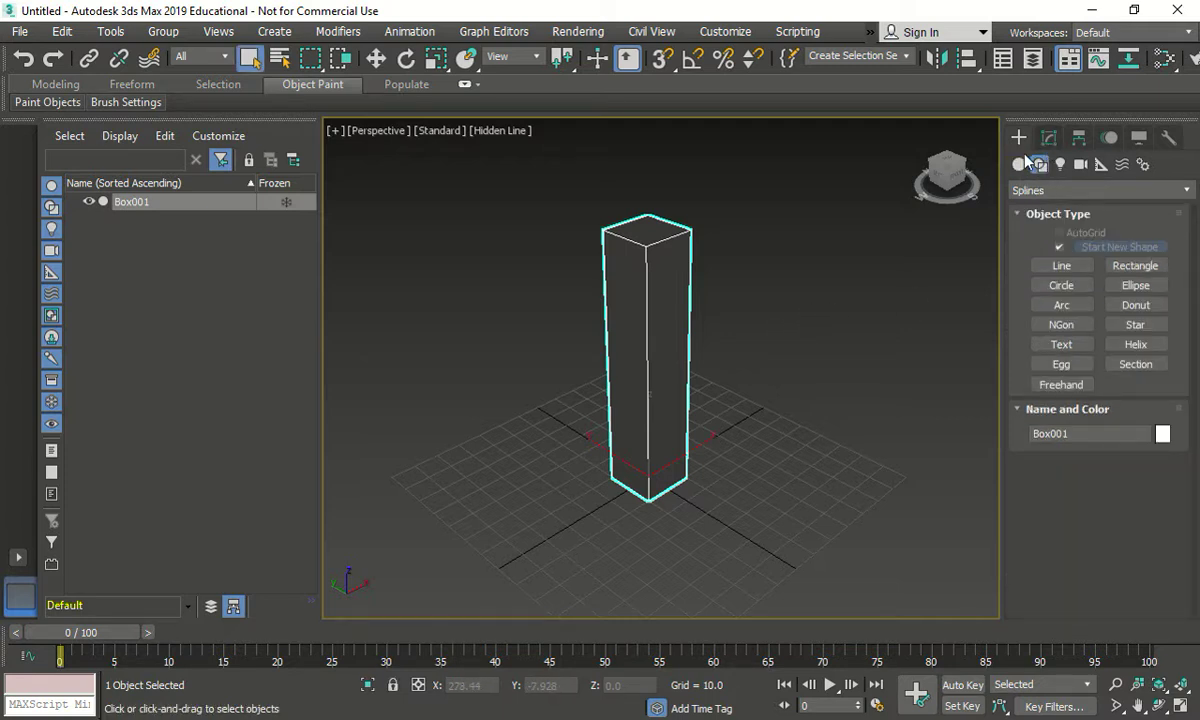
left_click(1019, 163)
left_click(1048, 137)
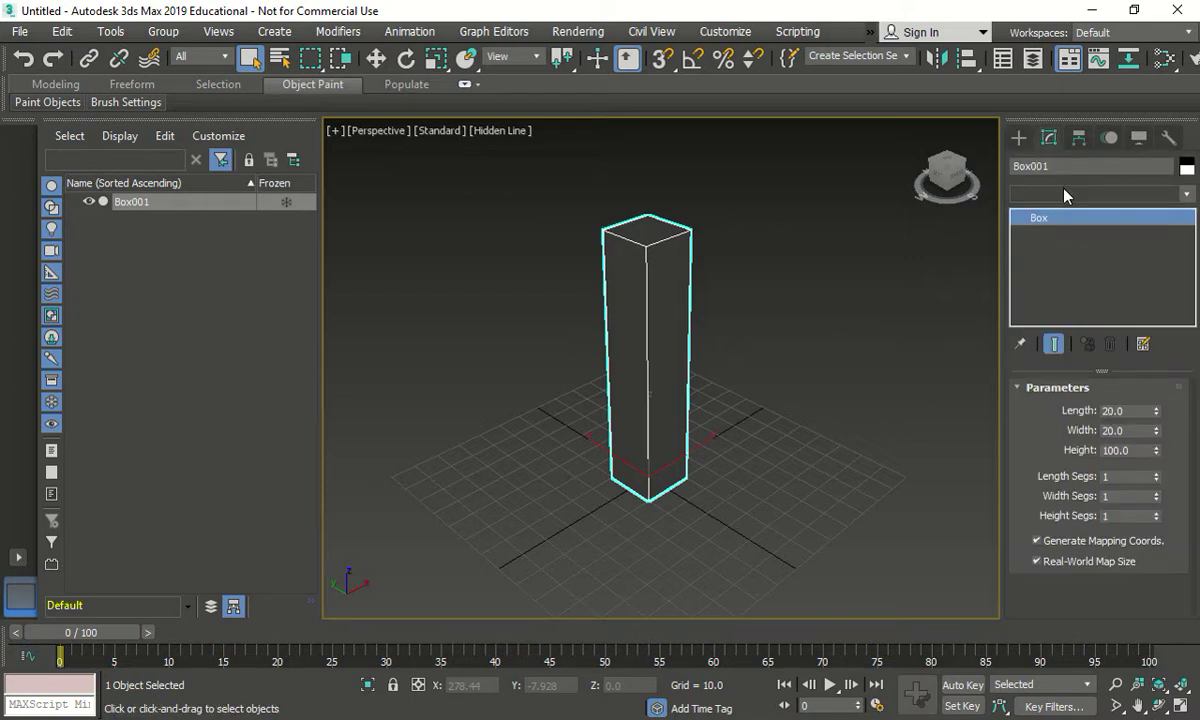
left_click(1066, 193)
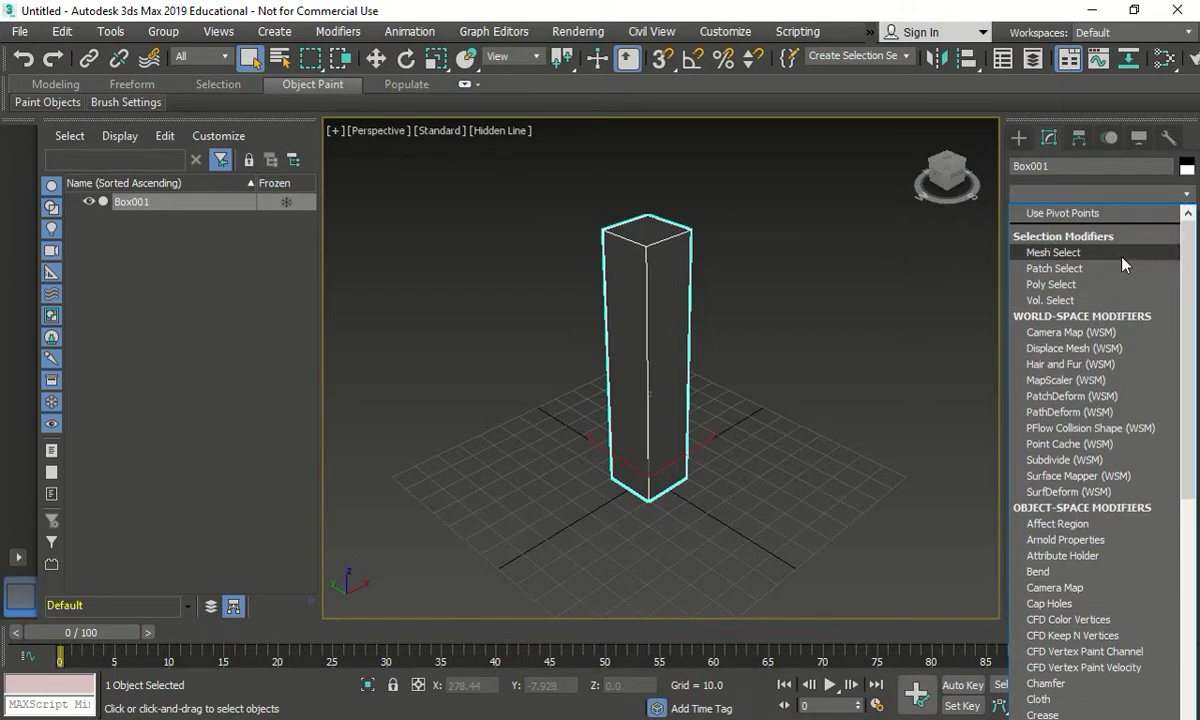
key("b")
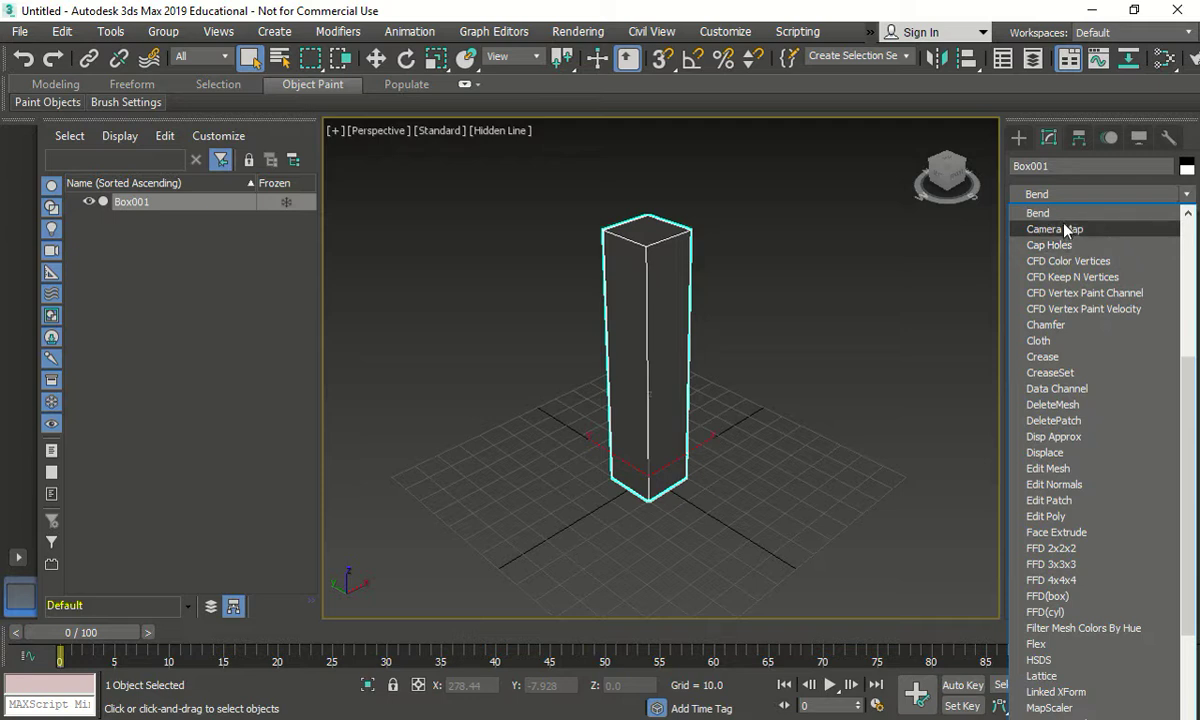
left_click(1065, 214)
Step: Set the bend angle to 45
left_click(1120, 421)
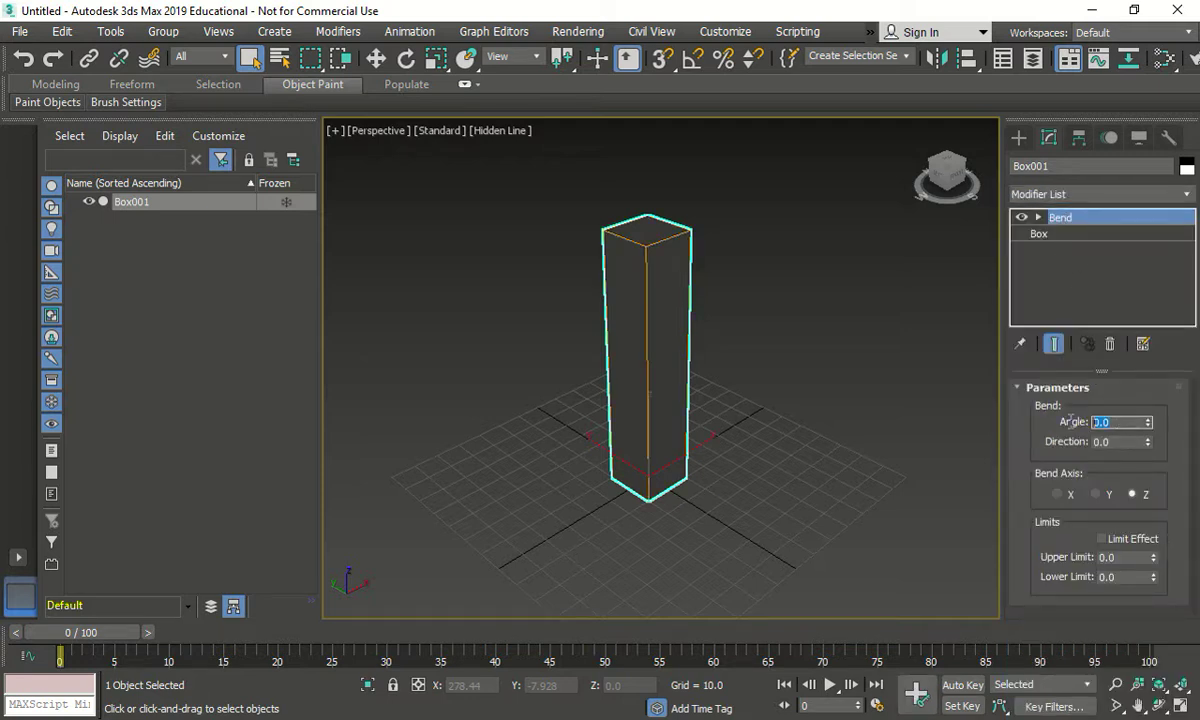
type("45")
key("Return")
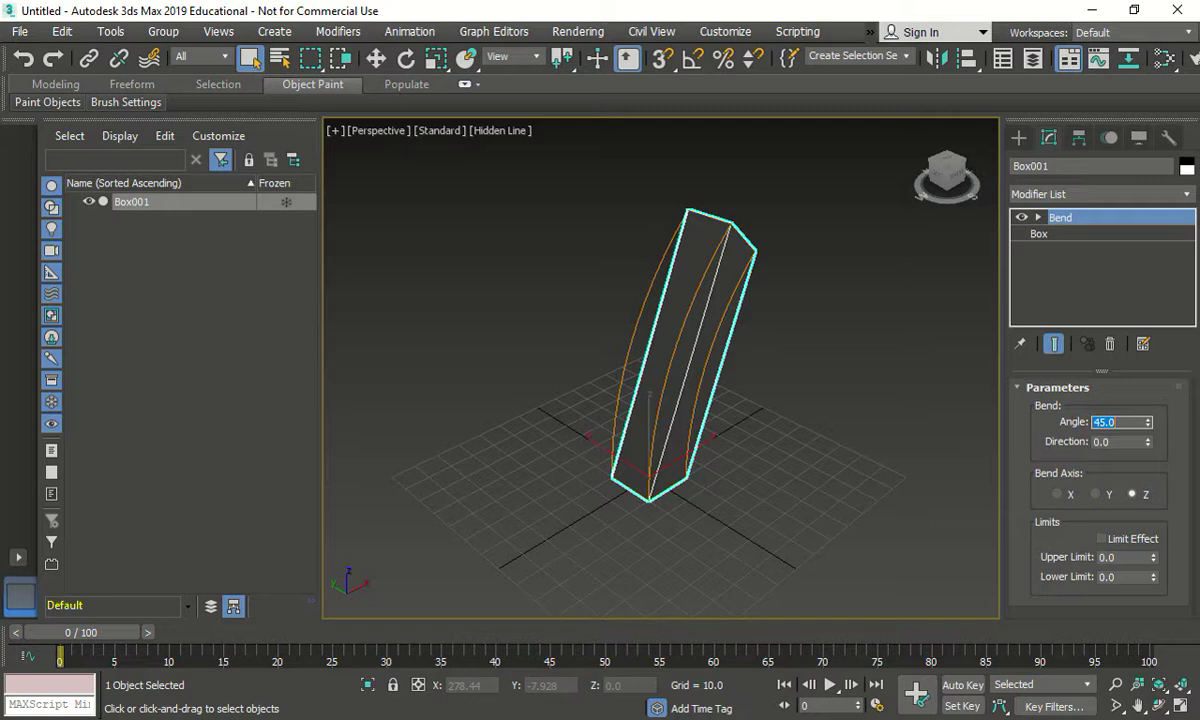
Step: Turn off the Bend modifier's effect and set the base box's height segments to 100
left_click(1020, 137)
left_click(1048, 137)
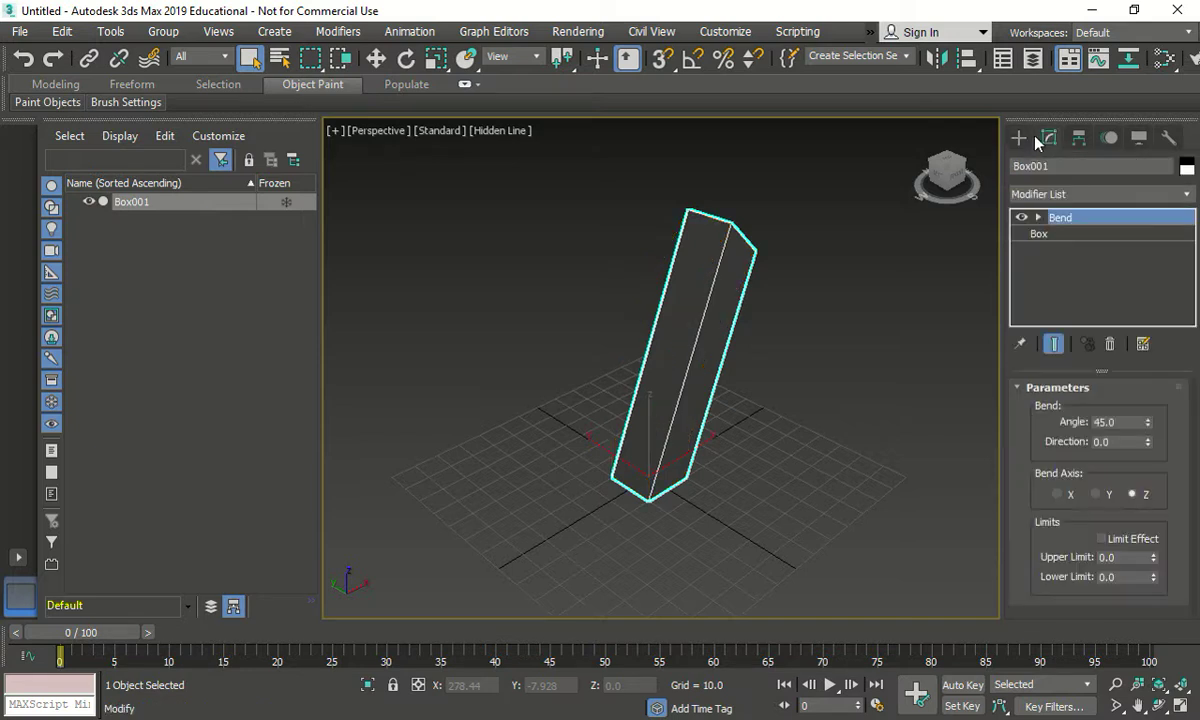
left_click(1022, 218)
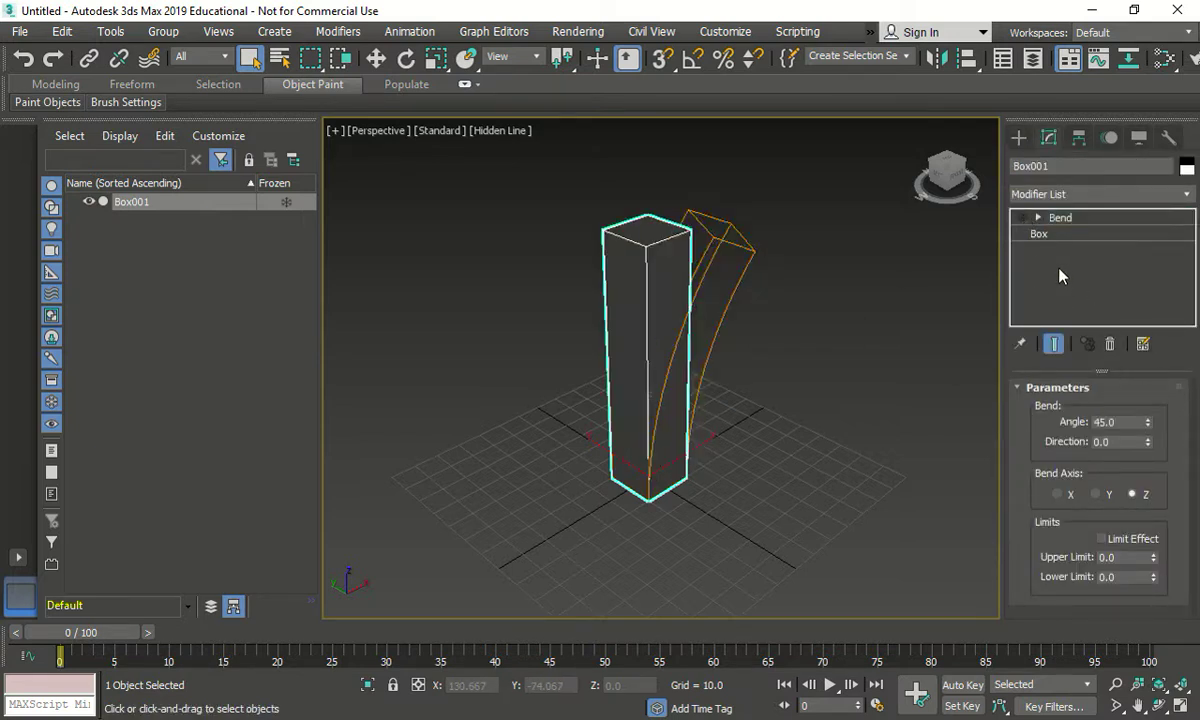
left_click(1048, 236)
left_click(1118, 476)
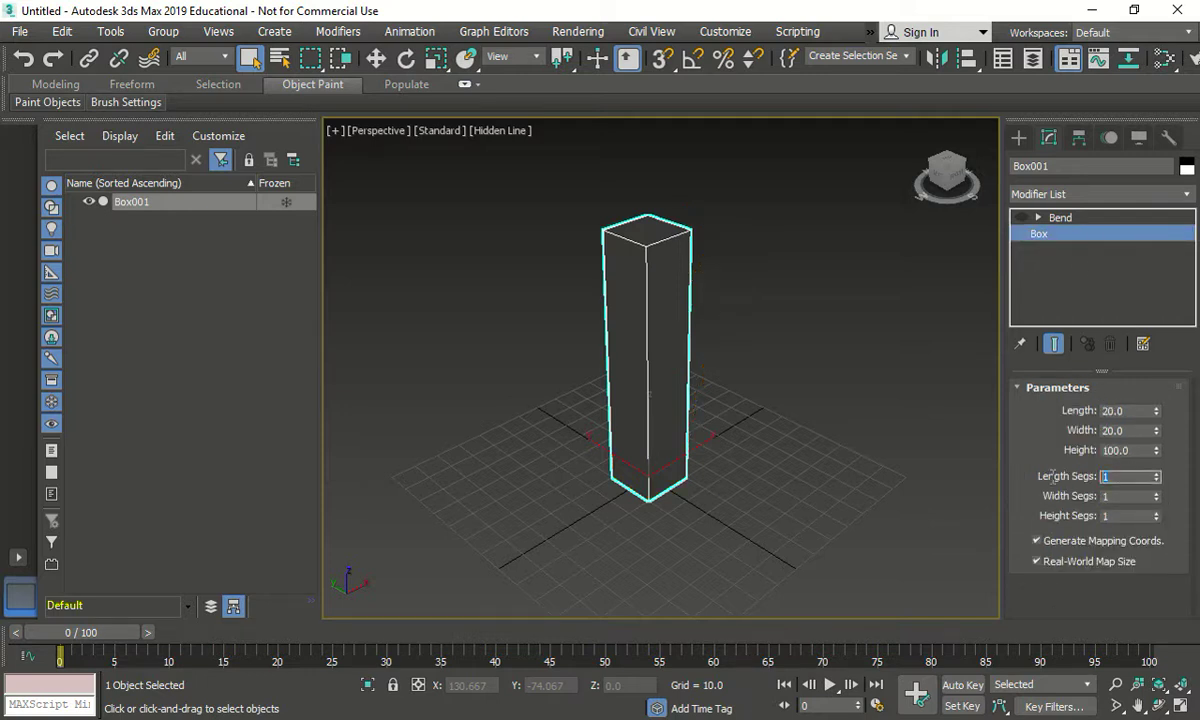
left_click(1118, 515)
type("100")
left_click(1112, 496)
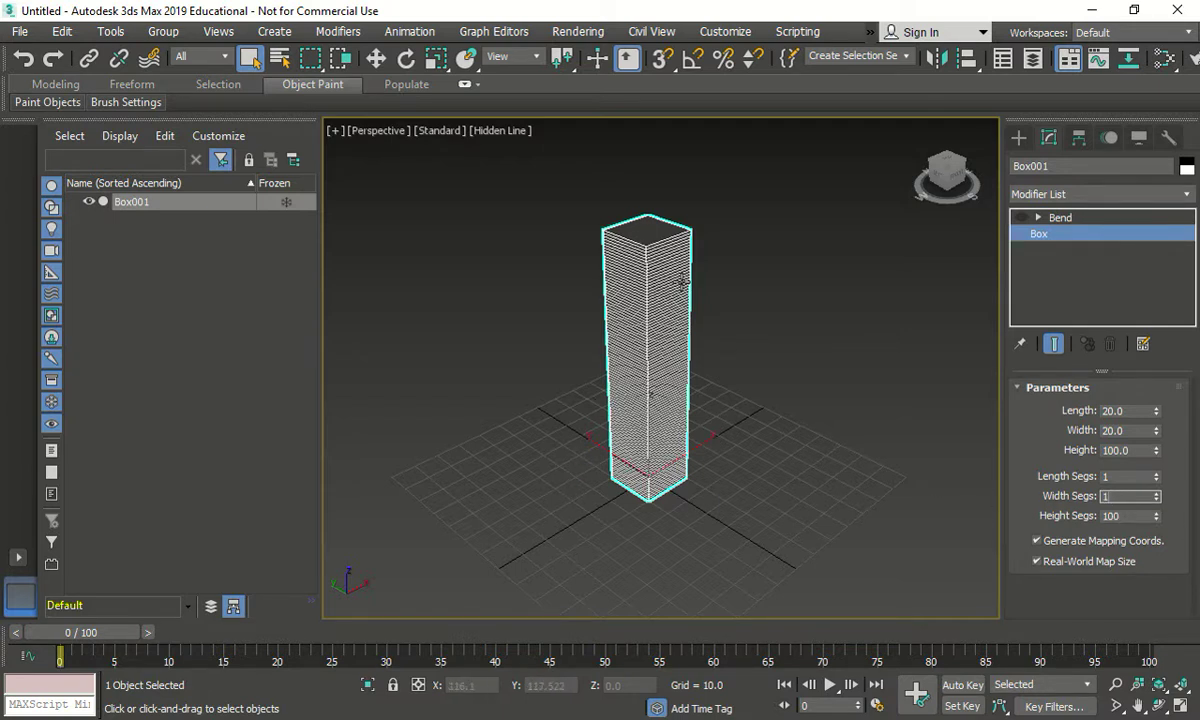
Step: Turn the Bend modifier's effect back on and reduce the box's height segments to 1
left_click(1021, 218)
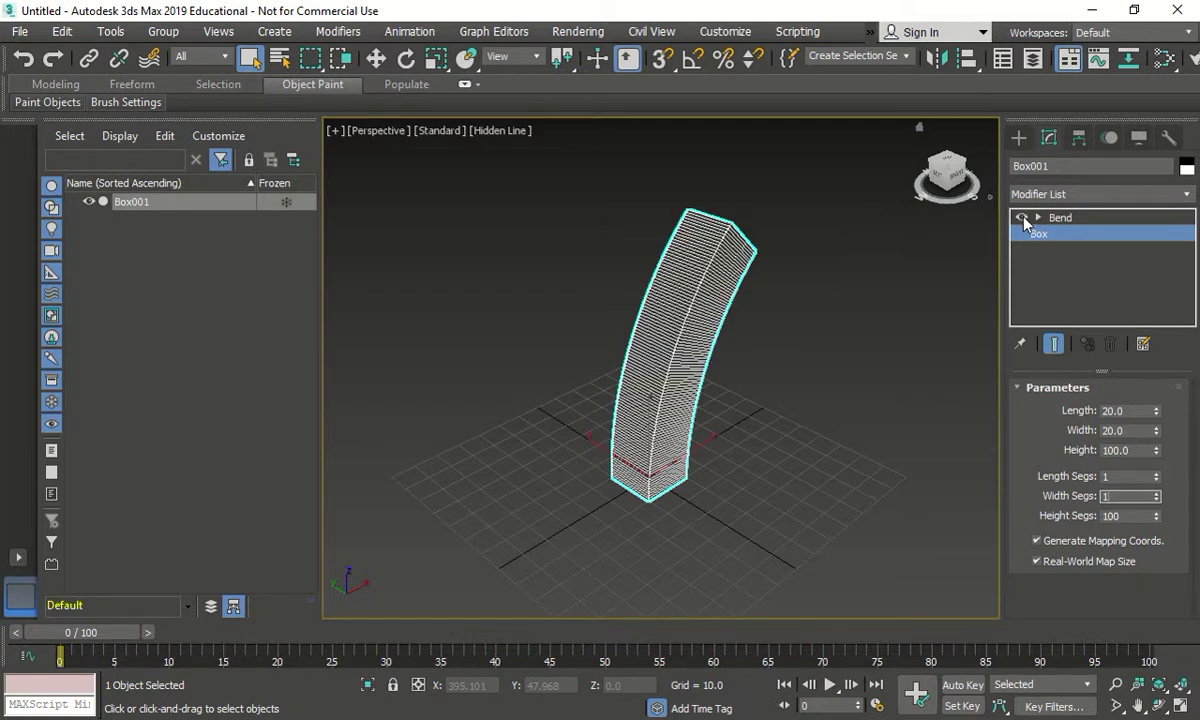
left_click(935, 175)
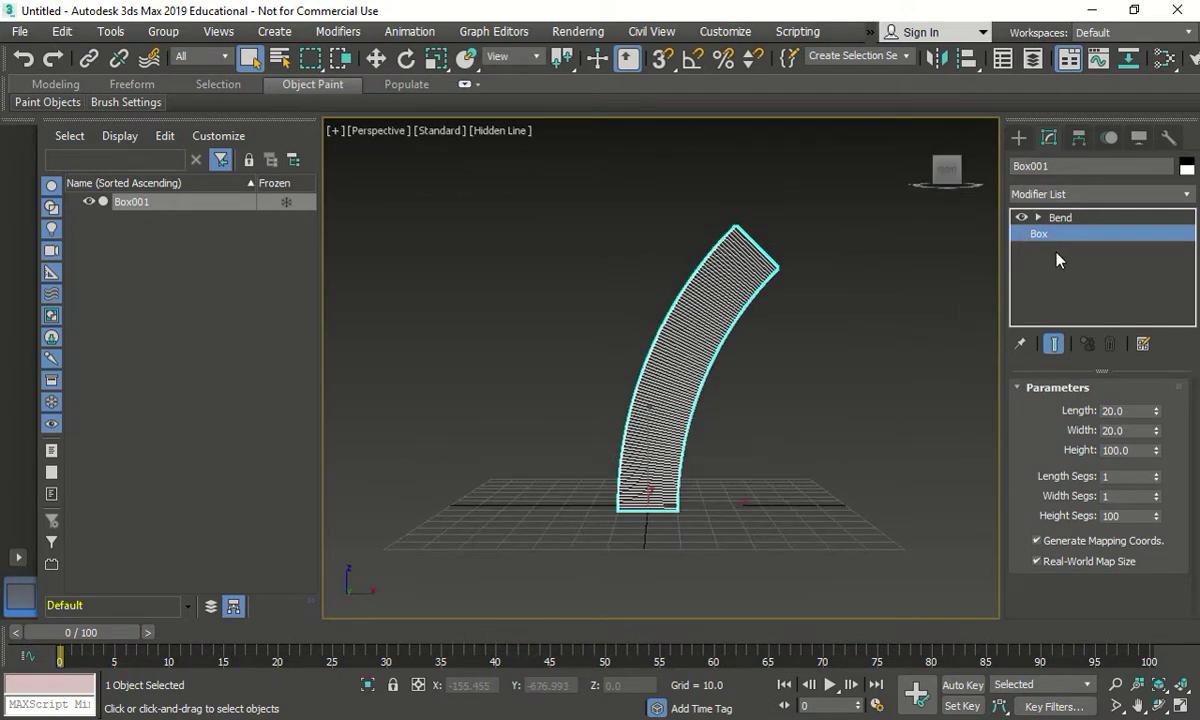
double_click(1135, 516)
type("1")
key("Return")
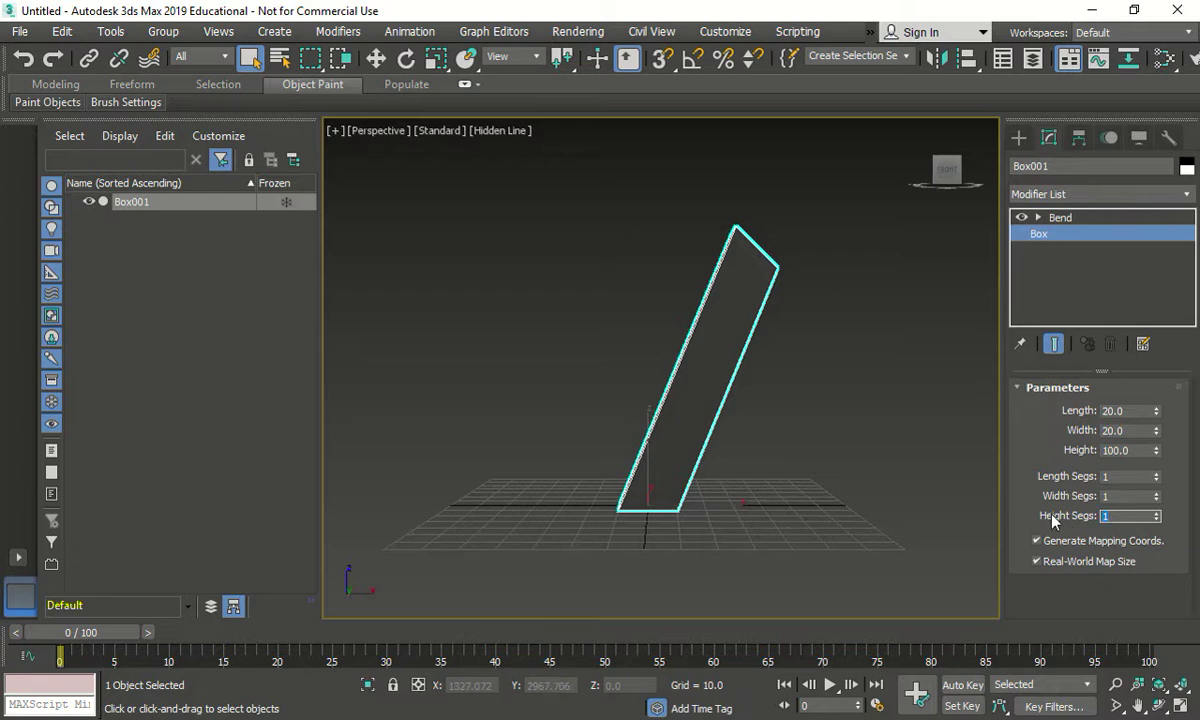
Step: Try 5, 50 and 100 height segments on the bent box to compare its smoothness
type("5")
key("Return")
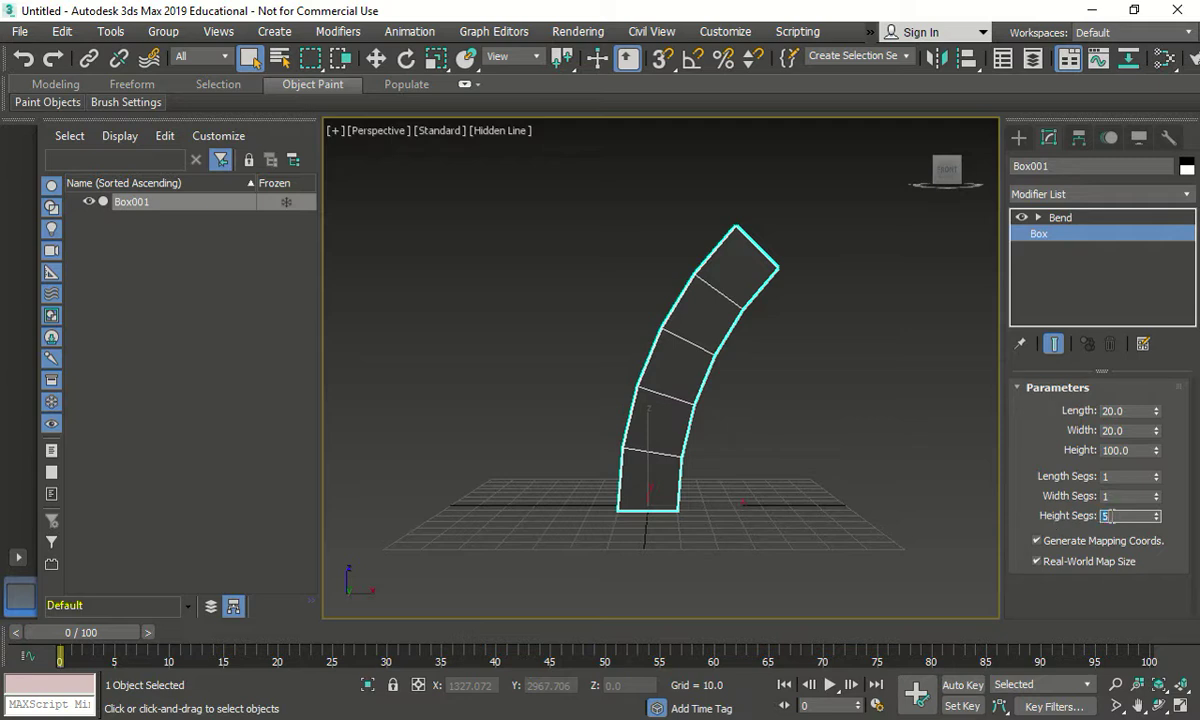
type("0")
key("Return")
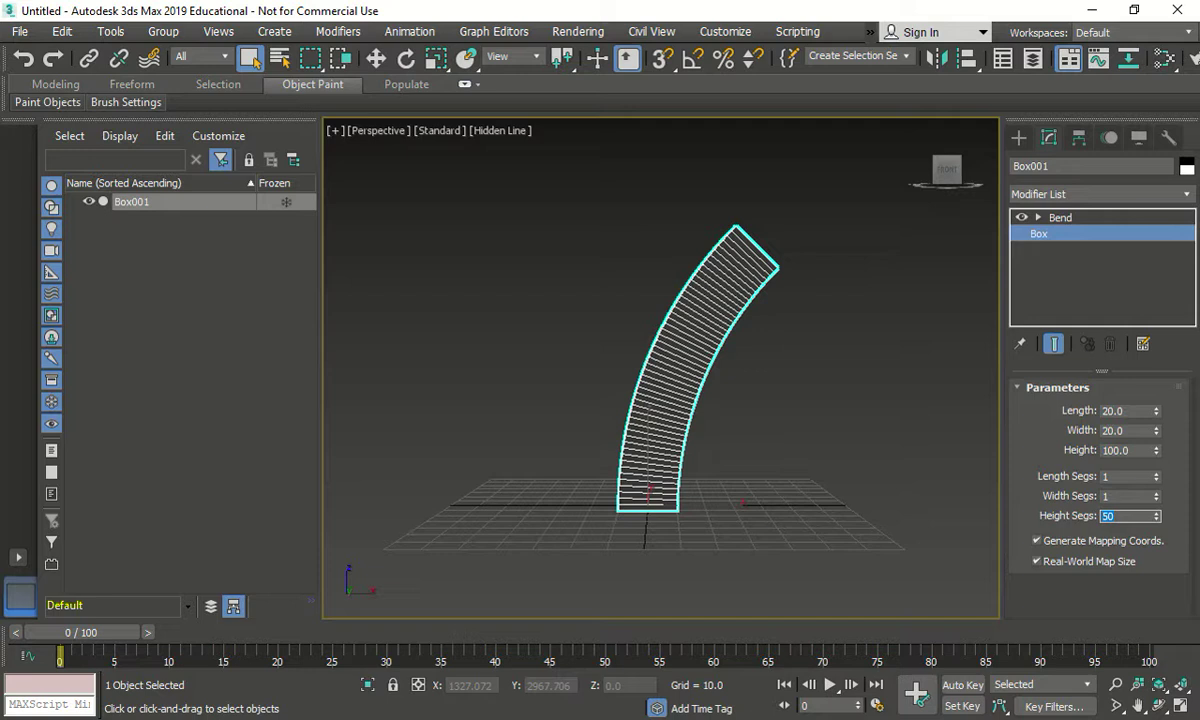
type("100")
key("Return")
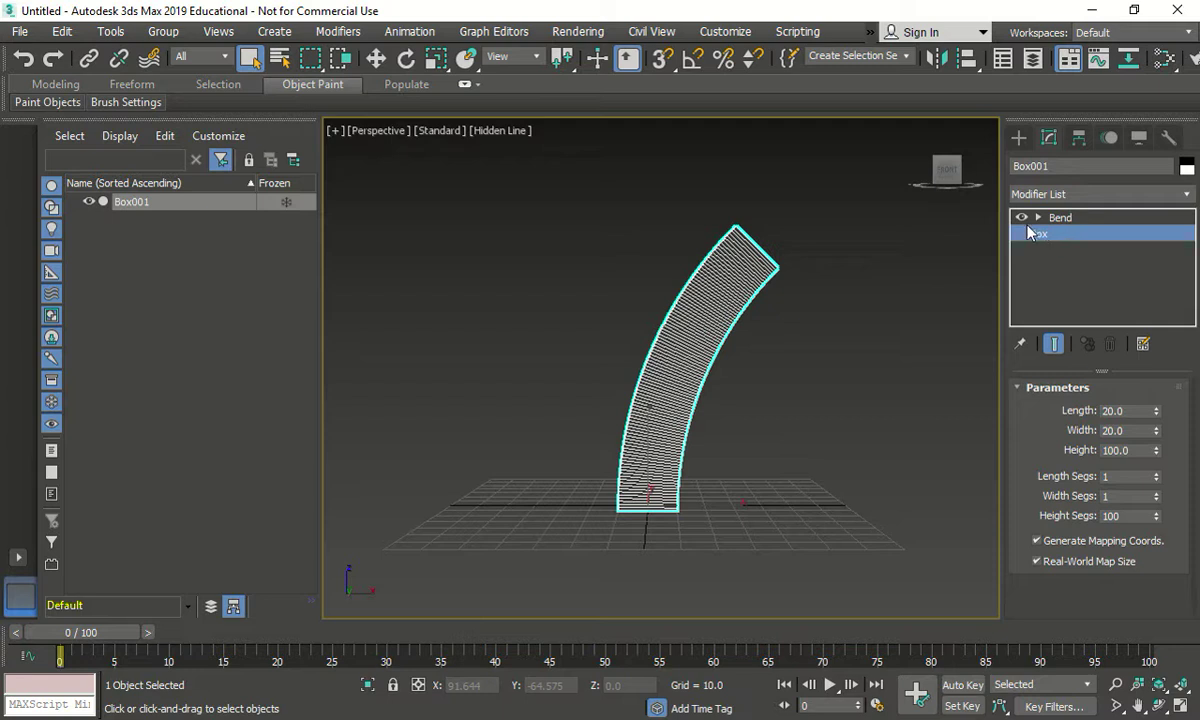
Step: Return from the Bend modifier to the base box and set its height segments to 50
left_click(1062, 218)
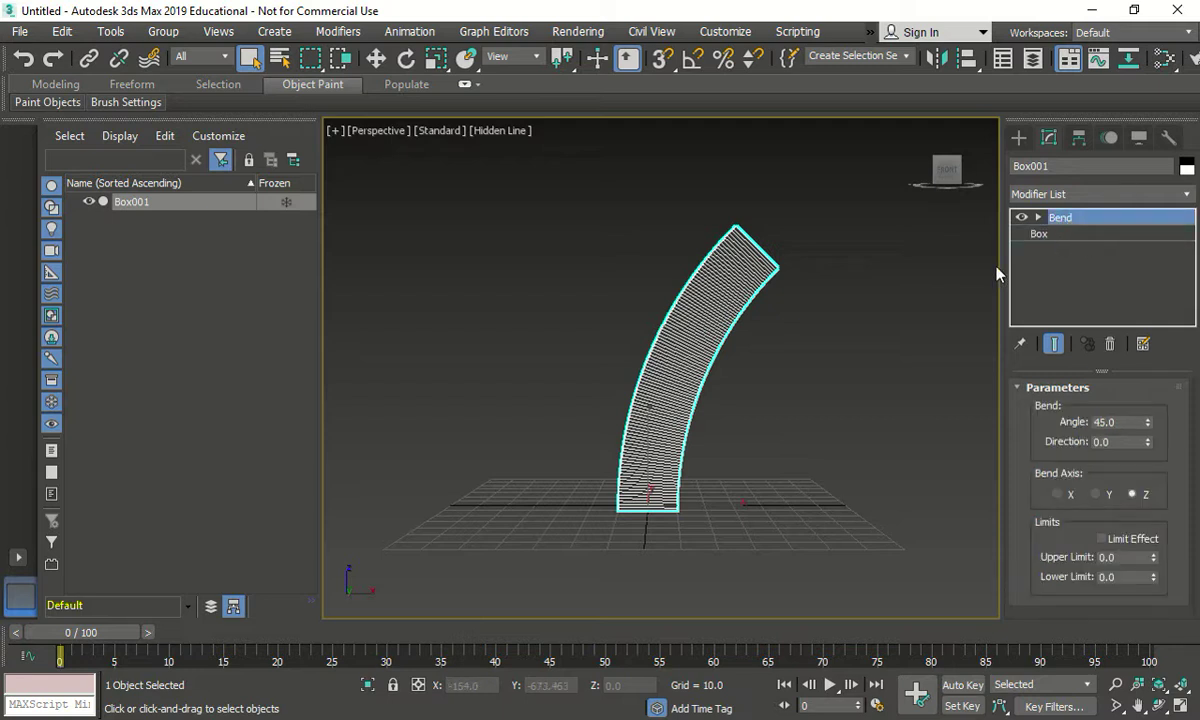
left_click(1053, 236)
double_click(1128, 517)
type("50")
key("Return")
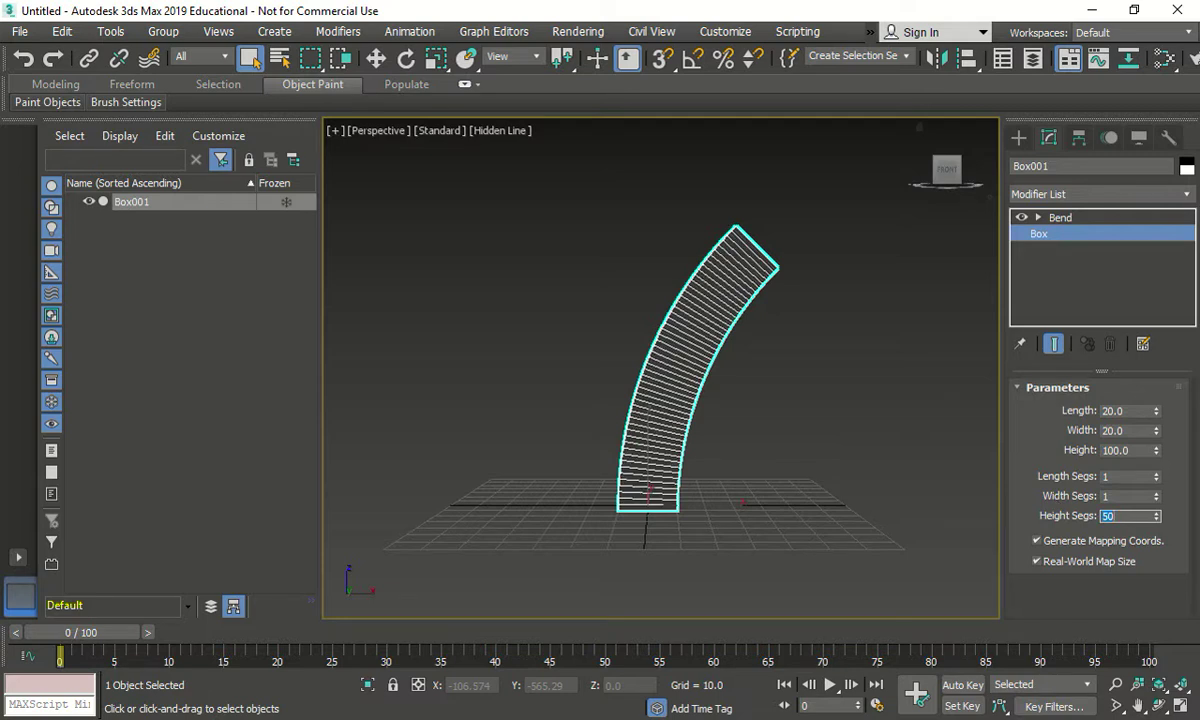
Step: Increase the Bend modifier's angle in stages through 75, 90 and 110, ending at 180
left_click(1068, 218)
double_click(1110, 422)
type("75")
key("Return")
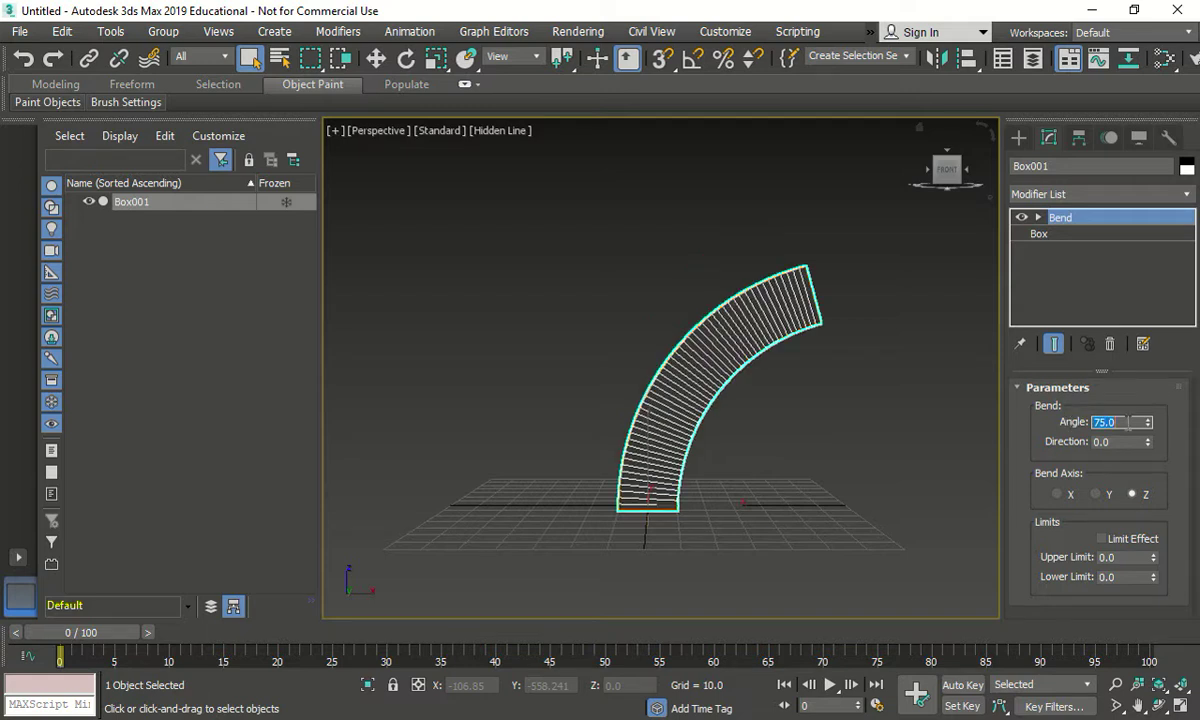
type("90")
key("Return")
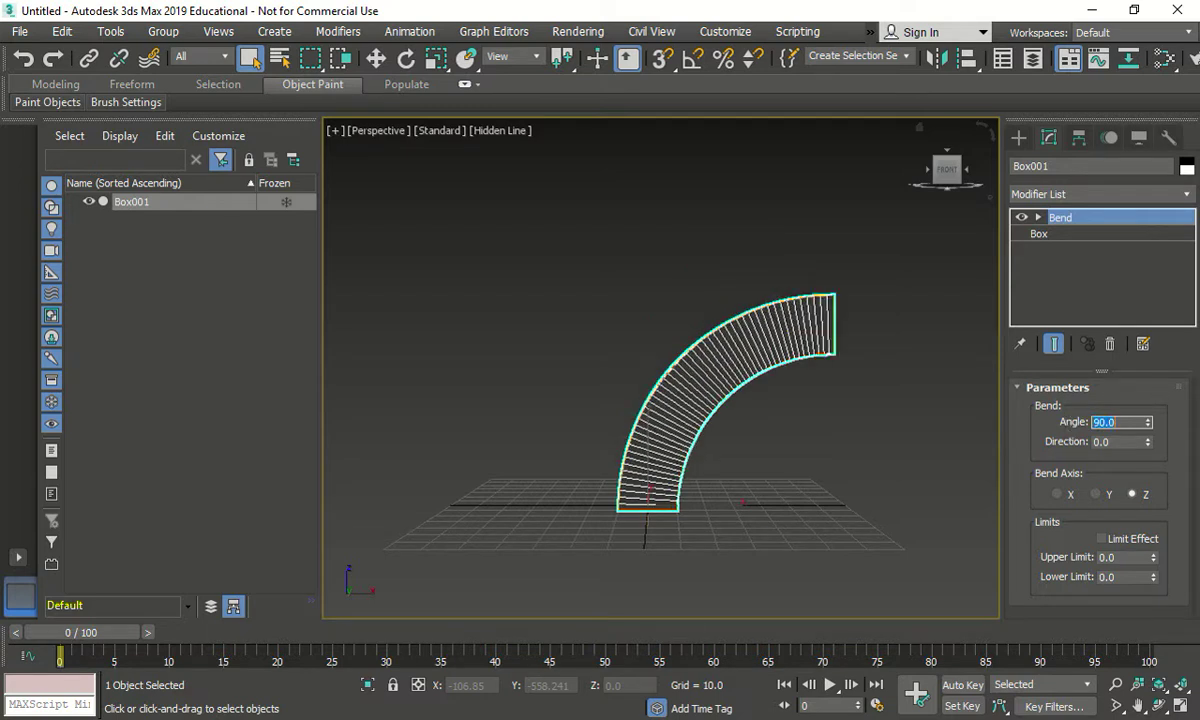
type("110")
key("Return")
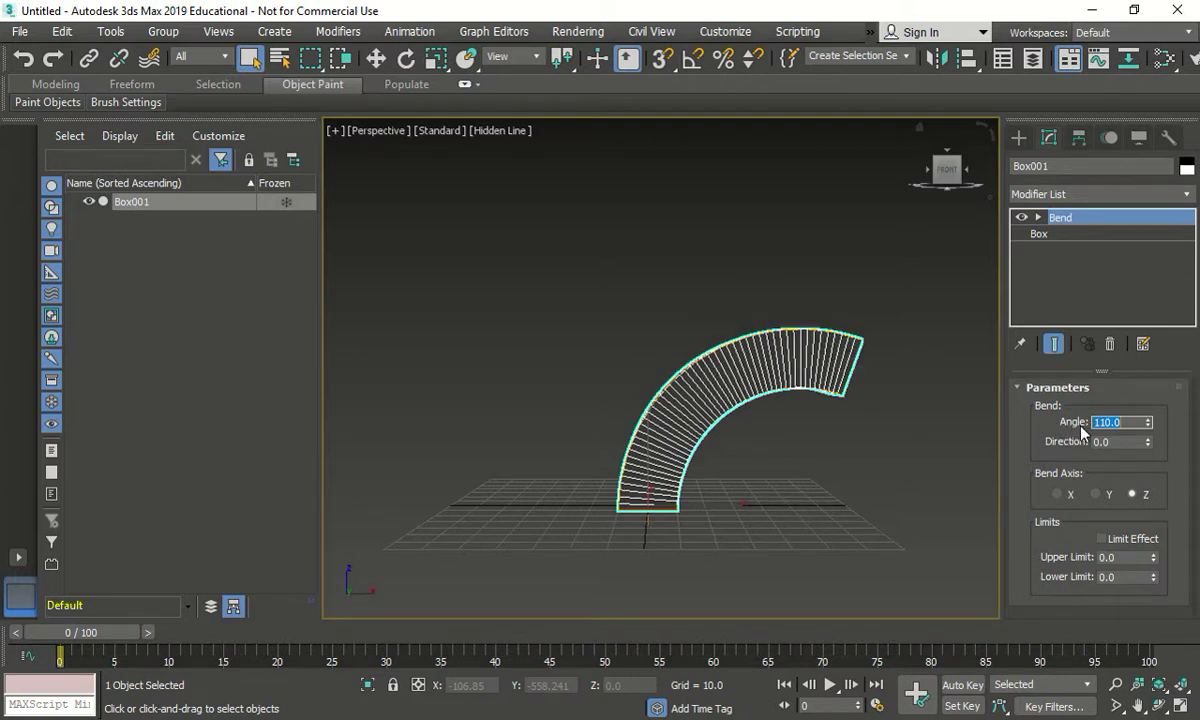
type("180")
key("Return")
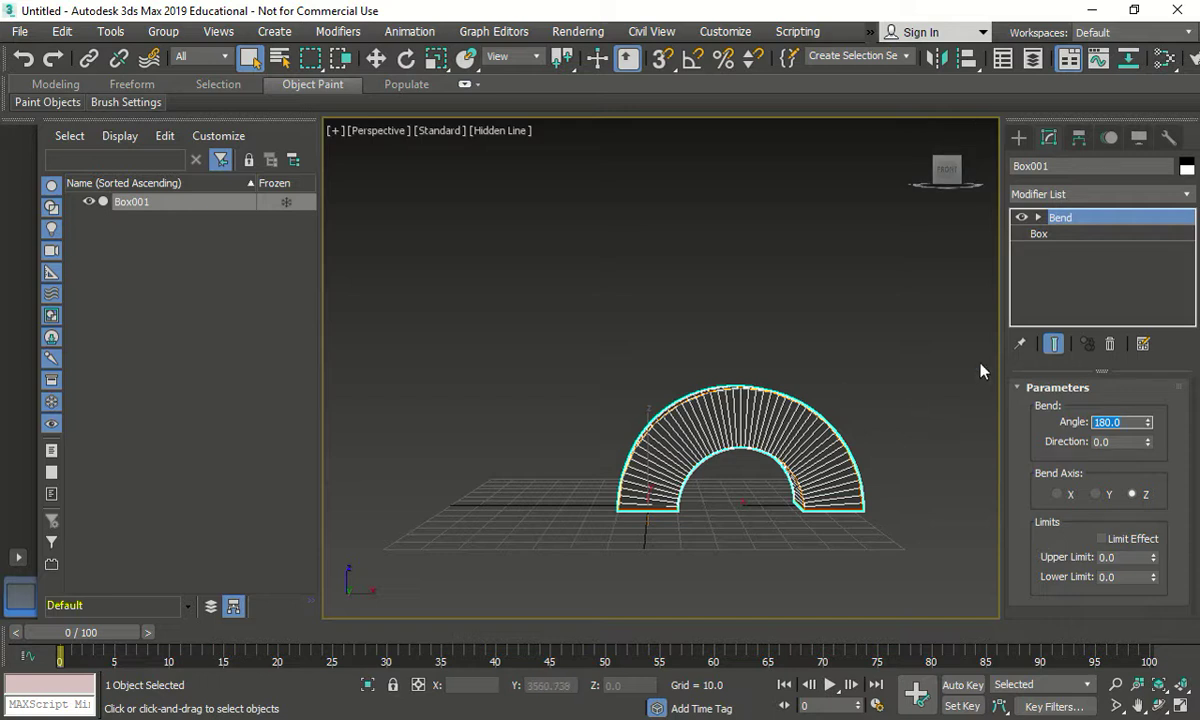
Step: Return to the base box, try 100 height segments and settle on 25
left_click(1040, 234)
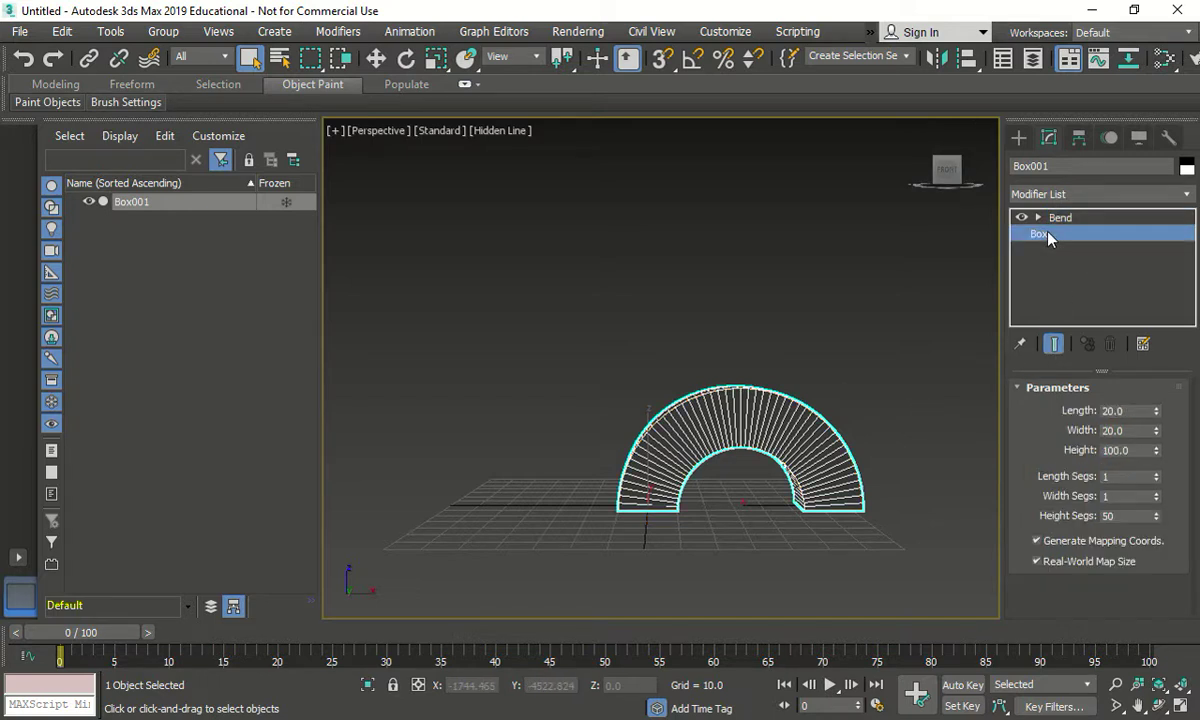
double_click(1112, 516)
type("100")
key("Return")
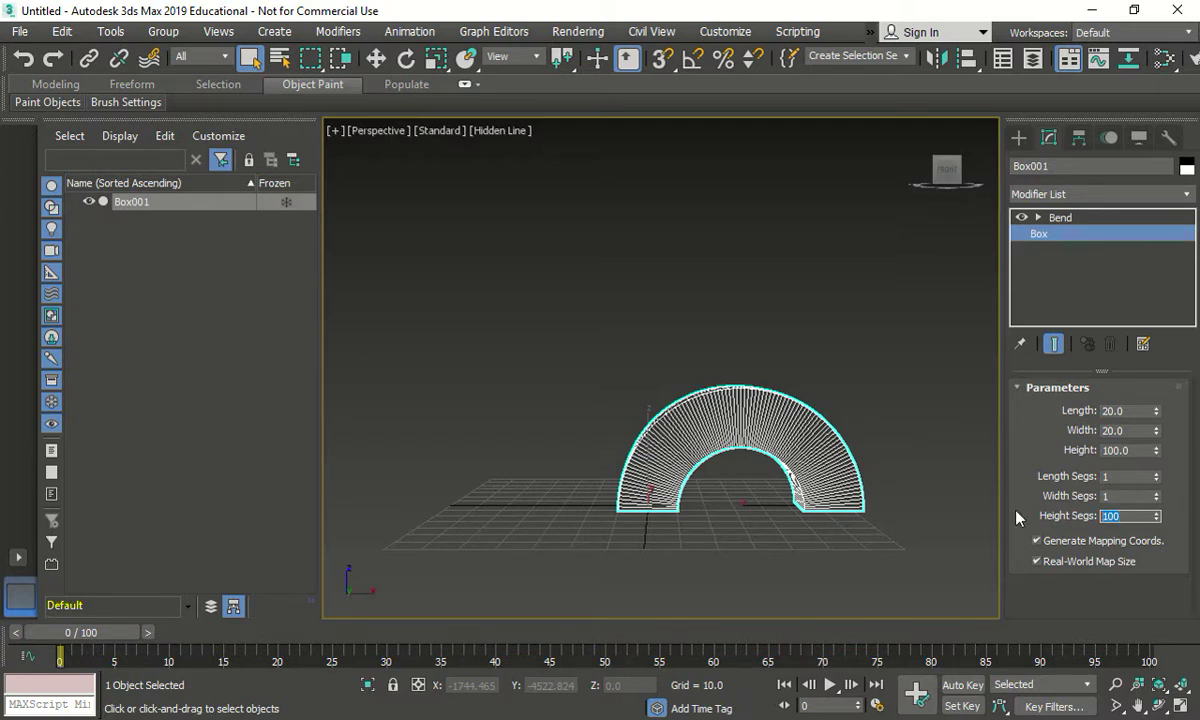
type("25")
key("Return")
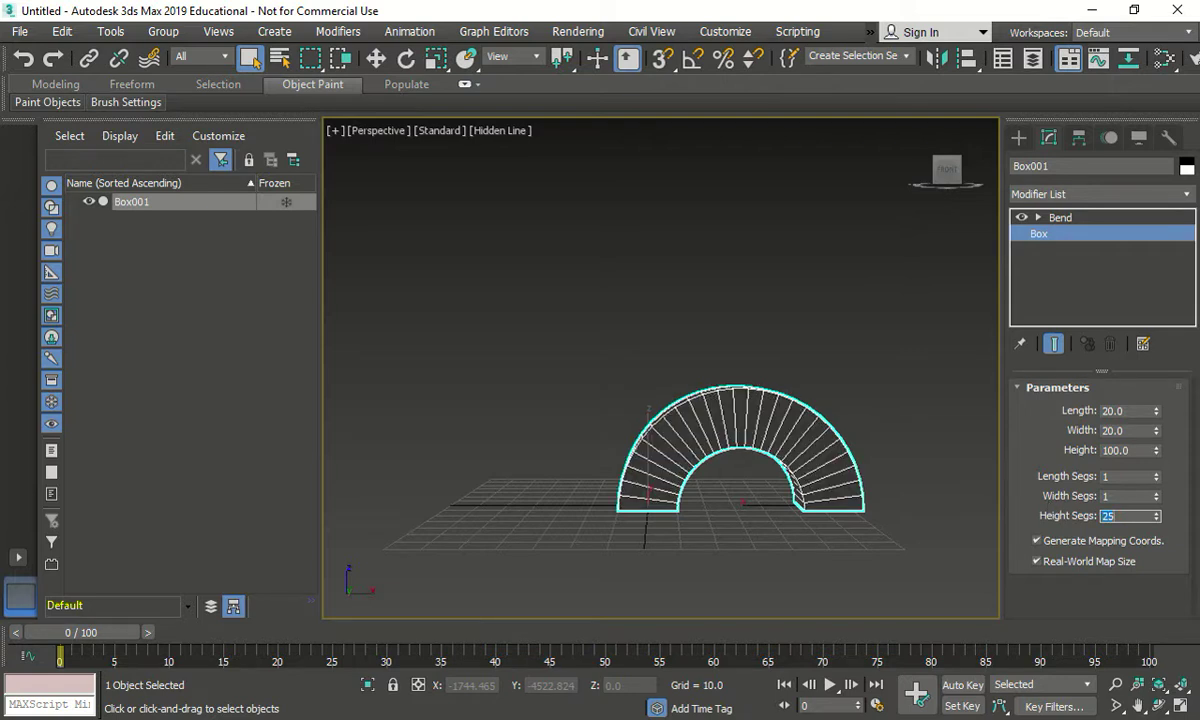
scroll(760, 390, "up", 5)
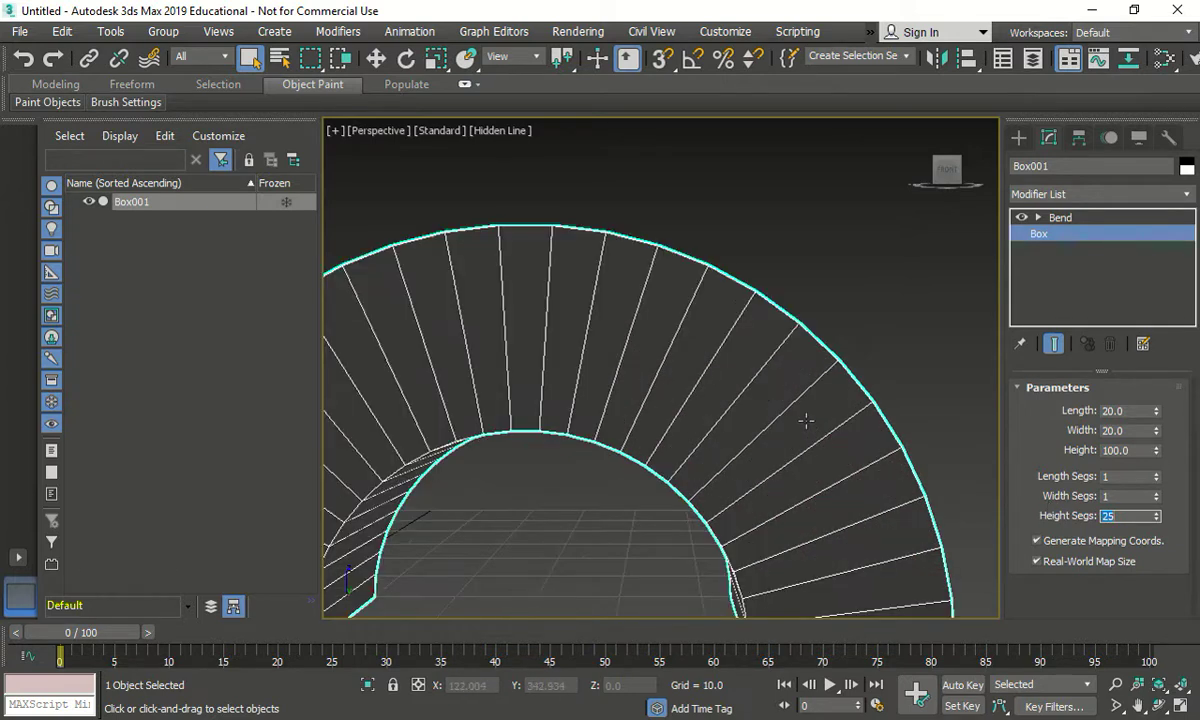
scroll(770, 400, "down", 4)
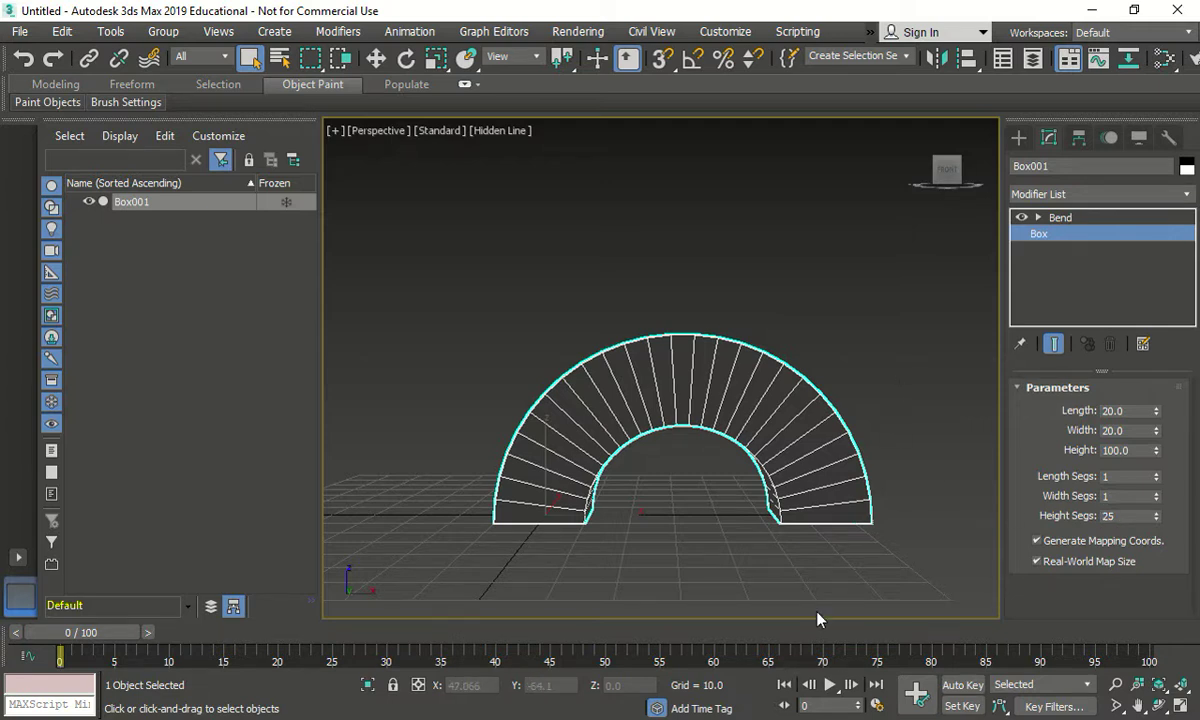
left_click(1074, 196)
left_click(1078, 196)
left_click(1090, 196)
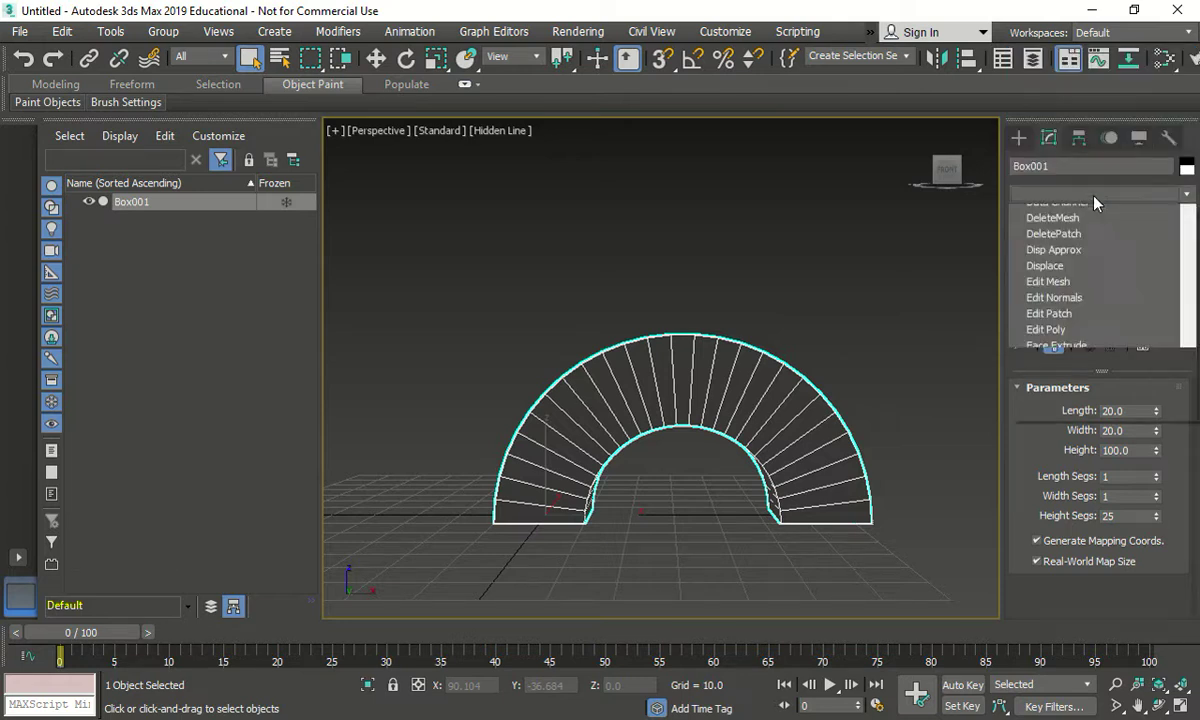
key("t")
key("w")
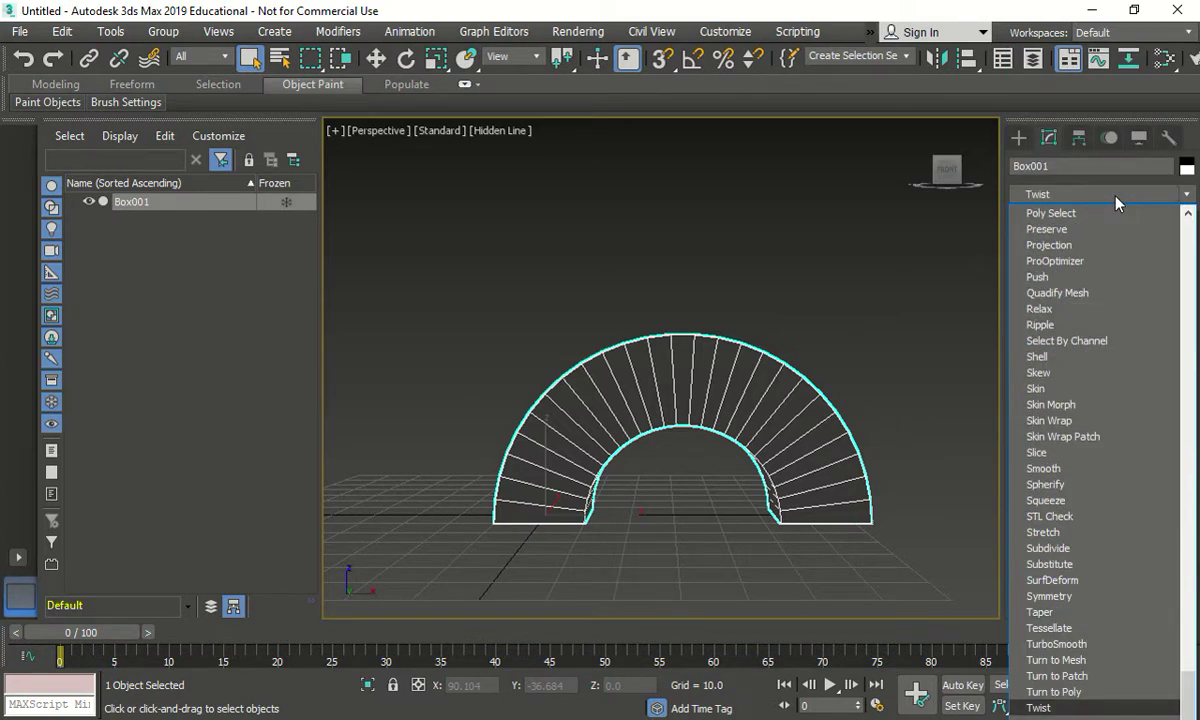
left_click(1057, 196)
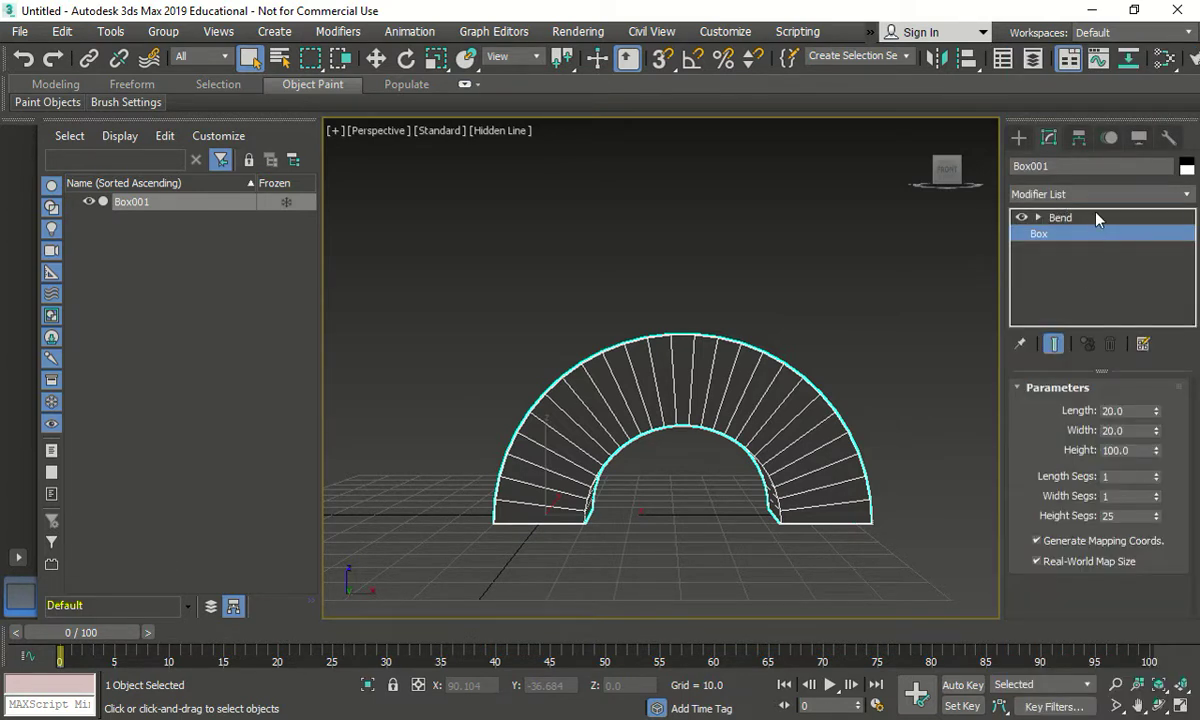
Step: Add a Twist modifier between the base box and the Bend modifier, and set its angle to 45
left_click(1032, 192)
left_click(1113, 195)
left_click(1188, 197)
scroll(1060, 343, "up", 3)
key("t")
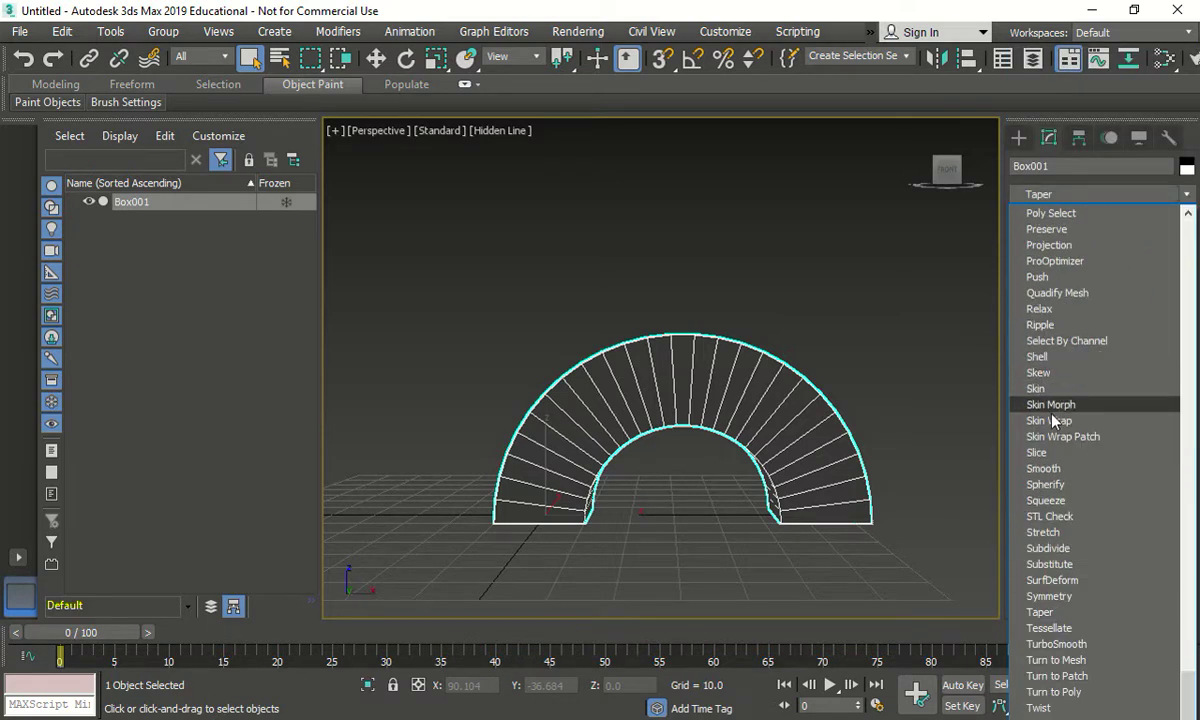
left_click(1052, 707)
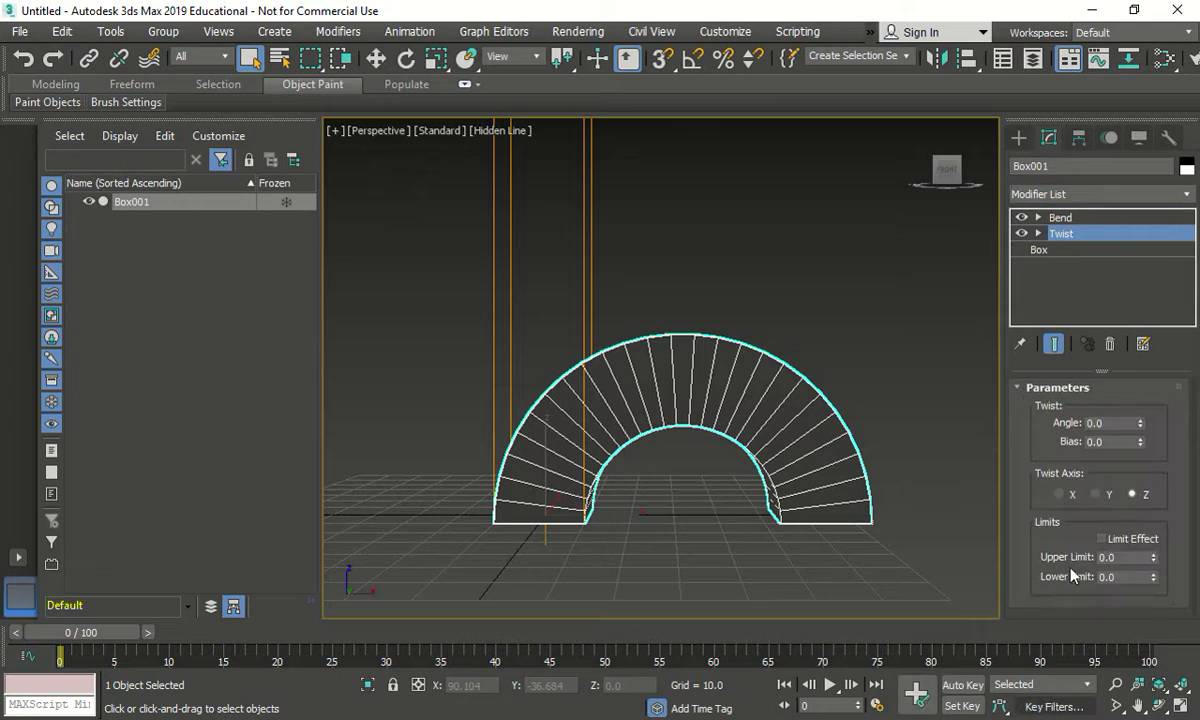
double_click(1100, 423)
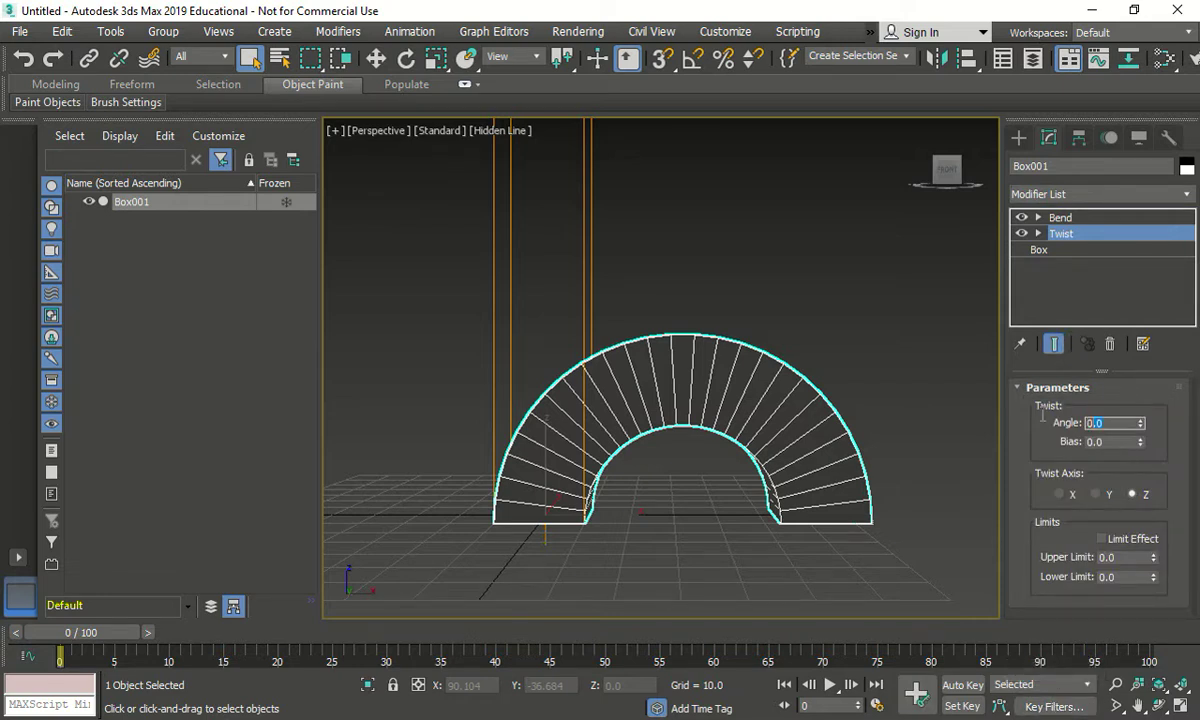
type("45")
key("Return")
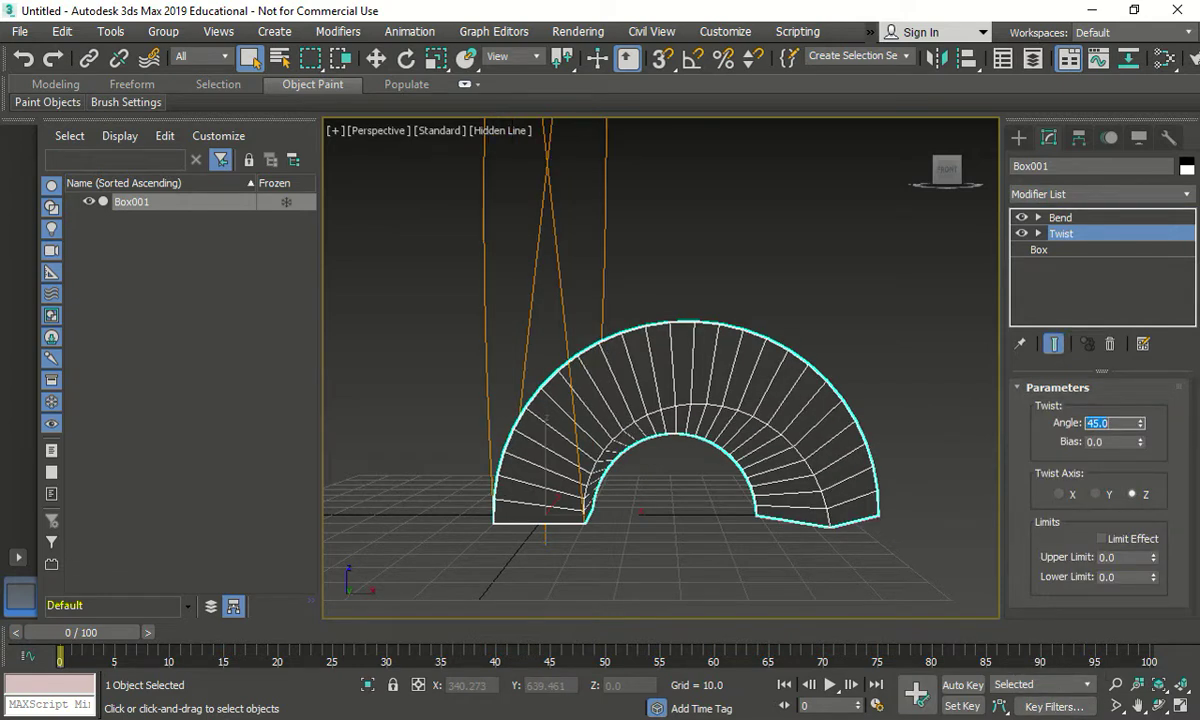
Step: Return to the base box and set both its width and length segments to 5
left_click(1044, 251)
double_click(1125, 496)
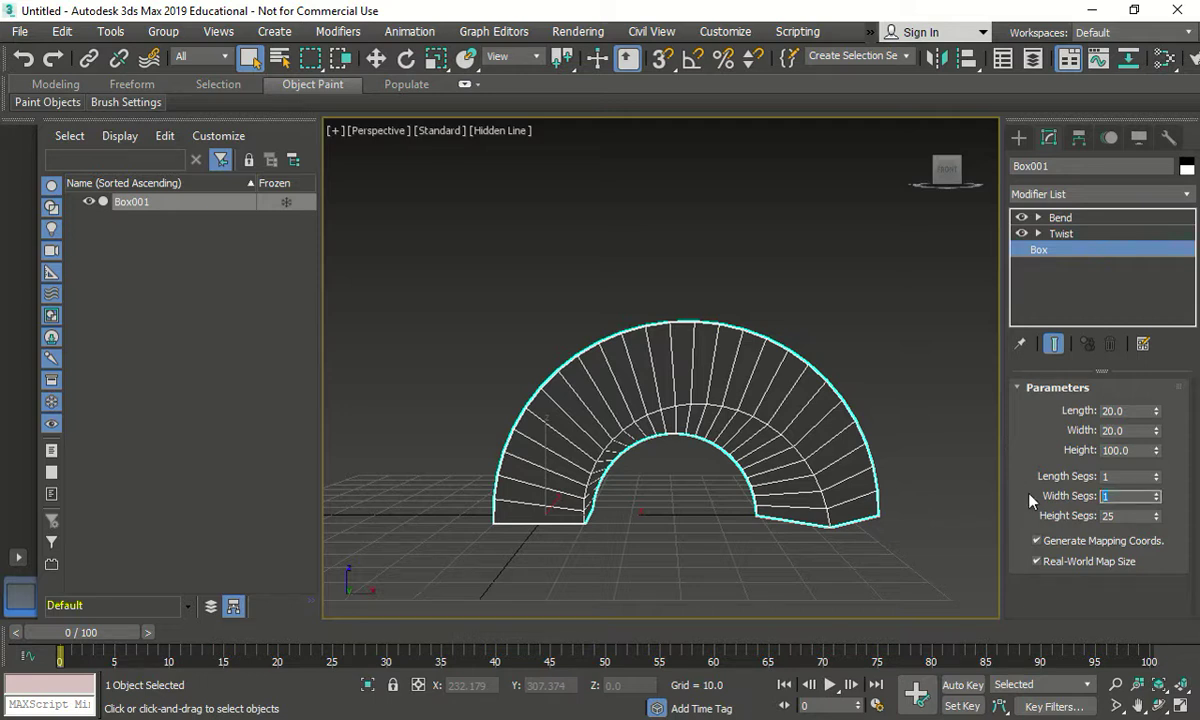
type("5")
double_click(1123, 477)
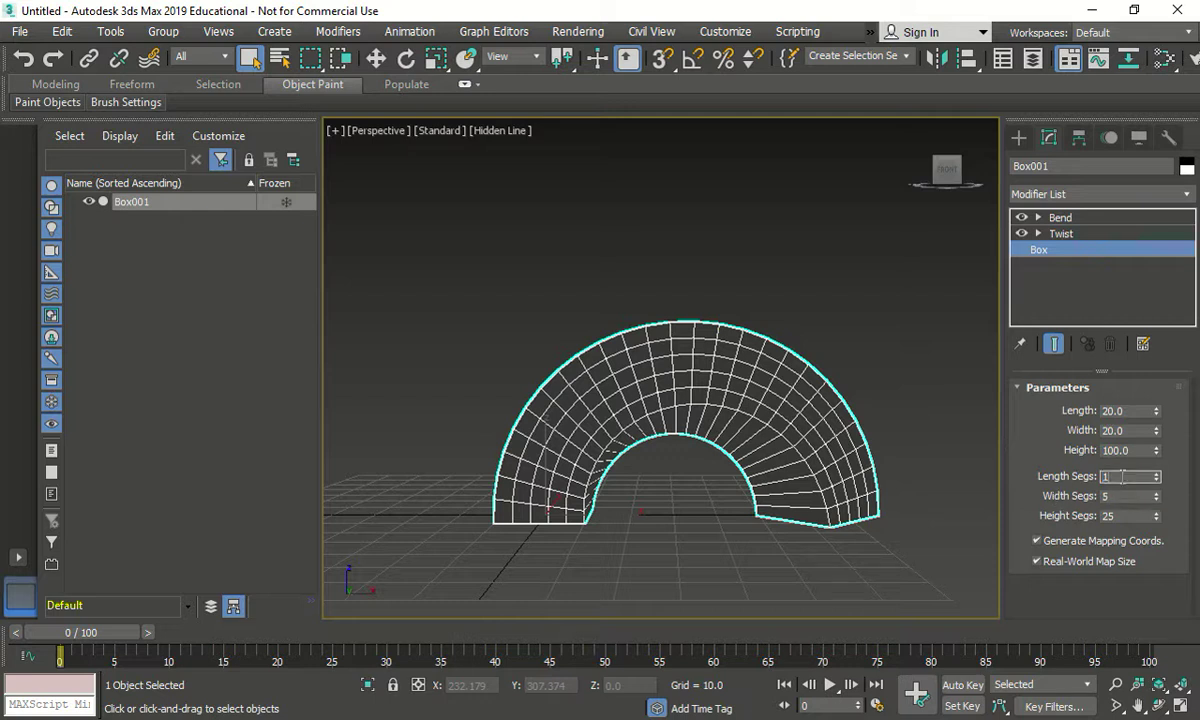
type("5")
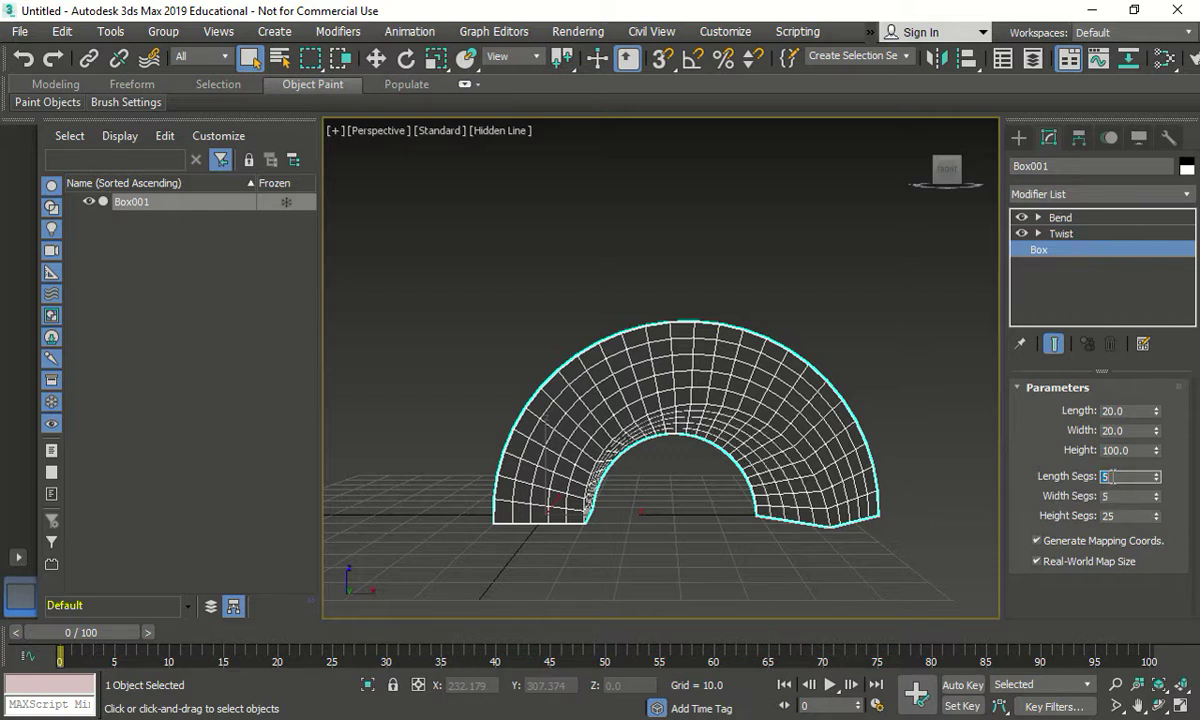
Step: Try 100 length segments on the box and settle on 25 for both length and width segments
type("100")
key("Return")
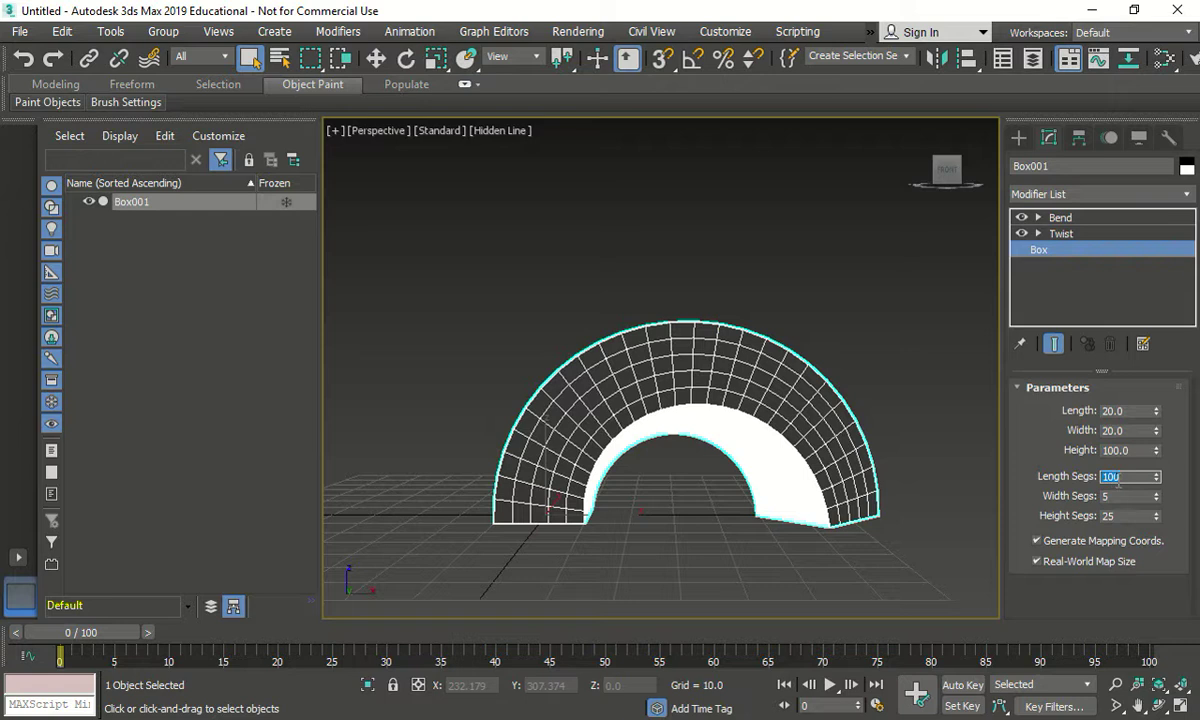
type("256")
key("BackSpace")
key("Tab")
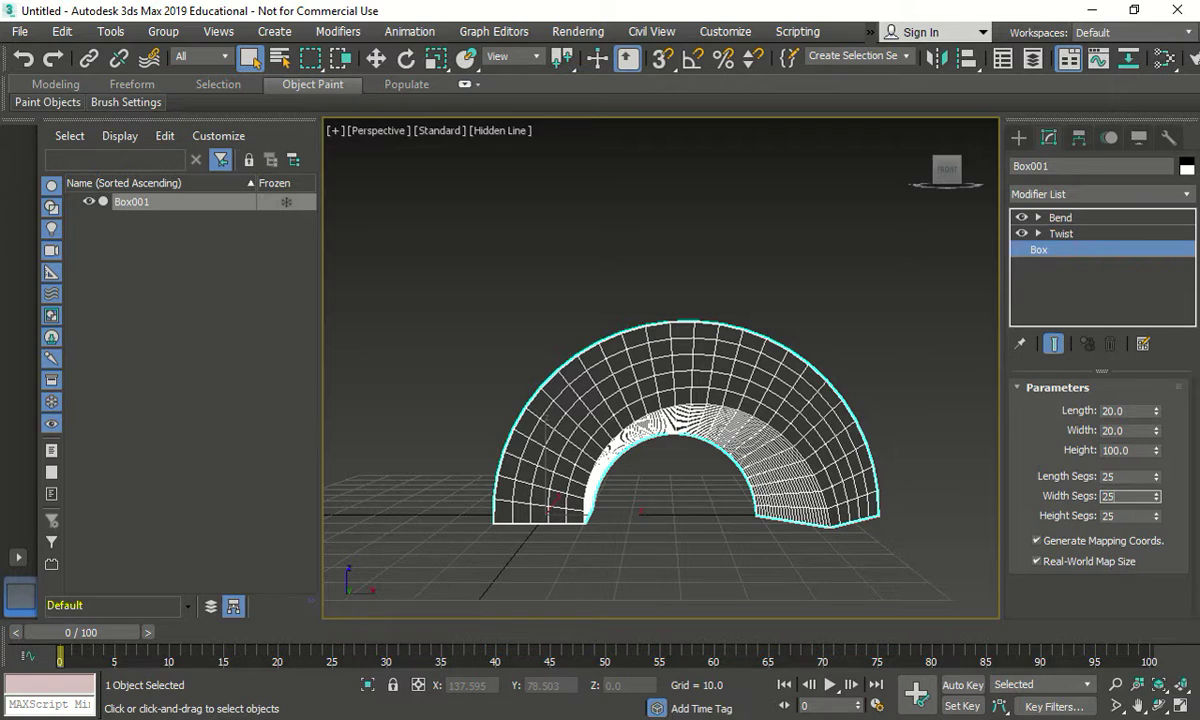
type("25")
key("Return")
Step: Return to the Twist modifier and set its angle to 90
middle_click_drag(507, 478, 535, 478)
middle_click_drag(588, 440, 950, 370, "alt")
left_click(1070, 234)
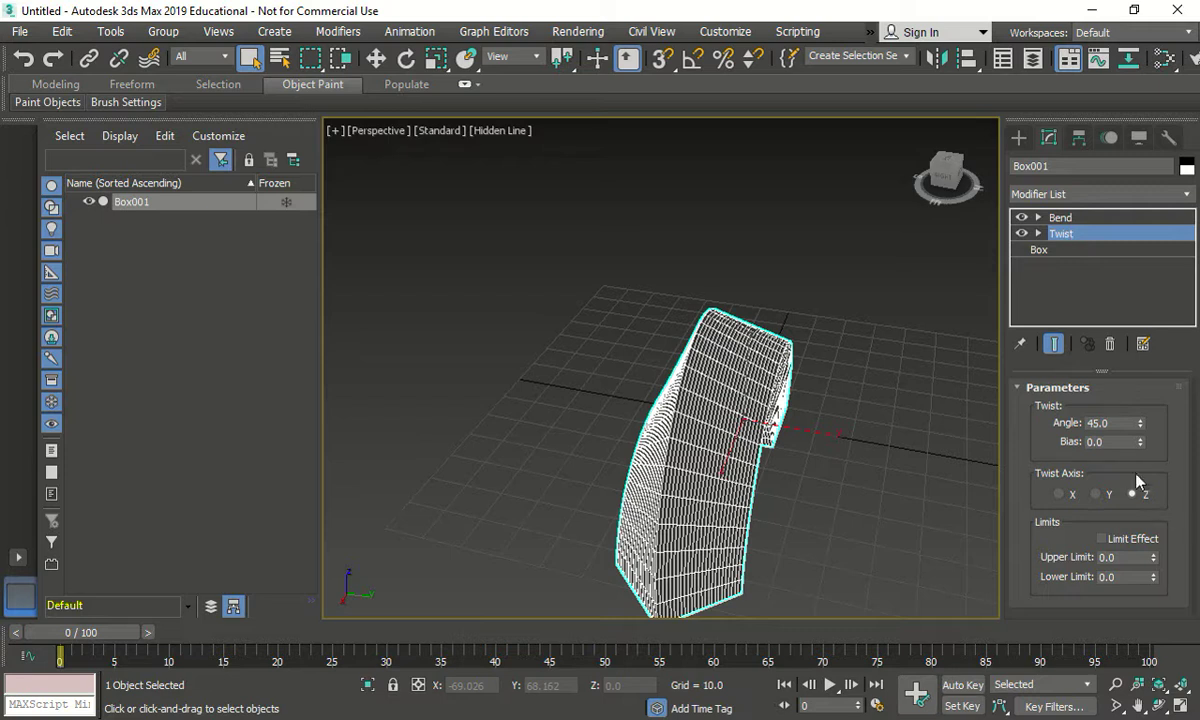
left_click(1121, 423)
type("90")
key("Return")
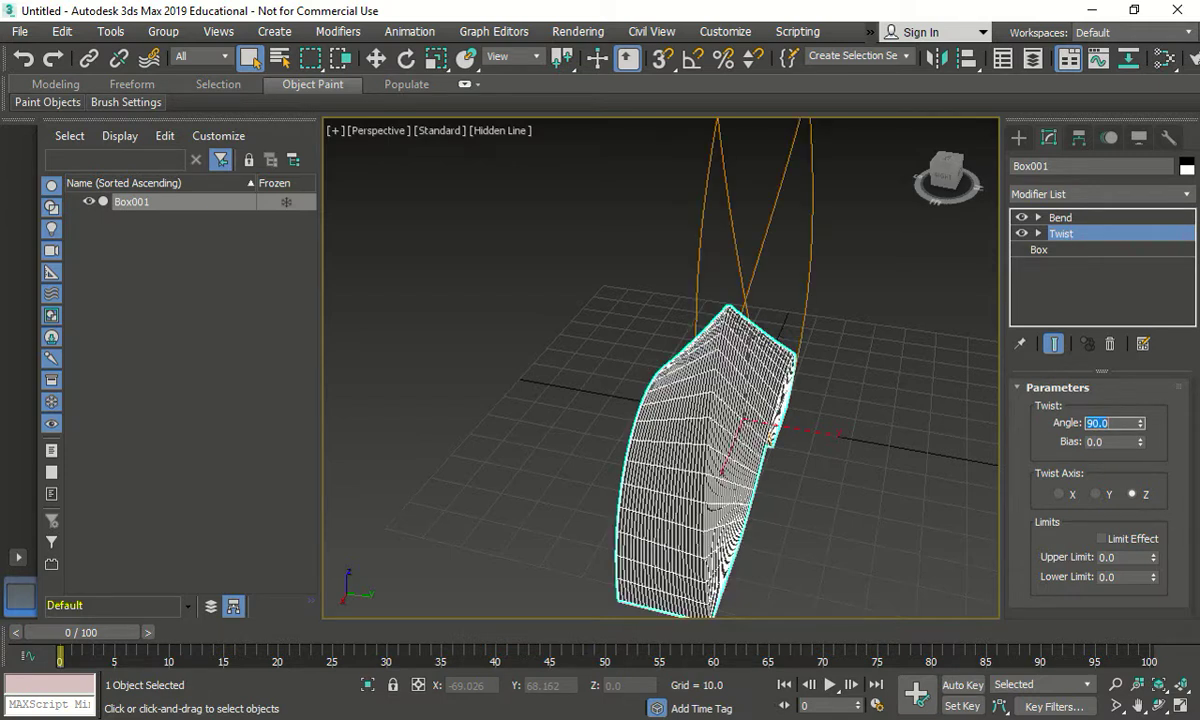
Step: Try the 90-degree twist about the Y axis and the X axis
middle_click_drag(880, 424, 736, 393, "alt")
left_click(1095, 494)
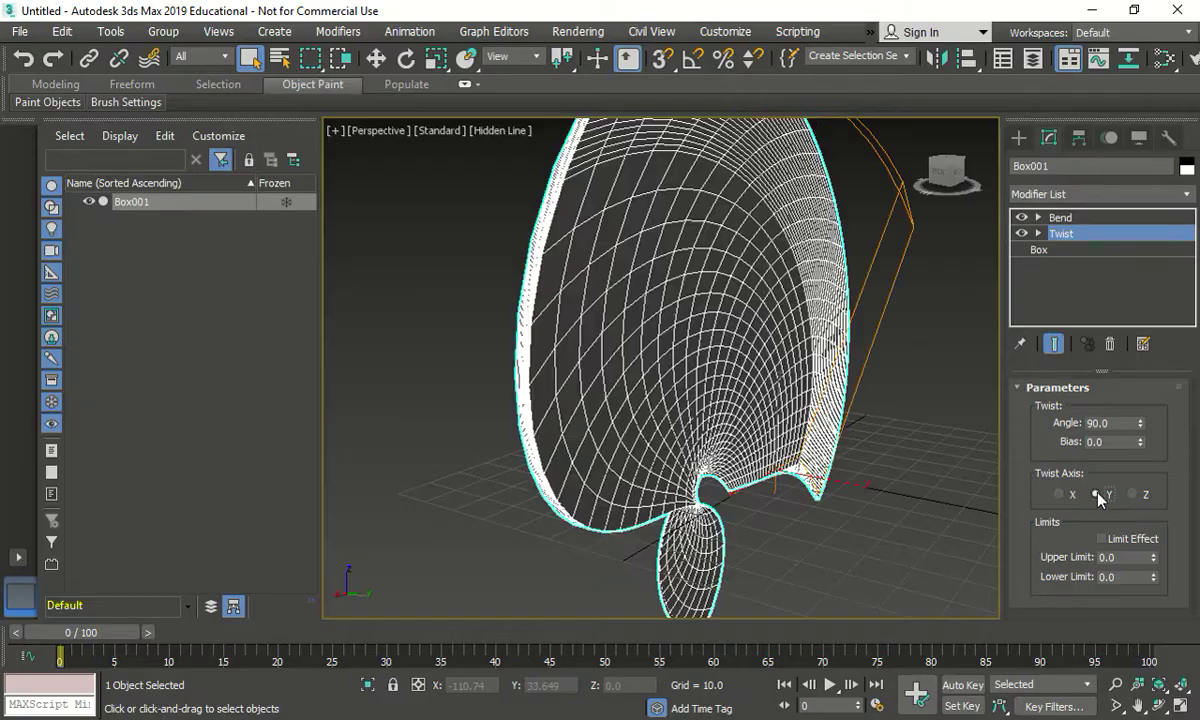
middle_click_drag(918, 502, 988, 448, "alt")
left_click(1062, 494)
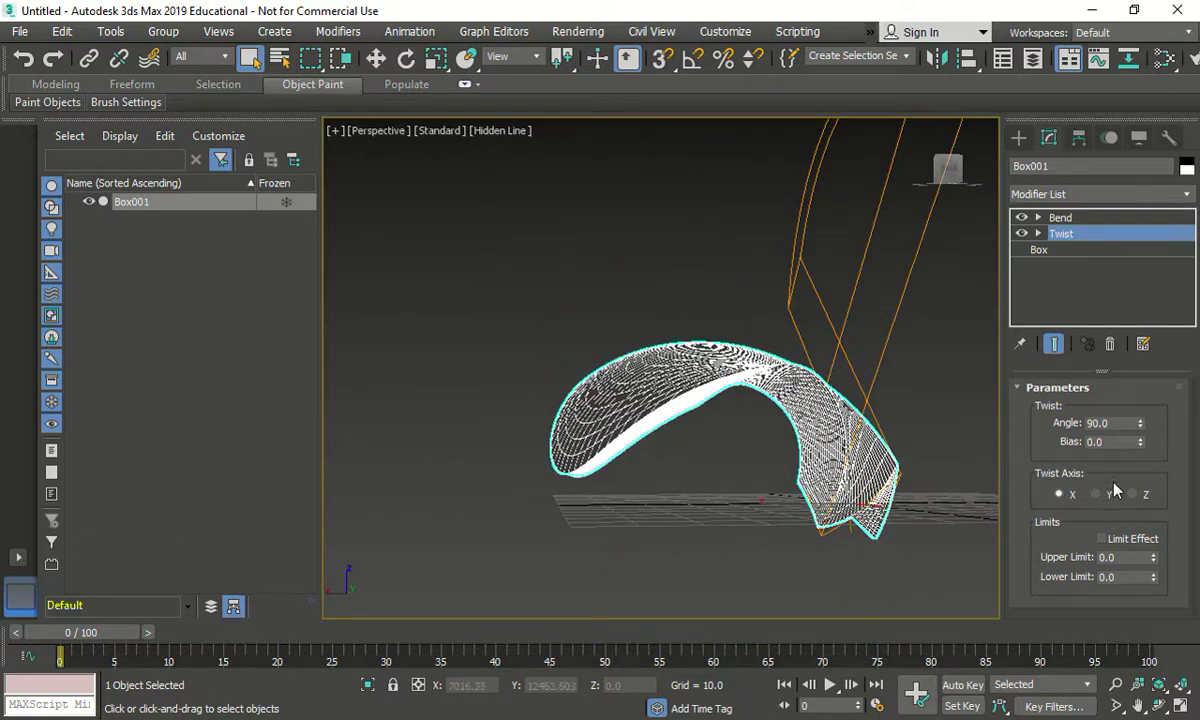
Step: Switch the twist axis back to Z and set the twist angle to 45
left_click(1133, 494)
double_click(1105, 423)
type("45")
key("Return")
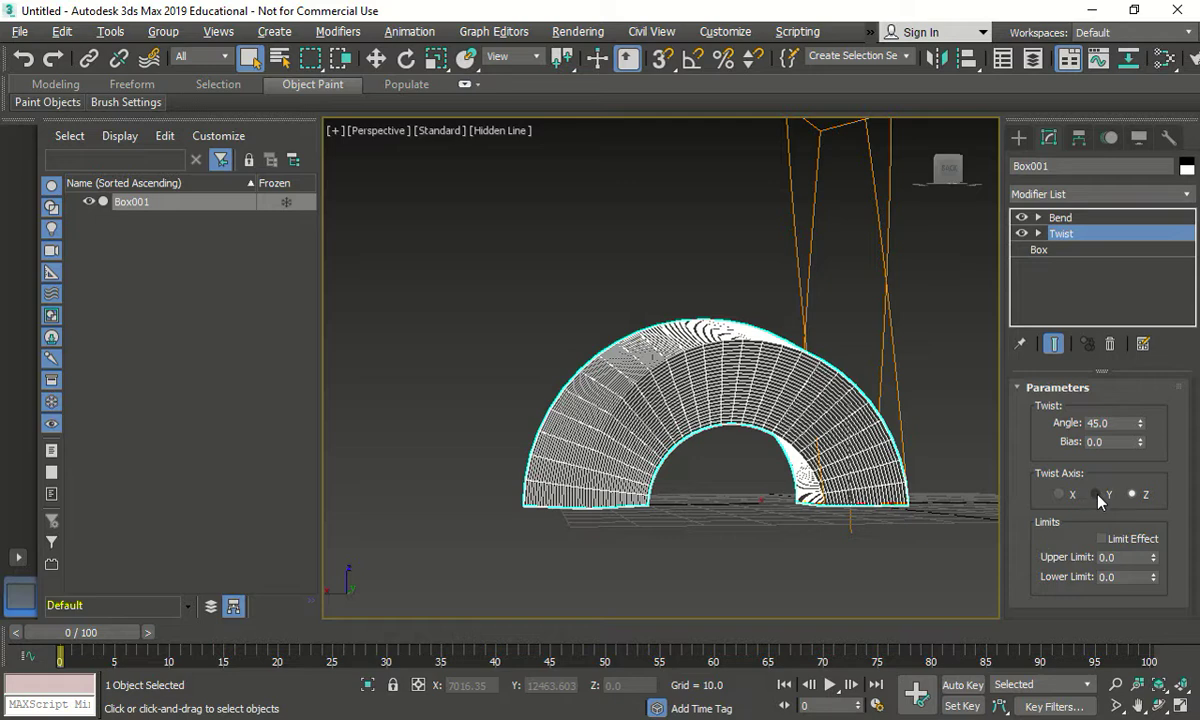
Step: Compare the 45-degree twist about the Y and X axes and restore the Z axis
left_click(1095, 494)
left_click(1060, 494)
middle_click_drag(925, 468, 830, 530, "alt")
left_click(1132, 494)
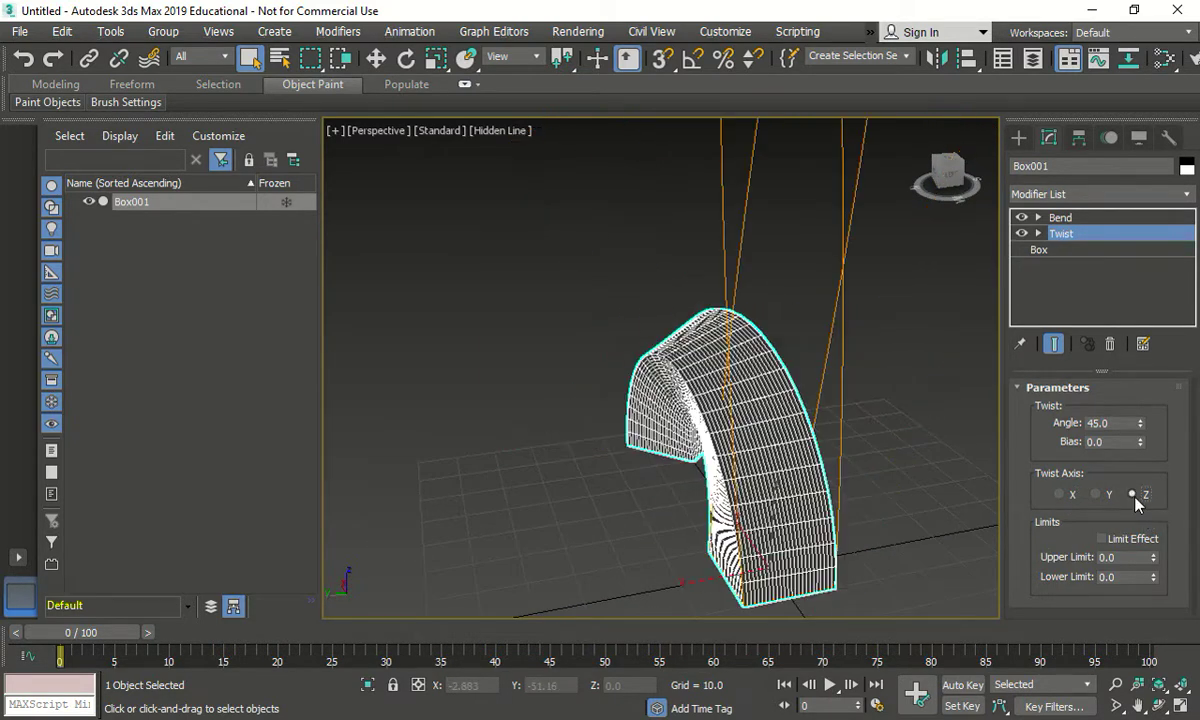
Step: Try a Twist bias of 20 and reset the bias to 0
type("20")
key("Return")
middle_click_drag(801, 447, 1040, 525, "alt")
left_click_drag(1121, 442, 1024, 430)
type("0")
key("Return")
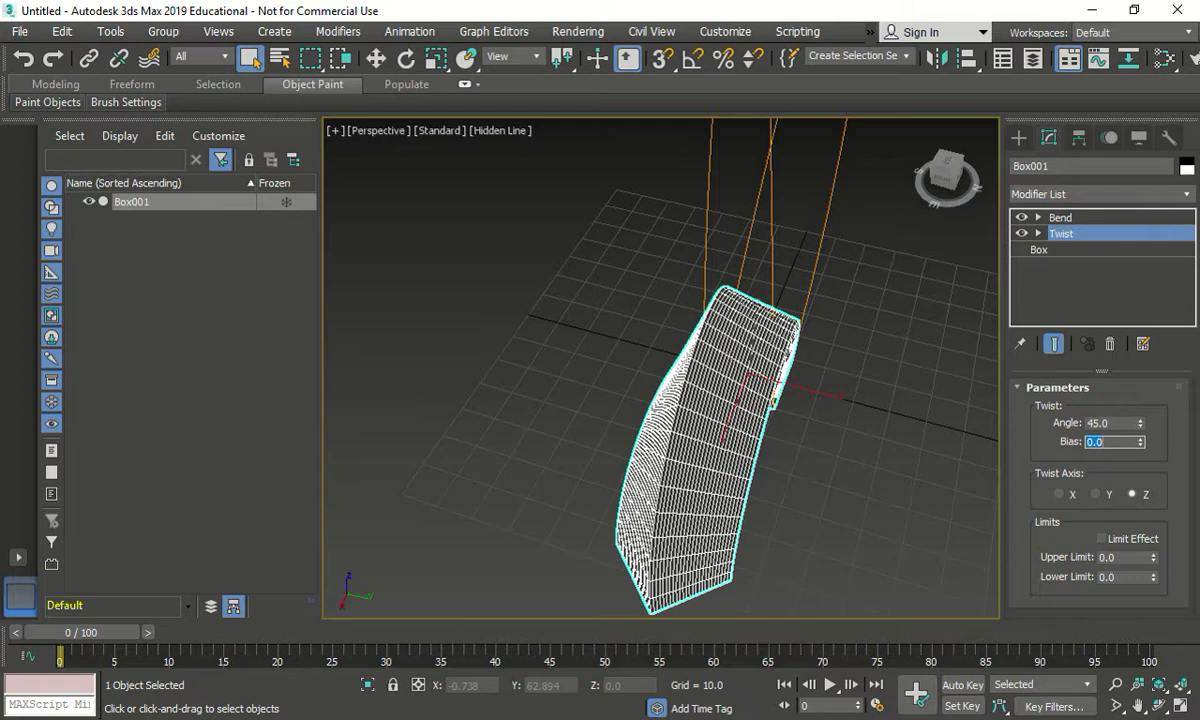
Step: Try a Twist bias of -50 and return the bias to 0
type("-50")
key("Return")
middle_click_drag(981, 407, 760, 390, "alt")
left_click_drag(1127, 448, 996, 449)
type("0")
key("Return")
Step: Turn off the Bend and Twist effects to compare the box's shape, and turn Twist and Bend back on individually
middle_click_drag(791, 497, 792, 544, "alt")
left_click(792, 544)
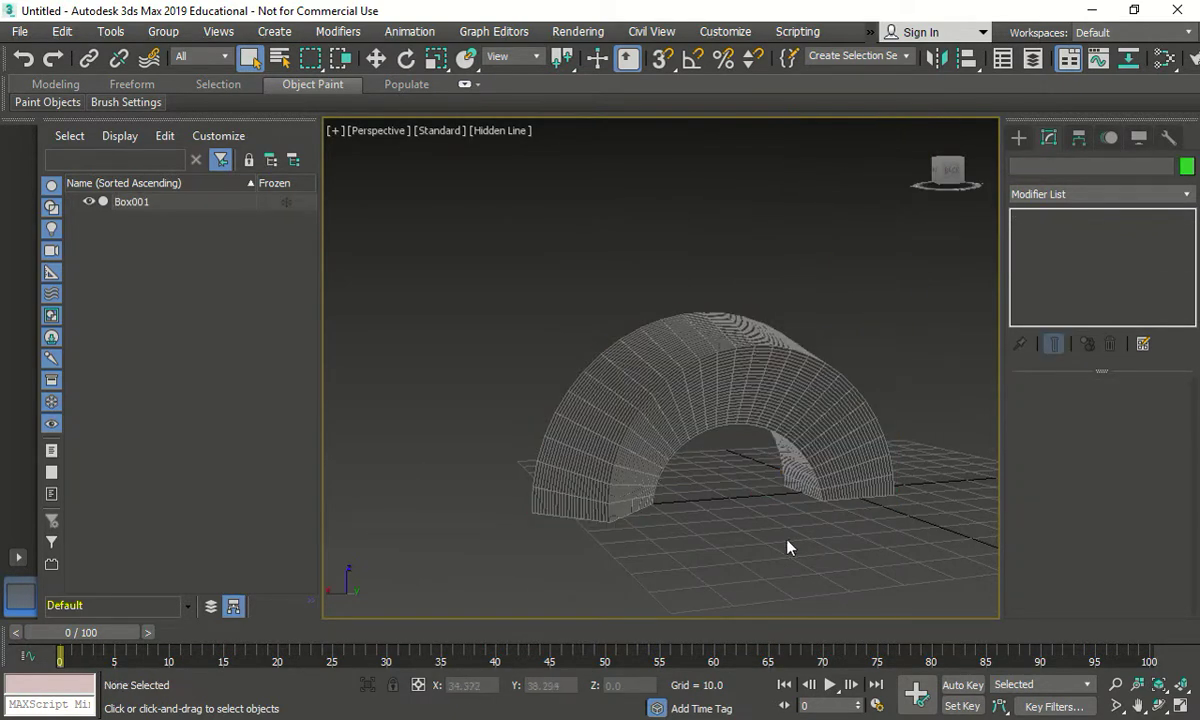
key("ctrl+z")
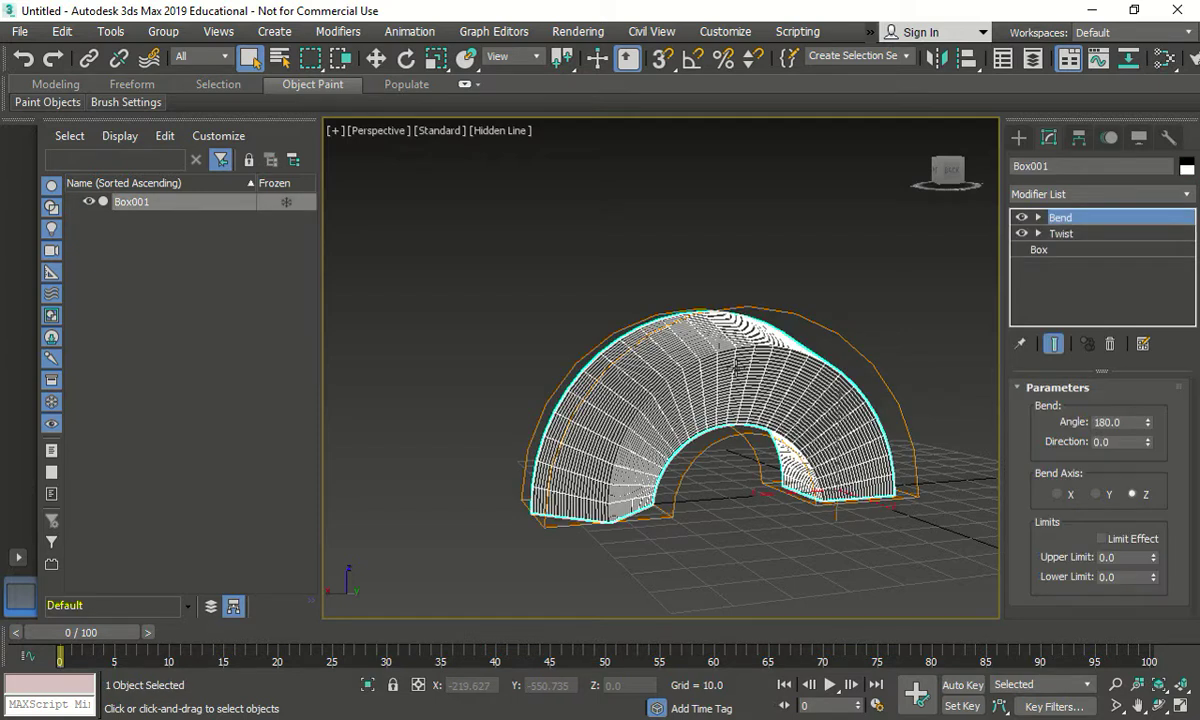
left_click(1021, 217)
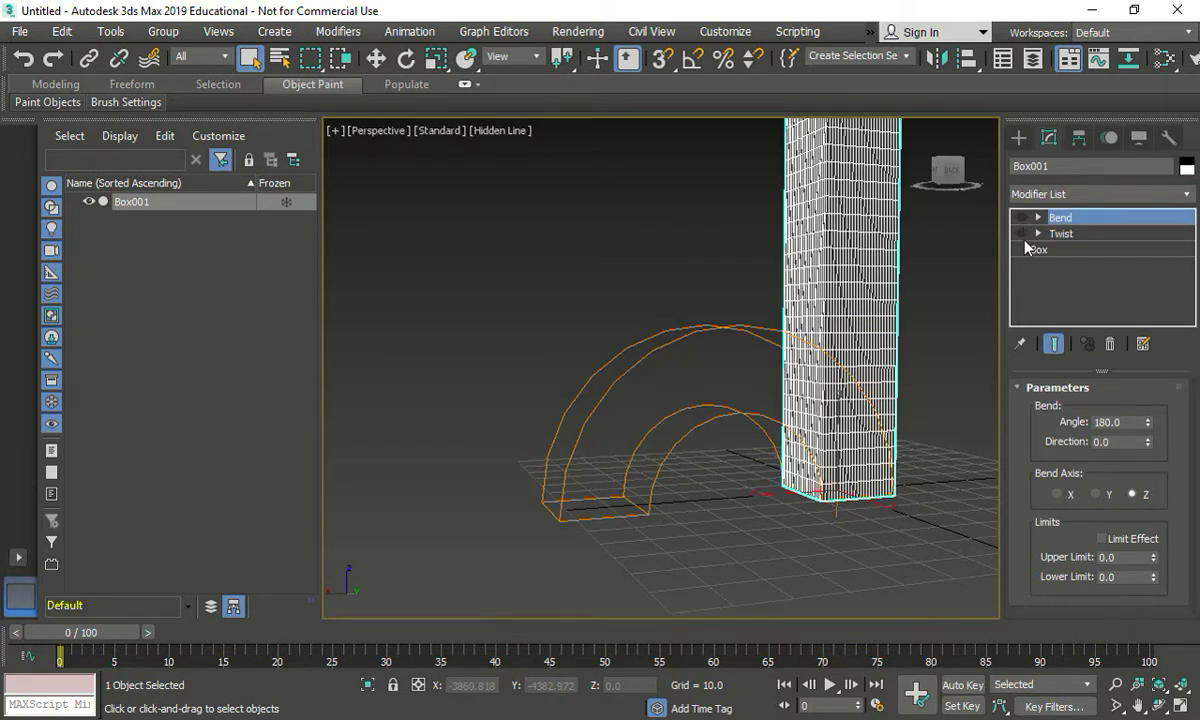
left_click(1021, 233)
scroll(840, 405, "down", 4)
scroll(841, 407, "up", 4)
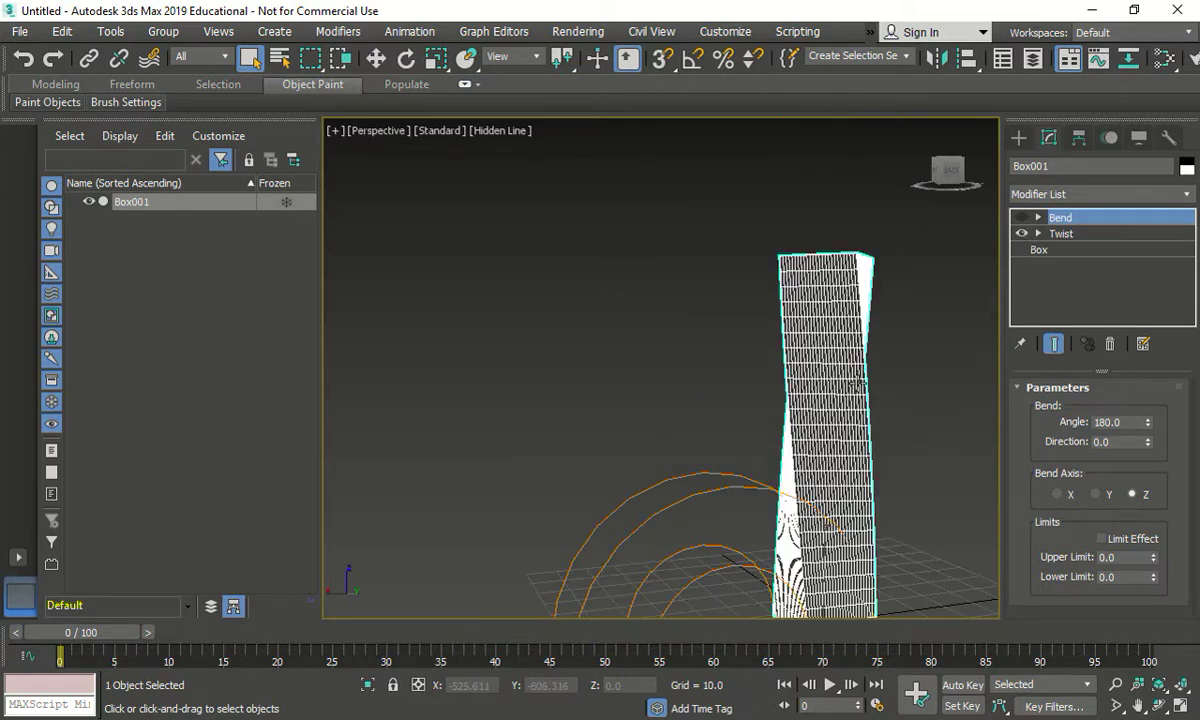
left_click(1021, 217)
left_click(1072, 278)
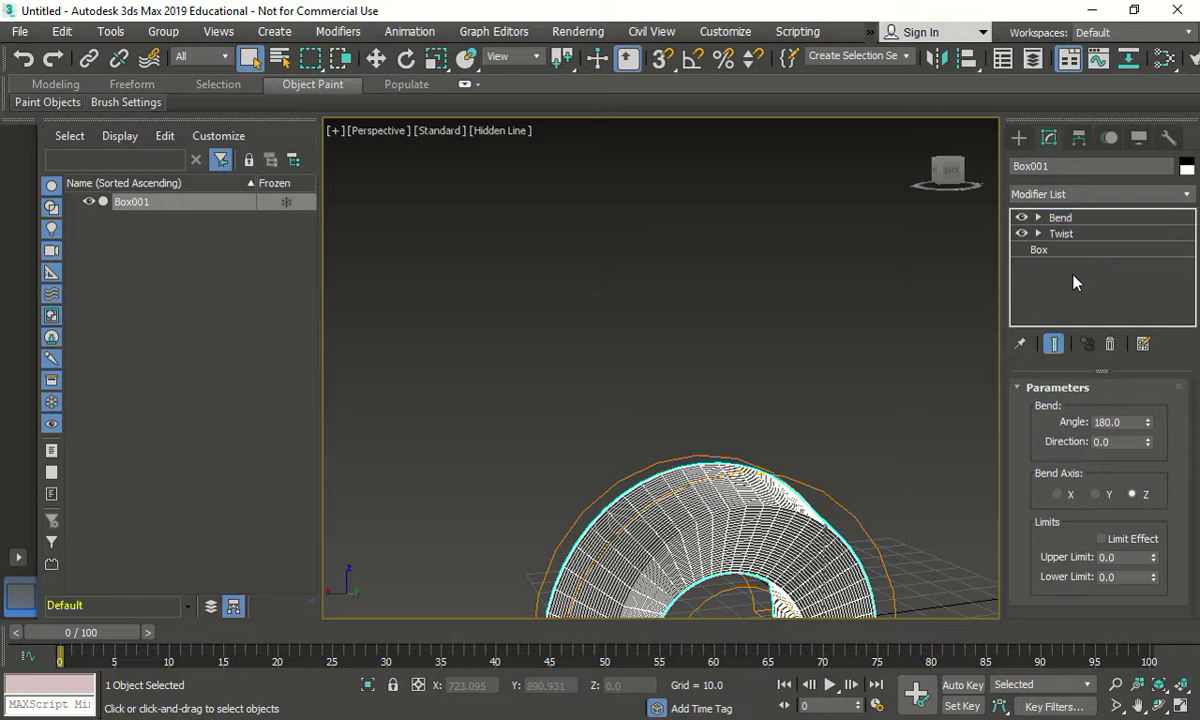
Step: Go to the base box level of the modifier stack and deselect the finished object
left_click(1040, 252)
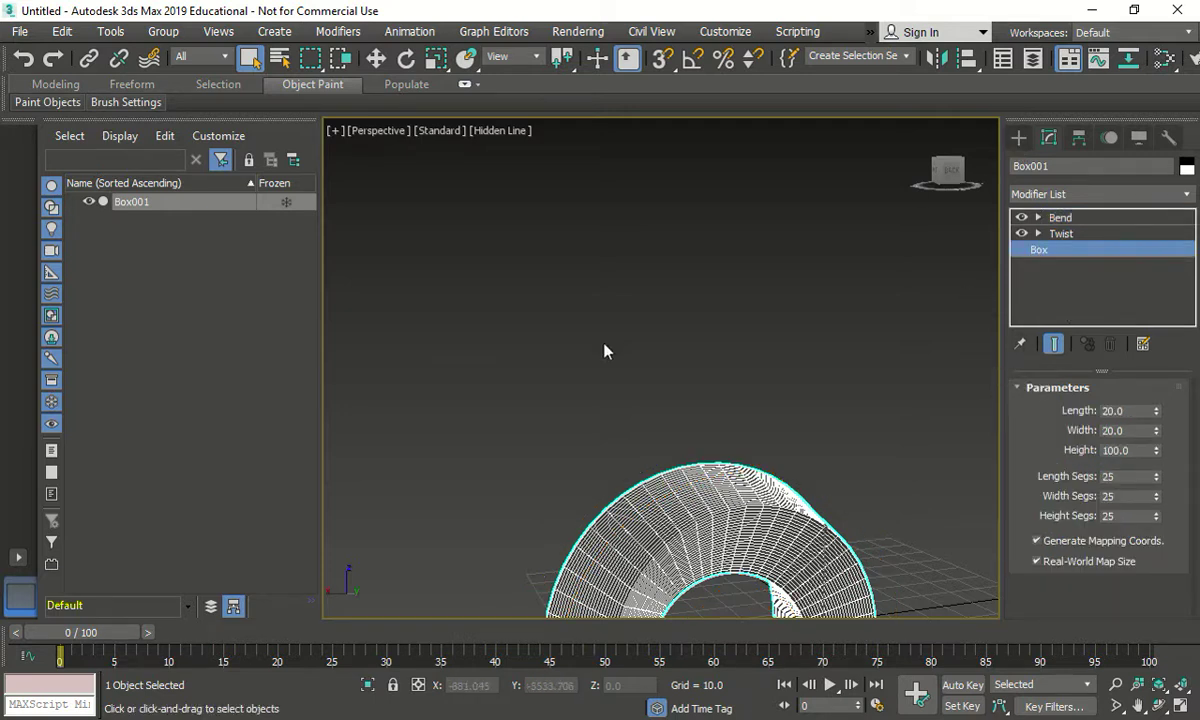
left_click(664, 321)
scroll(785, 300, "down", 4)
scroll(779, 301, "up", 4)
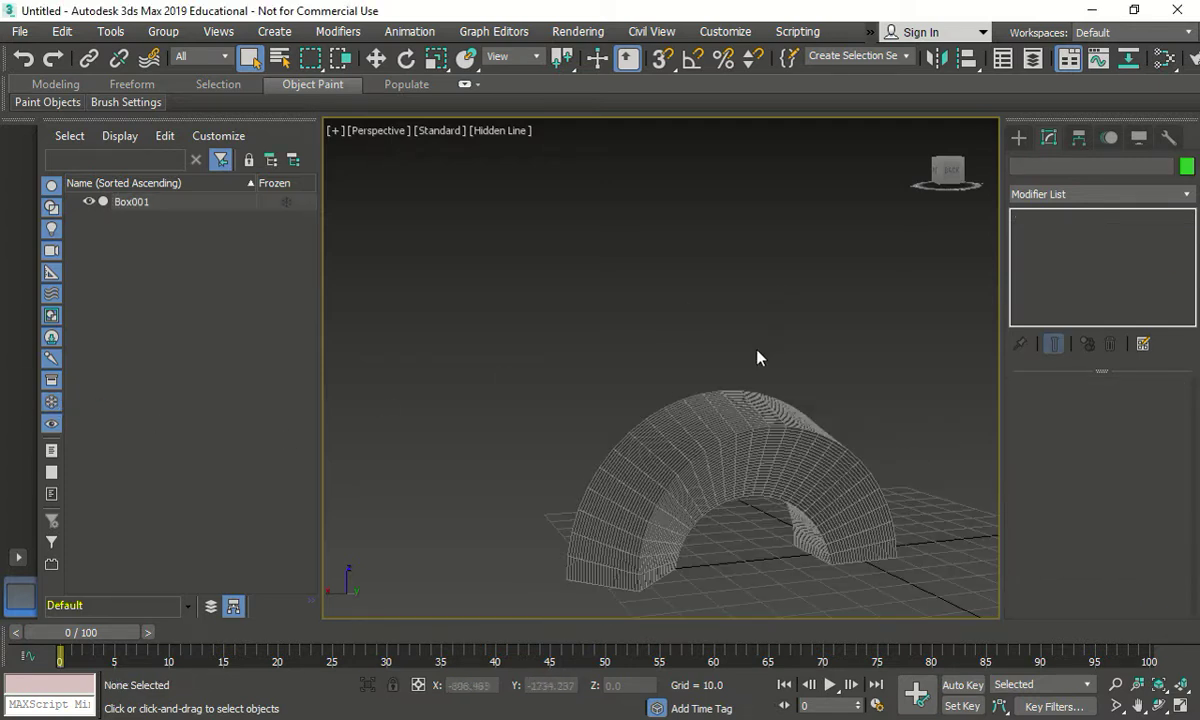
Step: Select the bent box and delete its Twist and Bend modifiers from the stack
left_click(760, 410)
left_click(1017, 139)
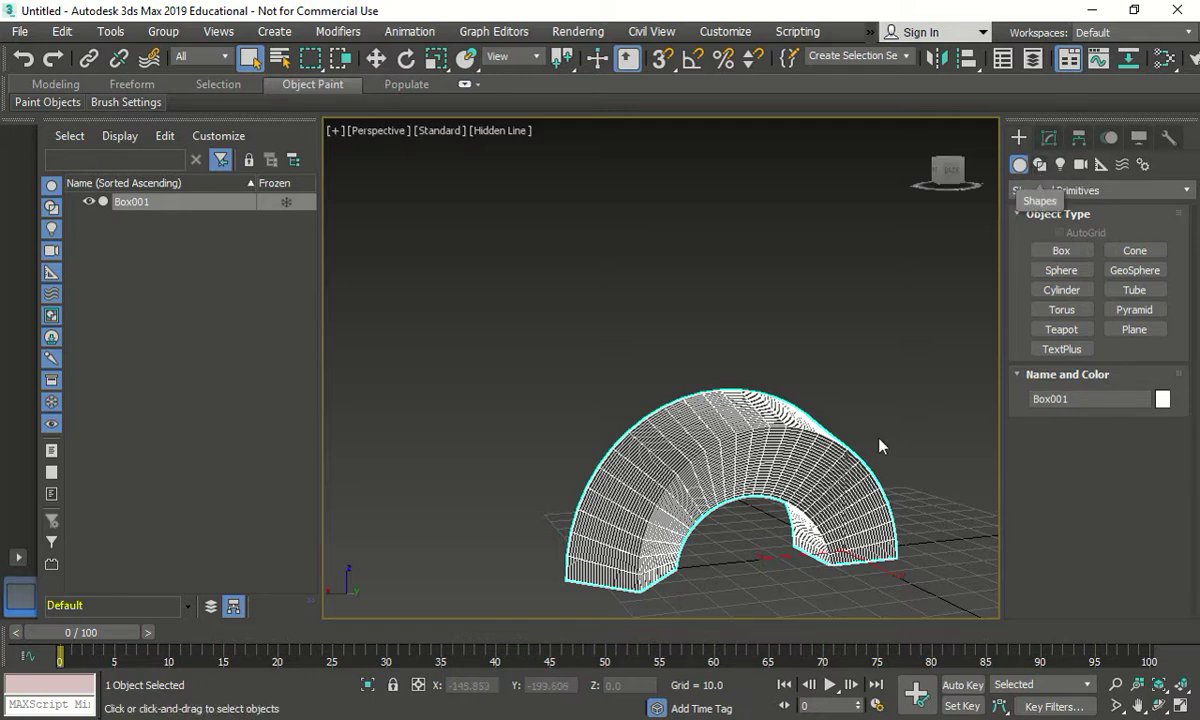
left_click(1048, 137)
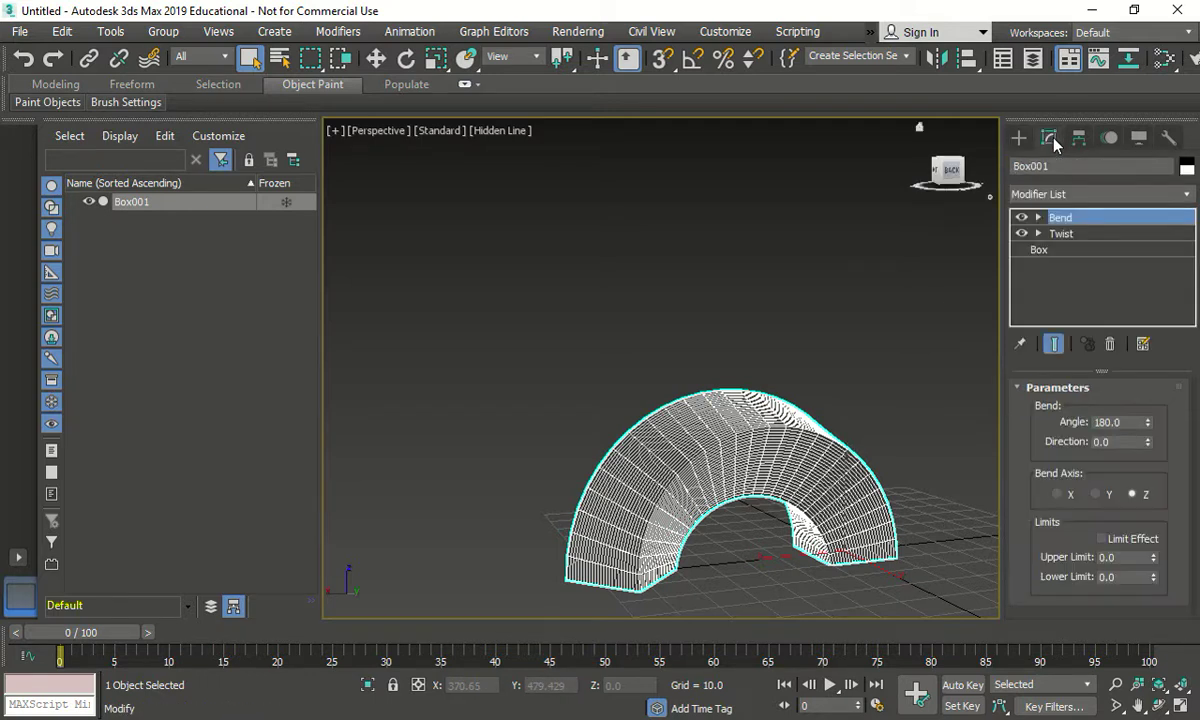
left_click(1071, 237)
right_click(1071, 237)
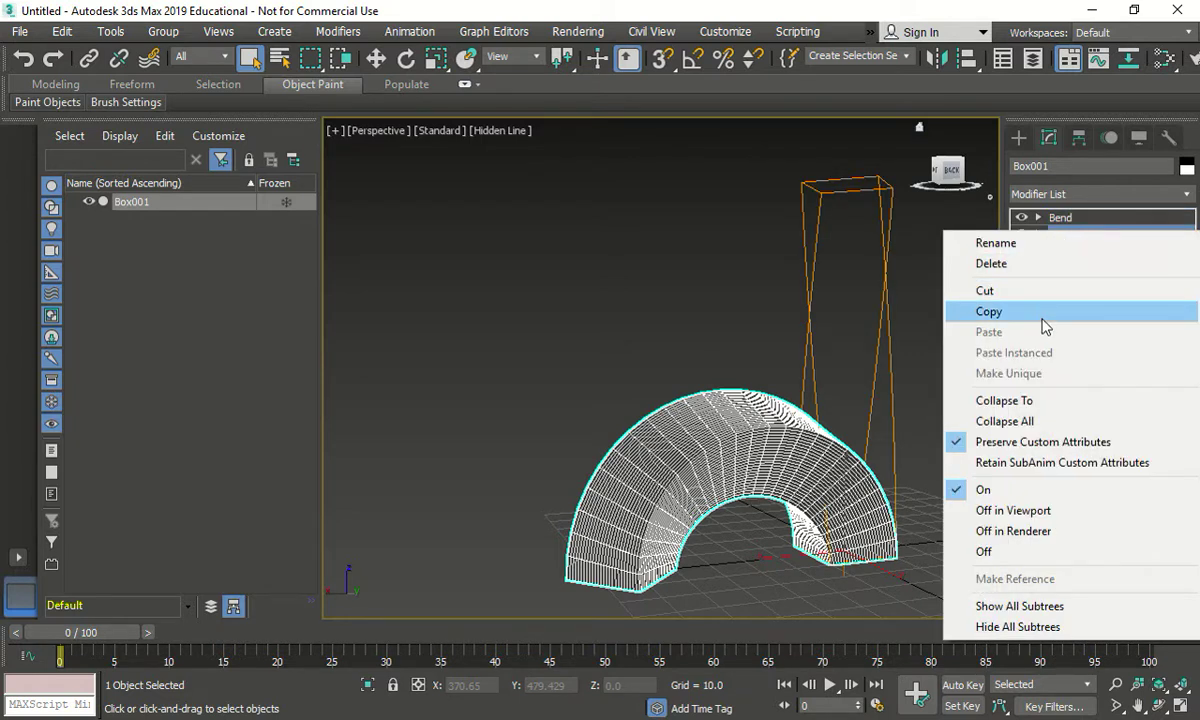
left_click(1045, 266)
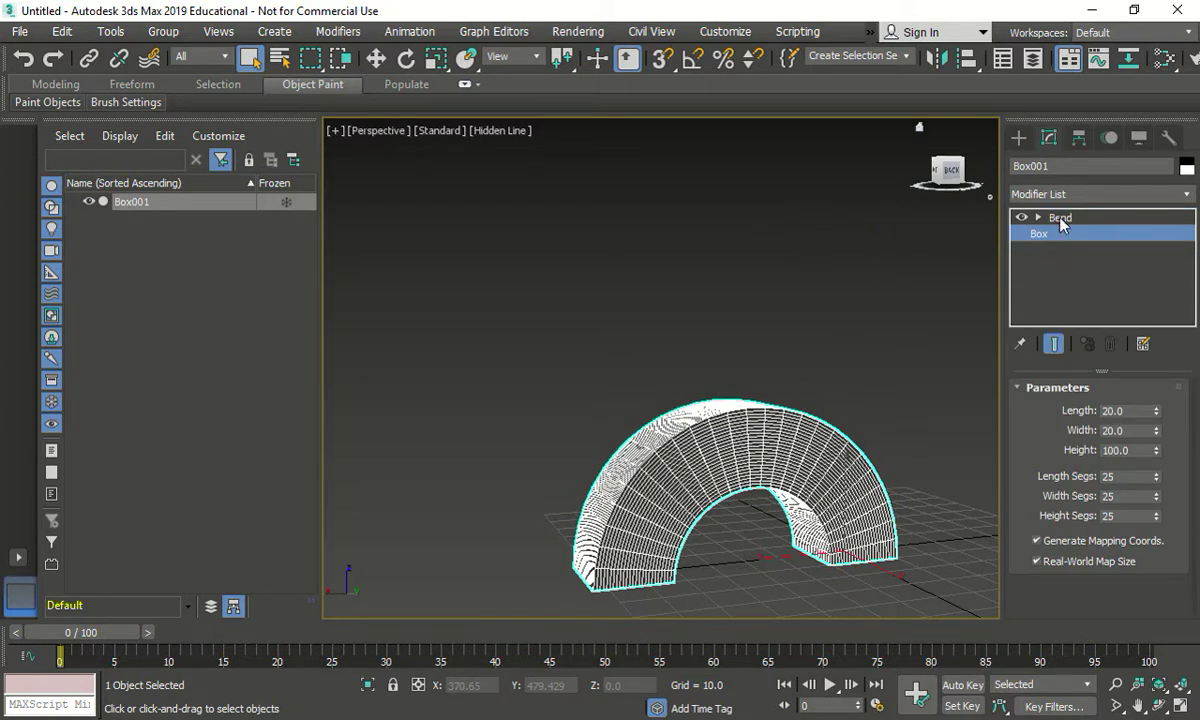
right_click(1062, 222)
left_click(1050, 250)
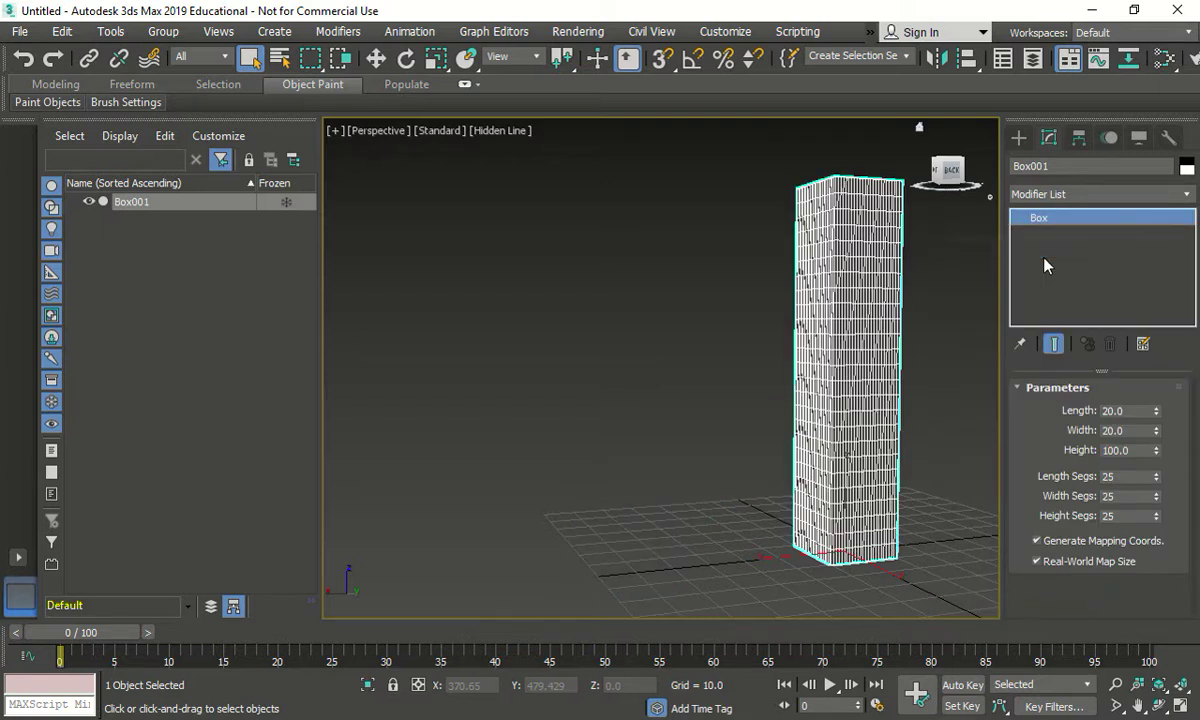
Step: Set the box's length, width and height segments to 5 each
double_click(1112, 476)
type("5")
key("Tab")
type("5")
key("Tab")
type("5")
key("Return")
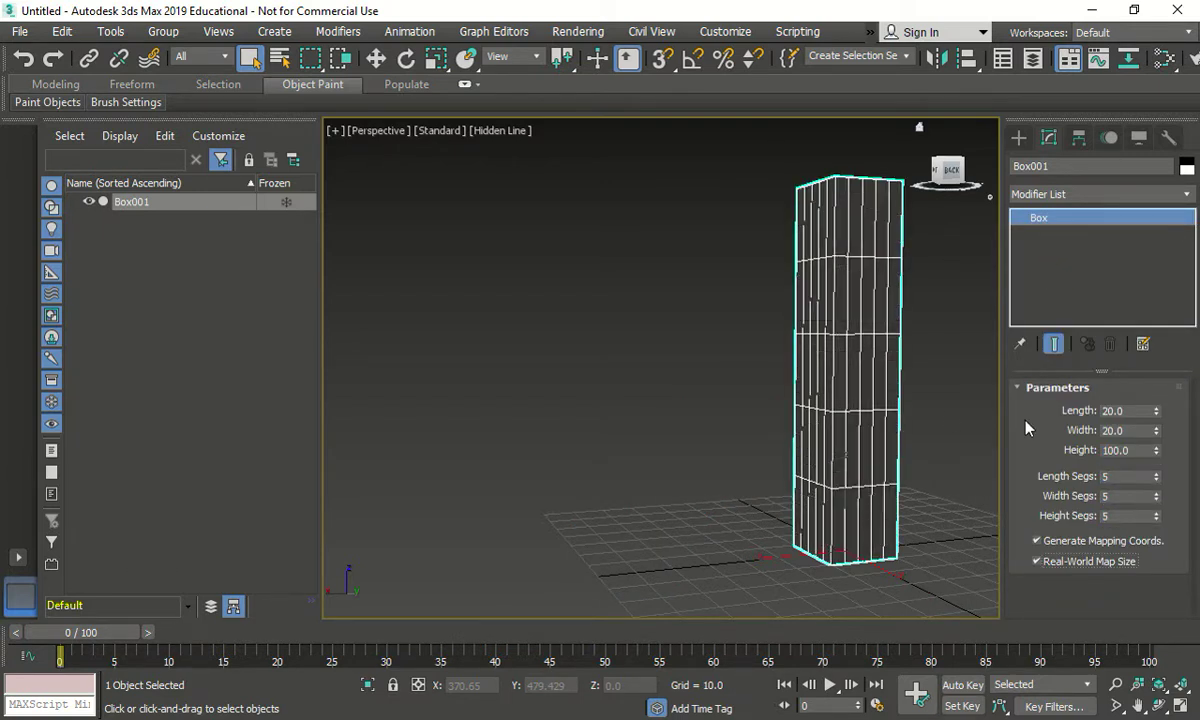
Step: Deselect the box, hide the home grid and centre the box in the perspective view
left_click(941, 418)
scroll(873, 401, "down", 5)
scroll(940, 404, "up", 5)
key("g")
middle_click_drag(881, 396, 780, 402)
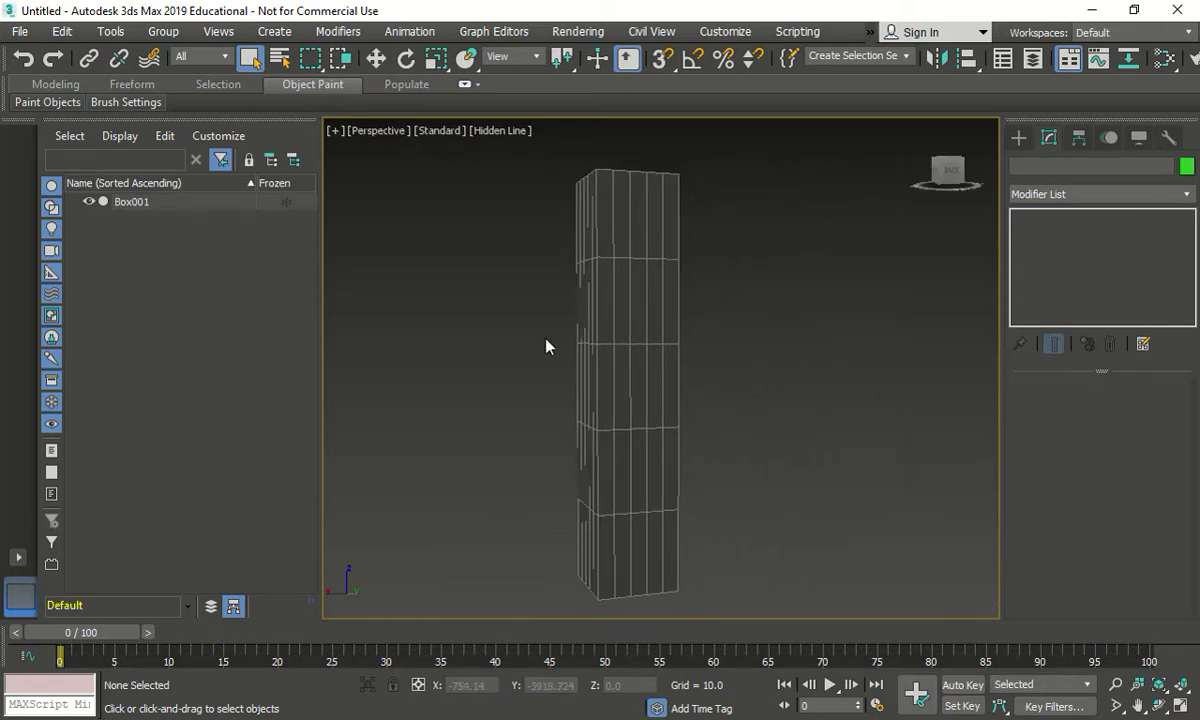
Step: Try the Clay, Graphite and Tech shading styles in the perspective viewport
left_click(500, 130)
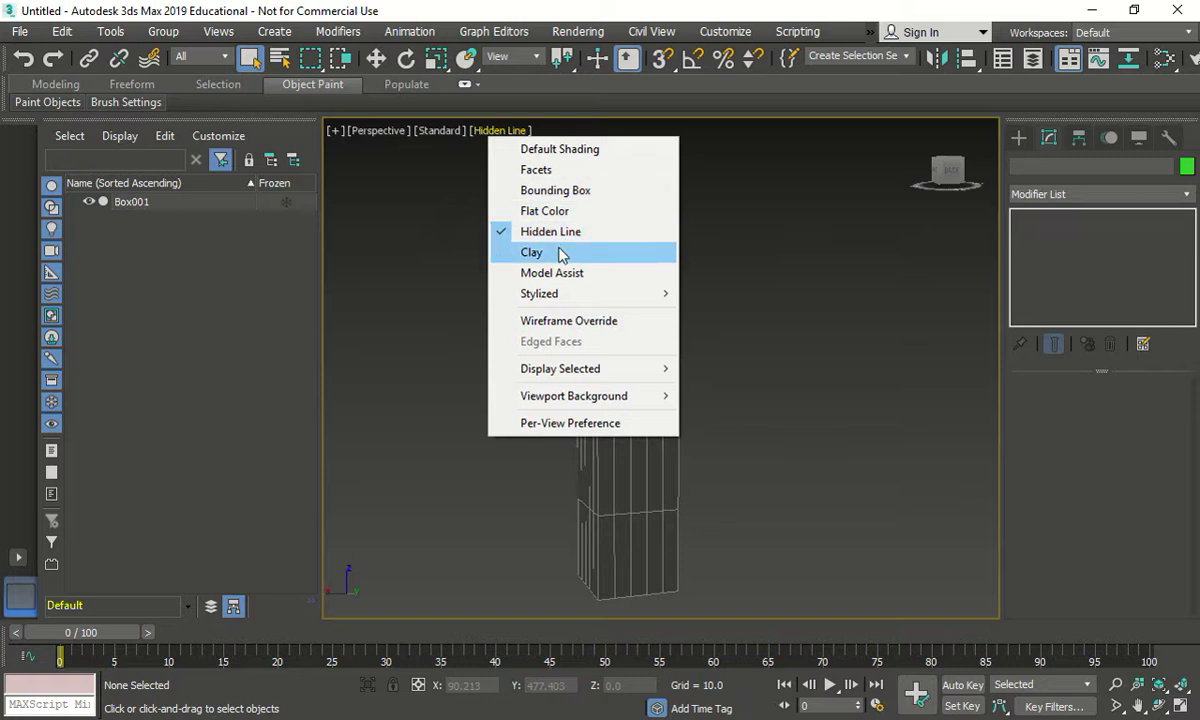
left_click(561, 253)
left_click(484, 130)
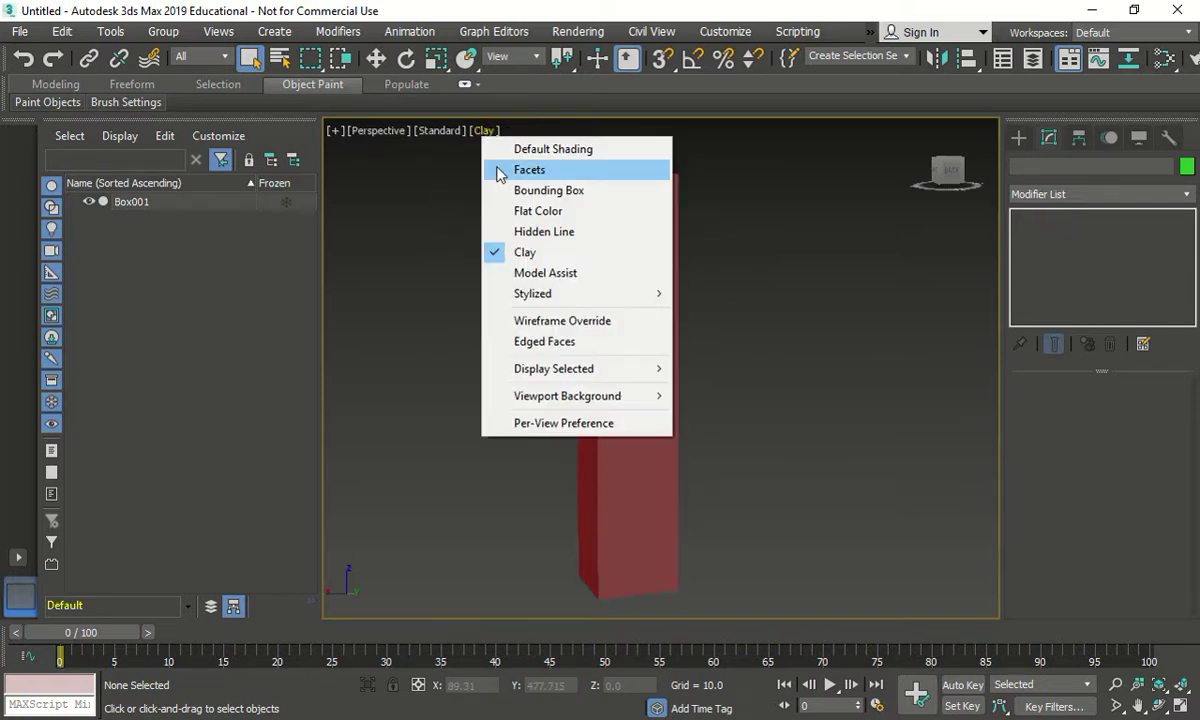
mouse_move(591, 300)
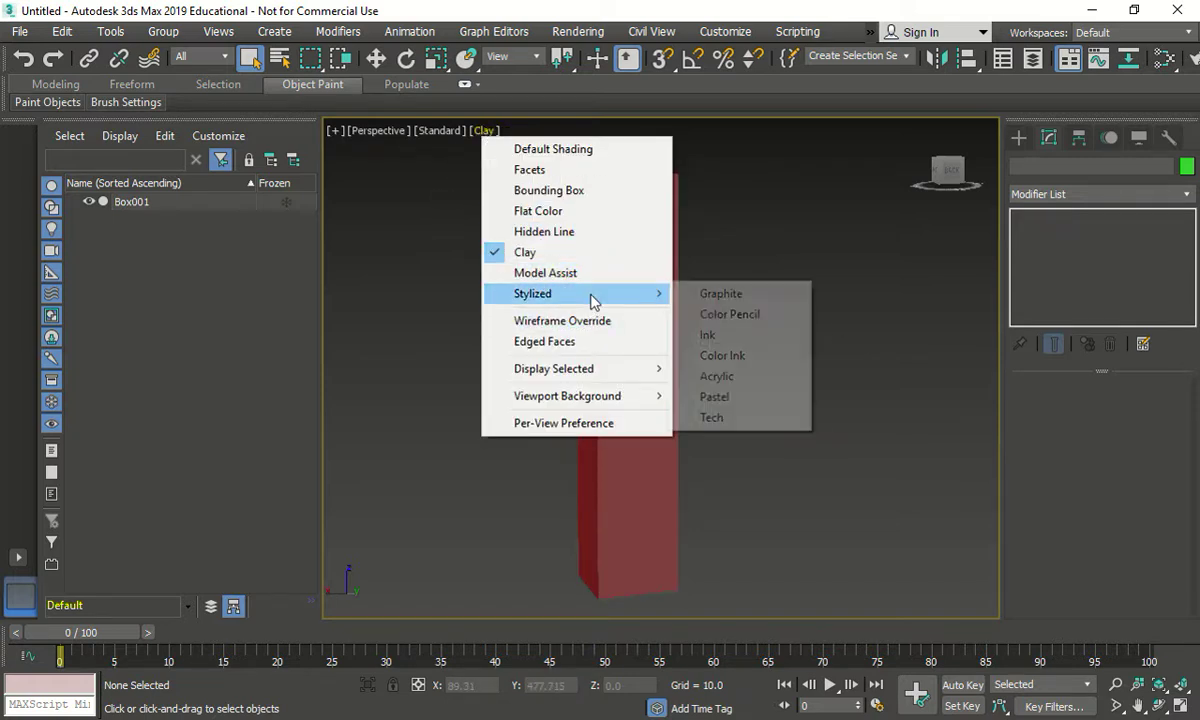
left_click(722, 292)
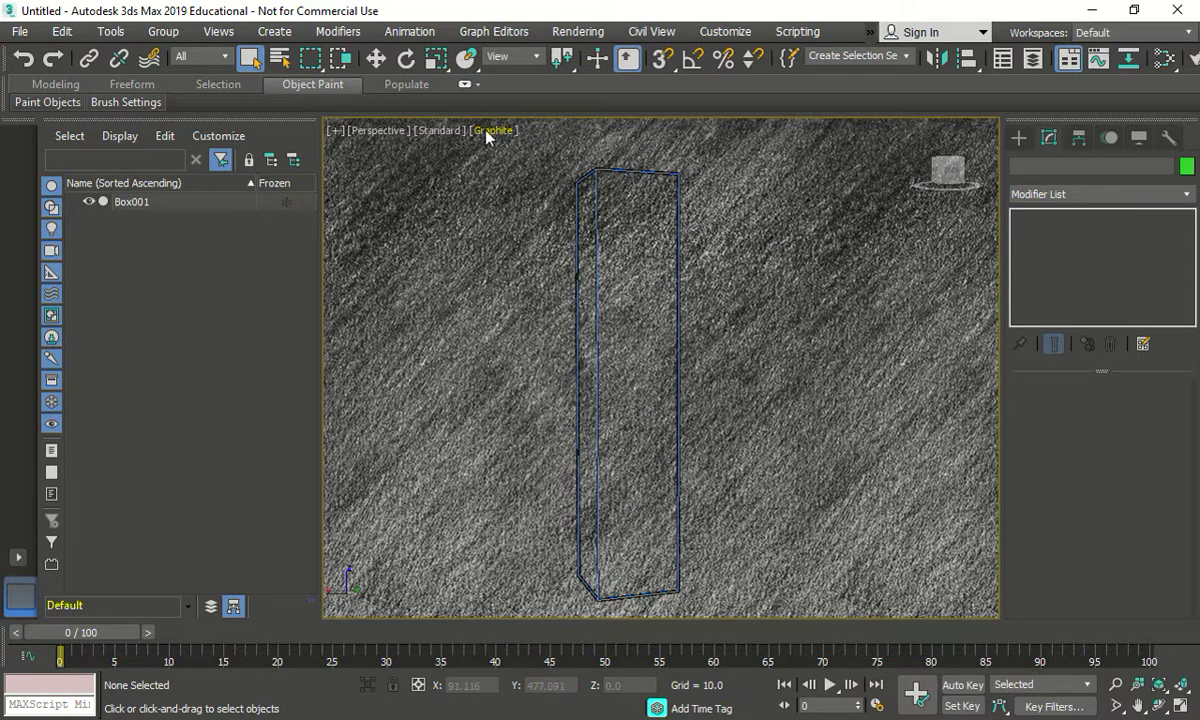
left_click(486, 131)
mouse_move(582, 295)
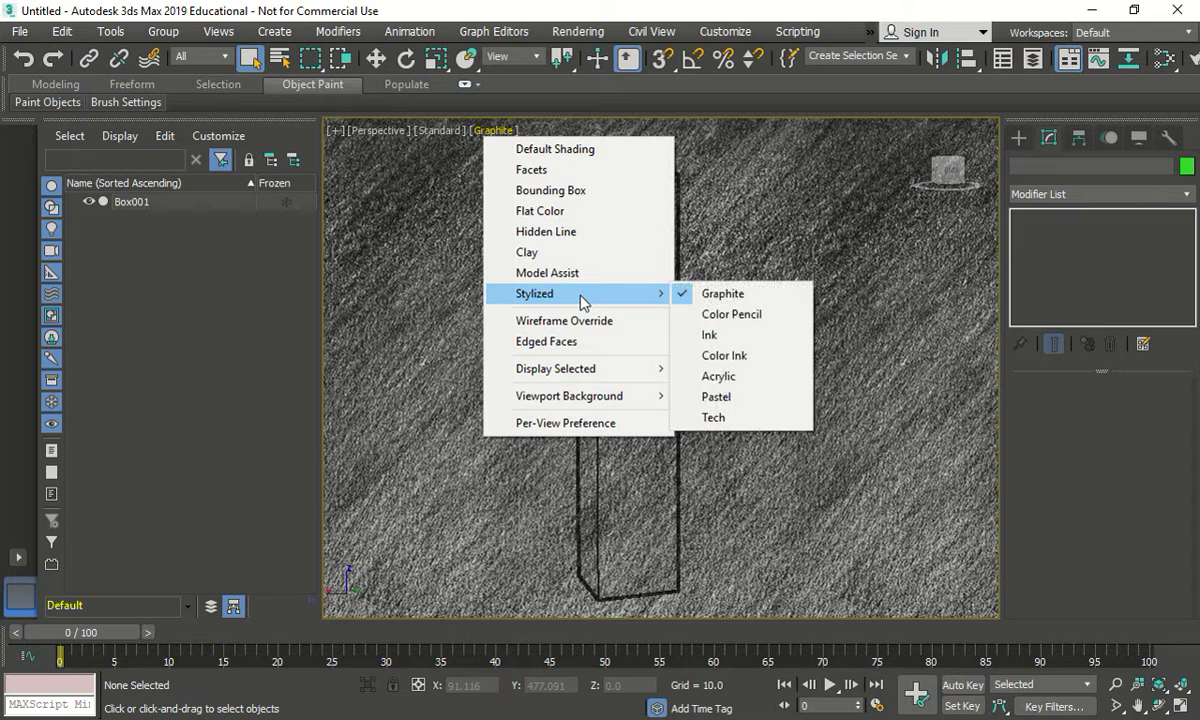
left_click(715, 416)
mouse_move(517, 273)
middle_mouse_down()
mouse_move(538, 298)
mouse_move(558, 286)
mouse_move(635, 335)
middle_mouse_up()
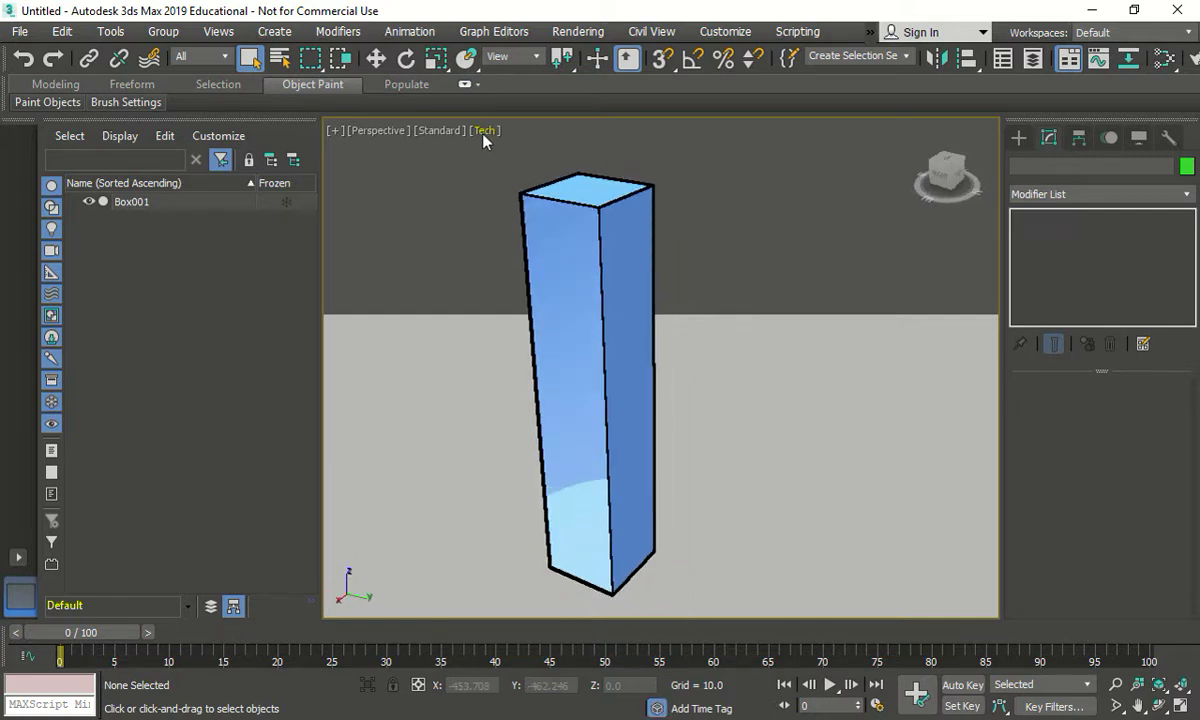
Step: Set the perspective viewport to Default Shading with Edged Faces turned on
left_click(458, 141)
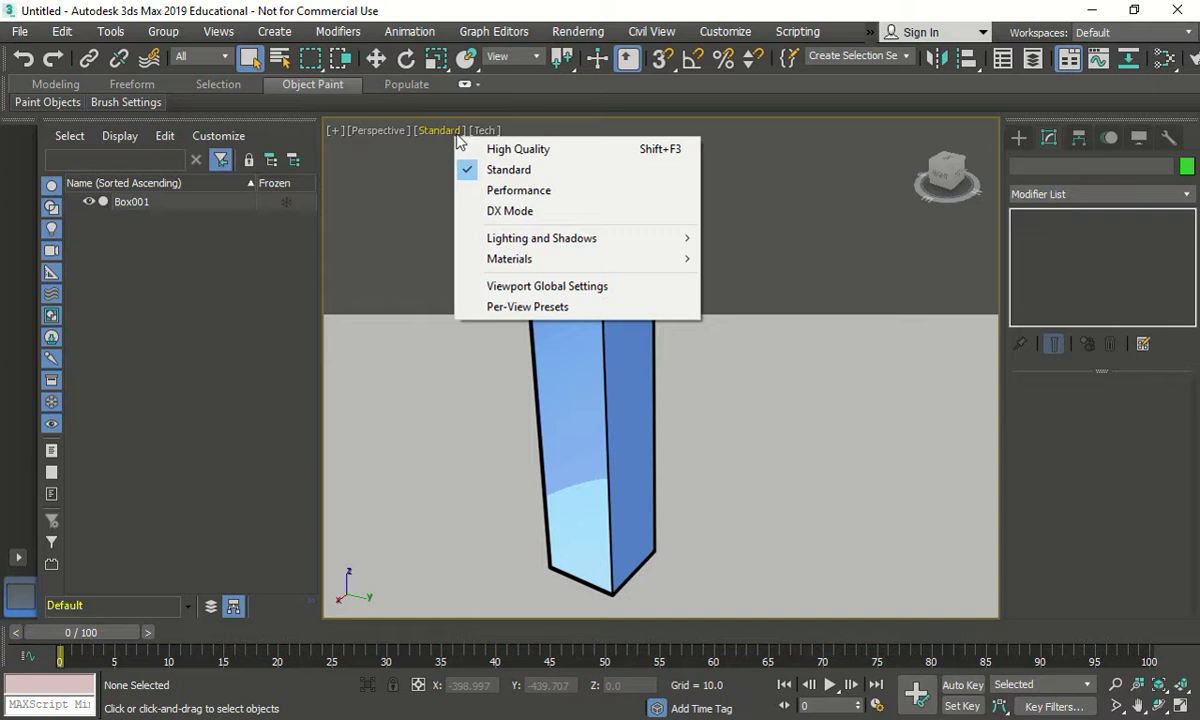
left_click(483, 134)
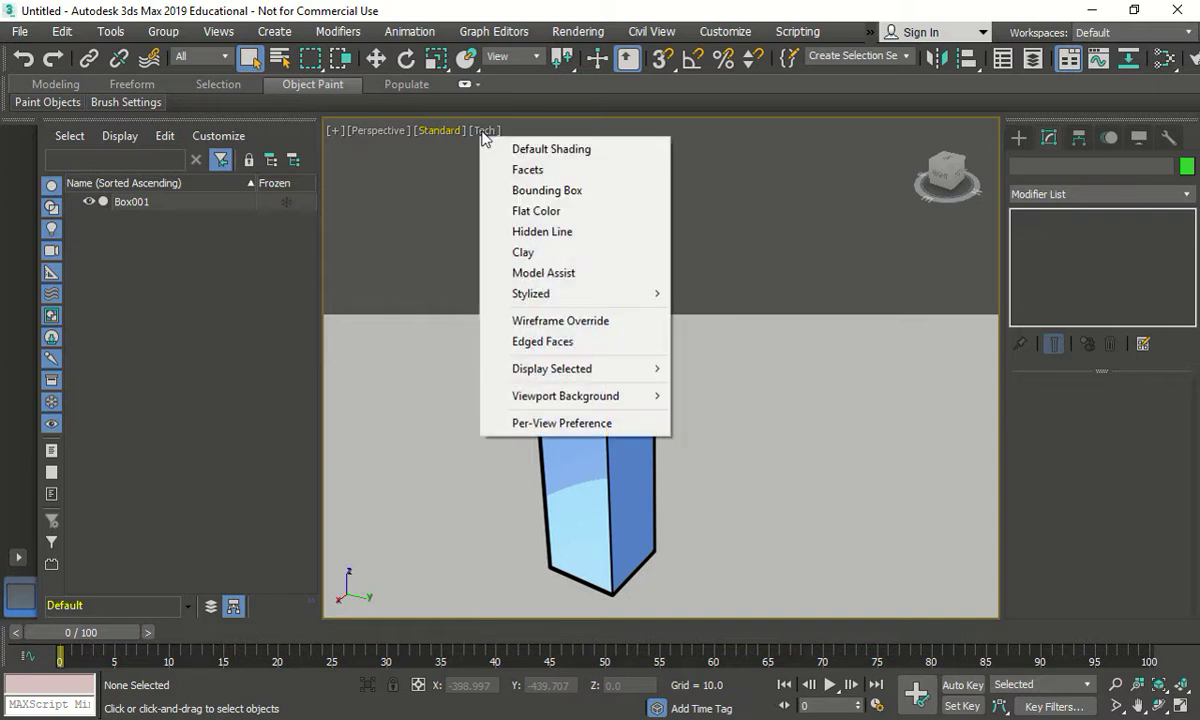
left_click(552, 151)
left_click(490, 137)
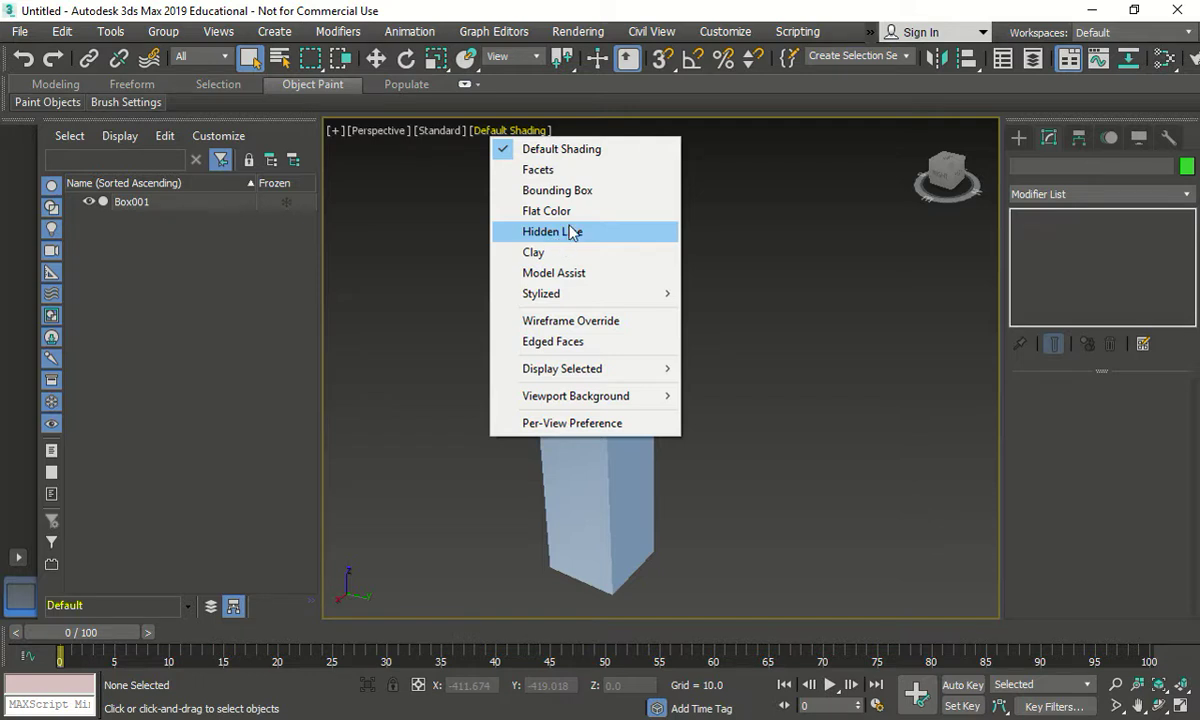
left_click(578, 342)
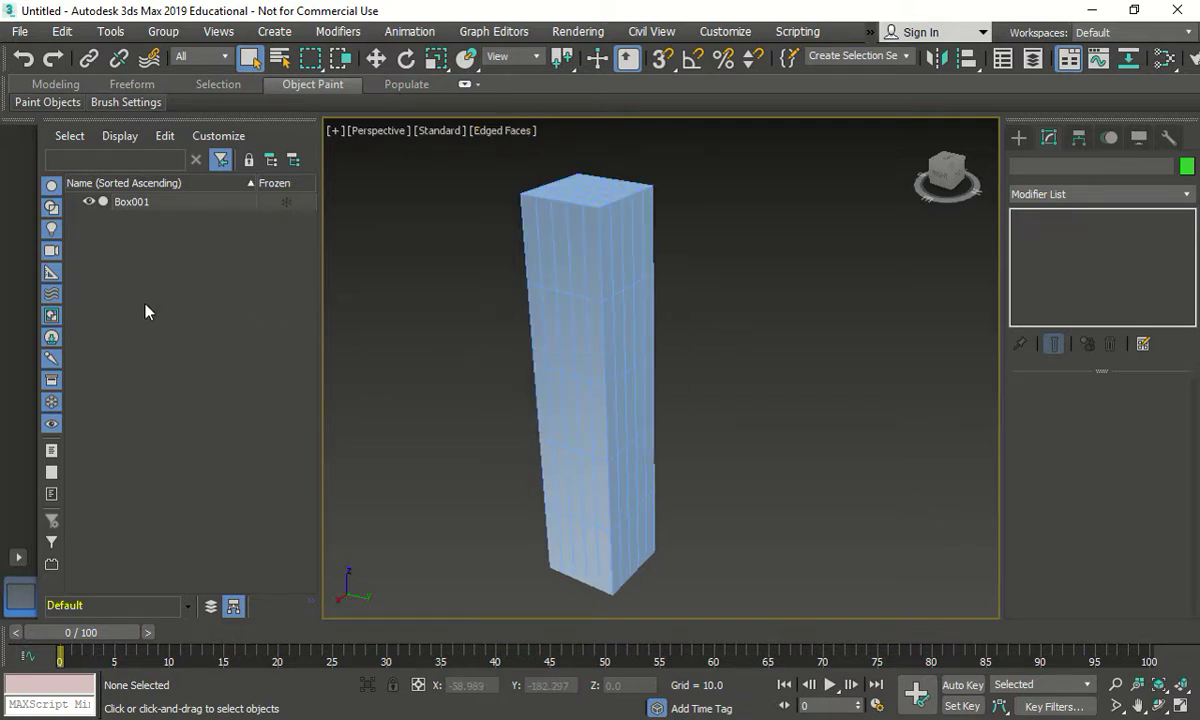
Step: Start a new Box primitive and open its Keyboard Entry settings for exact position and size
left_click(1016, 137)
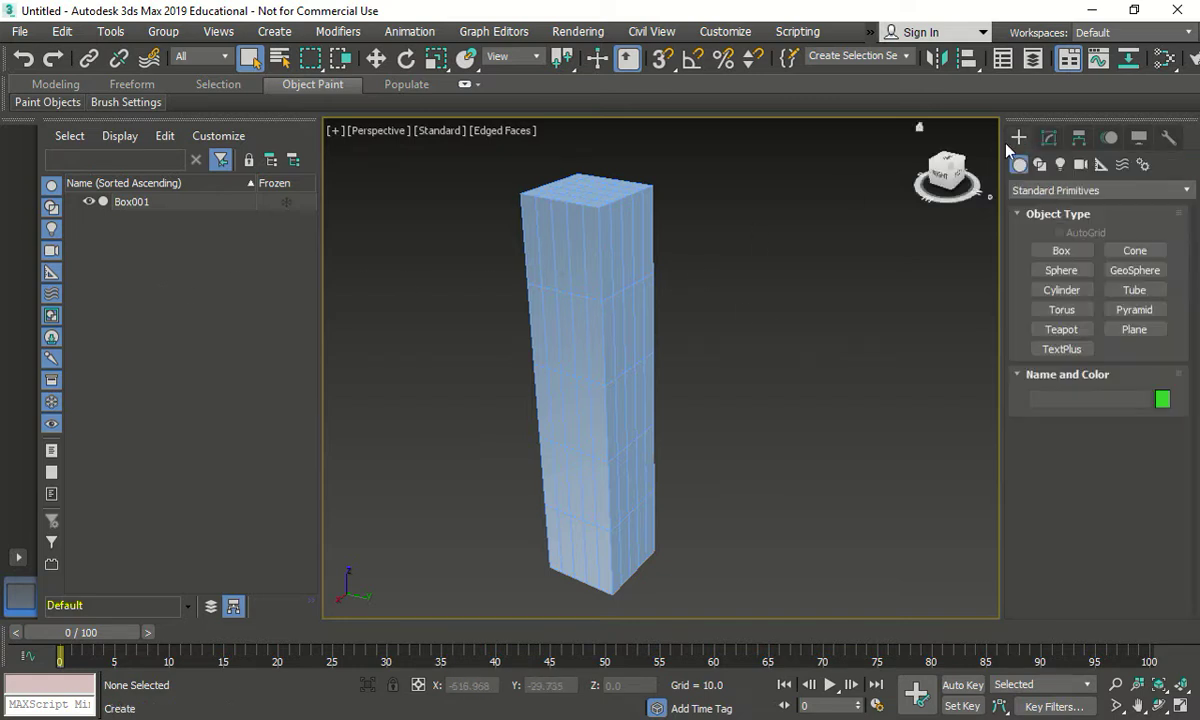
left_click(1055, 252)
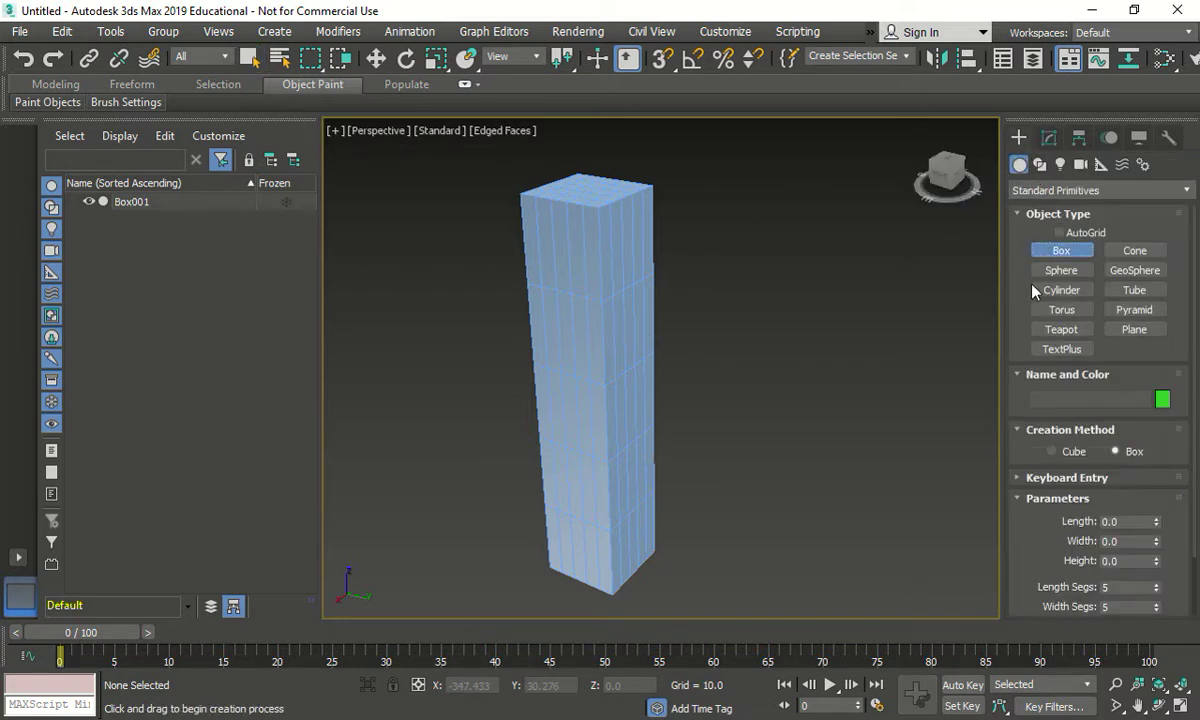
left_click_drag(1128, 500, 1096, 435)
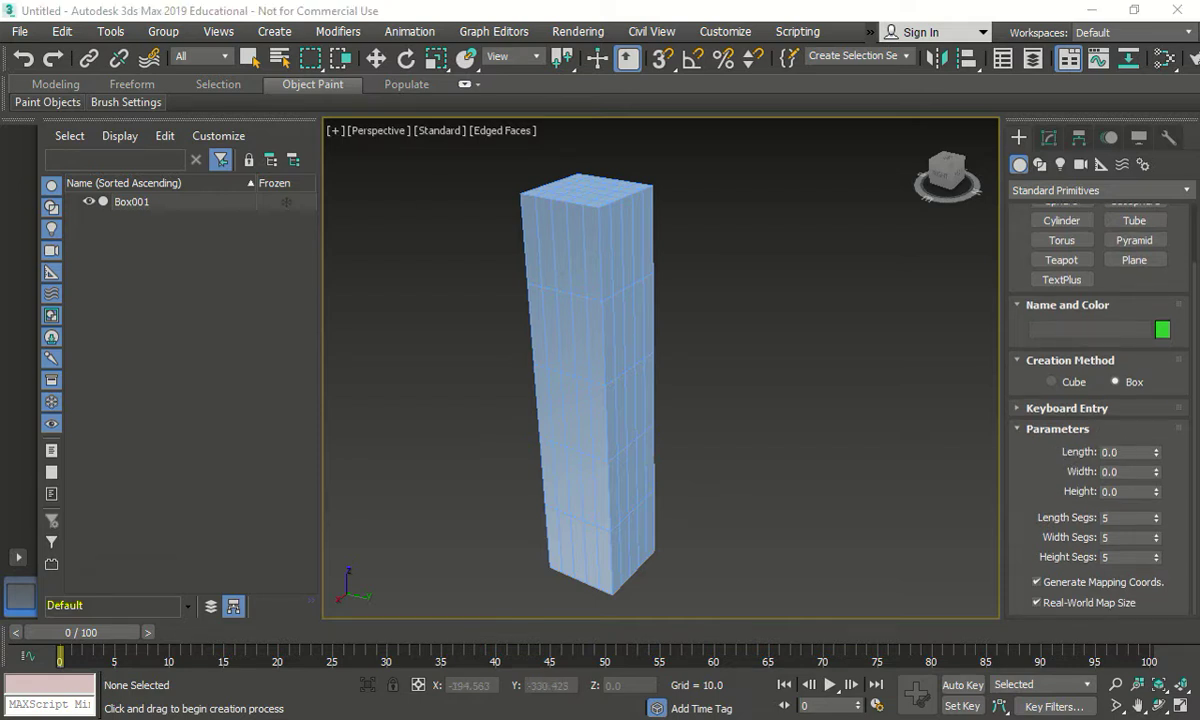
left_click(1105, 409)
left_click(1105, 436)
key("Tab")
left_click(1101, 474)
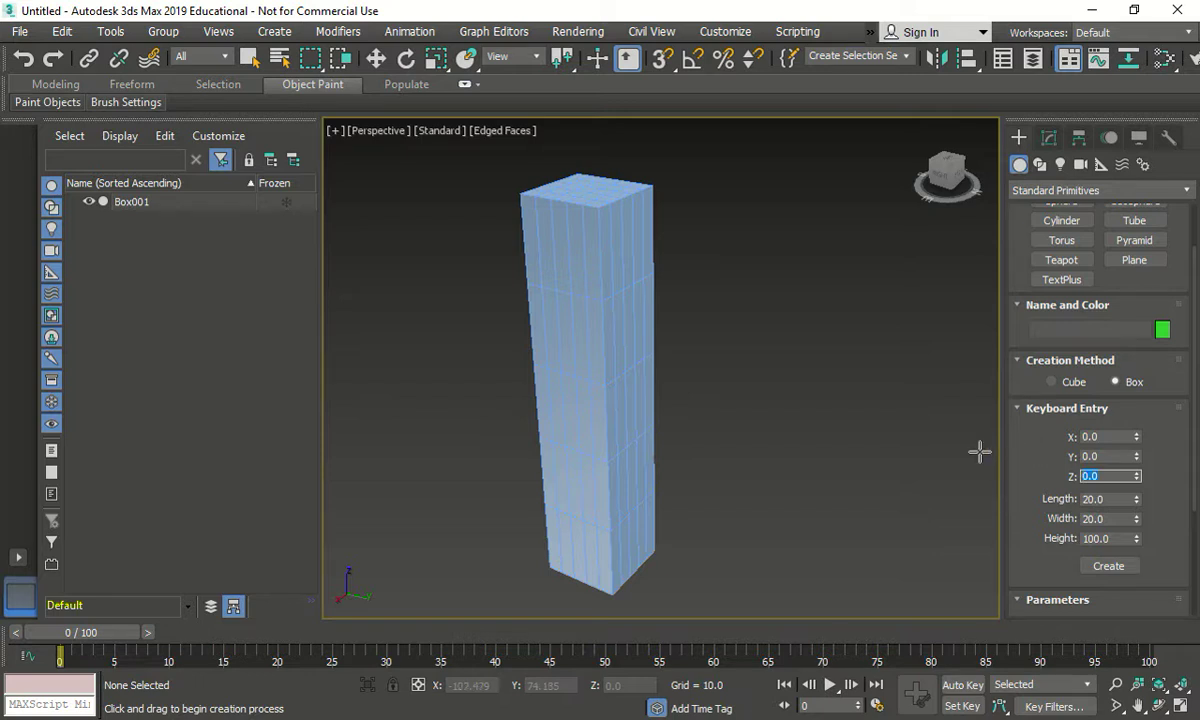
Step: Create a cube with a length of 5 at X 0, Y 0, Z 0 using the Cube creation method
scroll(1048, 295, "up", 2)
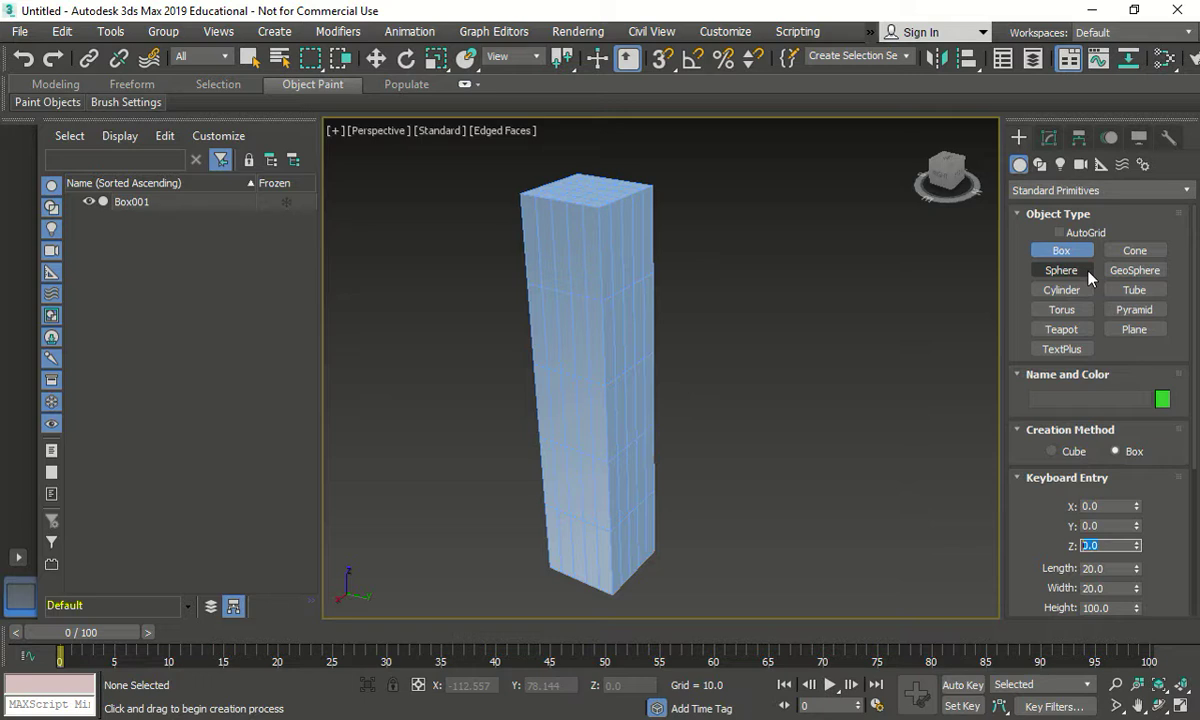
left_click(1076, 452)
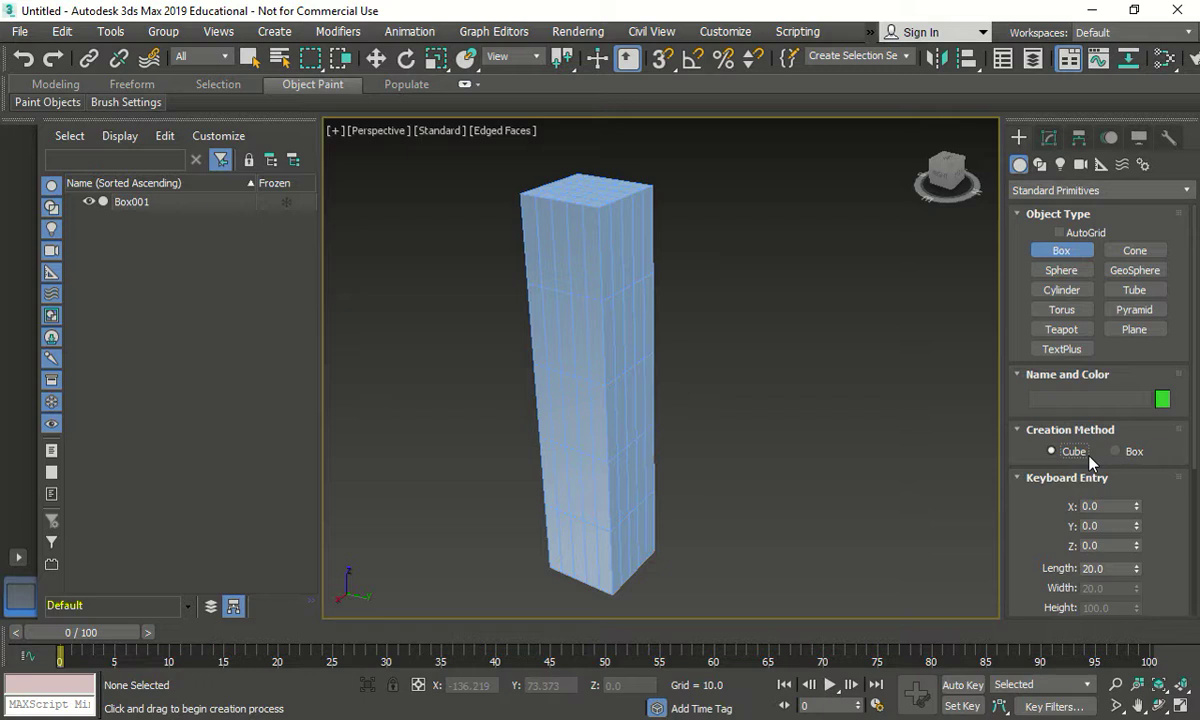
scroll(1120, 420, "down", 2)
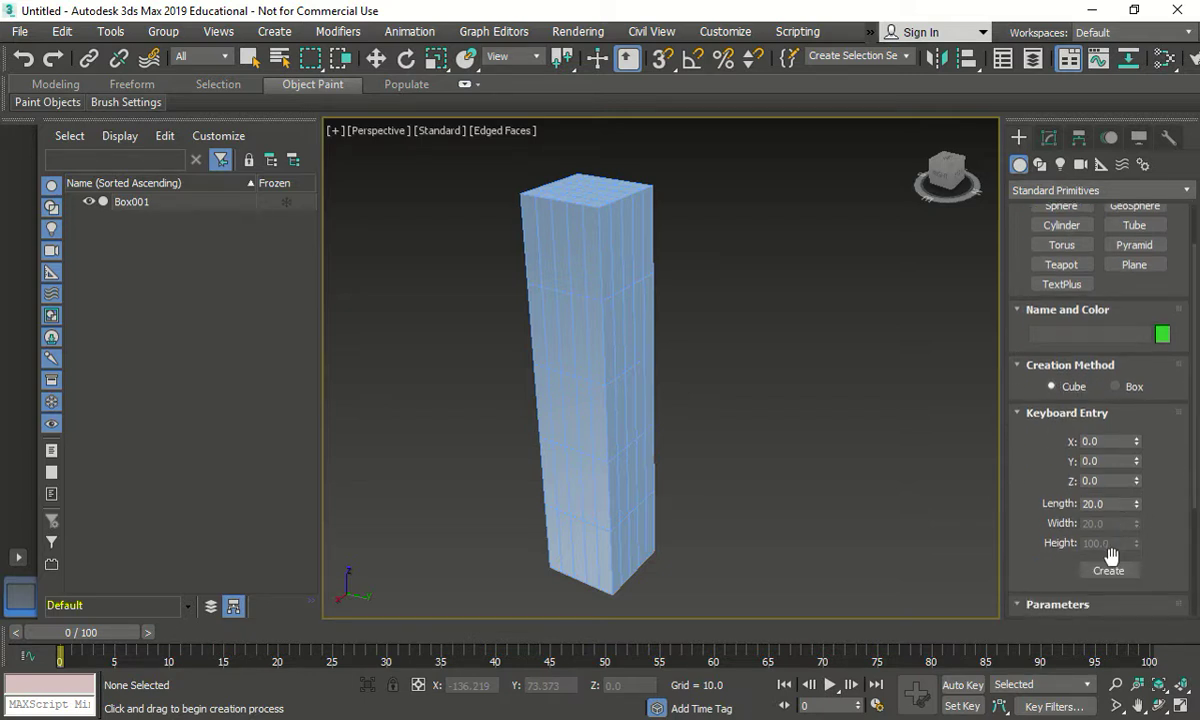
left_click(1104, 505)
type("5")
key("Return")
left_click(1106, 571)
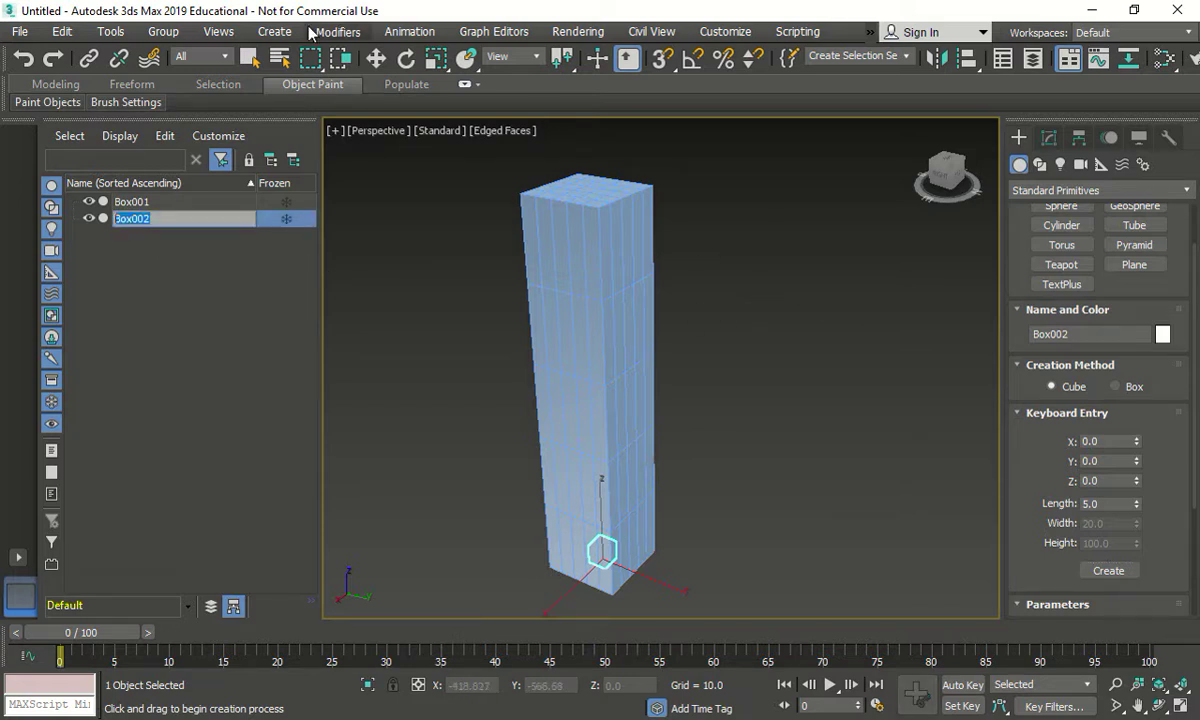
Step: Try Quick Align on the small cube with the tall box as the target
left_click(104, 32)
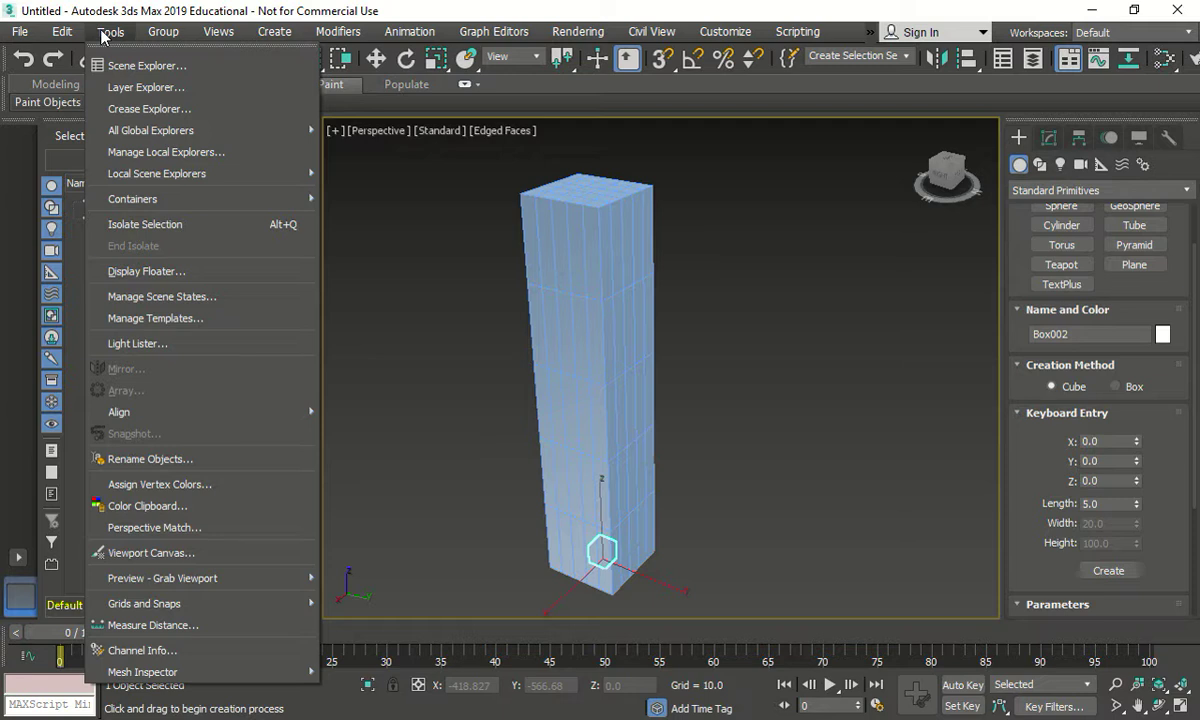
mouse_move(188, 411)
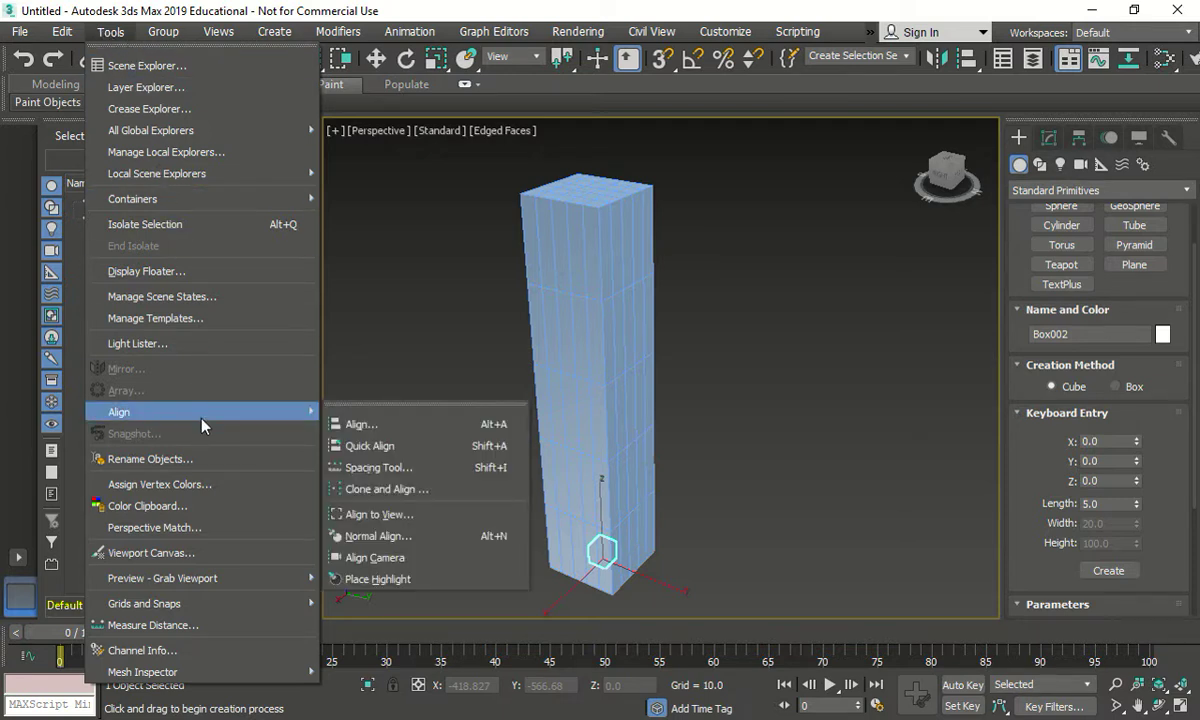
left_click(445, 446)
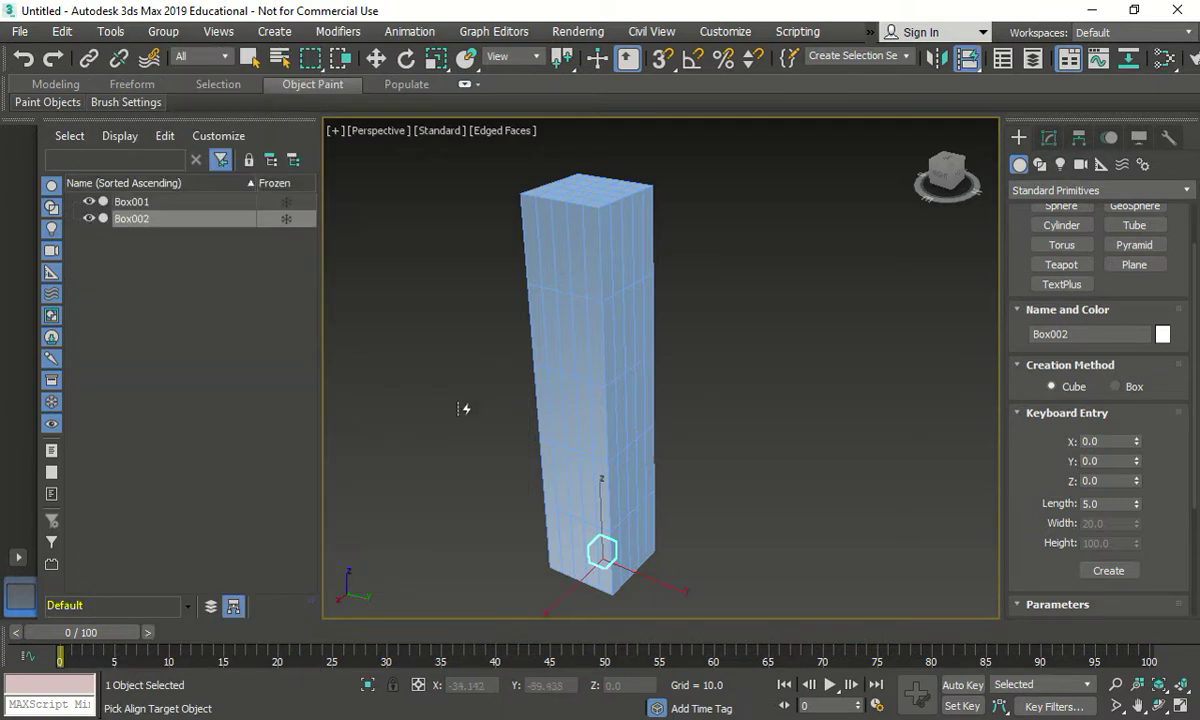
left_click(583, 296)
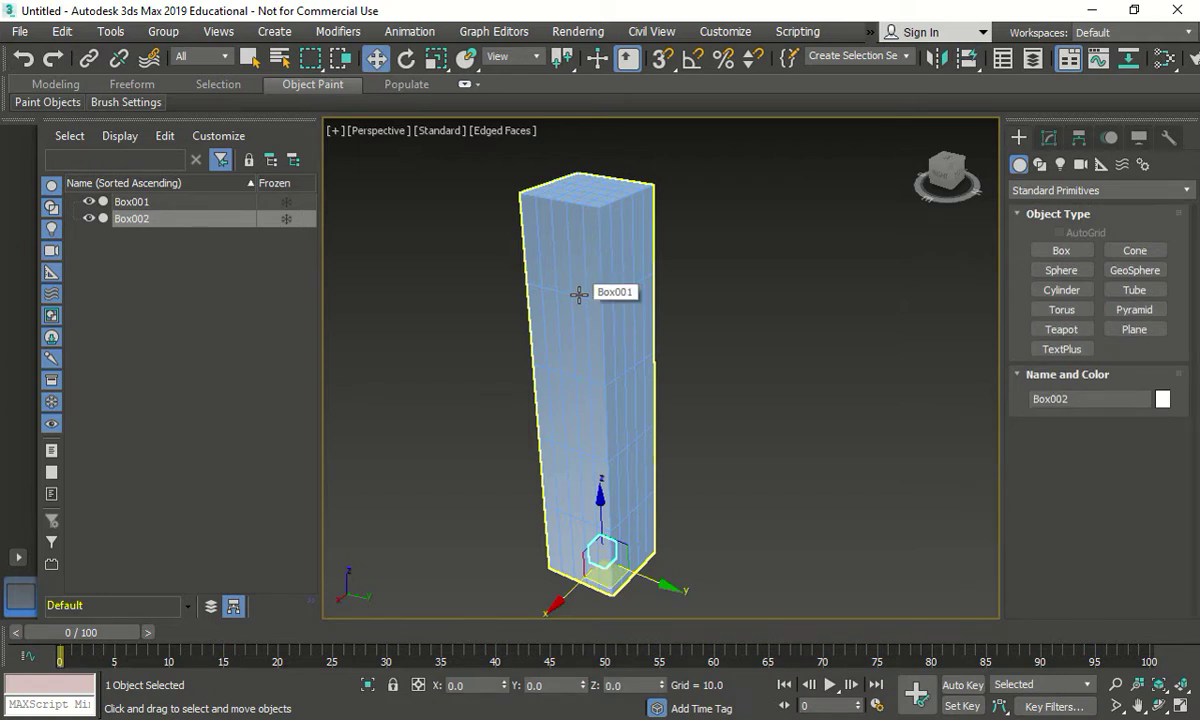
Step: Open the Align settings for the small cube with the tall box as the target
left_click(111, 31)
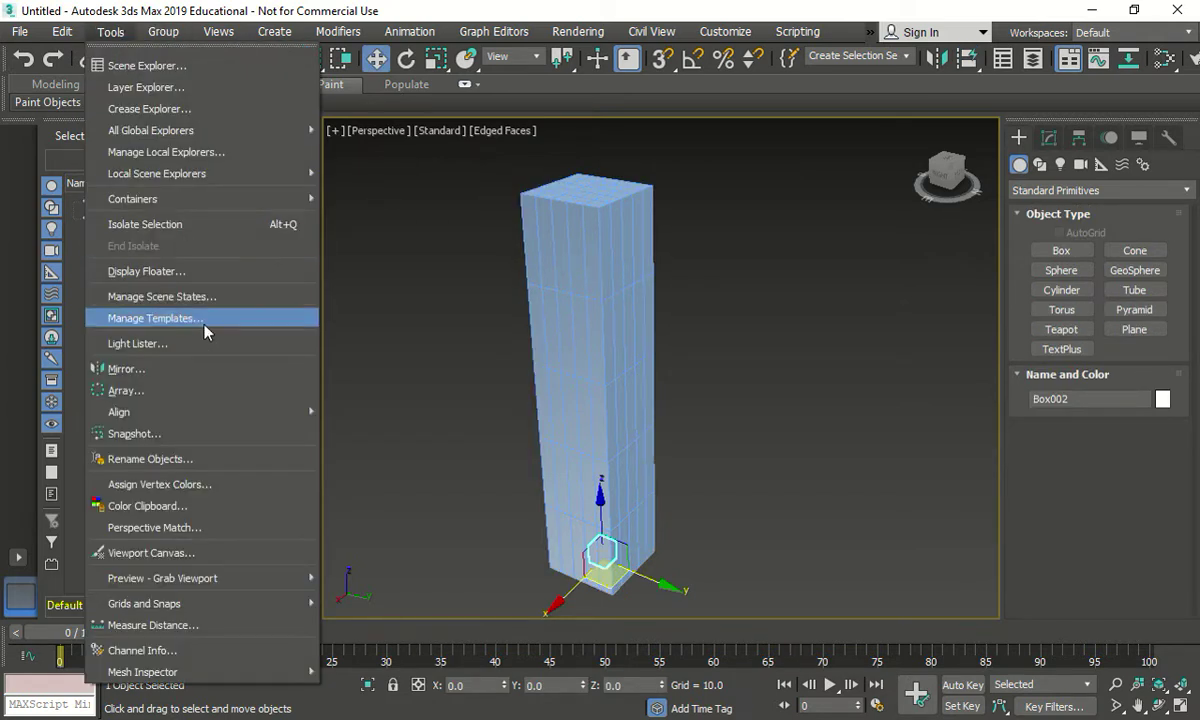
mouse_move(217, 416)
left_click(418, 425)
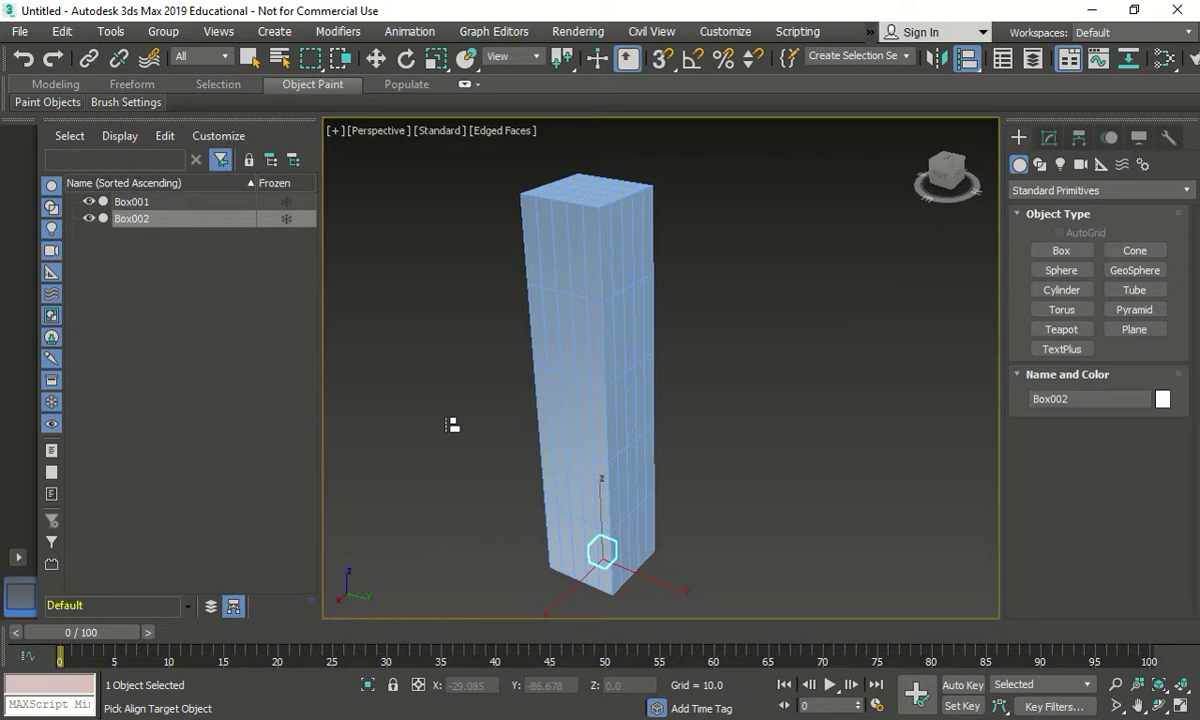
left_click(583, 229)
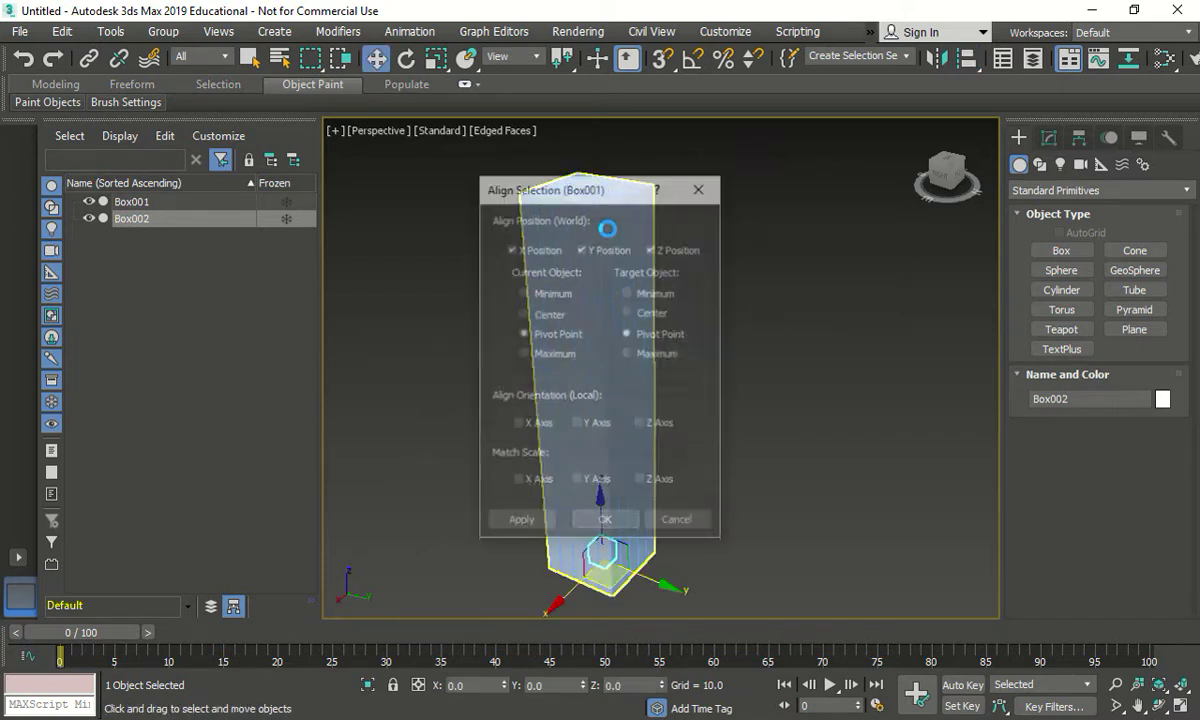
left_click_drag(581, 188, 803, 190)
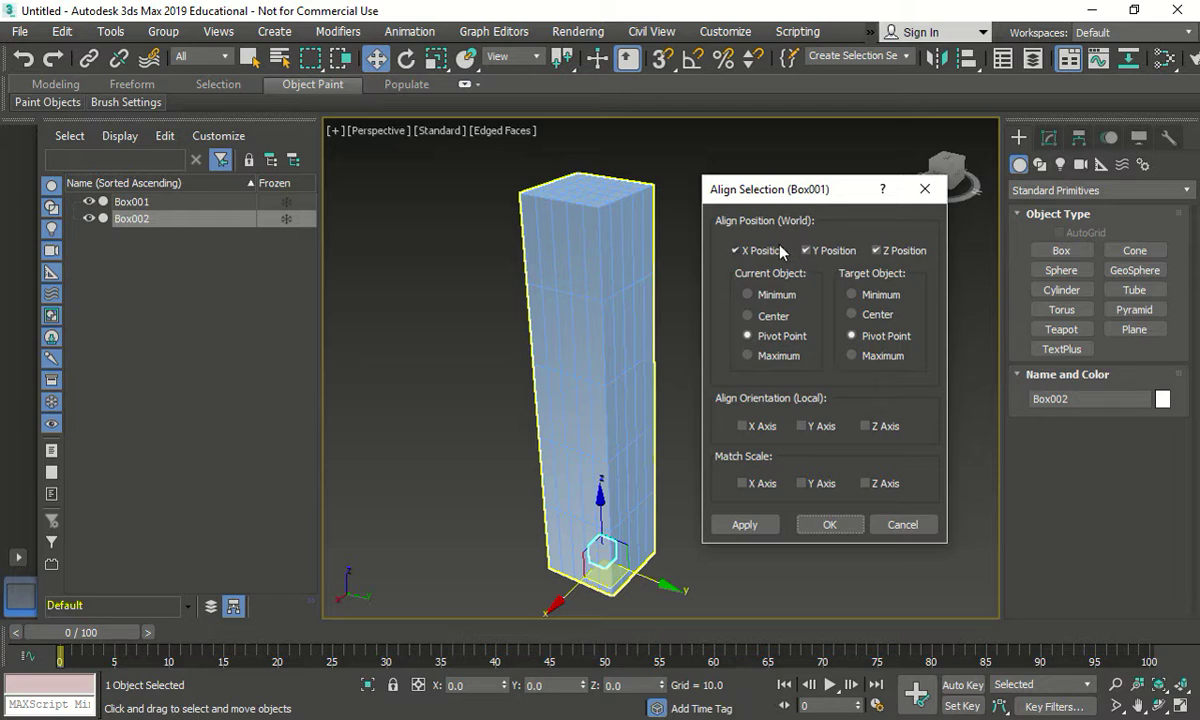
Step: Align the small cube in Z only, matching its Minimum to the tall box's Maximum so it sits on top
left_click(830, 251)
left_click(766, 358)
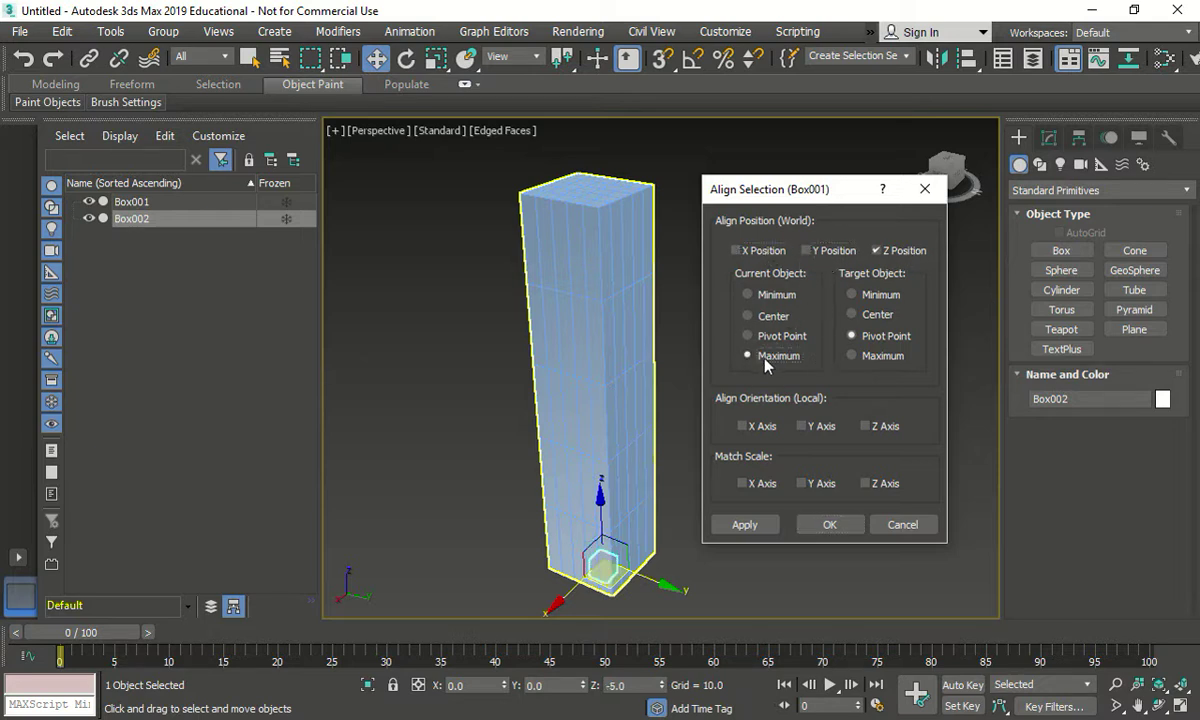
left_click(772, 295)
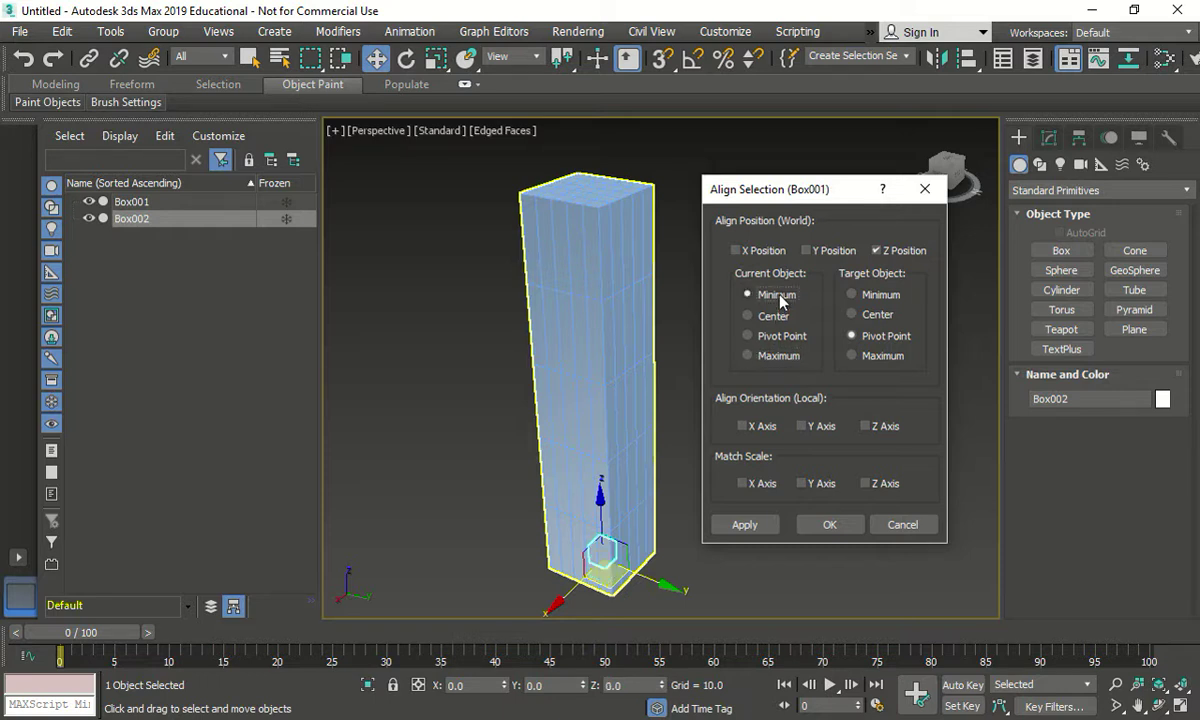
left_click(852, 357)
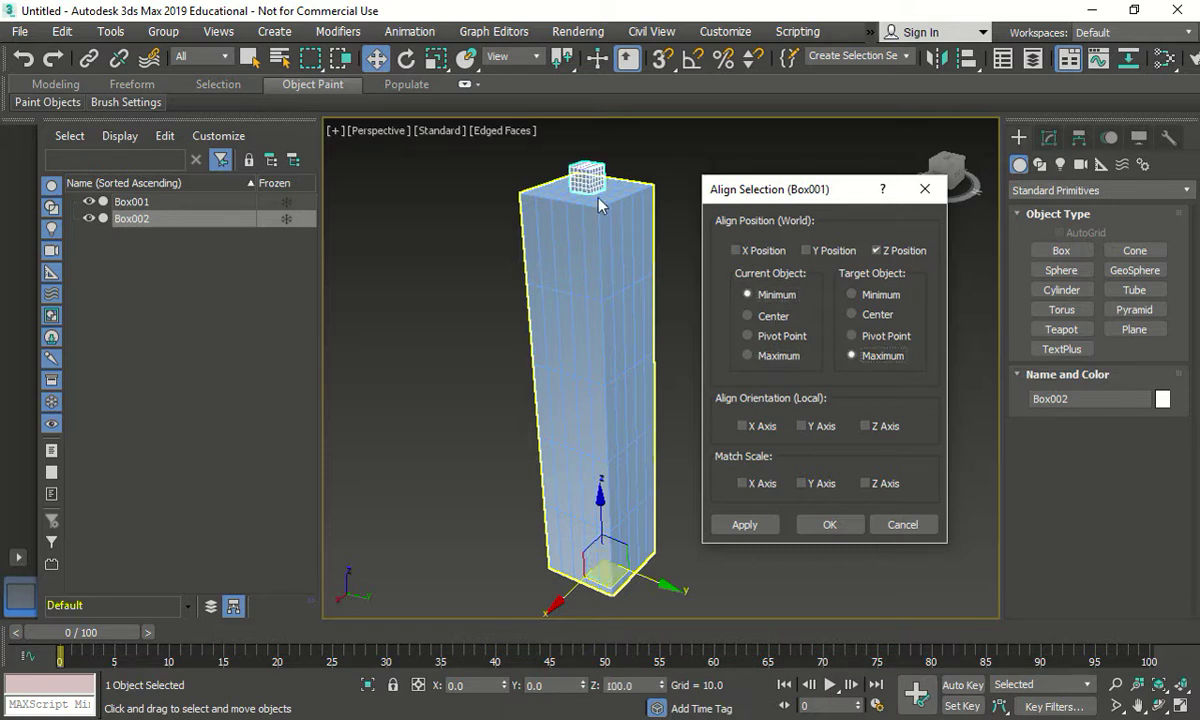
left_click(755, 525)
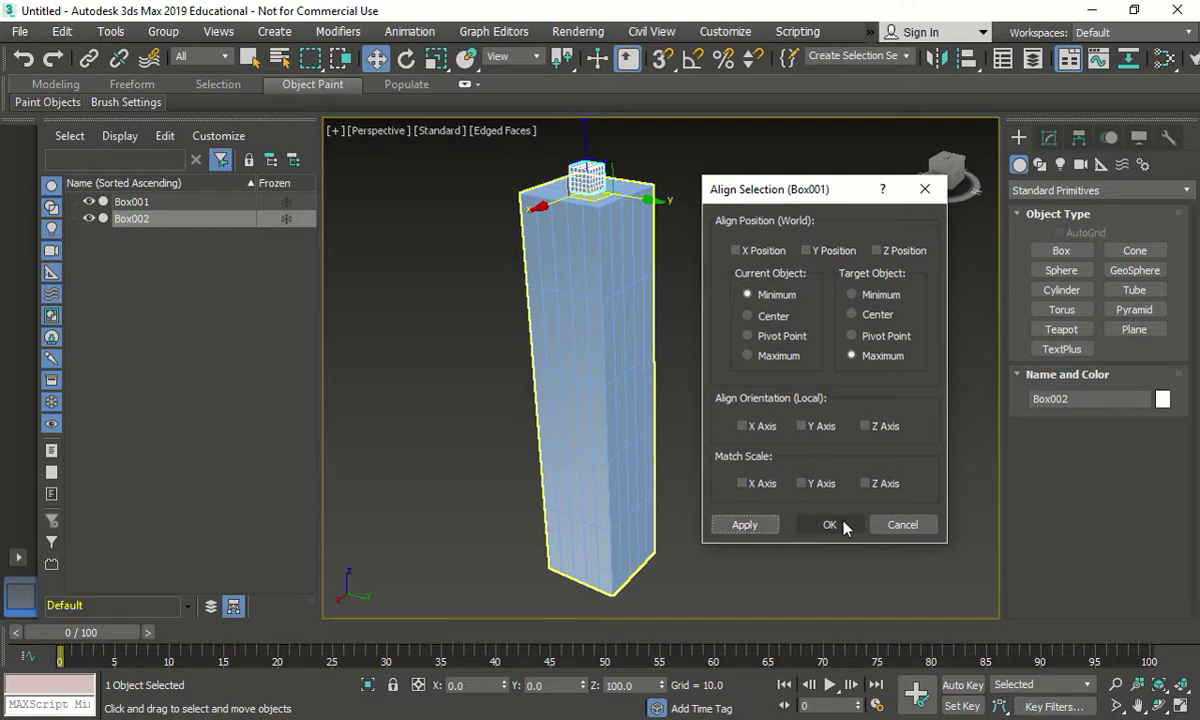
left_click(838, 525)
left_click(697, 343)
scroll(620, 175, "up", 5)
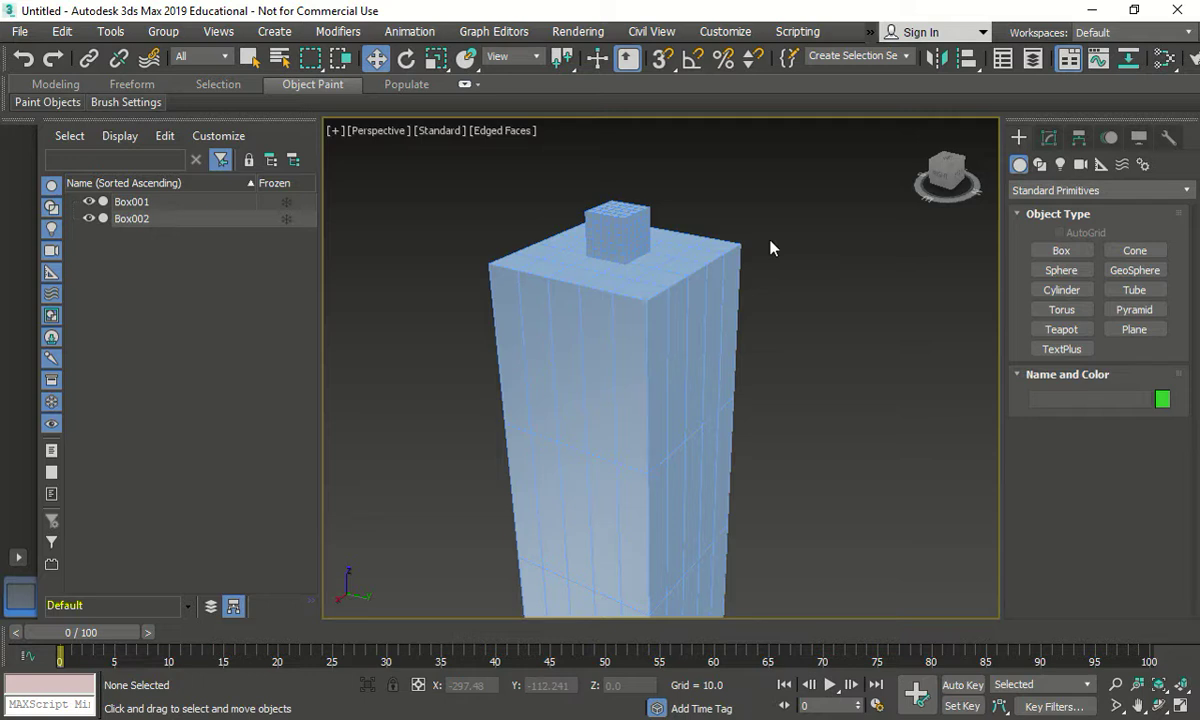
scroll(770, 247, "down", 4)
Step: Select both boxes and delete them
left_click_drag(729, 206, 540, 412)
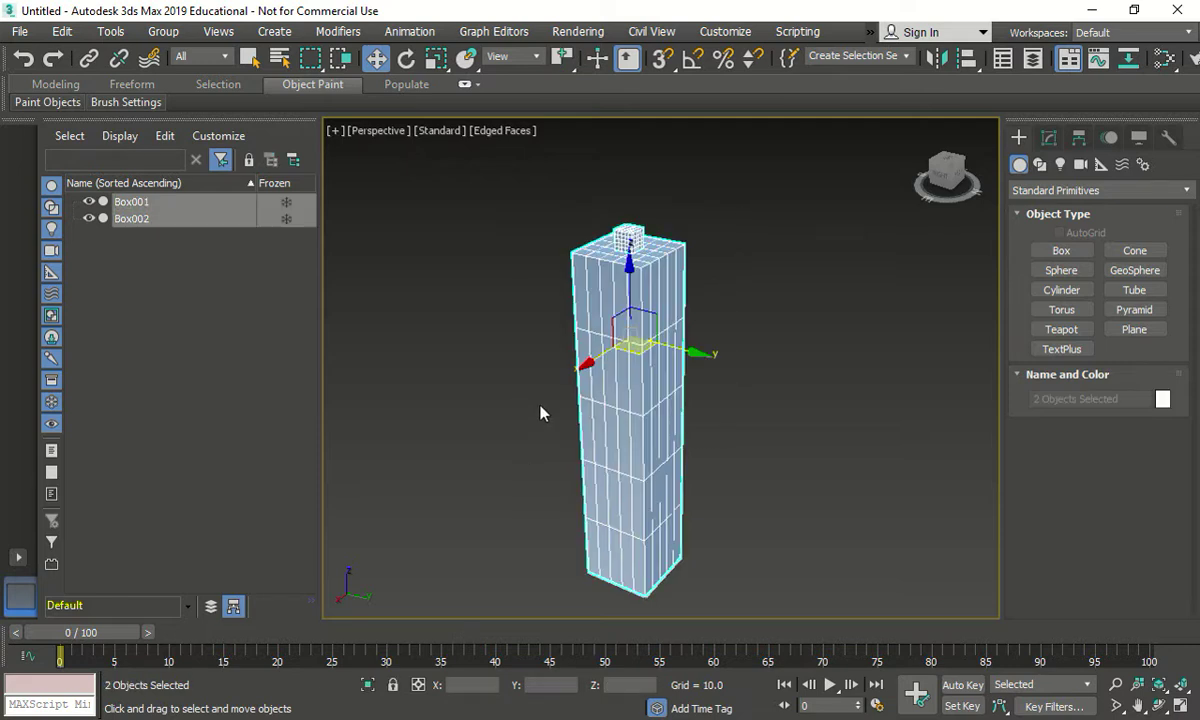
key("Delete")
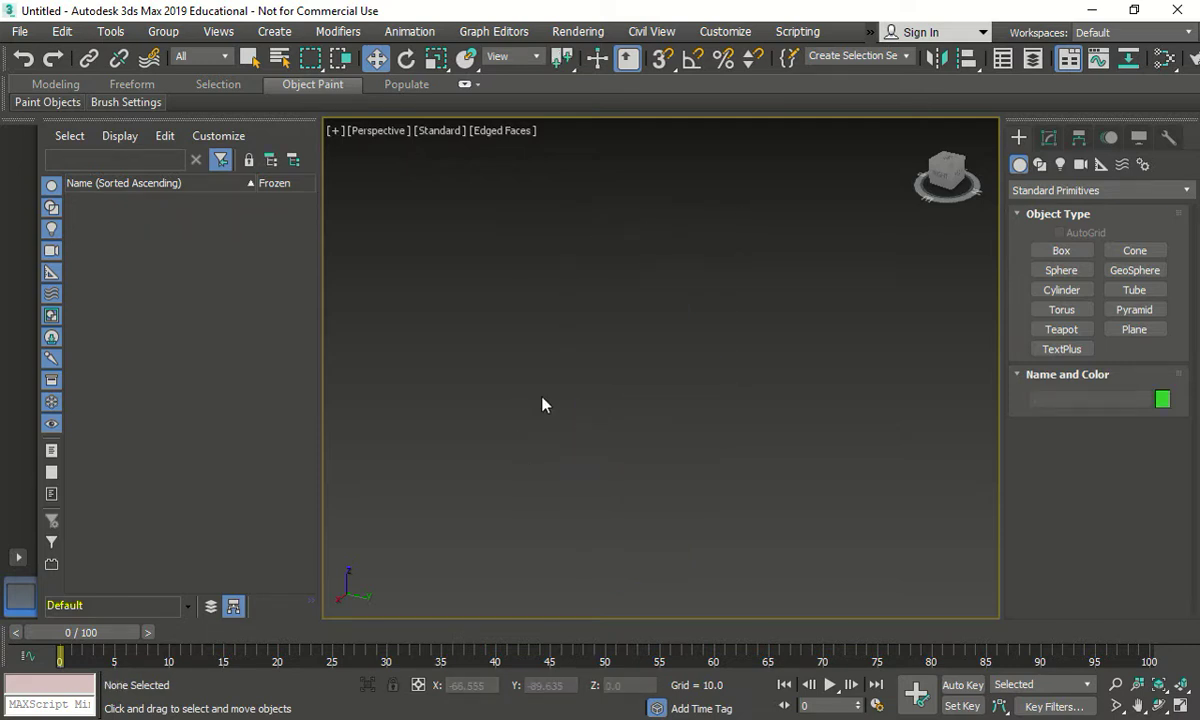
Step: Draw a freehand cone with Radius 1 about 66, height about 25 and Radius 2 about 2, and delete it
left_click(1137, 253)
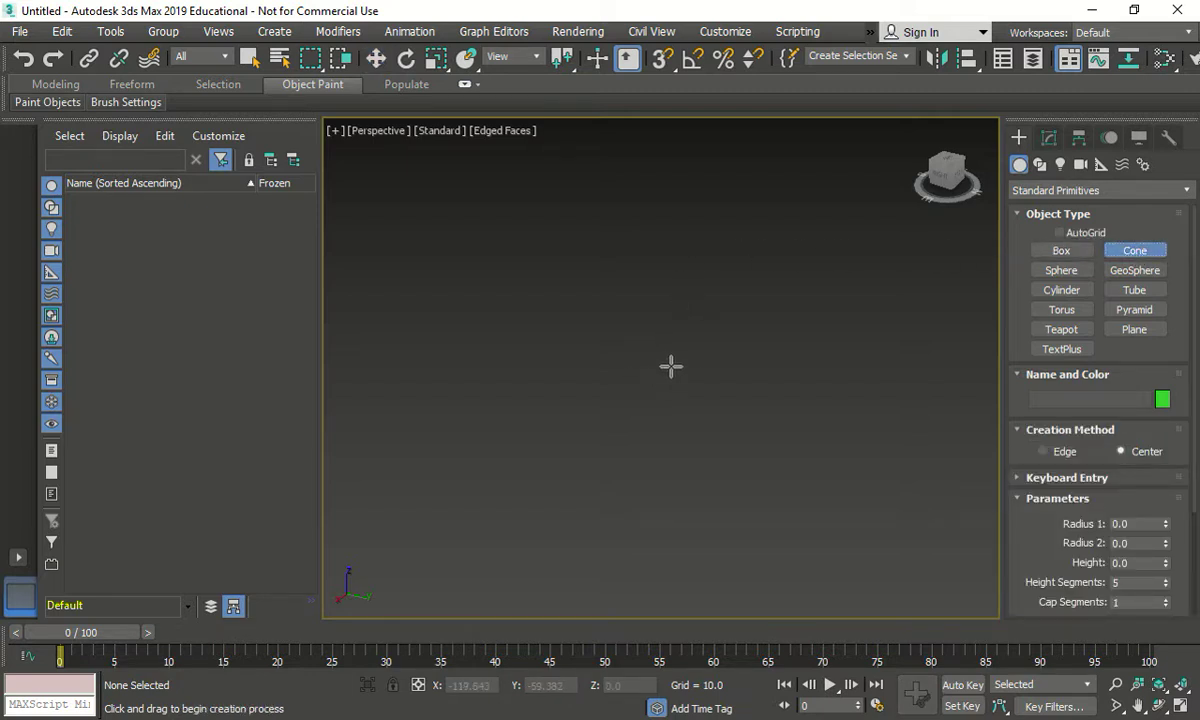
left_click_drag(607, 393, 746, 364)
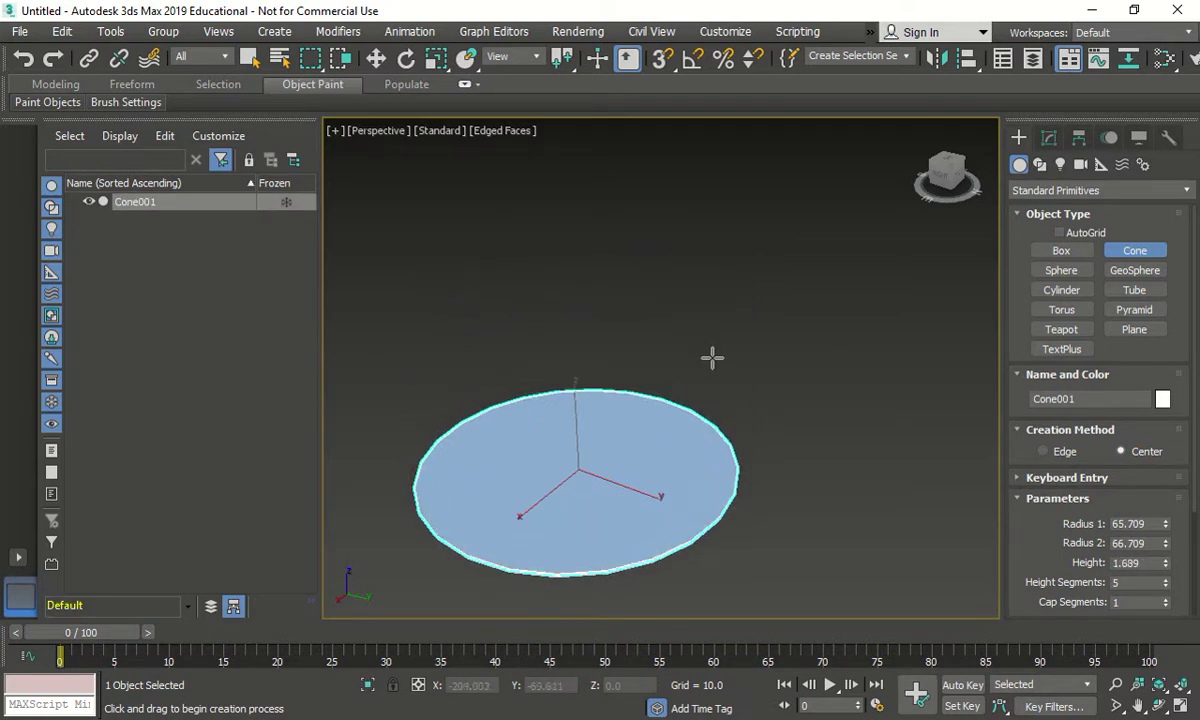
left_click(705, 311)
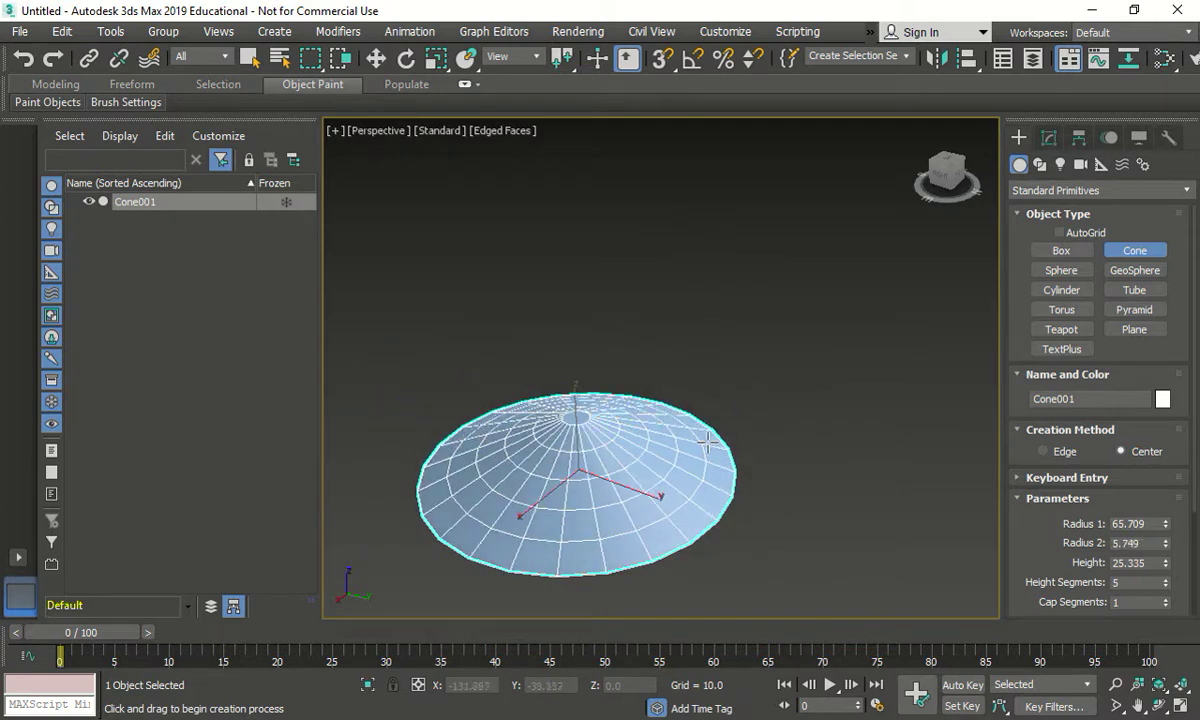
middle_click_drag(705, 341, 712, 273)
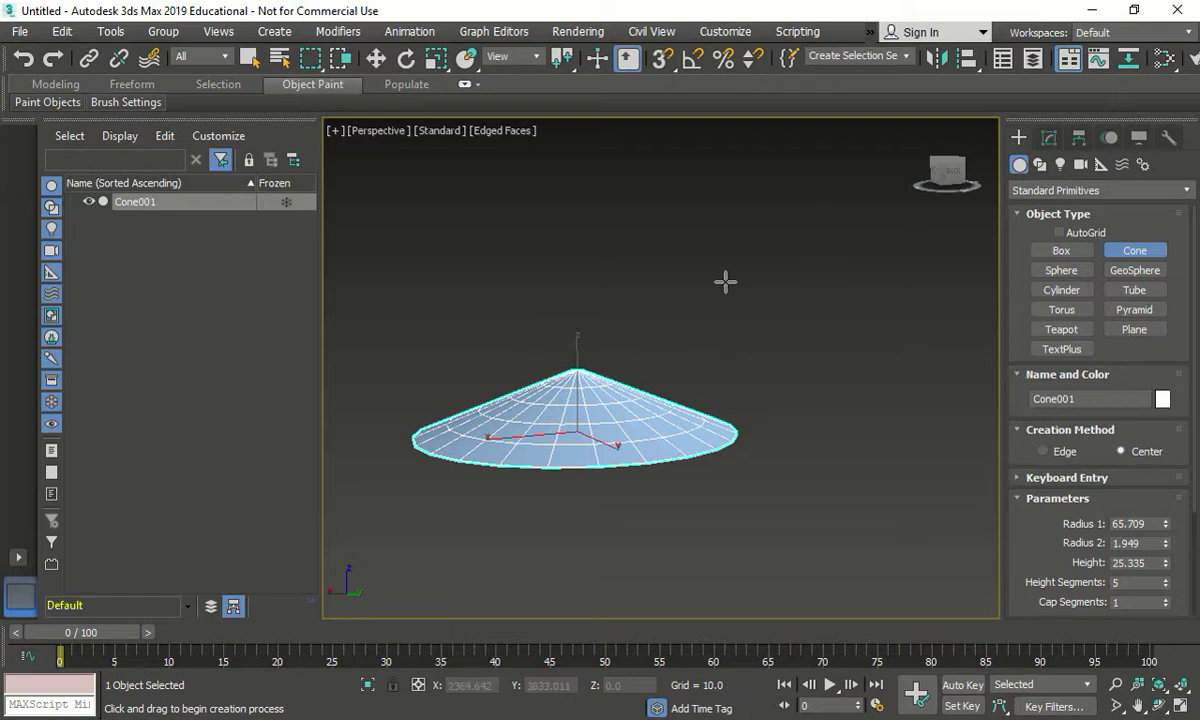
key("w")
key("Delete")
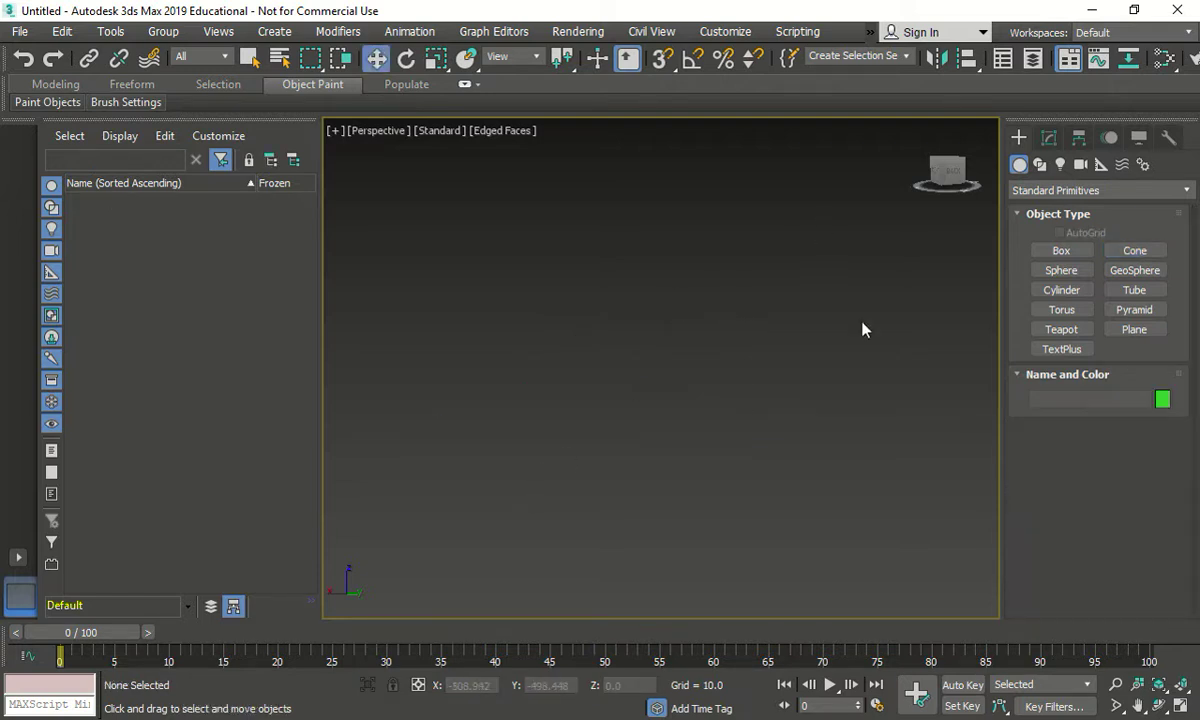
Step: Draw a second, flatter freehand cone with Radius 1 about 50, height about 10 and Radius 2 about 2.5, and delete it
left_click(1132, 251)
left_click_drag(559, 488, 718, 485)
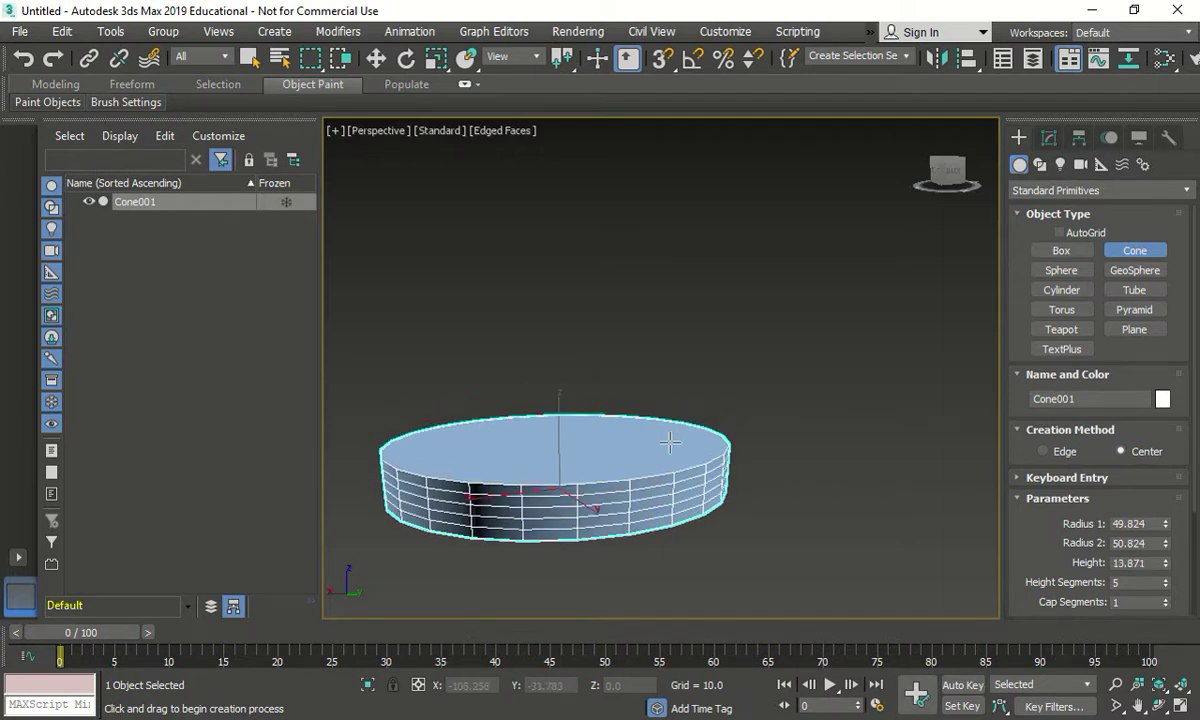
left_click(652, 455)
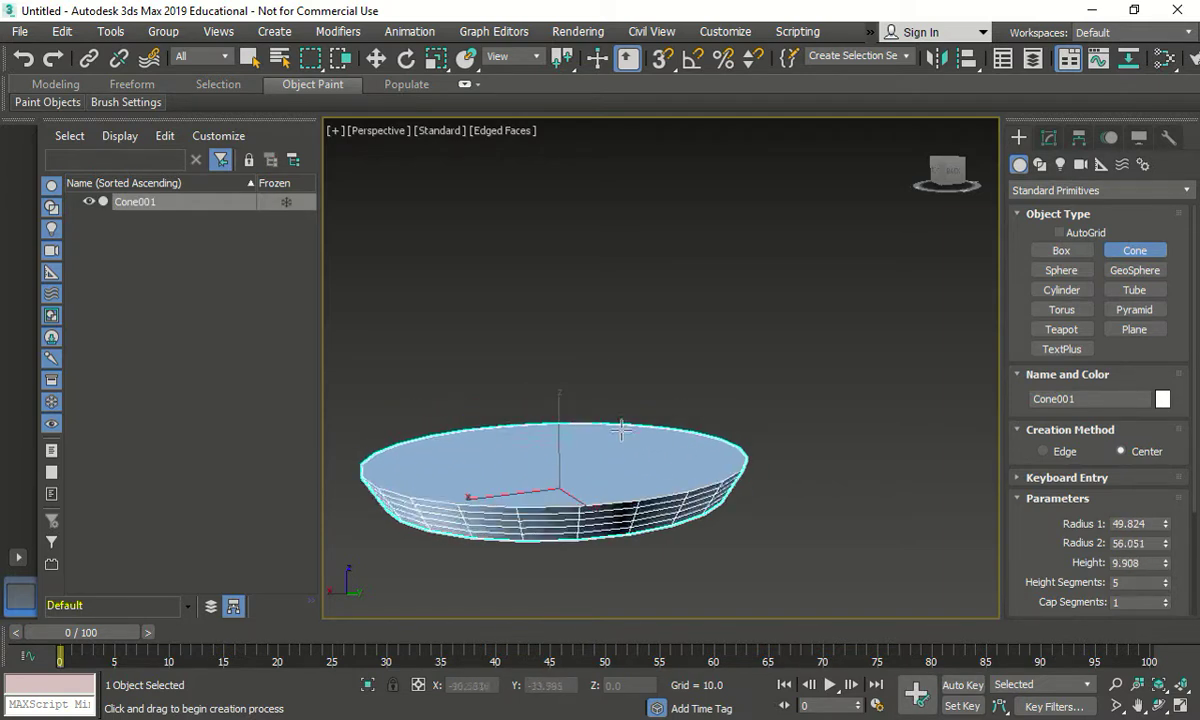
left_click(742, 612)
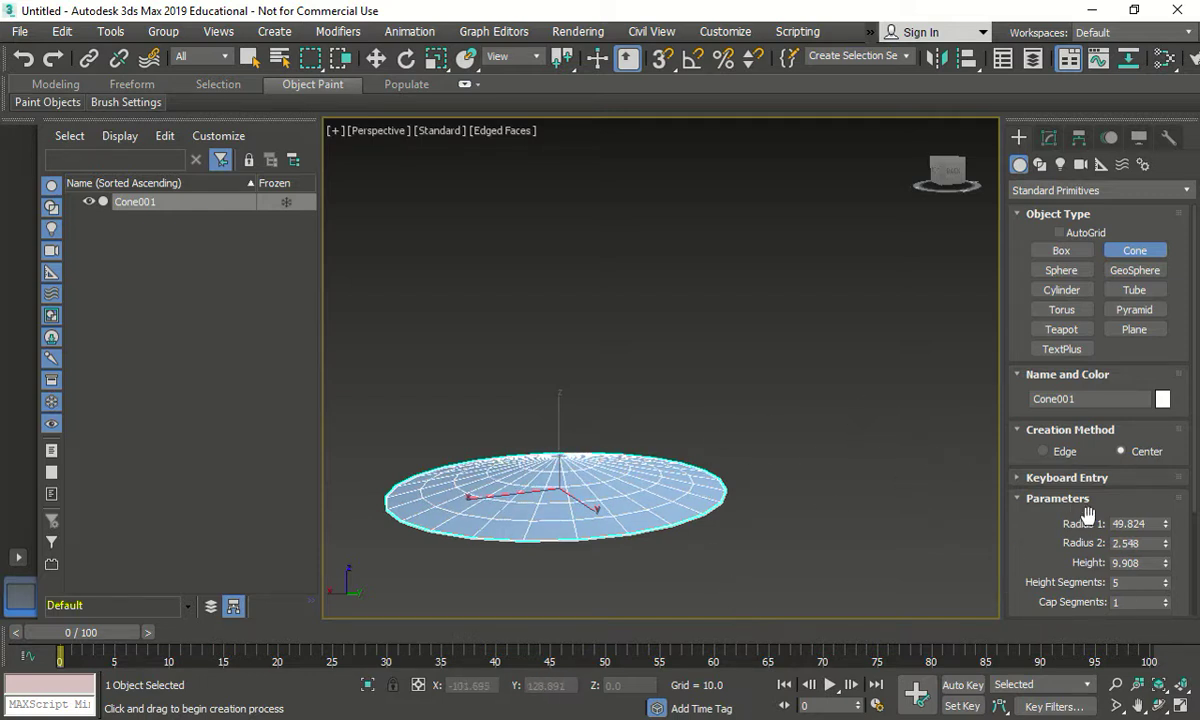
key("w")
key("Delete")
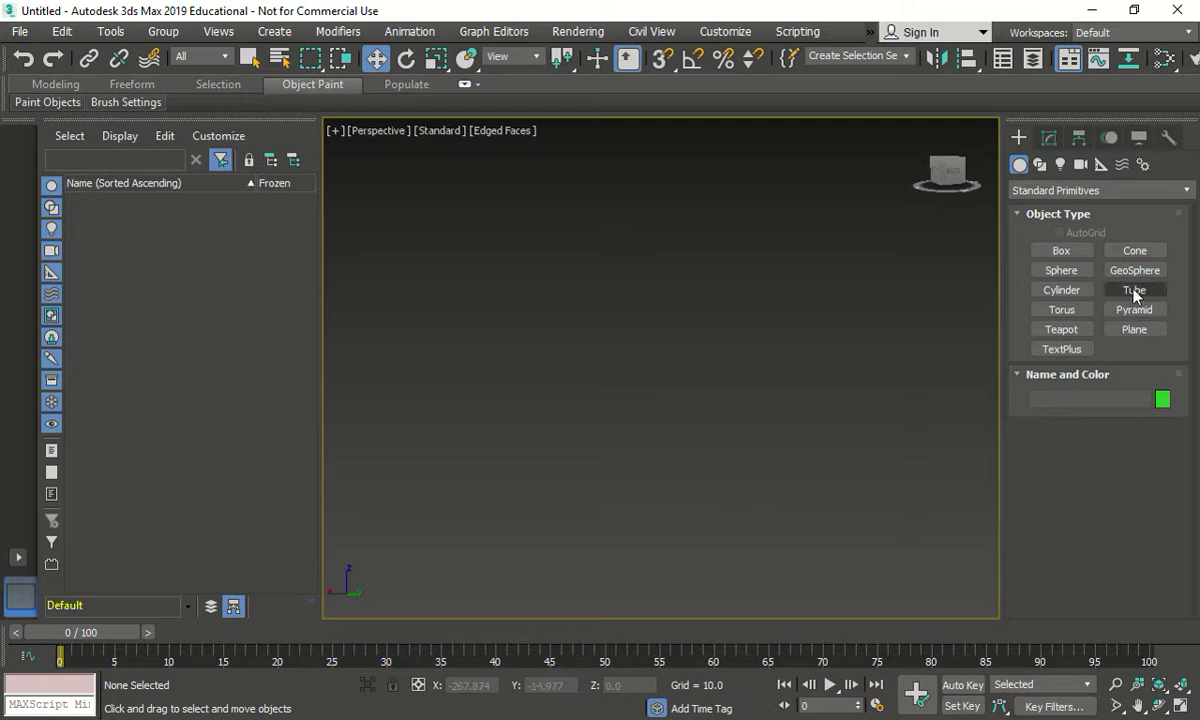
Step: Start a Cone primitive and set Radius 1 to 50 and height to 20 in its creation parameters
left_click(1134, 251)
left_click_drag(1146, 524, 1051, 520)
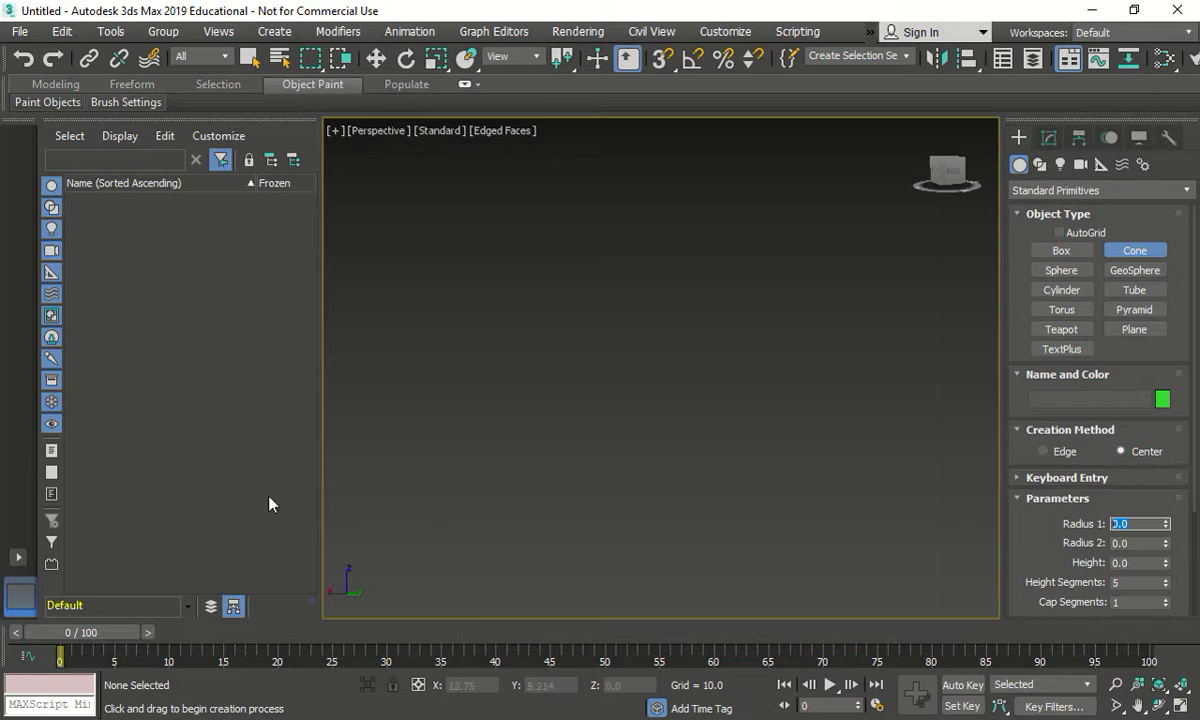
type("50")
key("Tab")
key("Tab")
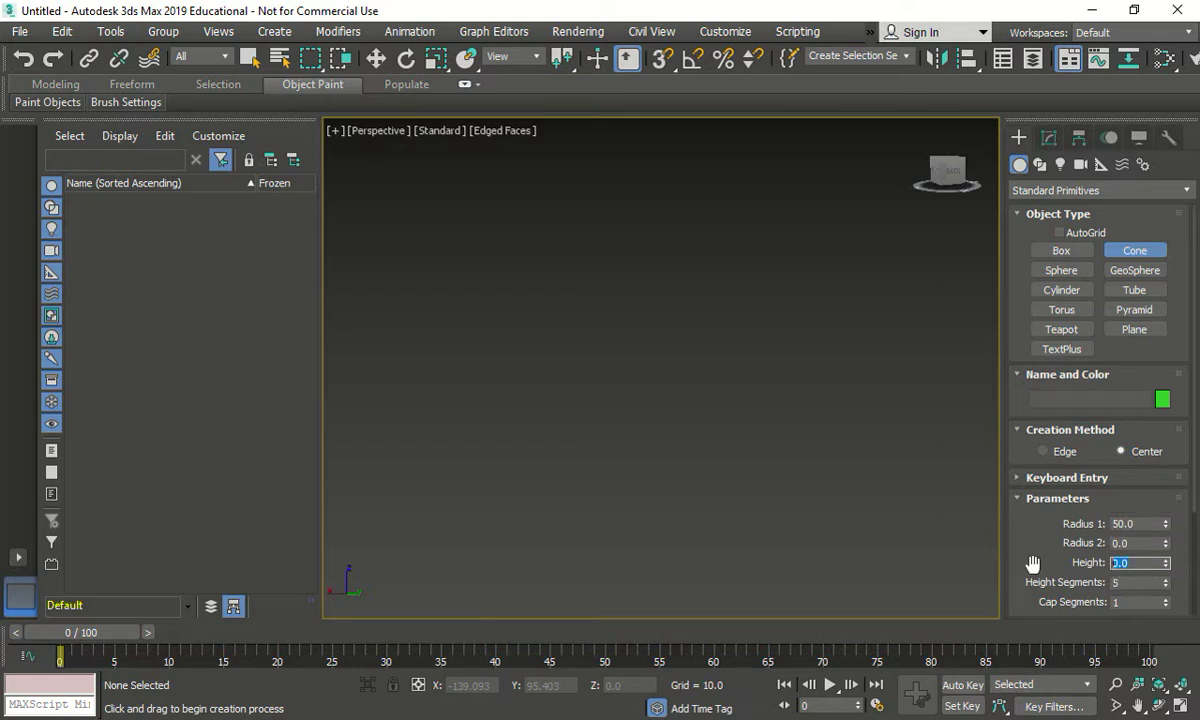
type("20")
scroll(1121, 592, "down", 1)
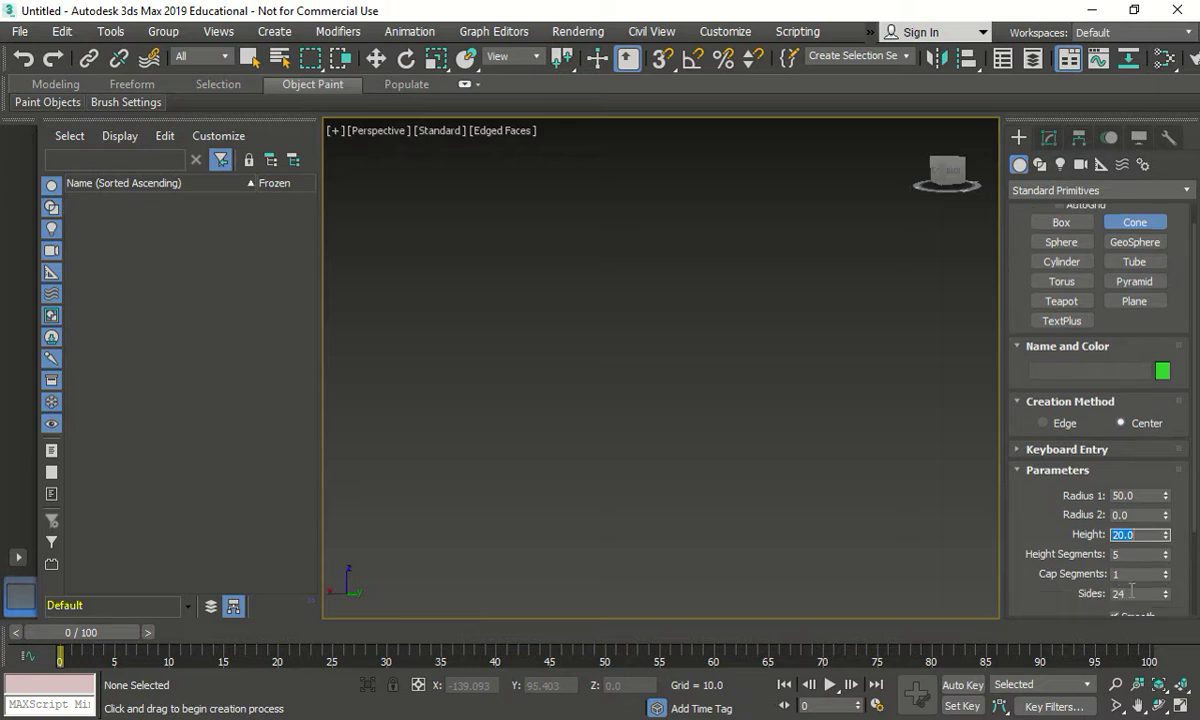
left_click_drag(1195, 502, 1196, 528)
Step: Create a cone by Keyboard Entry at X 0, Y 0, Z 0 with Radius 1 of 50, Radius 2 of 0 and height 20
left_click(1035, 417)
left_click(1110, 511)
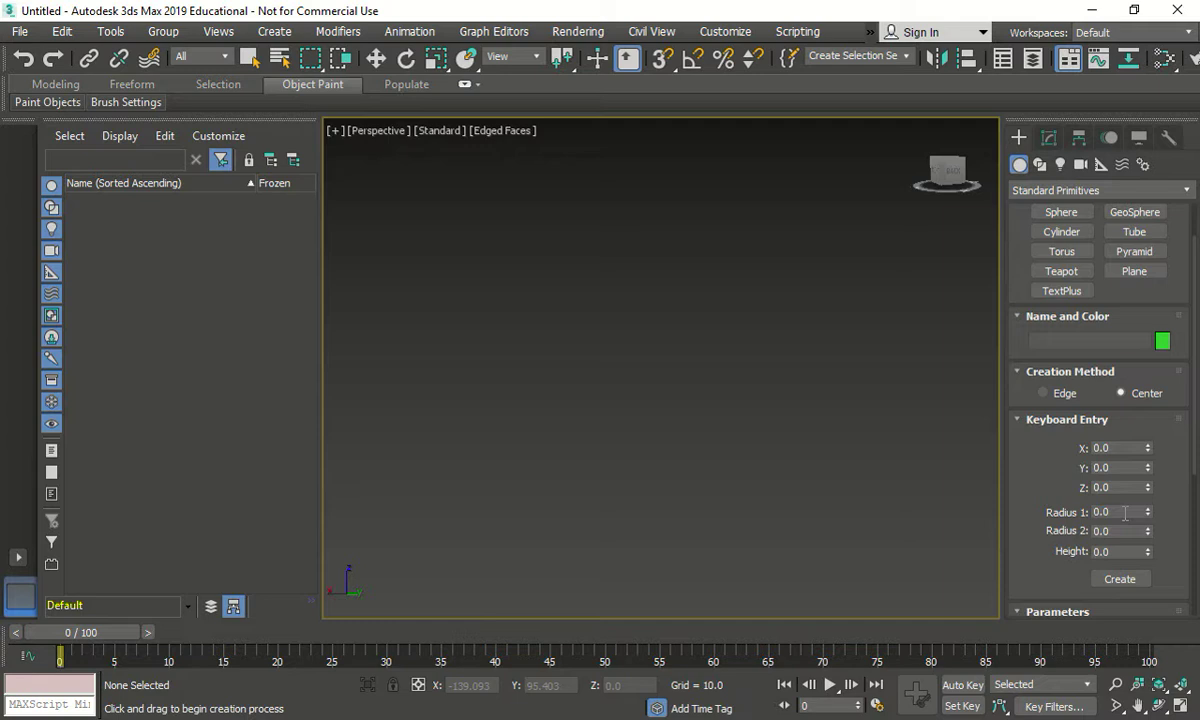
type("50")
key("Tab")
key("Tab")
type("20")
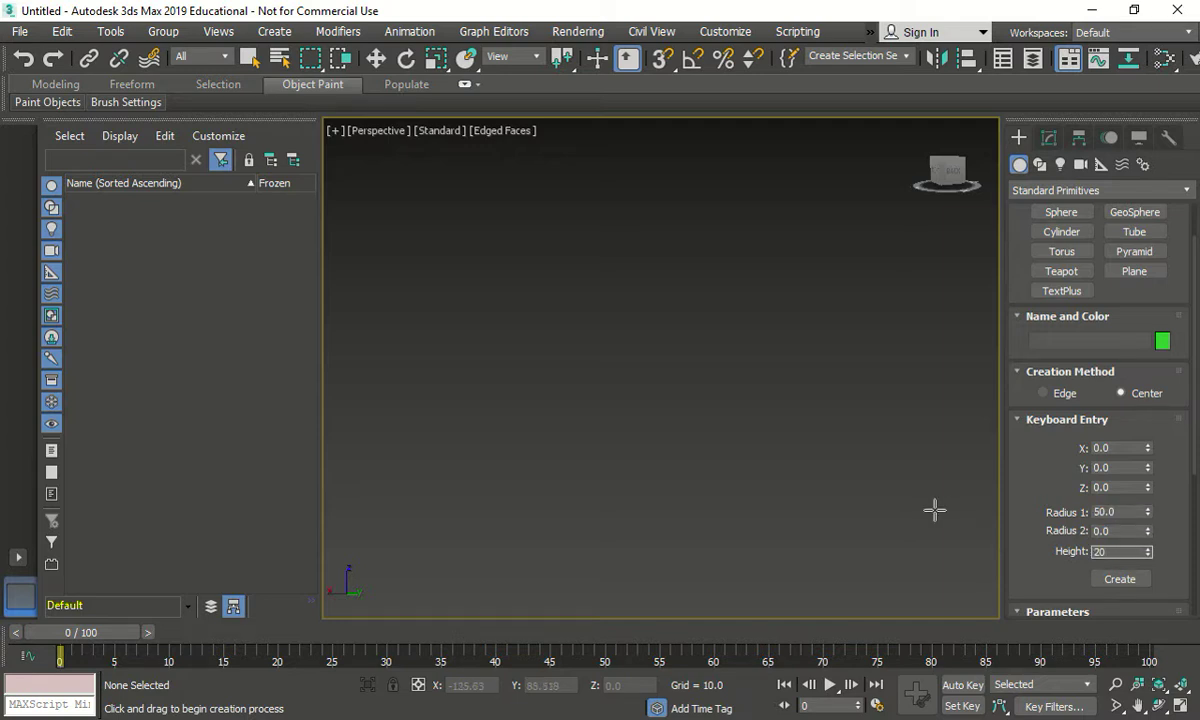
left_click(1115, 579)
middle_click_drag(669, 443, 780, 375)
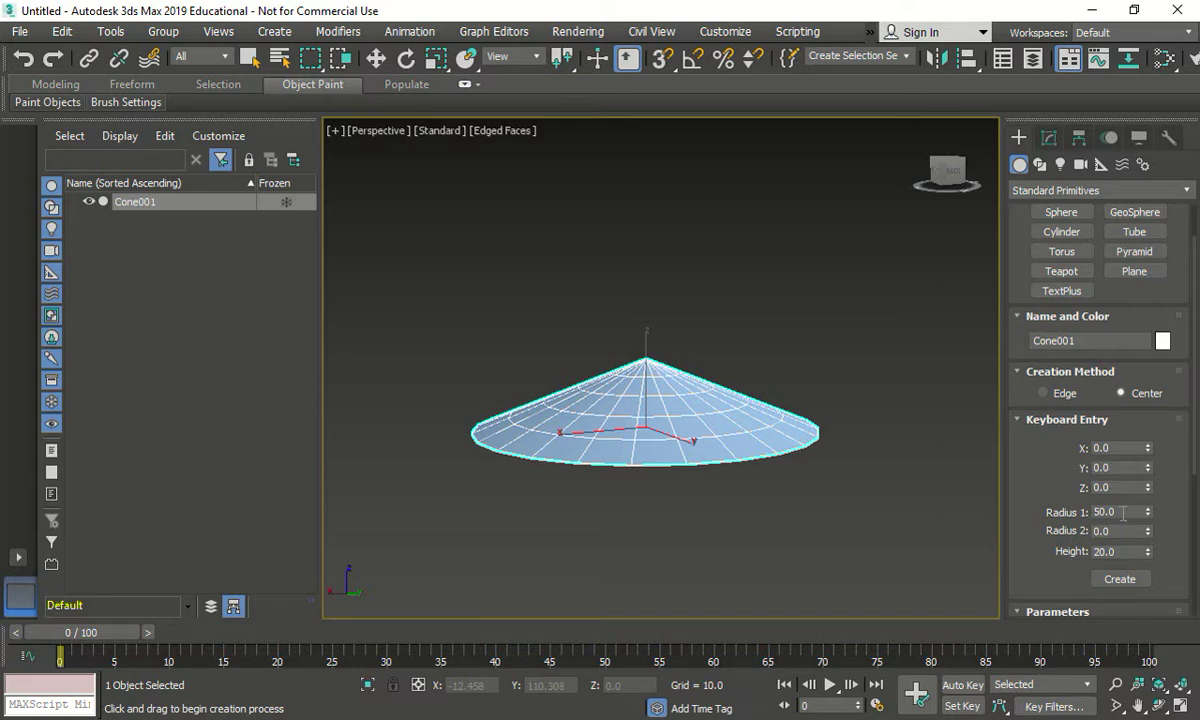
Step: Modify the cone's Radius 1 to 25, reduce it to 5, and inspect the narrow shape
left_click(1049, 137)
double_click(1124, 412)
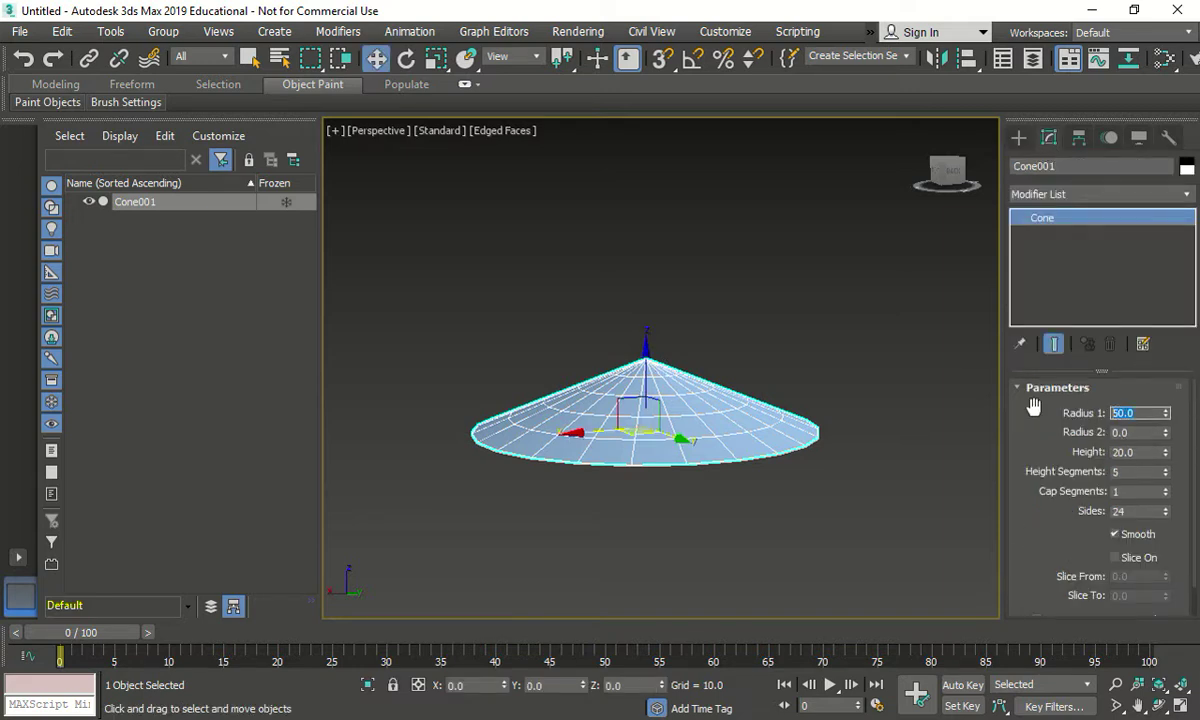
type("25")
key("Return")
type("5")
key("Return")
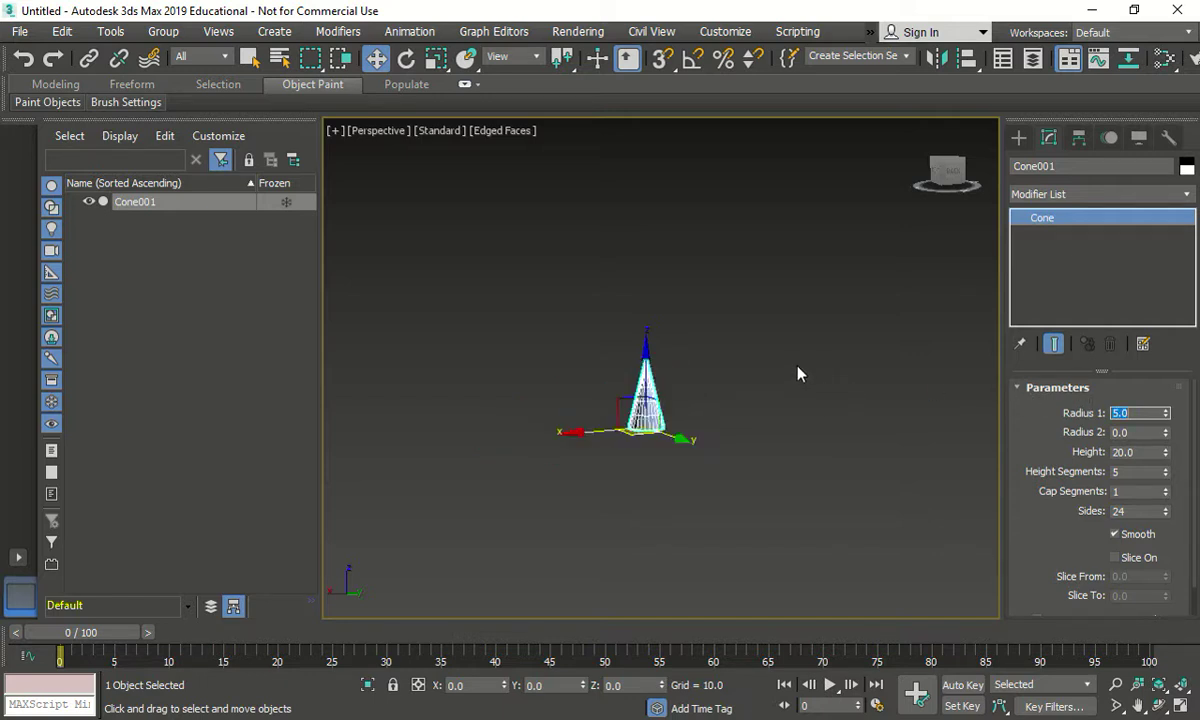
left_click(699, 404)
scroll(699, 404, "up", 5)
scroll(733, 403, "down", 5)
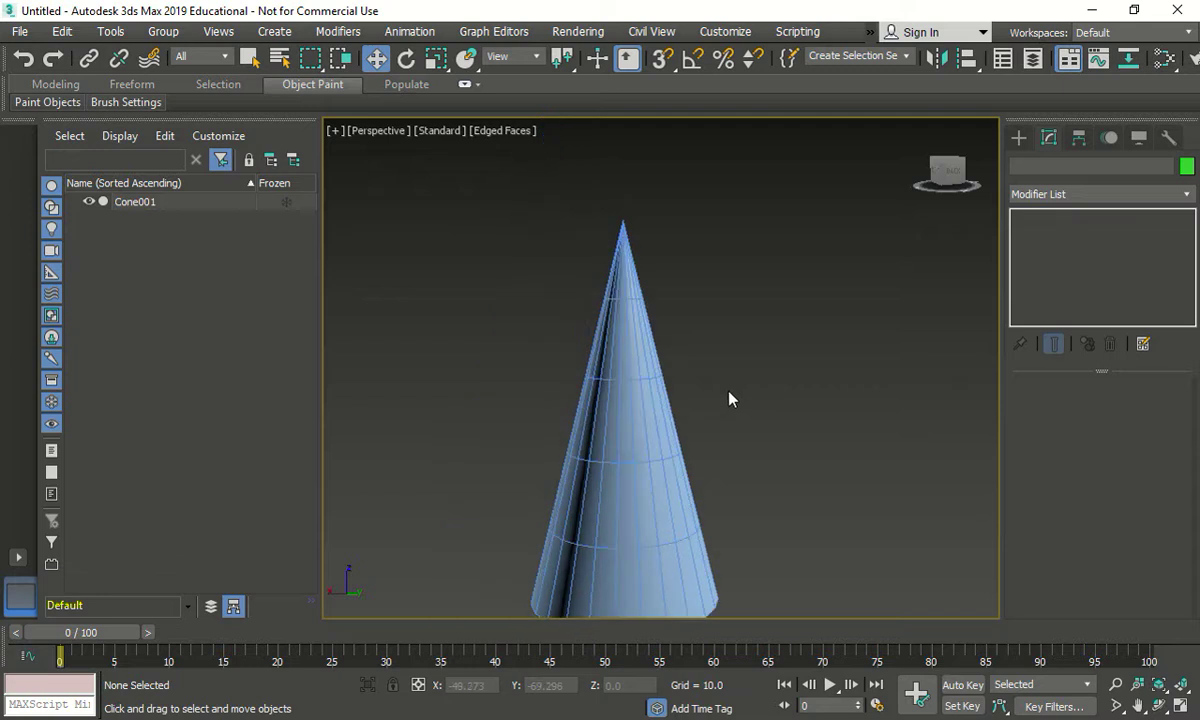
Step: Try Radius 2 values of 2, 5 and 0.1 on the cone, and settle on 1
left_click(688, 407)
left_click_drag(1131, 433, 1045, 426)
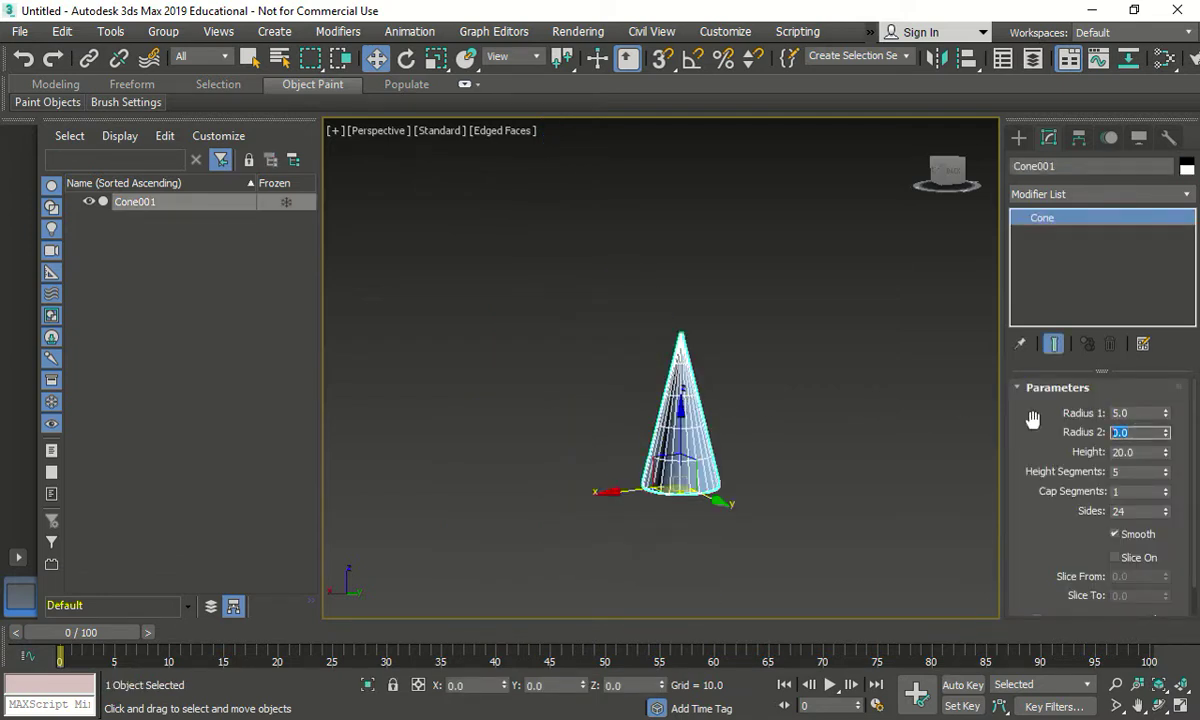
type("2")
key("Return")
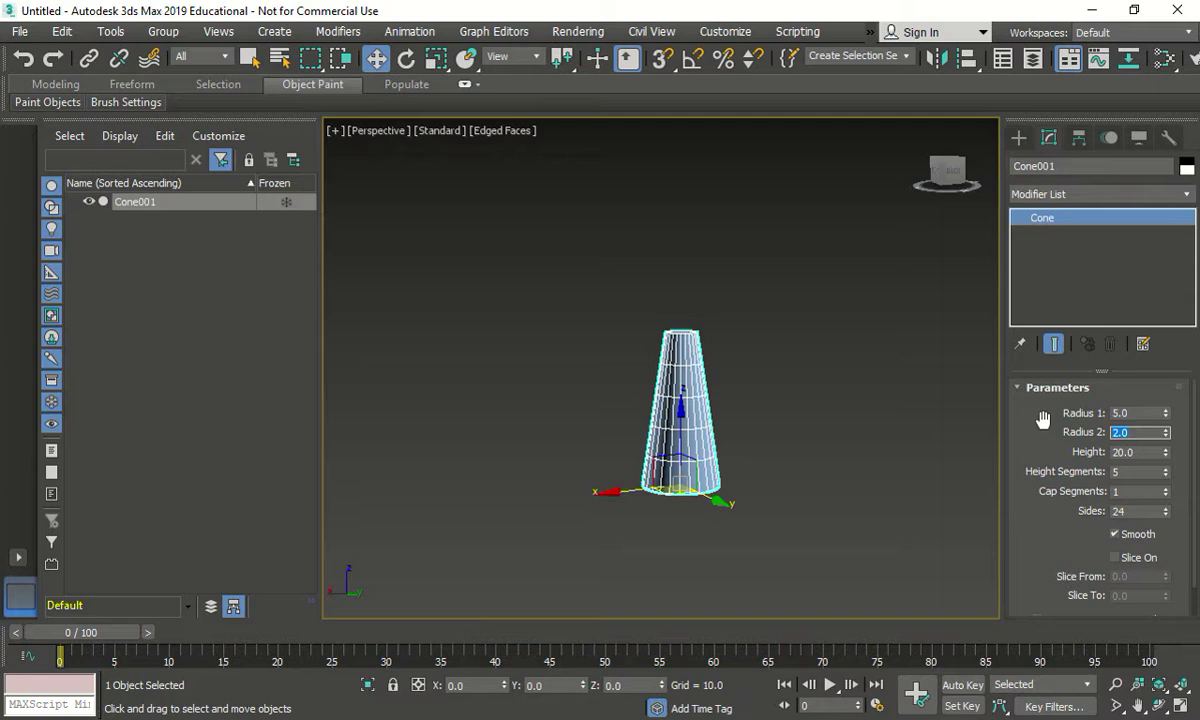
type("5")
key("Return")
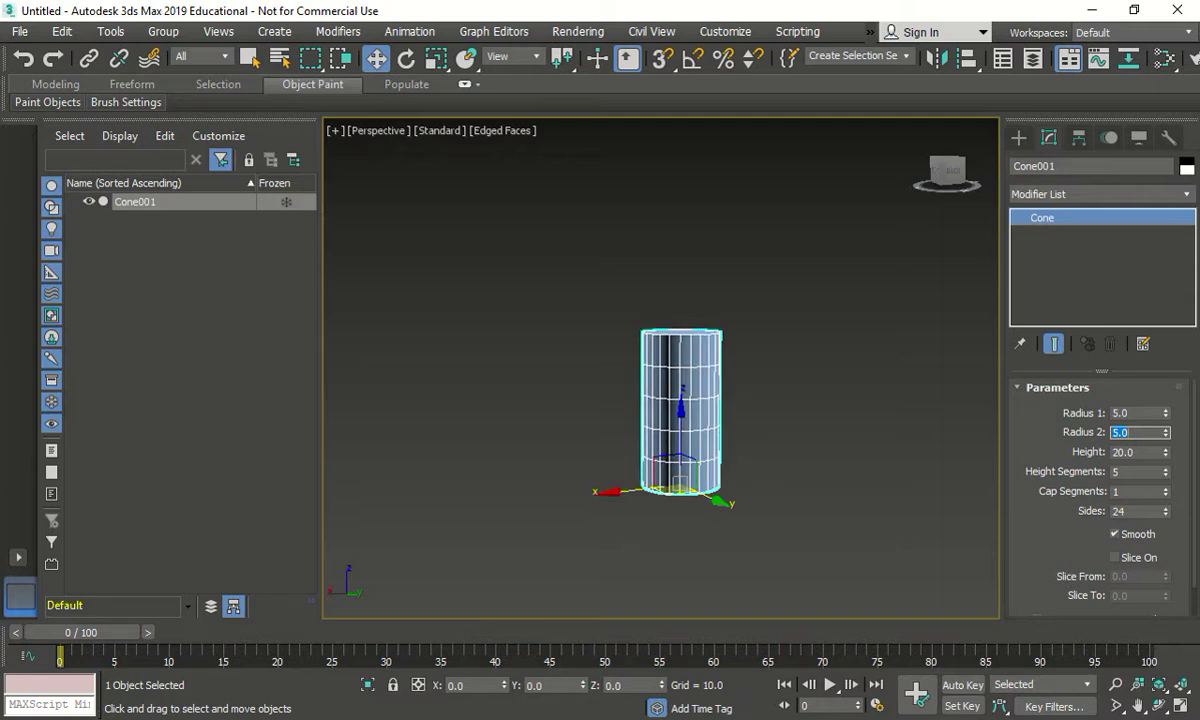
type("0.1")
key("Return")
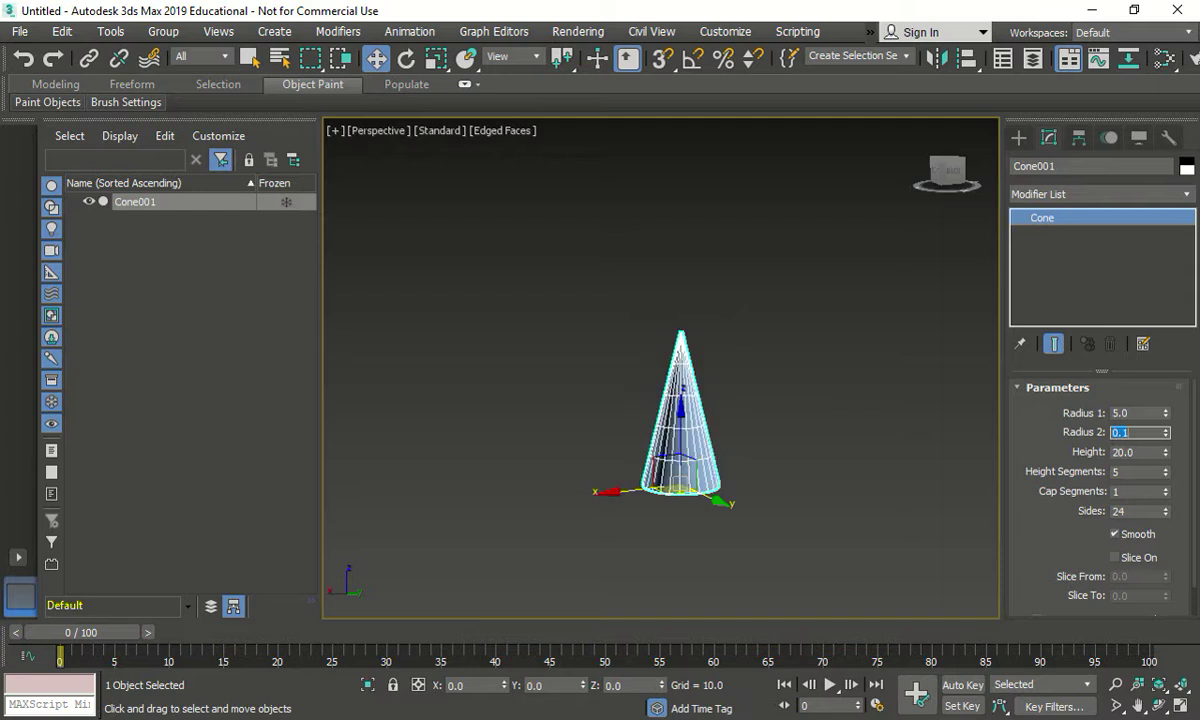
type("1")
key("Return")
Step: Set the cone's Radius 1 to 25 and its height to 50
key("shift+Tab")
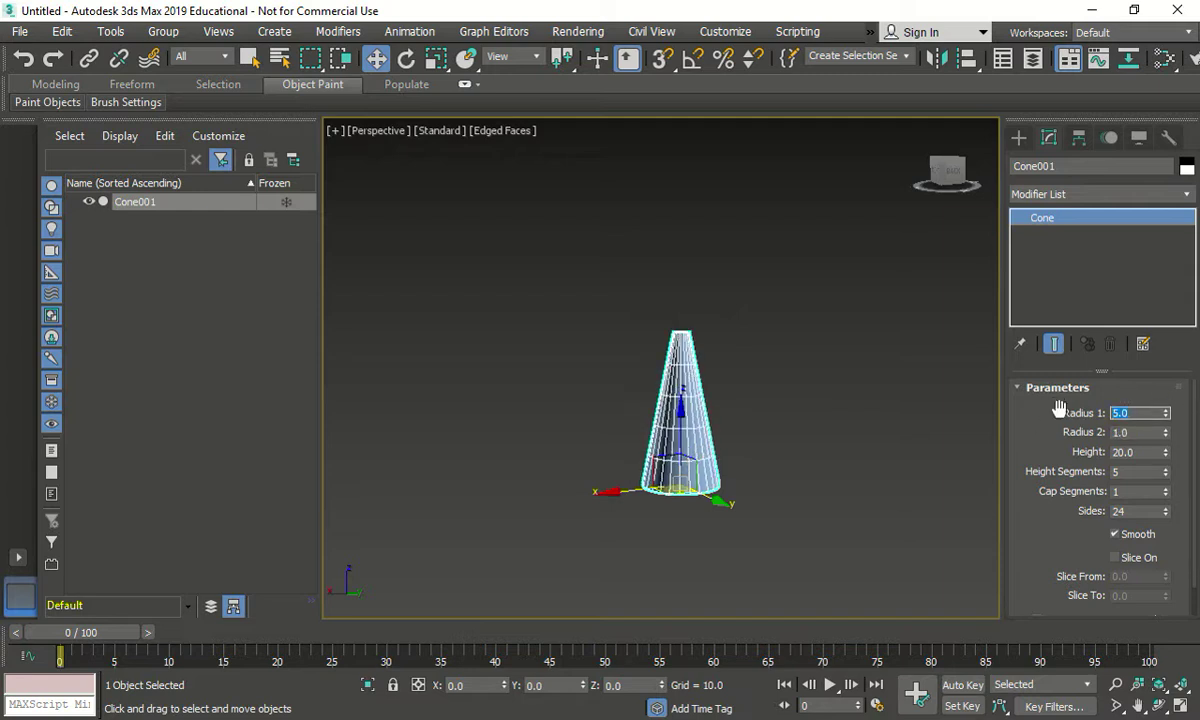
type("25")
key("Return")
key("Tab")
key("Tab")
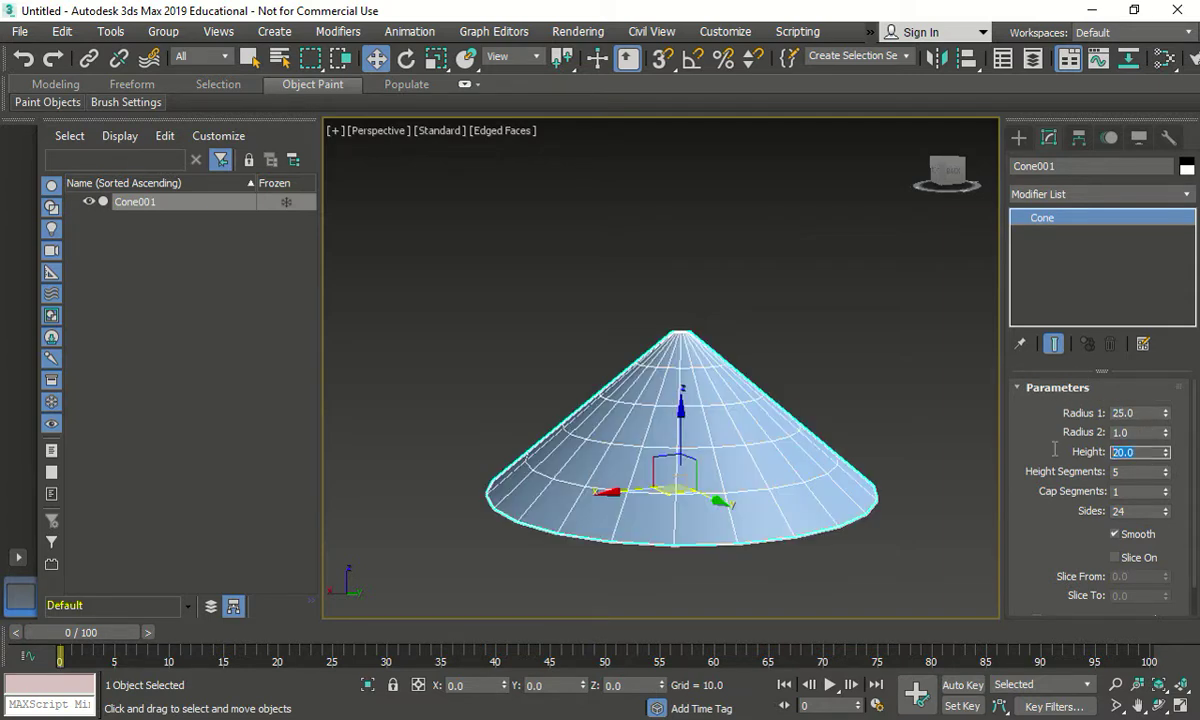
type("50")
key("Return")
scroll(397, 460, "down", 3)
scroll(533, 428, "up", 3)
middle_click_drag(463, 346, 591, 333)
Step: Set the cone's Radius 2 to 0 and its Height Segments to 15
left_click_drag(1152, 435, 1100, 426)
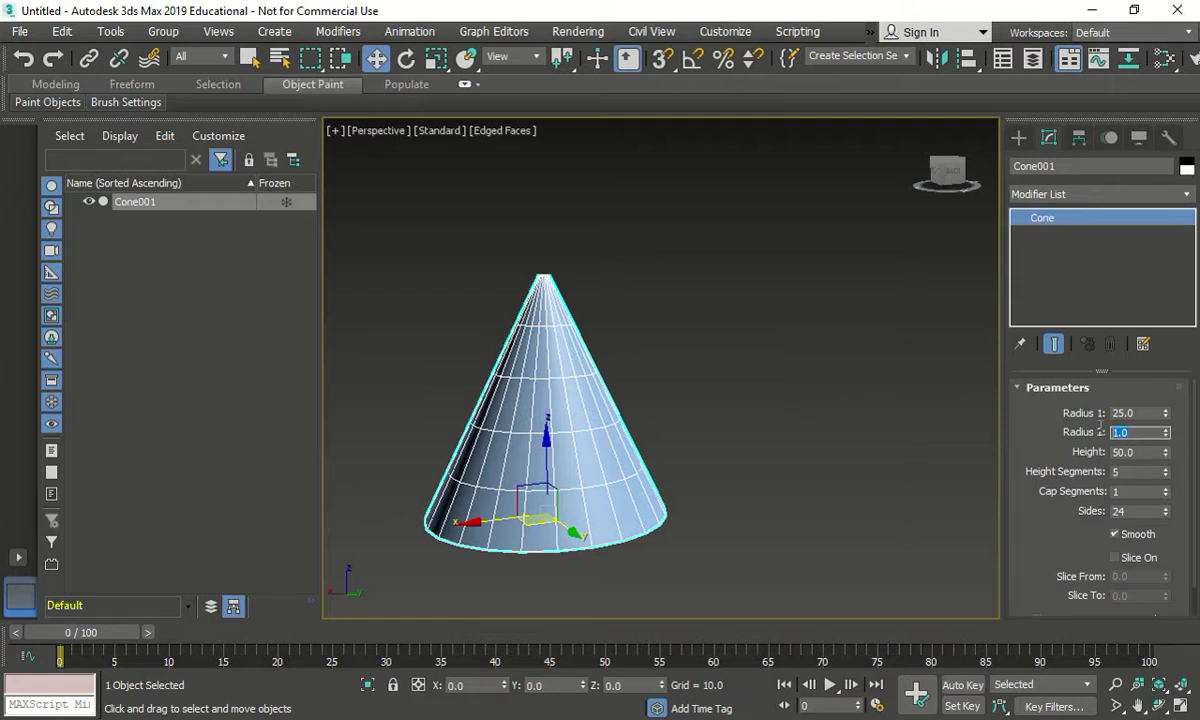
type("0")
key("Return")
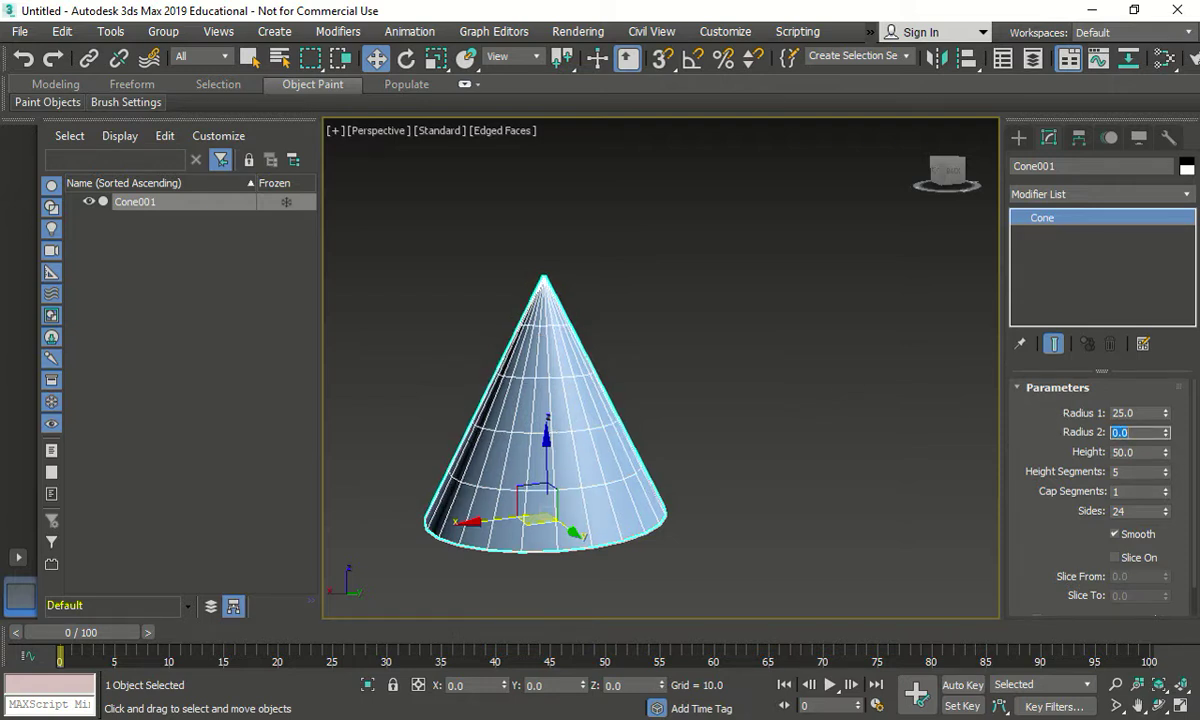
key("Tab")
key("Tab")
type("15")
key("Return")
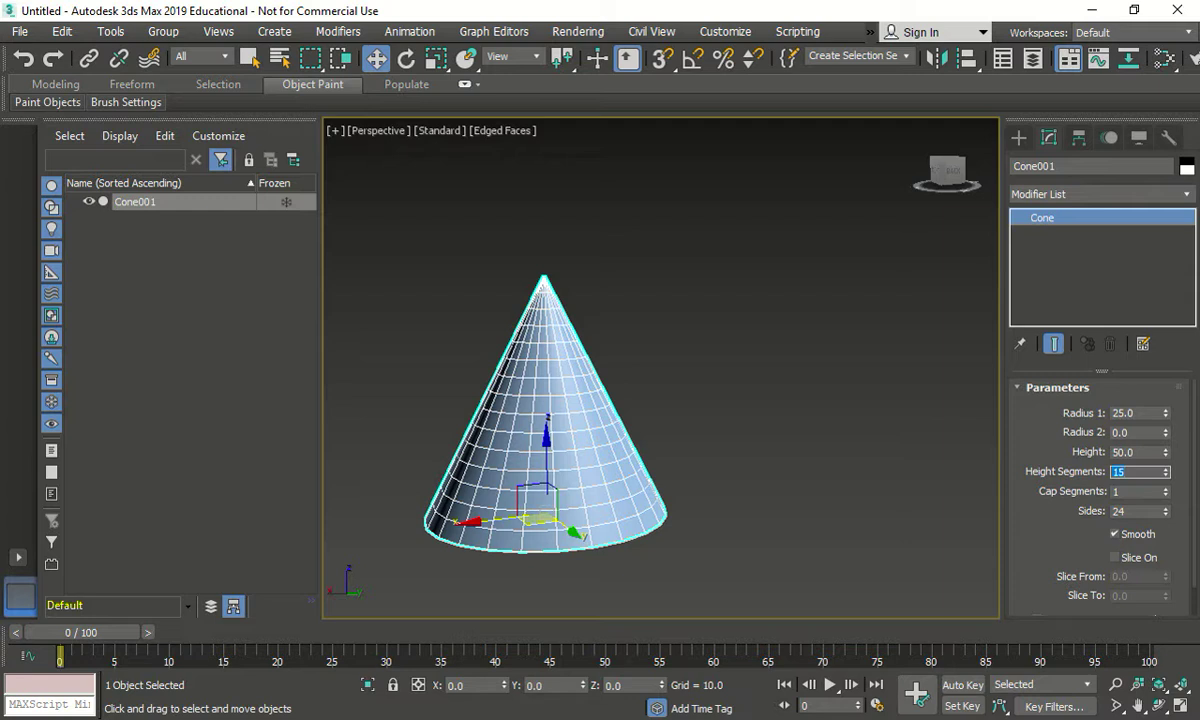
Step: Try side counts of 3 and 4 on the cone and inspect the resulting shapes from above
key("Tab")
key("Tab")
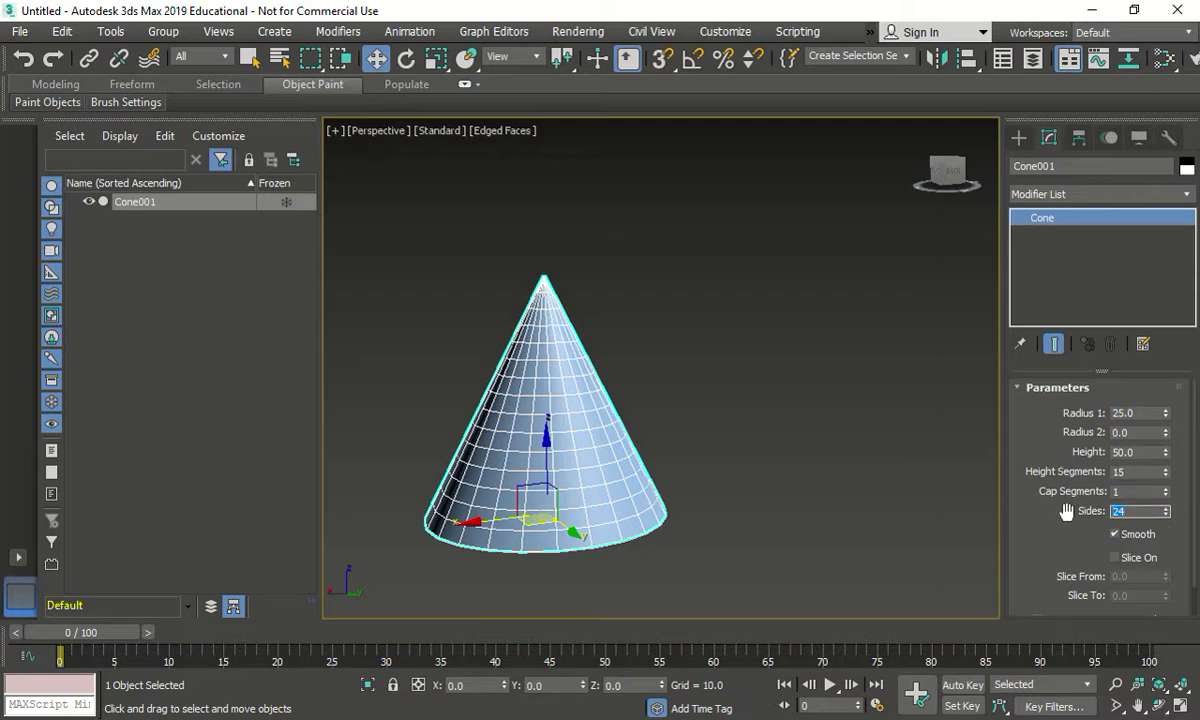
type("3")
key("Return")
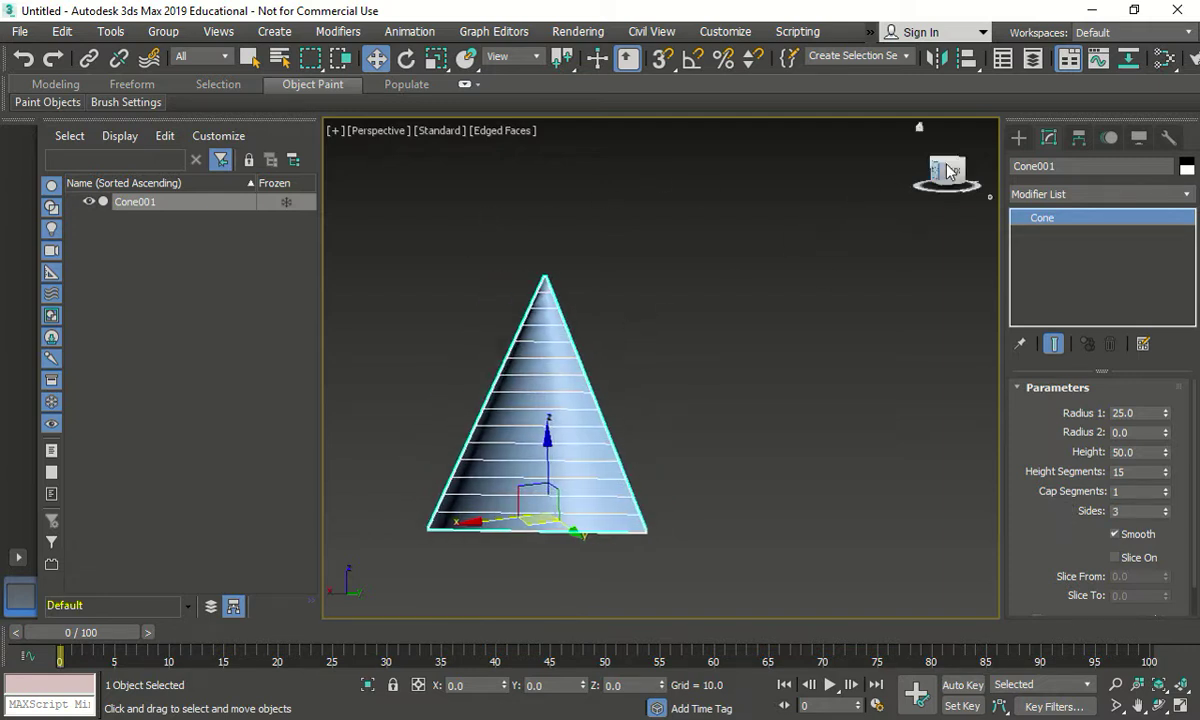
middle_click_drag(695, 245, 845, 395, "alt")
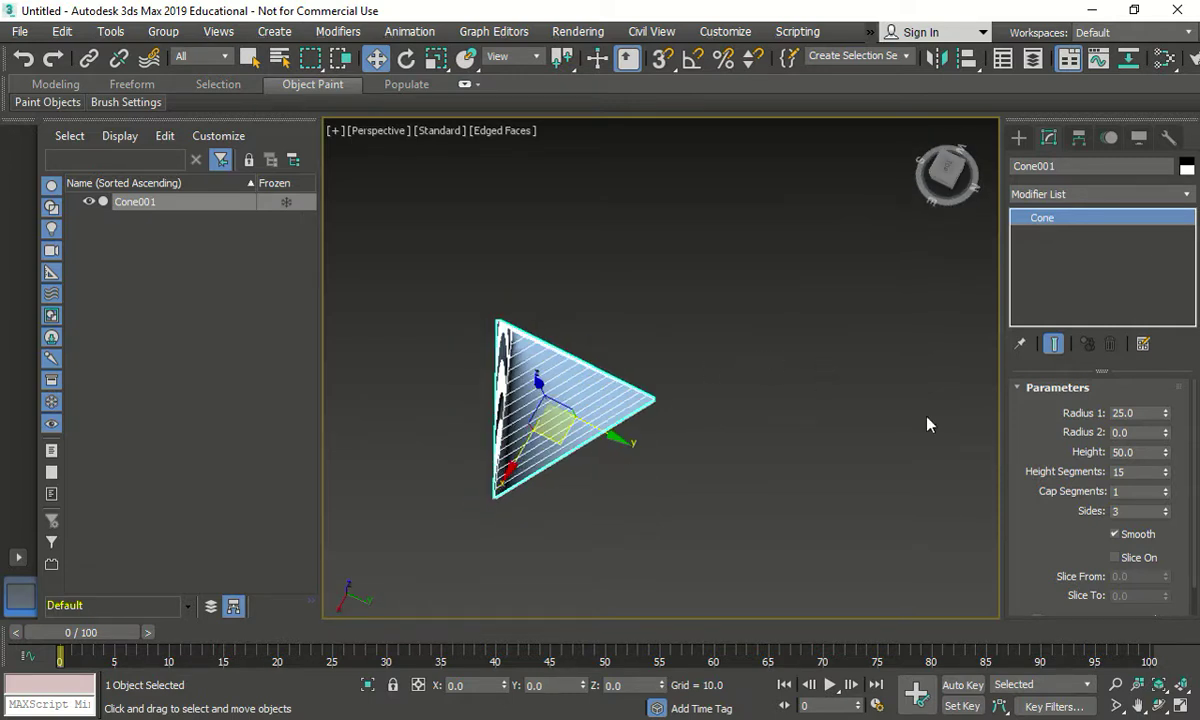
left_click_drag(1139, 513, 1075, 504)
type("3")
type("4")
key("Return")
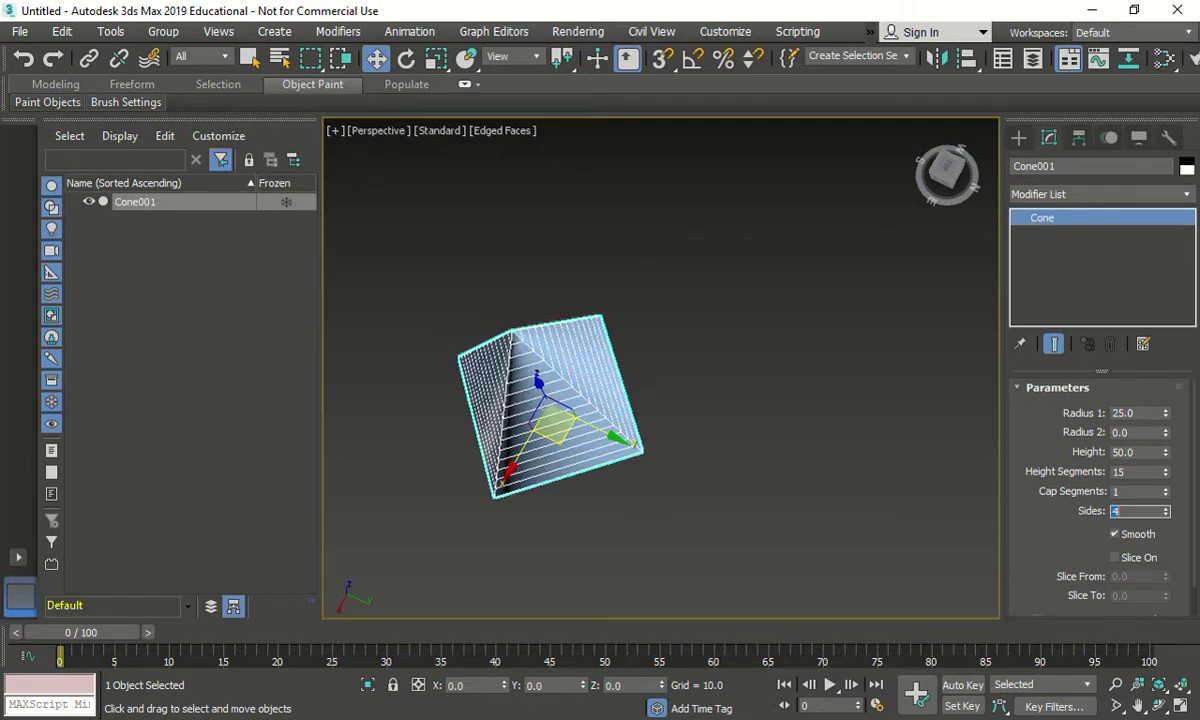
middle_click_drag(620, 470, 911, 450, "alt")
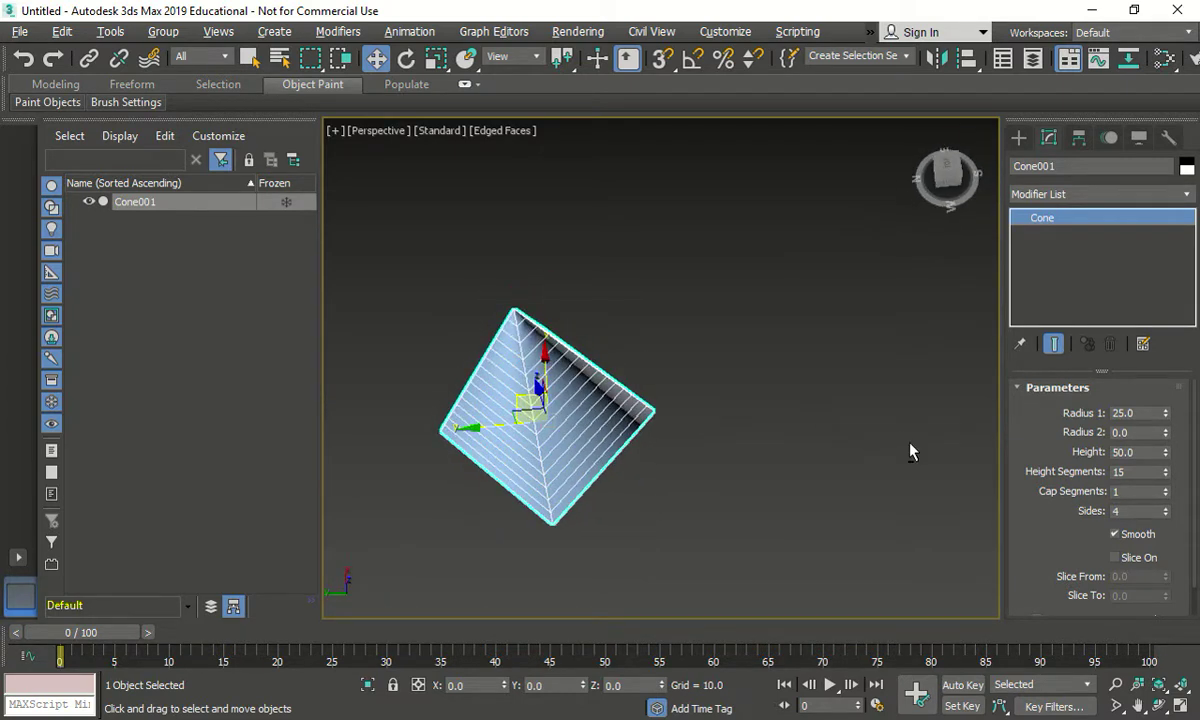
Step: Try 5 and 10 sides on the cone, and settle on 30
left_click_drag(1140, 511, 980, 517)
type("5")
key("Return")
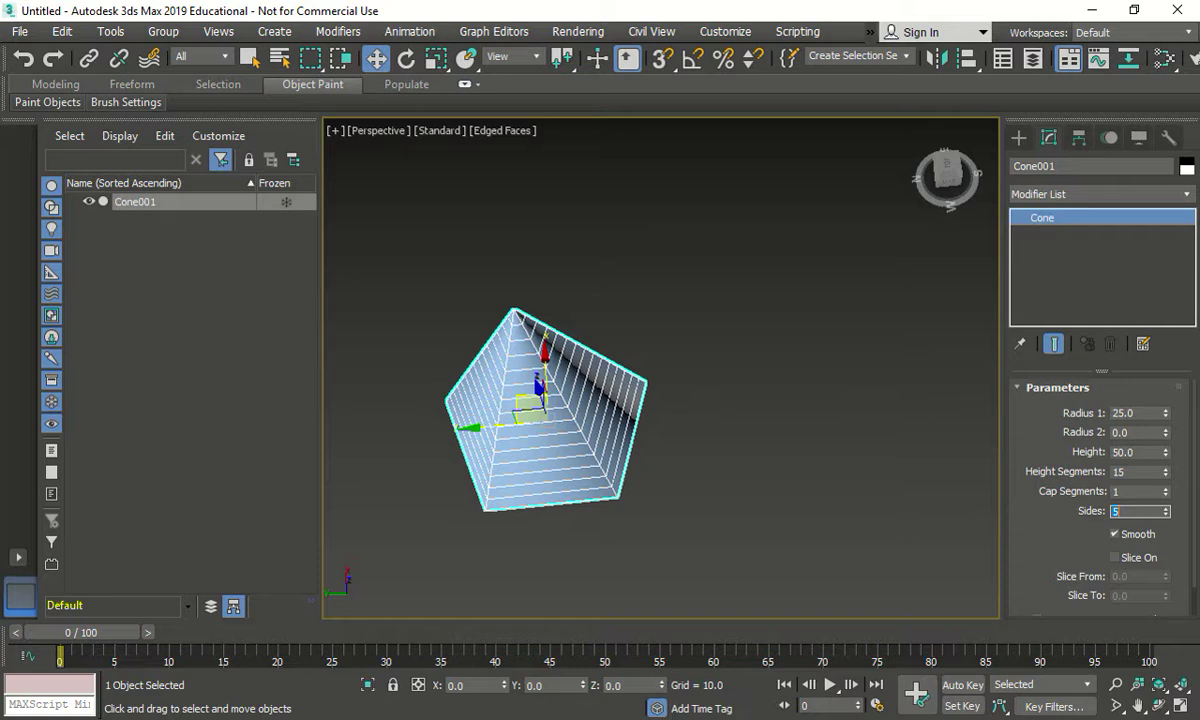
type("10")
key("Return")
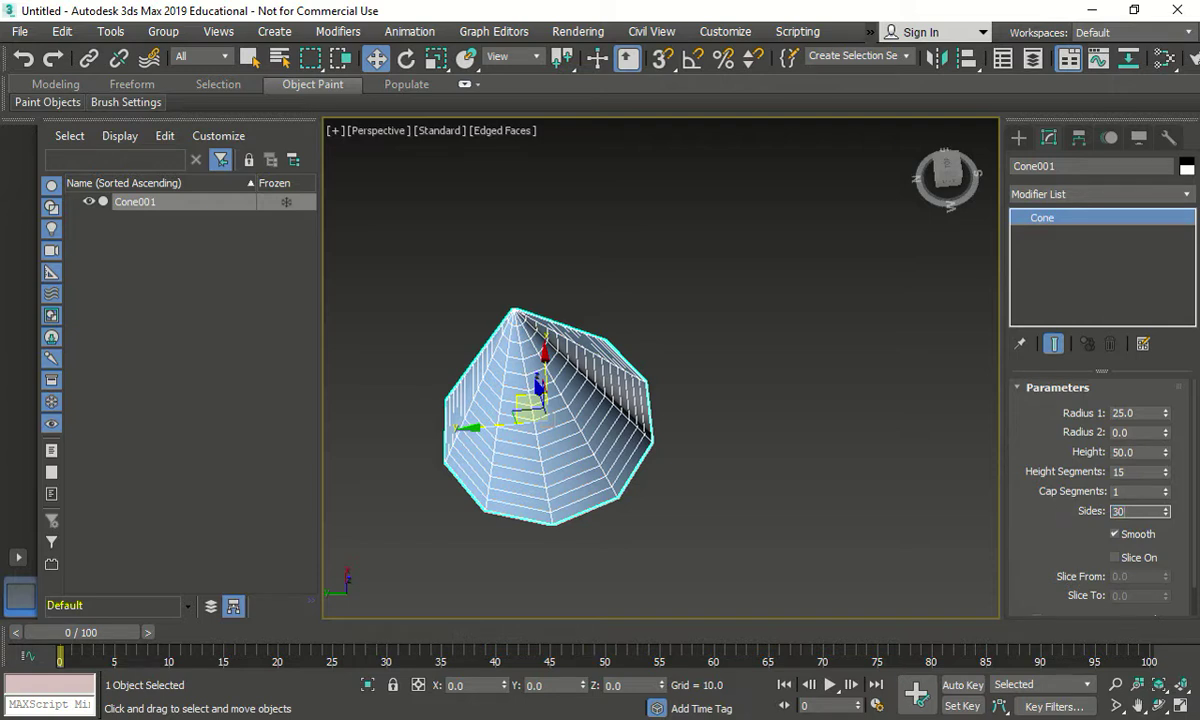
type("30")
key("Return")
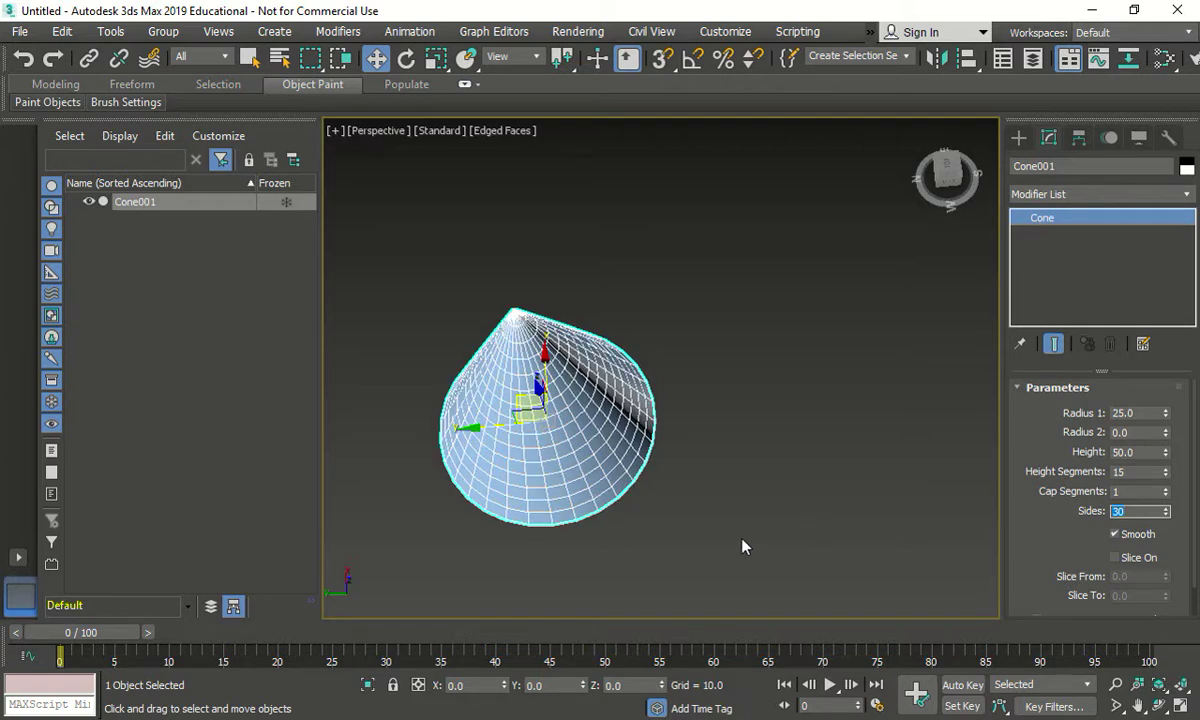
middle_click_drag(740, 548, 482, 490, "alt")
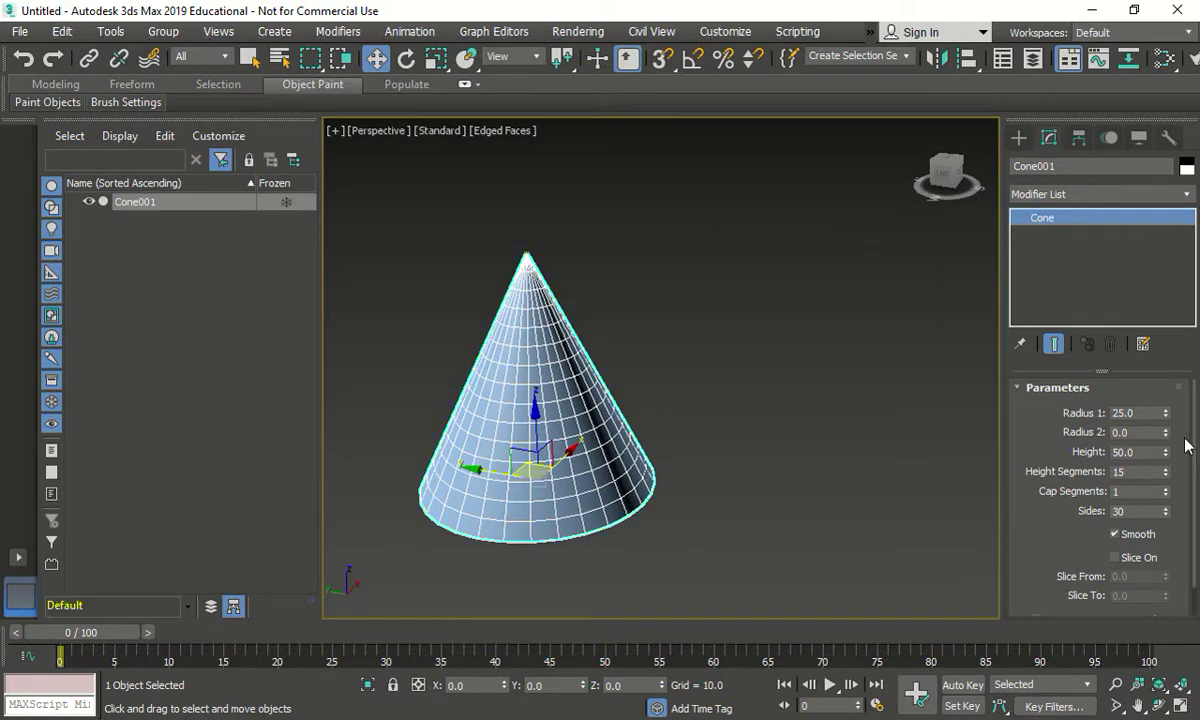
left_click(1021, 138)
left_click(1136, 251)
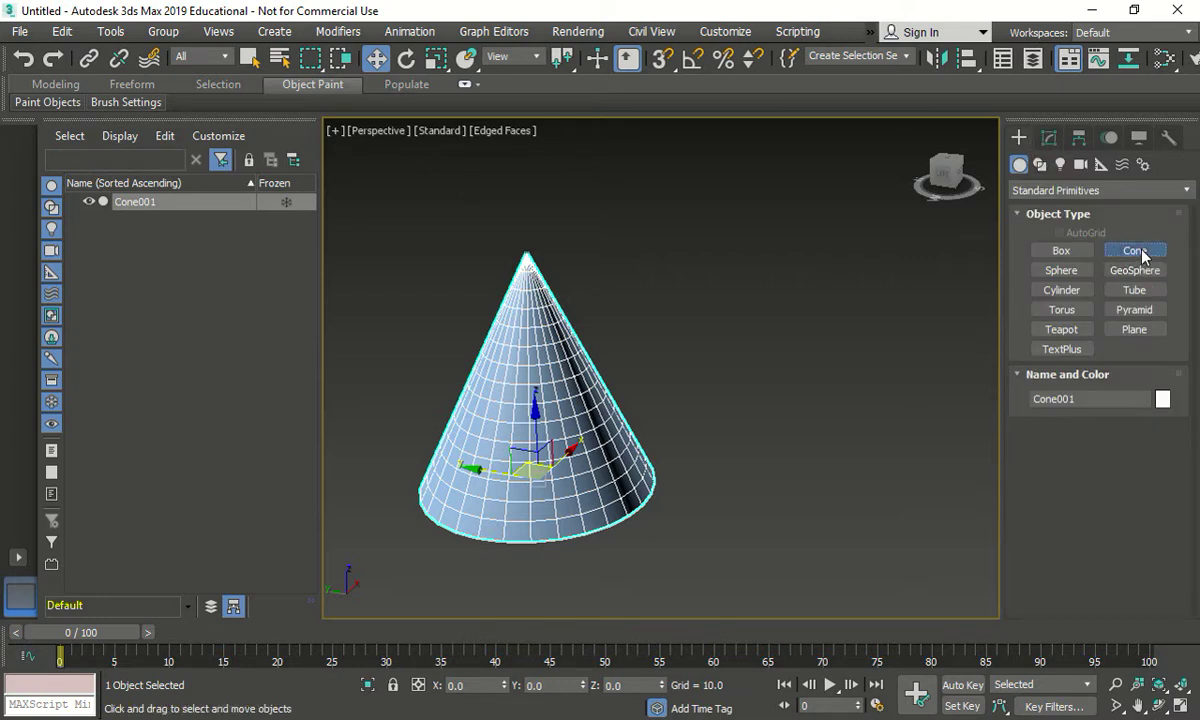
scroll(1192, 500, "down", 3)
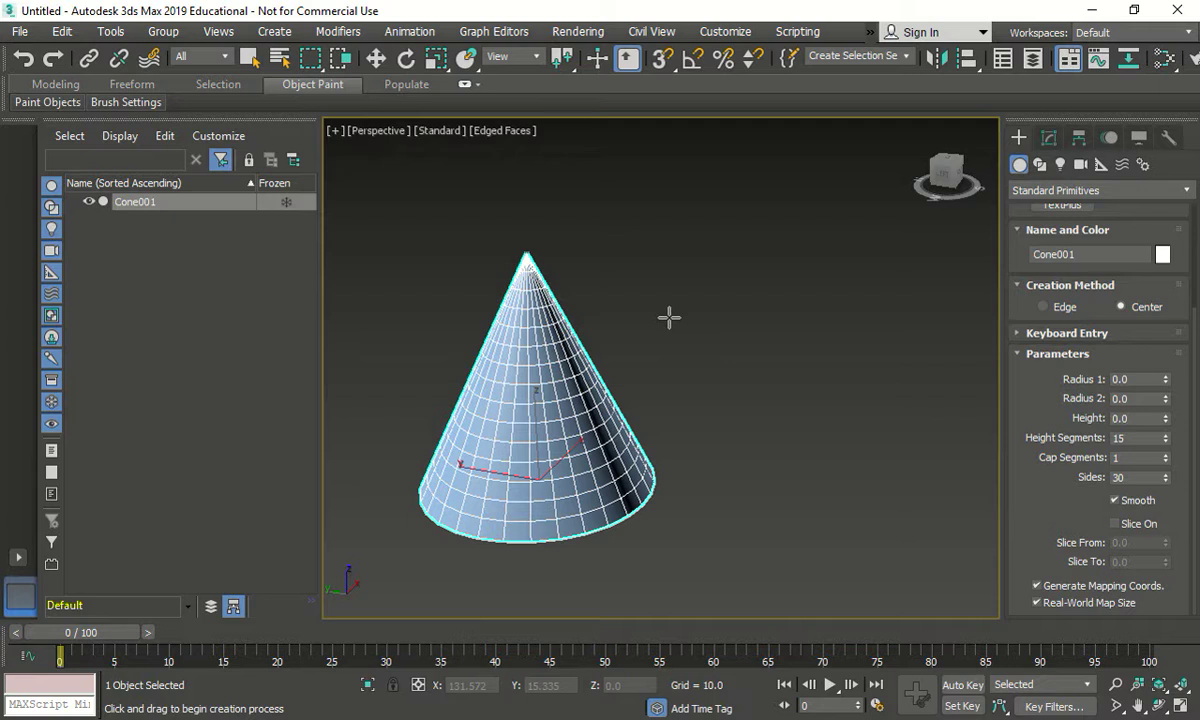
left_click_drag(1138, 438, 1078, 432)
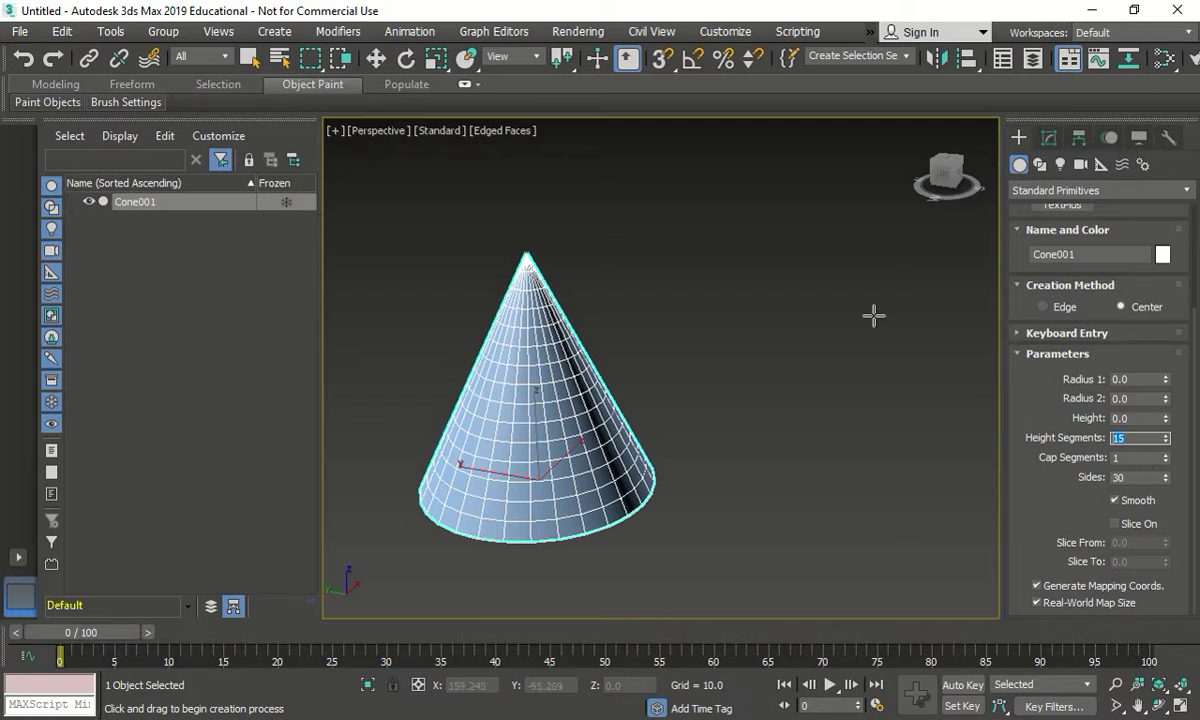
middle_click_drag(657, 485, 665, 311)
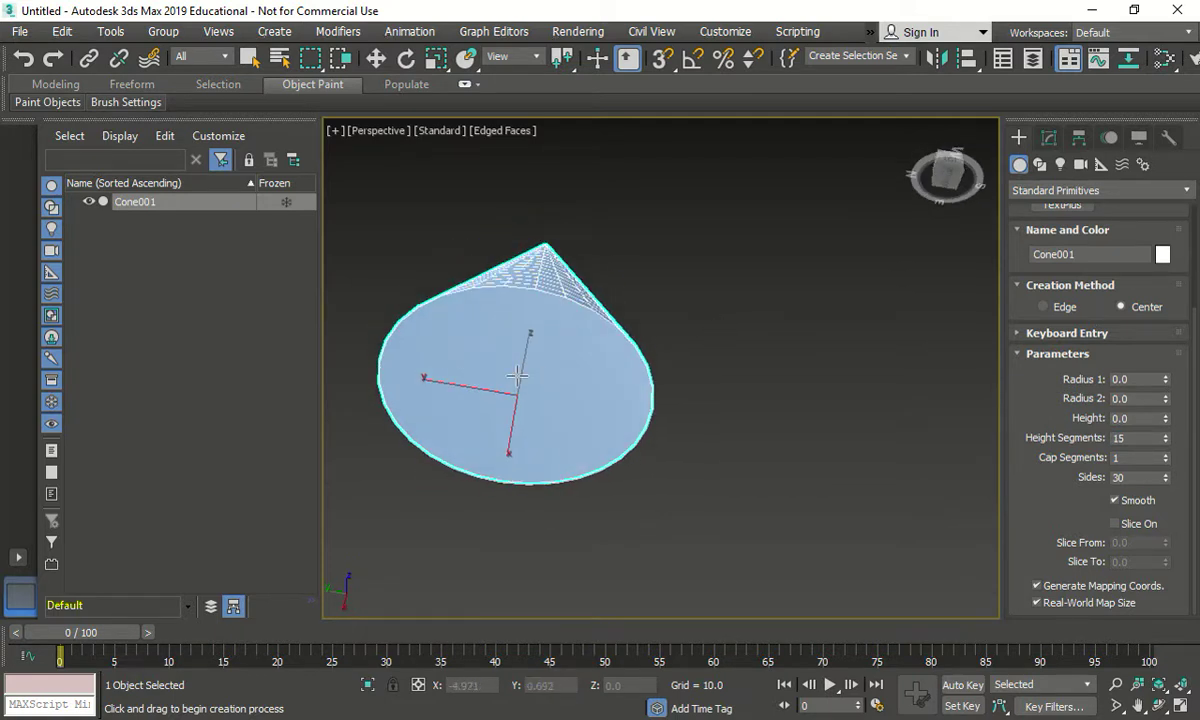
left_click_drag(1136, 459, 1085, 459)
type("3")
left_click(1143, 437)
left_click_drag(726, 319, 729, 320)
left_click(729, 321)
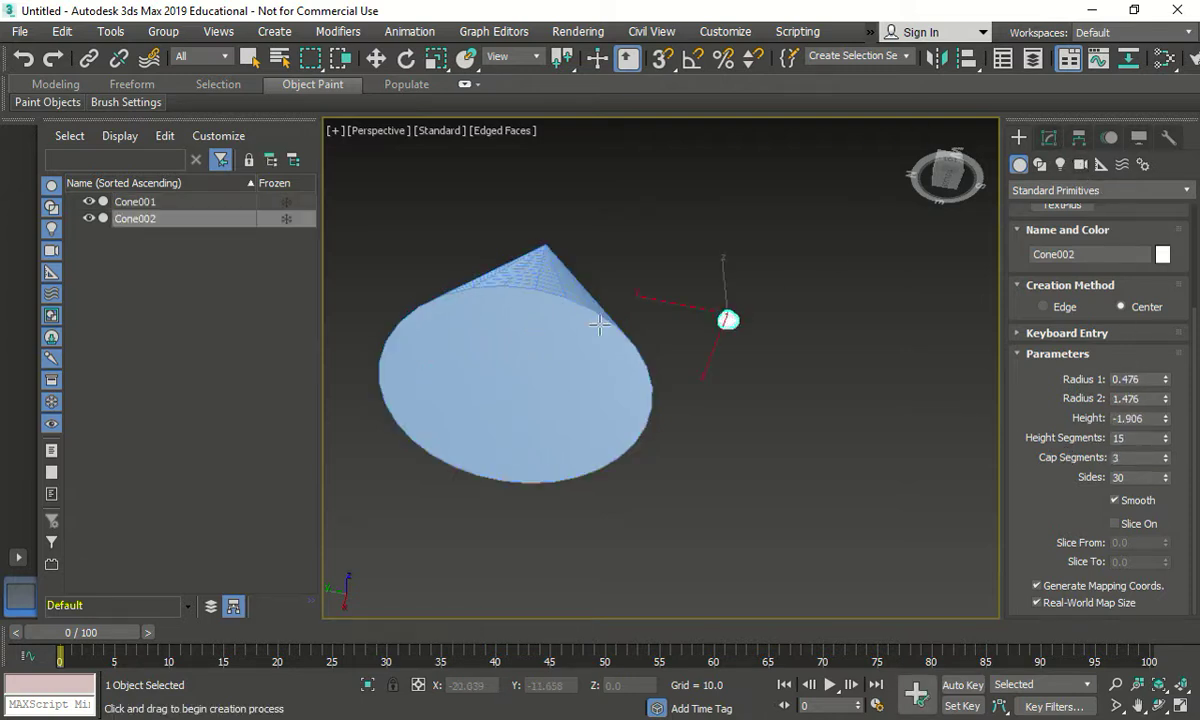
right_click(641, 289)
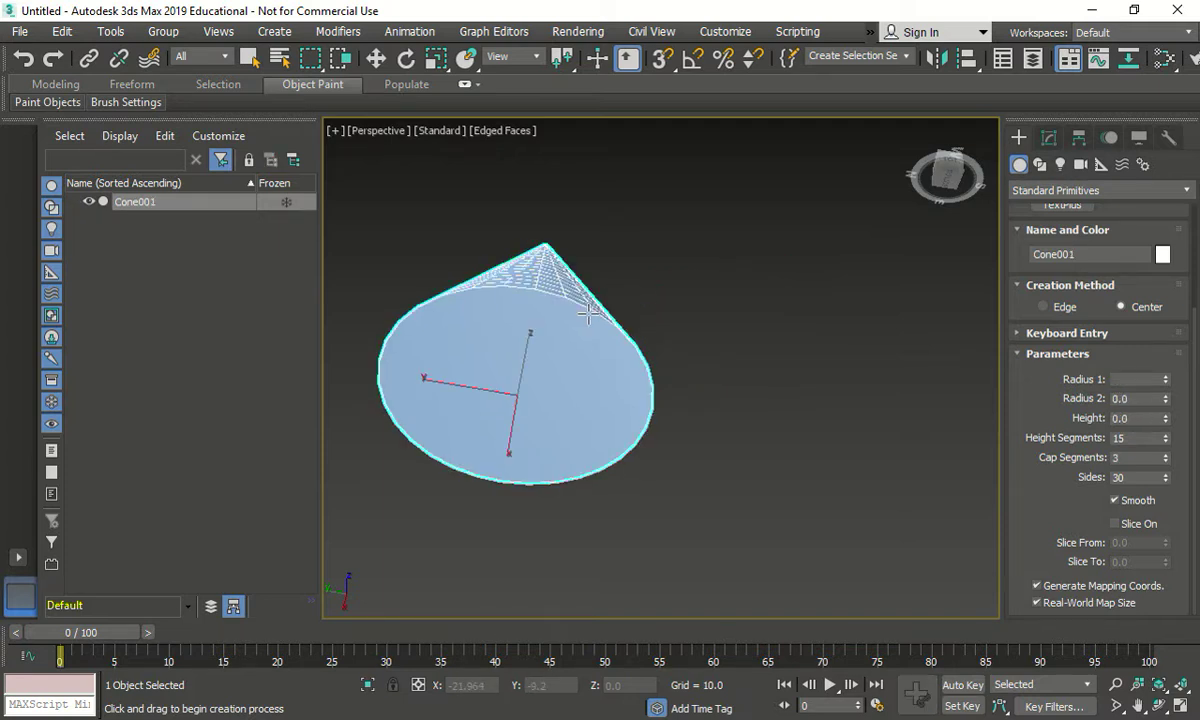
Step: Modify the existing cone's Cap Segments to 3, and return the value to 1
left_click(1048, 137)
double_click(1130, 492)
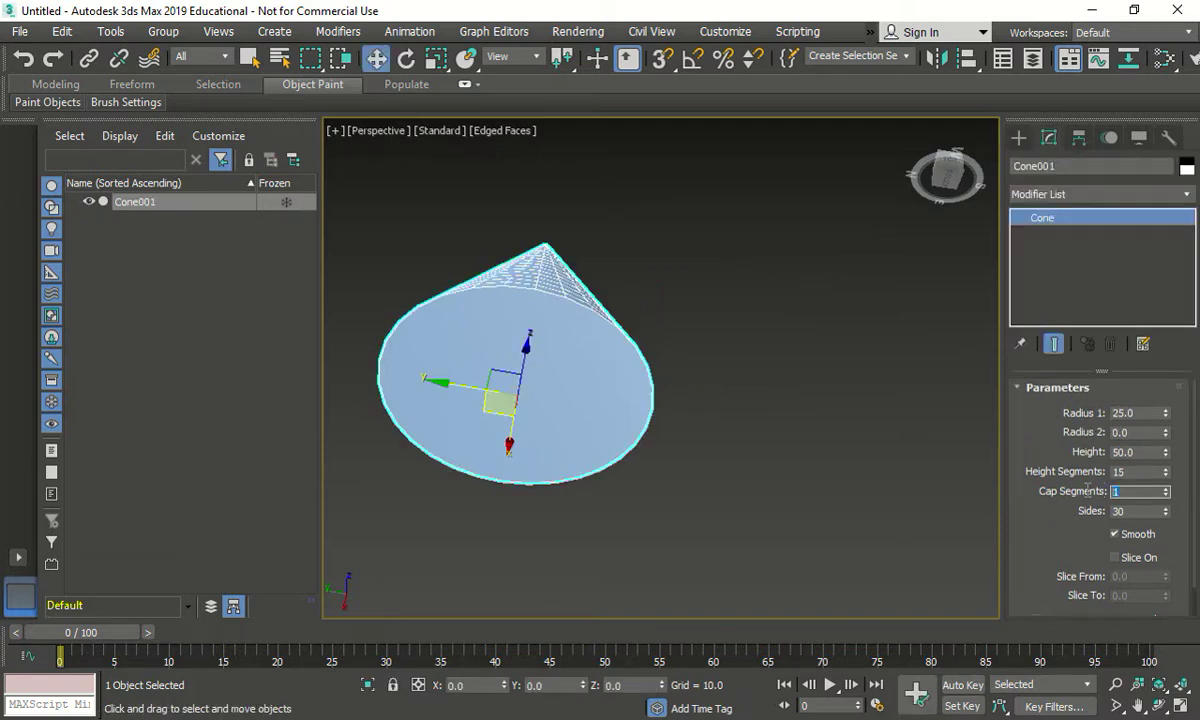
type("3")
key("Return")
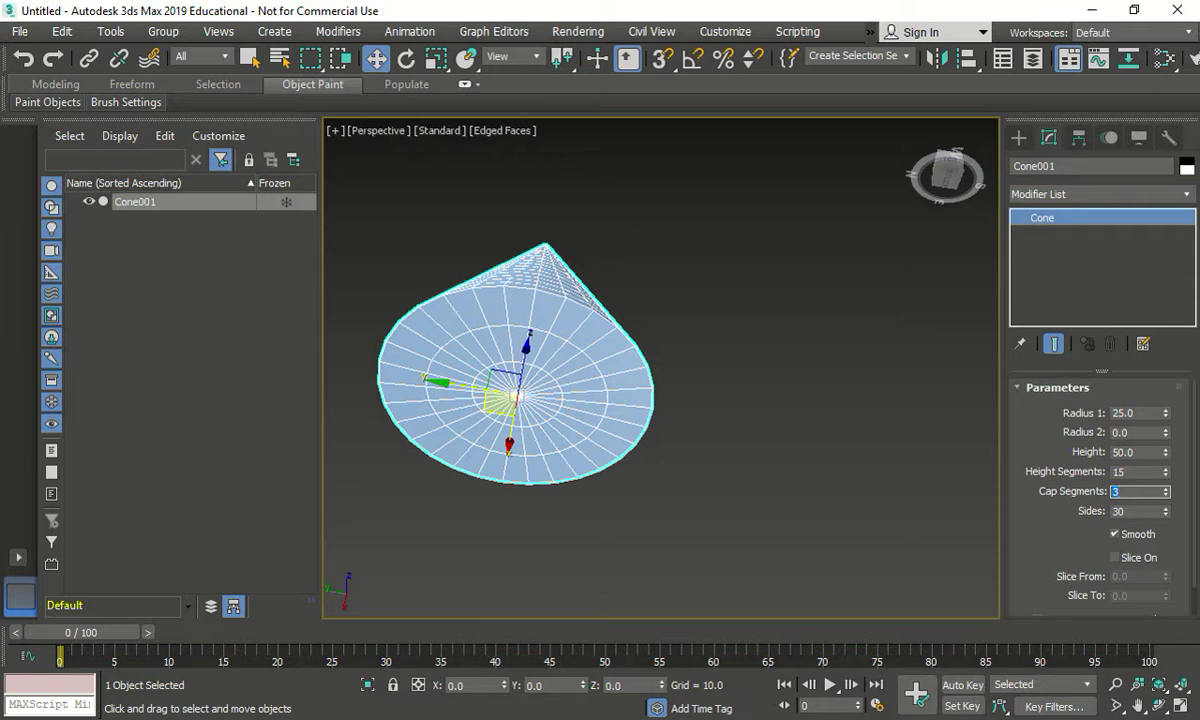
type("1")
key("Return")
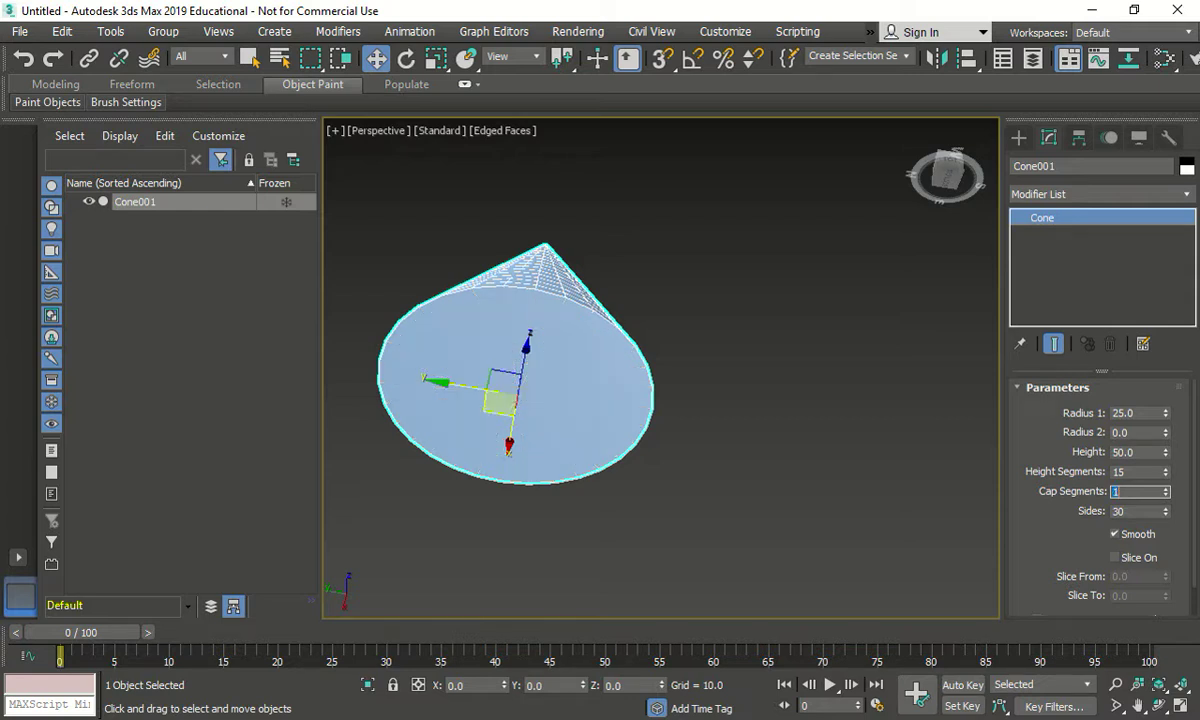
Step: Try Cap Segments values of 2, 3 and 5 on the cone, and inspect its base and apex
type("2")
key("Return")
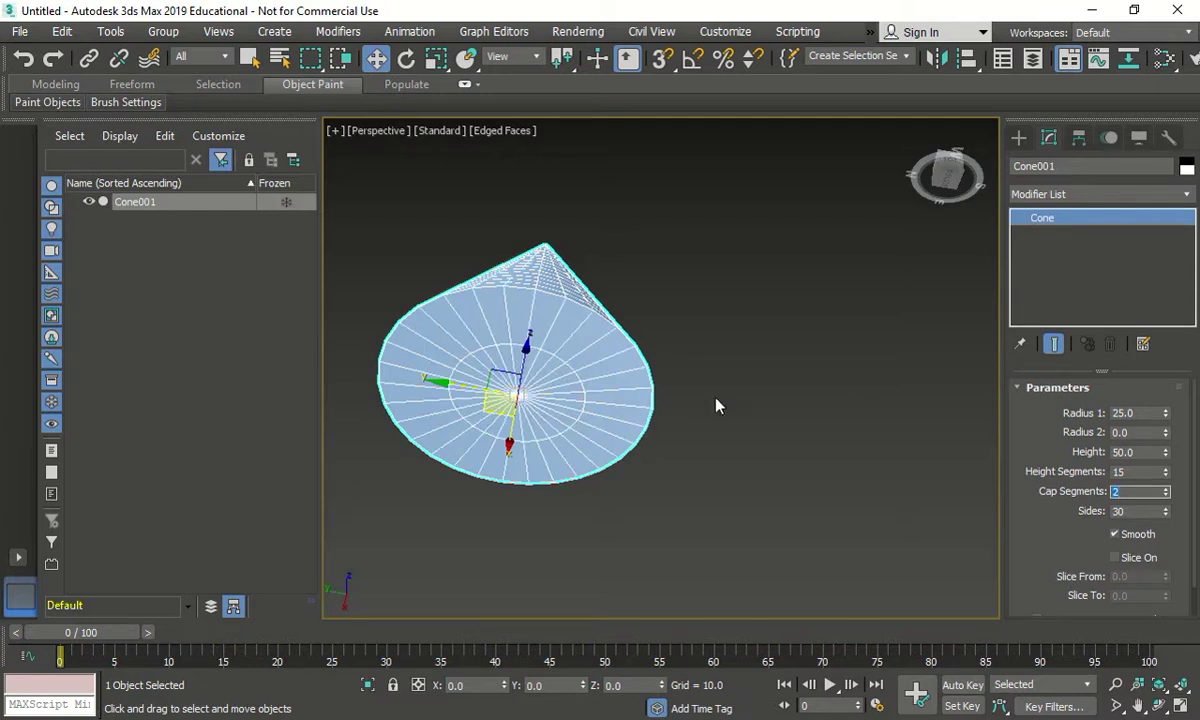
type("3")
key("Return")
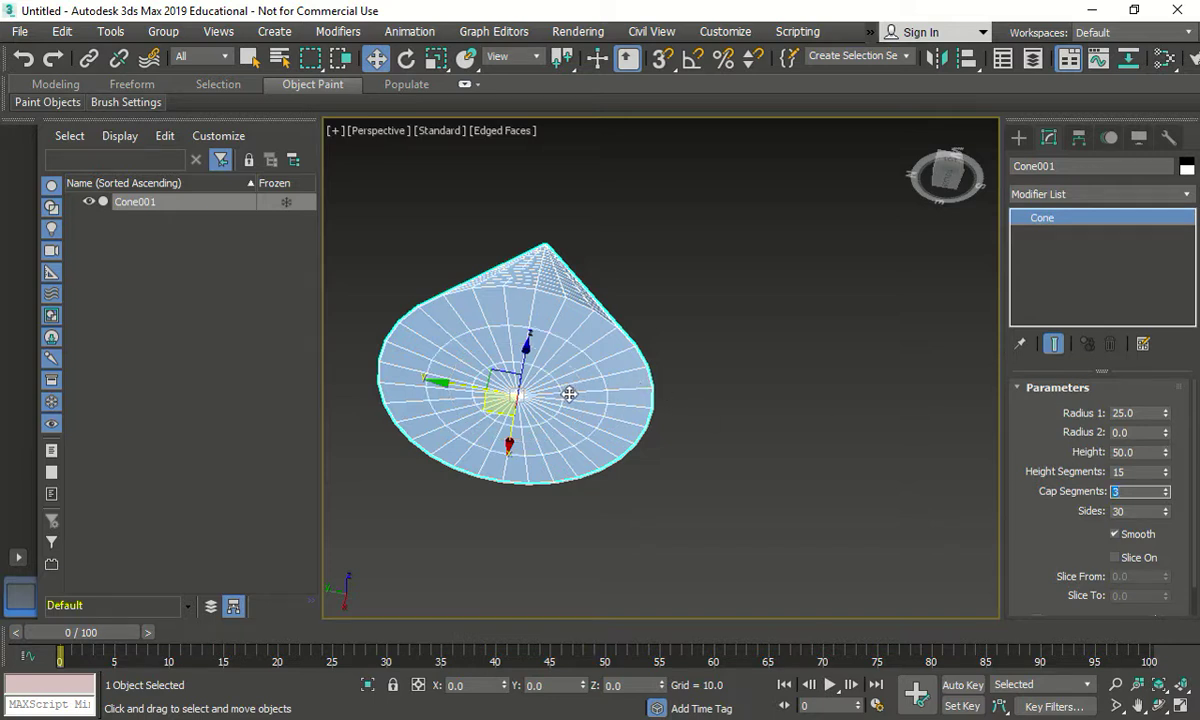
type("5")
key("Return")
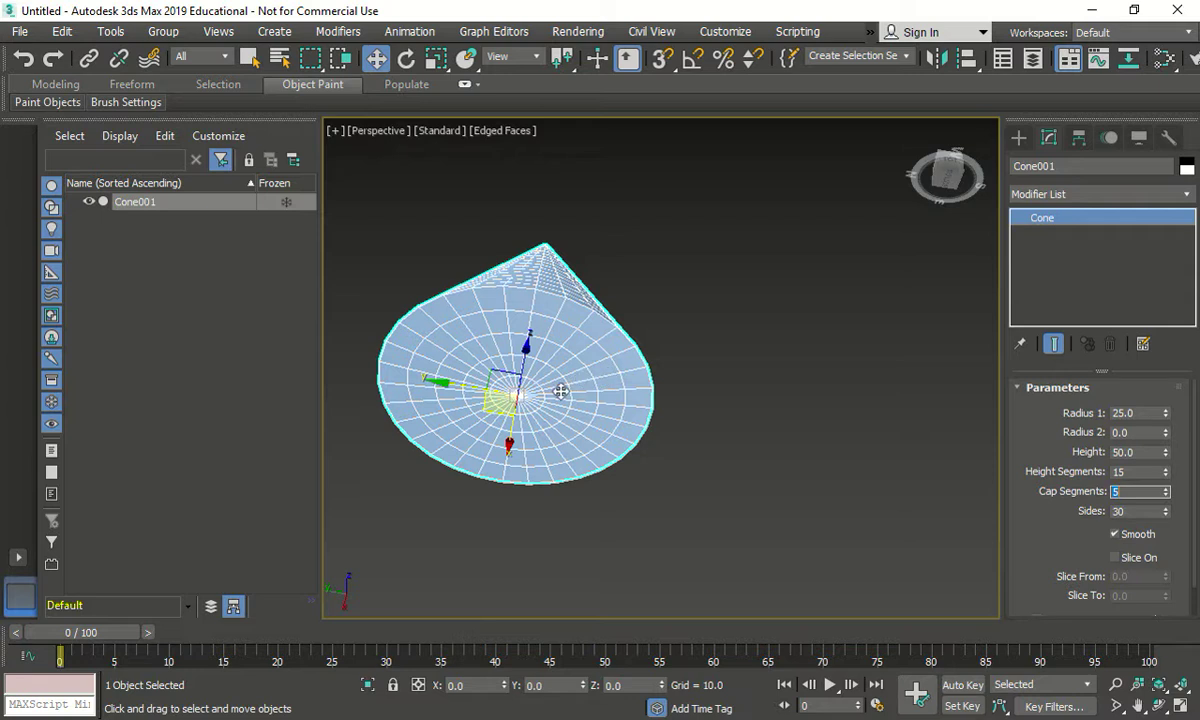
middle_click_drag(600, 316, 522, 464)
scroll(500, 282, "up", 2)
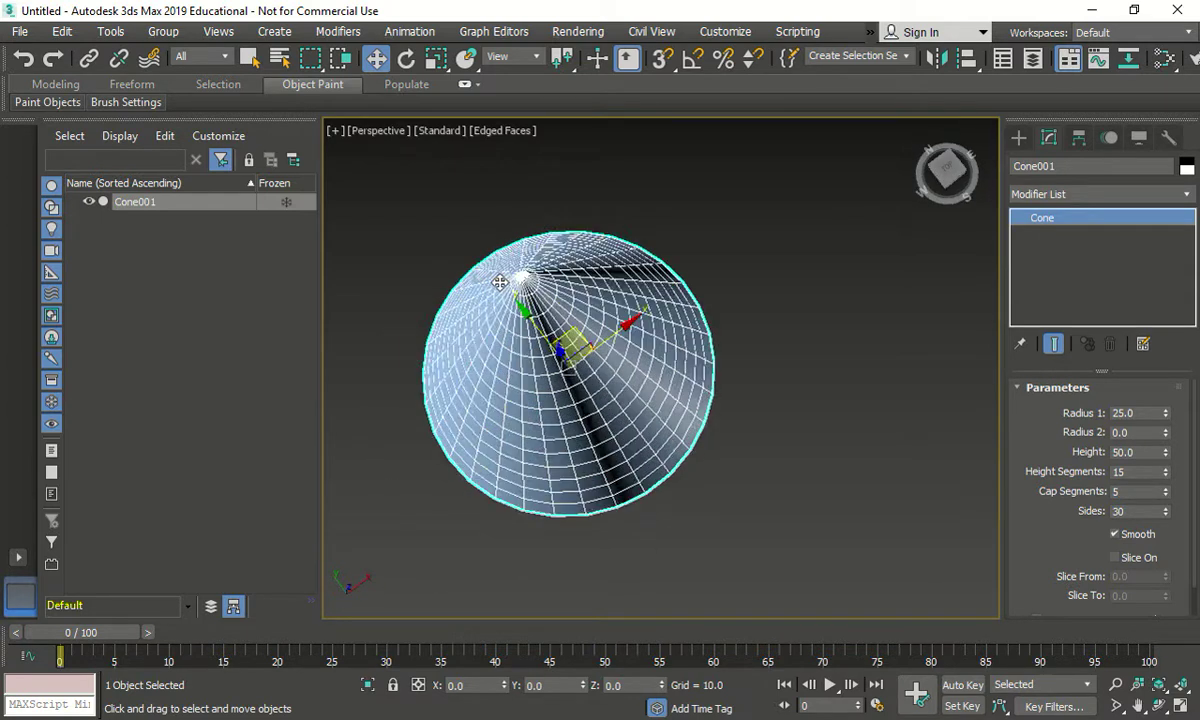
scroll(500, 282, "up", 8)
scroll(726, 359, "down", 4)
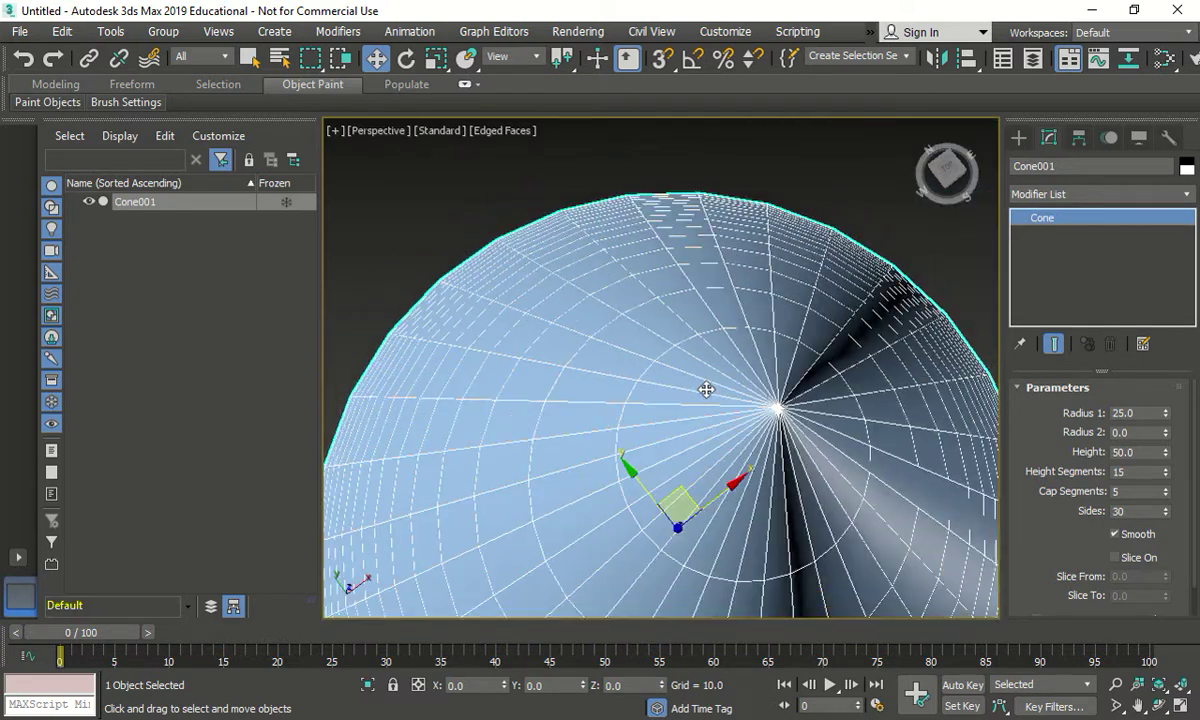
scroll(790, 490, "down", 8)
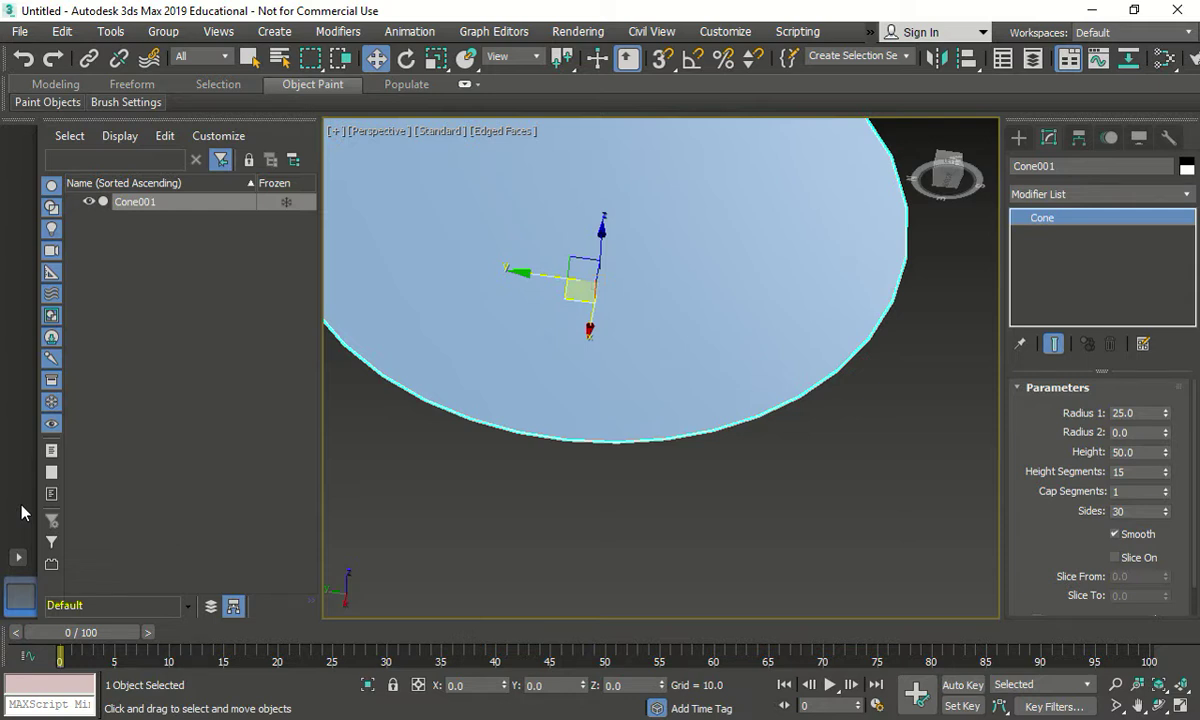
Step: Turn off the cone's Smooth option to compare the shading of its side faces, and turn it back on
left_click(1108, 533)
scroll(825, 420, "down", 5)
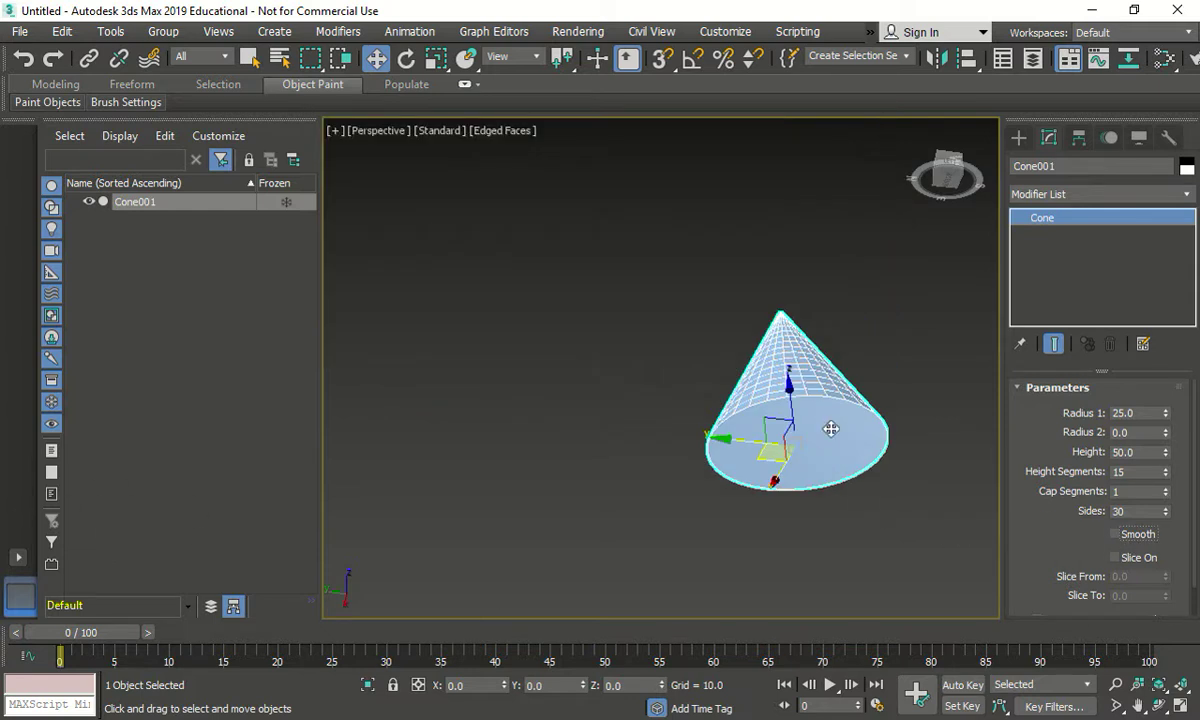
middle_click_drag(819, 390, 725, 515, "alt")
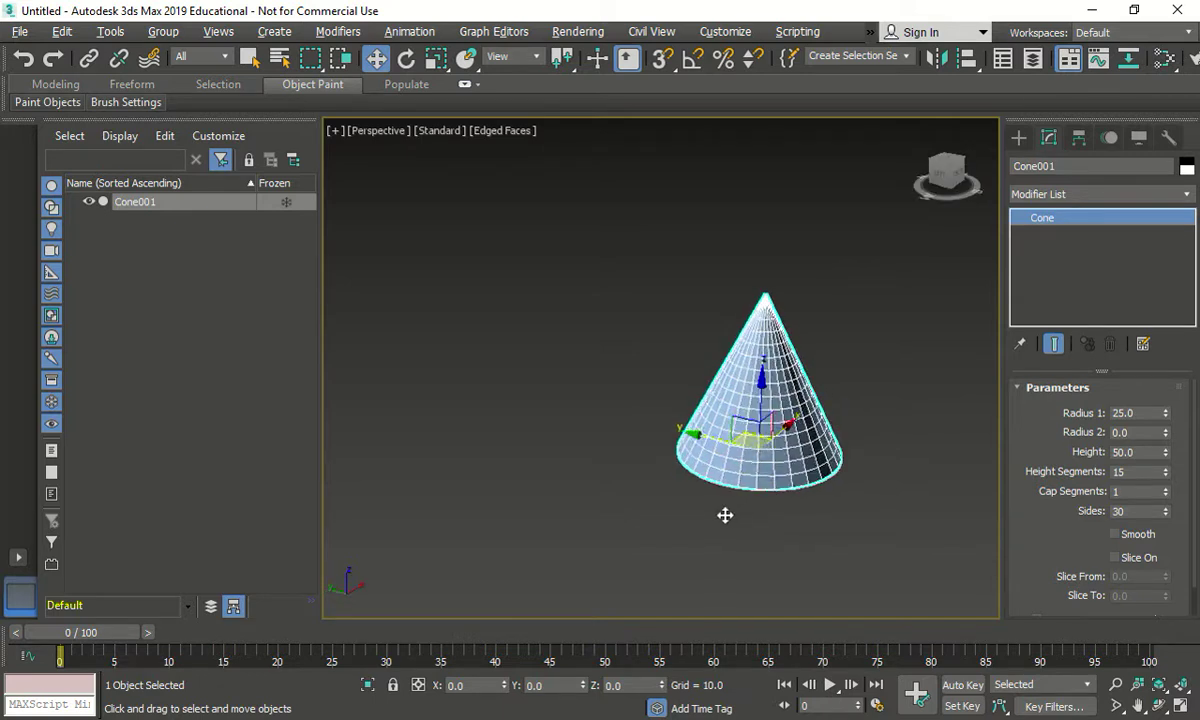
left_click(1115, 534)
left_click(1115, 534)
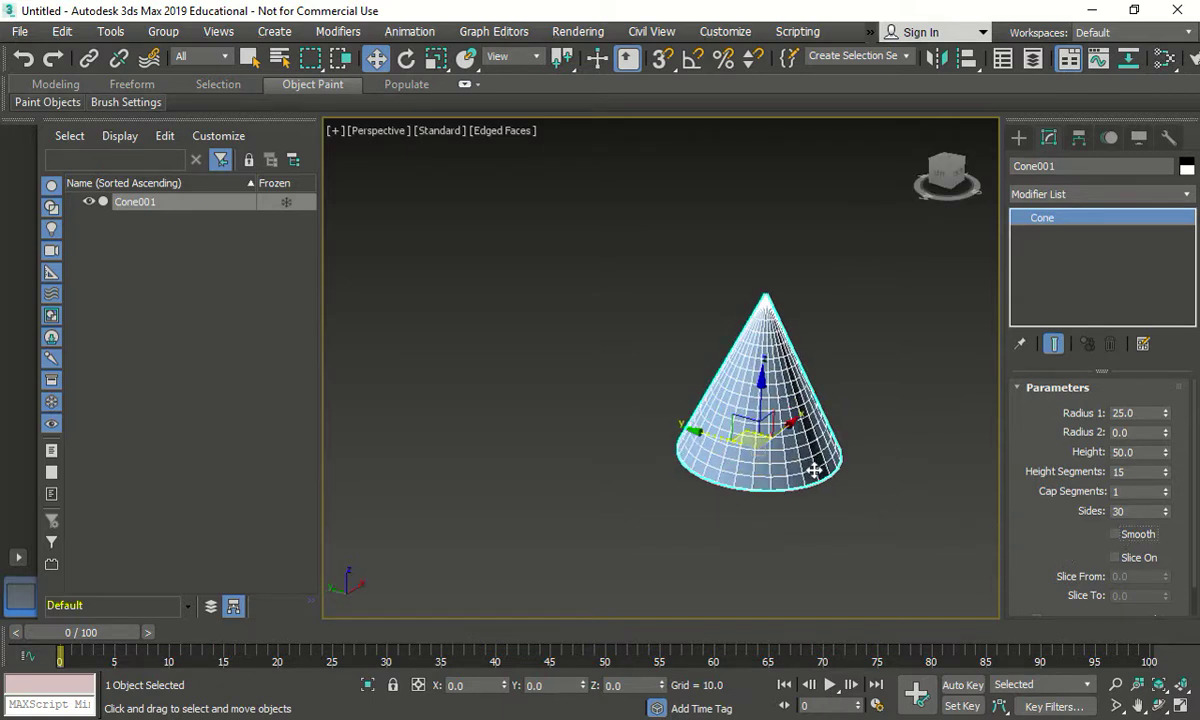
scroll(811, 470, "up", 4)
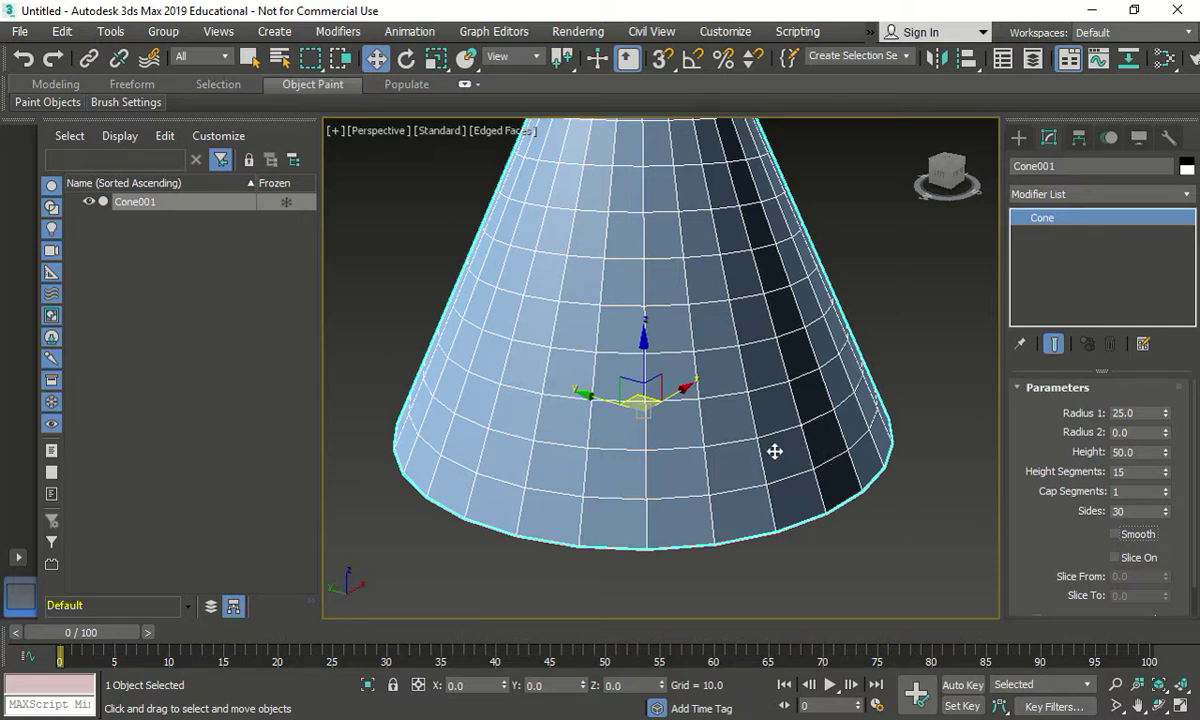
left_click(1115, 535)
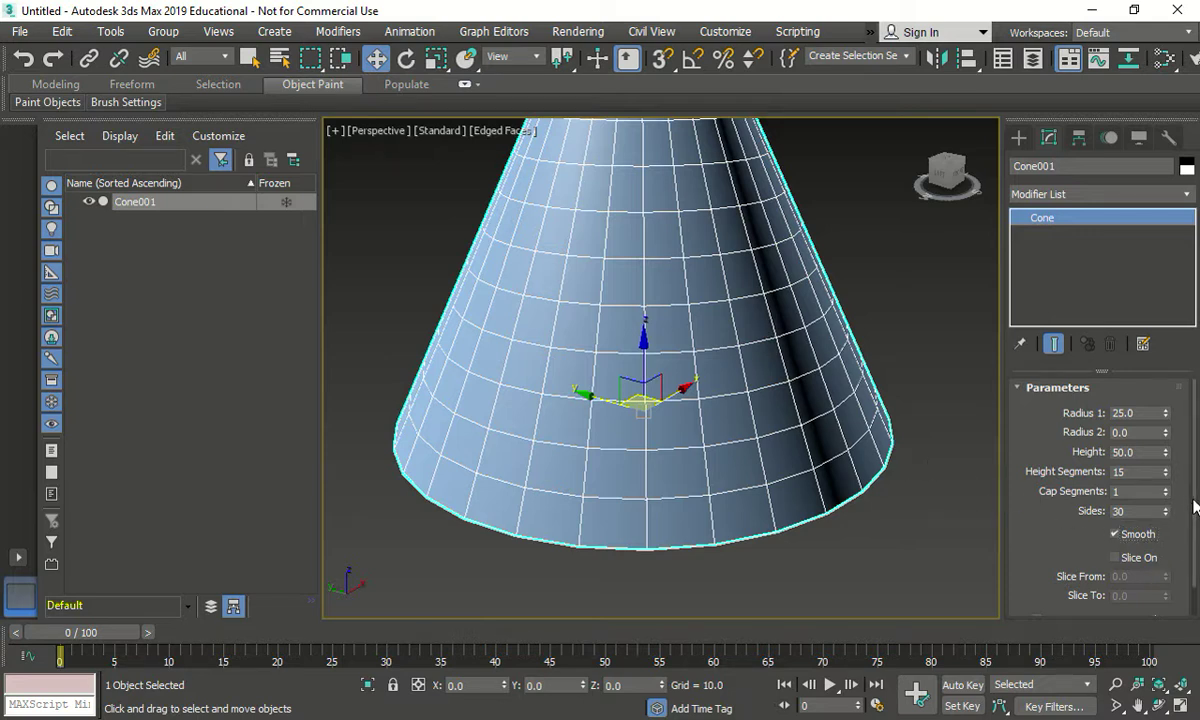
scroll(1110, 480, "down", 2)
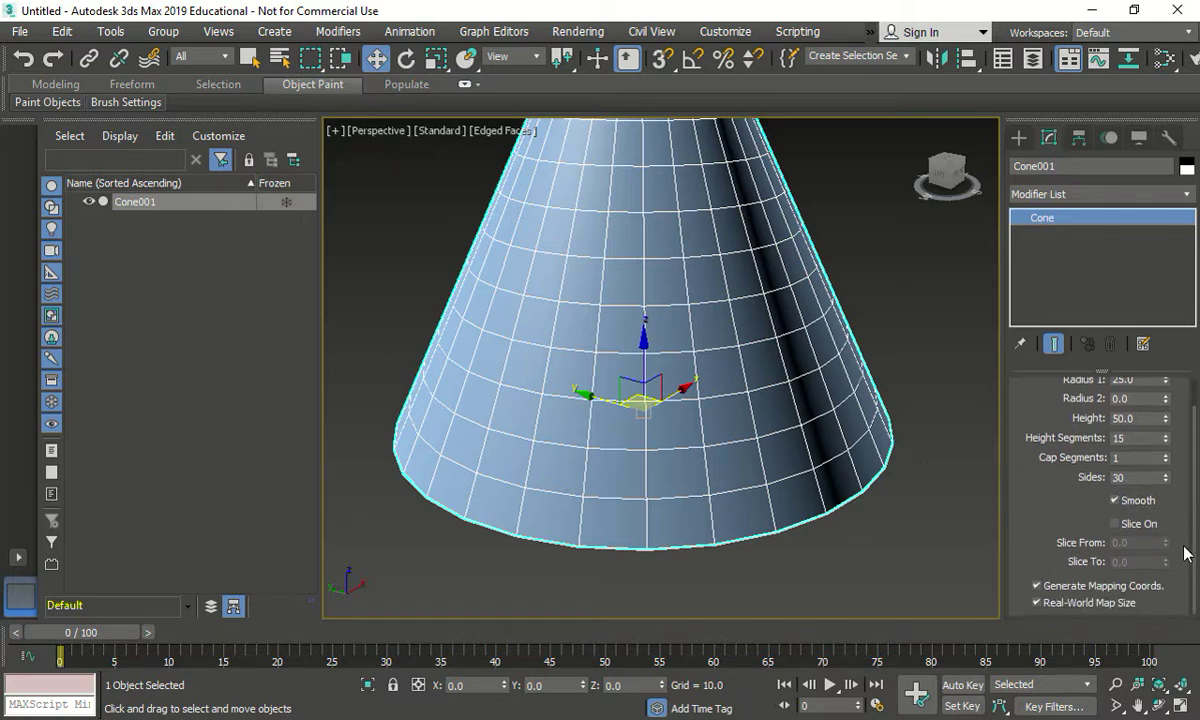
Step: Enable slicing on the cone with Slice From 0 and Slice To 180, and inspect the cut face
left_click(1115, 525)
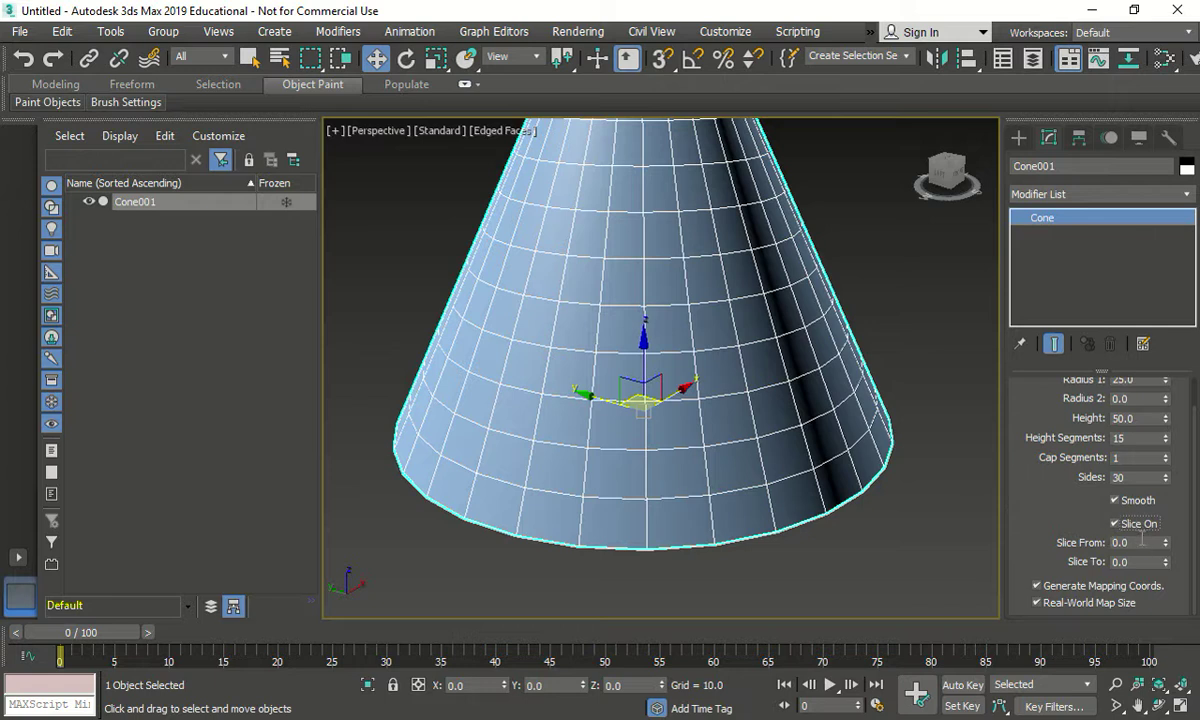
left_click_drag(1137, 542, 1090, 537)
left_click_drag(1147, 566, 1062, 556)
type("180")
key("Return")
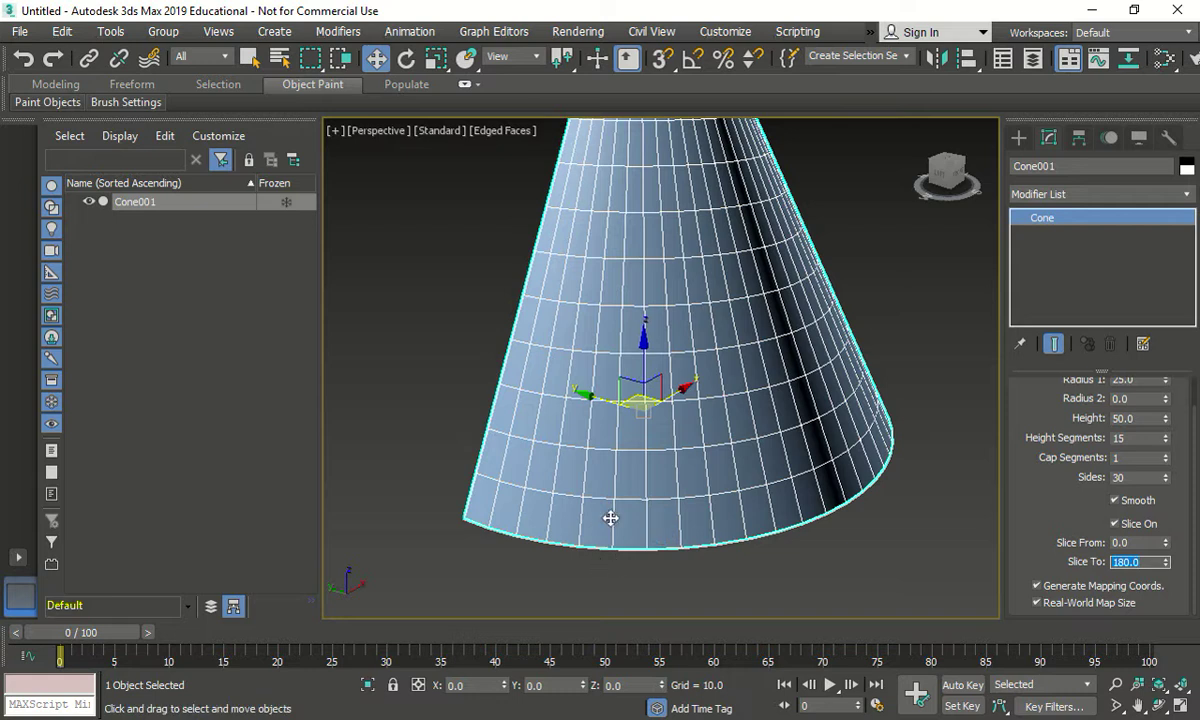
middle_click_drag(538, 490, 732, 410, "alt")
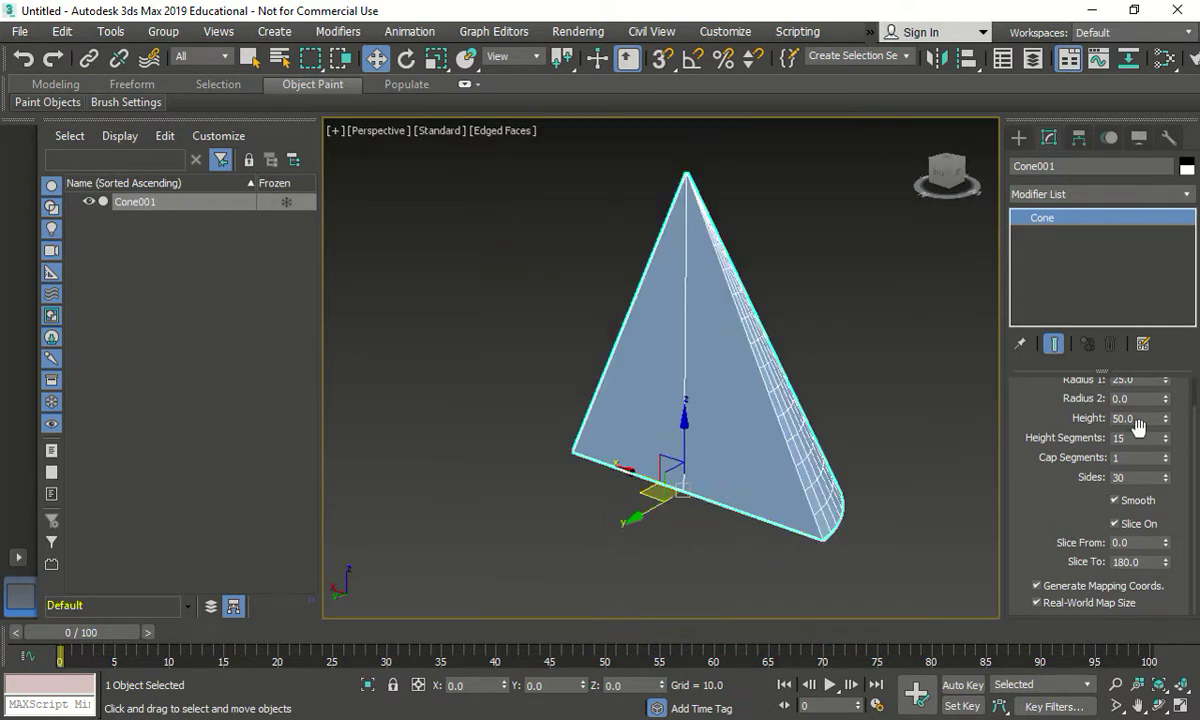
Step: Set the sliced cone's Radius 2 to 5
left_click_drag(1195, 428, 1195, 398)
left_click_drag(1138, 425, 1040, 404)
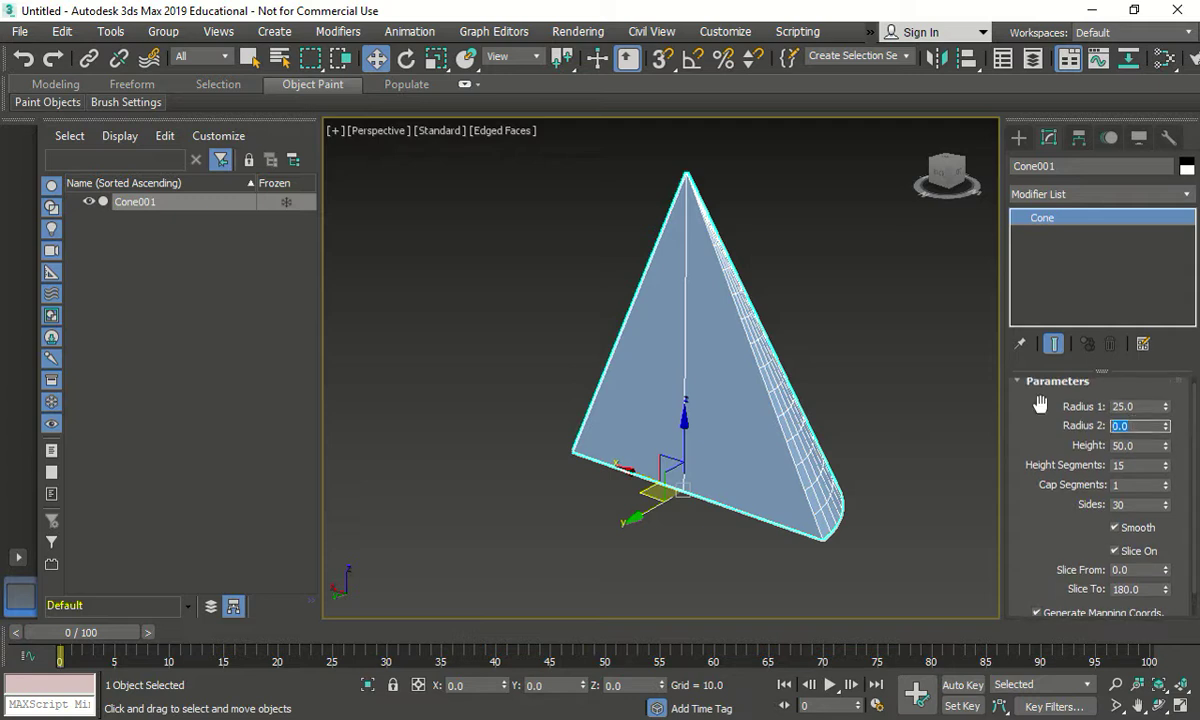
type("5")
key("Return")
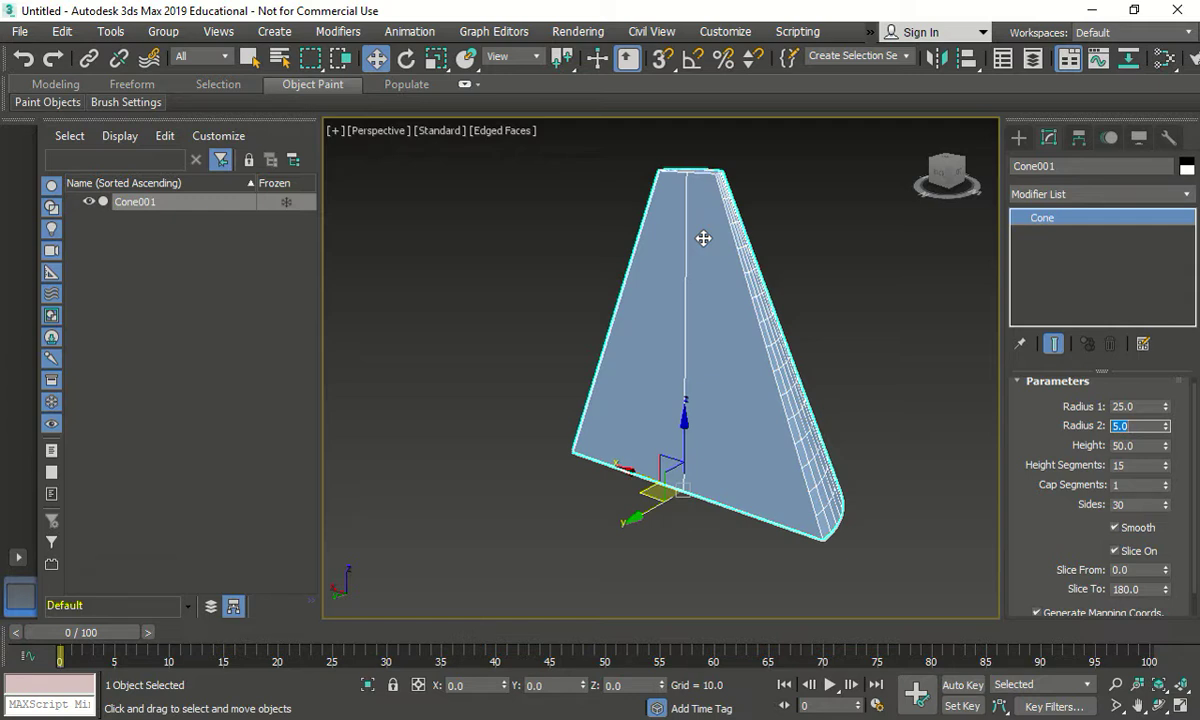
Step: Try slicing the opposite half of the cone with Slice From 180 and Slice To 0, and view it from another side
scroll(1193, 478, "down", 1)
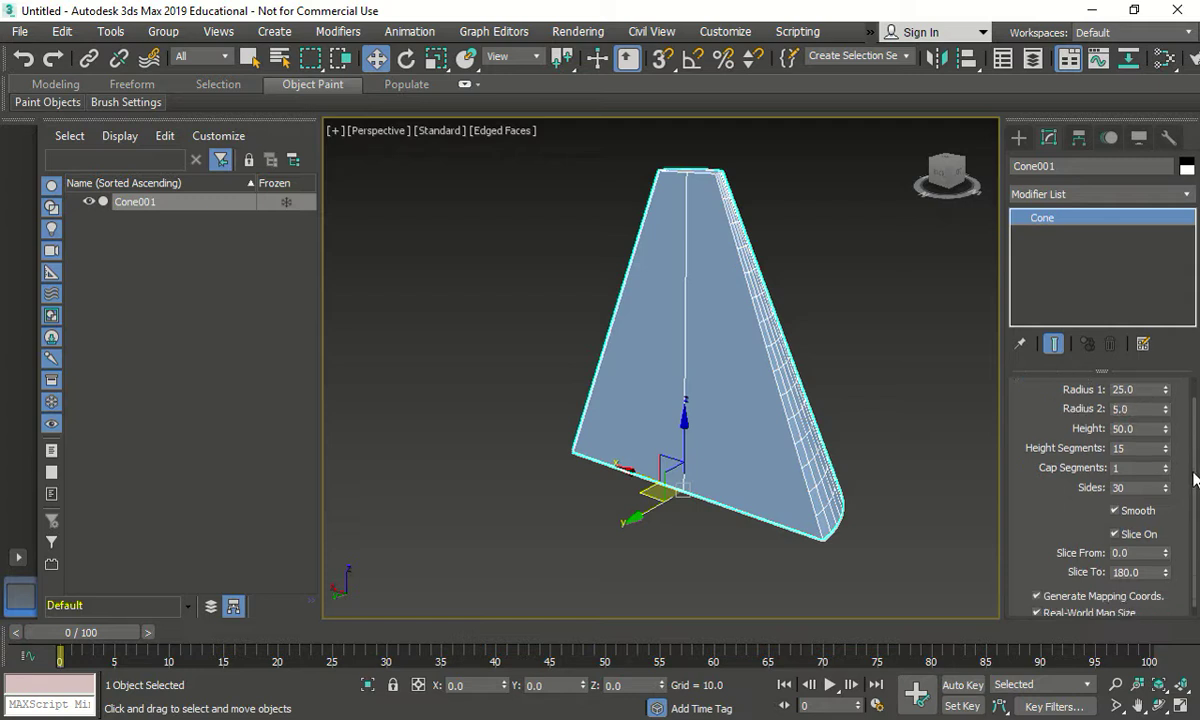
left_click_drag(1193, 478, 1193, 492)
double_click(1147, 543)
type("180")
key("Tab")
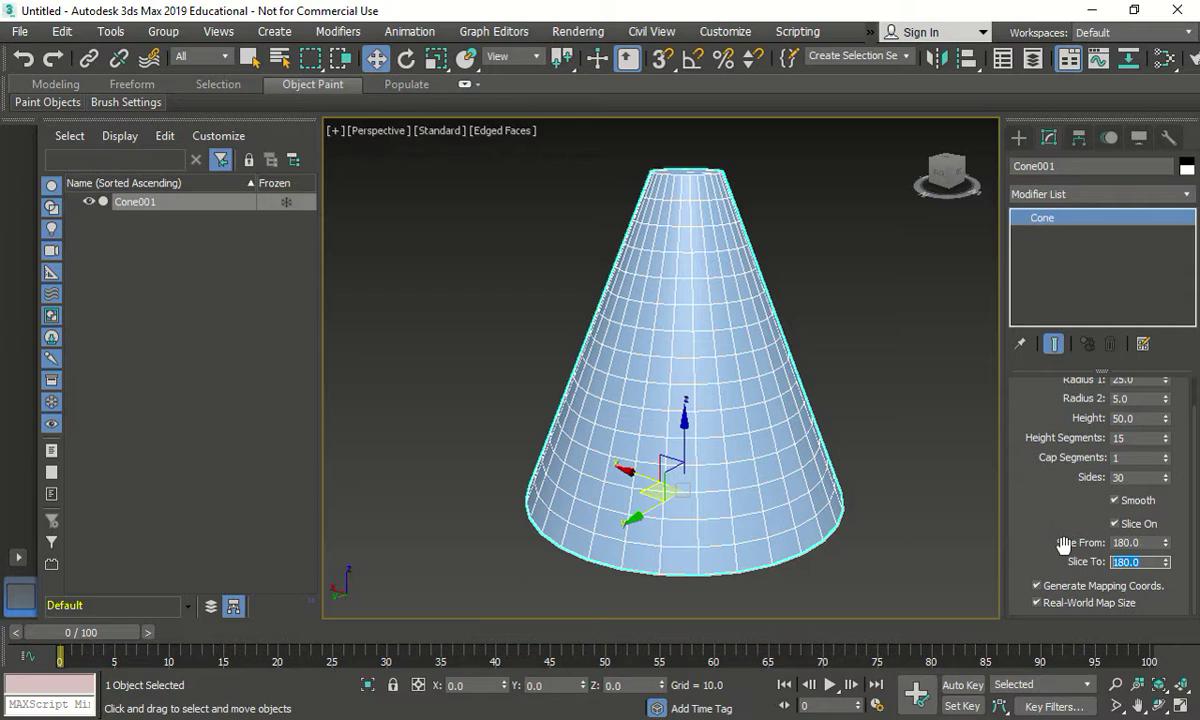
type("0")
key("Return")
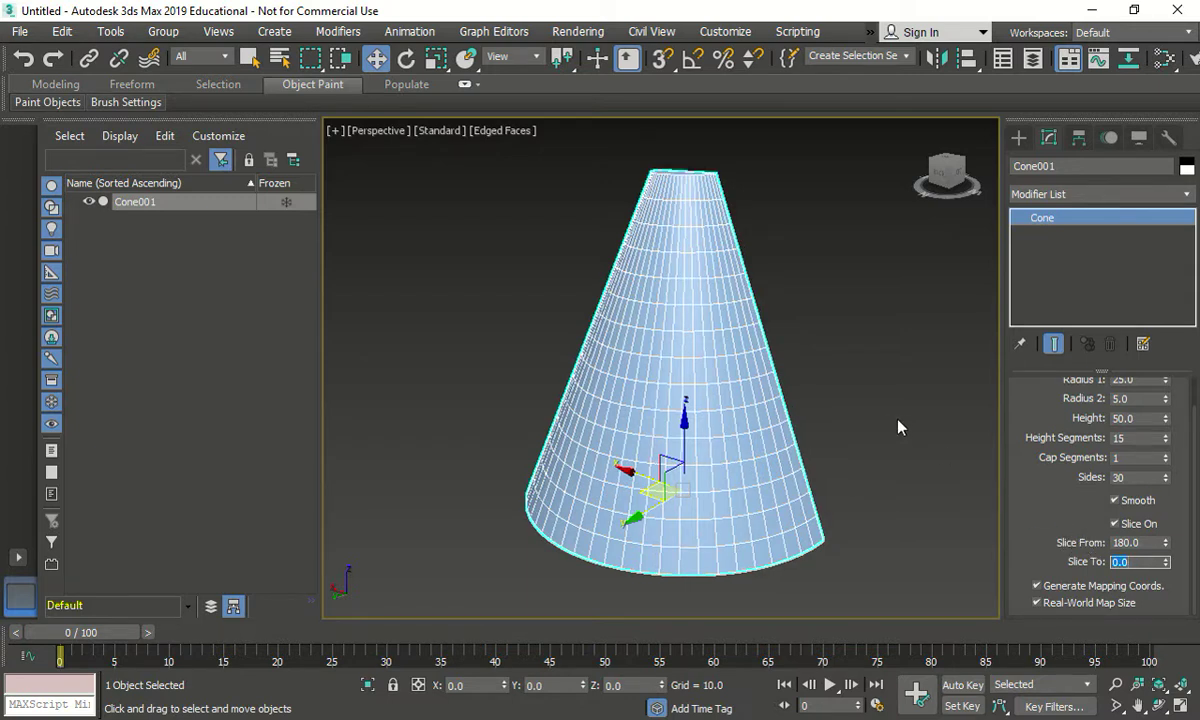
middle_click_drag(836, 402, 635, 383, "alt")
Step: Return the cone's Slice From to 0, and try 180 again to compare the full and halved shapes
double_click(1127, 542)
type("0")
key("Return")
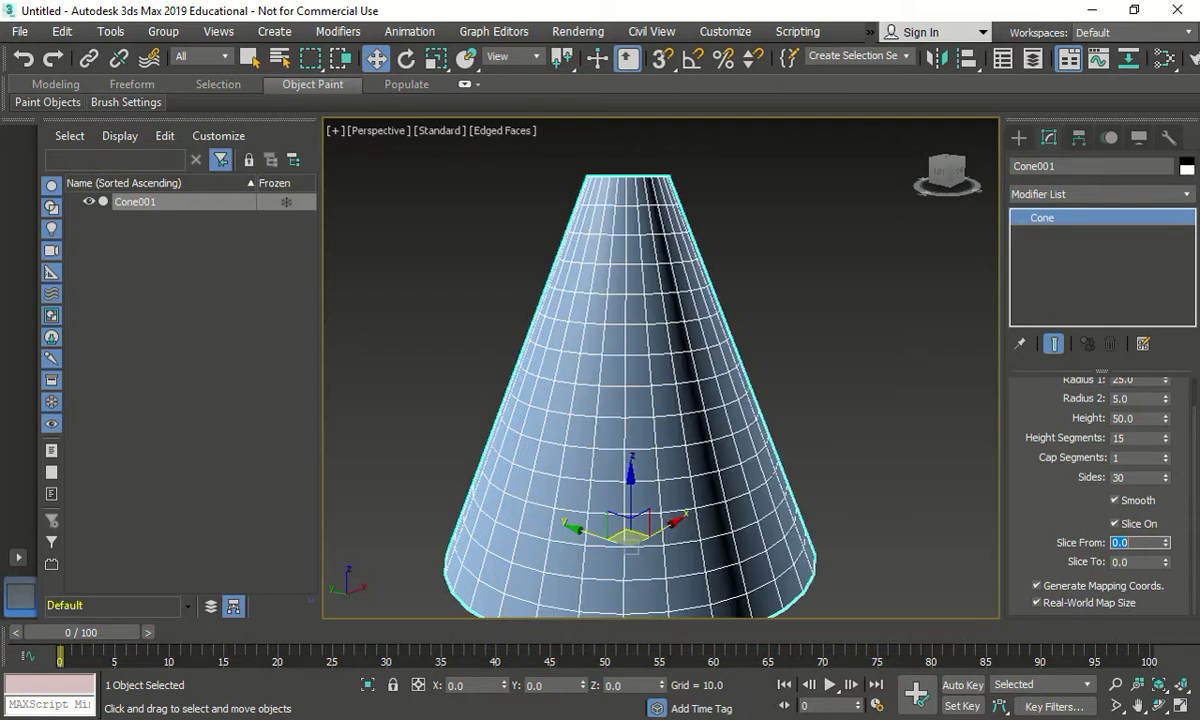
type("198")
key("Return")
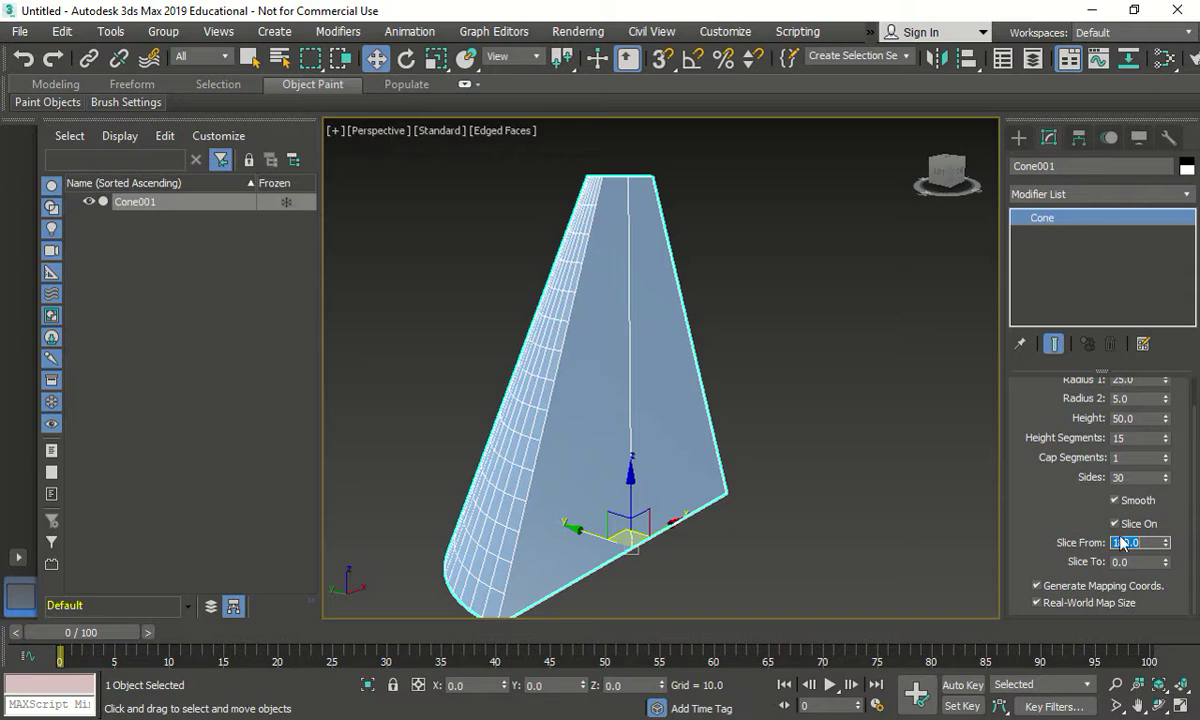
Step: Set the cone's Slice From to 0 and Slice To to 180
type("0")
key("Tab")
type("180")
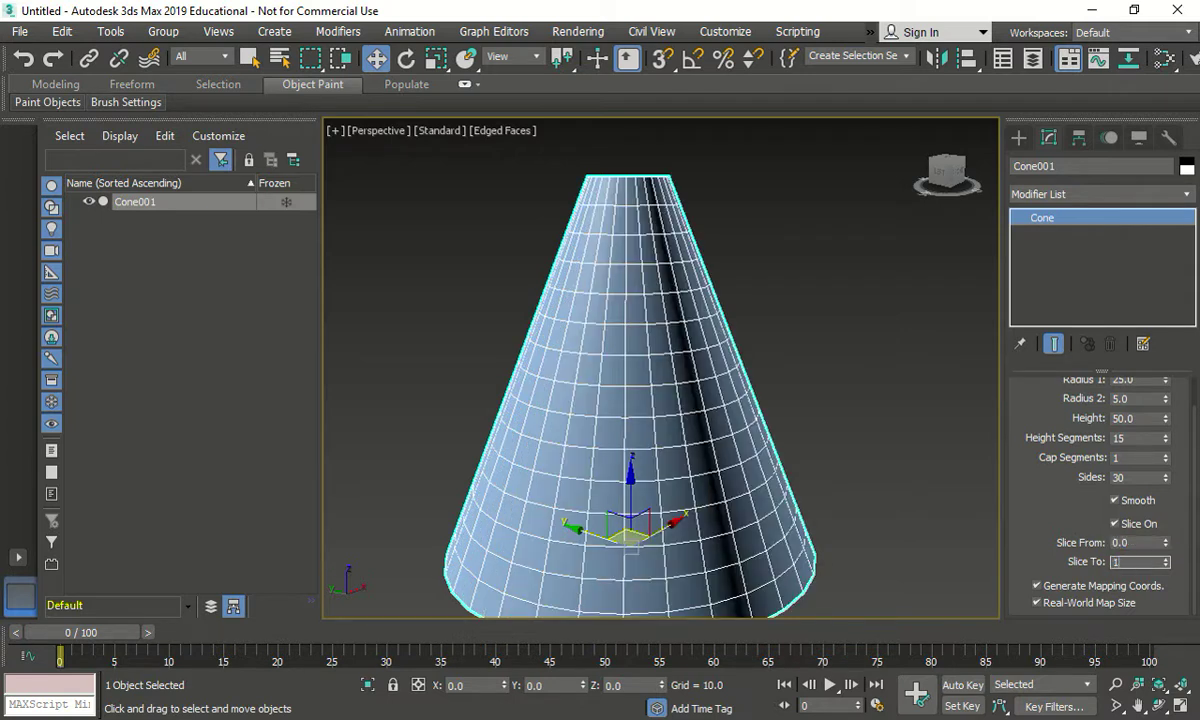
key("Return")
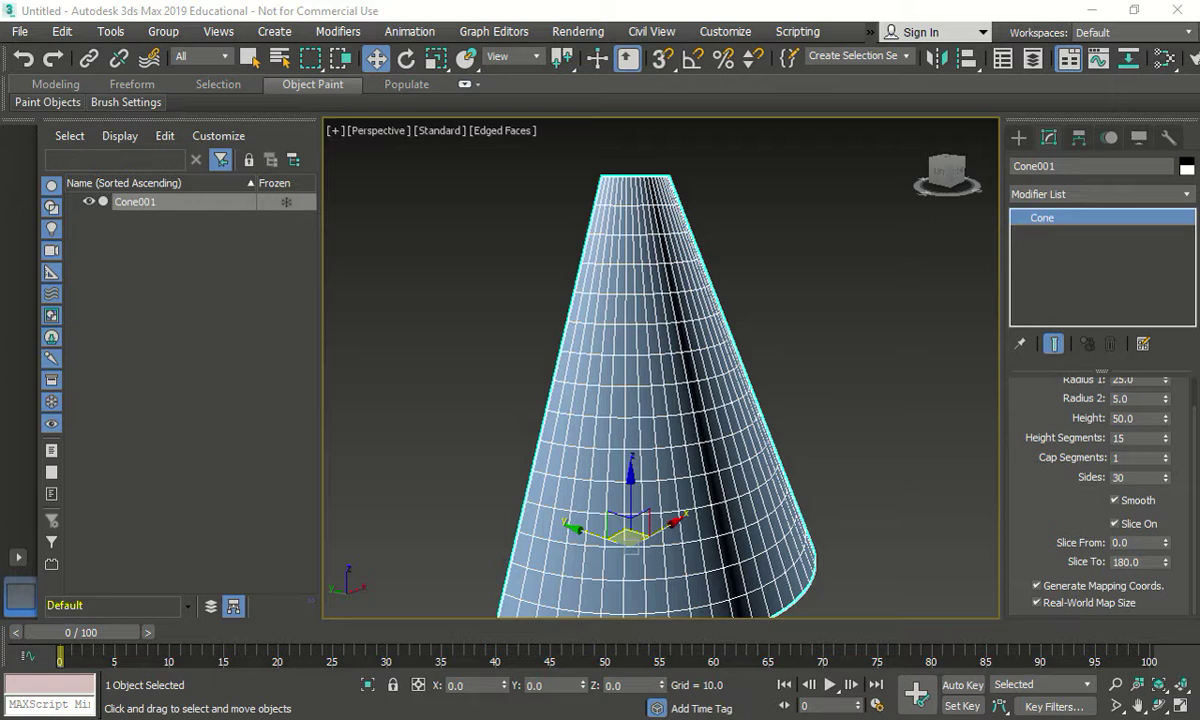
Step: Turn off the cone's slicing and review the whole cone with its parameters
scroll(1196, 462, "up", 1)
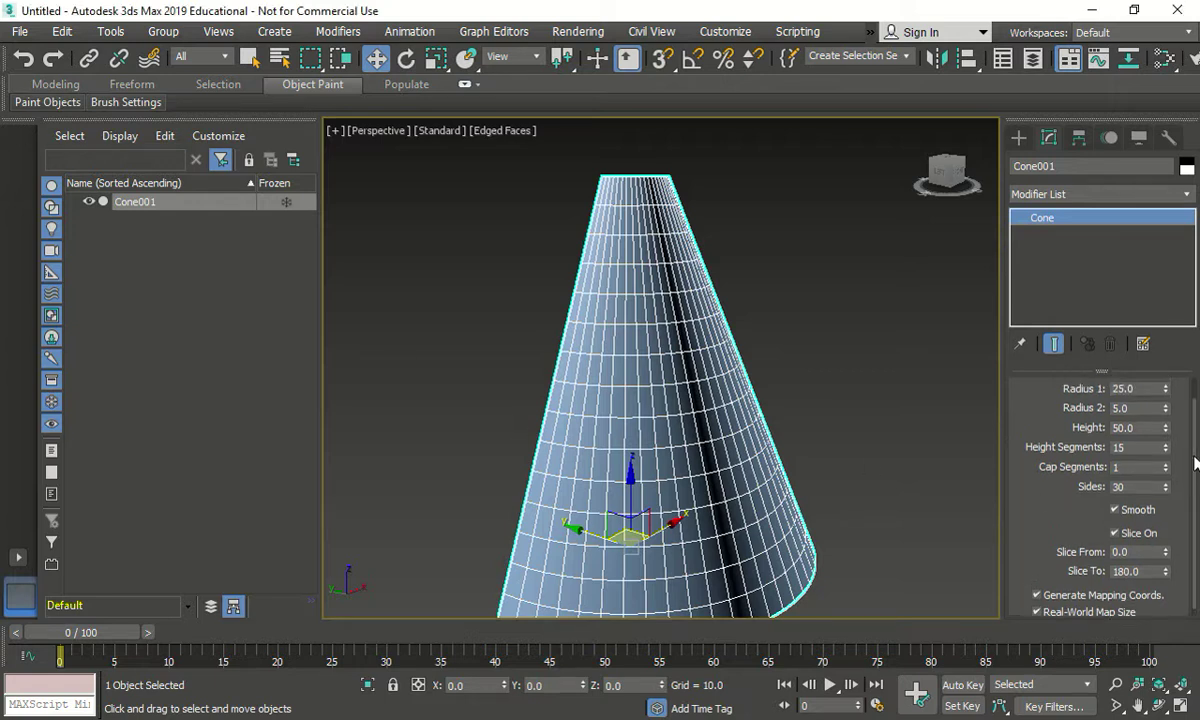
left_click(1115, 533)
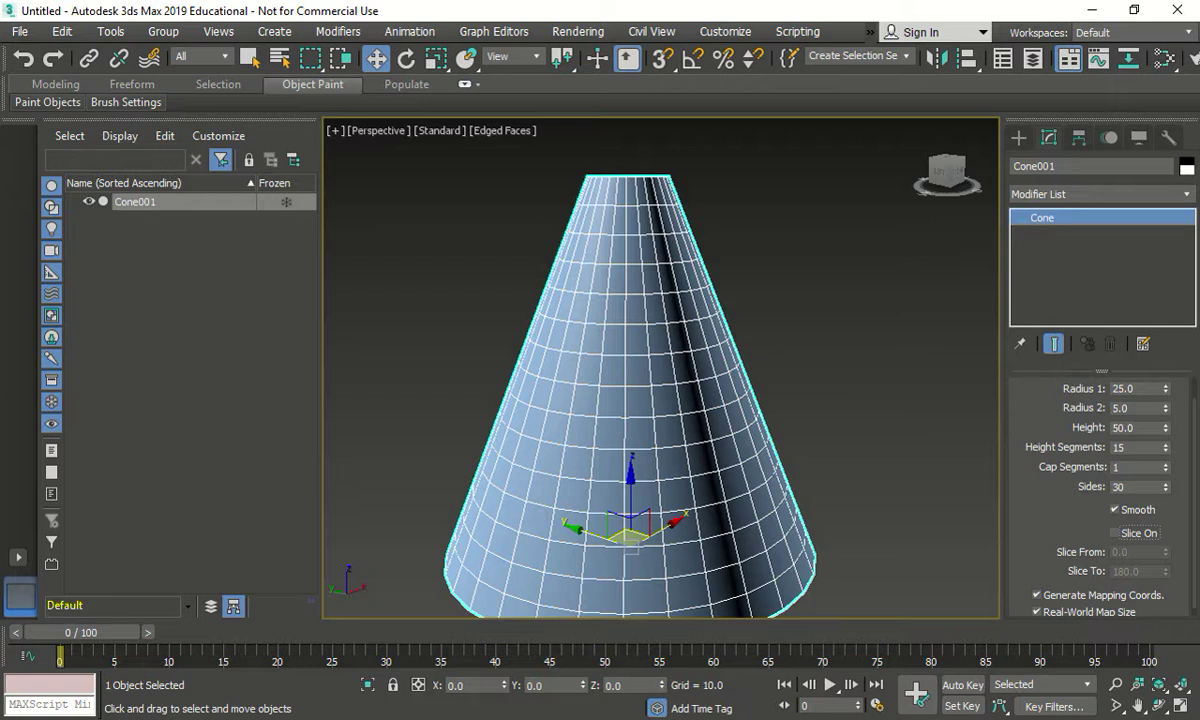
scroll(1195, 470, "up", 2)
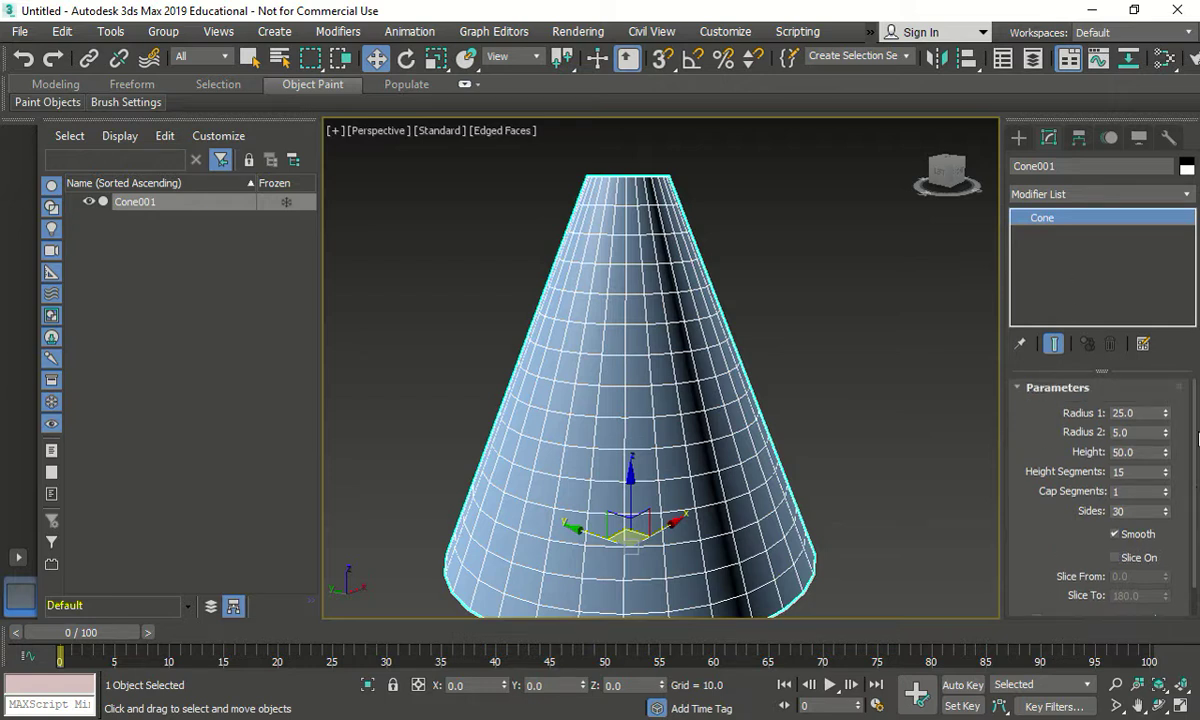
scroll(714, 355, "down", 2)
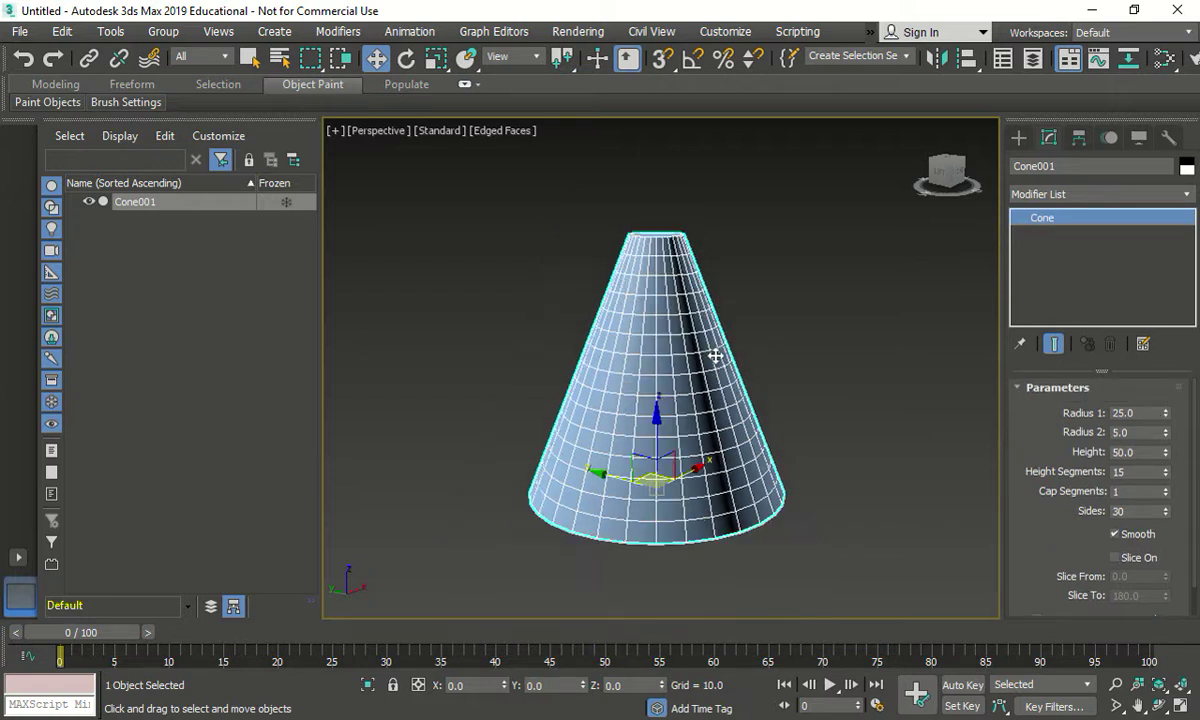
middle_click_drag(750, 374, 724, 374)
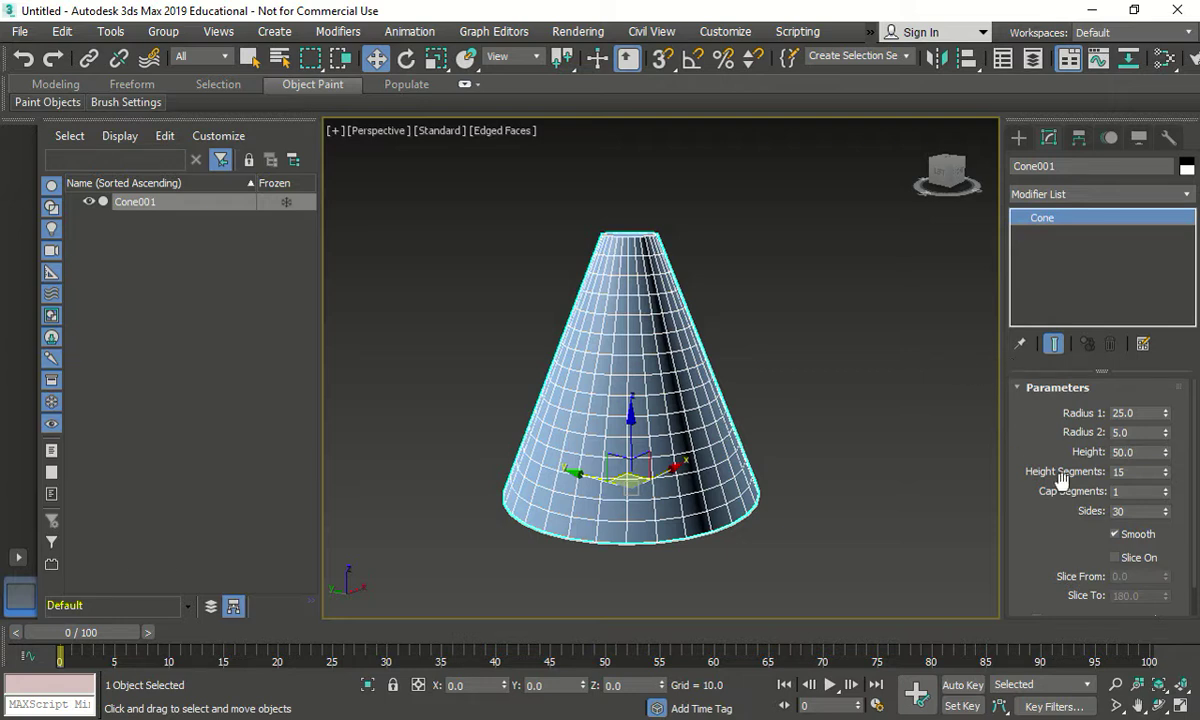
scroll(1193, 499, "down", 1)
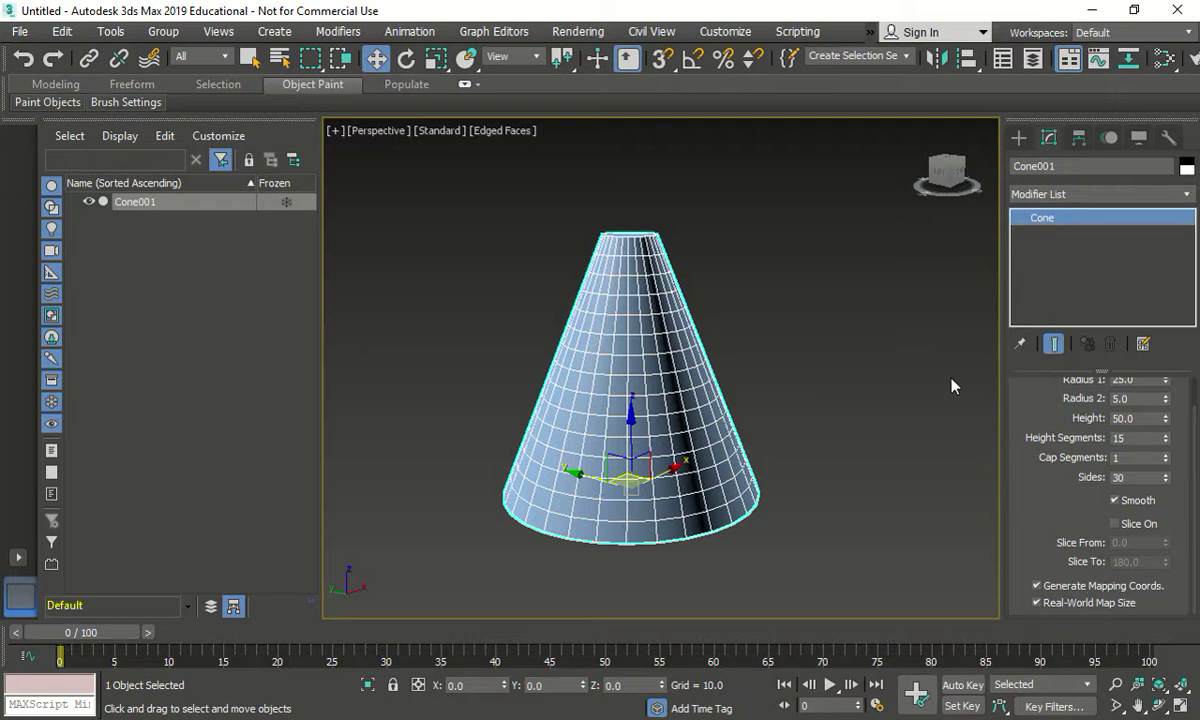
Step: Delete the cone and create a standard sphere from its center with a radius of about 22.8
left_click_drag(758, 249, 528, 416)
key("Delete")
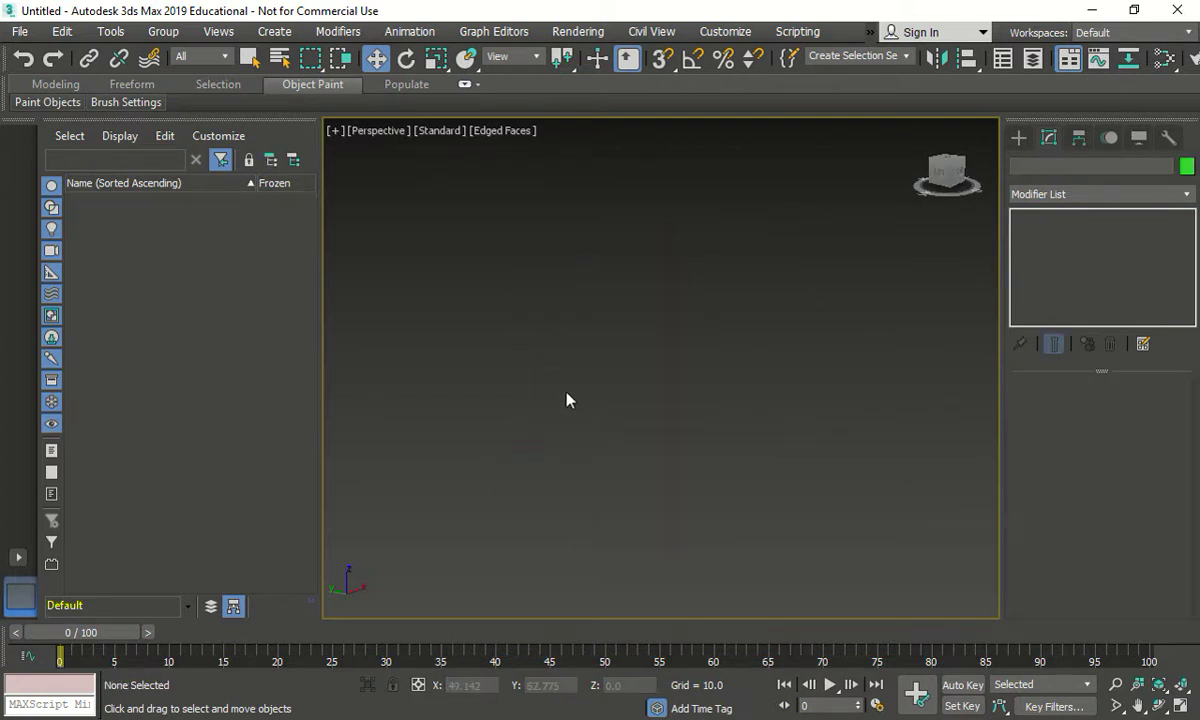
left_click(1018, 137)
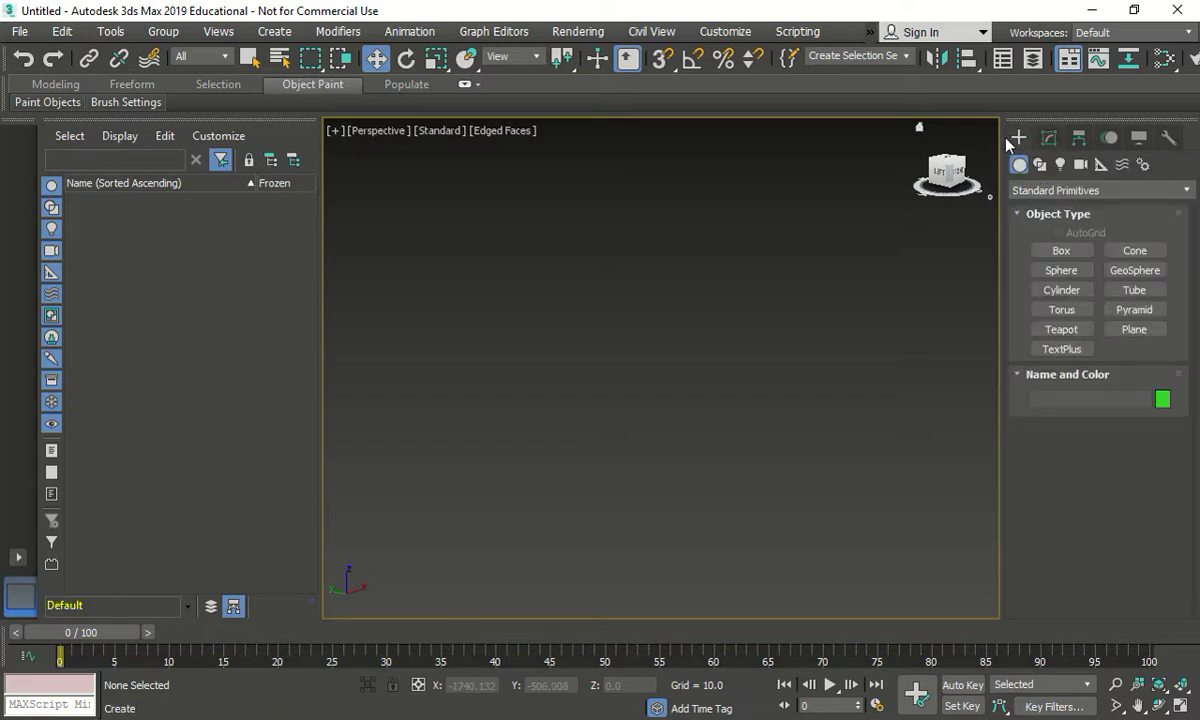
left_click(1068, 273)
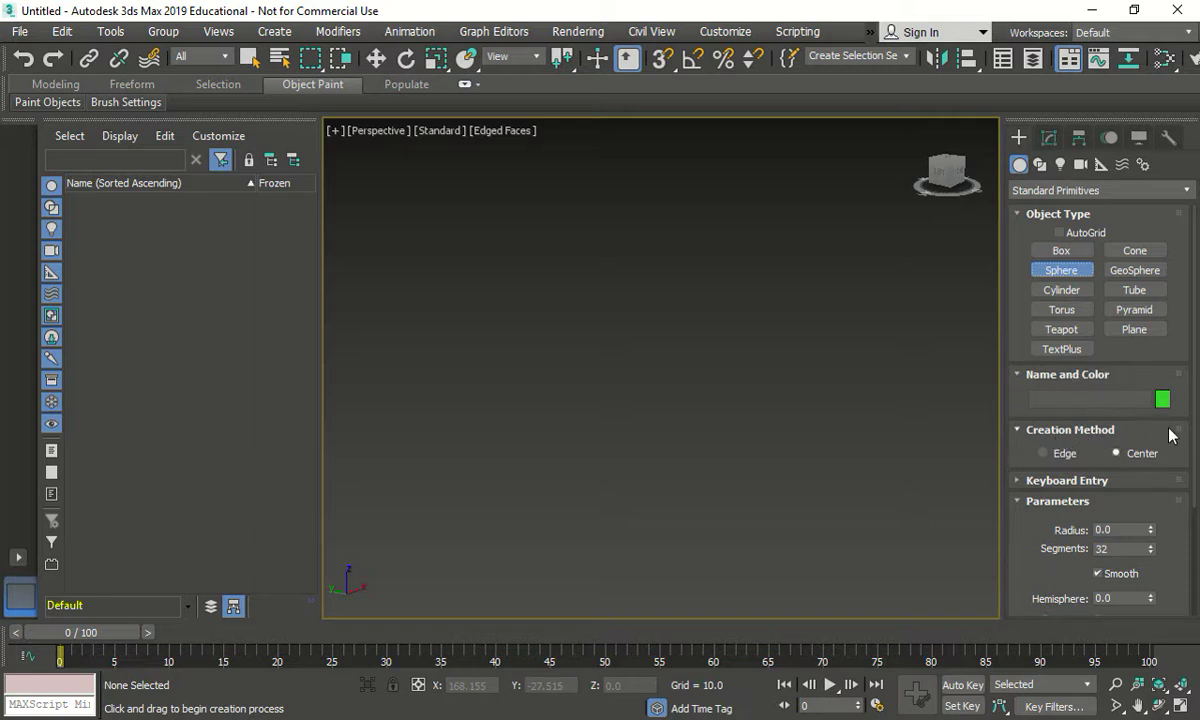
scroll(1189, 487, "down", 3)
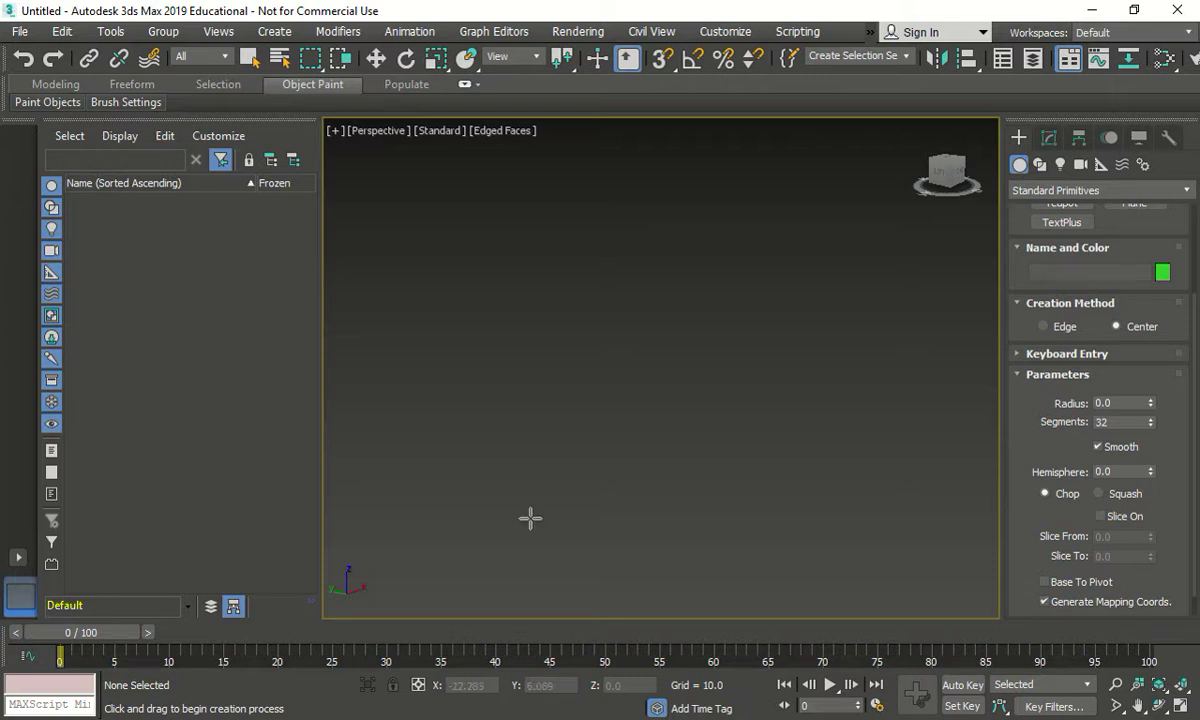
scroll(1190, 300, "up", 3)
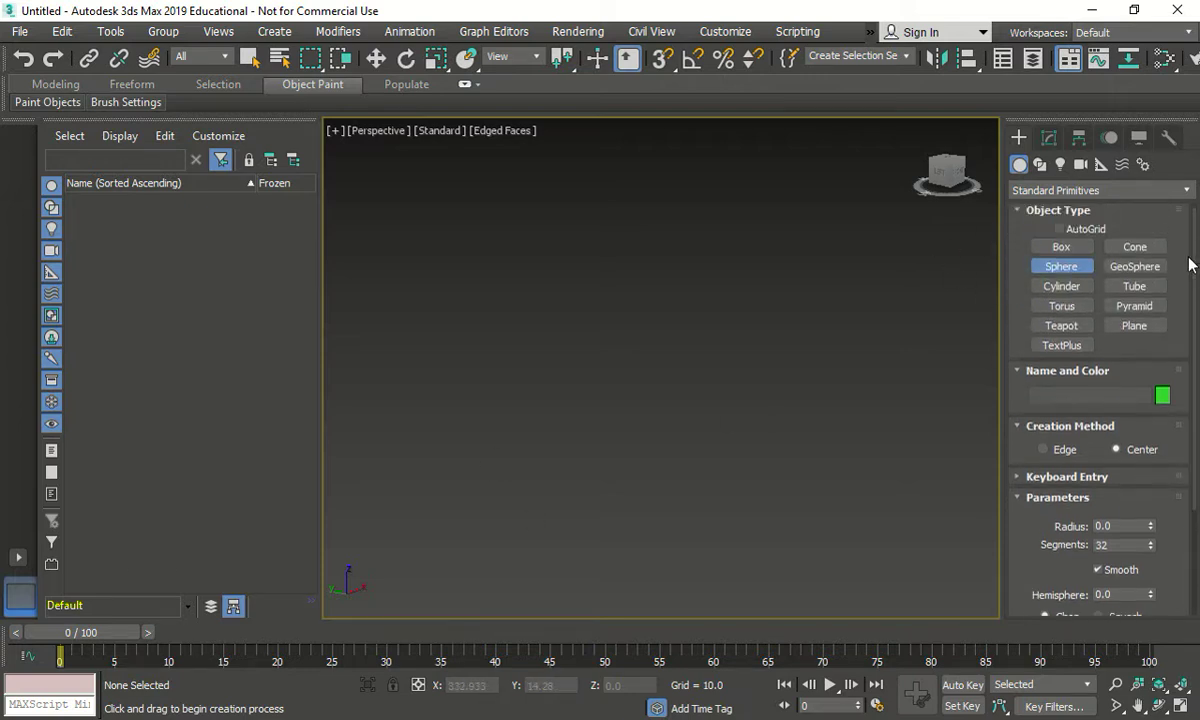
left_click_drag(593, 411, 552, 412)
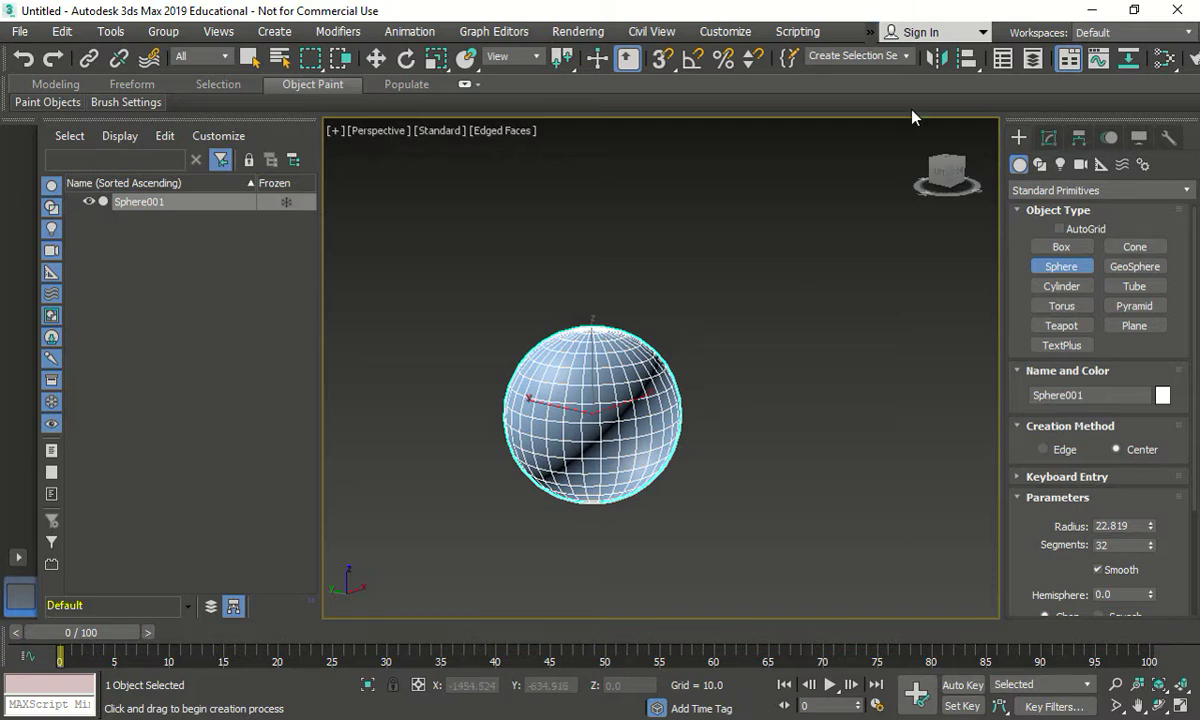
Step: Modify the sphere's radius to 10 and frame it in the view
left_click(1049, 139)
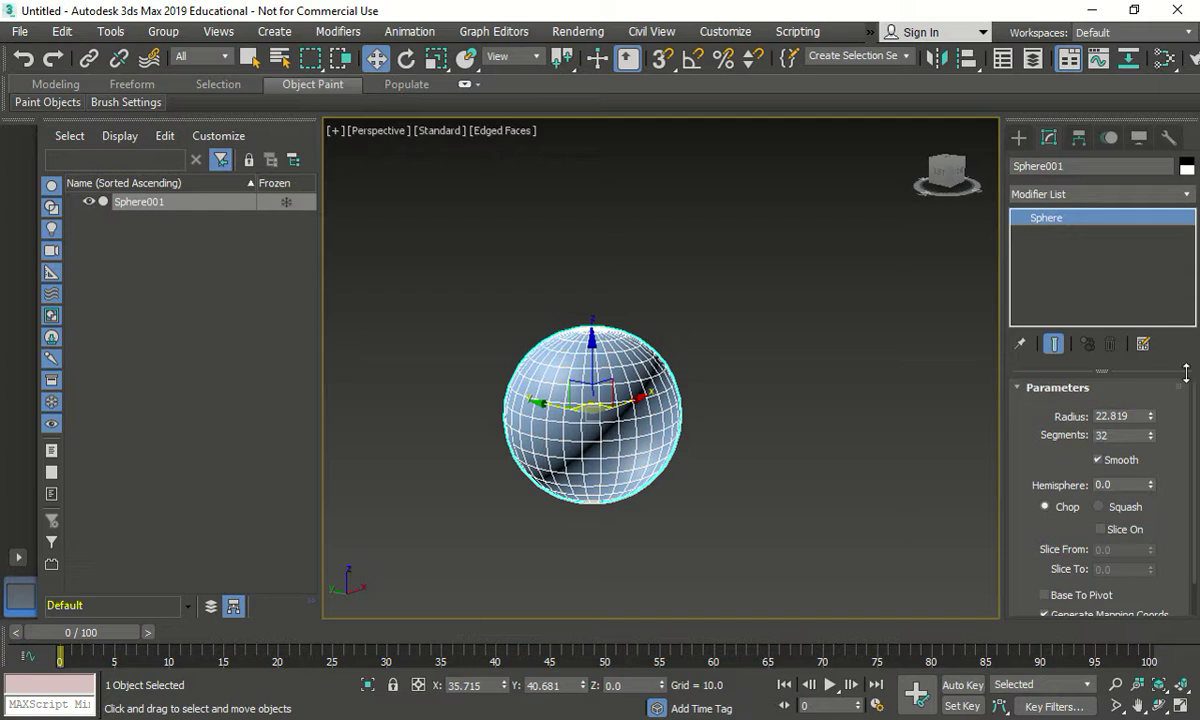
scroll(1195, 440, "down", 2)
scroll(1196, 455, "up", 2)
double_click(1122, 416)
type("10")
key("Return")
scroll(677, 433, "up", 4)
middle_click_drag(677, 433, 687, 376)
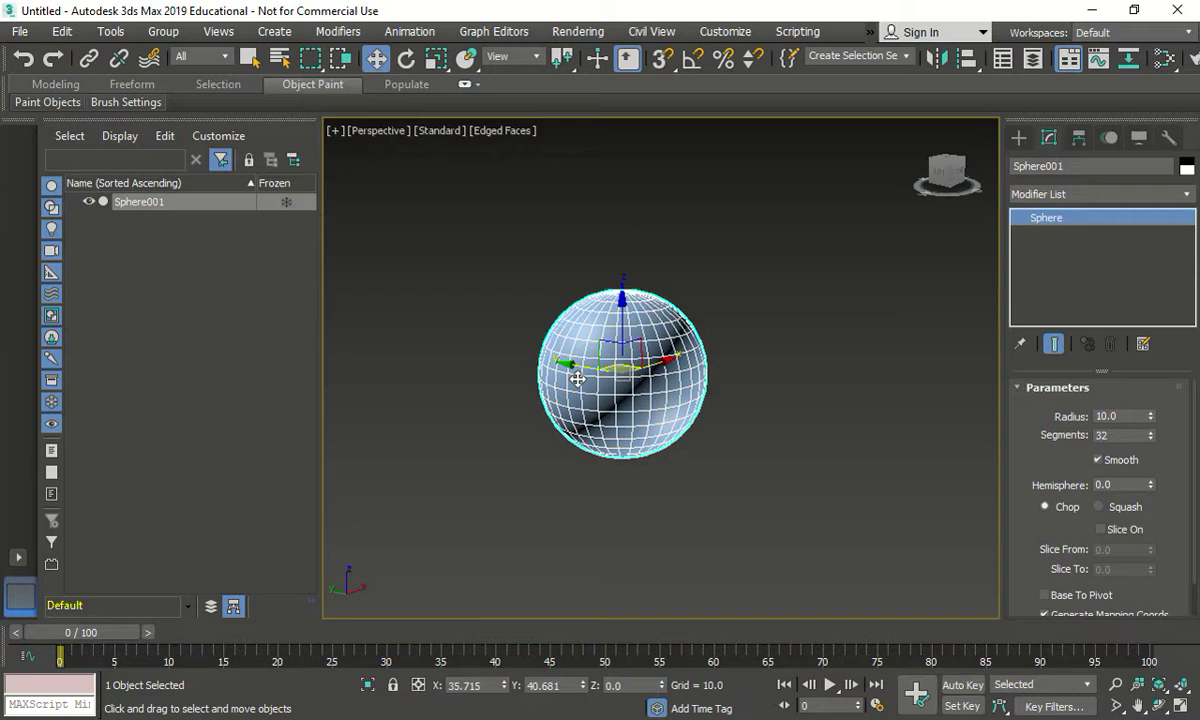
Step: Reduce the sphere's Segments to 4 and inspect the faceted shape from several angles
mouse_move(670, 351)
middle_mouse_down("alt")
mouse_move(646, 415)
mouse_move(723, 402)
mouse_move(695, 312)
mouse_move(595, 396)
mouse_move(616, 375)
middle_mouse_up("alt")
double_click(1103, 436)
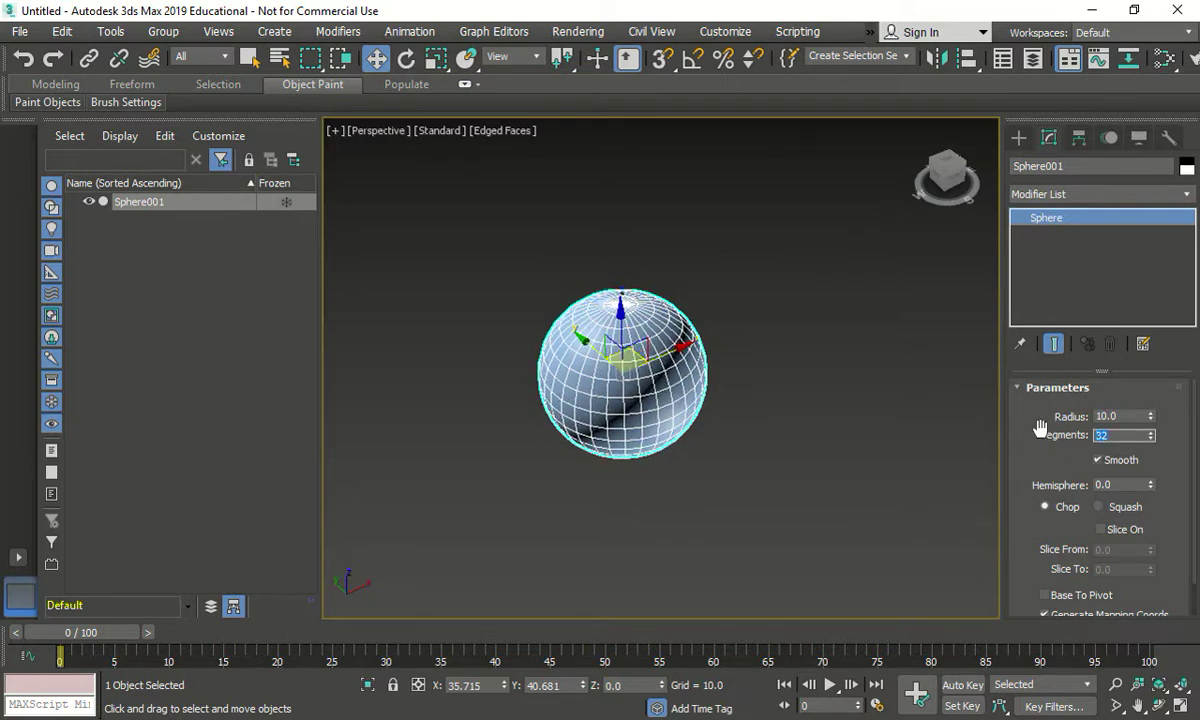
type("4")
key("Return")
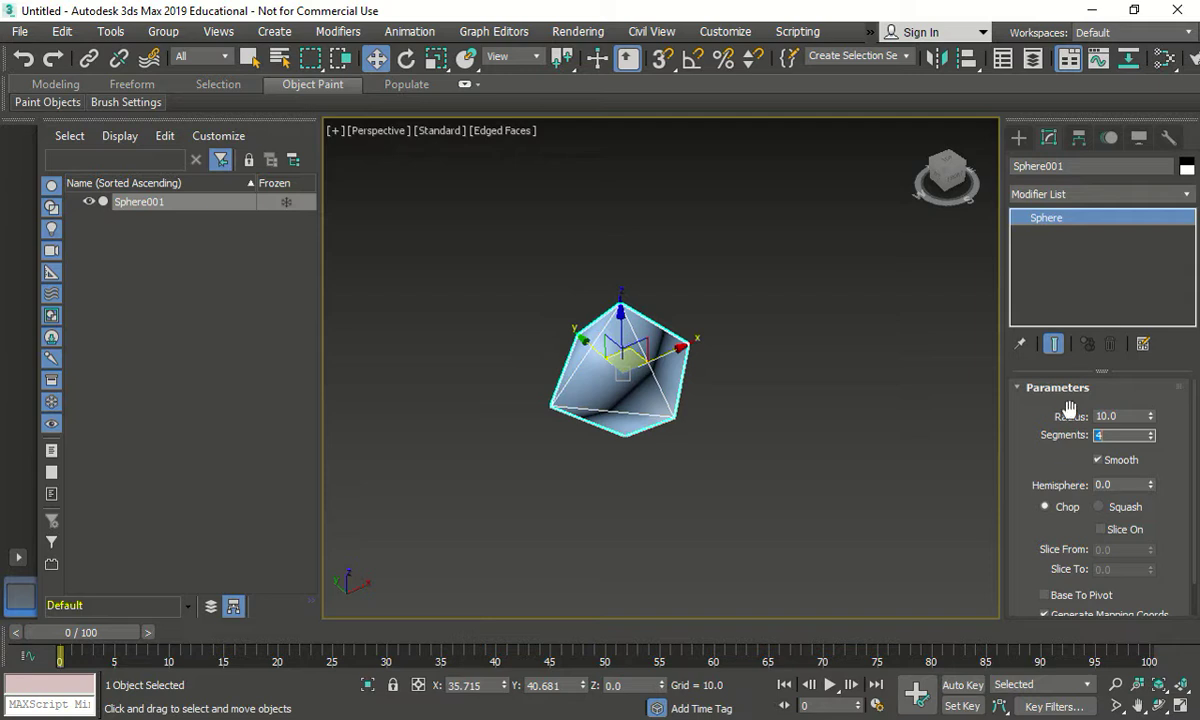
middle_click_drag(730, 476, 935, 485, "alt")
Step: Try Segments values of 5, 32 and 100 on the sphere, and inspect the density of its mesh
left_click_drag(1111, 436, 1067, 430)
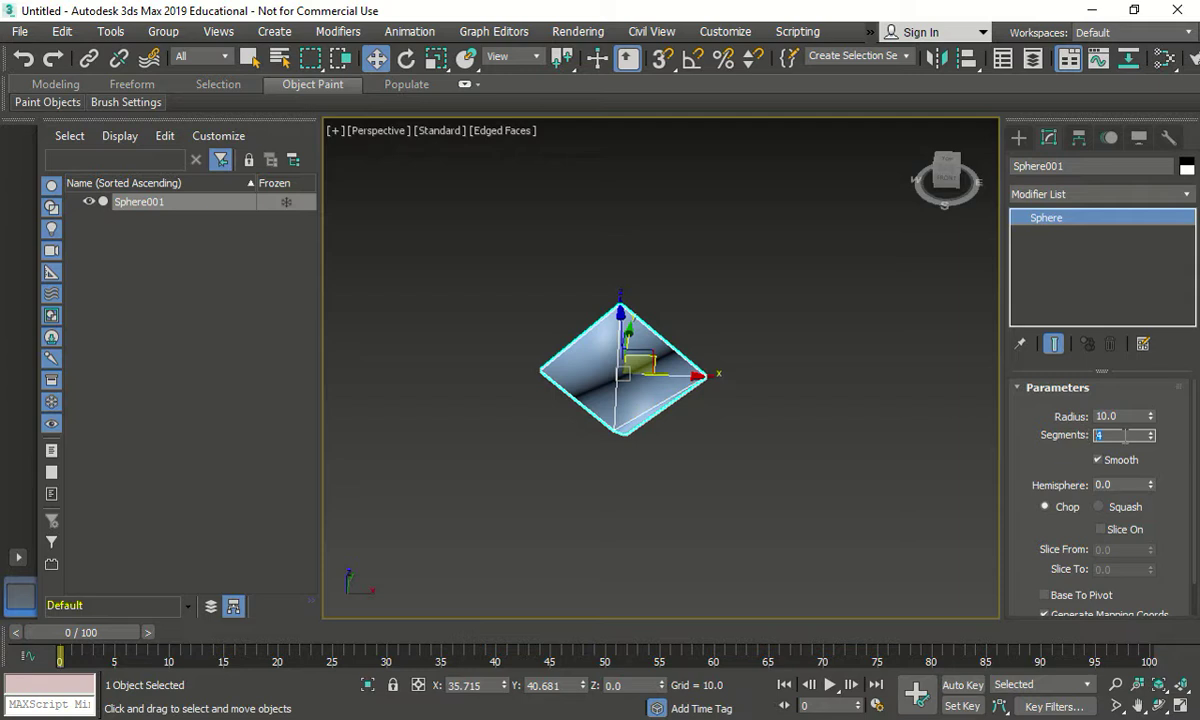
type("5")
key("Return")
type("32")
key("Return")
type("100")
key("Return")
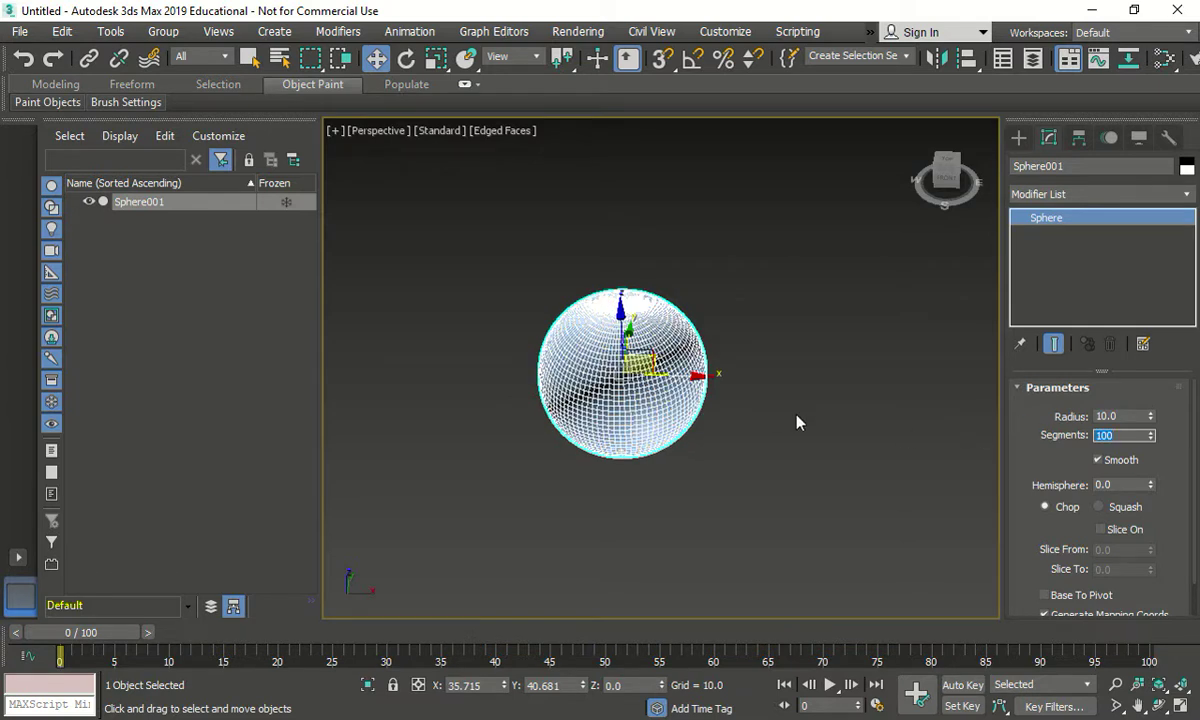
middle_click_drag(765, 407, 718, 356, "alt")
Step: Set the sphere's Segments to 25
left_click_drag(1126, 437, 1070, 430)
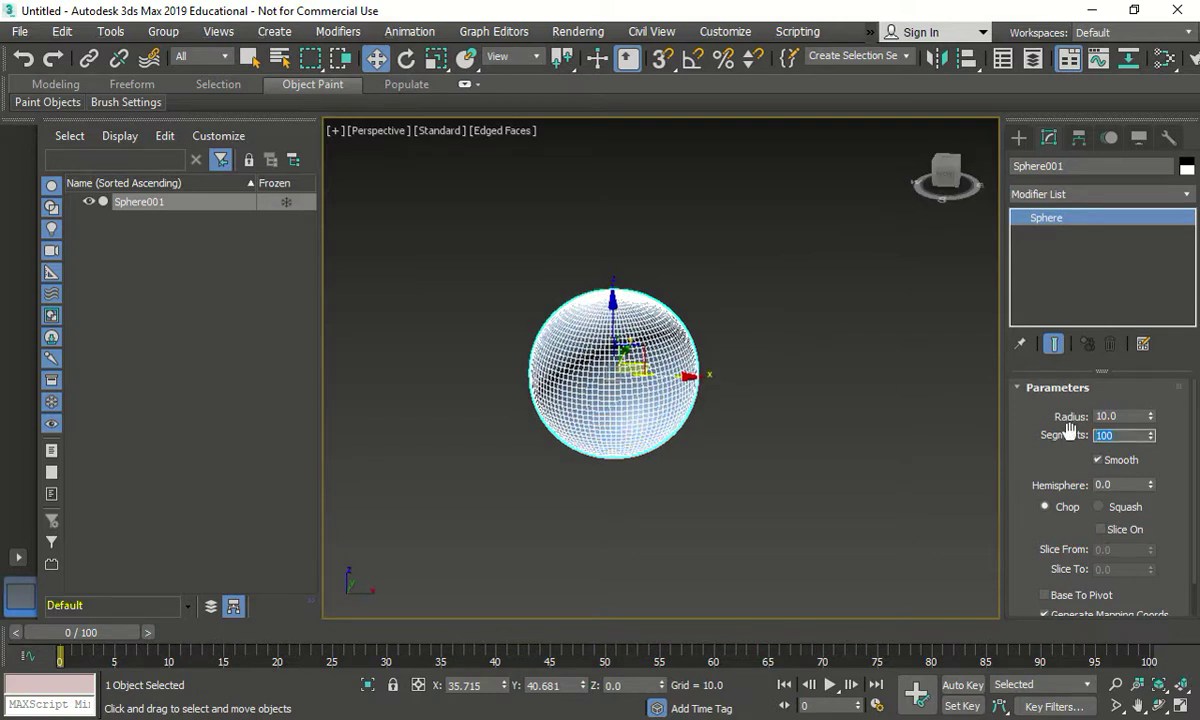
type("25")
key("Return")
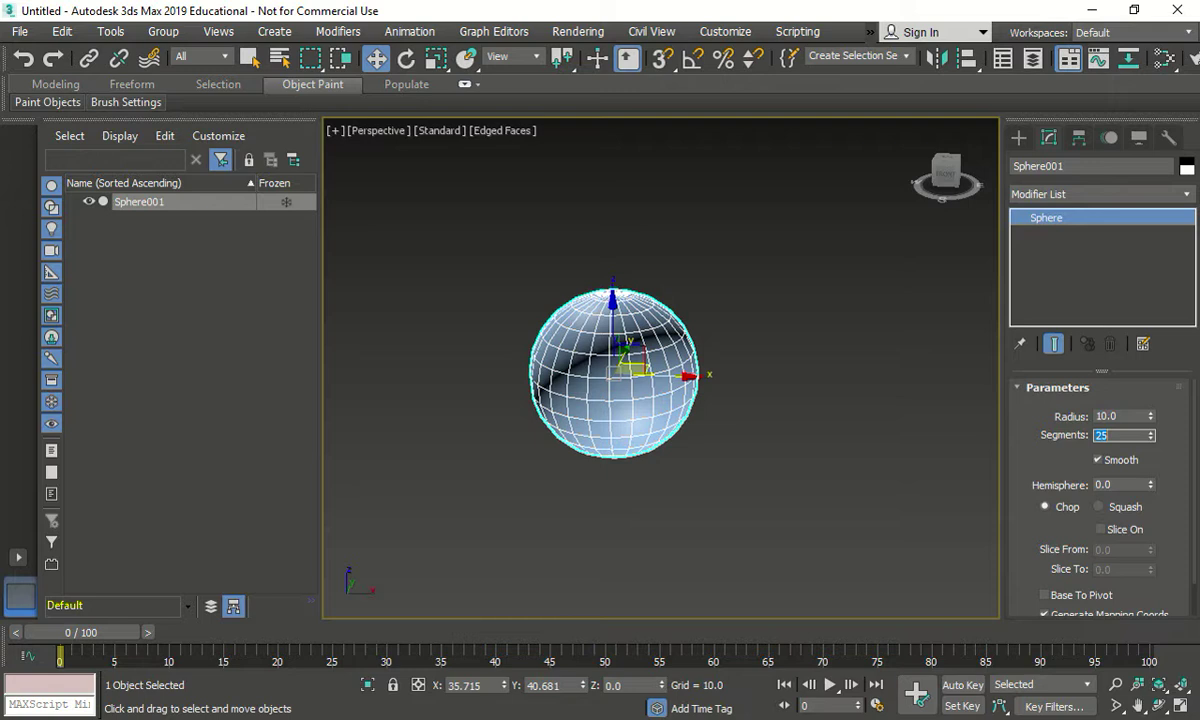
Step: Toggle the sphere's Smooth option off and on to compare its shading up close, leaving it on
left_click(1121, 463)
left_click(1122, 466)
key("z")
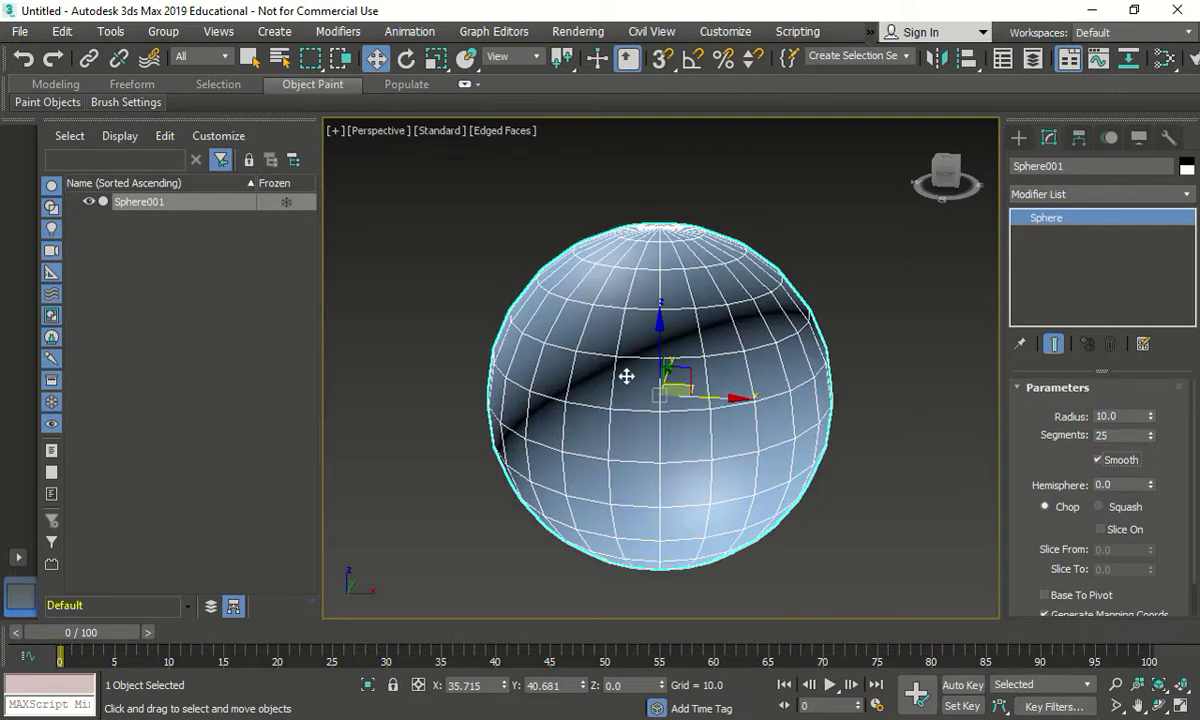
left_click(1100, 462)
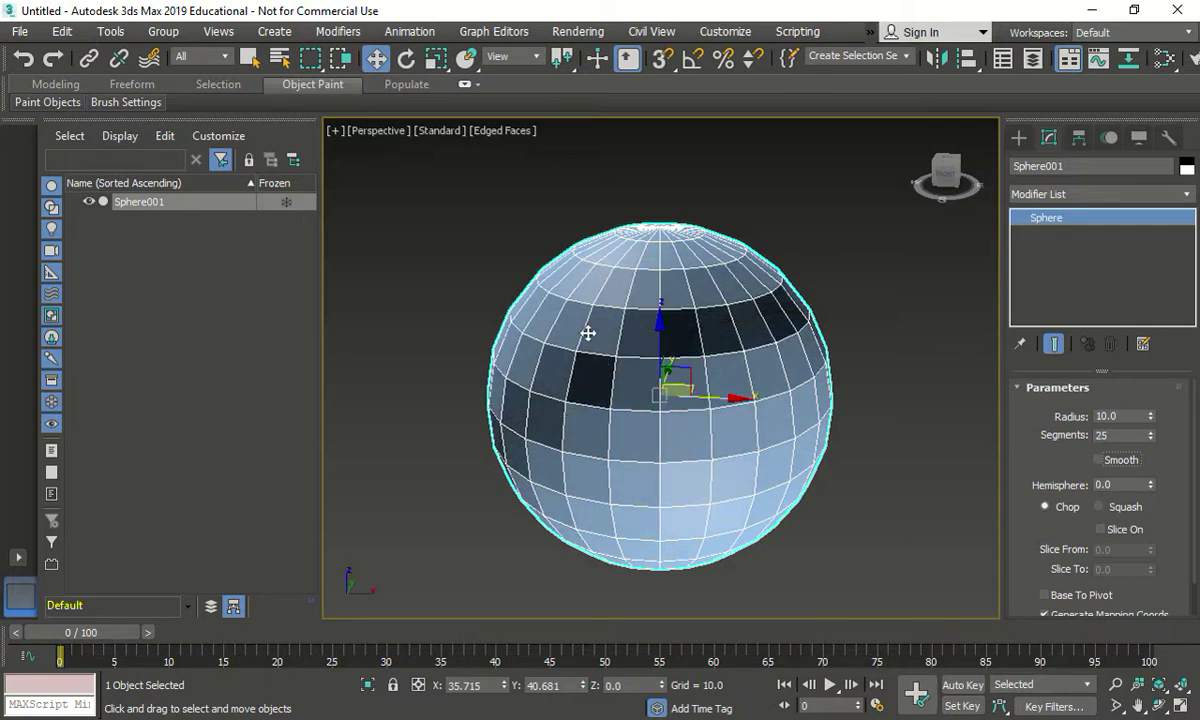
left_click(1098, 460)
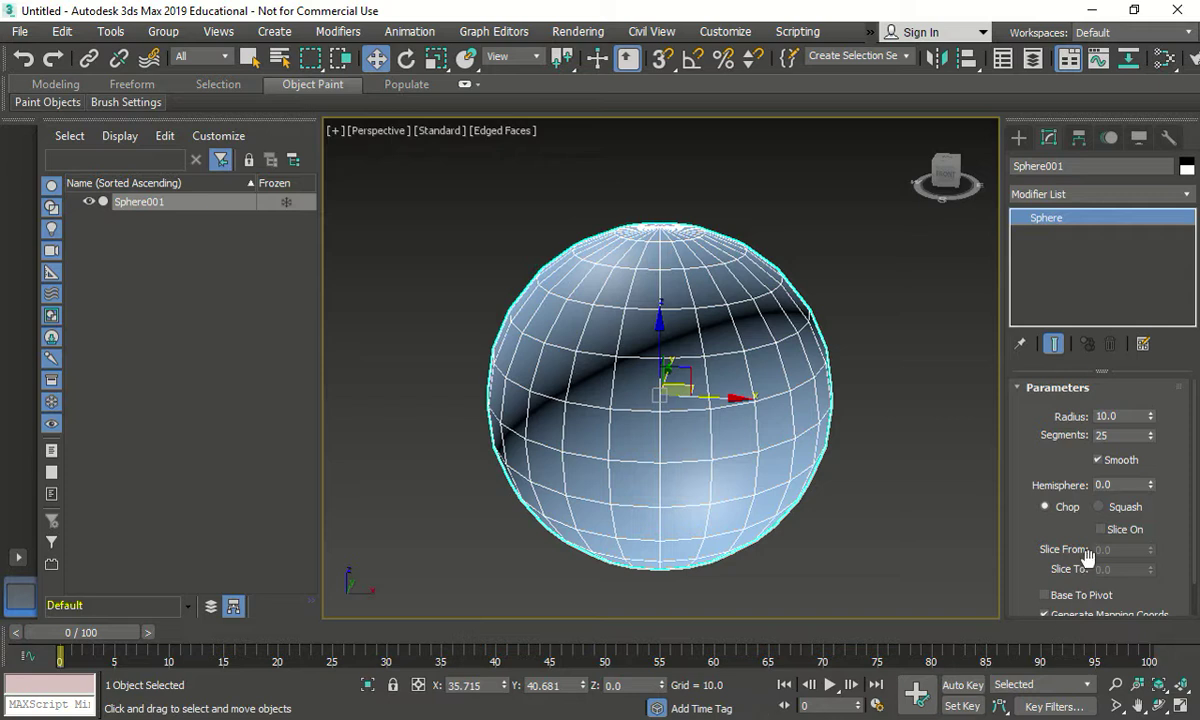
Step: Set the sphere's Hemisphere value to 1, reduce it to 0.5, and inspect the dome from several angles
left_click(1115, 484)
type("1")
key("Return")
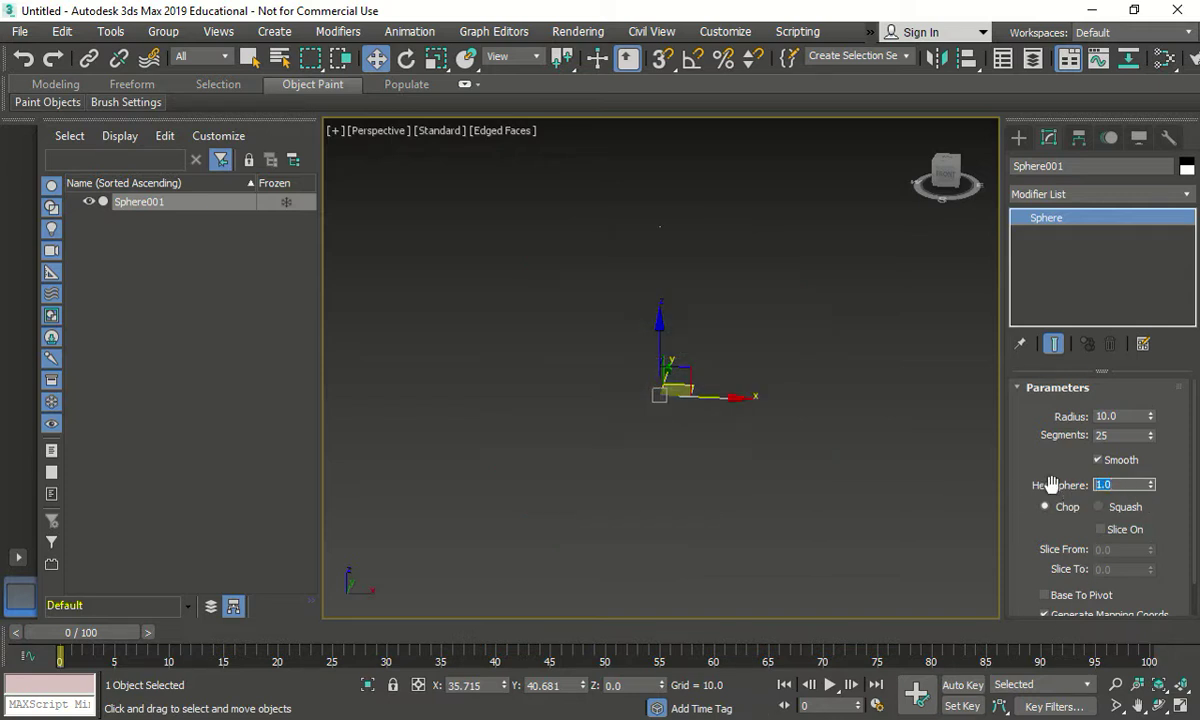
type("0.5")
key("Return")
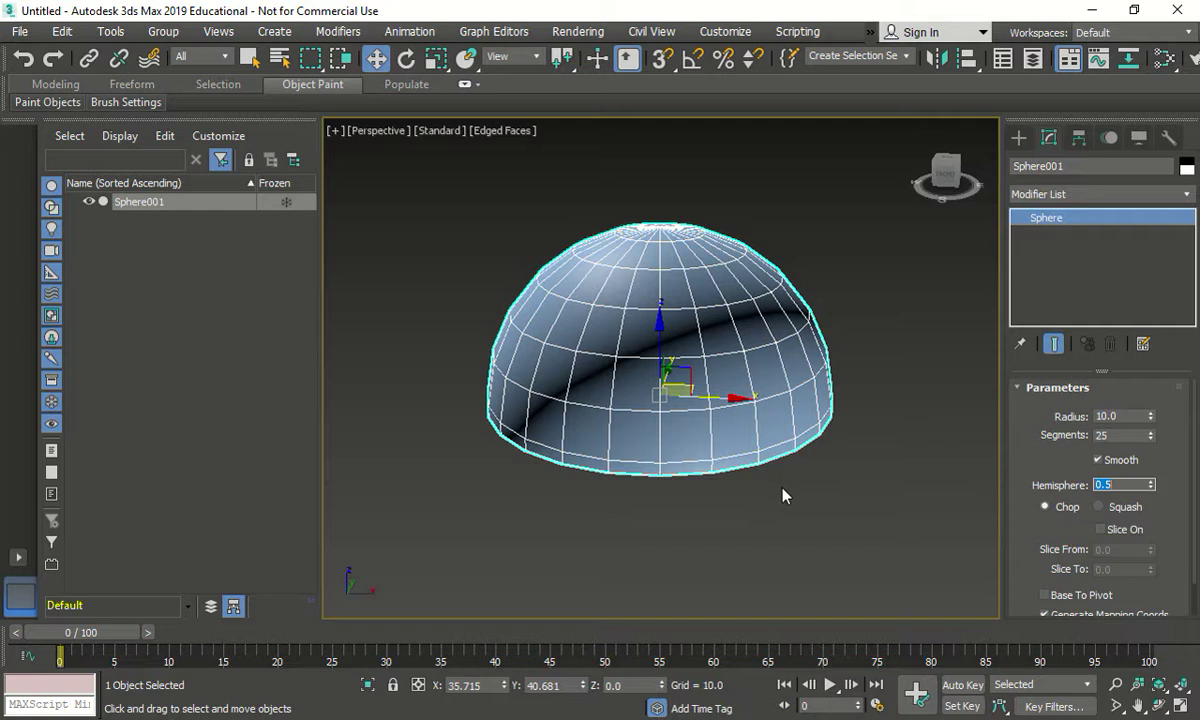
middle_click_drag(762, 490, 778, 395, "alt")
middle_click_drag(820, 468, 860, 528, "alt")
Step: Set the sphere's Hemisphere value to 0.25 and inspect the cut-off shape from another side
left_click_drag(1092, 484, 1048, 486)
type("0.25")
key("Return")
middle_click_drag(889, 477, 760, 478, "alt")
Step: Try a Hemisphere value of 1, return it to 0.5, and inspect the dome's top and flat base
double_click(1105, 485)
type("1")
key("Return")
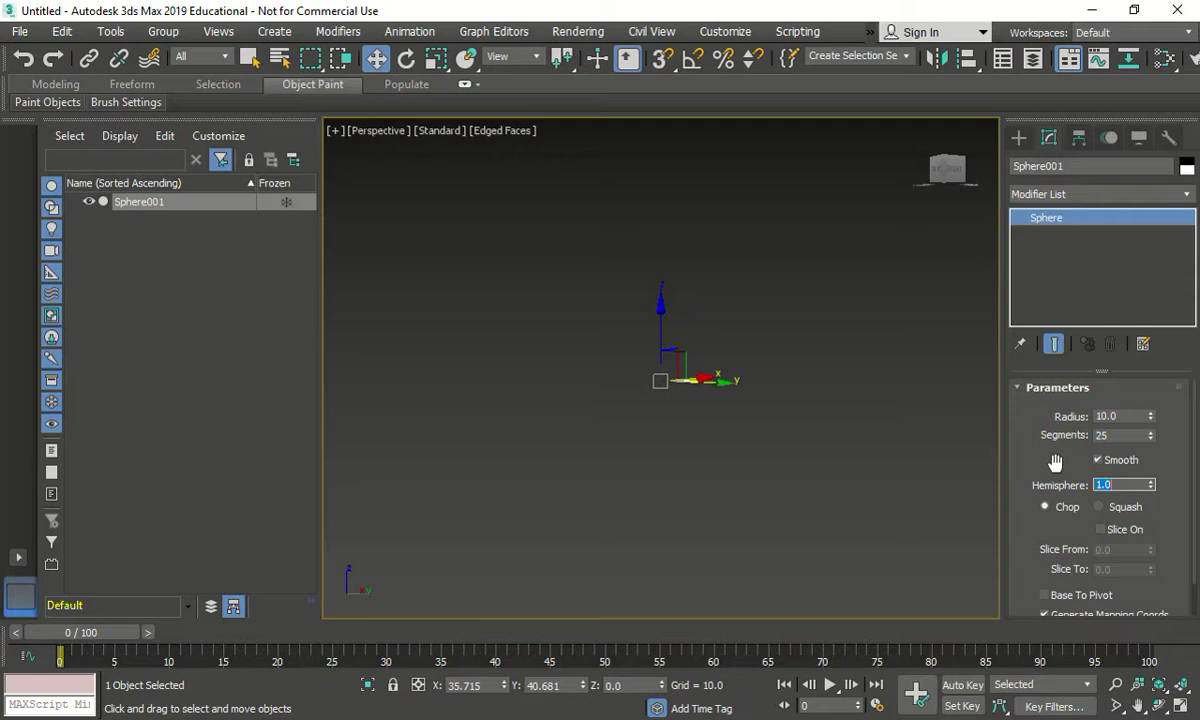
type("0.5")
key("Return")
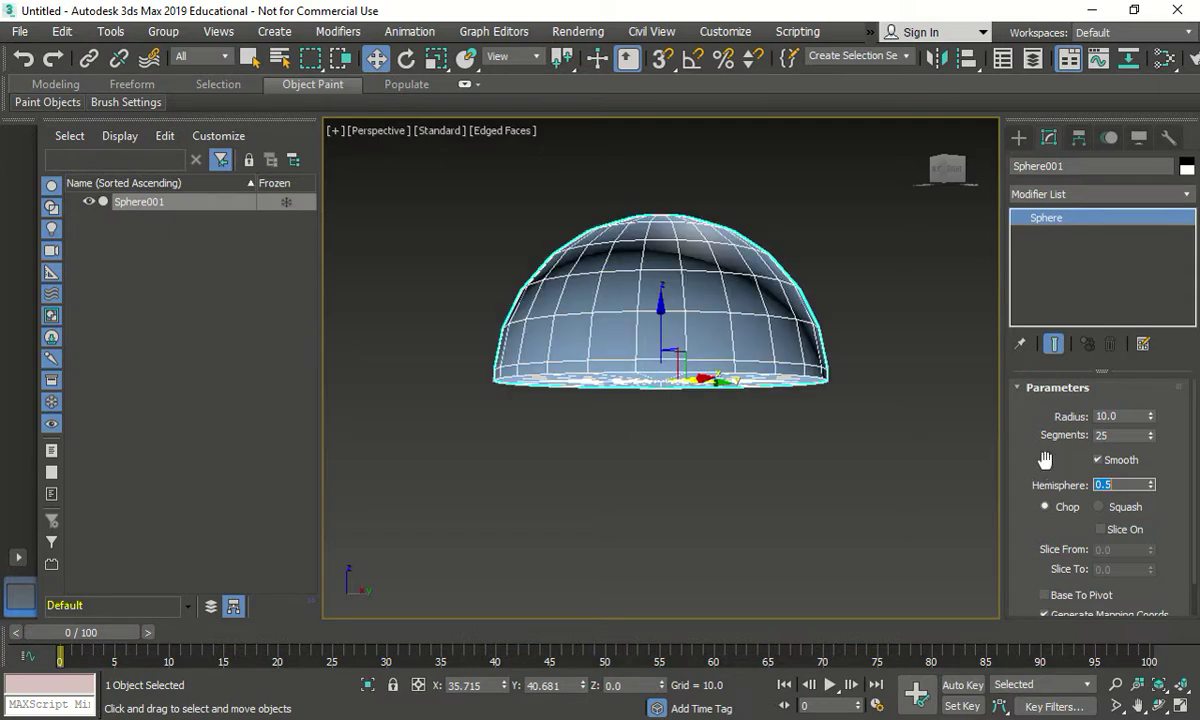
middle_click_drag(673, 378, 674, 473, "alt")
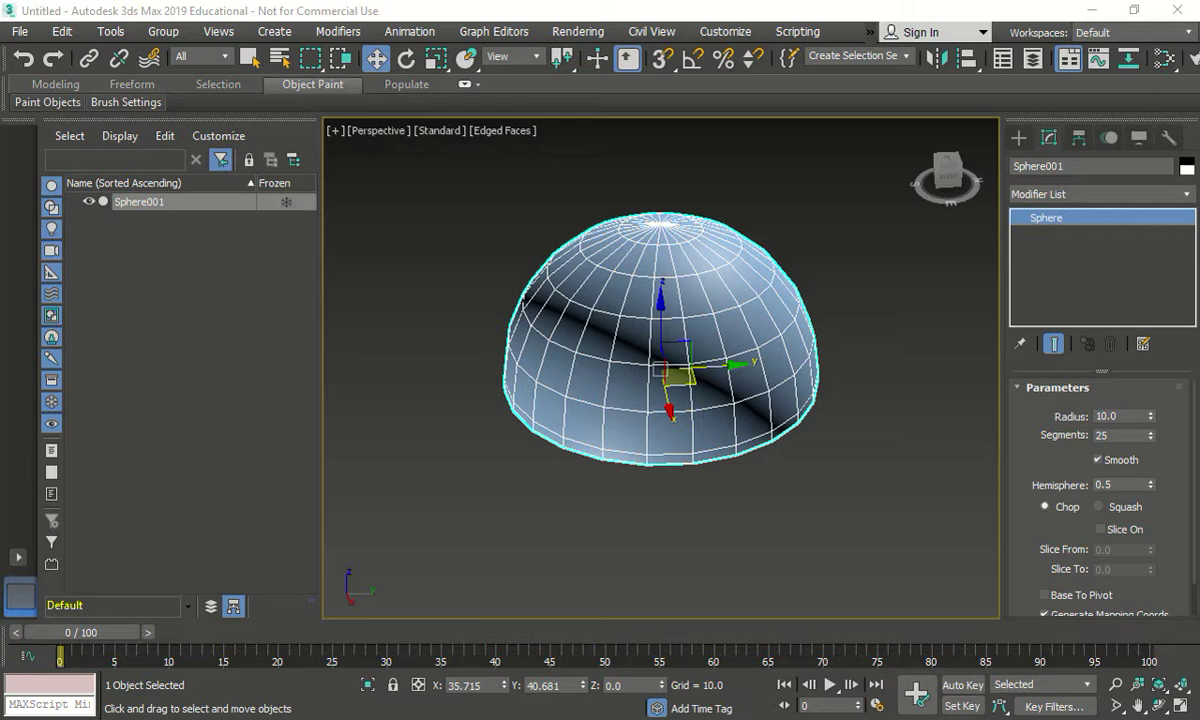
middle_click_drag(608, 470, 670, 418, "alt")
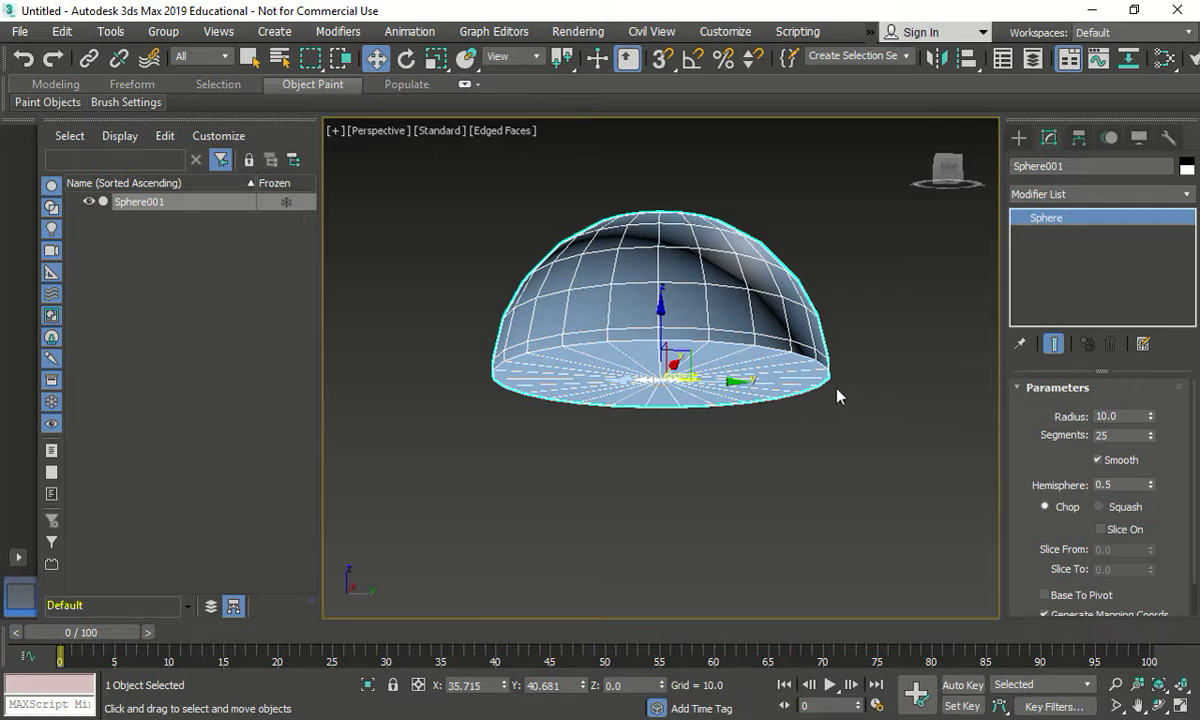
Step: Alternate the hemisphere between Squash and Chop to compare the mesh density, leaving Squash selected
left_click(1100, 507)
middle_click_drag(611, 384, 611, 421, "alt")
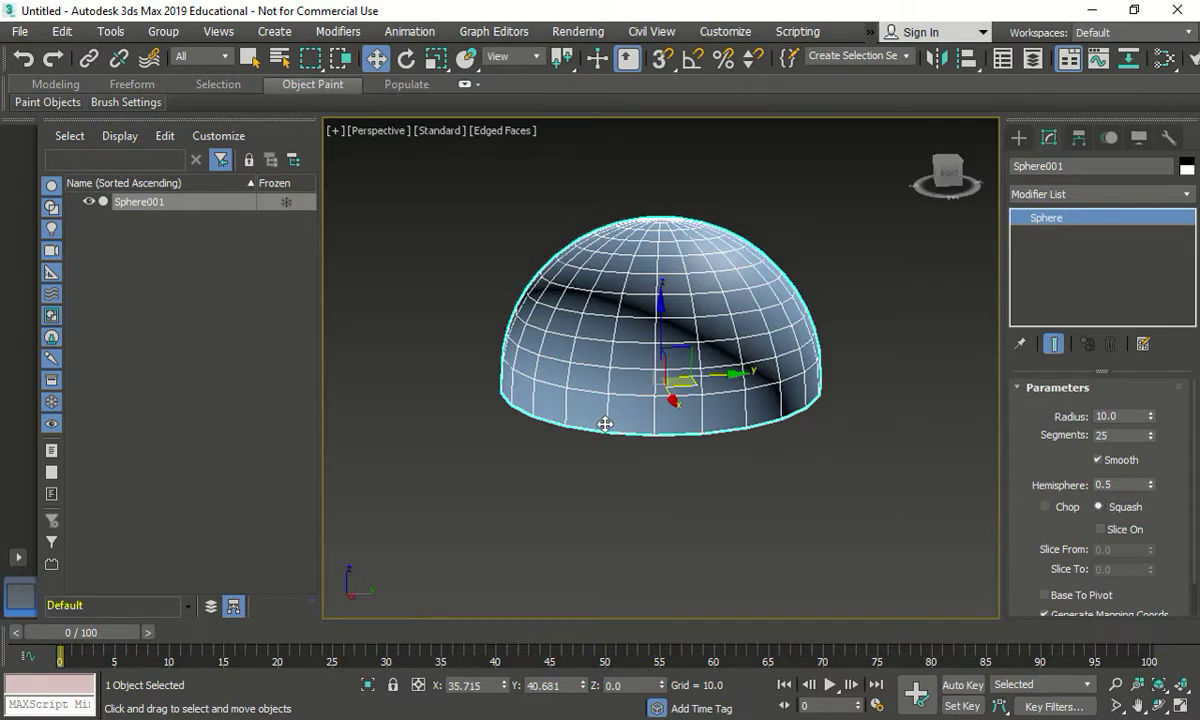
left_click(1045, 507)
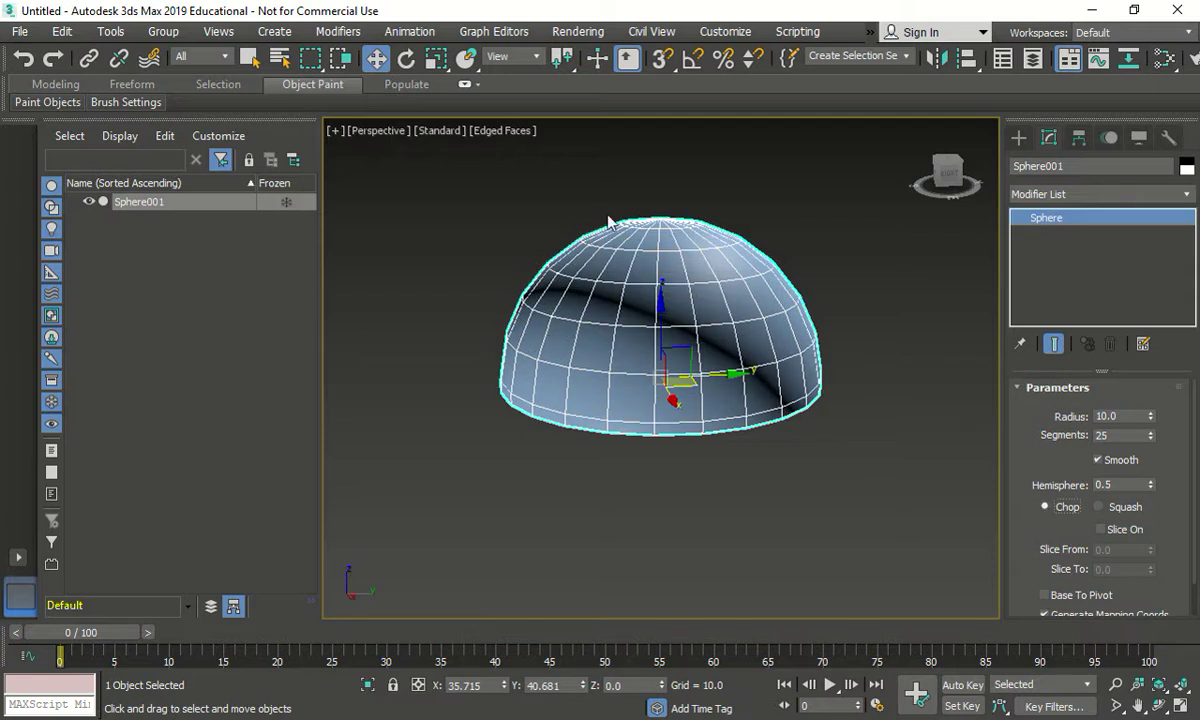
left_click(1100, 507)
Step: With Squash active, try Hemisphere values of 0, 0.25 and 0.75, and inspect the mesh
left_click(1025, 482)
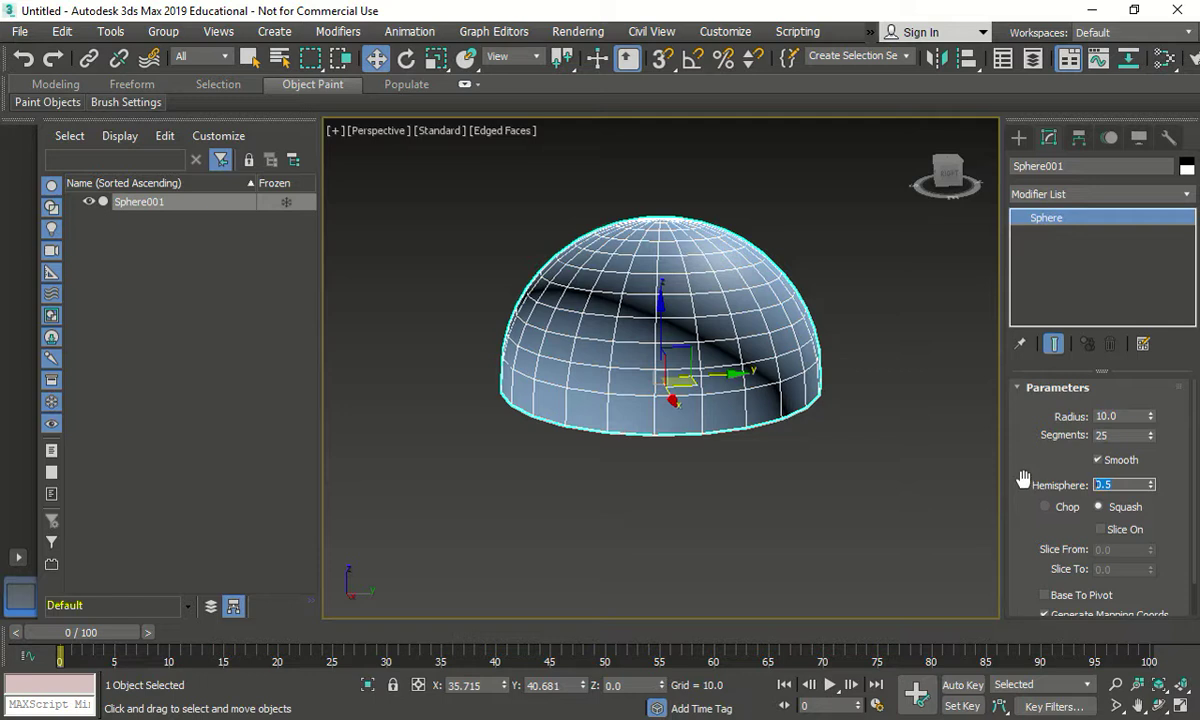
key("BackSpace")
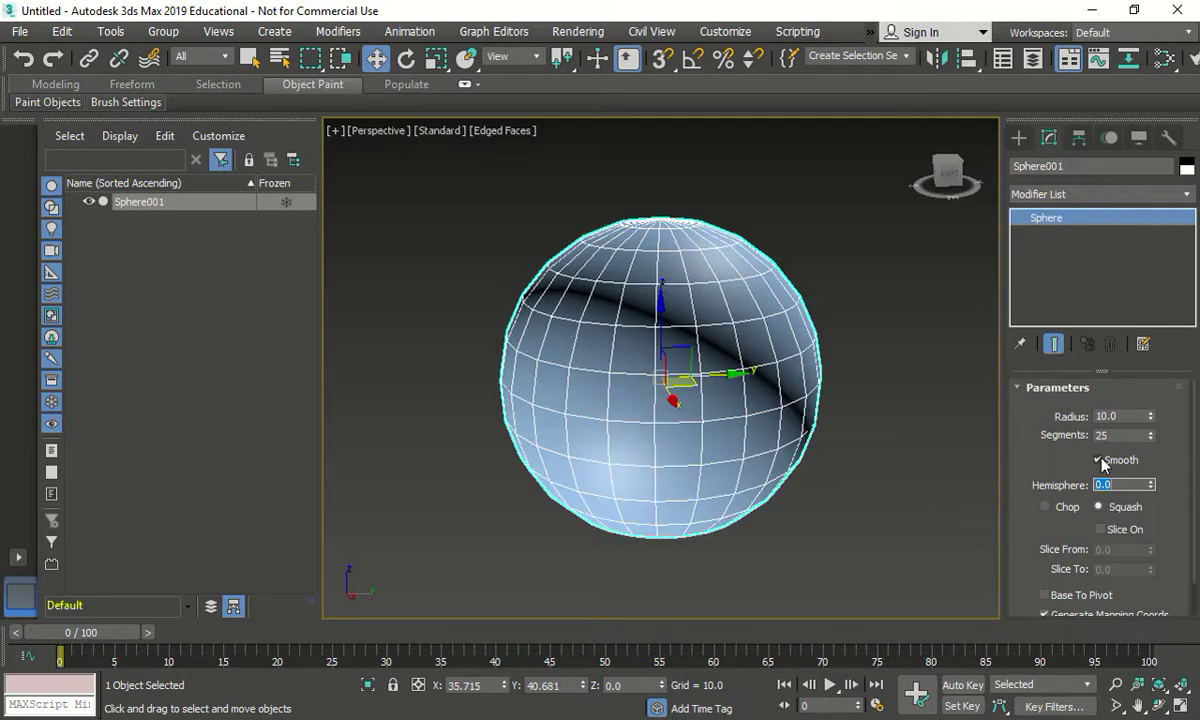
type("0.25")
key("Return")
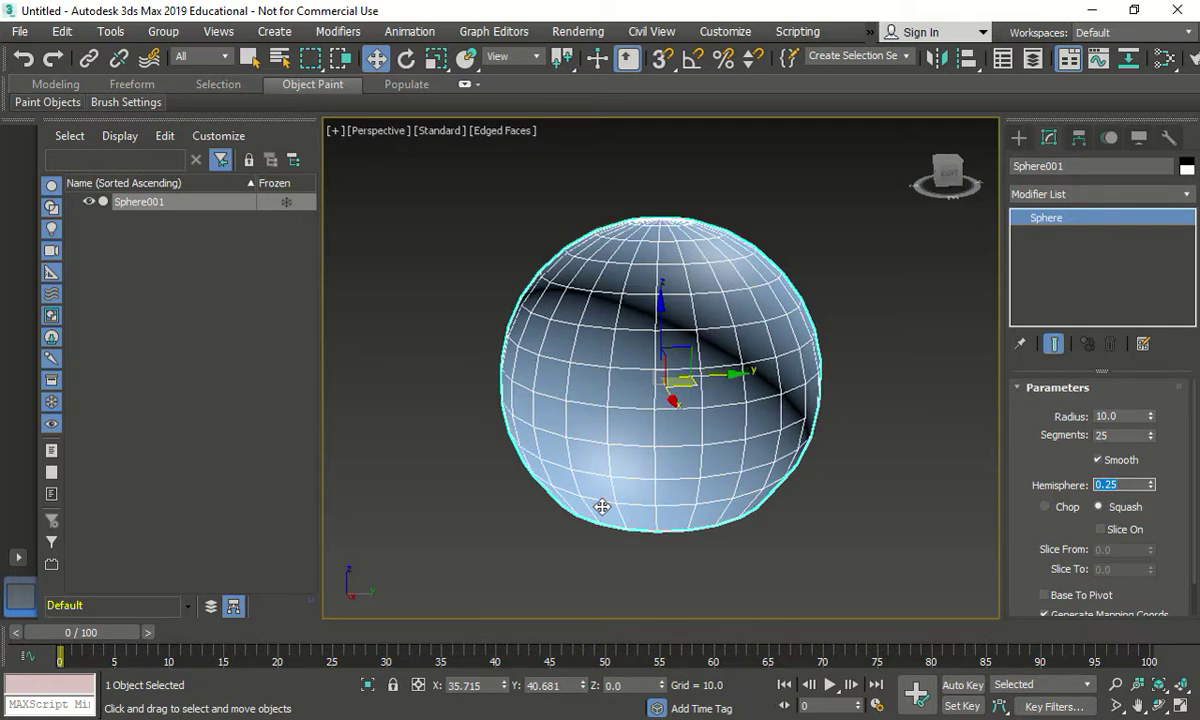
type(".75")
key("Return")
middle_click_drag(603, 305, 659, 322)
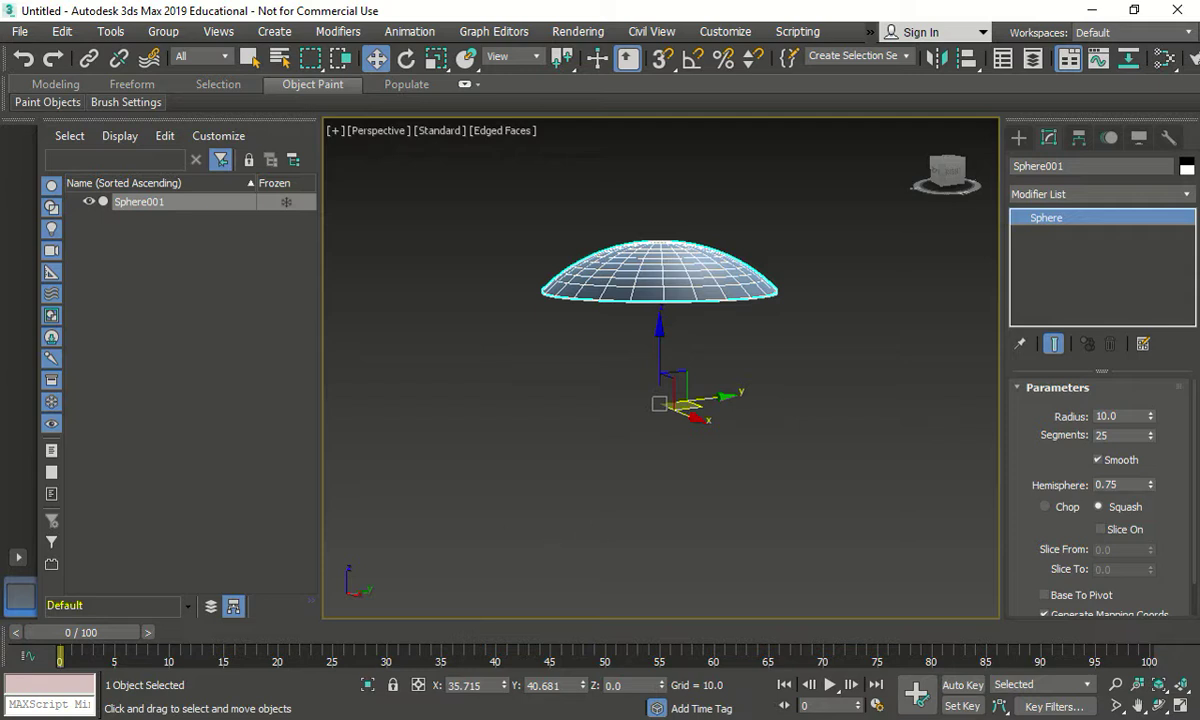
Step: Switch the hemisphere mode to Chop, and try Hemisphere values of 1 and 0
left_click(1062, 507)
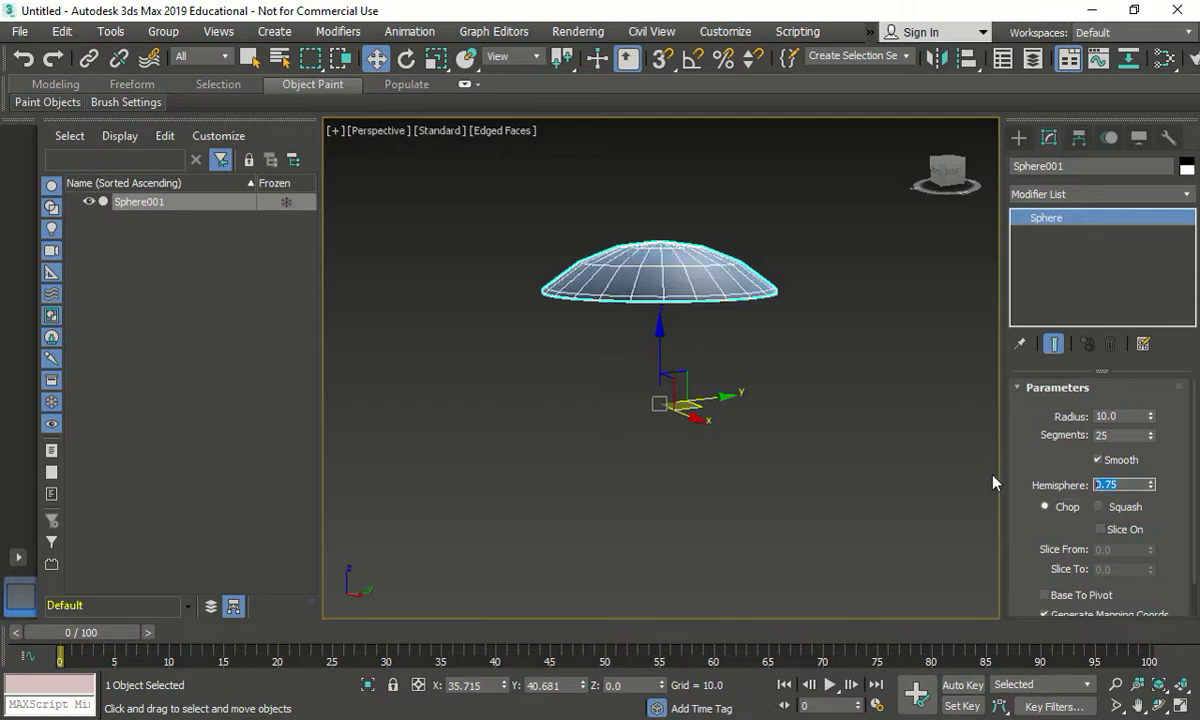
type("1")
key("Return")
type("0")
key("Return")
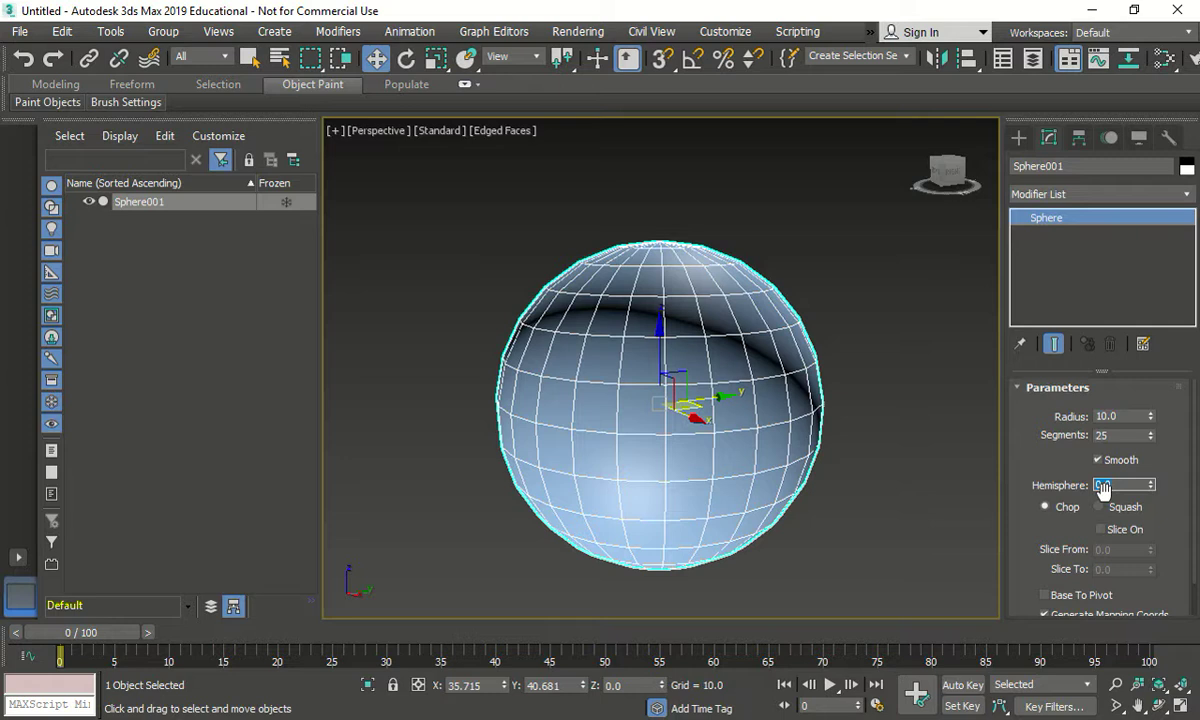
Step: With Chop active, try Hemisphere values of 0.1, 0.5, 0.75 and 0.99, and reset the value to 0
type(".1")
key("Return")
type(".5")
key("Return")
type(".75")
key("Return")
type(".99")
key("Return")
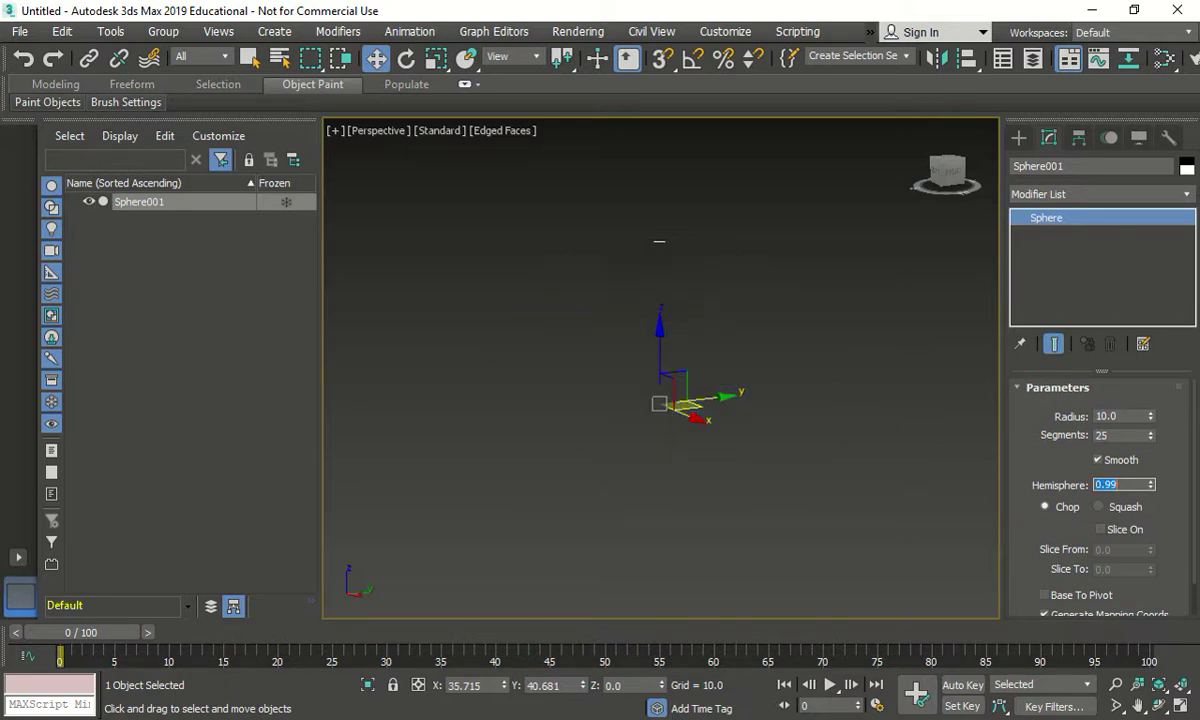
type("1")
key("BackSpace")
type("0")
key("Return")
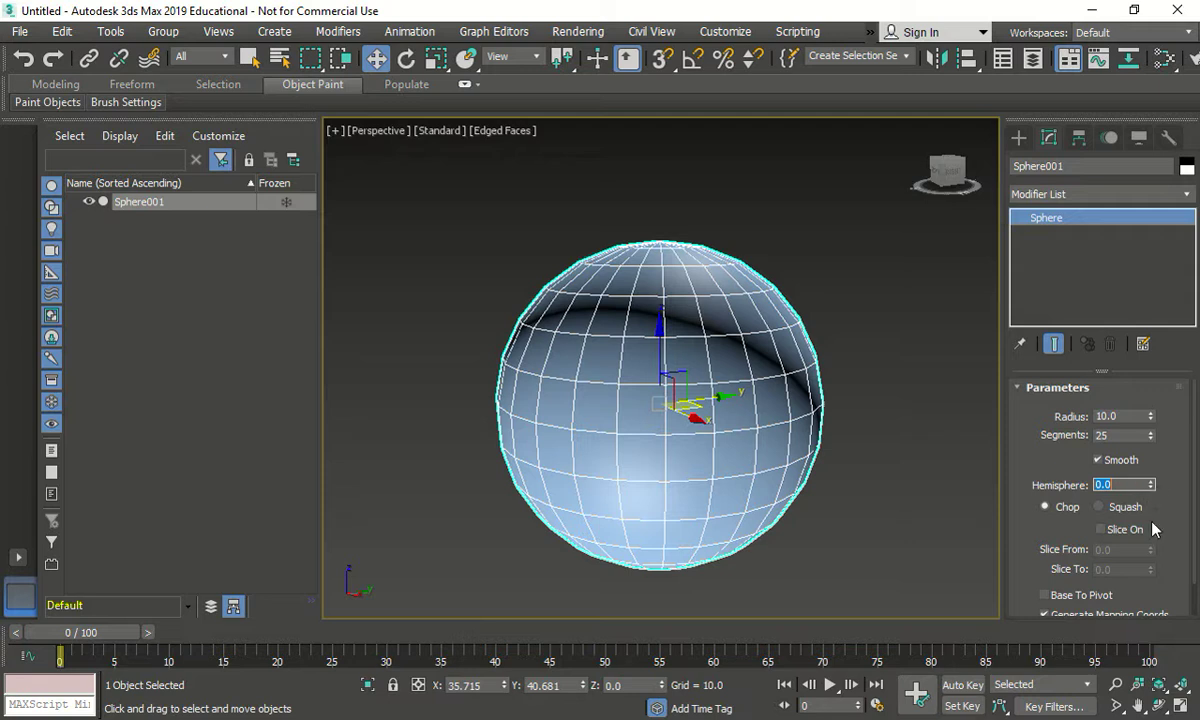
Step: Enable Slice On for the sphere, set Slice From to 180, and view the cut face at an angle
scroll(1150, 512, "down", 1)
scroll(1150, 514, "down", 1)
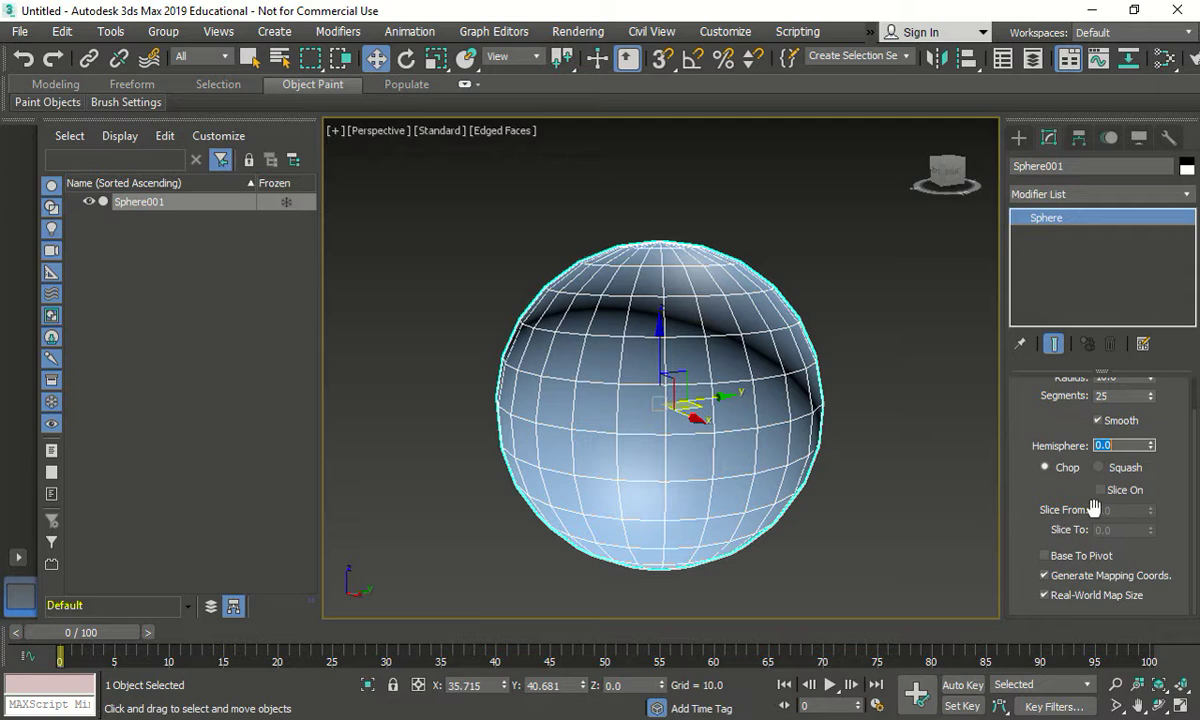
left_click(1100, 490)
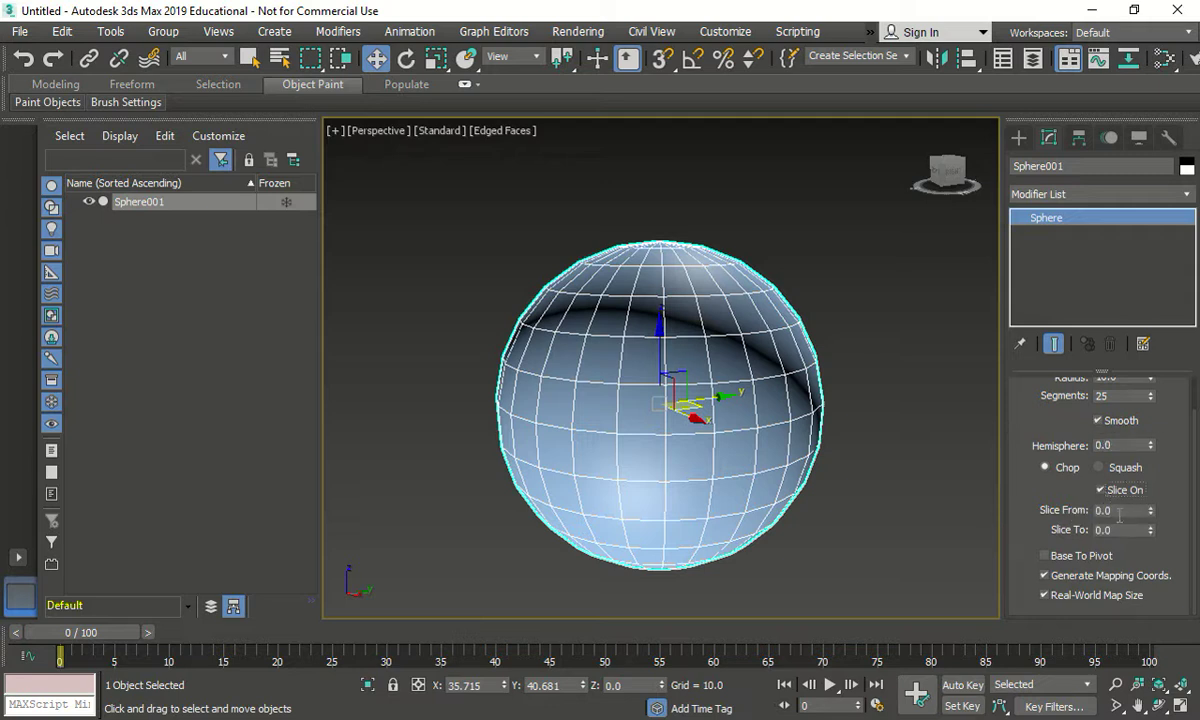
type("180")
key("Return")
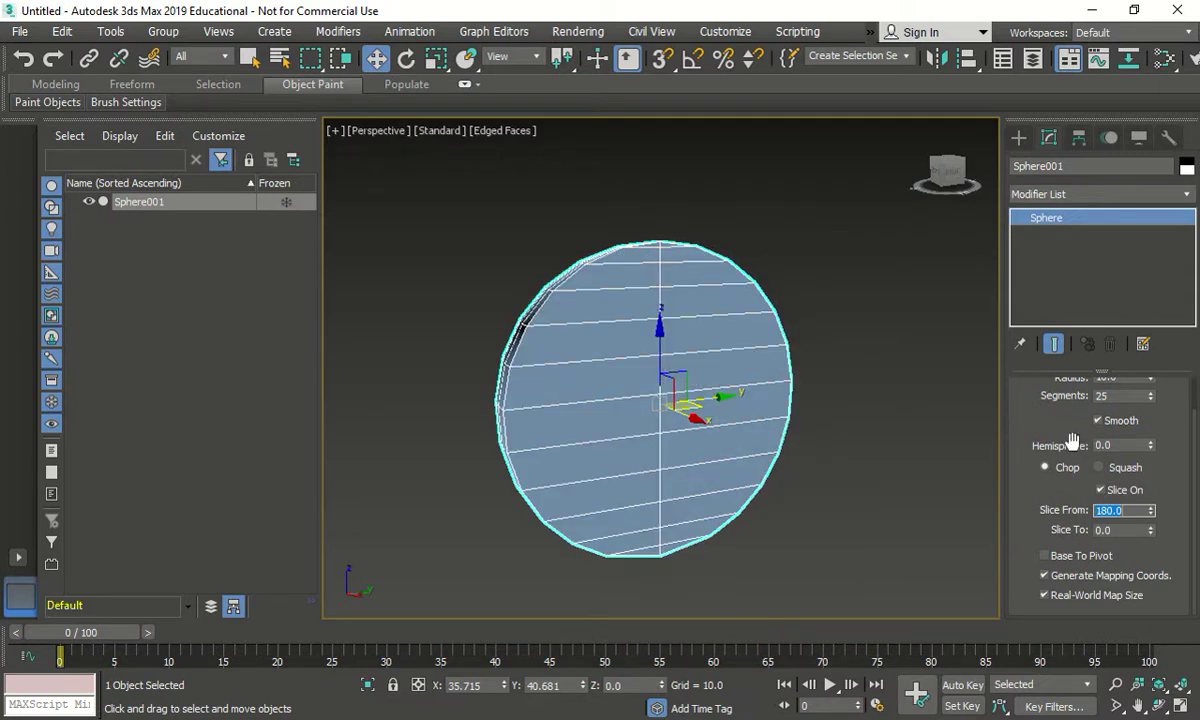
middle_click_drag(840, 472, 894, 485, "alt")
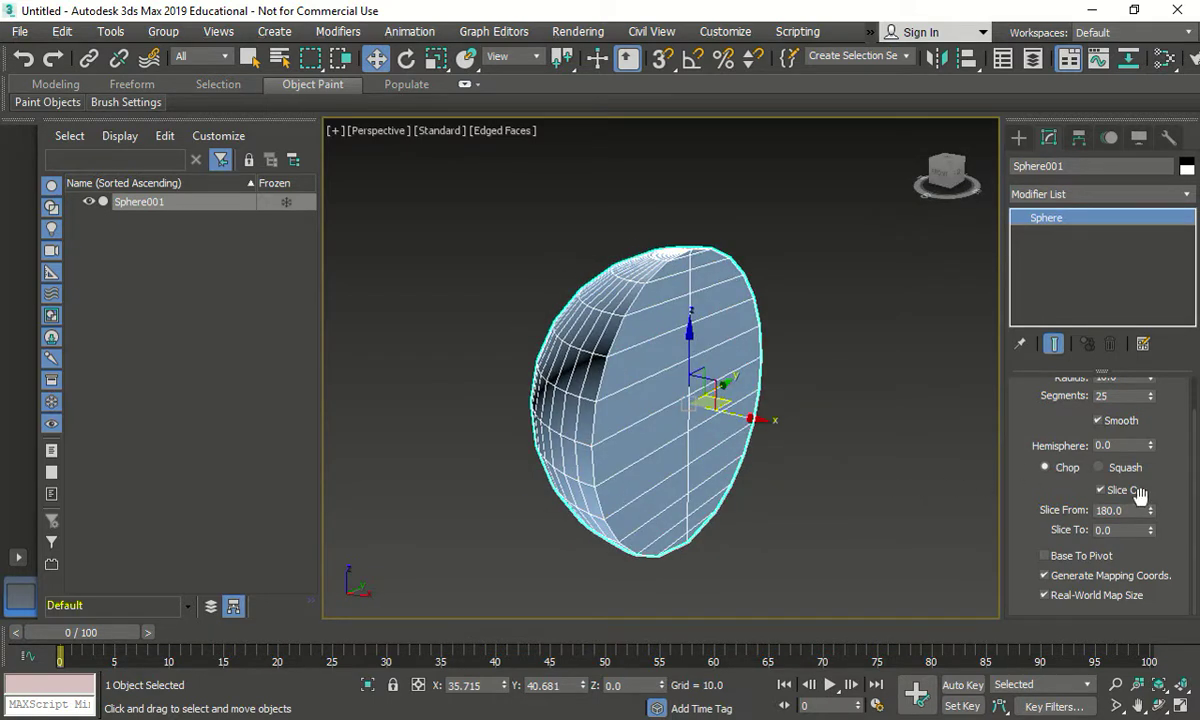
Step: Set the sliced sphere's Hemisphere value to 0.5 and compare Squash with Chop, leaving Chop selected
left_click(1099, 467)
left_click(1100, 445)
type("0.5")
key("Return")
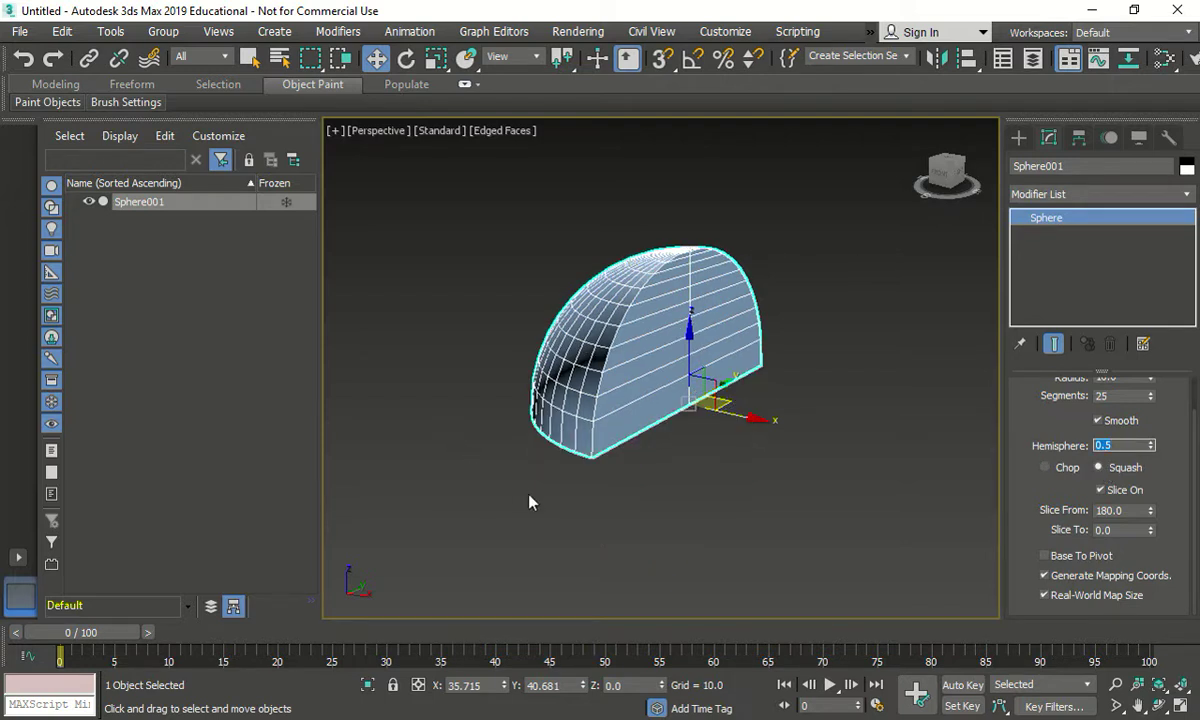
mouse_move(538, 501)
middle_mouse_down("alt")
mouse_move(729, 469)
mouse_move(645, 383)
mouse_move(530, 429)
mouse_move(530, 495)
middle_mouse_up("alt")
left_click(1044, 468)
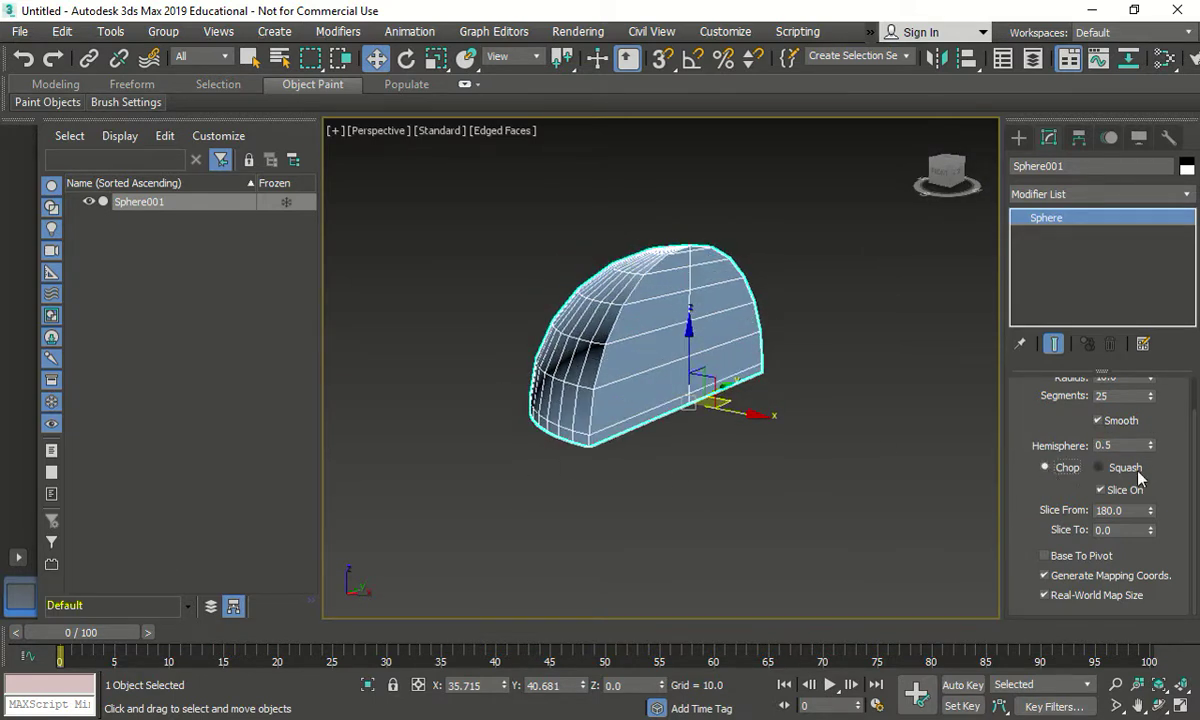
Step: Reset the sphere's Hemisphere to 0 and turn off its slicing
double_click(1110, 445)
type("0")
key("Return")
left_click(1100, 490)
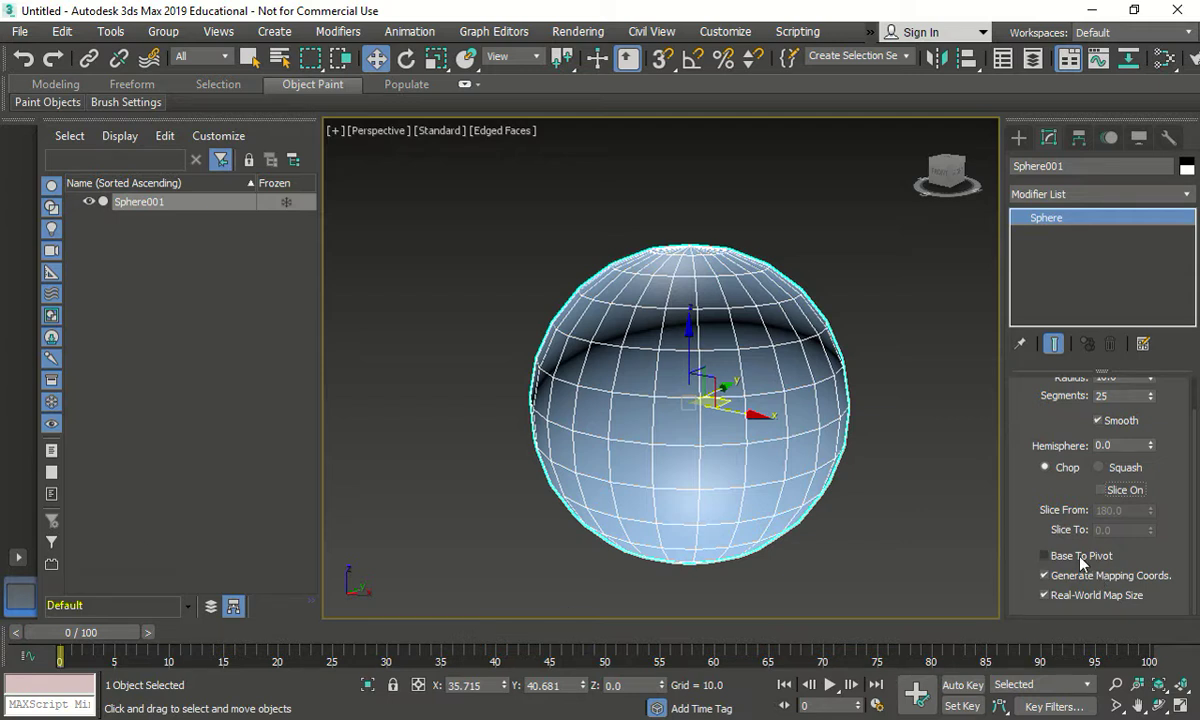
Step: Toggle Base To Pivot on and off for the sphere, leaving it on
left_click(1044, 555)
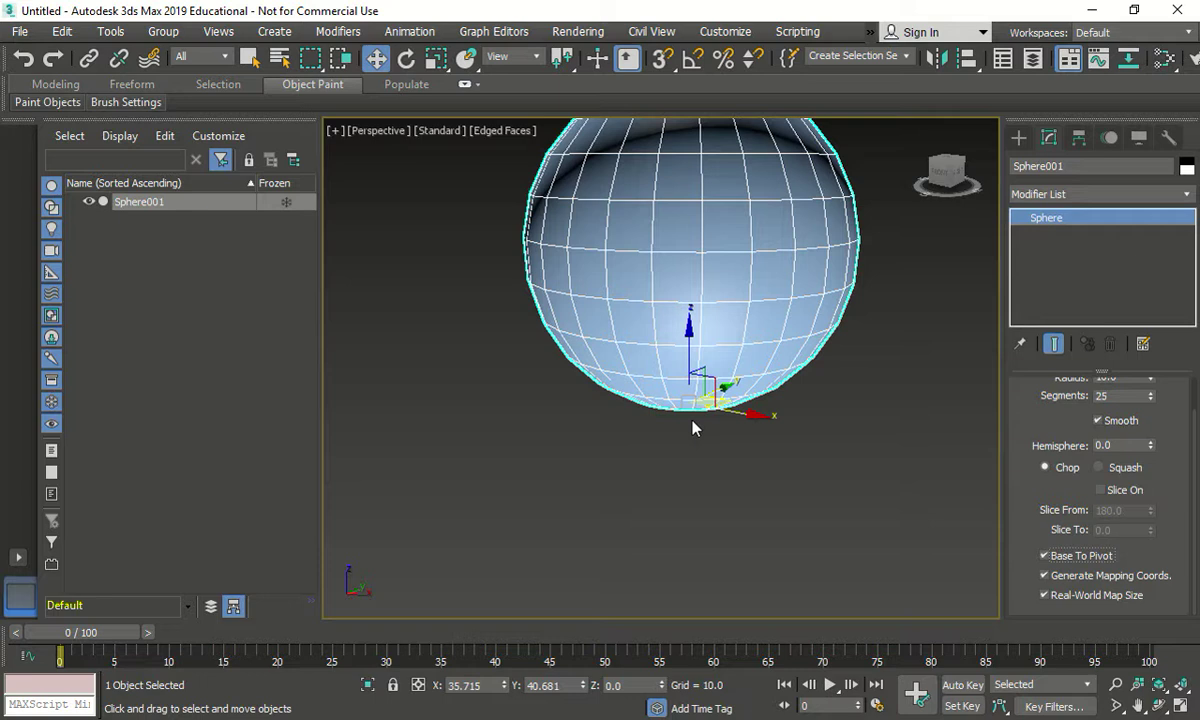
left_click(1044, 555)
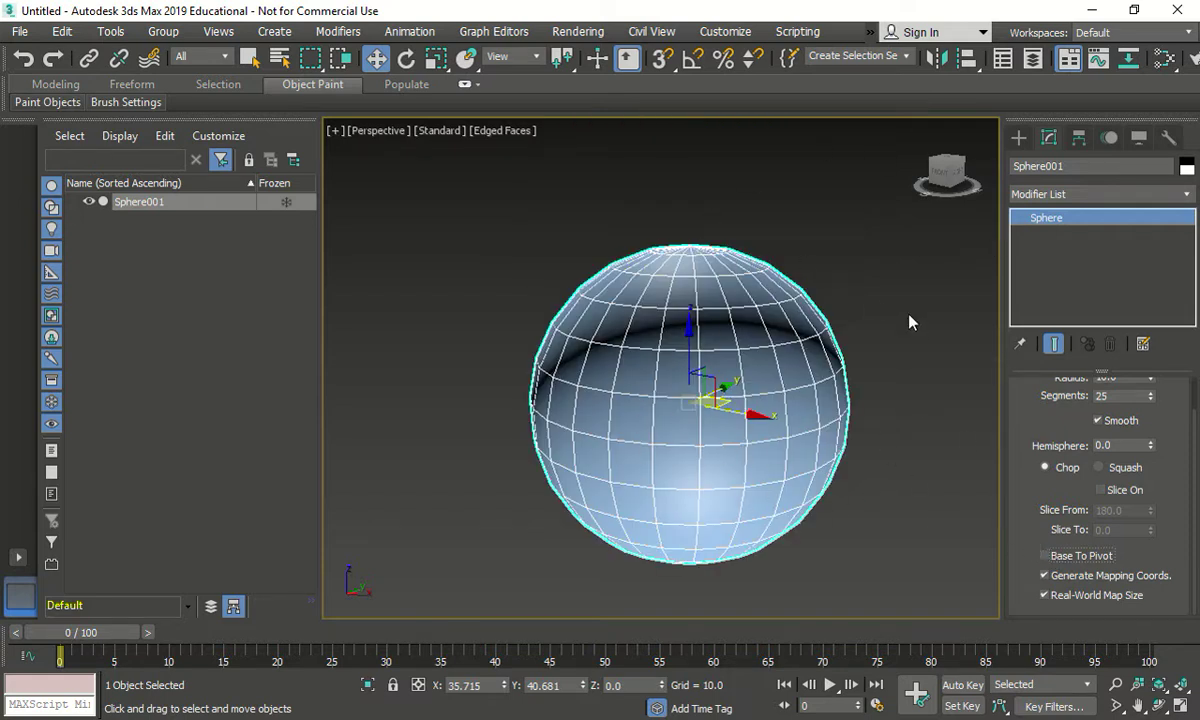
left_click(1044, 555)
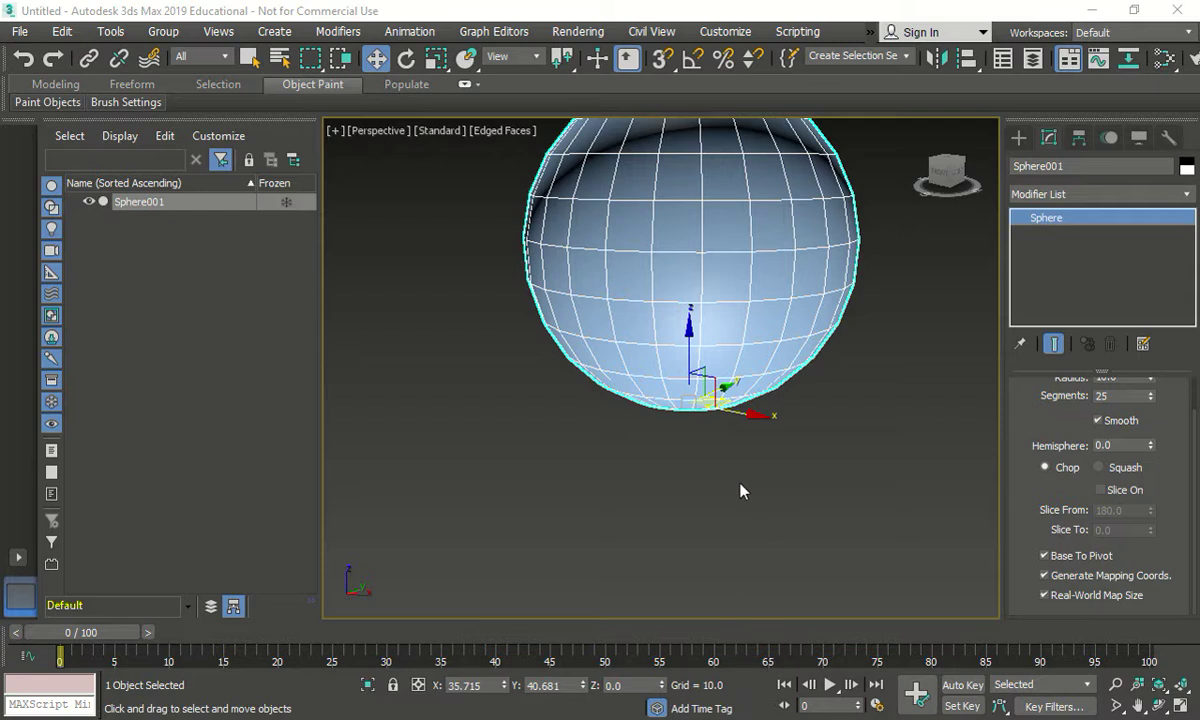
Step: Delete the sphere from the scene
scroll(620, 265, "down", 5)
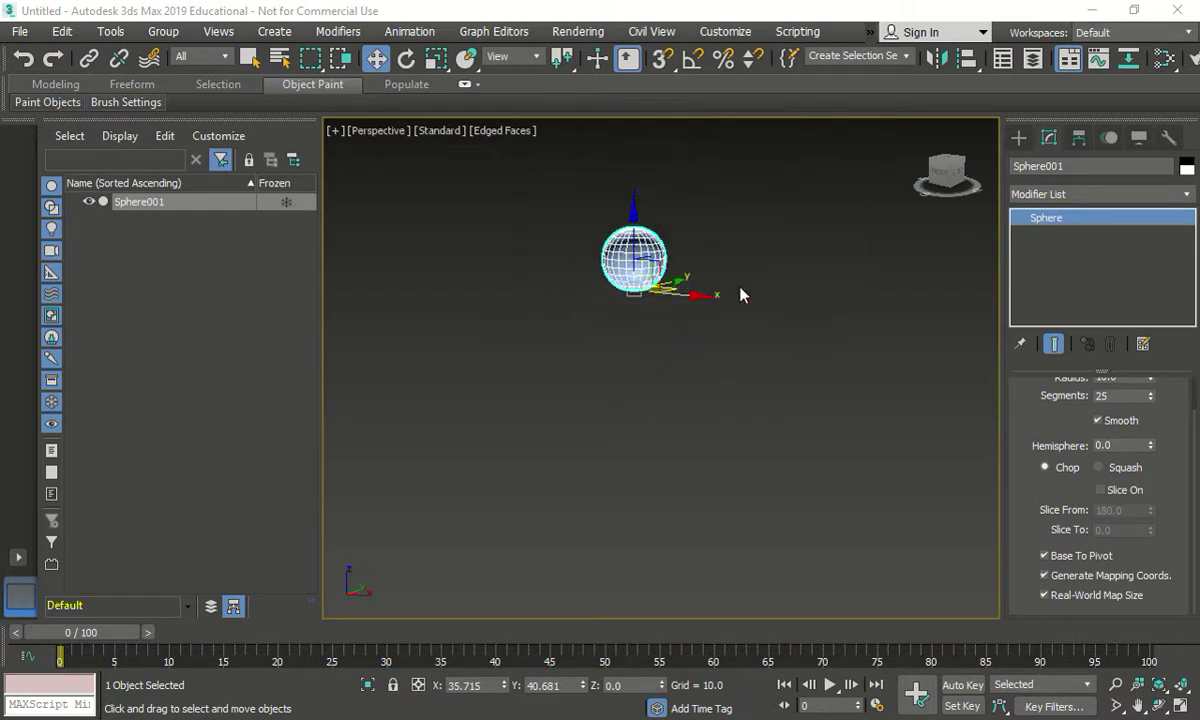
scroll(672, 224, "up", 3)
left_click_drag(651, 228, 477, 396)
key("Delete")
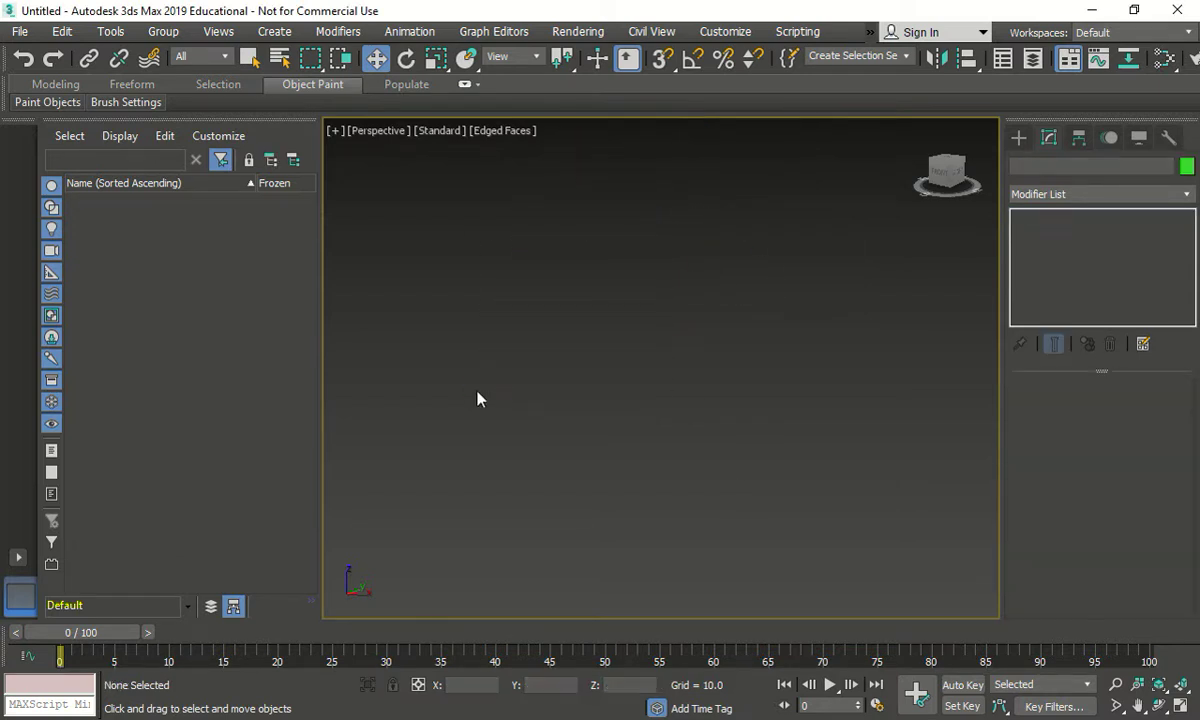
Step: Create a cylinder from its center with a radius of about 15.6 and a height of about 32.6
left_click(1018, 137)
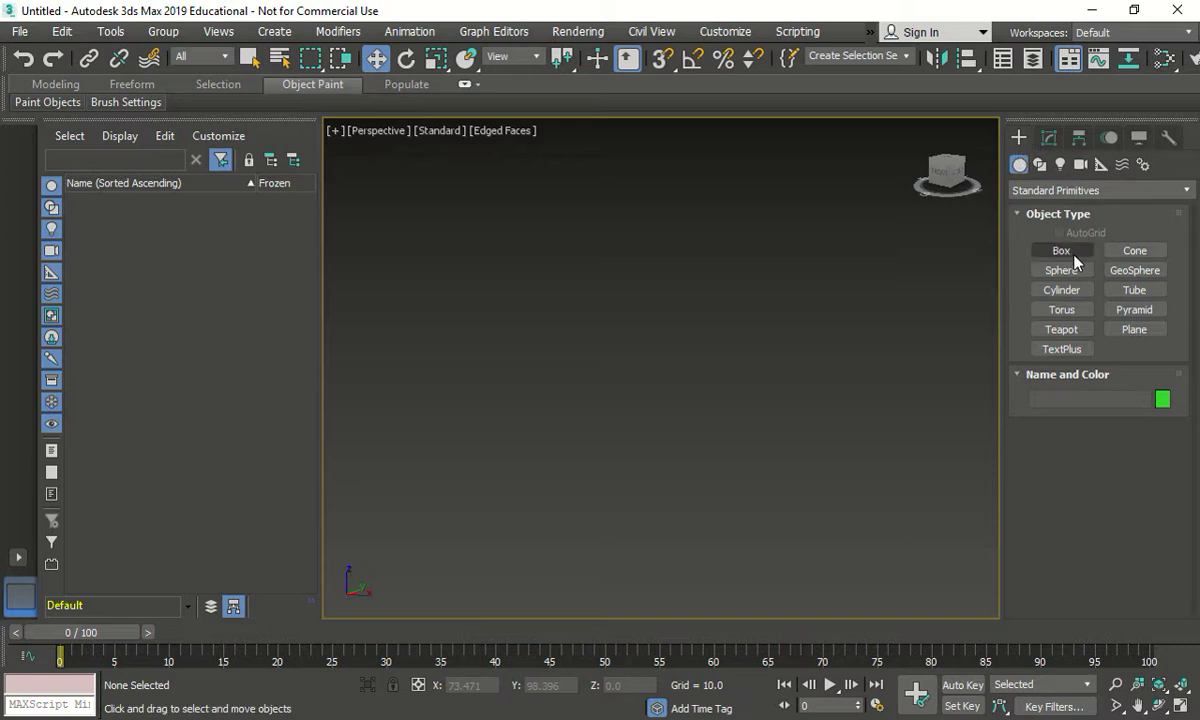
left_click(1062, 290)
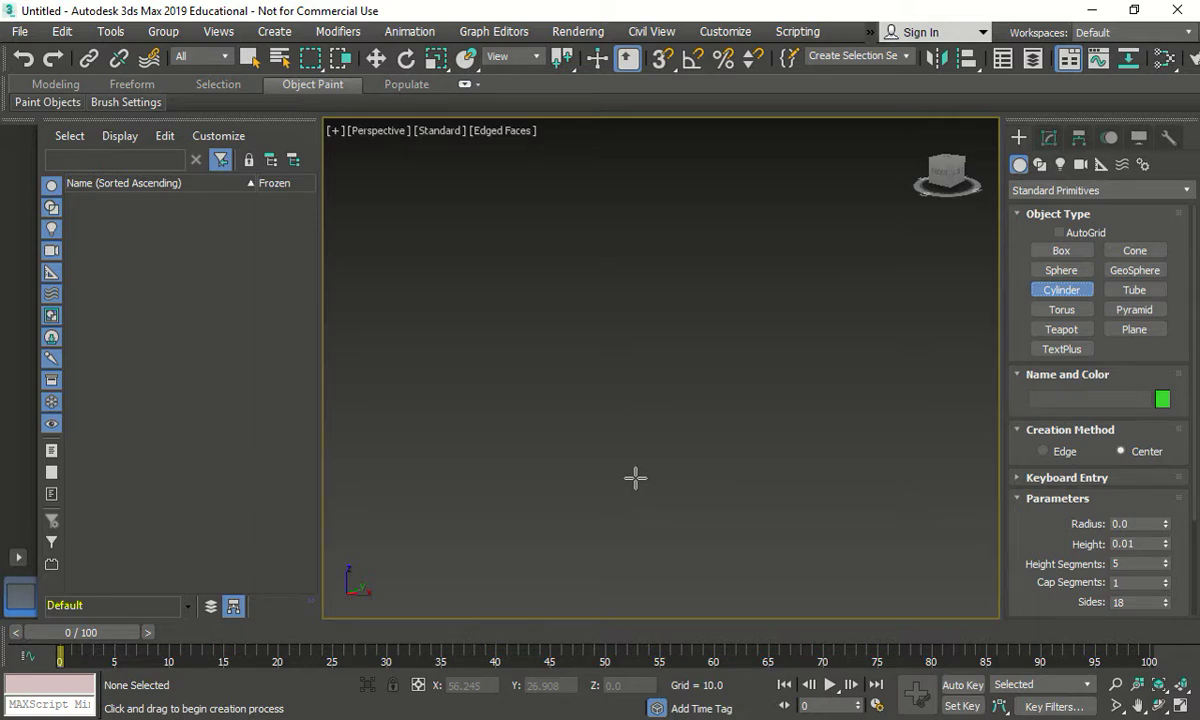
left_click_drag(603, 421, 682, 398)
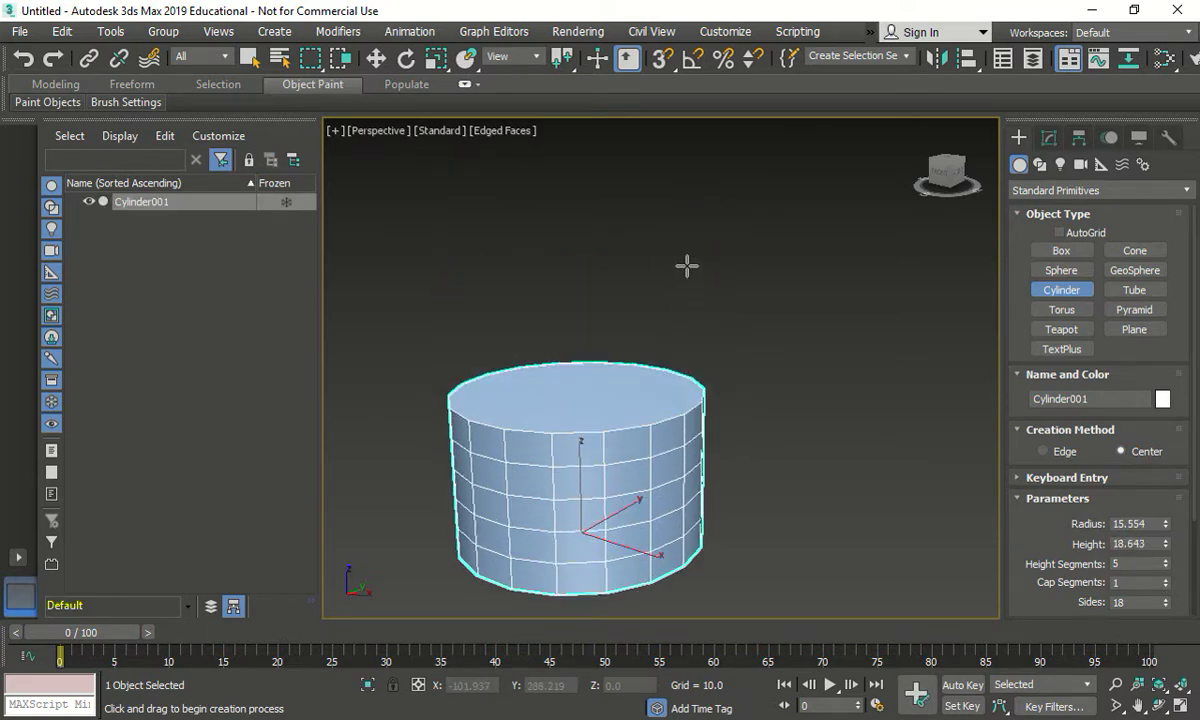
left_click(720, 169)
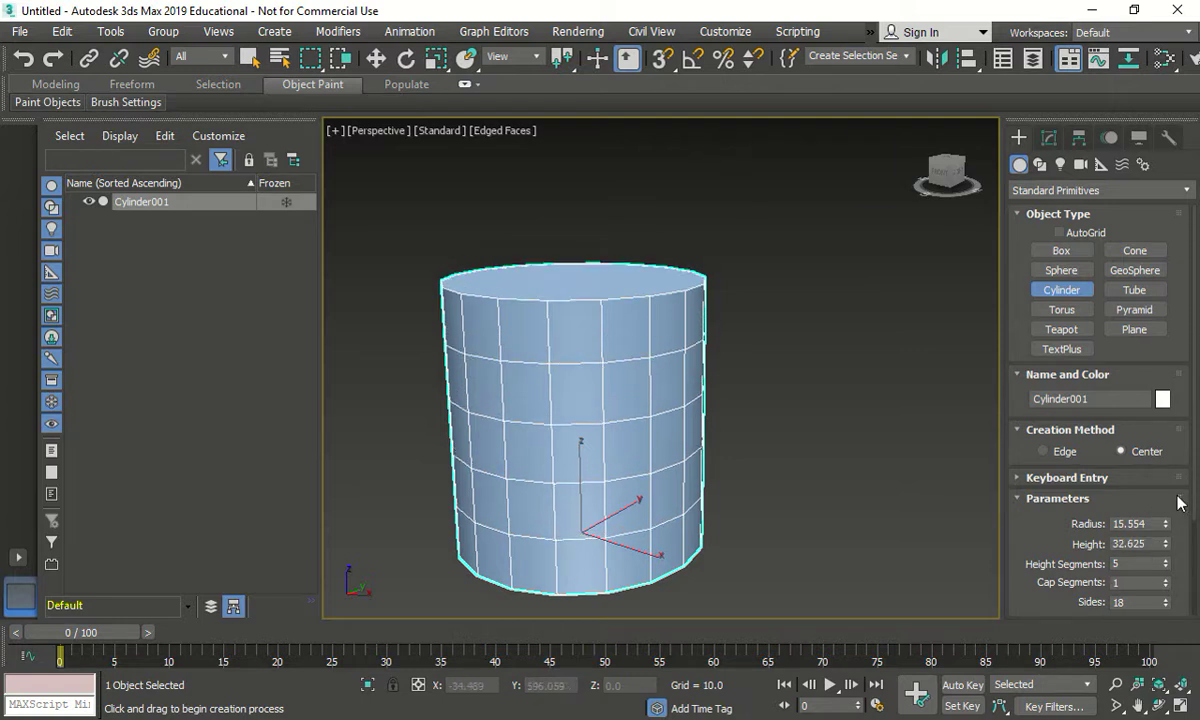
Step: Create a second cylinder beside the first with the Edge creation method and a radius of about 32.2
scroll(865, 392, "down", 3)
middle_click_drag(906, 397, 686, 383)
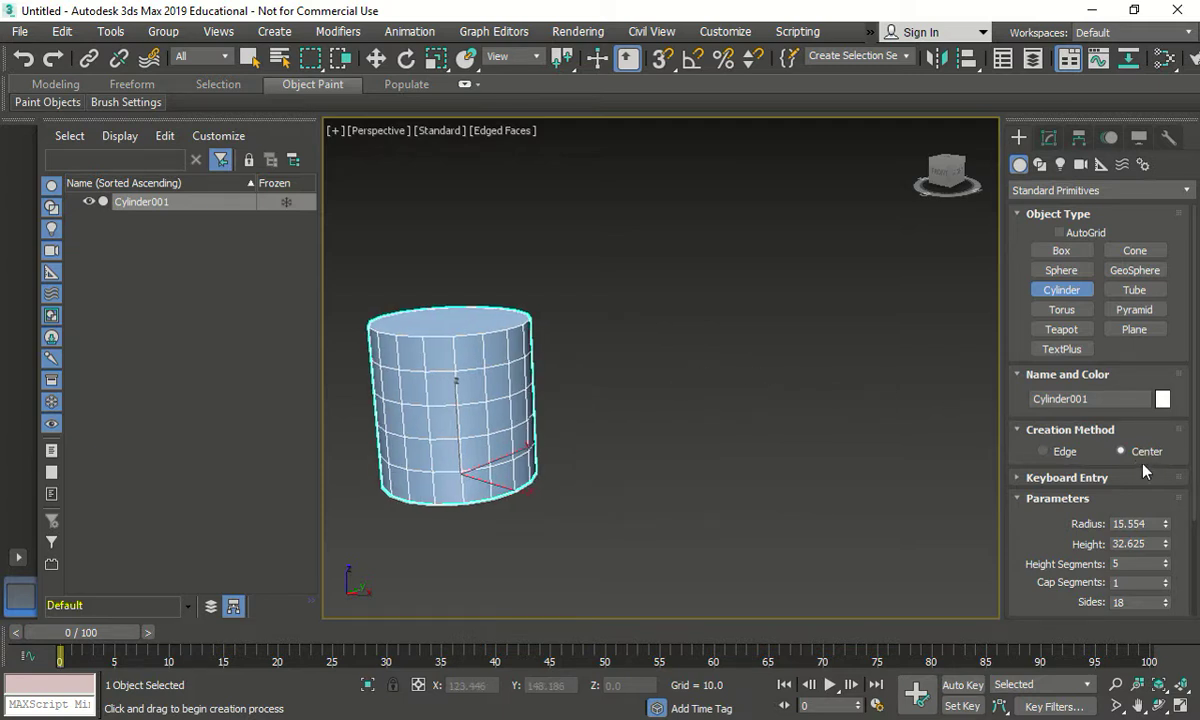
left_click(1045, 452)
left_click_drag(726, 510, 864, 436)
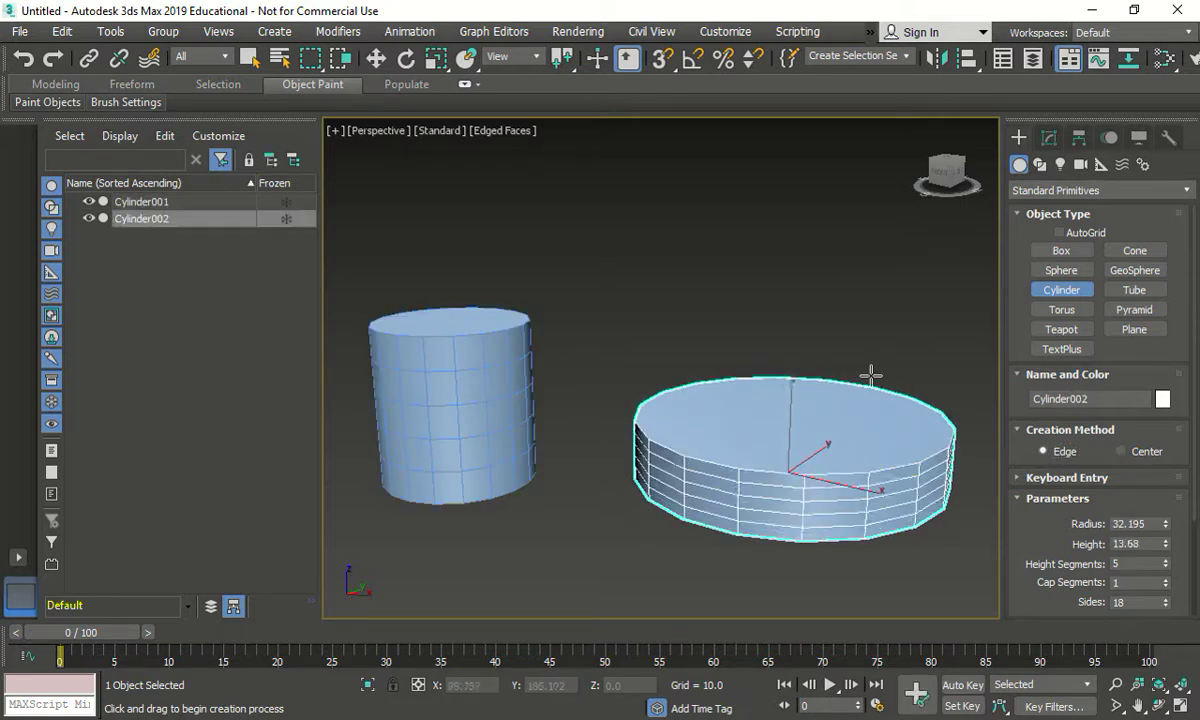
Step: Create a third cylinder with the Center creation method, radius about 28.2 and height about 49.8
left_click(1122, 451)
middle_click_drag(924, 450, 666, 498)
left_click_drag(742, 490, 809, 441)
left_click(778, 188)
Step: Delete the second and third cylinders, keeping only the first one
scroll(845, 449, "down", 3)
scroll(845, 449, "down", 4)
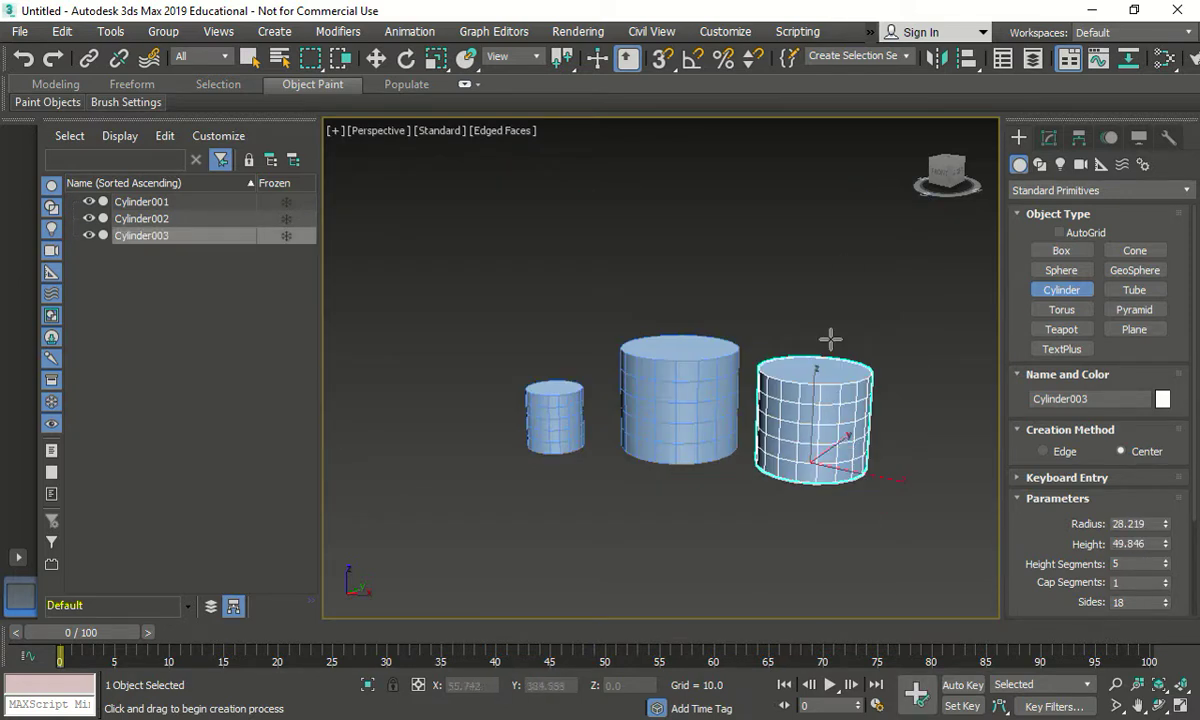
key("w")
left_click_drag(657, 567, 660, 540)
key("Delete")
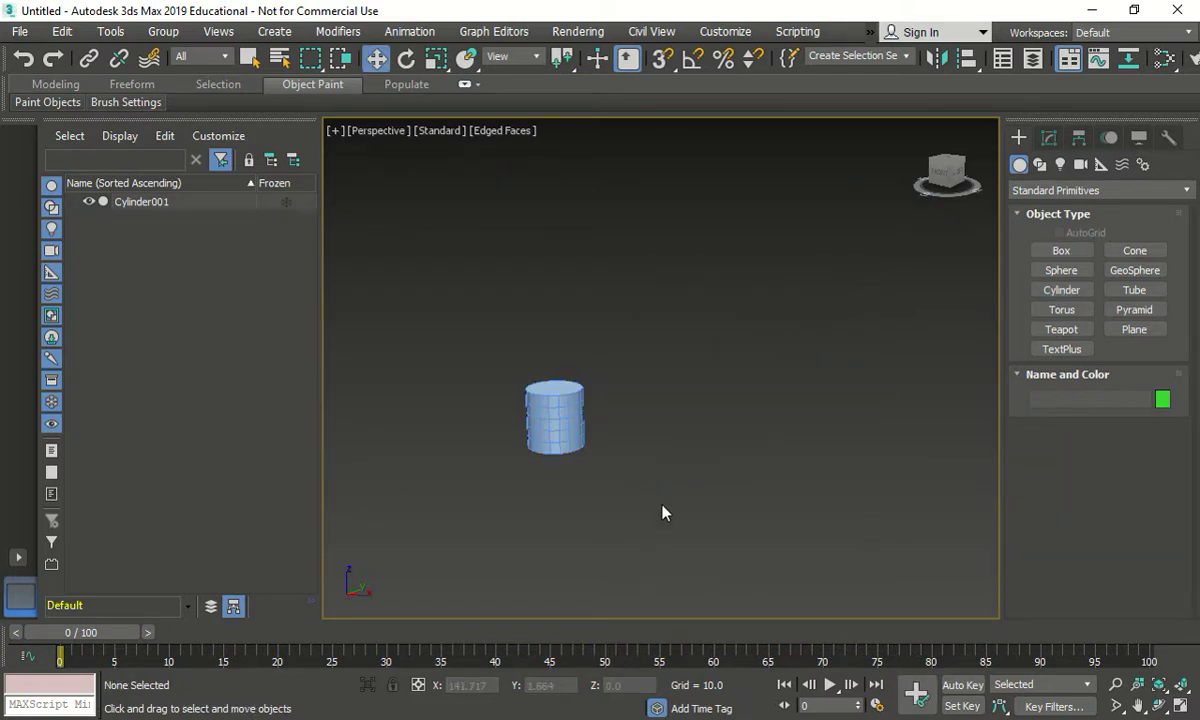
Step: Set the remaining cylinder's radius to 15 and its height to 30
scroll(530, 474, "up", 5)
middle_click_drag(526, 499, 672, 461)
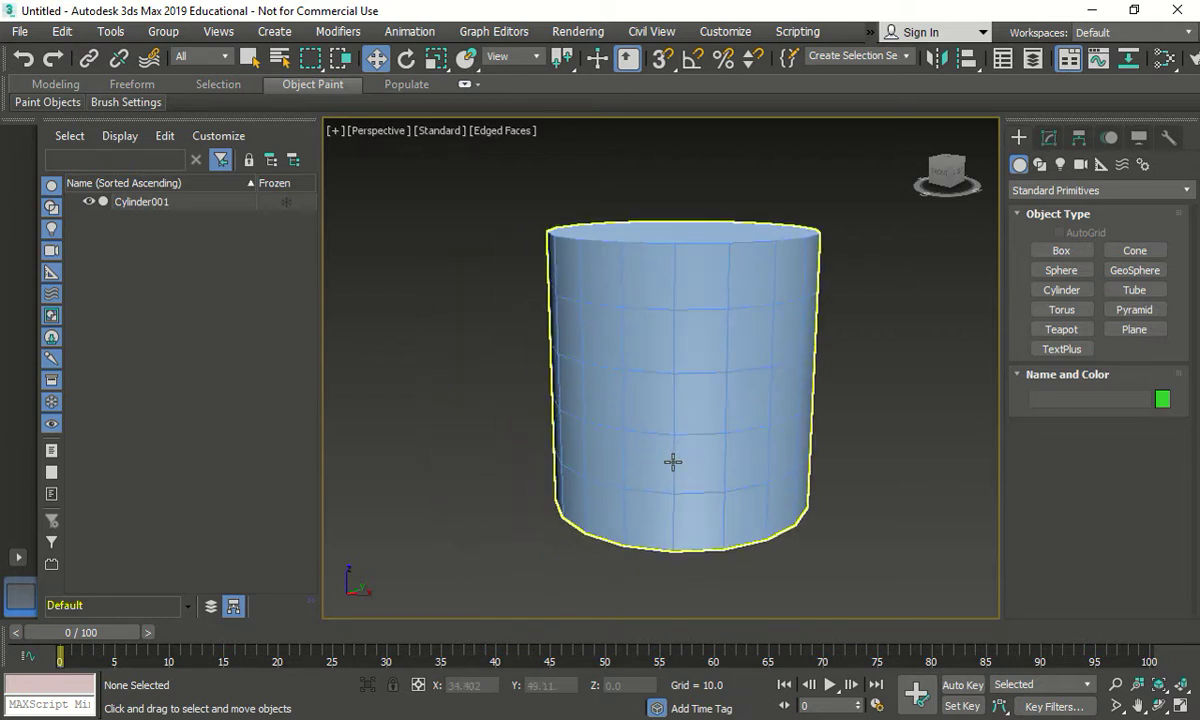
left_click(1049, 137)
left_click(732, 345)
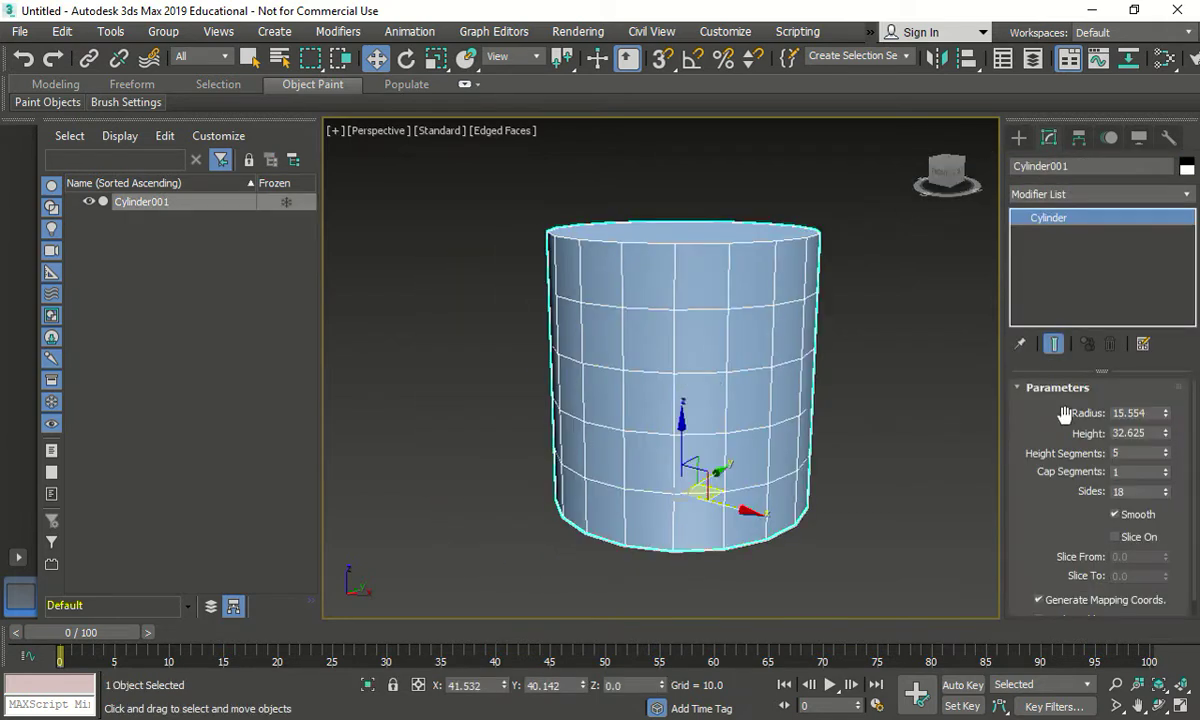
double_click(1135, 413)
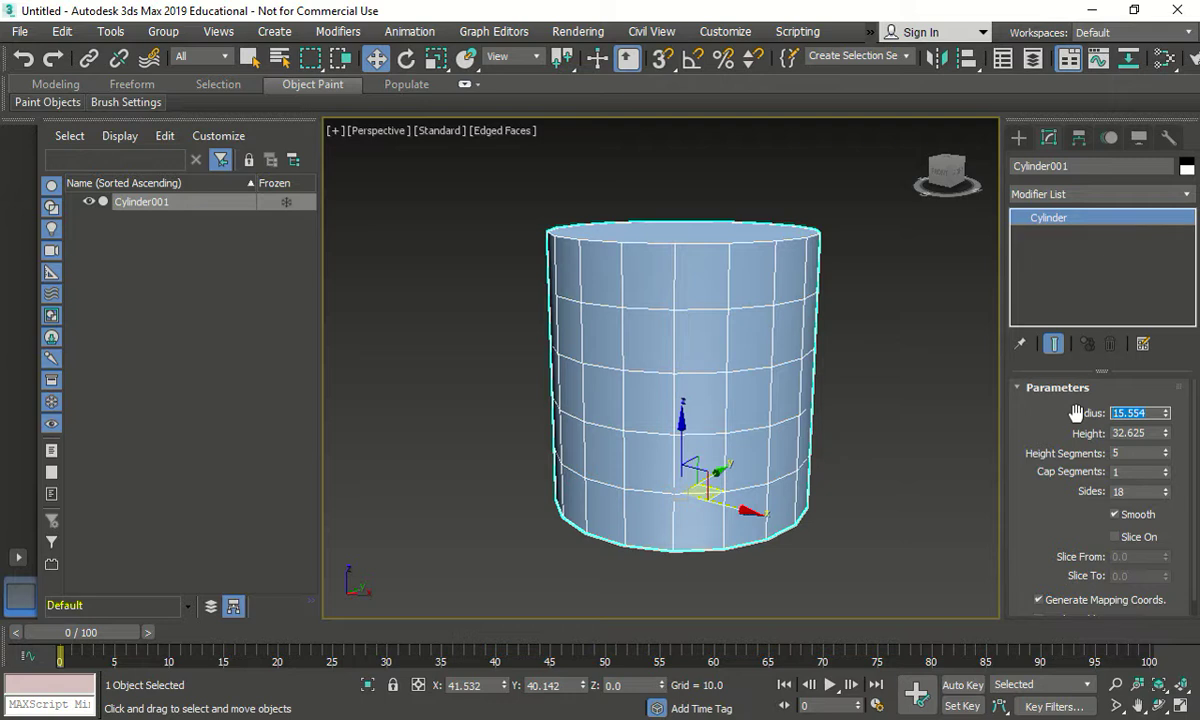
type("15")
key("Tab")
type("30")
key("Return")
Step: Set the cylinder's height segments to 10 and its cap segments to 2
key("Tab")
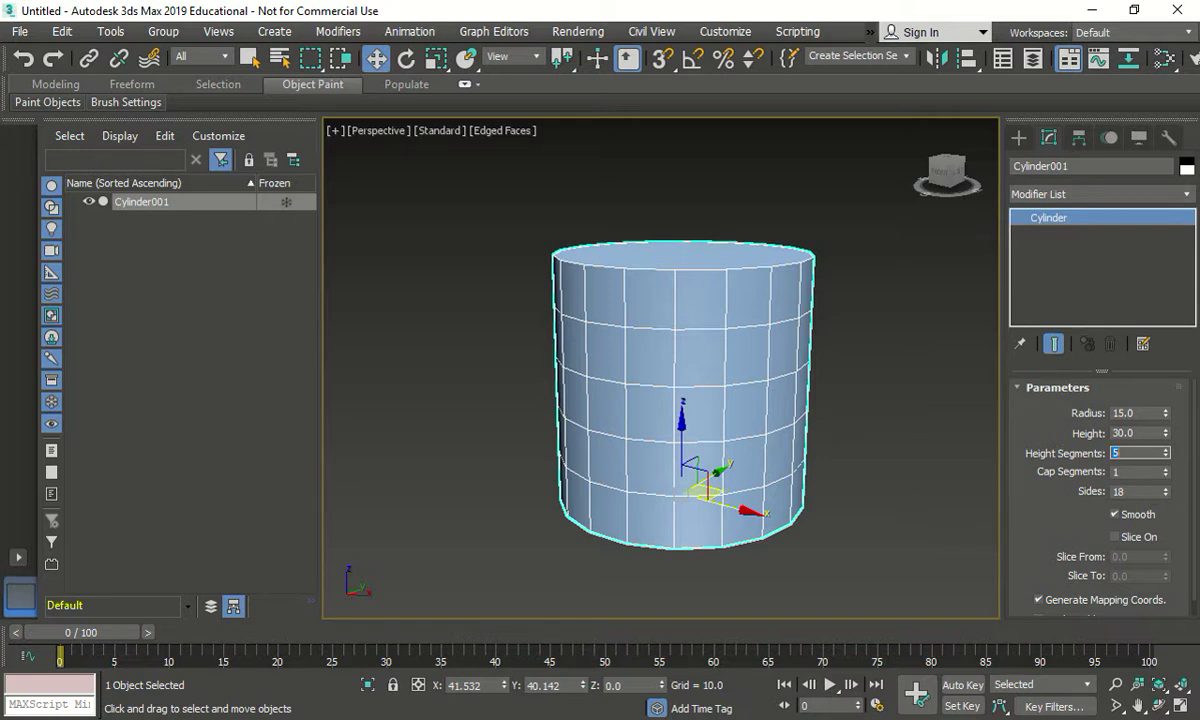
key("Tab")
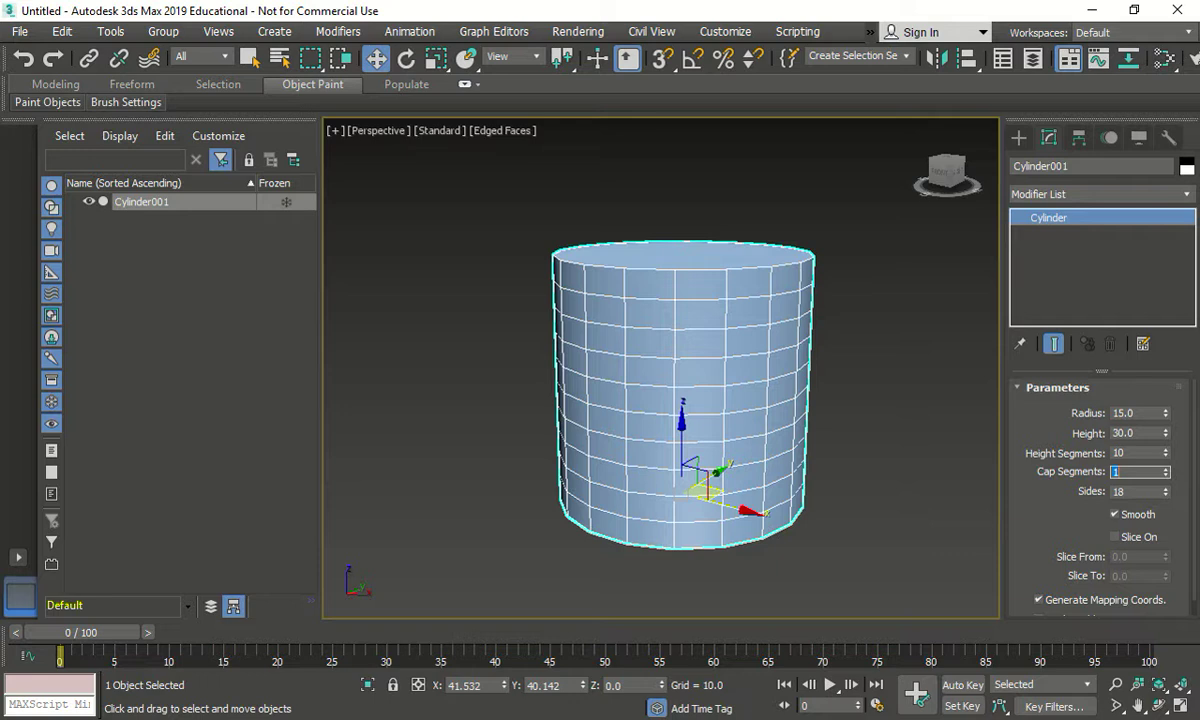
type("2")
key("Tab")
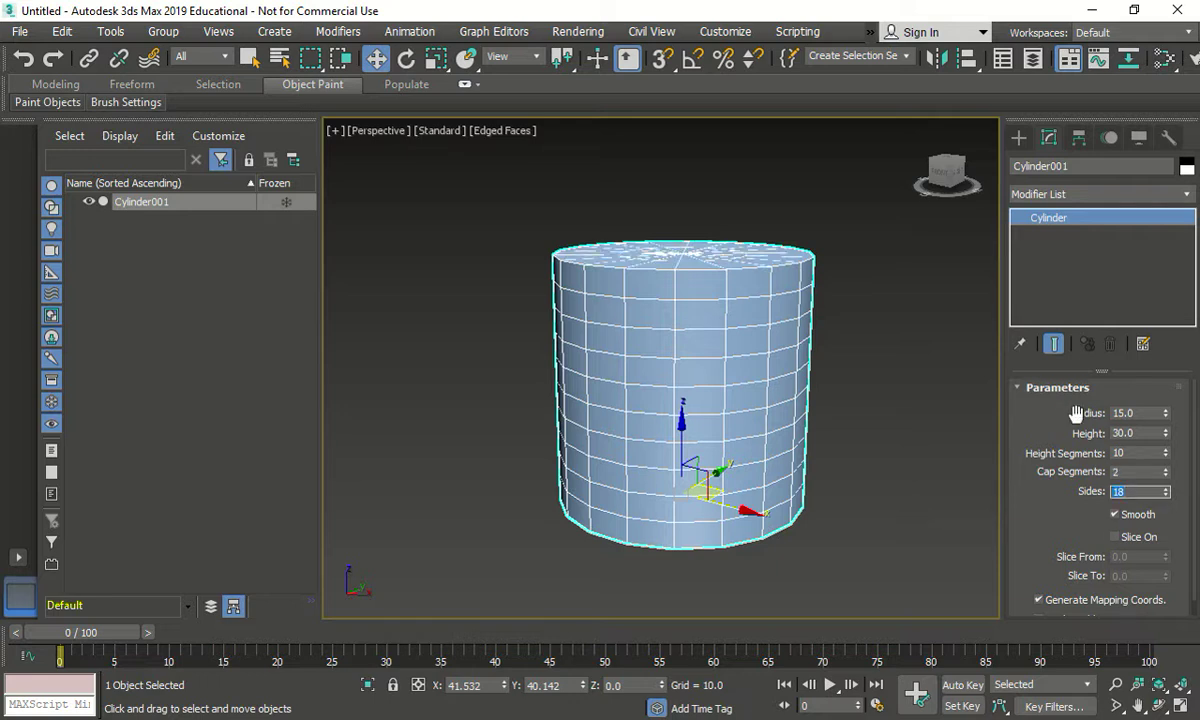
key("Tab")
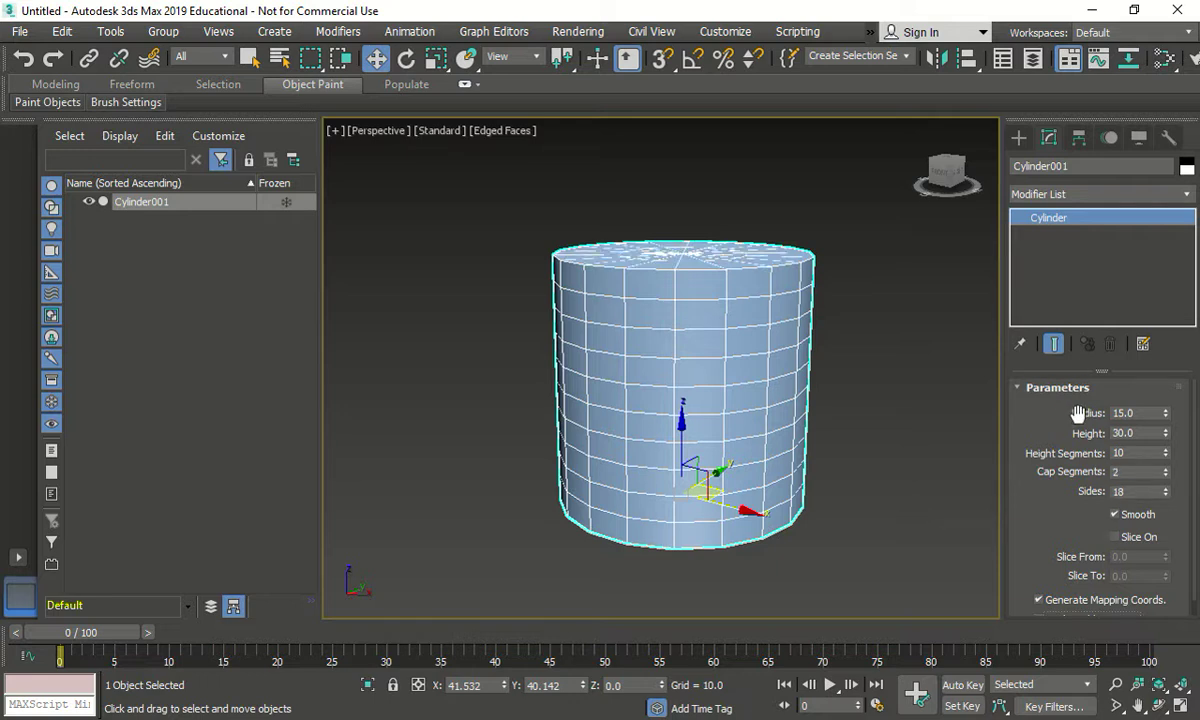
Step: Enable slicing on the cylinder and set Slice From to 180
scroll(1117, 516, "down", 1)
left_click(1117, 521)
key("Tab")
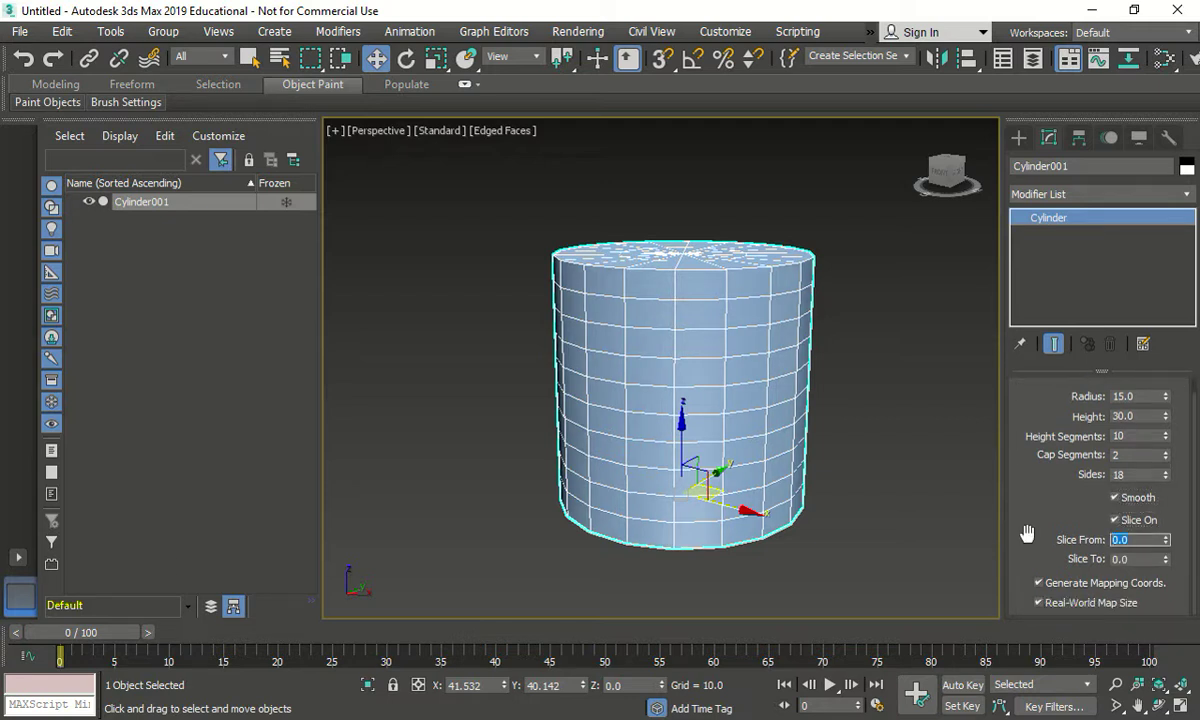
type("180")
key("Return")
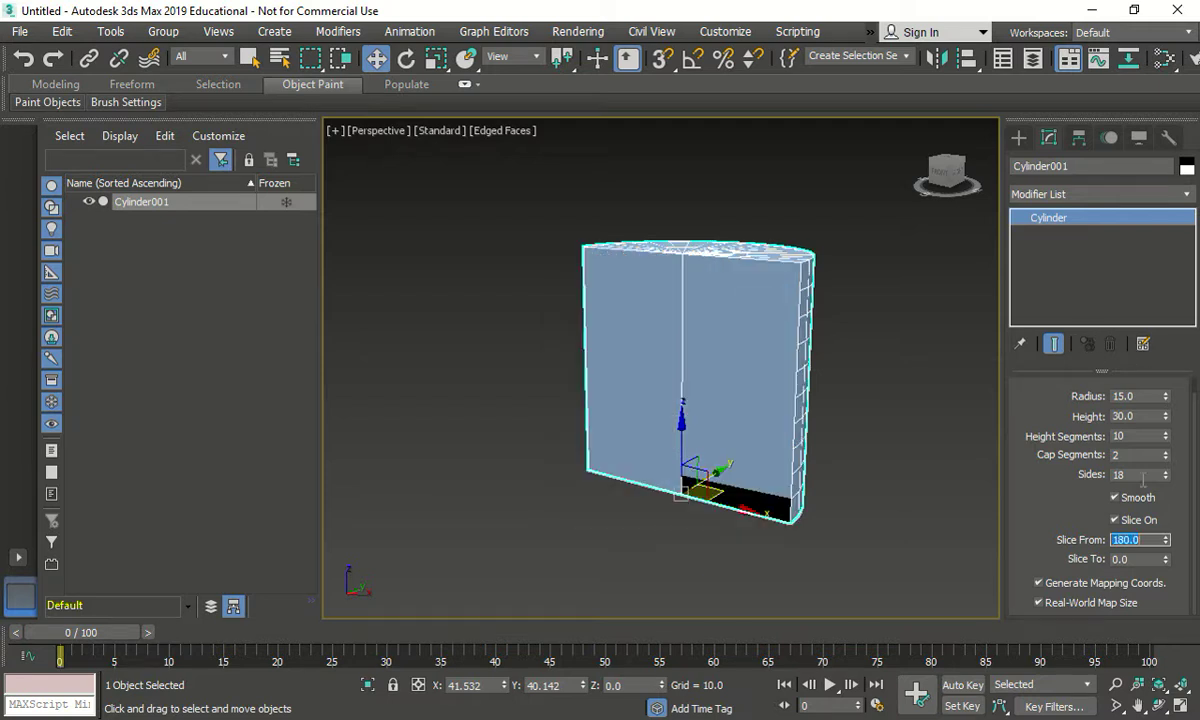
Step: Try a Slice From value of 45 on the cylinder, and change it to 280
type("1")
type("45")
key("Return")
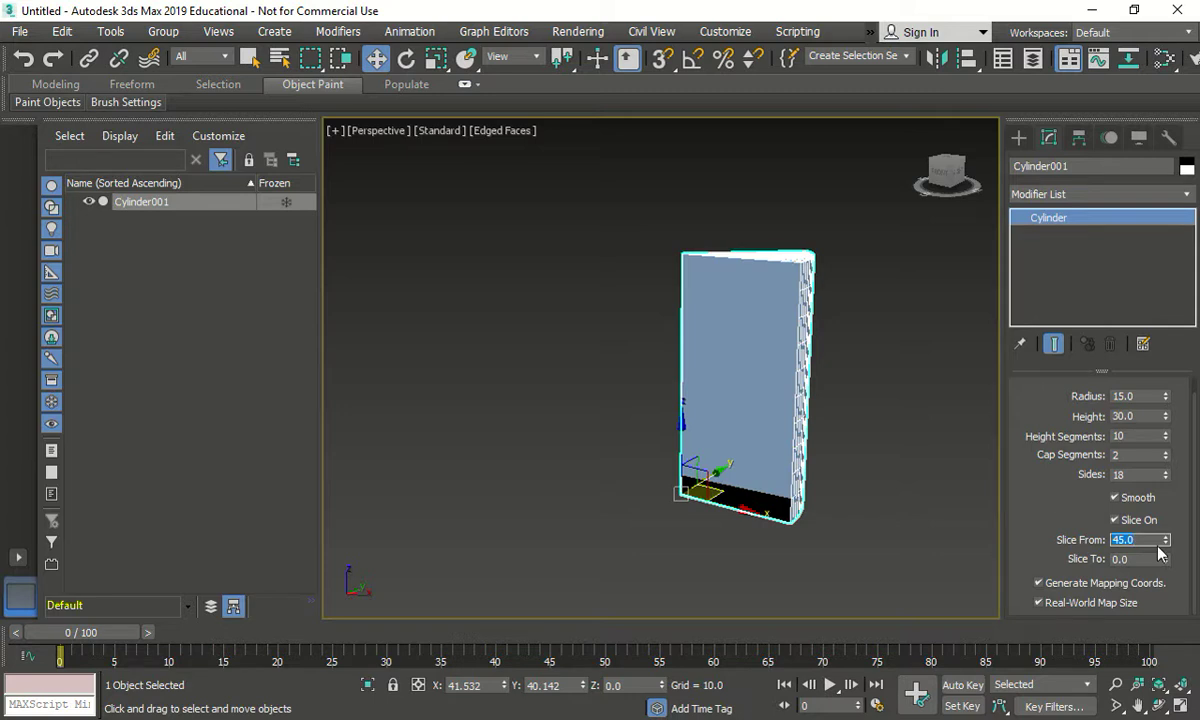
type("280")
key("Return")
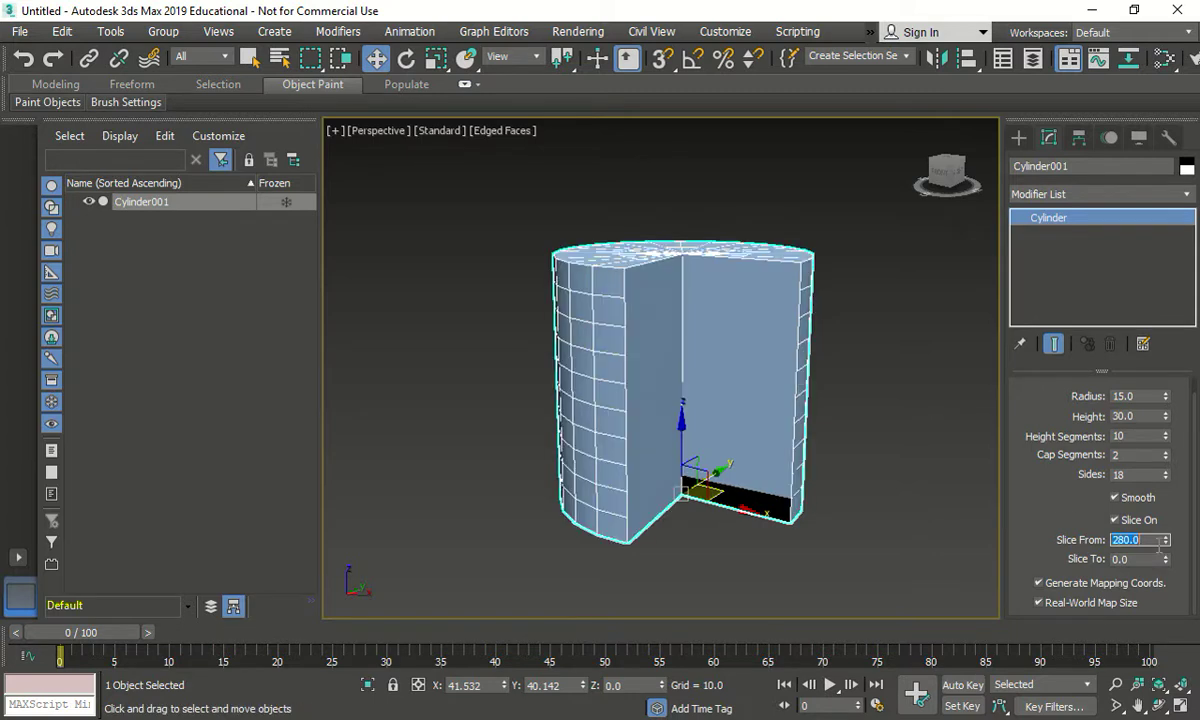
Step: Inspect the sliced cylinder from above and delete it
middle_click_drag(732, 450, 695, 480, "alt")
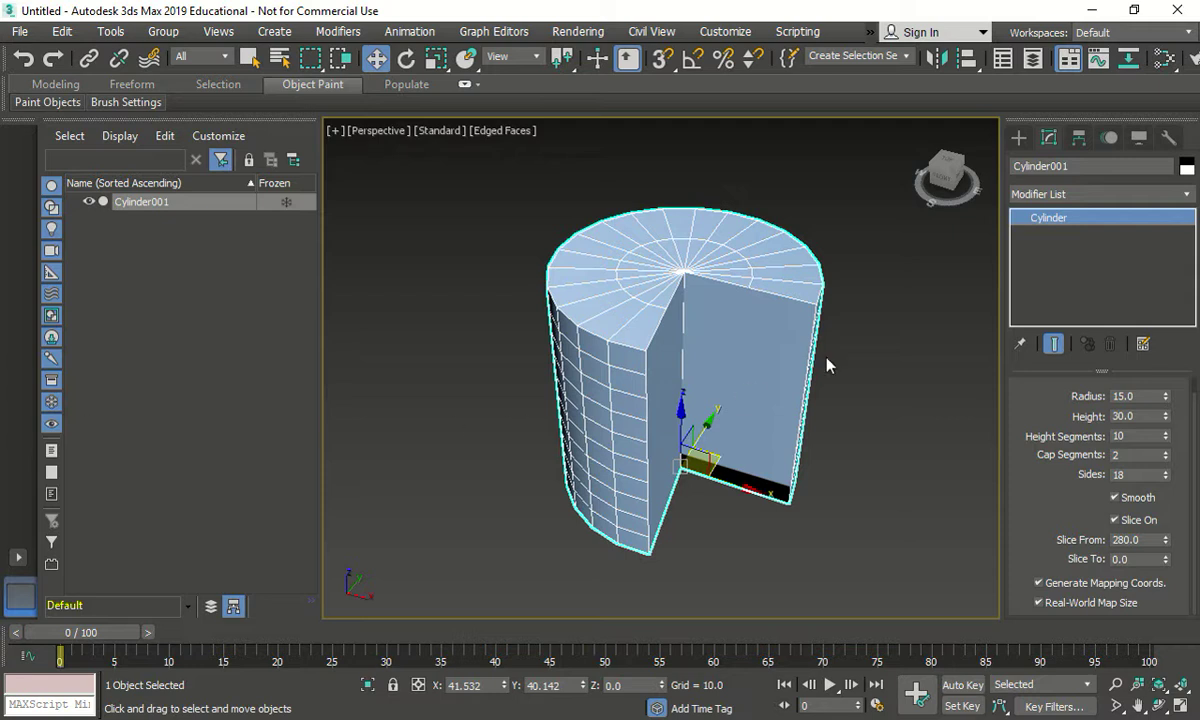
left_click(892, 321)
left_click_drag(883, 223, 405, 506)
key("Delete")
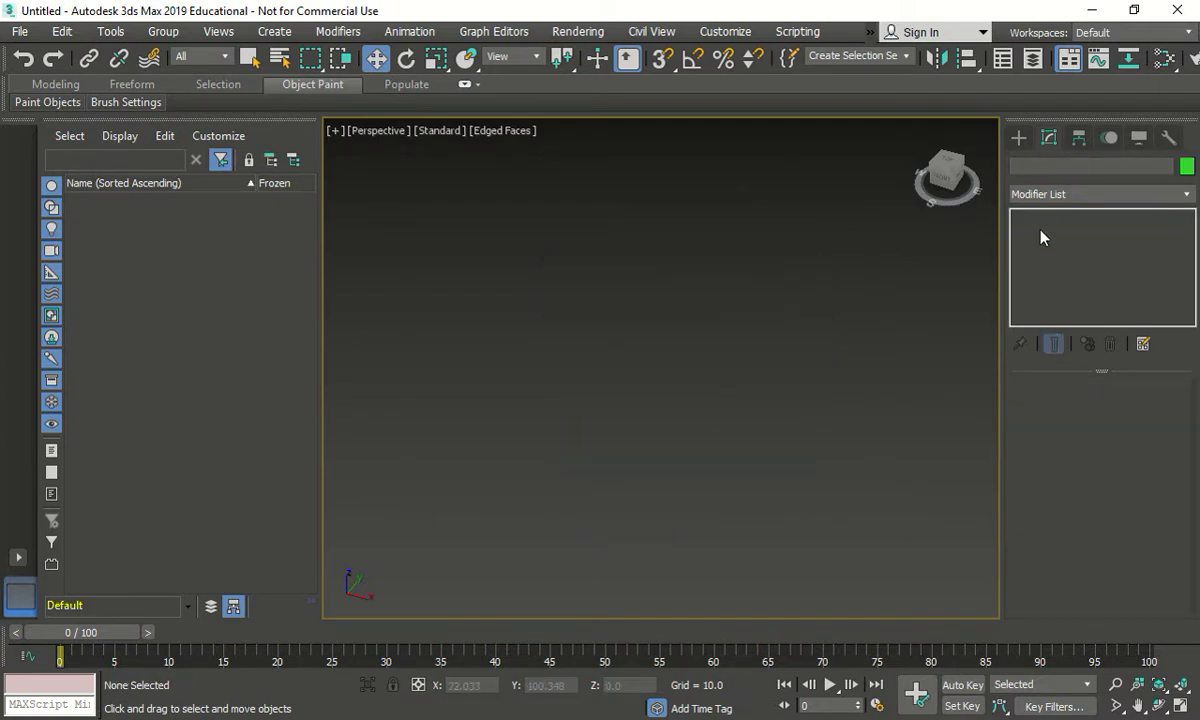
Step: Create a tube with Radius 1 about 21.6, Radius 2 about 15 and height about 33.4, and delete it
left_click(1019, 137)
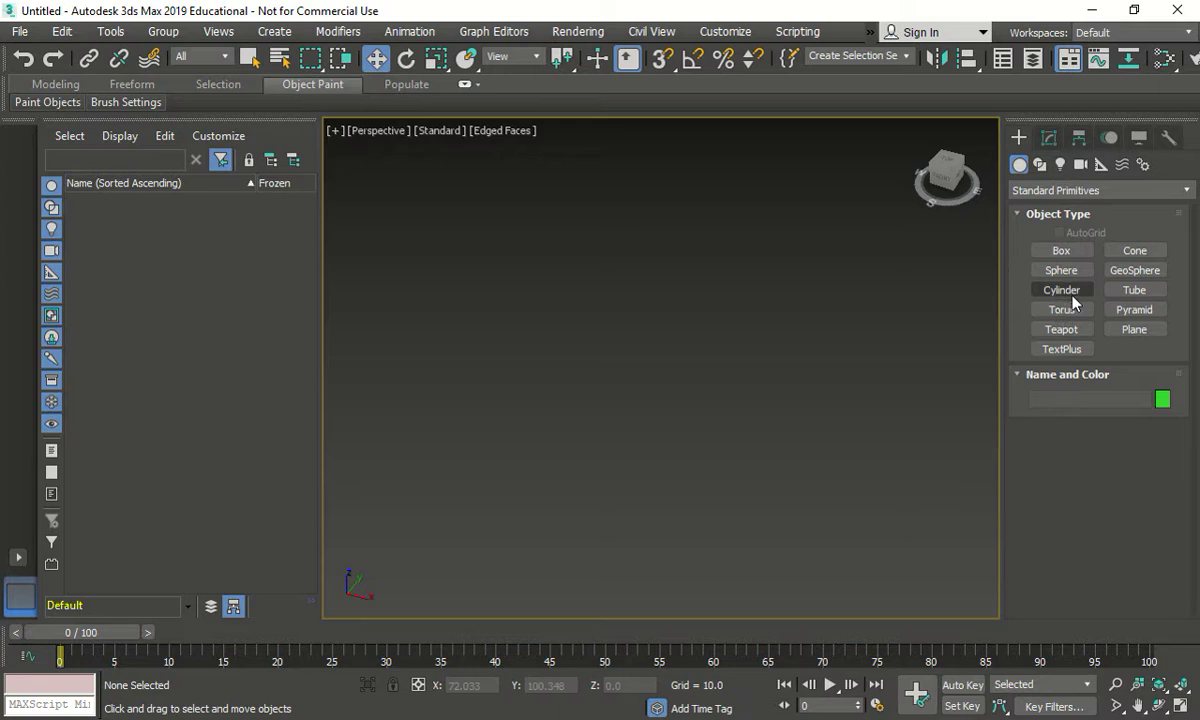
left_click(1145, 290)
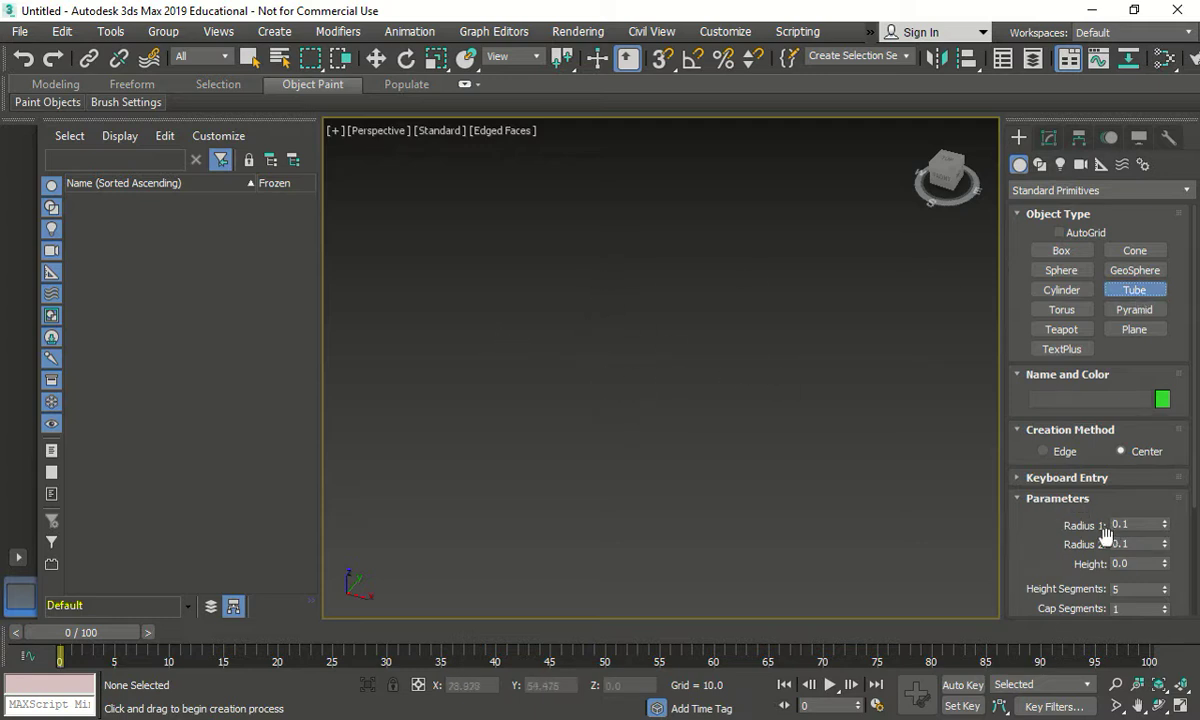
left_click_drag(637, 417, 758, 360)
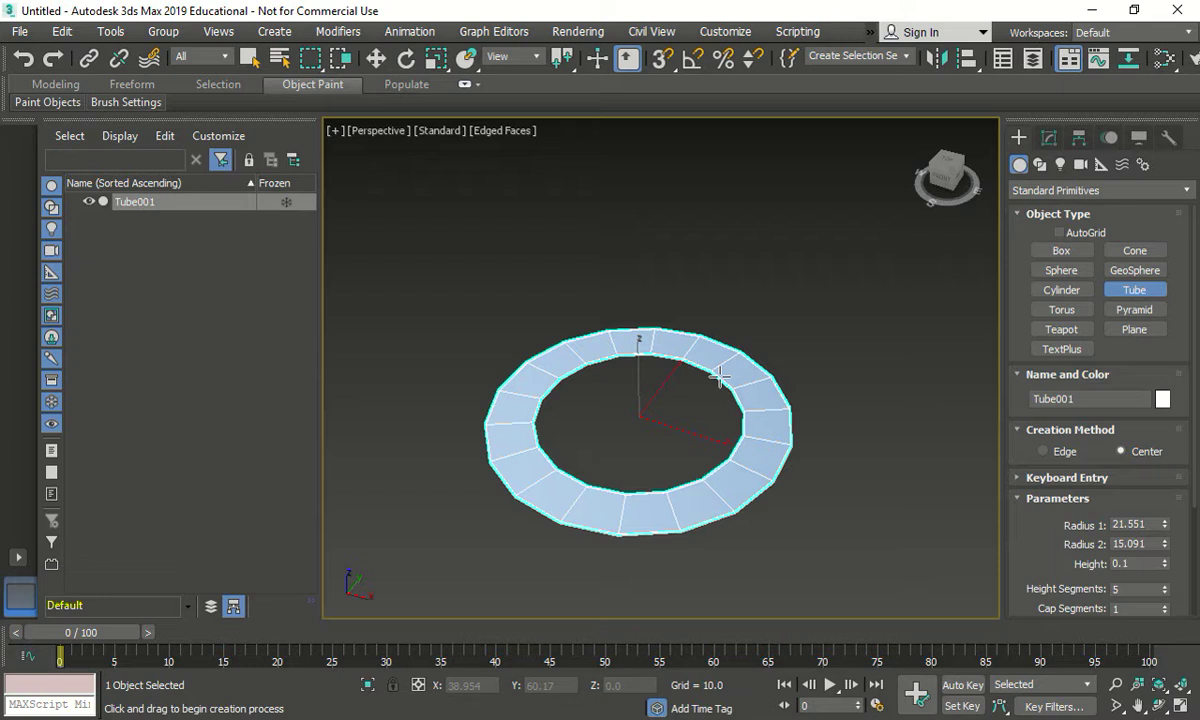
left_click(719, 376)
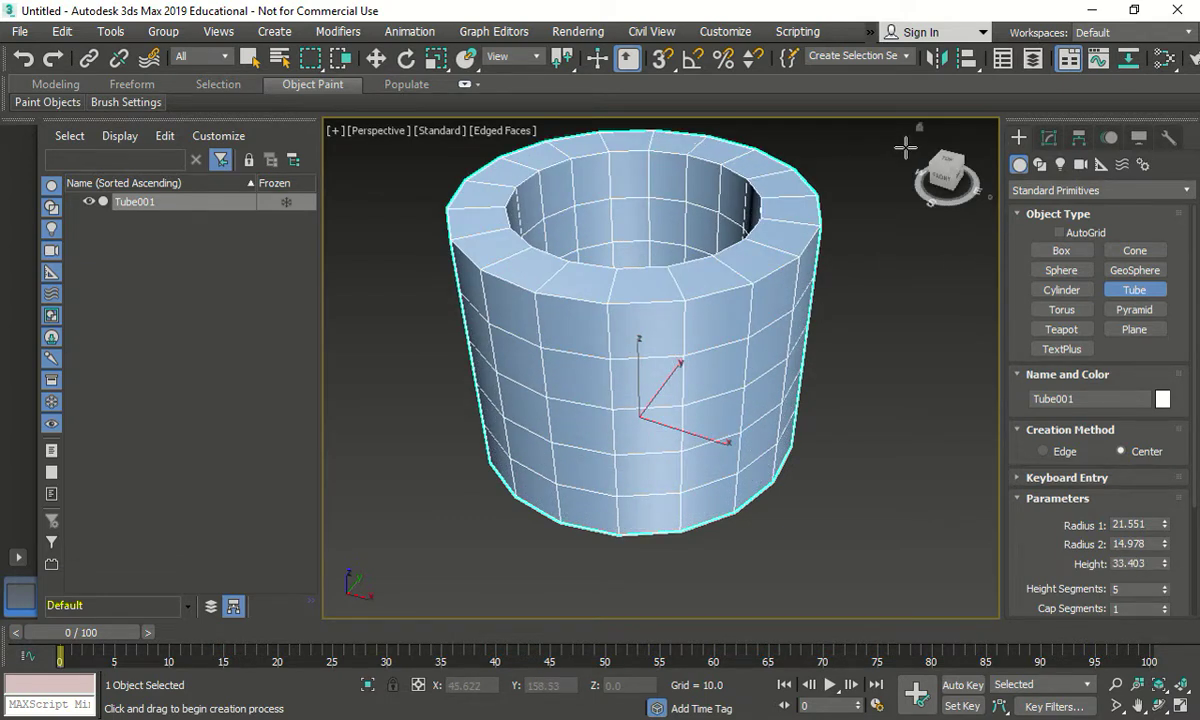
key("Delete")
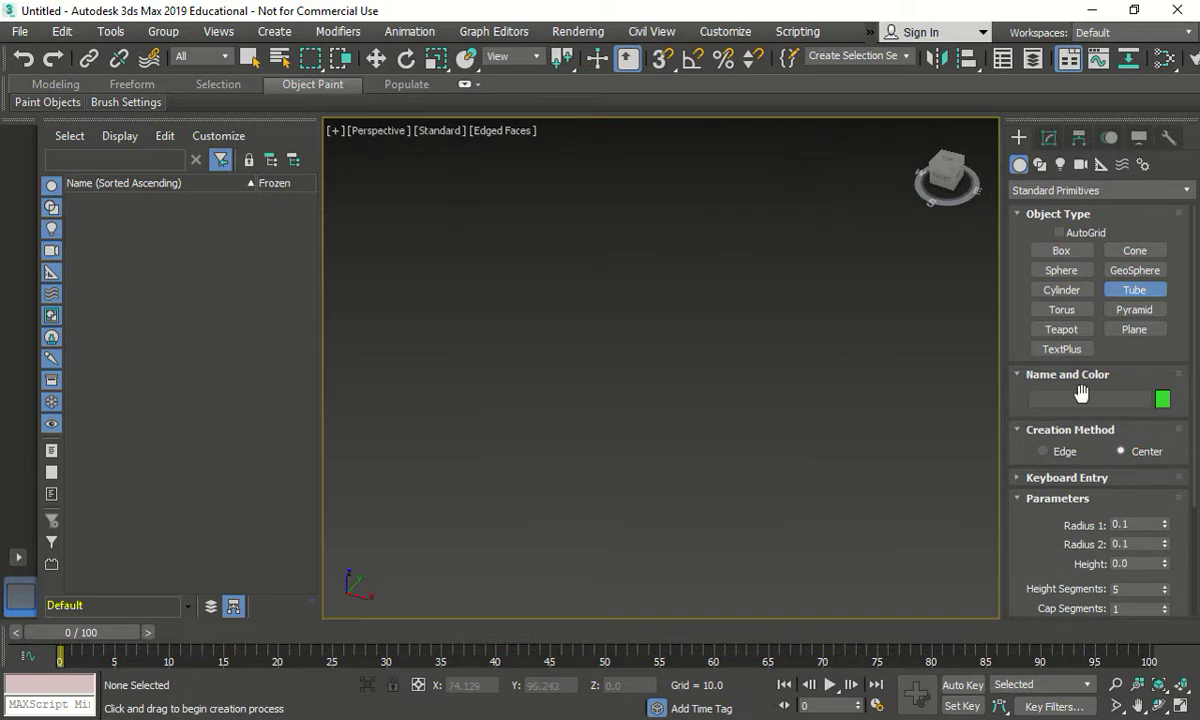
Step: Create a tube from its center with Radius 1 about 25, Radius 2 about 15.1 and height about 32.3
left_click_drag(635, 398, 753, 332)
left_click(707, 343)
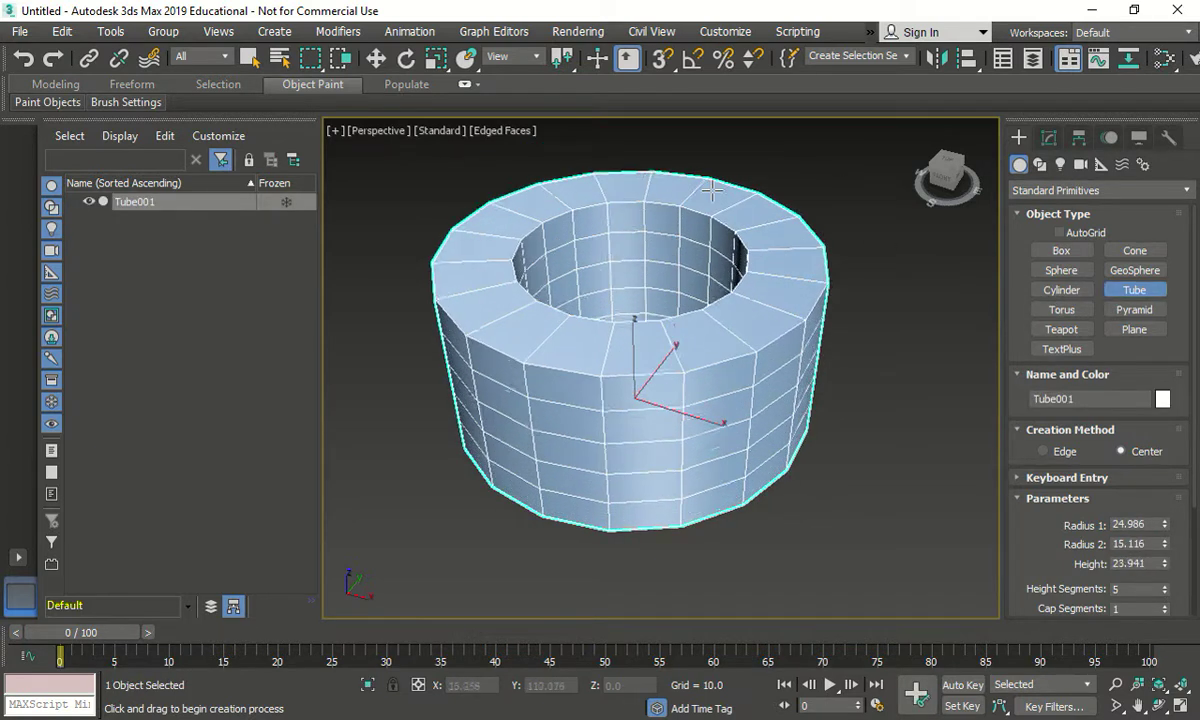
left_click(668, 138)
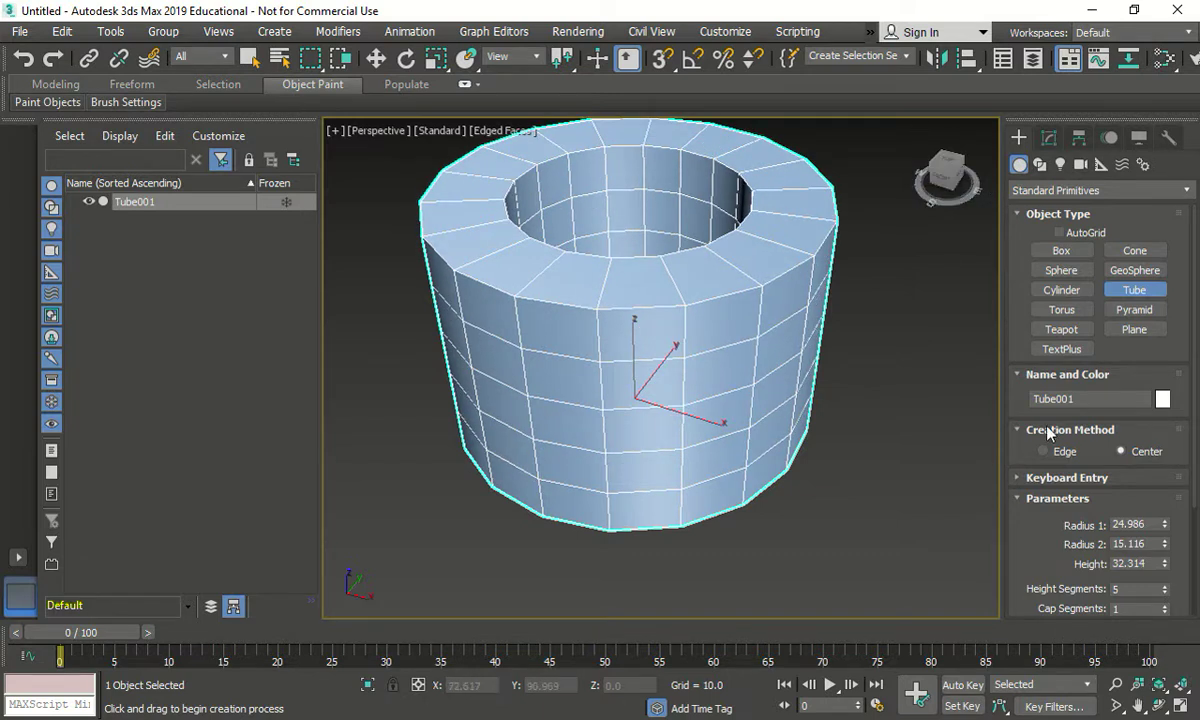
scroll(775, 390, "down", 3)
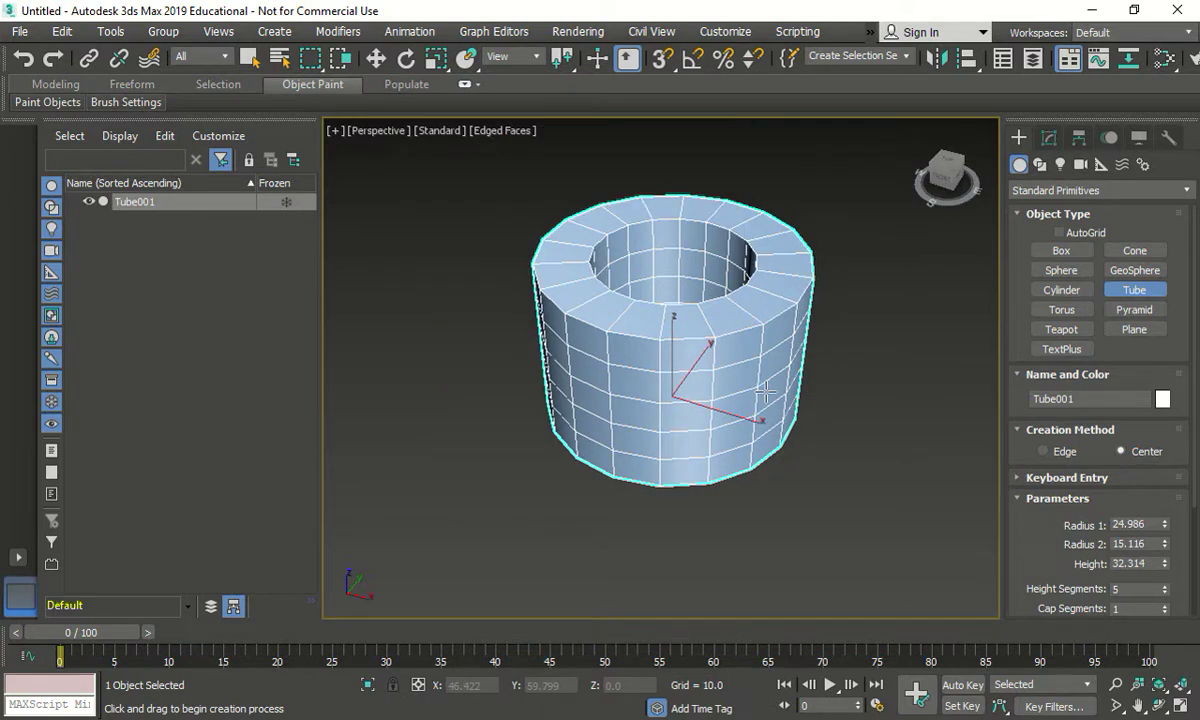
Step: Set the tube's Radius 1 to 5, Radius 2 to 10 and Height to 10
left_click(1048, 140)
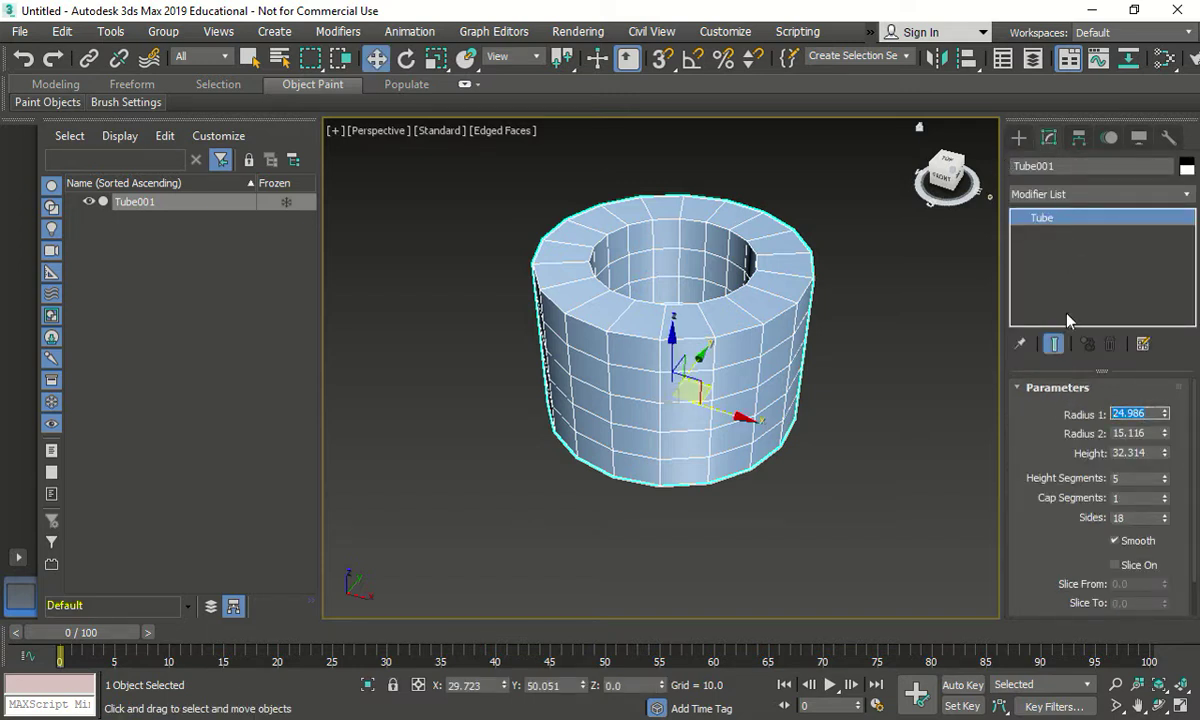
type("5")
key("Tab")
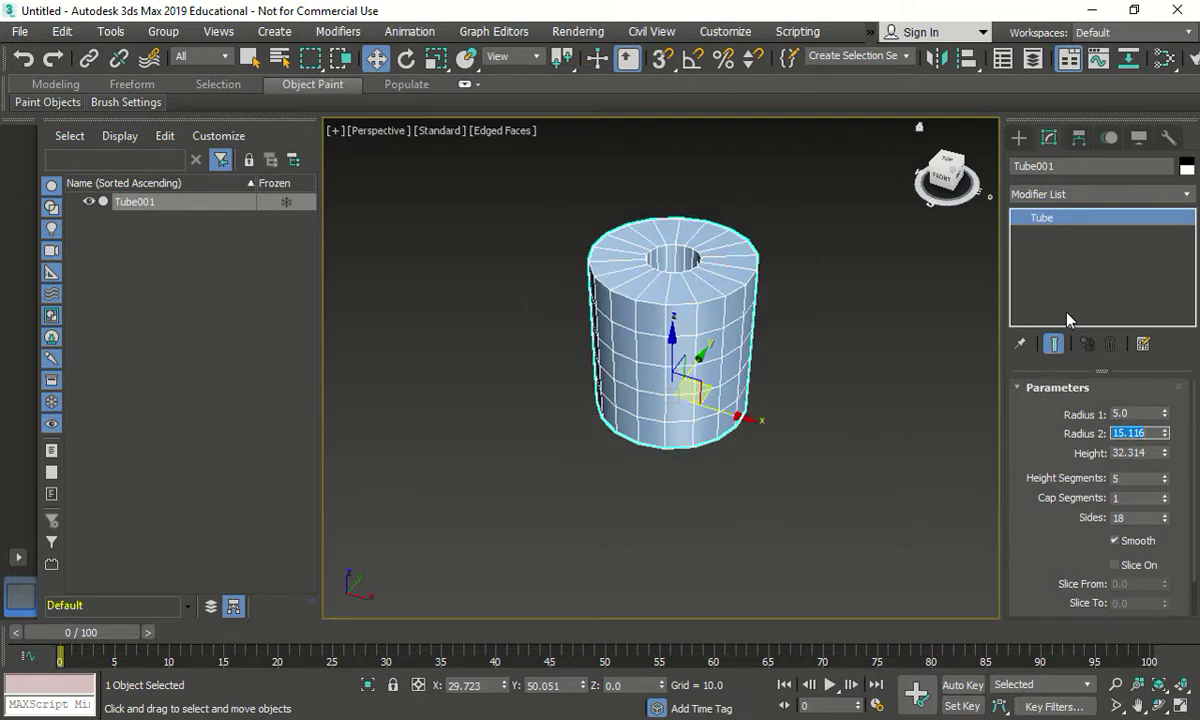
type("10")
key("Return")
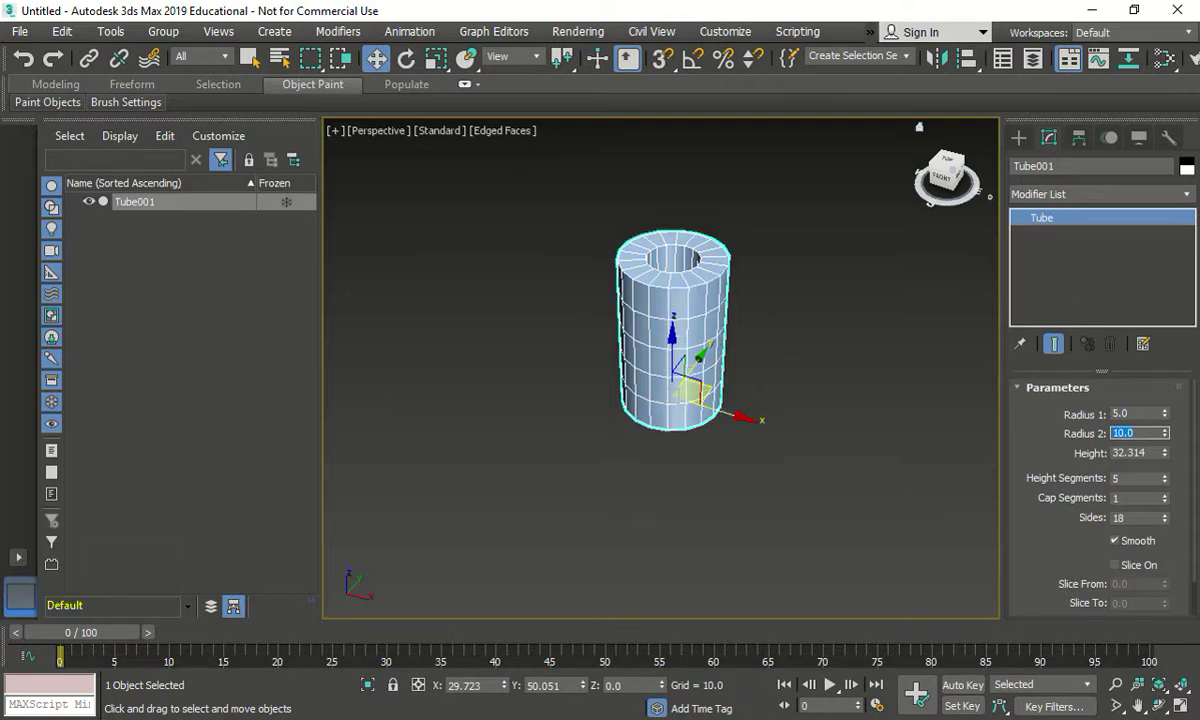
key("Tab")
type("10")
key("Return")
key("Tab")
key("Tab")
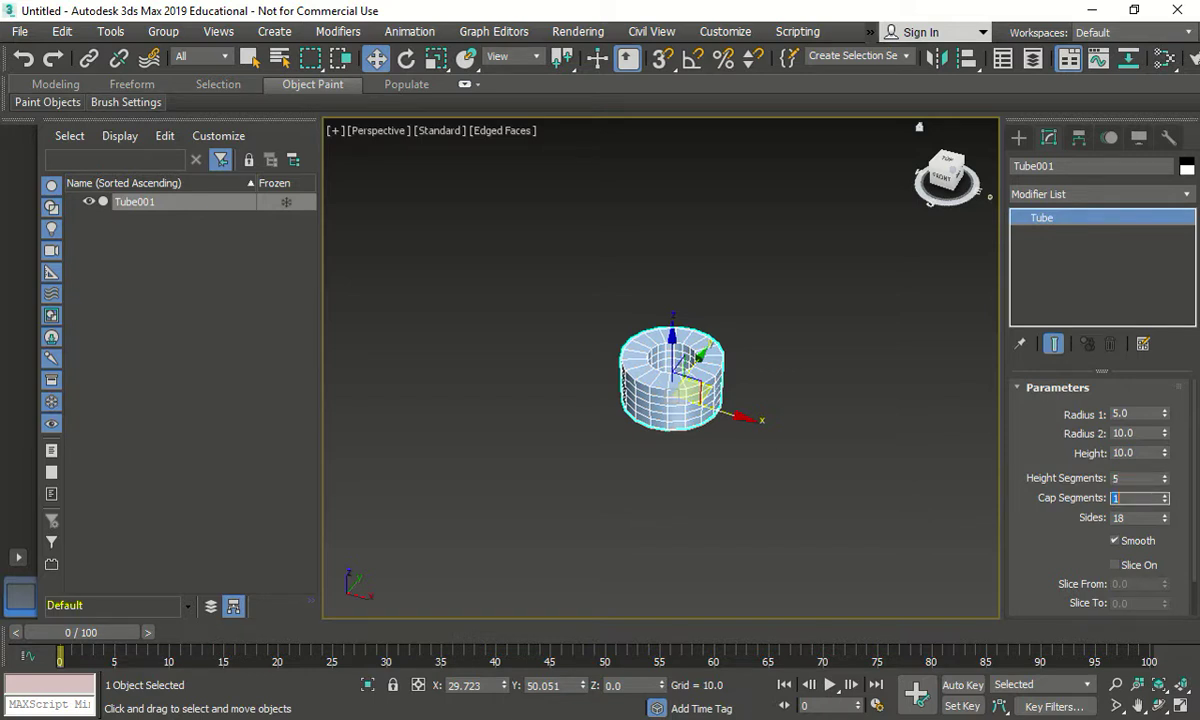
key("Tab")
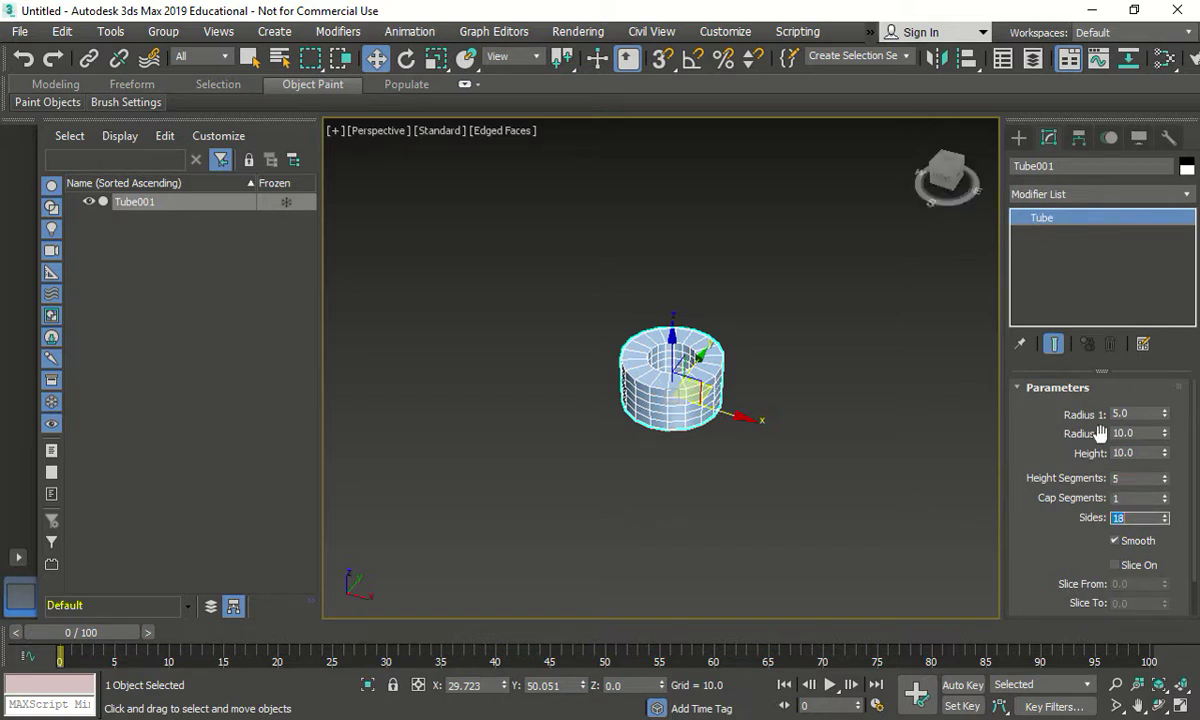
Step: Review the tube's smoothing and slice options, and delete the tube
scroll(1035, 430, "down", 2)
left_click(1118, 523)
left_click(1118, 523)
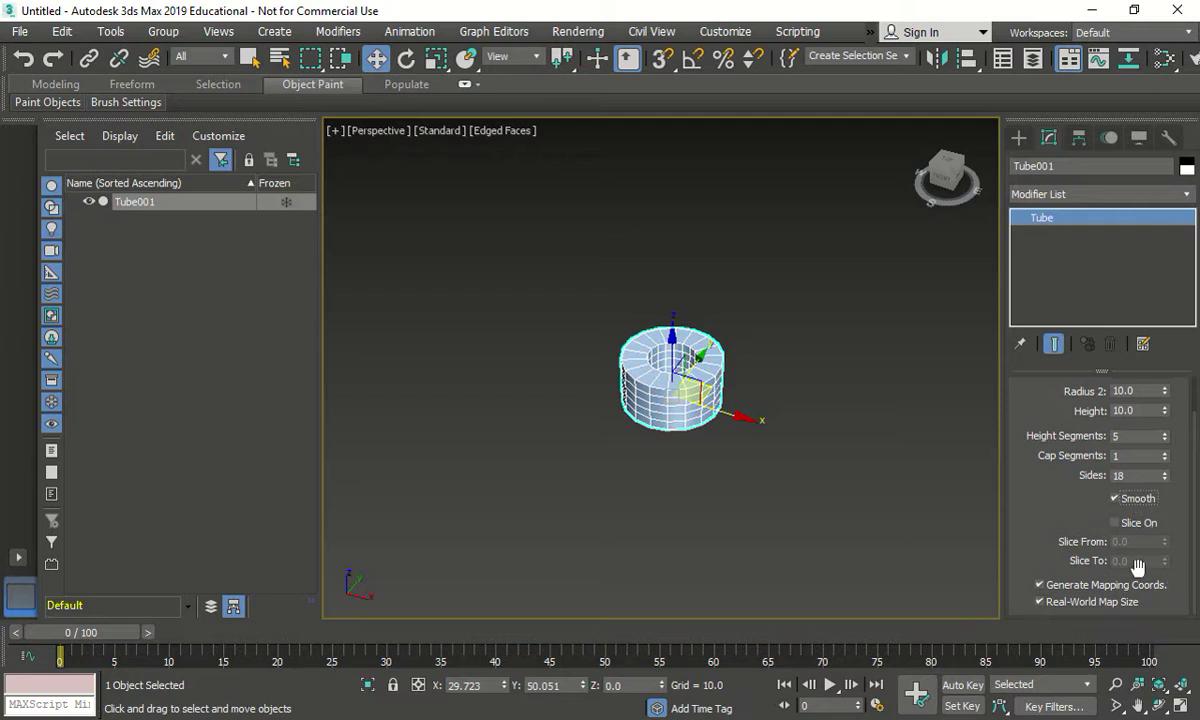
left_click_drag(1058, 495, 1056, 568)
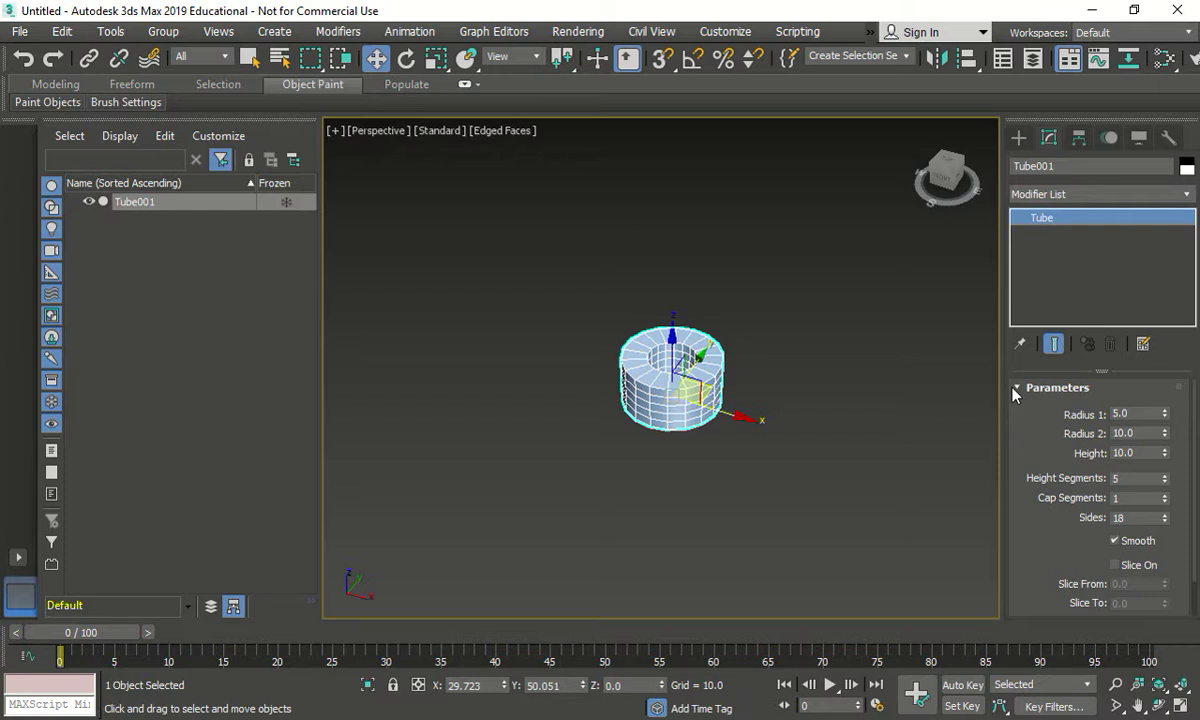
left_click(806, 285)
left_click(690, 400)
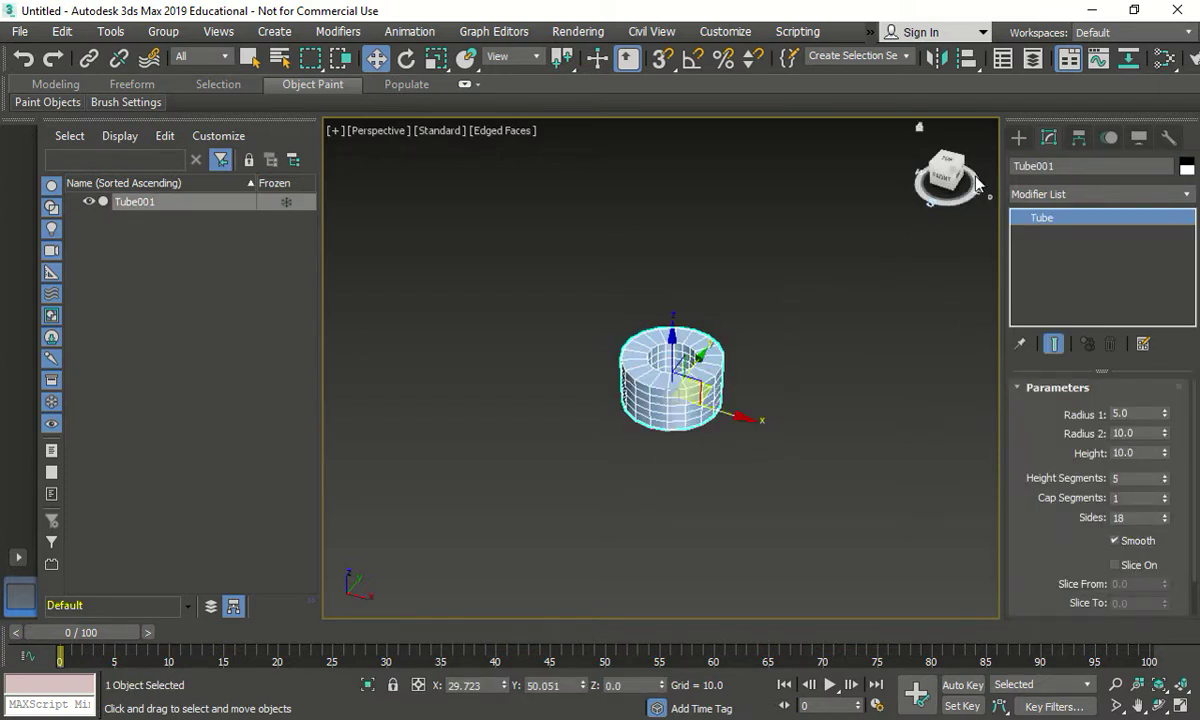
key("Delete")
Step: Create a torus from its center with Radius 1 about 43.9 and Radius 2 about 10.2
left_click(1018, 137)
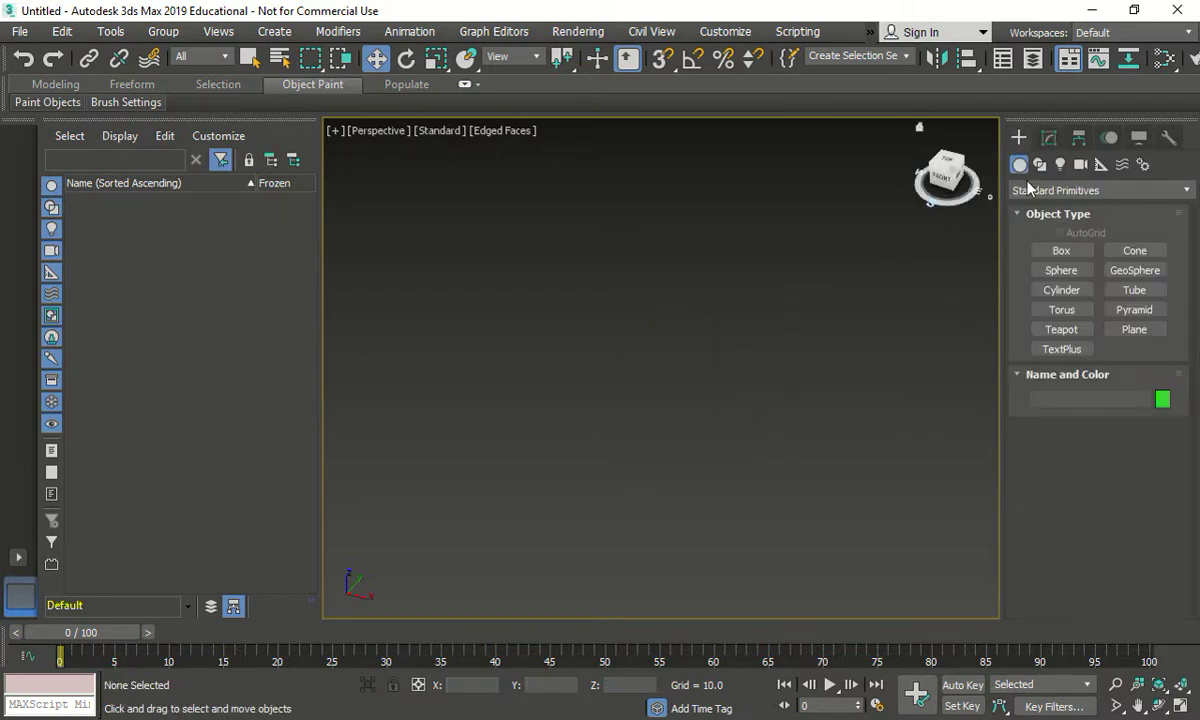
left_click(1040, 310)
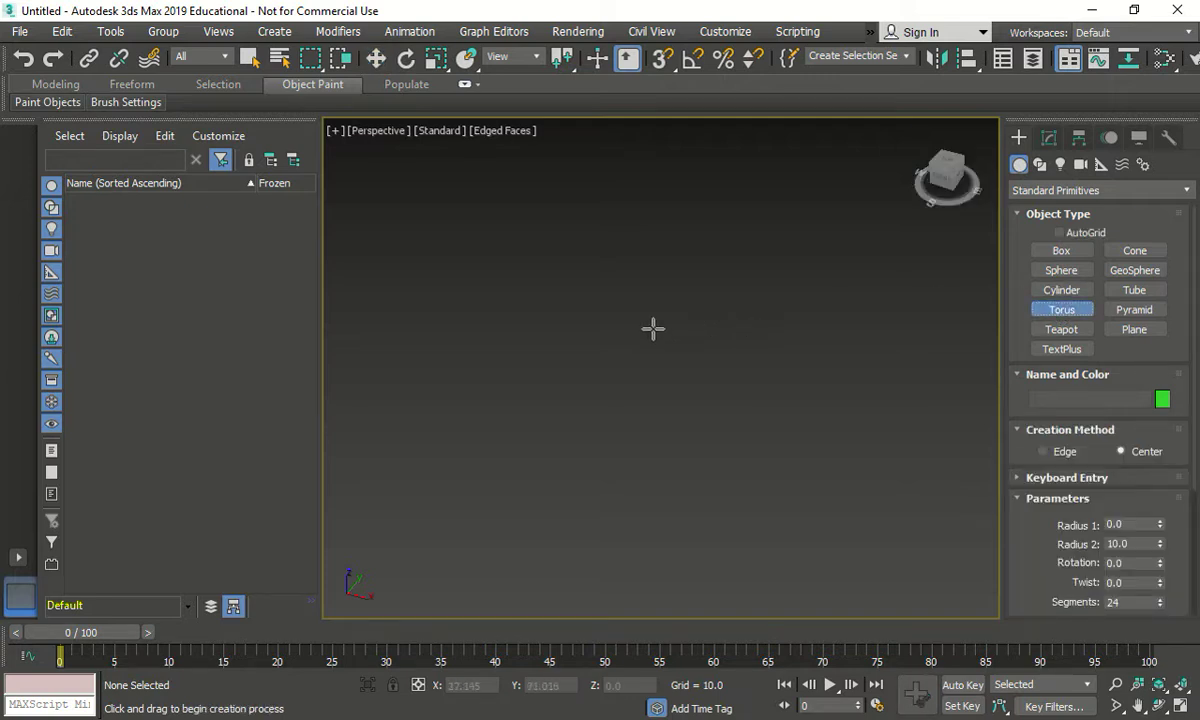
left_click_drag(585, 380, 838, 421)
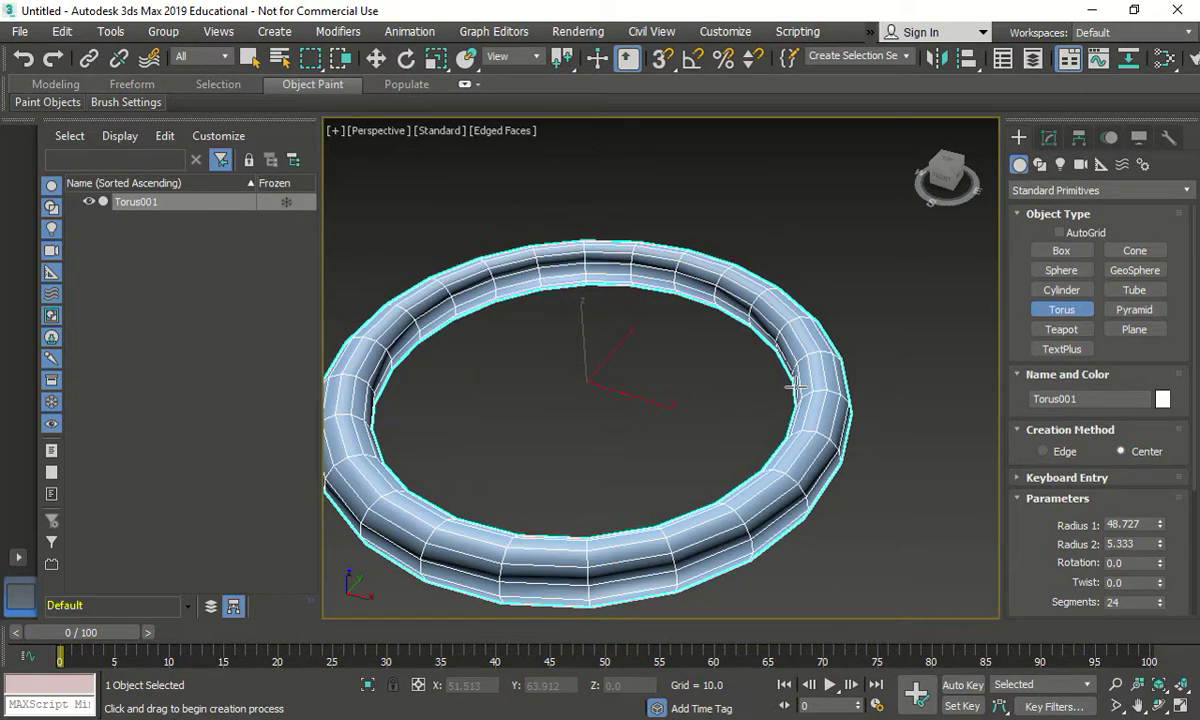
left_click(745, 373)
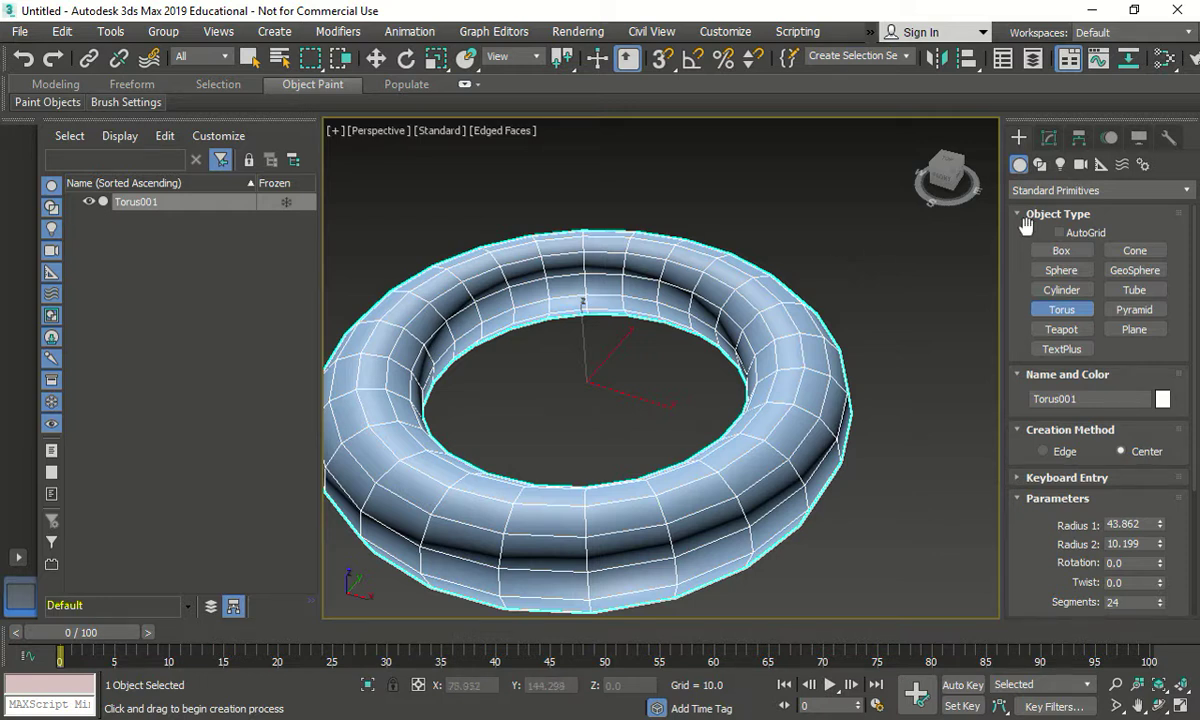
Step: Set the torus's Radius 1 to 50, and try a Radius 2 of 25 before changing it to 10
left_click(1078, 137)
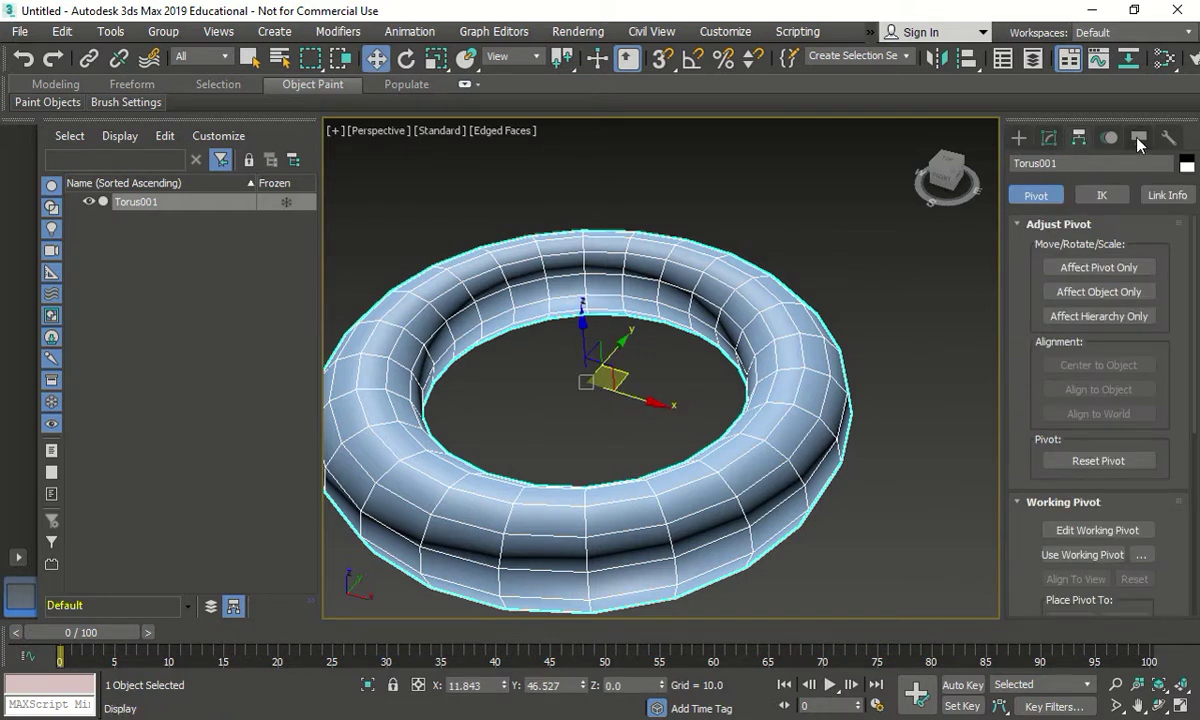
left_click(1048, 137)
scroll(969, 464, "down", 3)
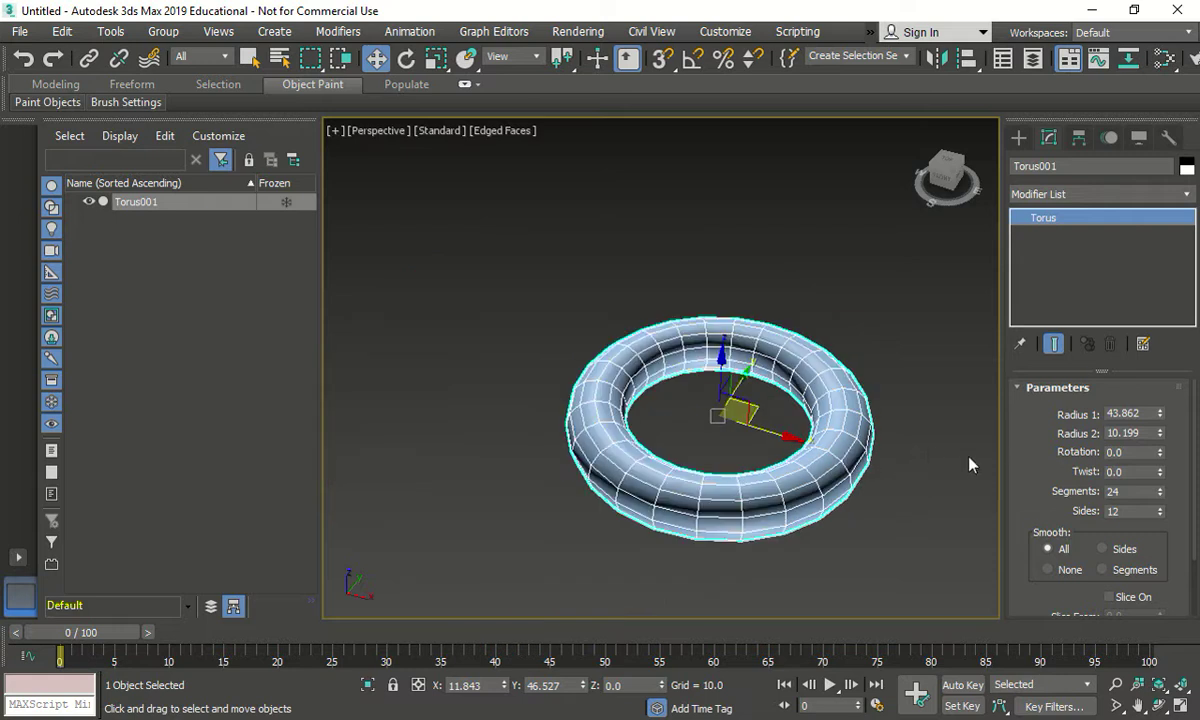
scroll(932, 450, "up", 3)
double_click(1125, 413)
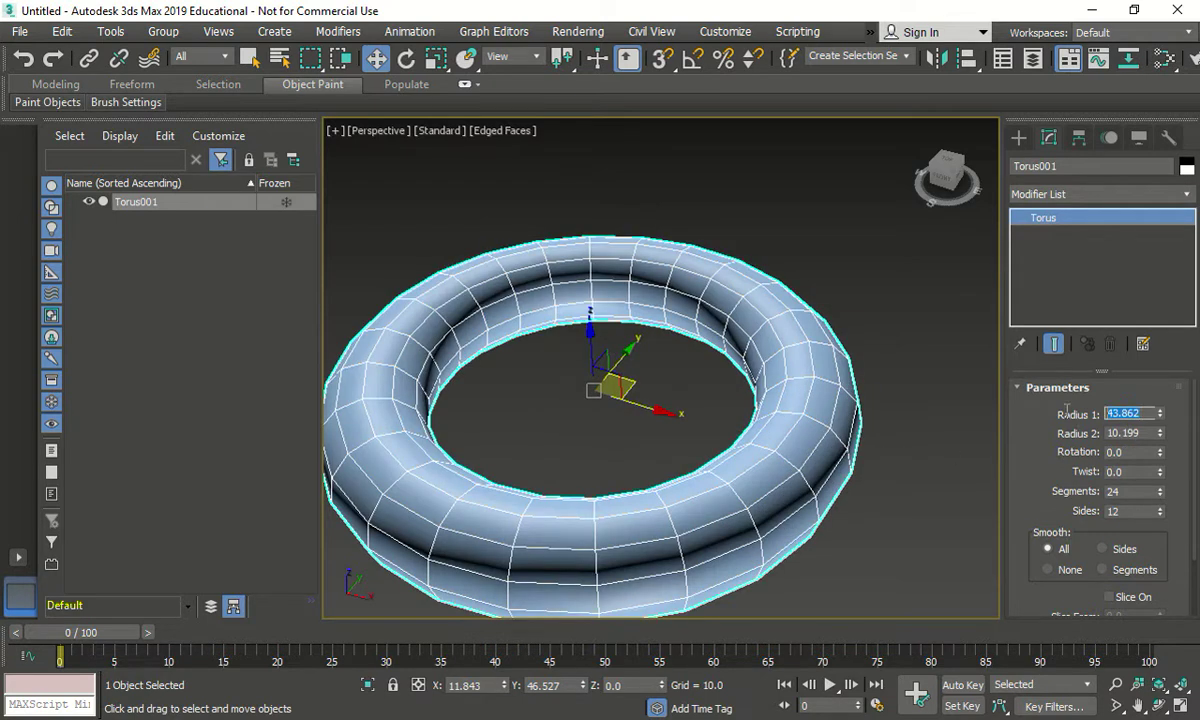
type("50")
key("Return")
key("Tab")
type("25")
key("Return")
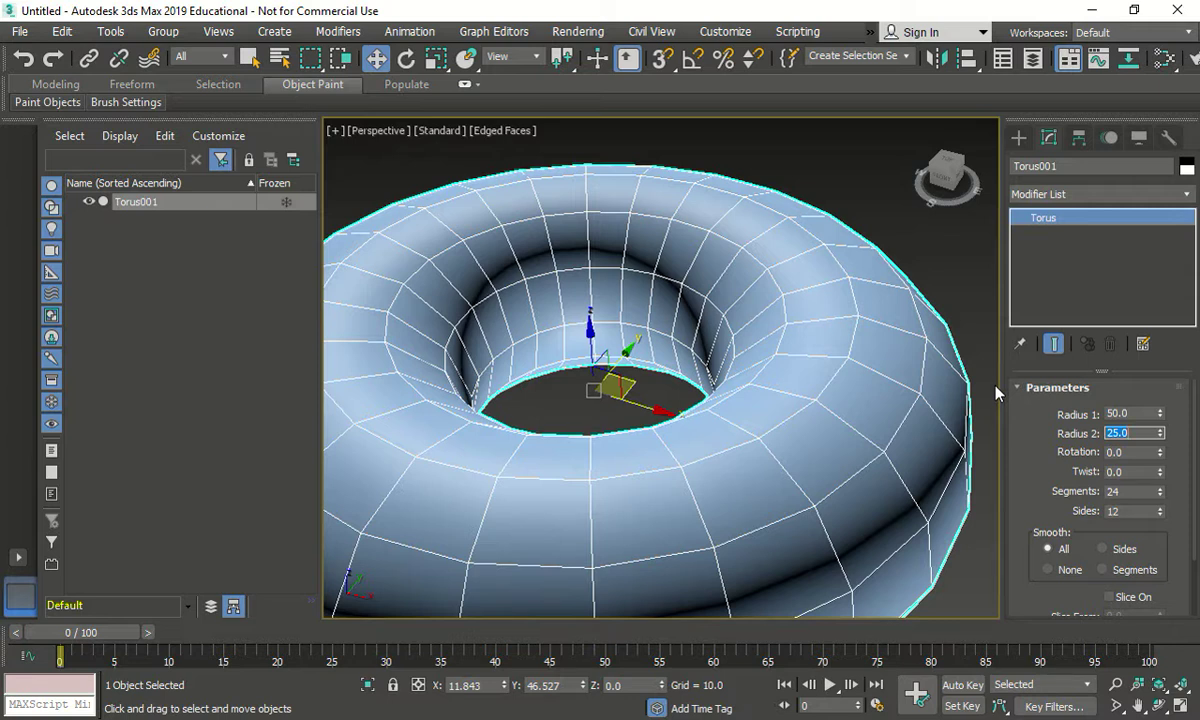
type("10")
key("Return")
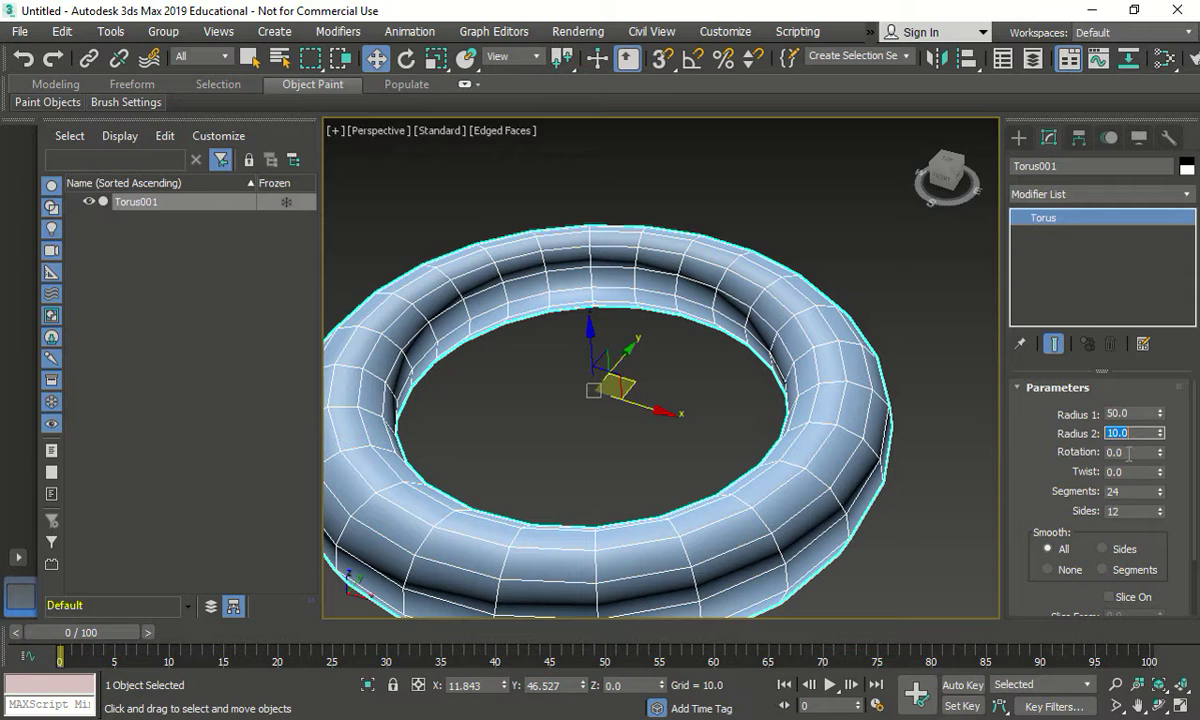
Step: Try a Rotation of 45 on the torus, change it to 180, and set Twist to 50
key("Tab")
type("45")
key("Return")
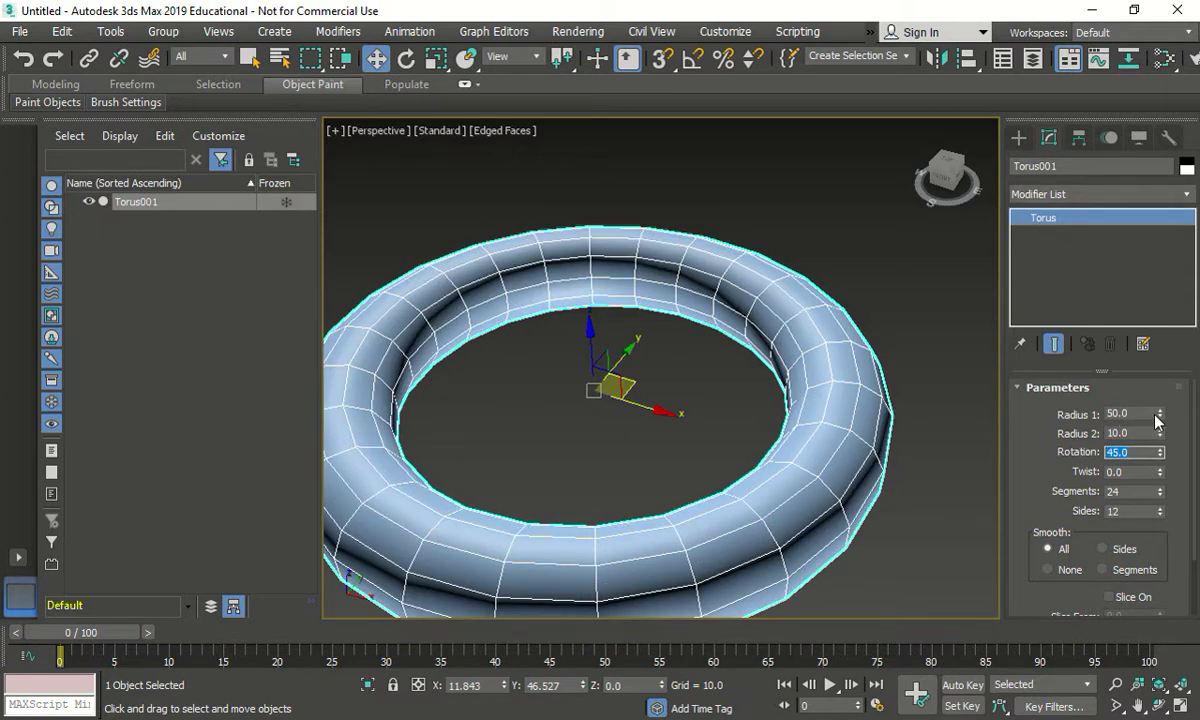
type("180")
key("Return")
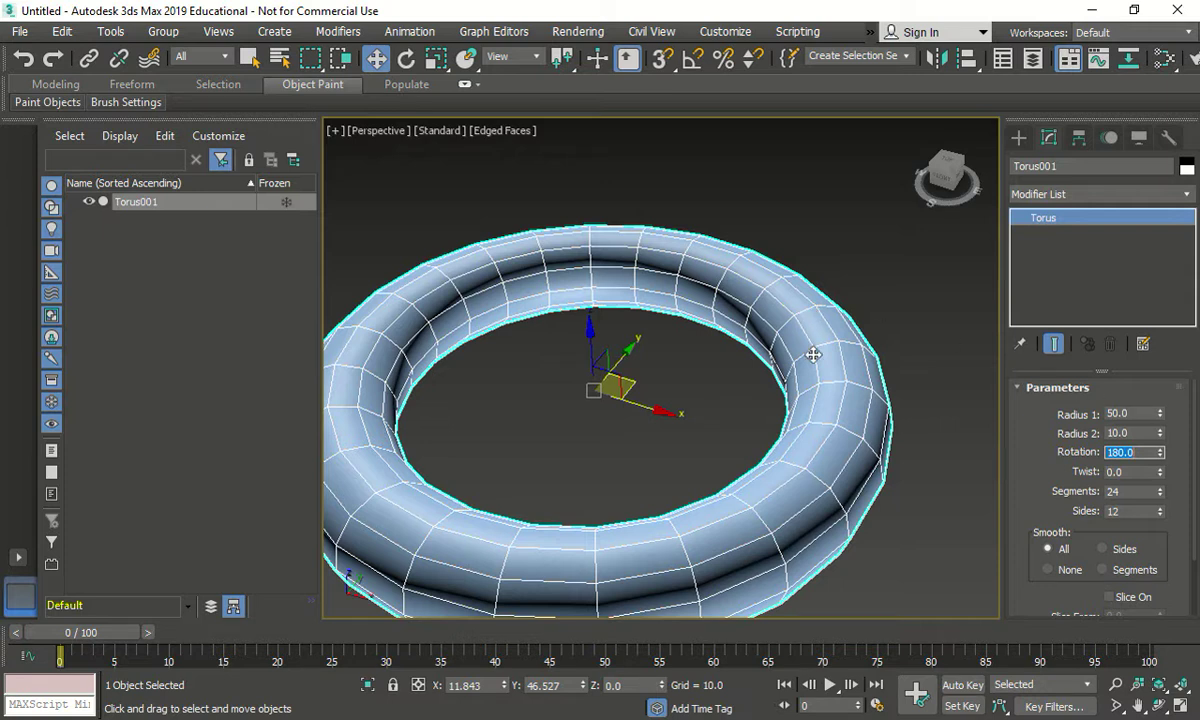
middle_click_drag(812, 351, 829, 265)
type("50")
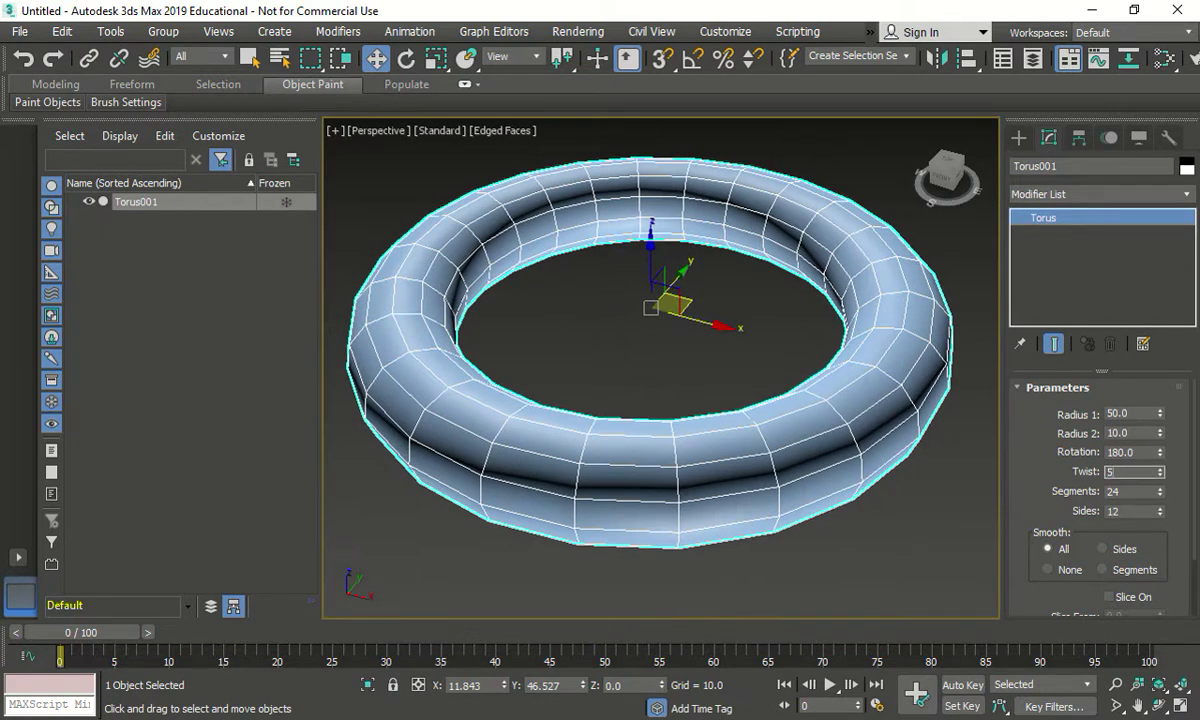
key("Return")
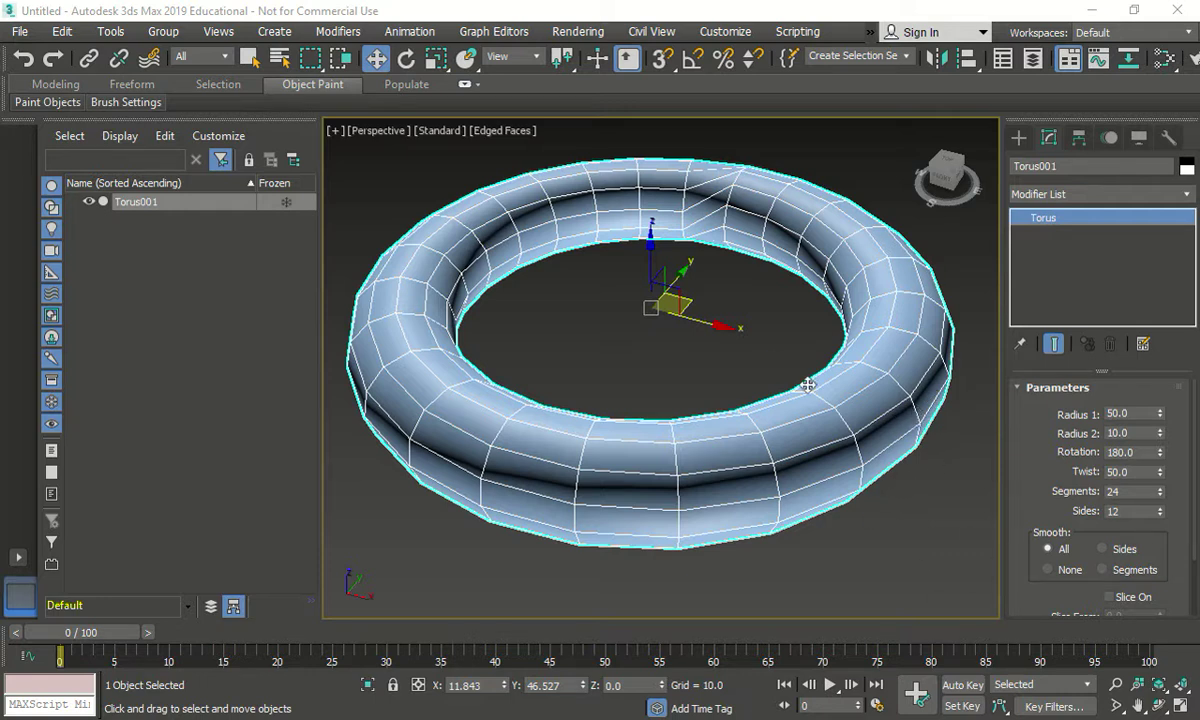
Step: Turn on slicing for the torus and set Slice From to 180
scroll(1108, 556, "down", 2)
left_click(1108, 550)
type("1")
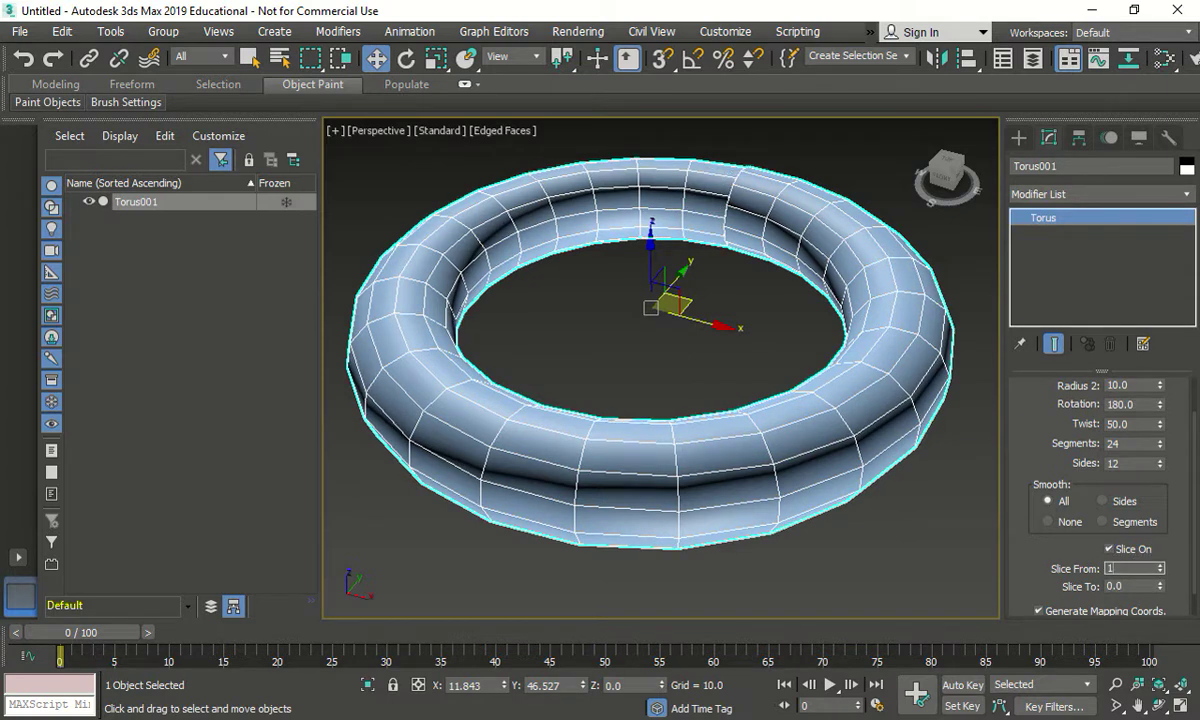
type("80")
key("Return")
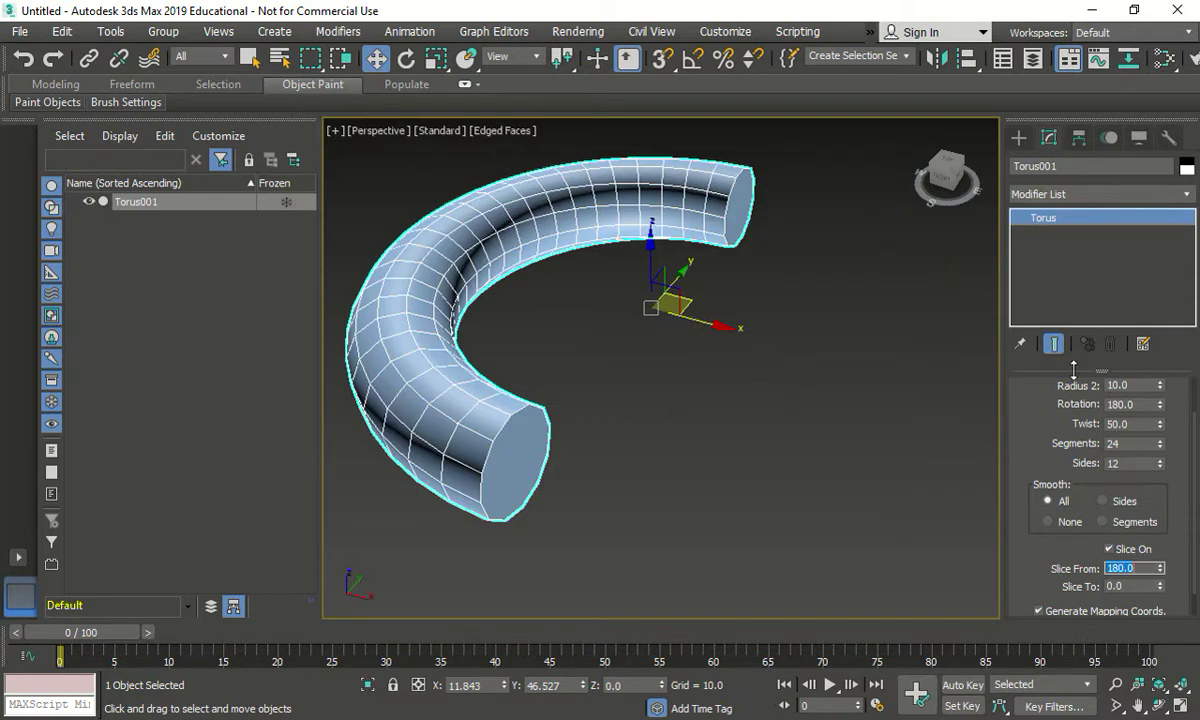
Step: Try a Twist of 25 on the sliced torus, and change it to 100
scroll(1193, 476, "up", 1)
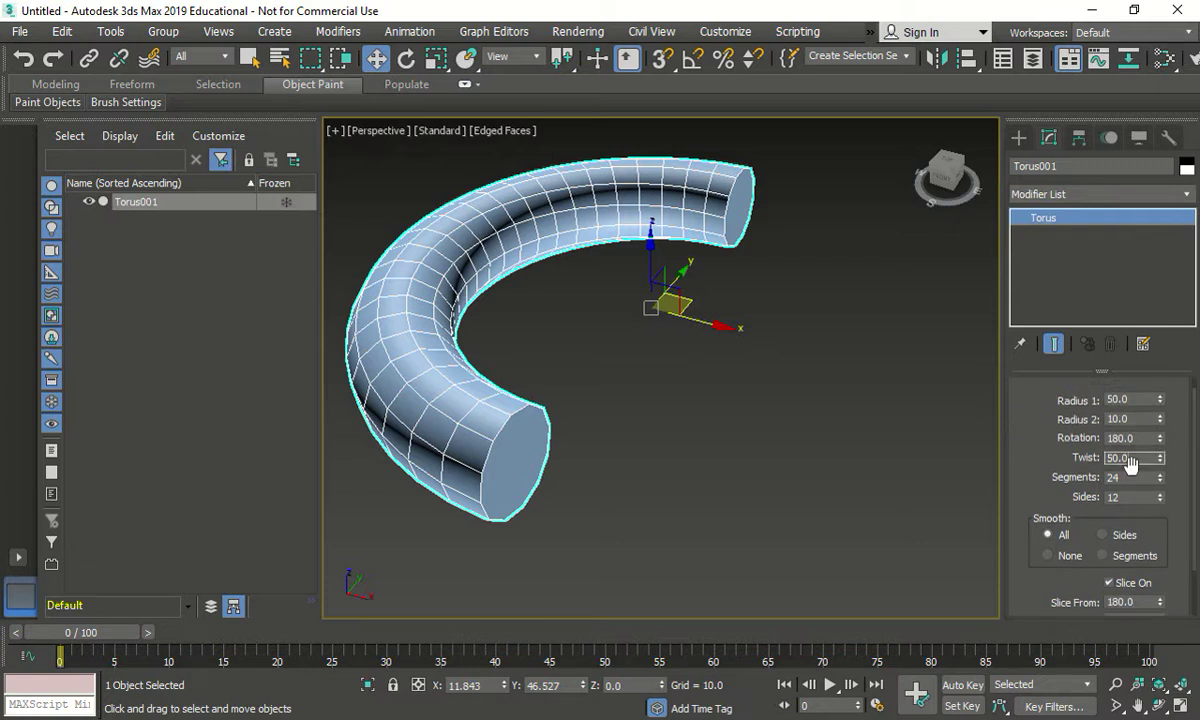
double_click(1130, 458)
type("25")
key("Return")
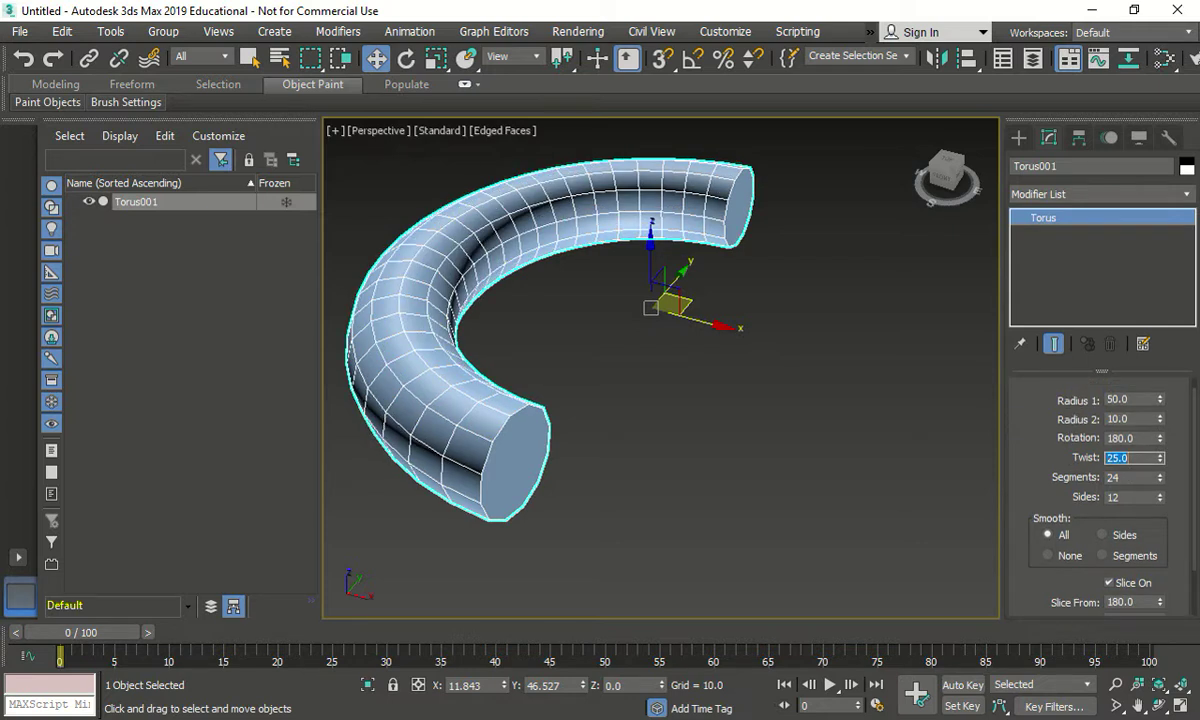
type("100")
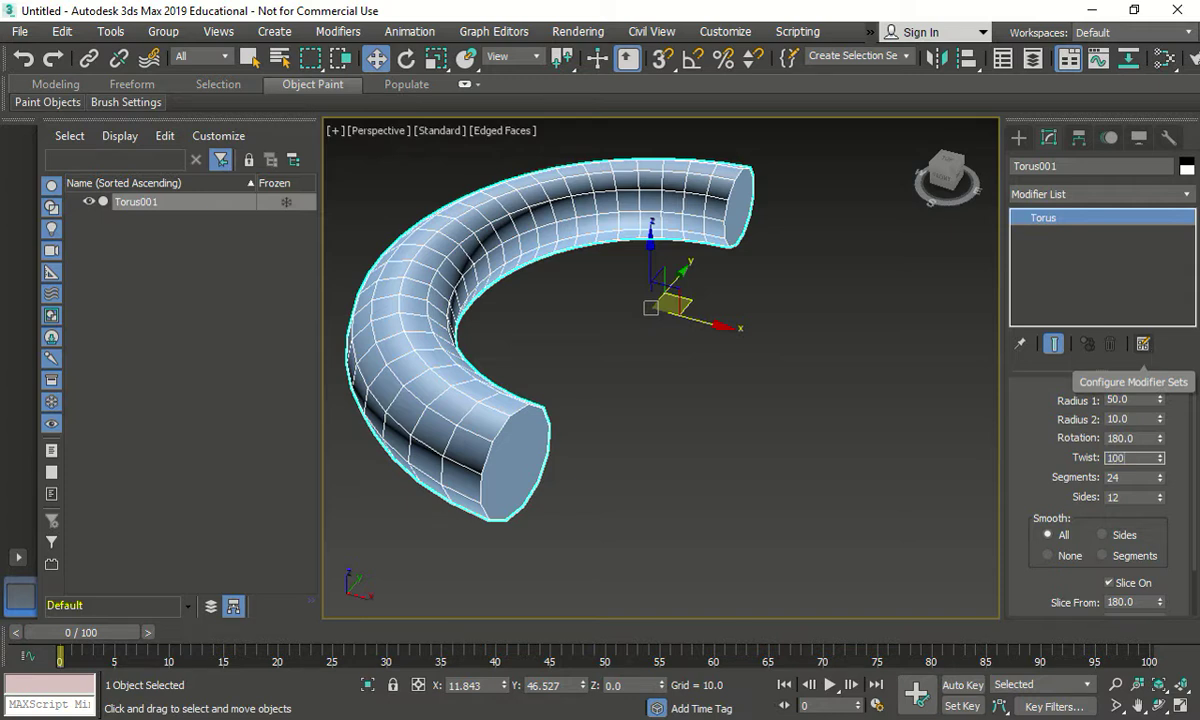
key("Return")
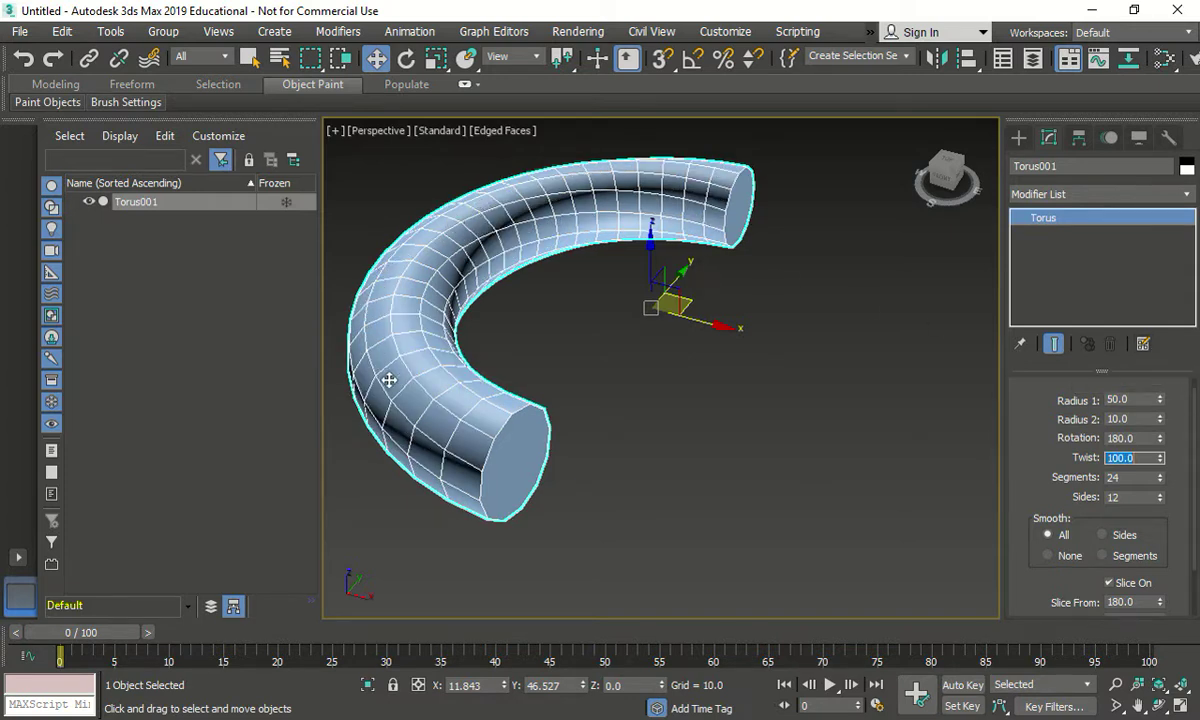
Step: Reduce the torus's Segments to the minimum of 3, and change them to 10
key("Tab")
type("2")
key("Return")
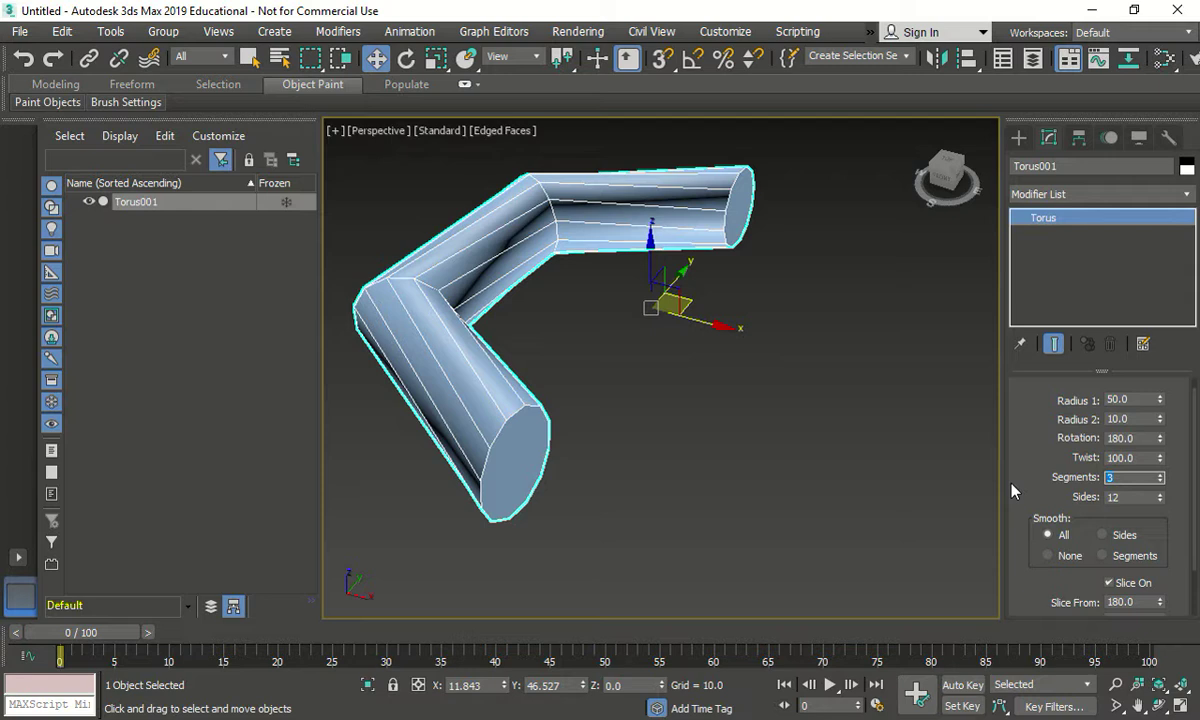
type("10")
key("Return")
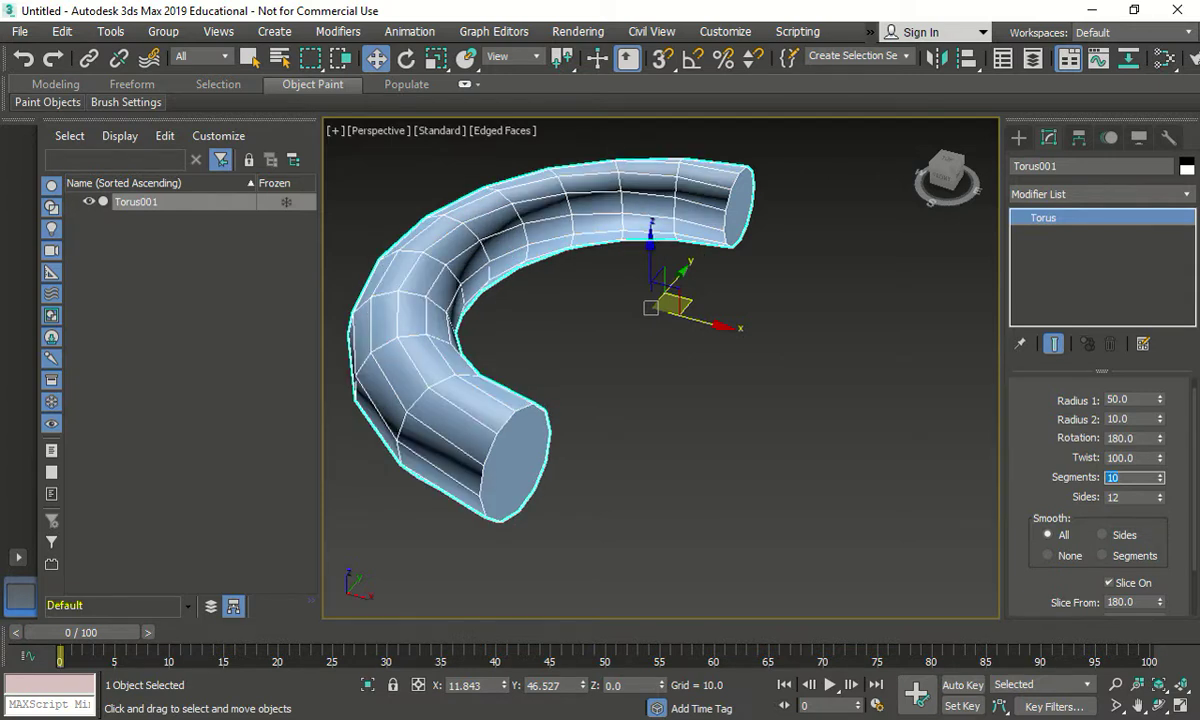
Step: Try the Sides and Segments smoothing options on the torus, and restore smoothing to All
scroll(1105, 515, "down", 1)
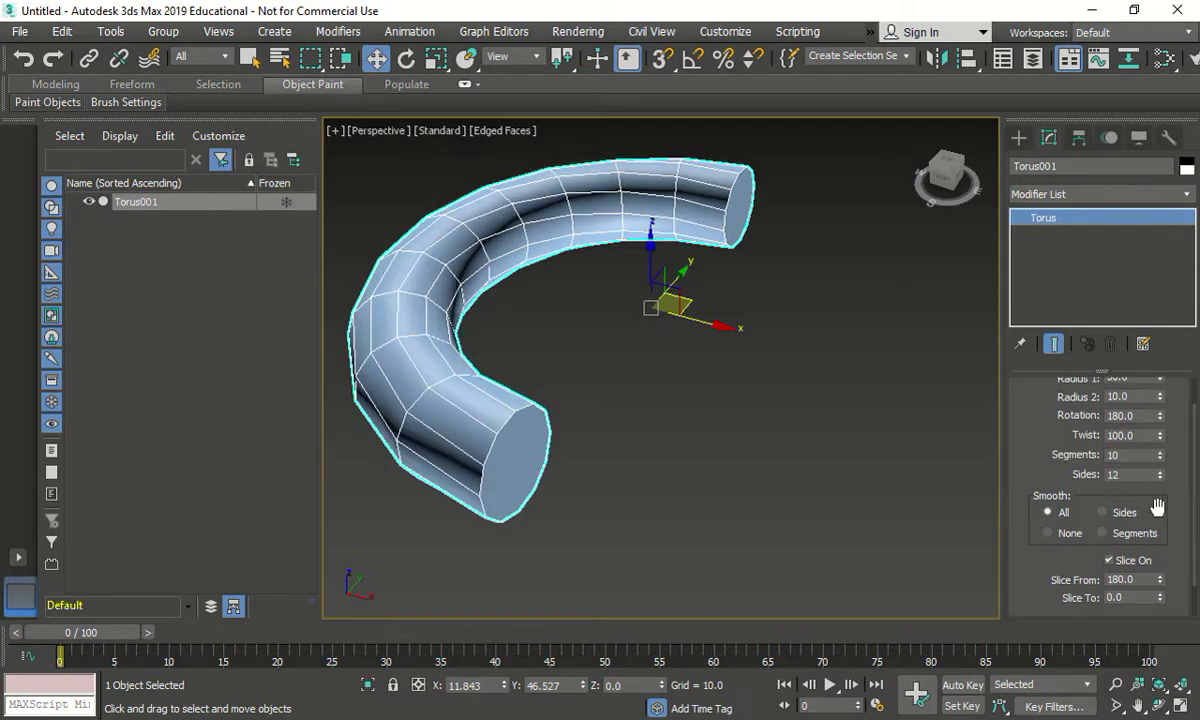
left_click(1104, 513)
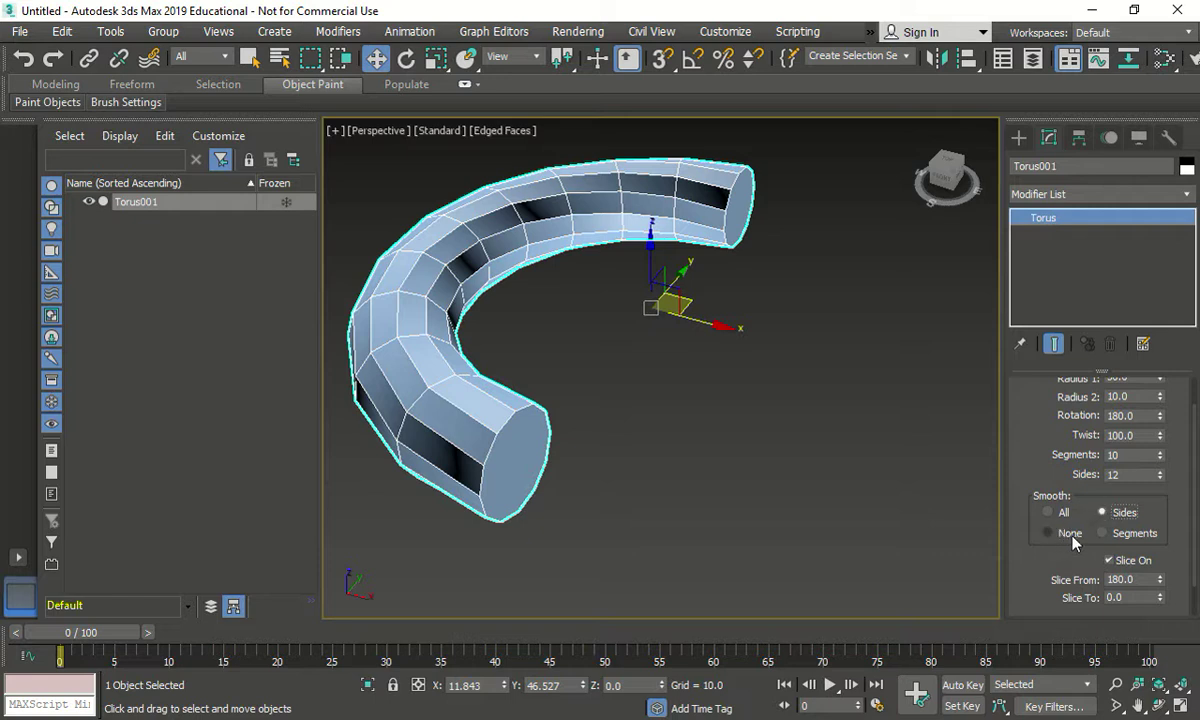
left_click(1104, 533)
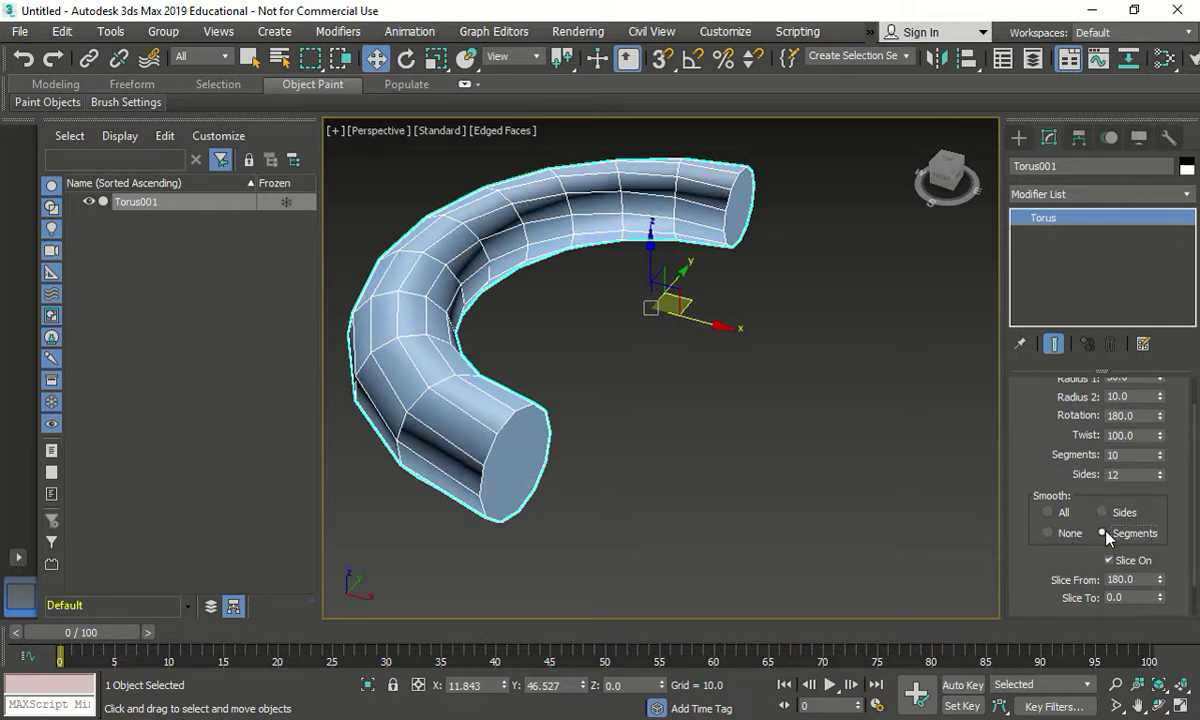
left_click(1047, 513)
Step: Turn off slicing for the torus, then deselect and reselect the full ring
scroll(1190, 493, "down", 2)
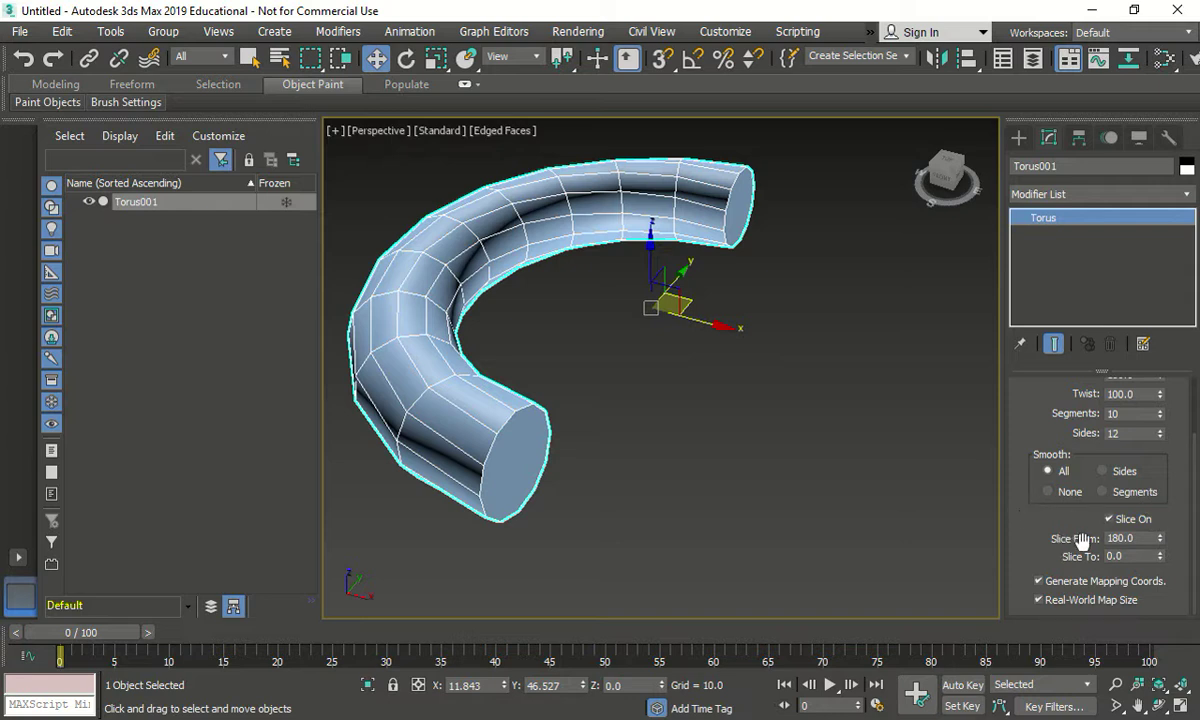
left_click(1109, 519)
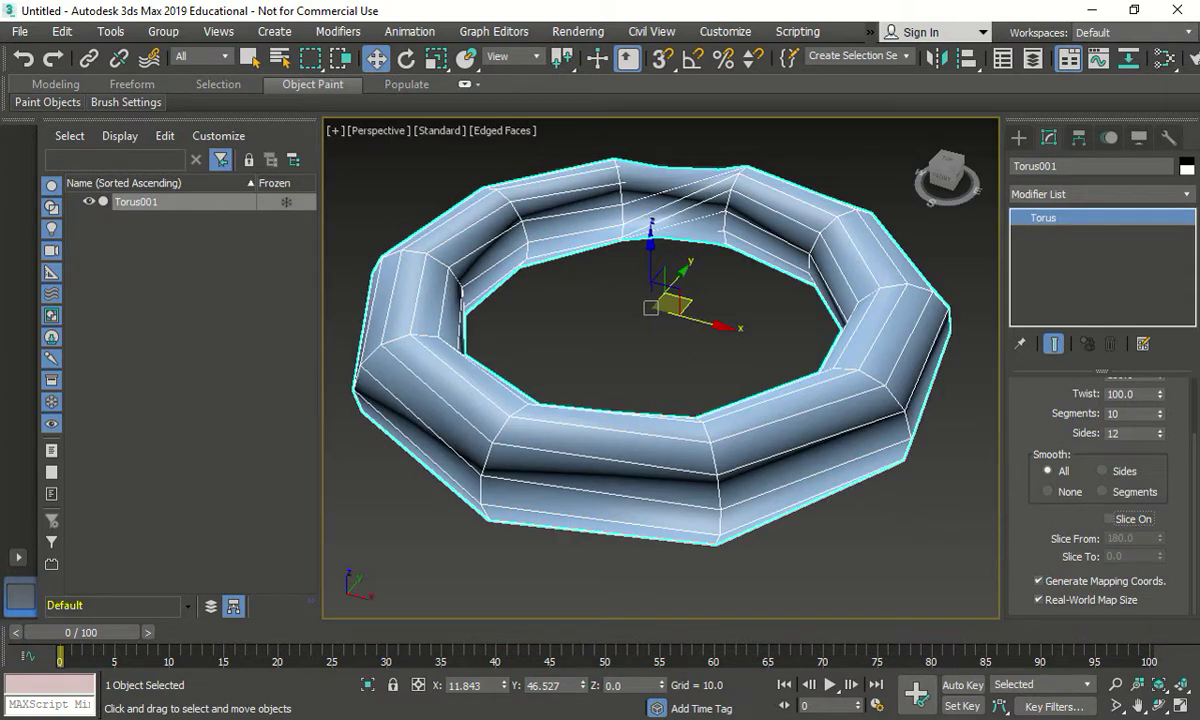
left_click(958, 272)
left_click(702, 453)
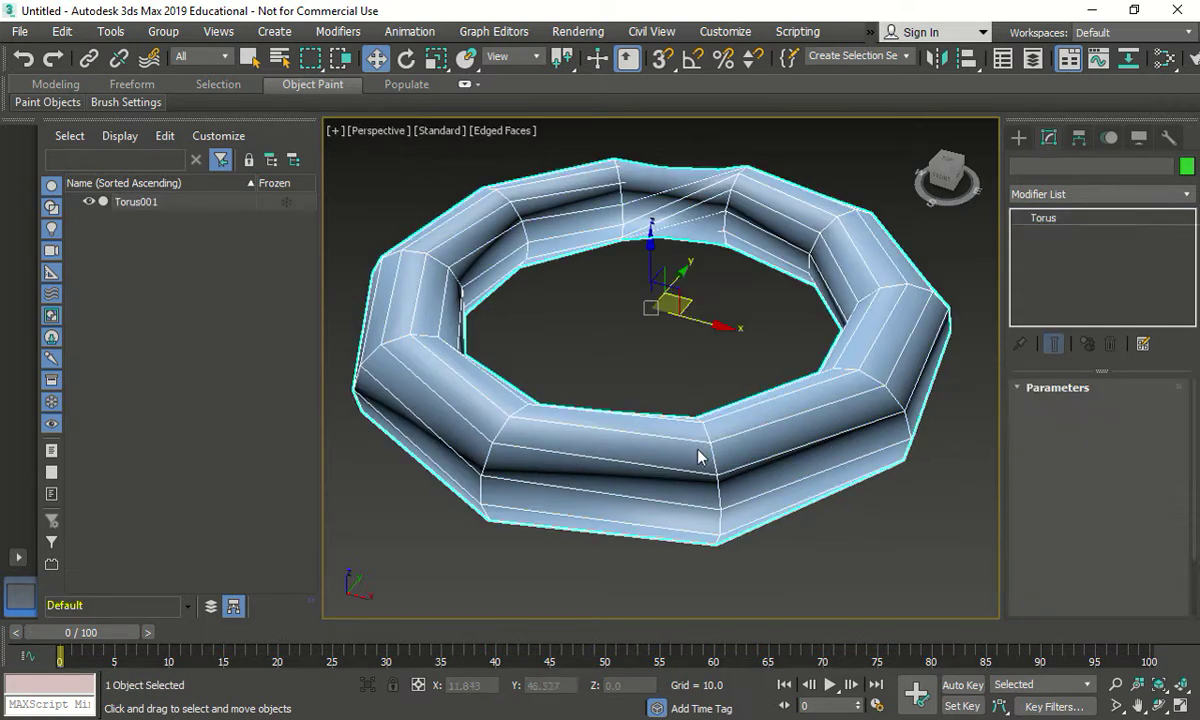
Step: Delete the torus and draw a pyramid from its center, about 46 wide, 36 deep and 44 high
key("Delete")
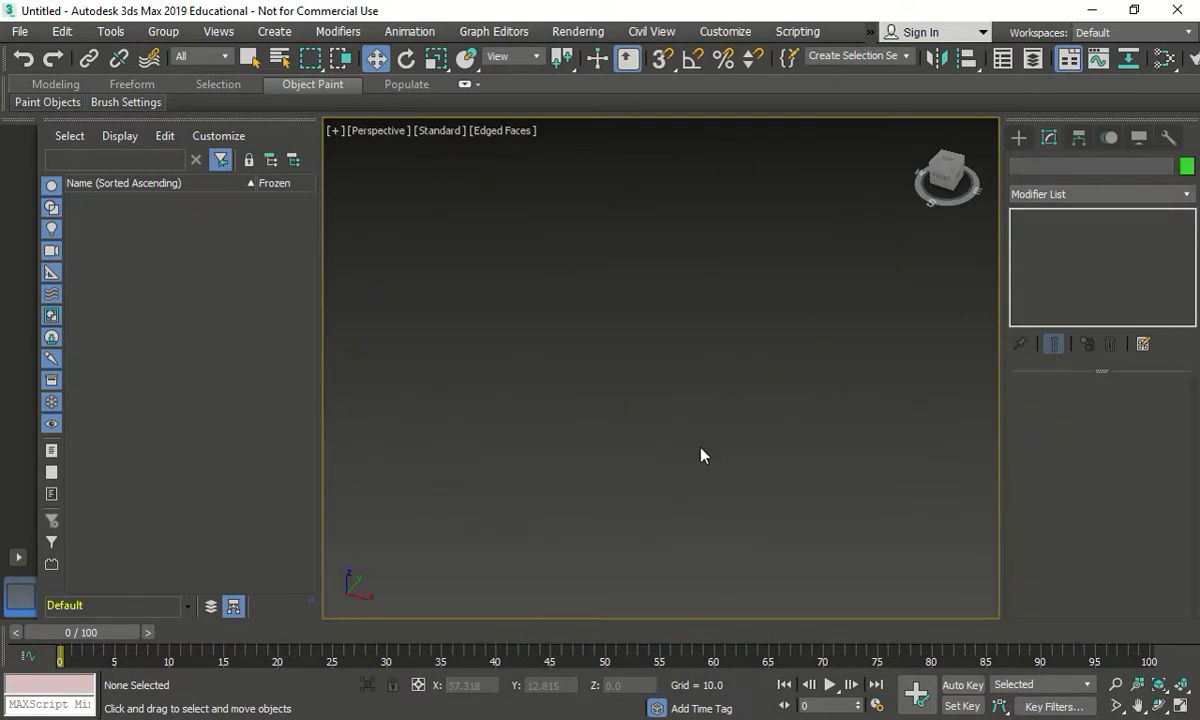
left_click(1018, 137)
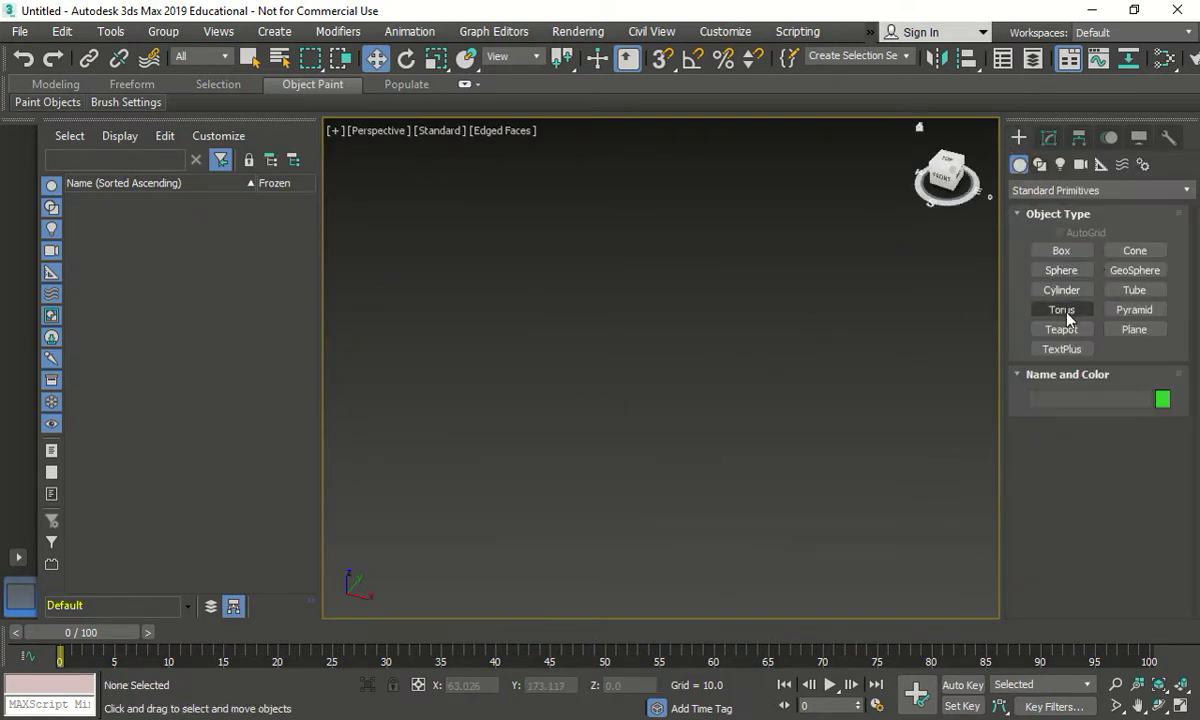
left_click(1148, 315)
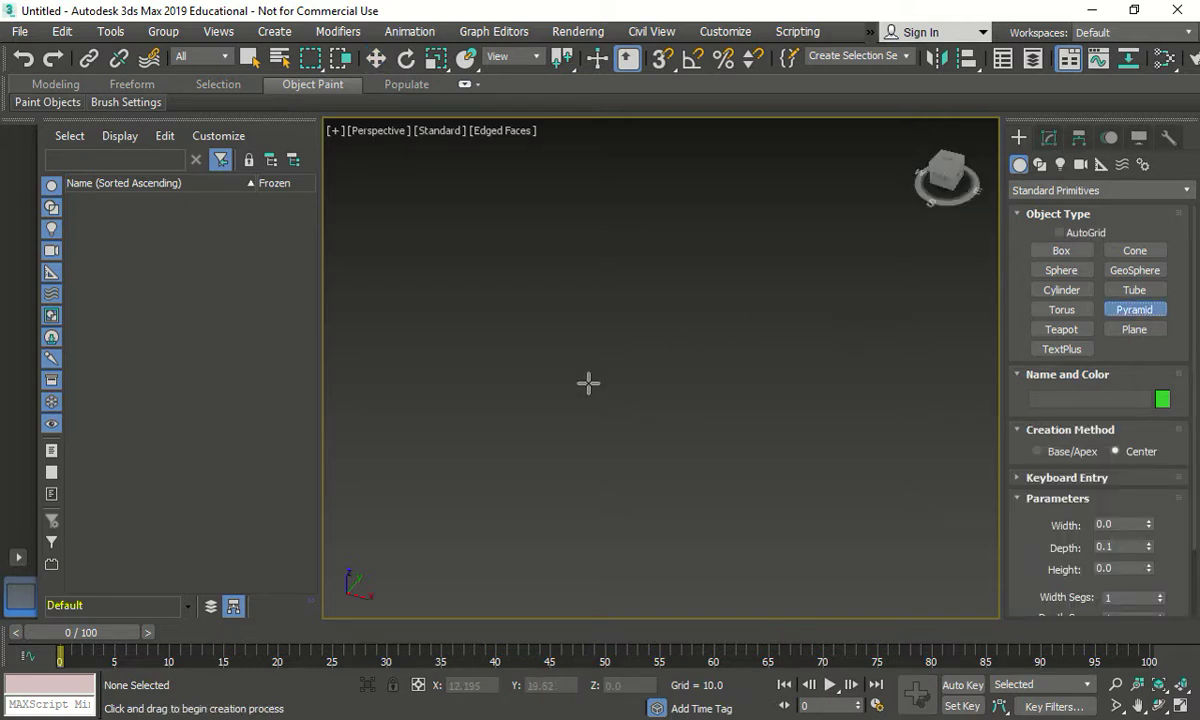
left_click_drag(584, 493, 929, 436)
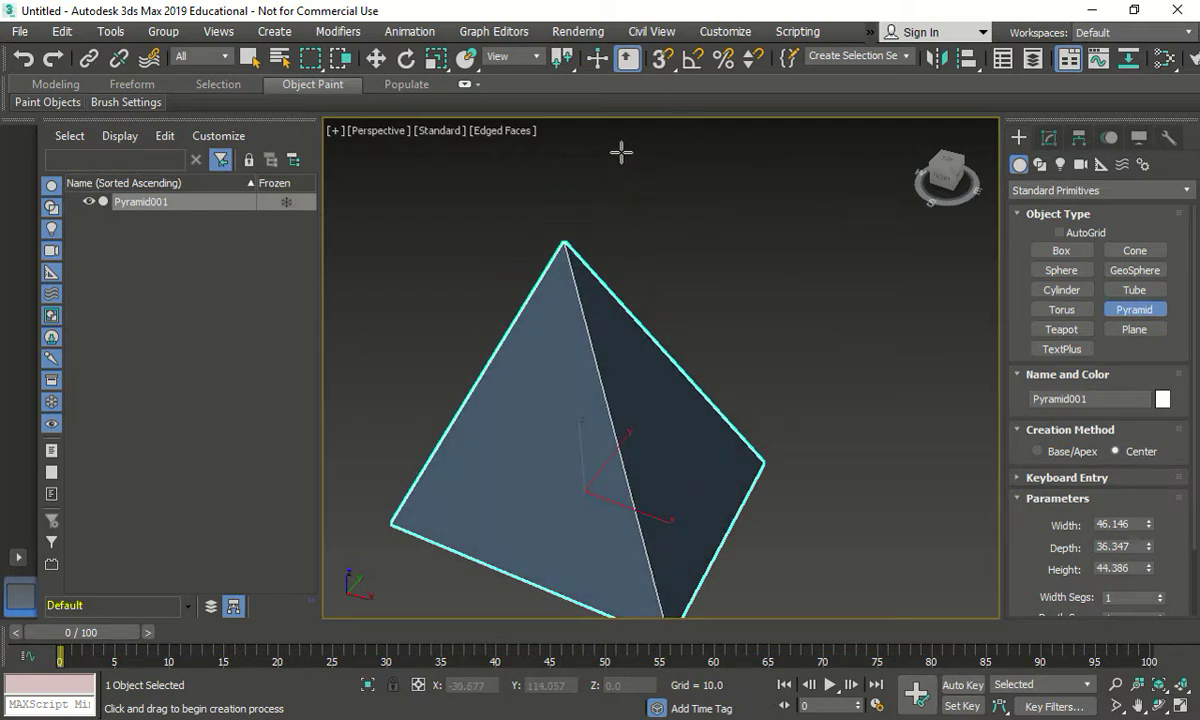
left_click(725, 212)
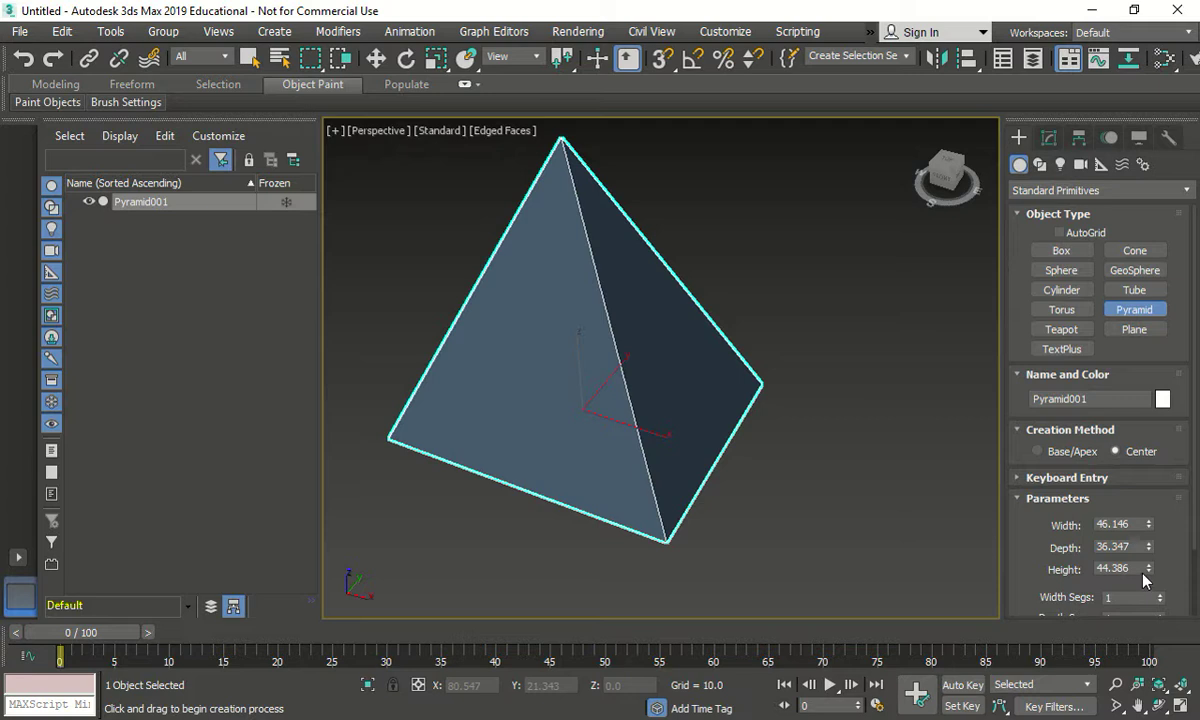
Step: Replace the pyramid with one drawn by the Base/Apex creation method, about 41 wide, 18 deep and 41 high
left_click(700, 360)
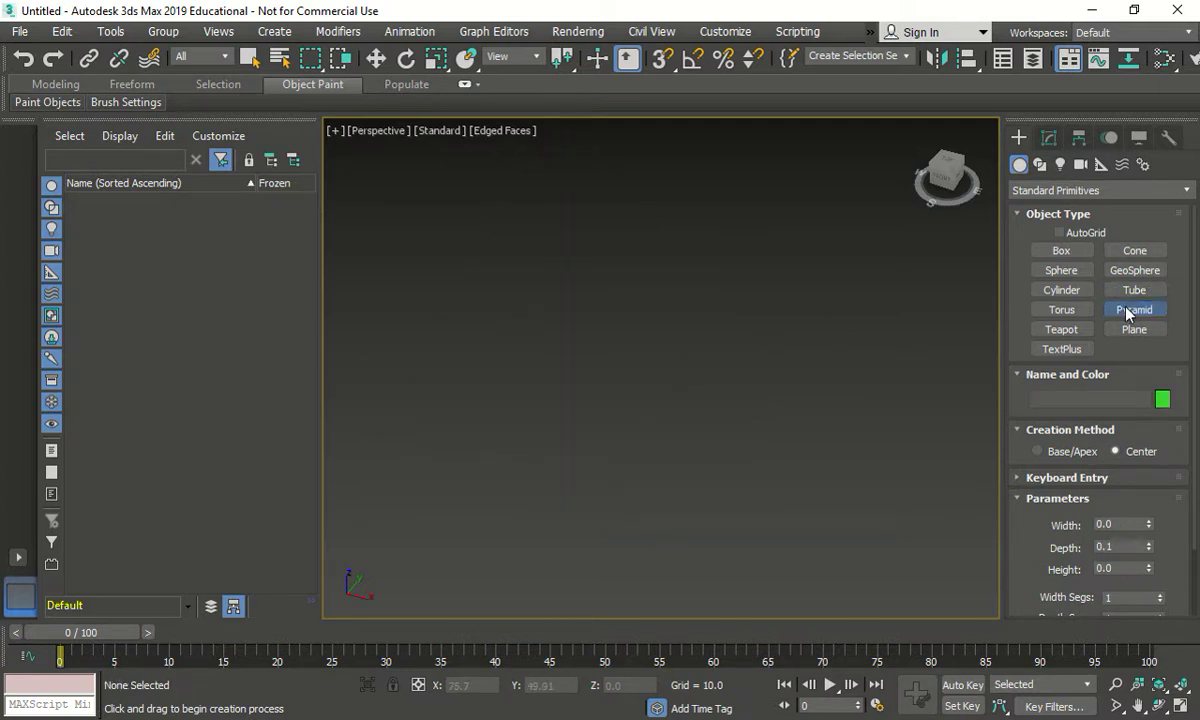
left_click(1038, 451)
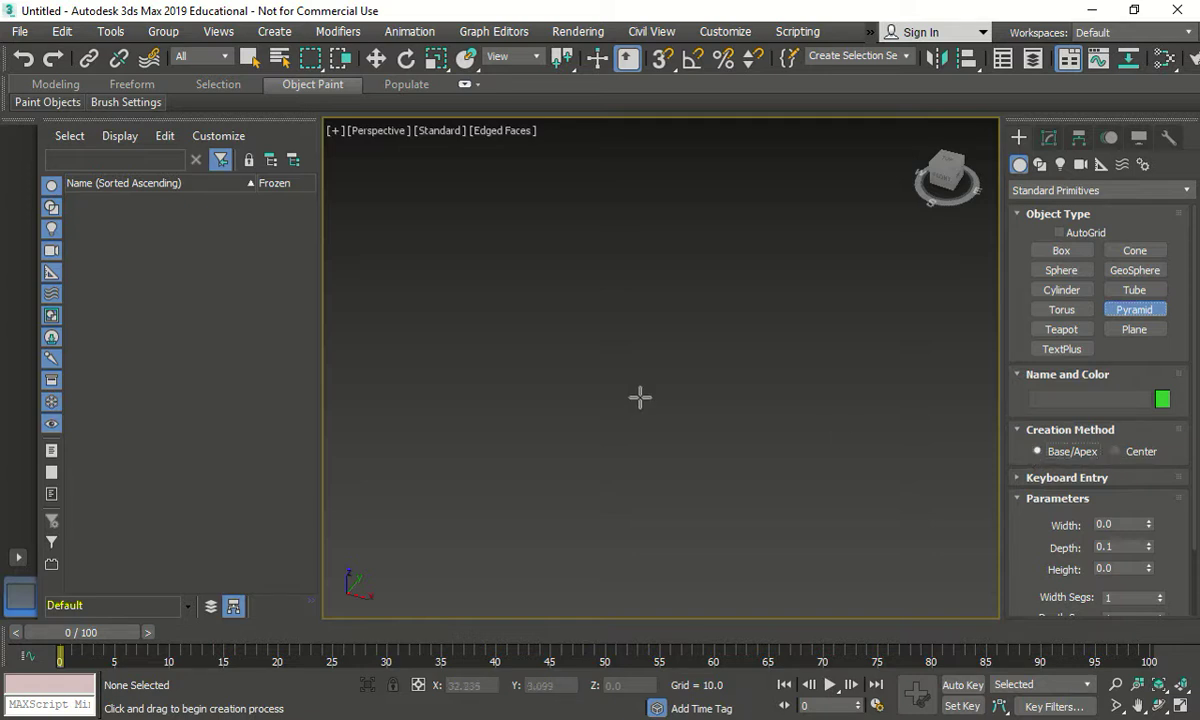
left_click_drag(566, 432, 861, 436)
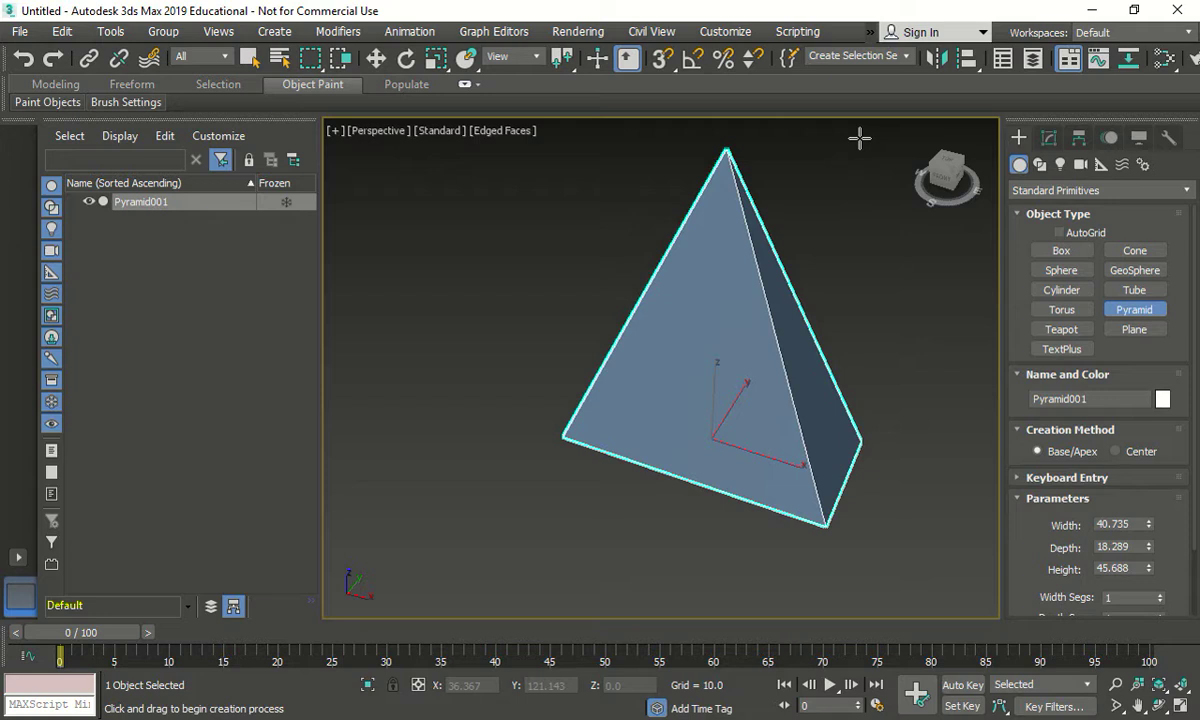
Step: Set the pyramid's Width to 25 and its Depth to 50
double_click(1118, 524)
type("25")
key("Return")
key("Tab")
type("50")
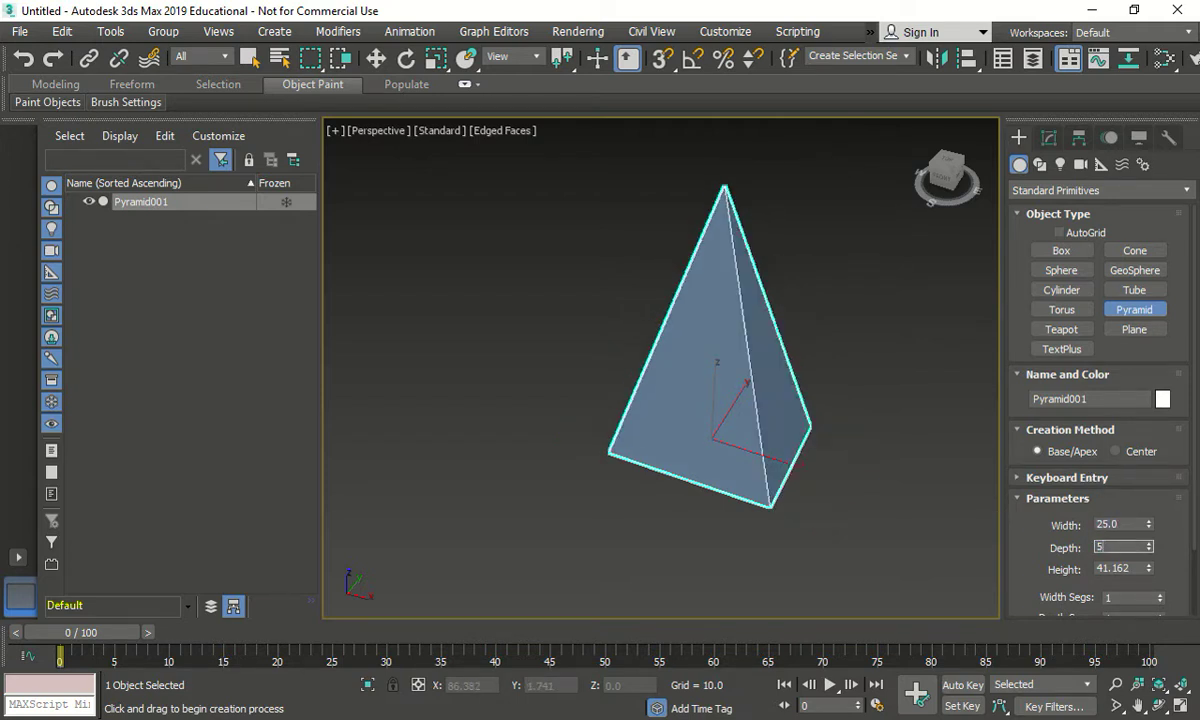
key("Return")
Step: Set the pyramid's Height to 20 and its Depth to 25, and view it from another side
key("Tab")
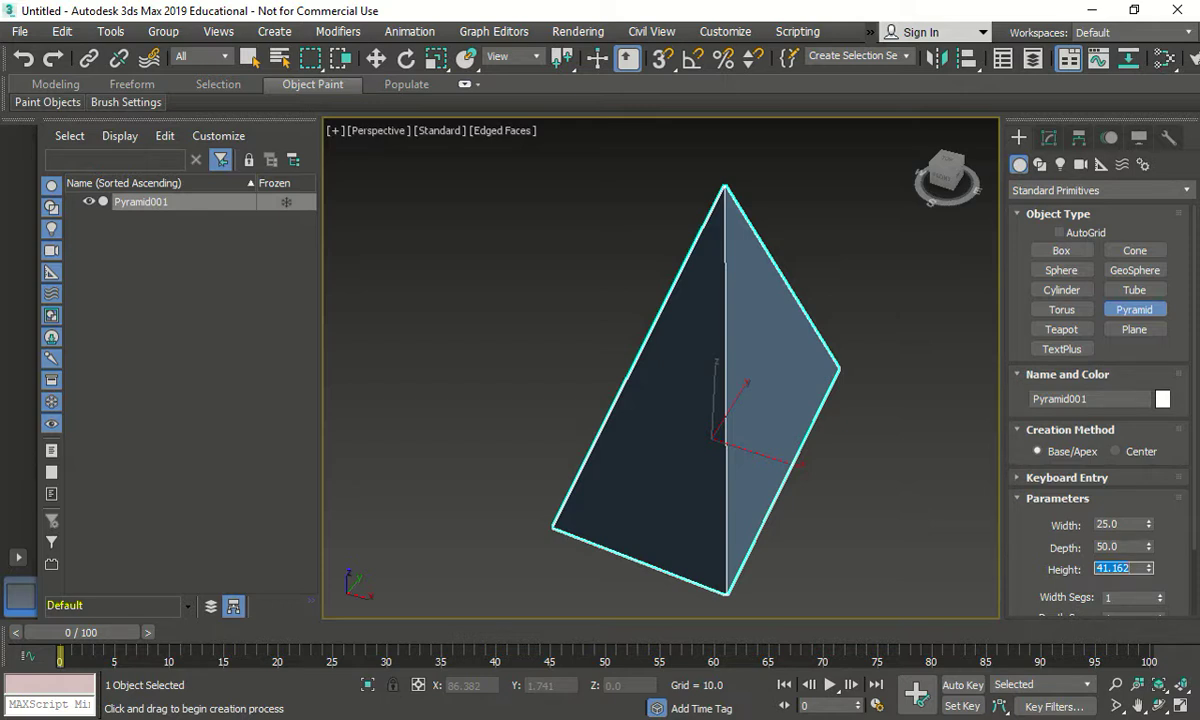
type("20")
key("Return")
key("shift+Tab")
type("25")
key("Return")
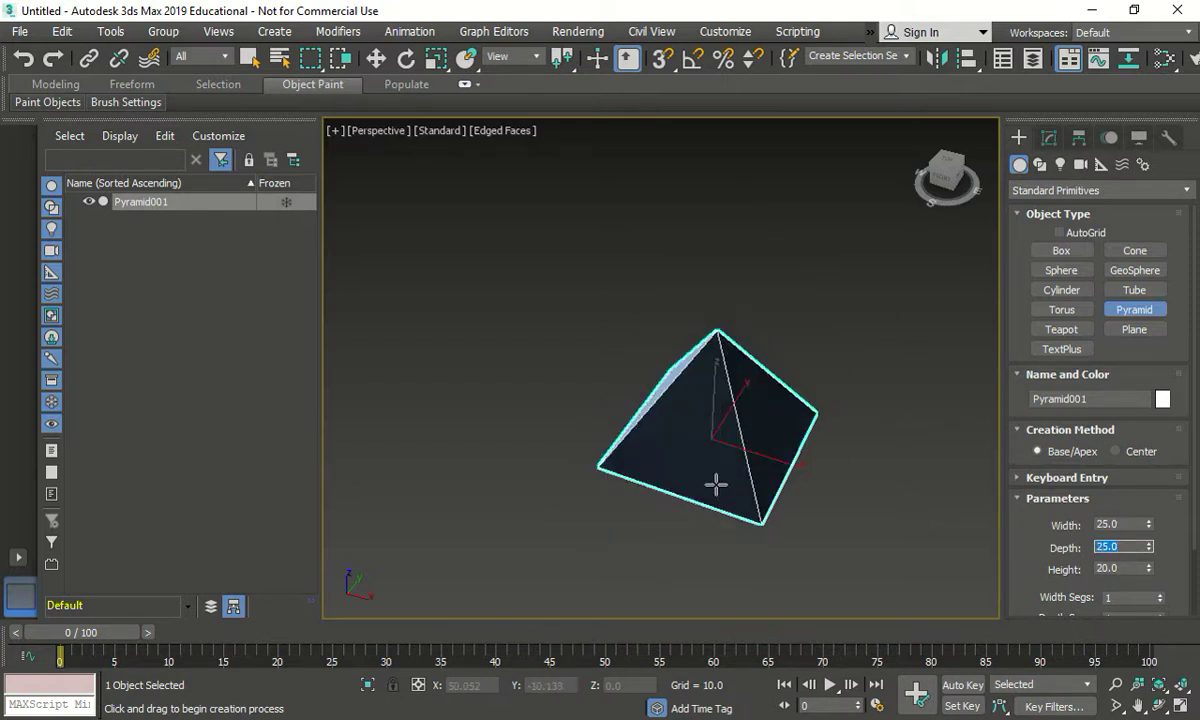
middle_click_drag(673, 452, 870, 462, "alt")
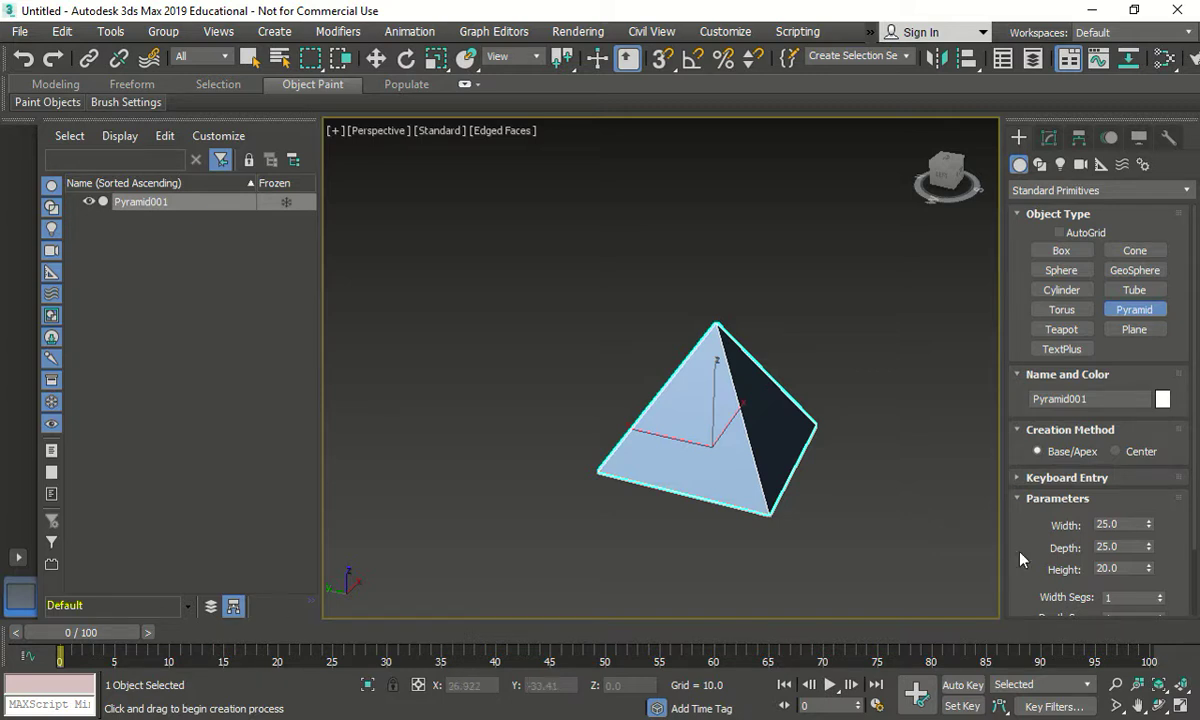
Step: Delete the pyramid and draw a rectangular plane about 40 long and 38 wide
left_click_drag(1193, 511, 1197, 580)
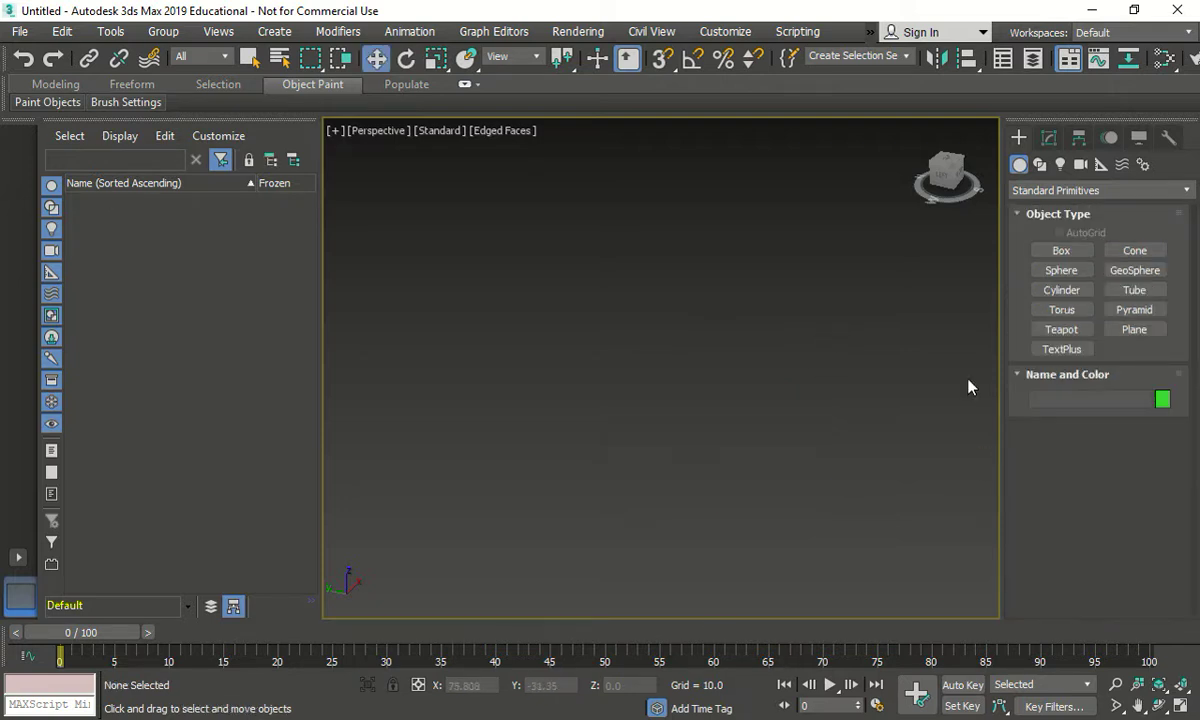
left_click(1135, 331)
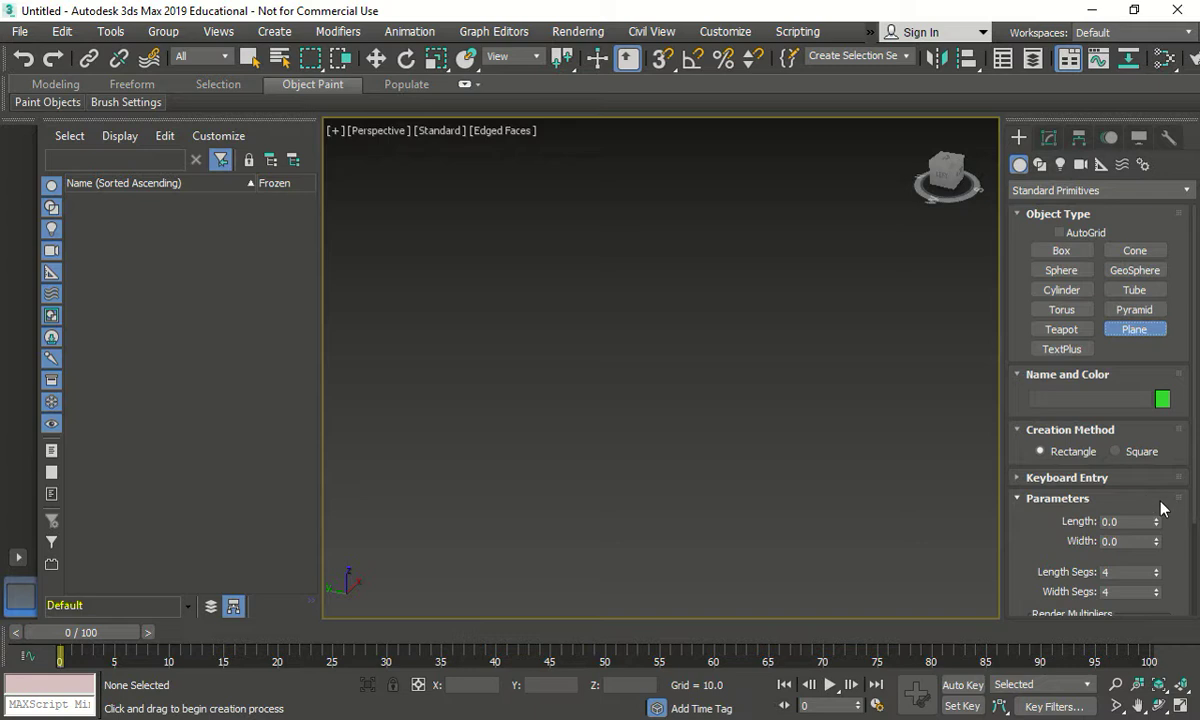
scroll(1135, 455, "down", 2)
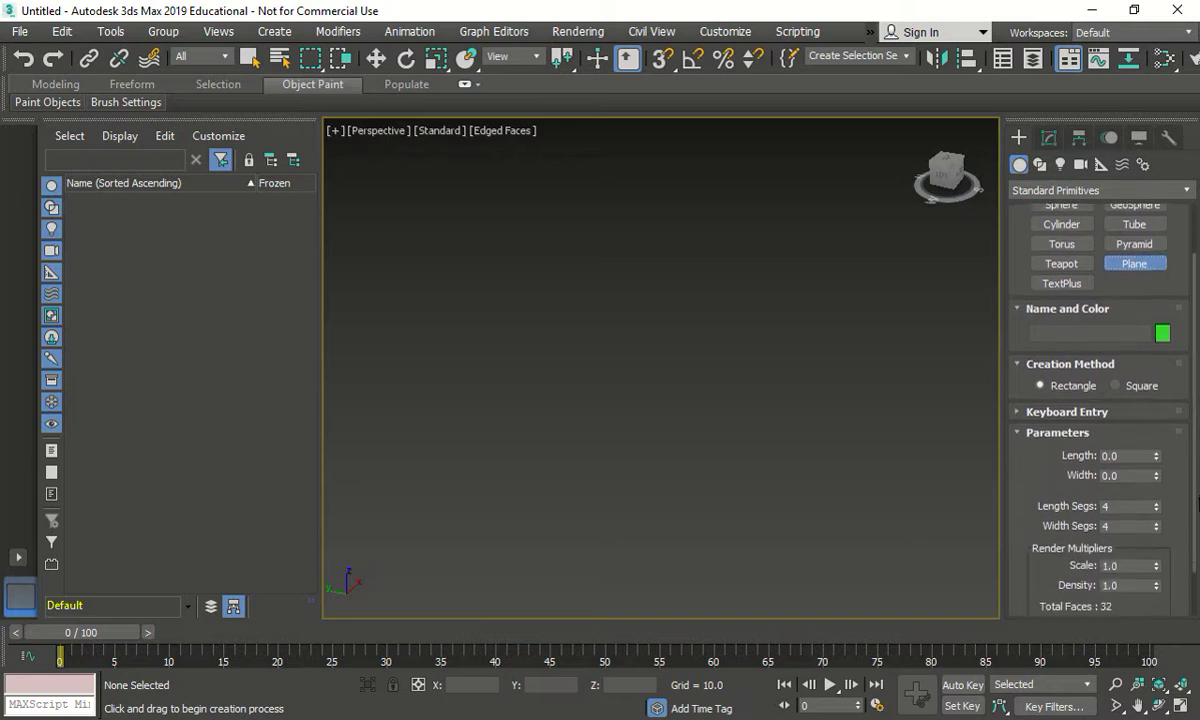
left_click(1135, 455)
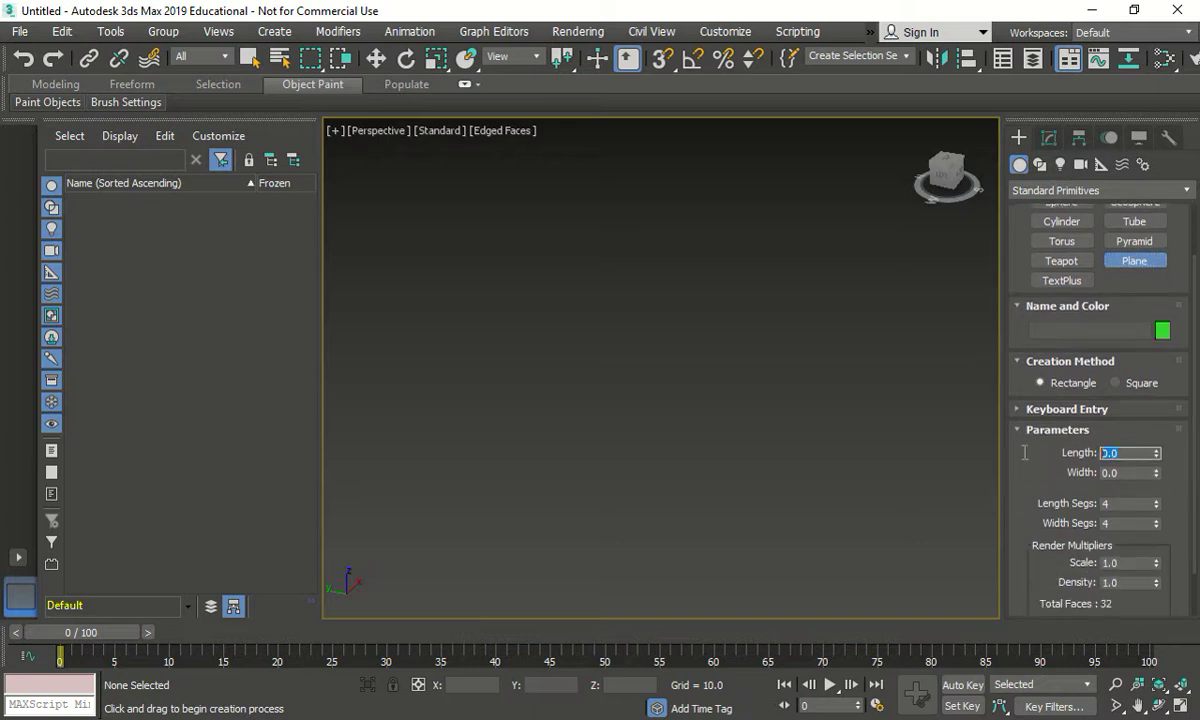
left_click_drag(565, 447, 882, 385)
middle_click_drag(884, 348, 771, 335)
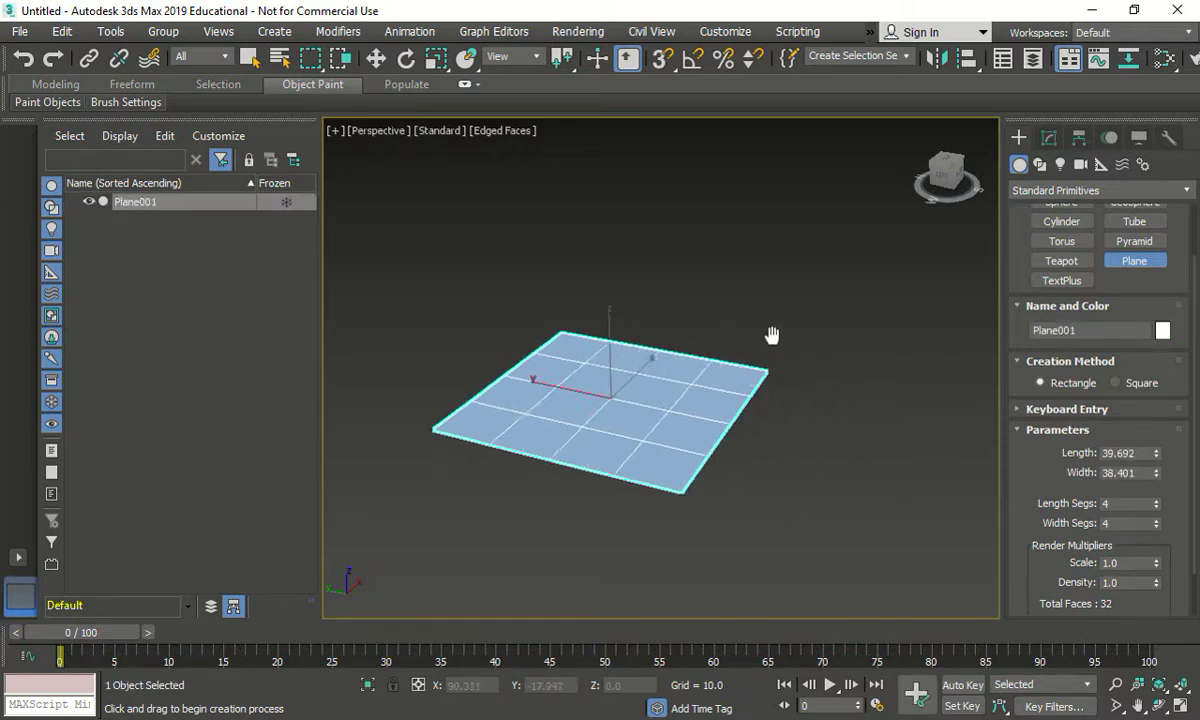
Step: Set both the Length and the Width of the plane to 40
left_click(1049, 137)
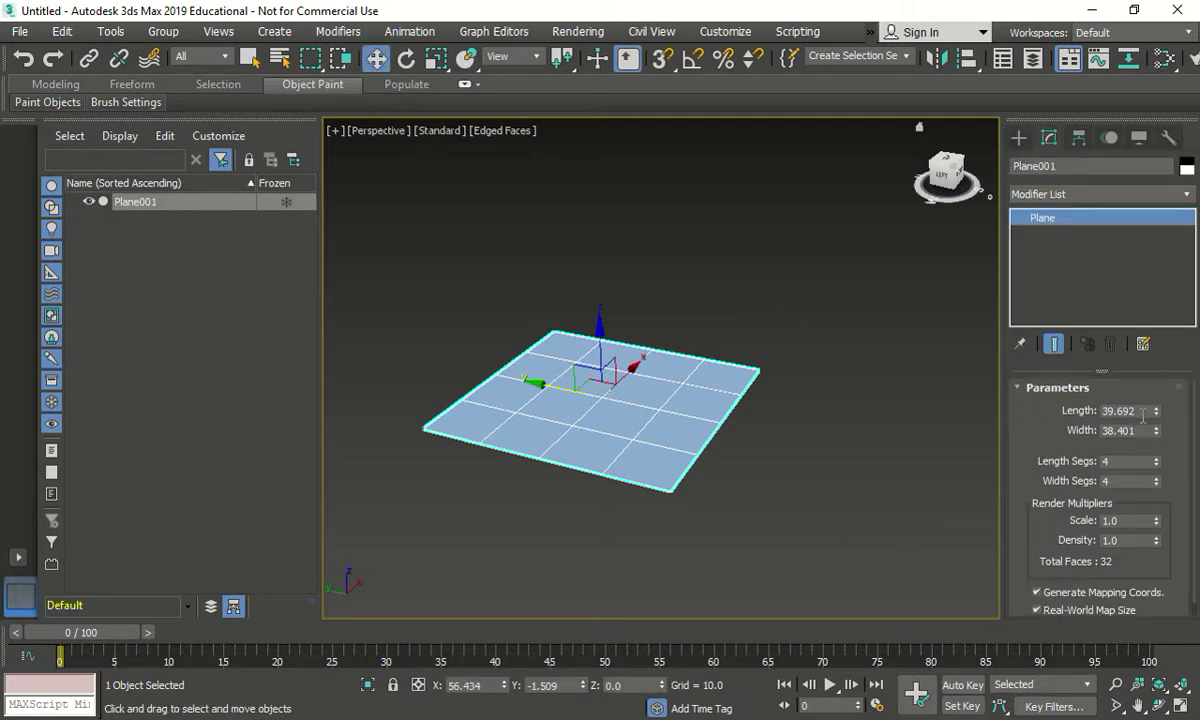
type("40")
key("Return")
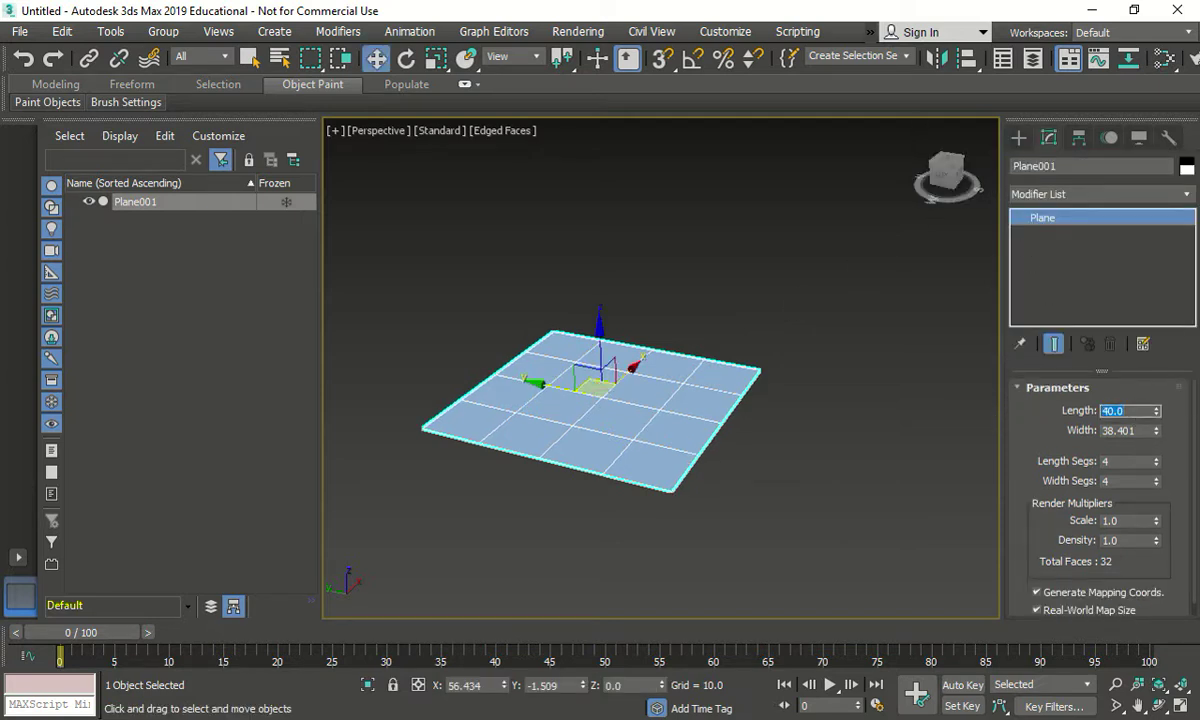
key("Tab")
type("40")
key("Return")
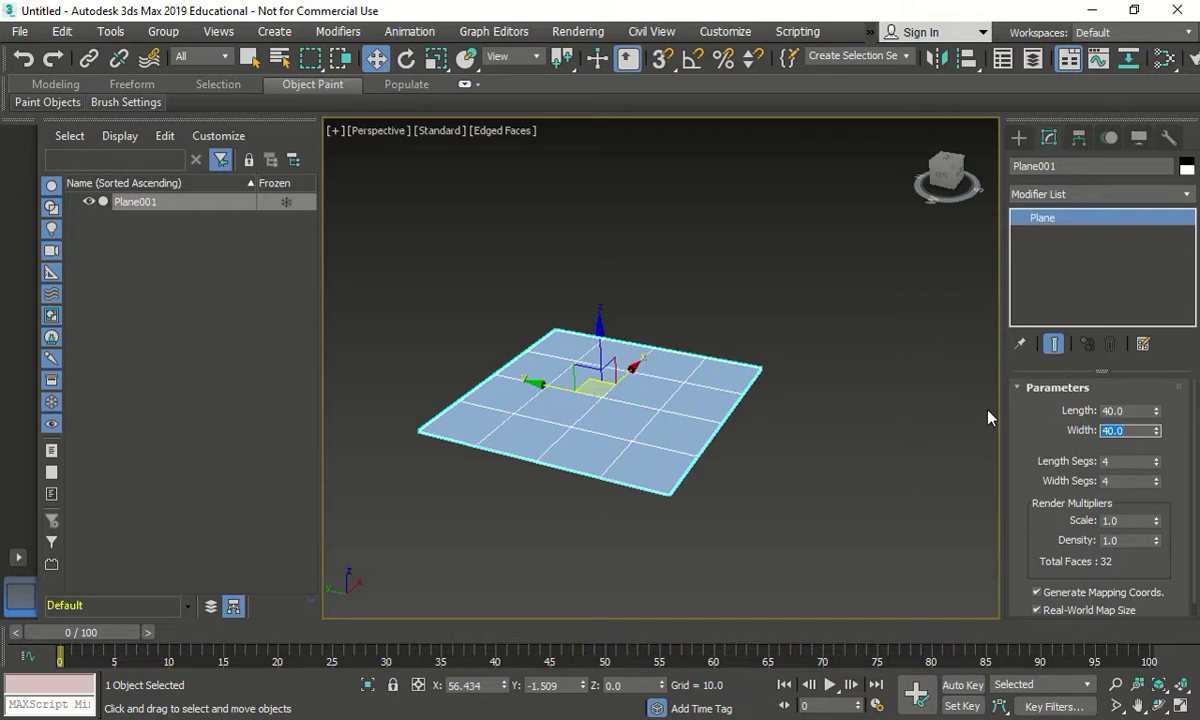
Step: Try 5 Length Segs and 8 Width Segs on the plane
key("Tab")
type("0")
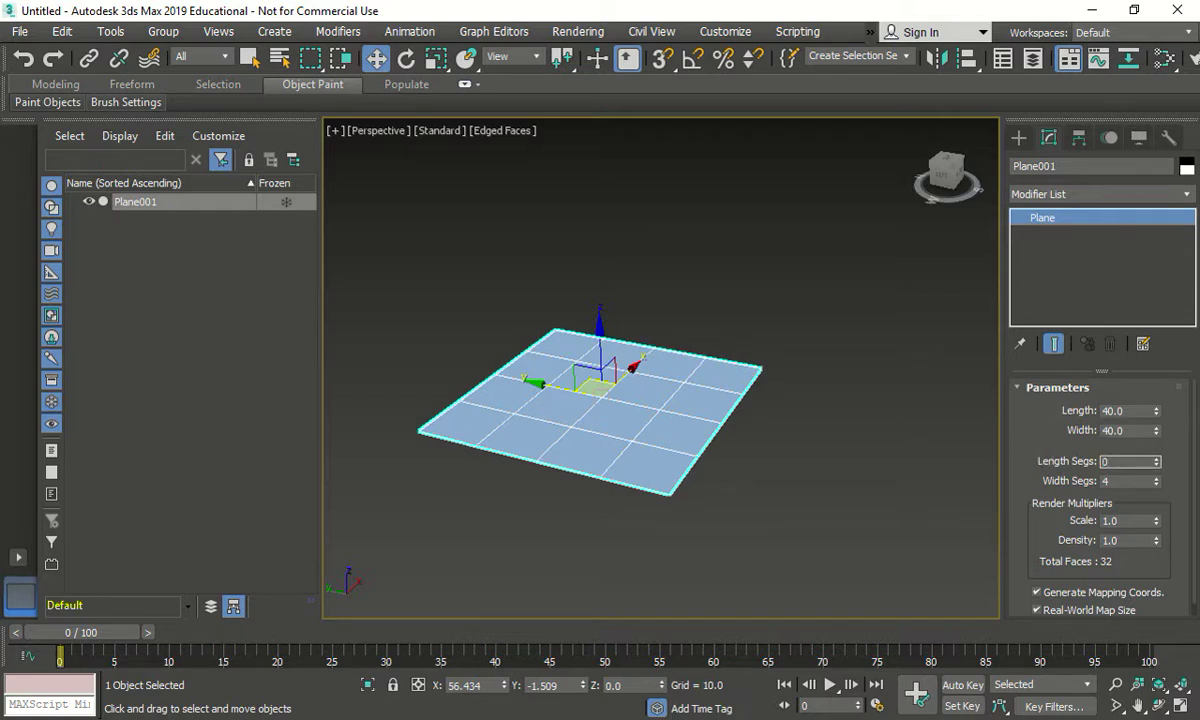
key("Tab")
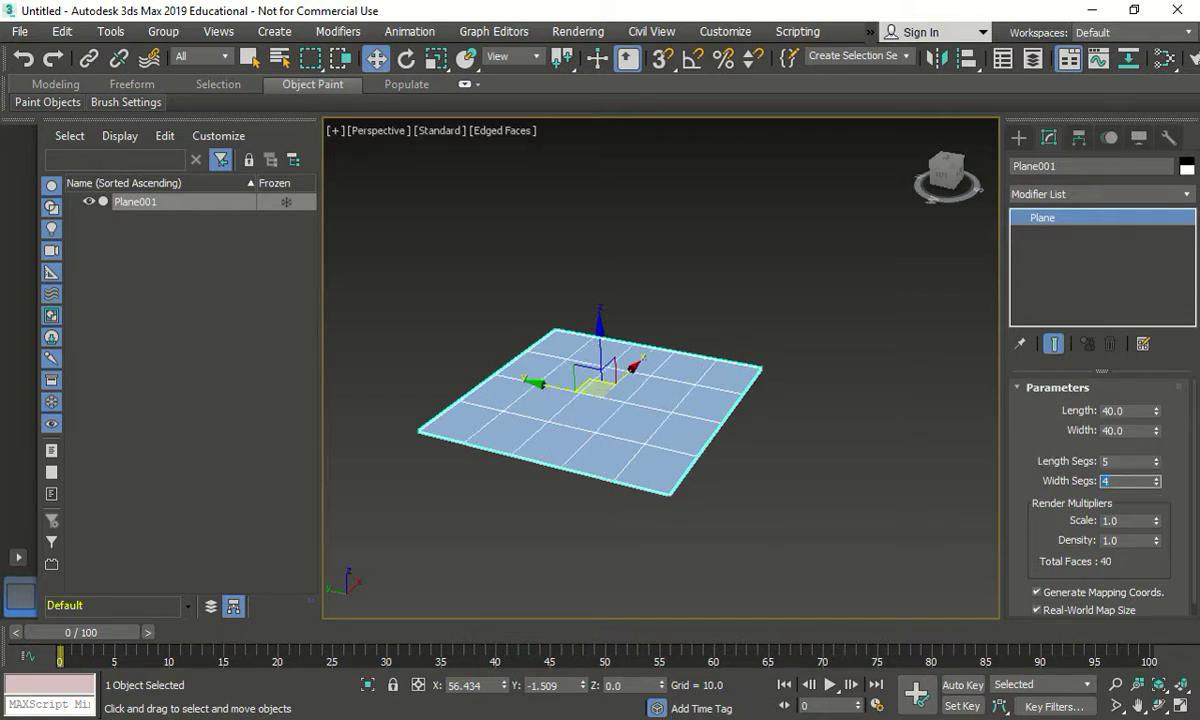
key("Return")
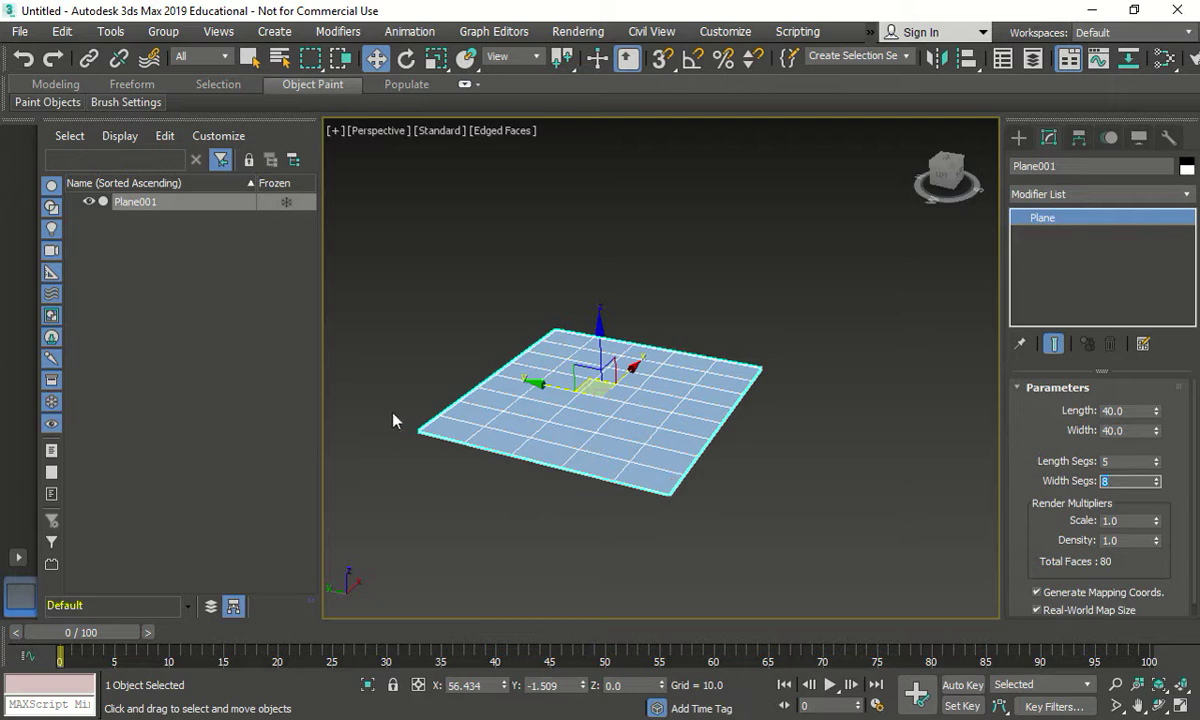
Step: Reduce the plane's Length Segs and Width Segs to 1 each
left_click_drag(1130, 462, 1085, 461)
type("1")
key("Tab")
type("1")
left_click(871, 458)
left_click(659, 418)
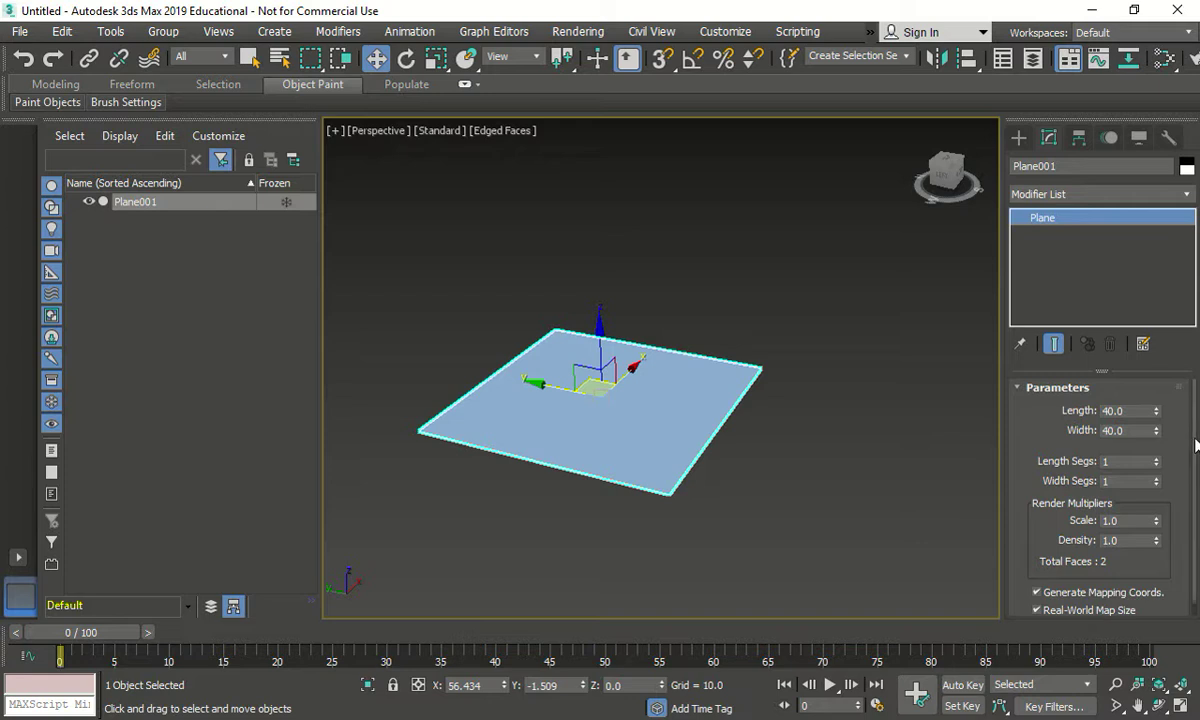
Step: Set the plane's Length Segs and Width Segs to 5 each
scroll(1190, 482, "down", 1)
left_click_drag(1130, 508, 1050, 508)
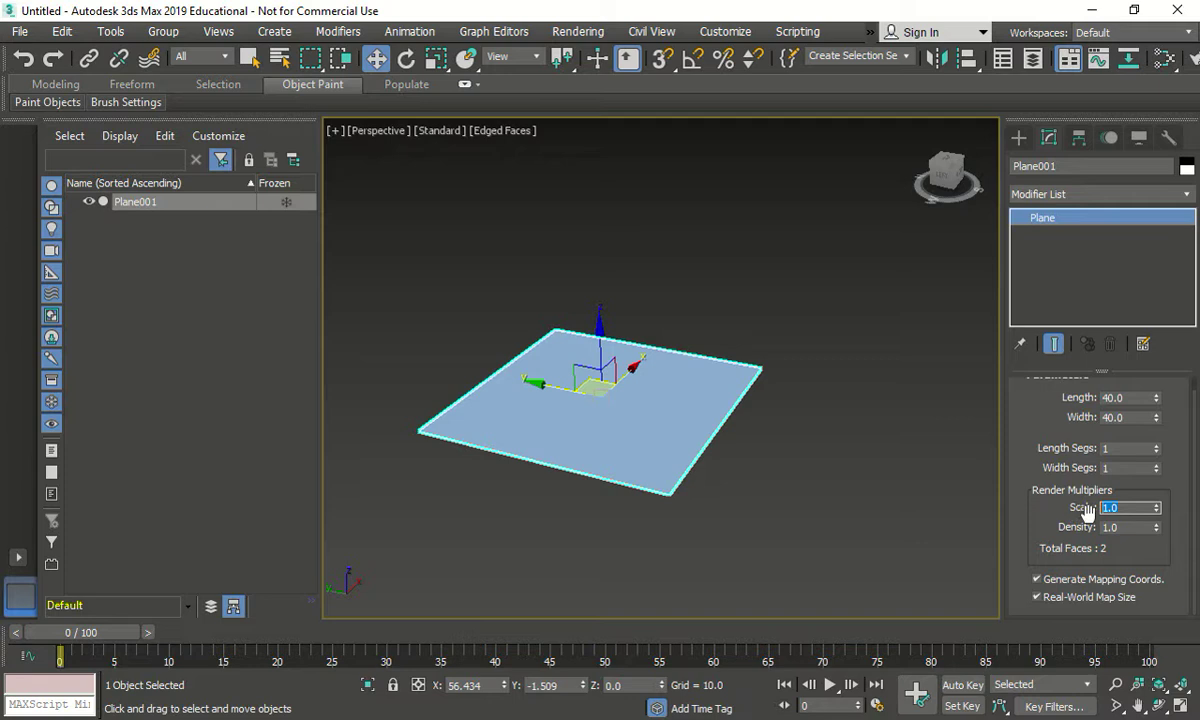
left_click_drag(1133, 449, 975, 458)
type("5")
key("Tab")
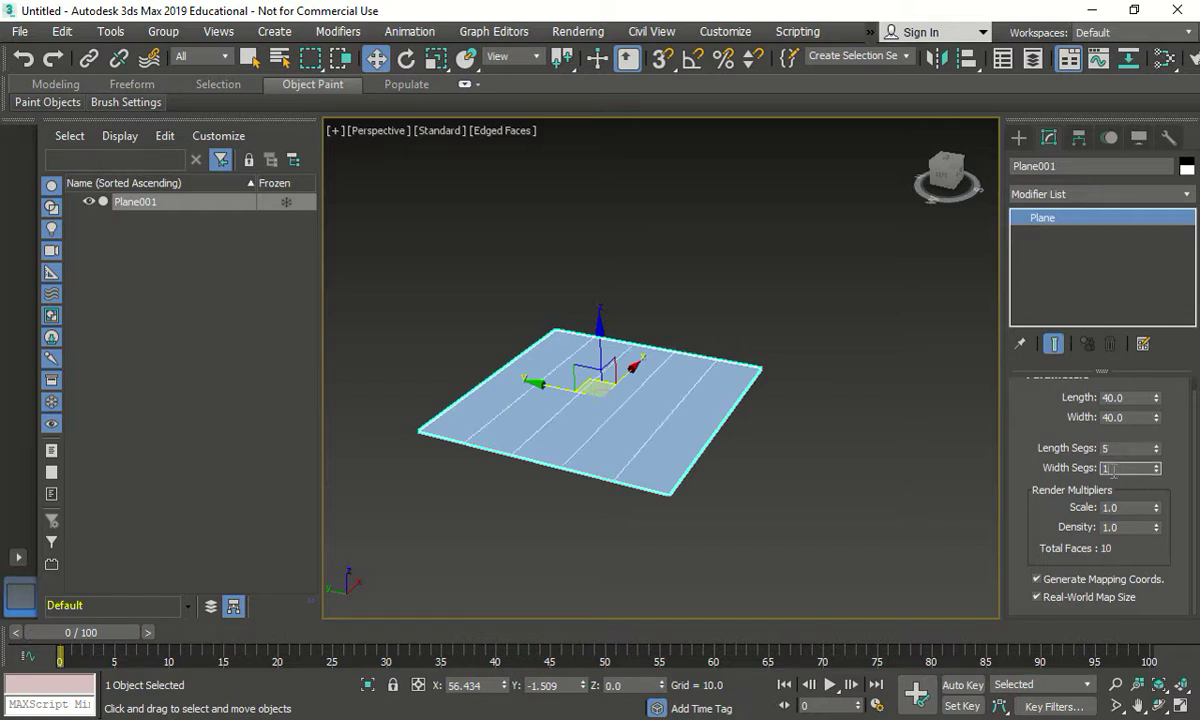
type("5")
left_click(1129, 449)
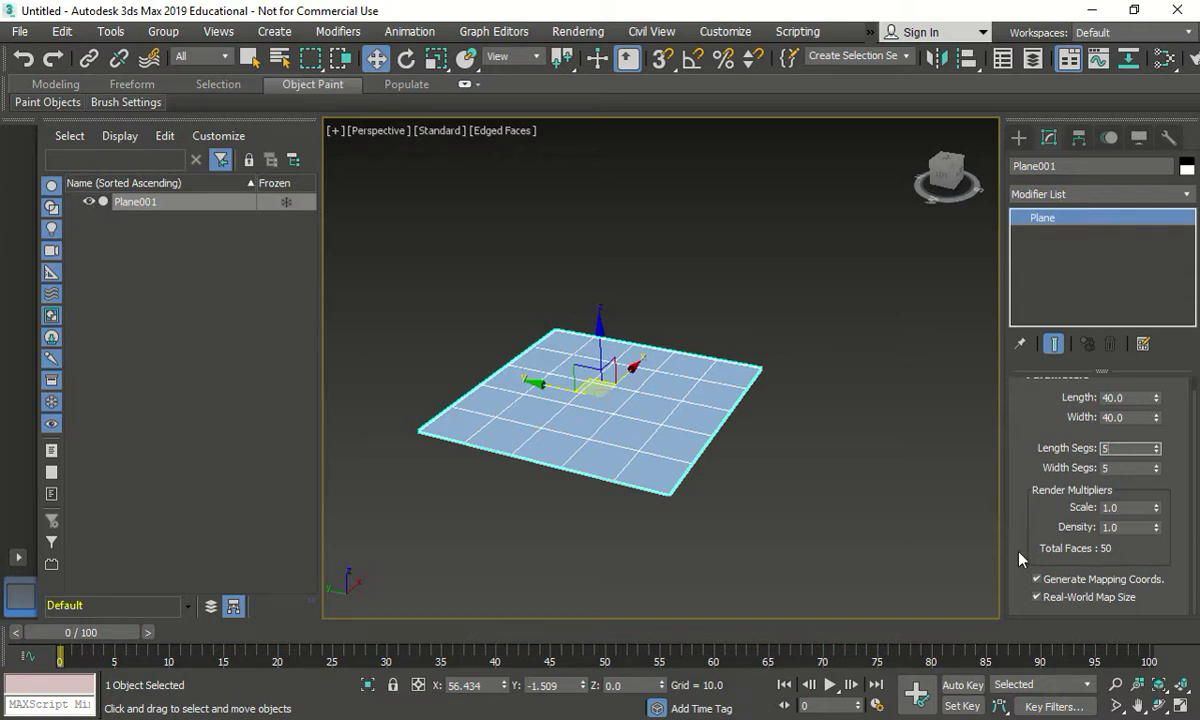
Step: Select the segmented plane and delete it from the scene
scroll(522, 407, "up", 2)
scroll(451, 398, "down", 1)
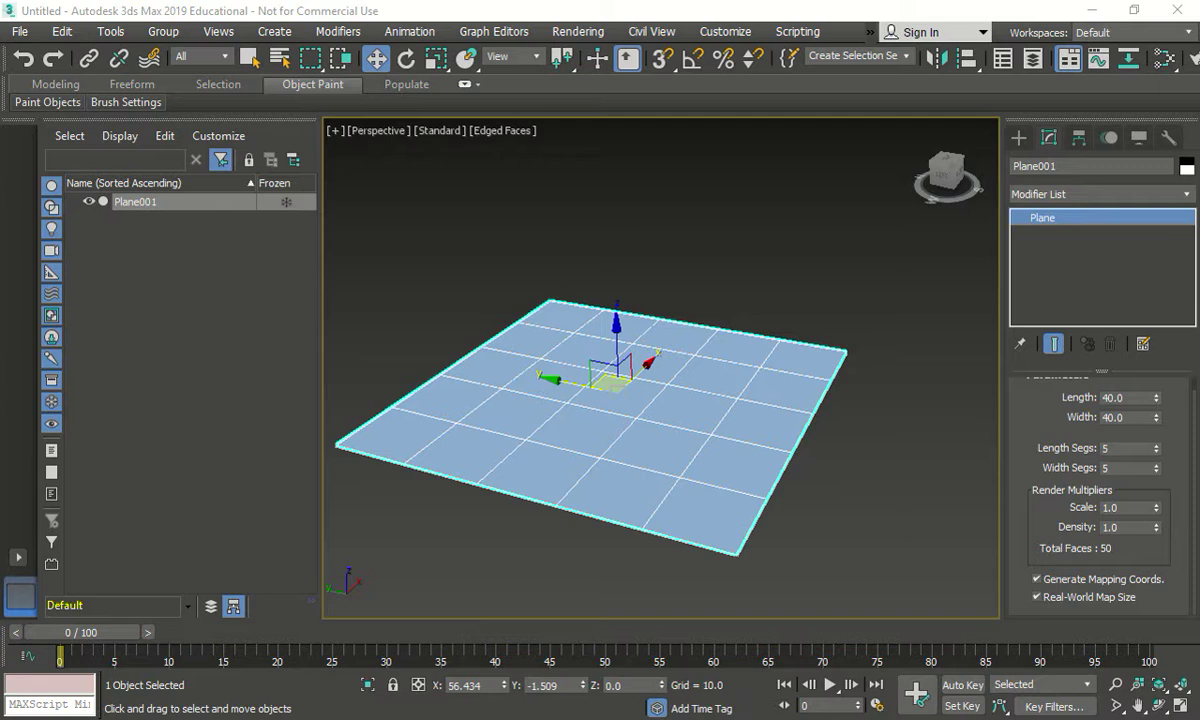
left_click(889, 254)
left_click_drag(855, 265, 540, 500)
key("Delete")
Step: Draw a teapot primitive from its center with a radius of about 12.2
left_click(1019, 137)
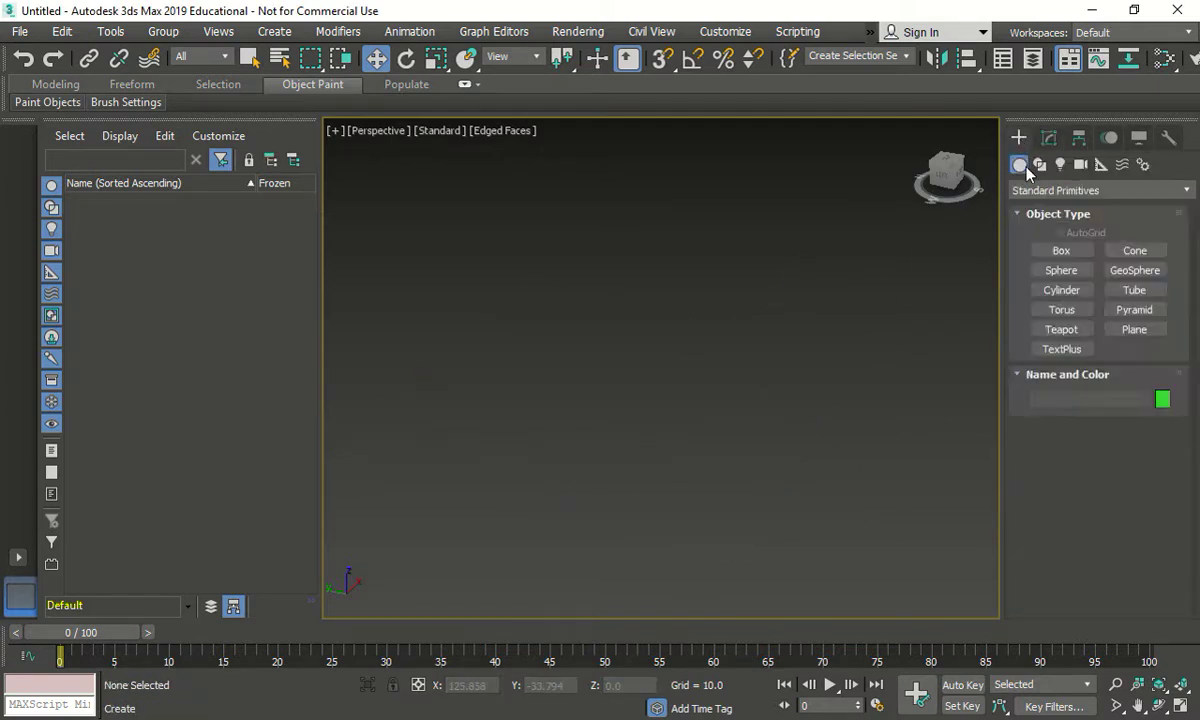
left_click(1064, 331)
left_click_drag(1197, 432, 1195, 535)
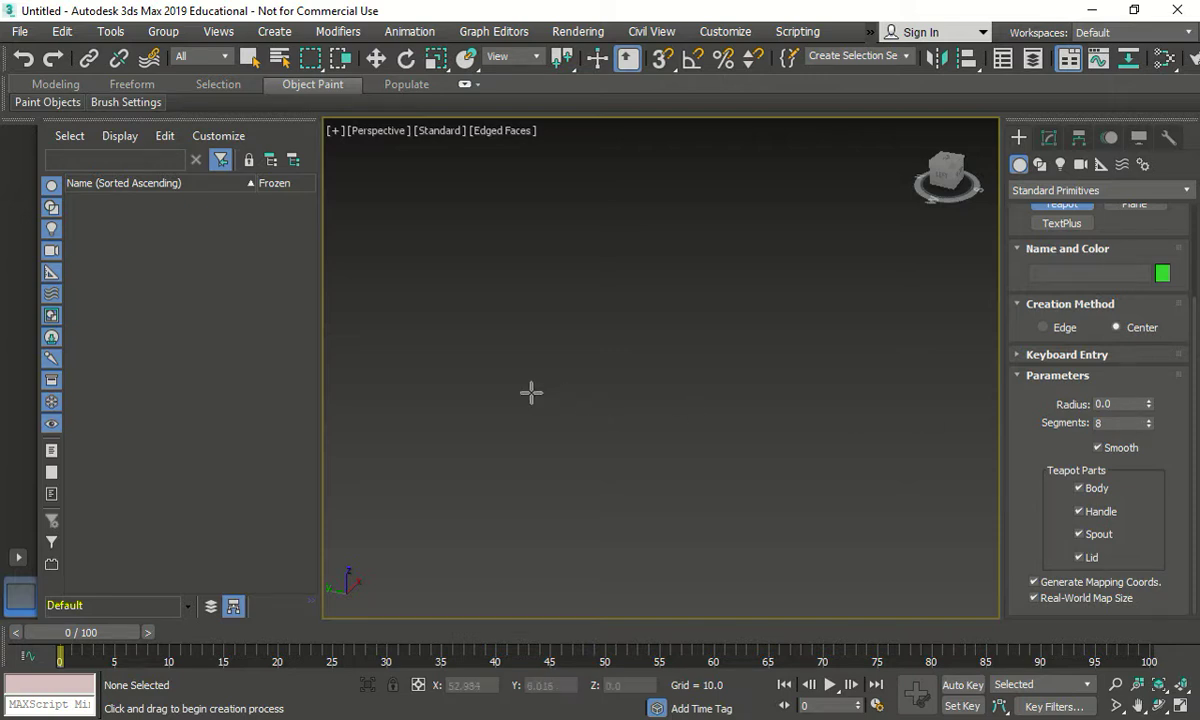
left_click_drag(585, 394, 720, 388)
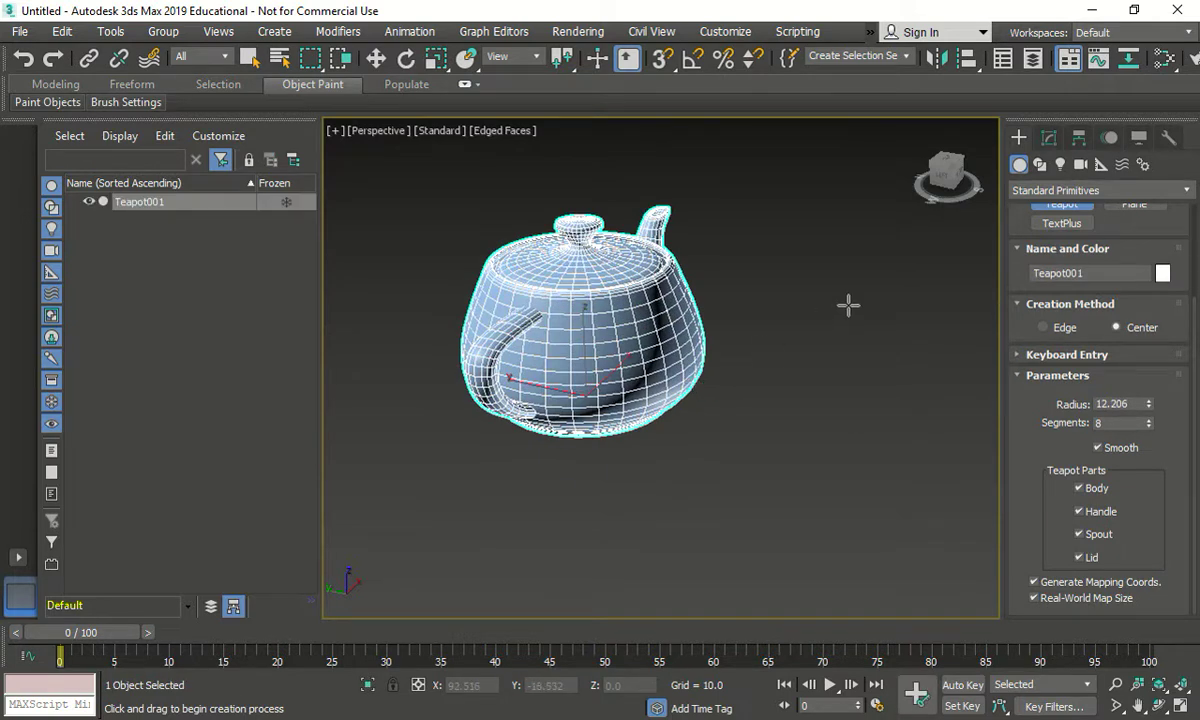
Step: Set the teapot's radius to 12 and its segments to 5
left_click(1049, 137)
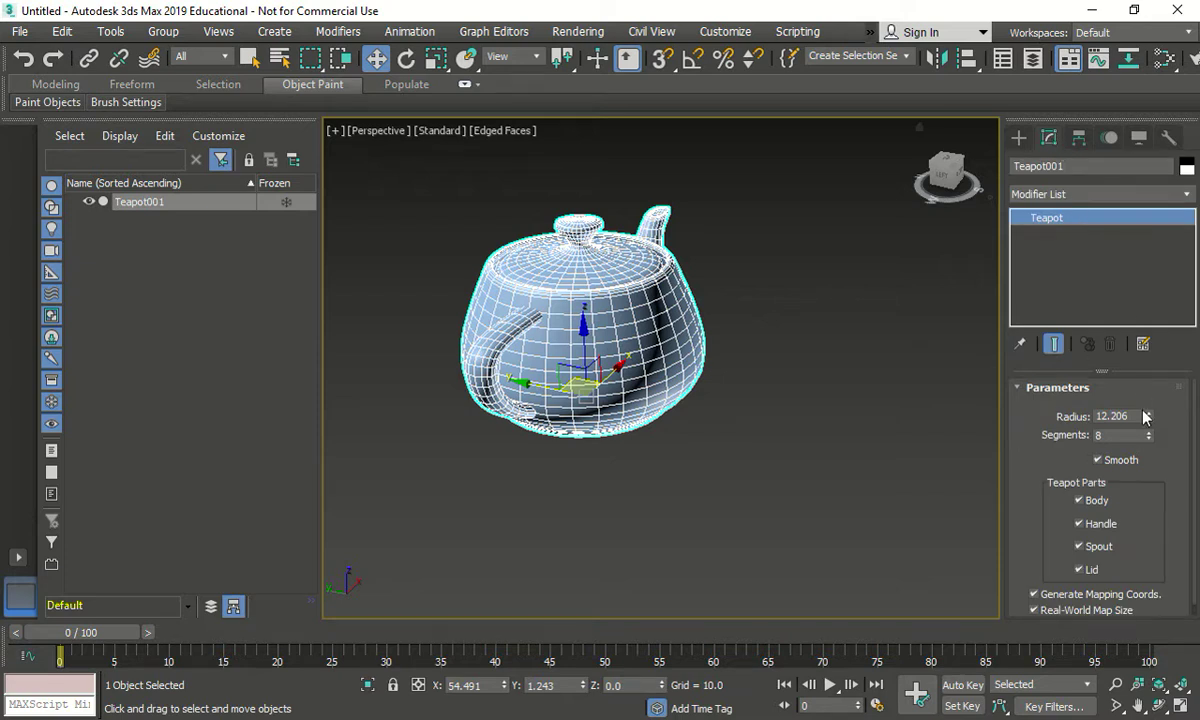
left_click_drag(1136, 416, 1043, 416)
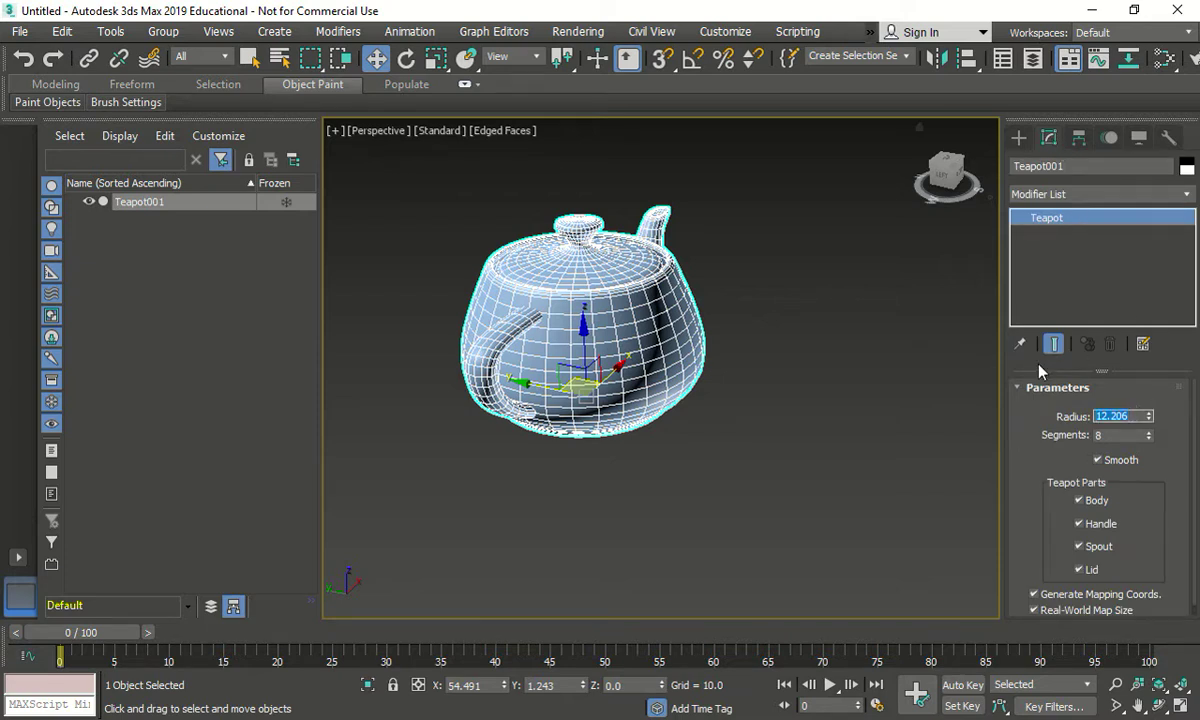
type("12")
key("Return")
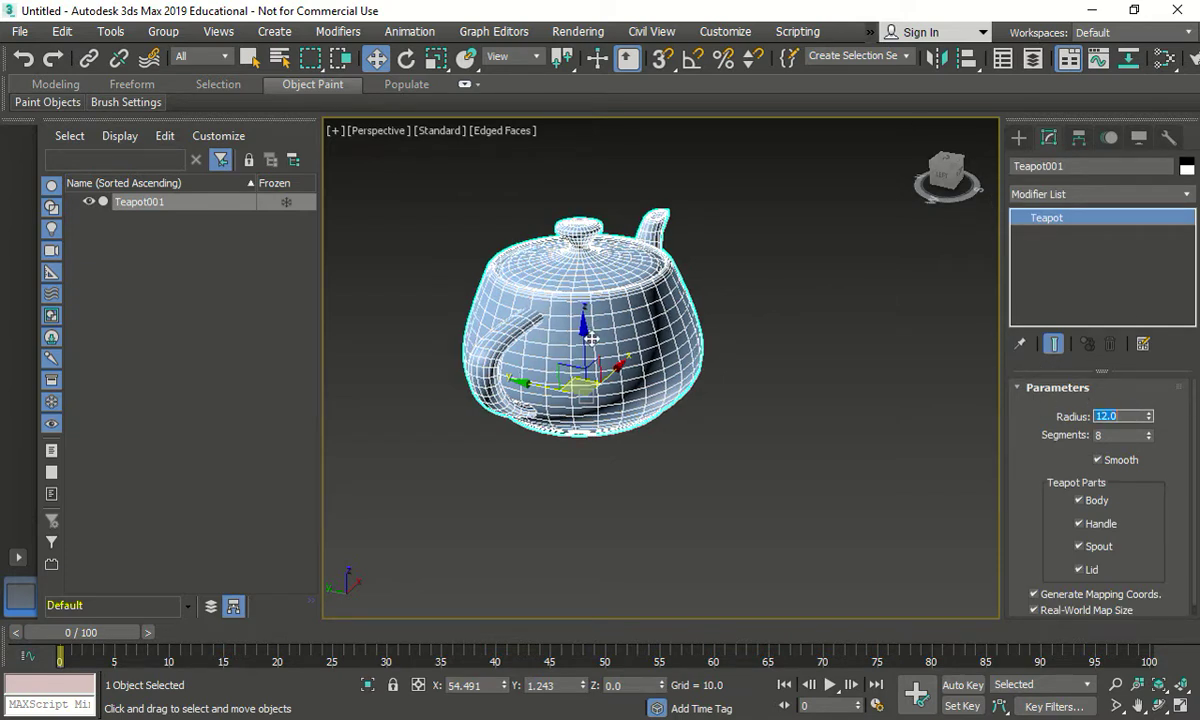
left_click_drag(1106, 436, 1043, 437)
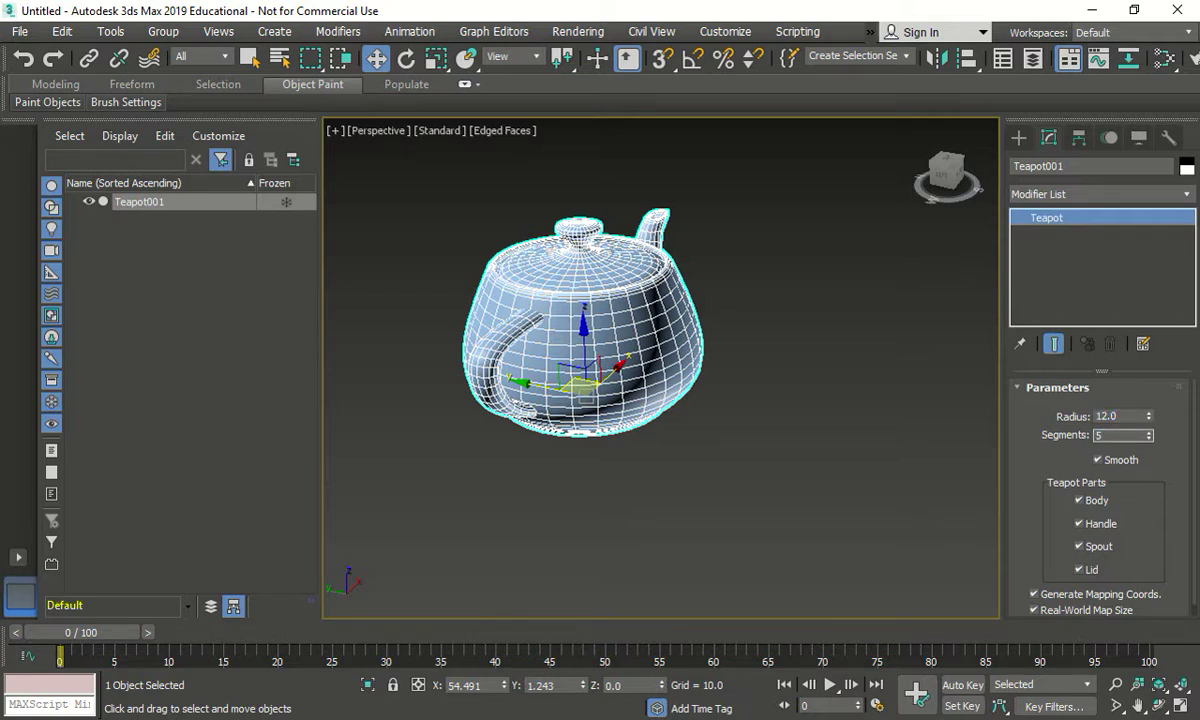
key("Return")
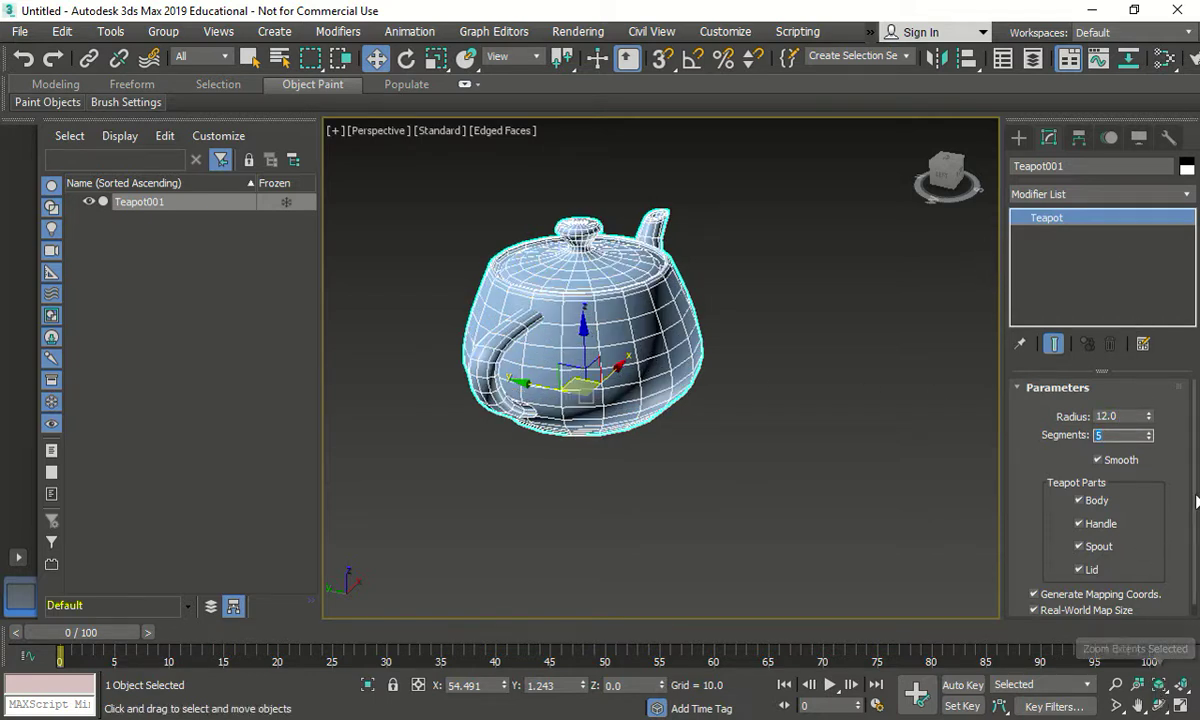
Step: Toggle the teapot's body off and back on, and remove its handle, spout and lid
scroll(1100, 490, "down", 1)
left_click(1079, 489)
left_click(1079, 489)
left_click(1079, 512)
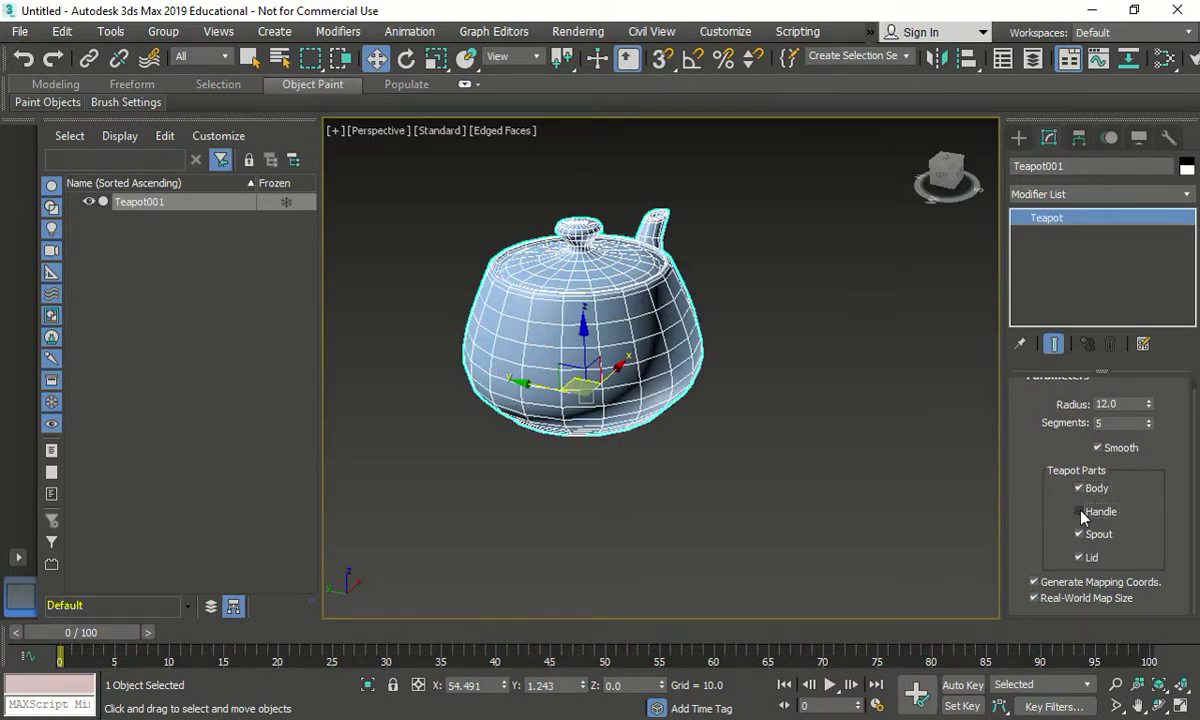
left_click(1079, 534)
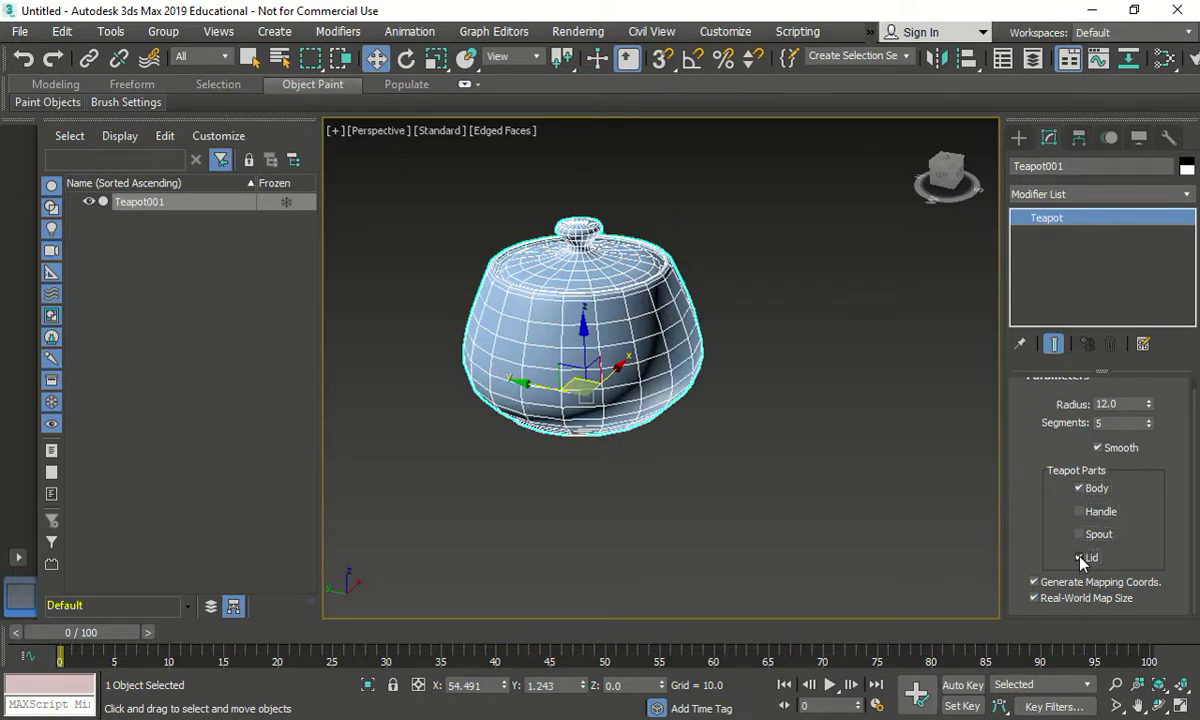
left_click(1079, 557)
mouse_move(643, 430)
middle_mouse_down()
mouse_move(632, 429)
mouse_move(691, 517)
mouse_move(683, 434)
mouse_move(638, 408)
middle_mouse_up()
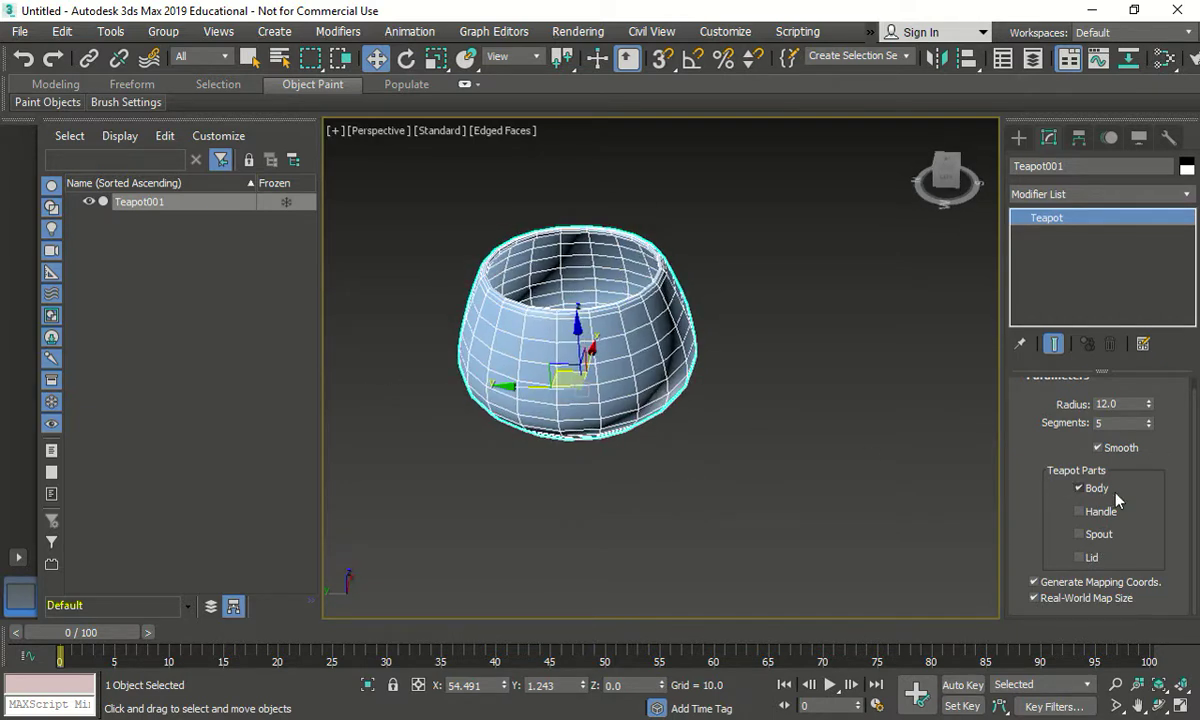
Step: Restore the teapot's lid and spout
left_click(1080, 557)
left_click(1080, 534)
middle_click_drag(820, 458, 770, 448, "alt")
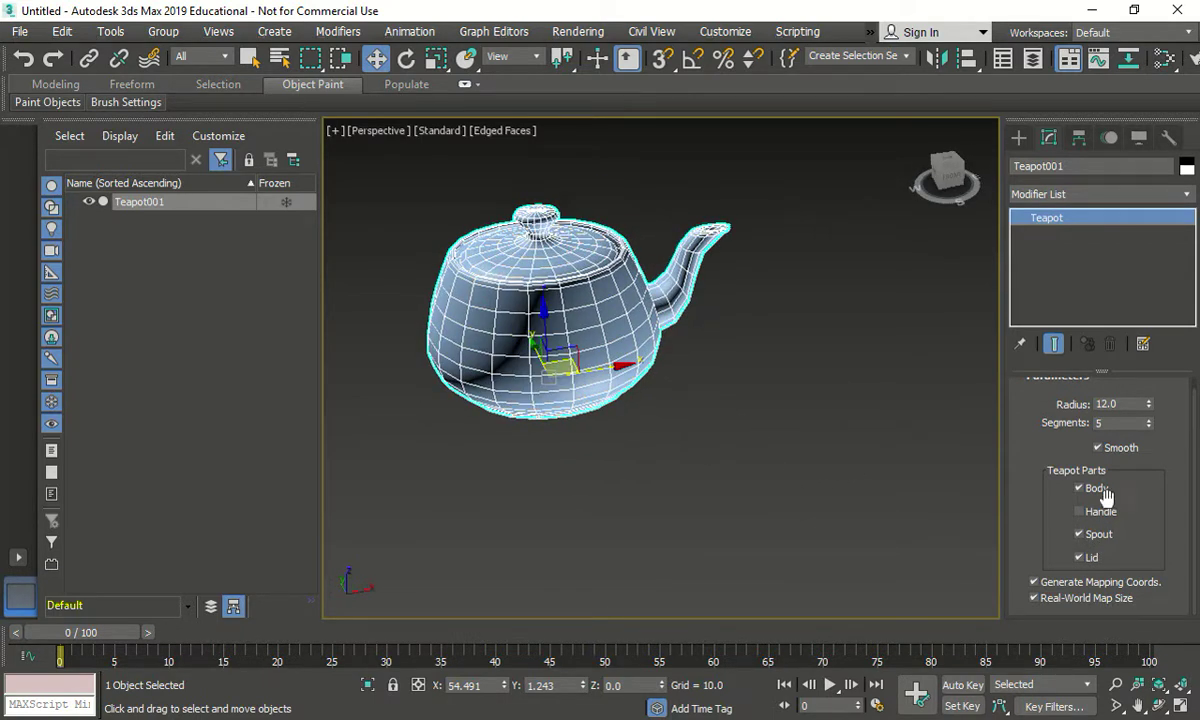
Step: Remove the teapot's spout again, restore its handle, and toggle the lid off and back on
left_click(1080, 535)
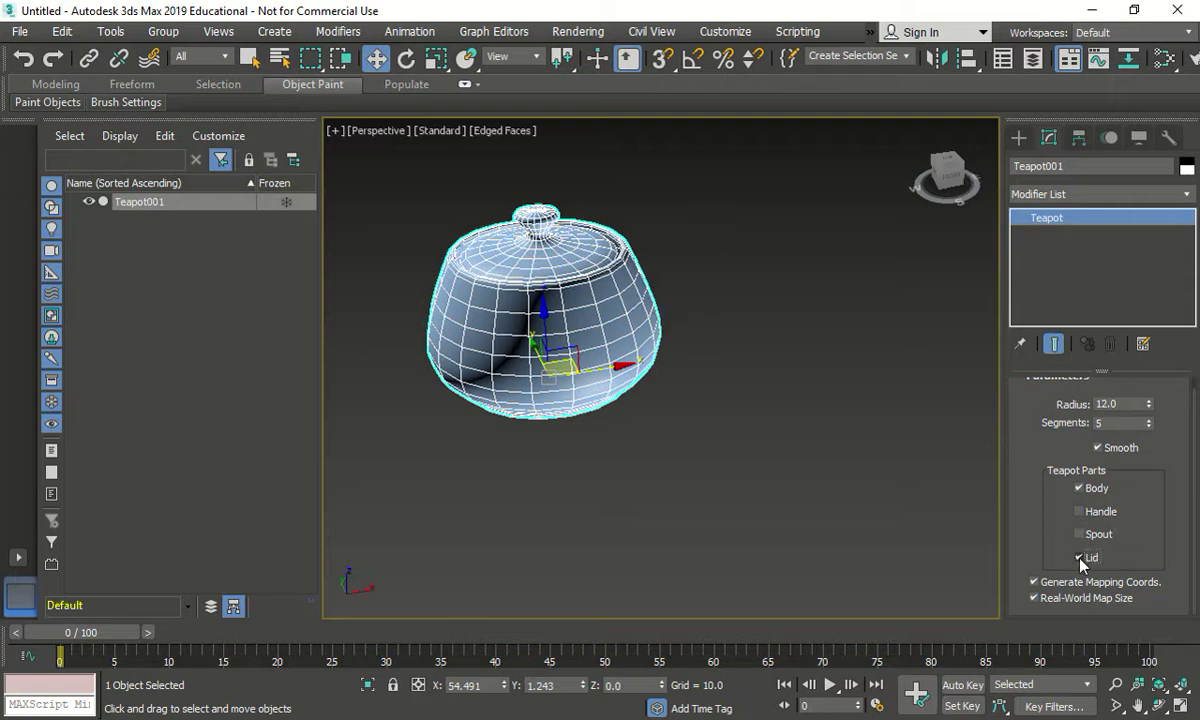
left_click(1080, 558)
left_click(1080, 511)
left_click(1078, 558)
middle_click_drag(780, 462, 757, 449, "alt")
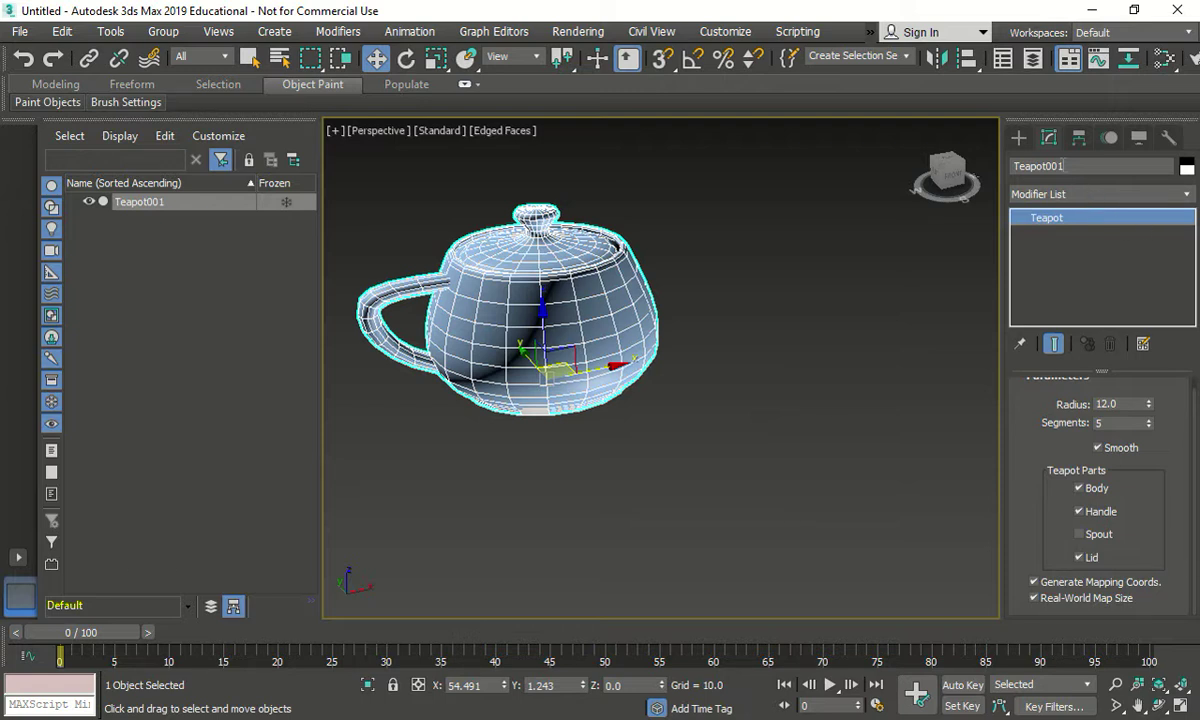
Step: Delete the teapot and draw a TextPlus region about 214.8 long and 327.1 wide
key("Delete")
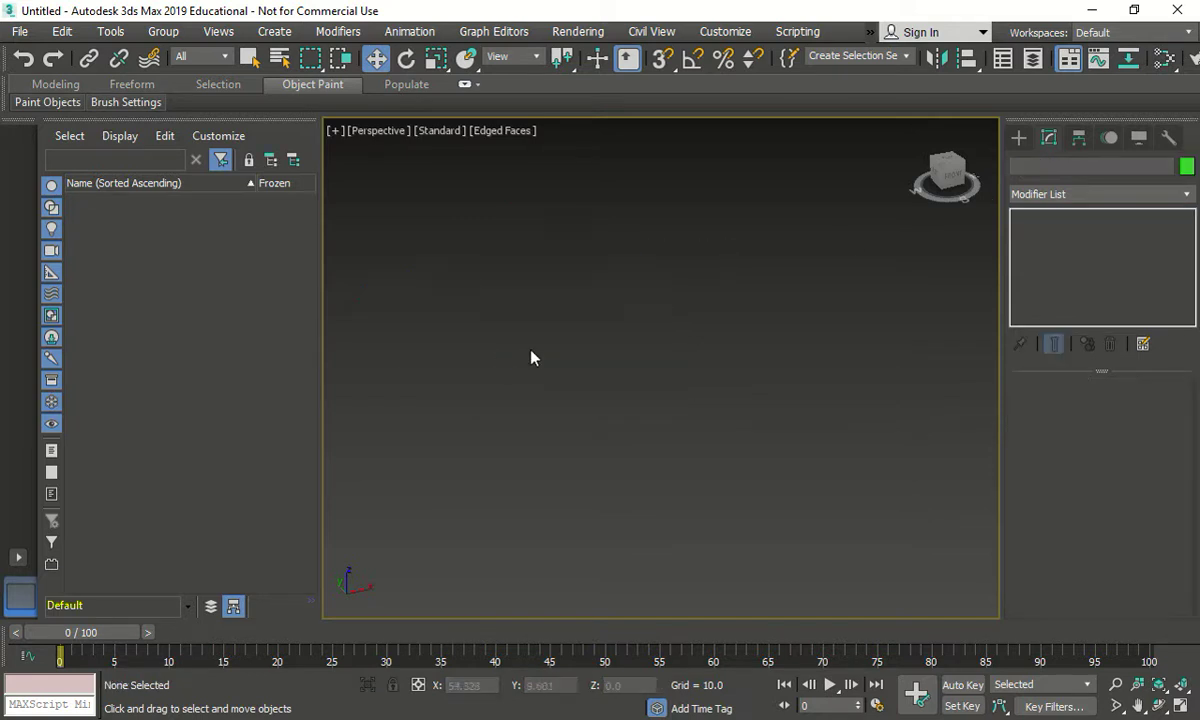
left_click(1018, 137)
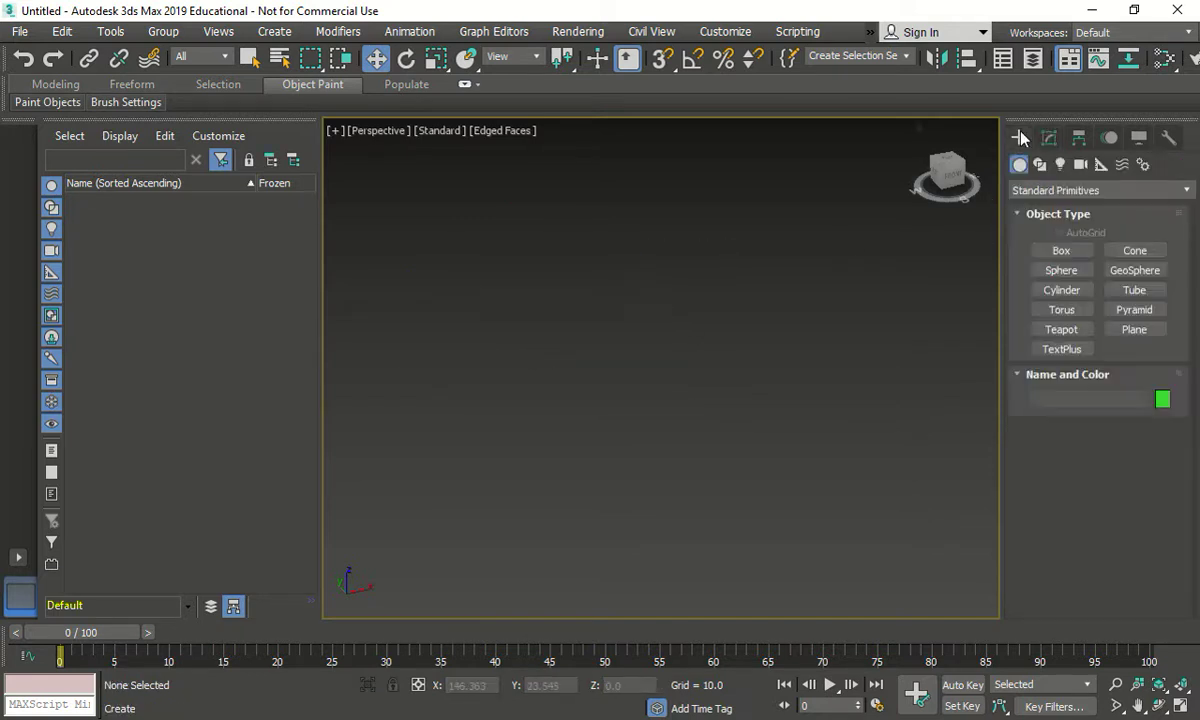
left_click(1062, 350)
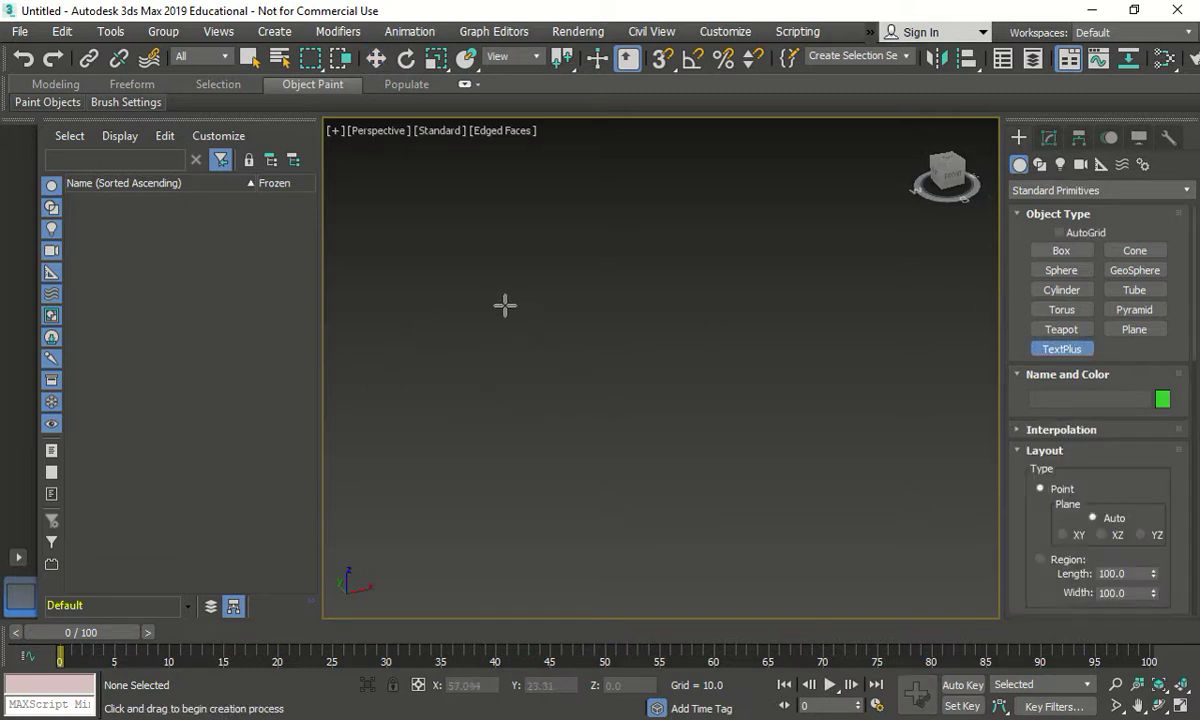
left_click(467, 272)
left_click_drag(521, 302, 798, 420)
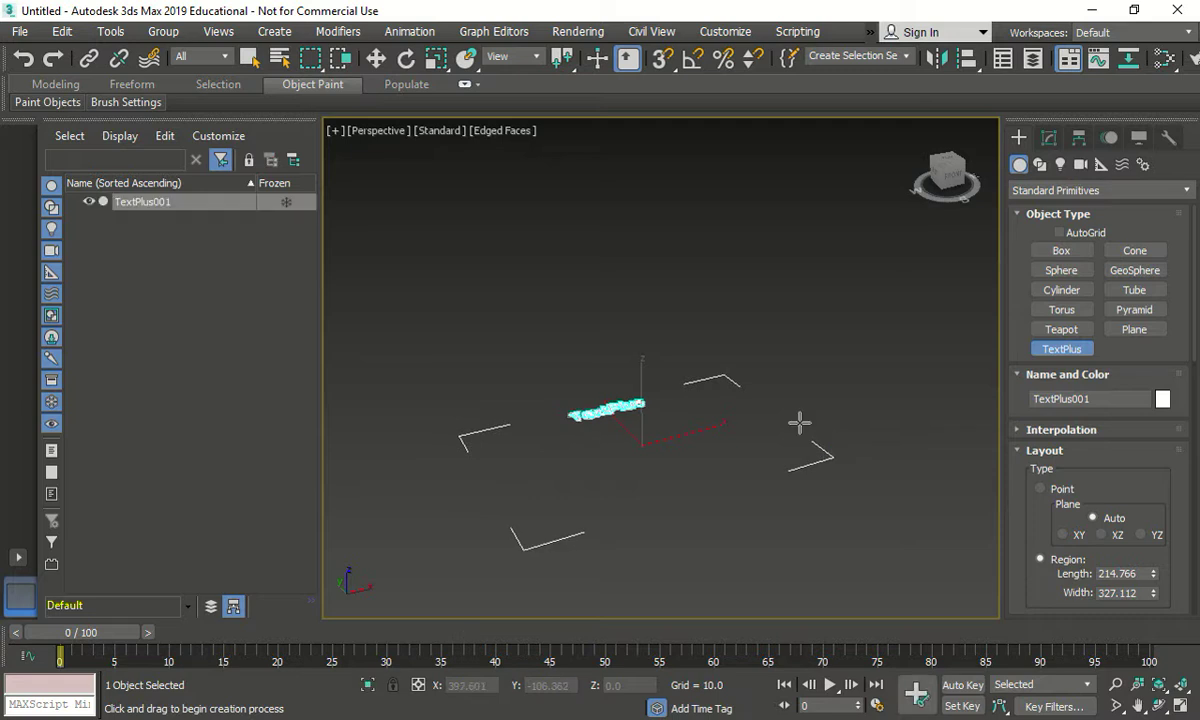
Step: Replace the TextPlus object's default text with HELLO and deselect the object
left_click(1065, 398)
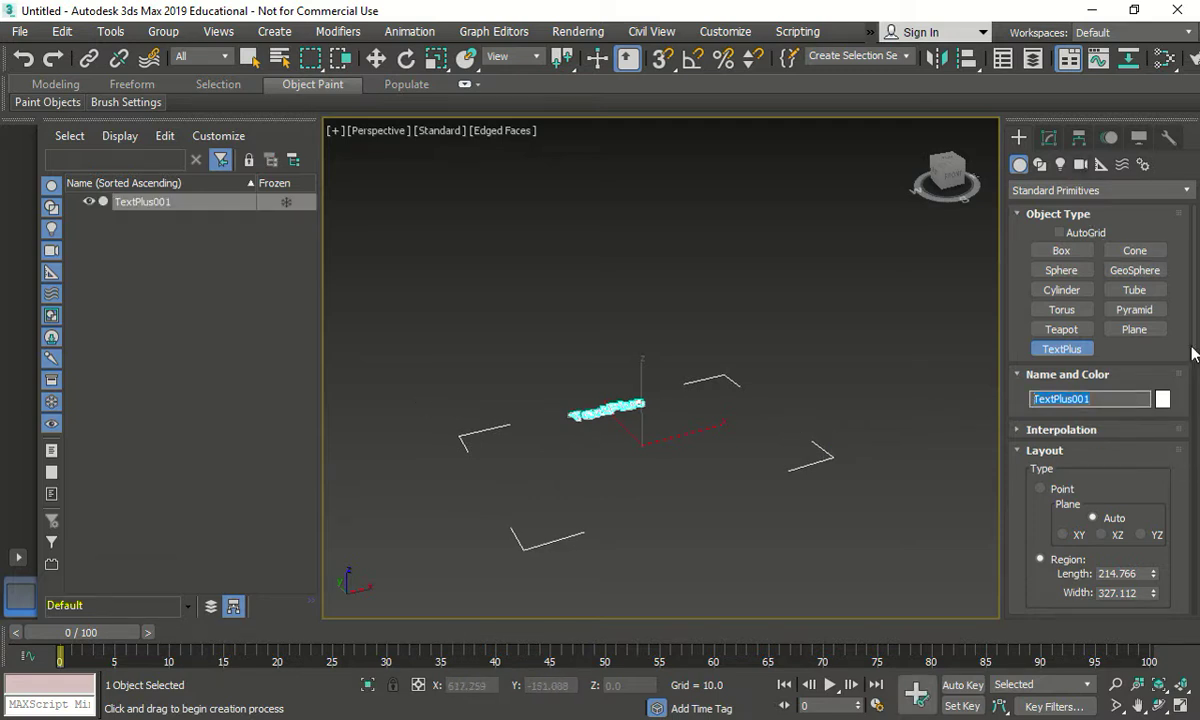
left_click(1053, 142)
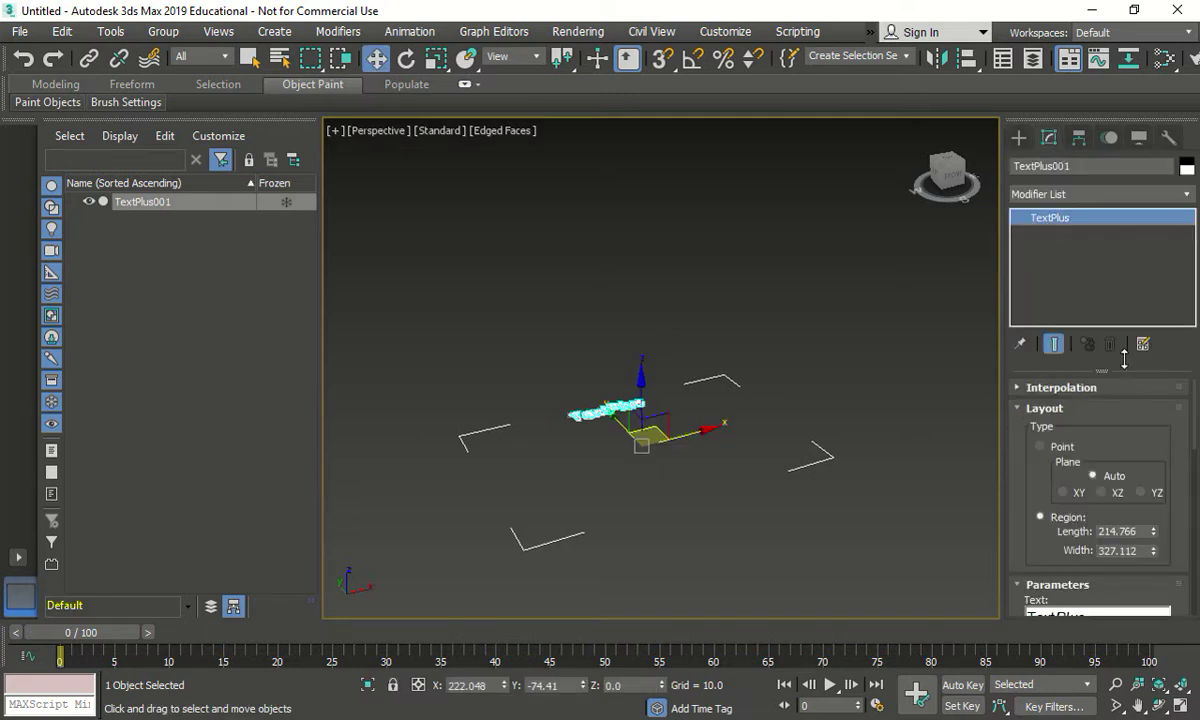
scroll(1163, 525, "down", 3)
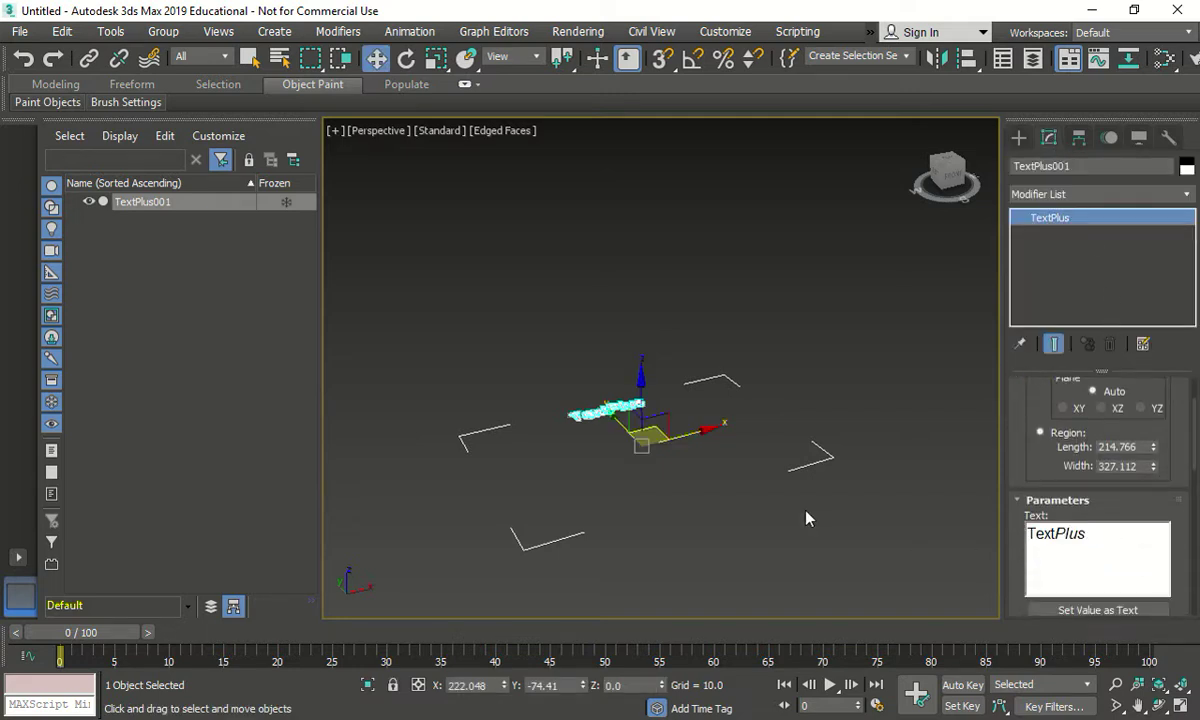
left_click_drag(1103, 537, 986, 543)
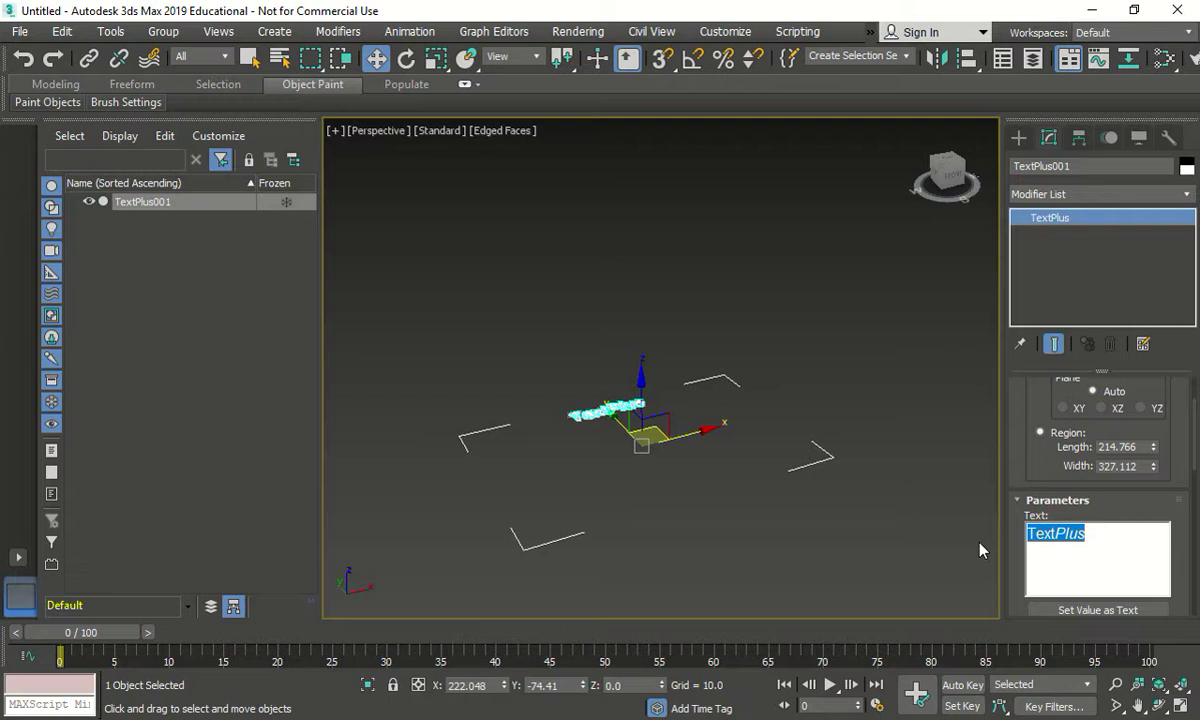
type("HELLO")
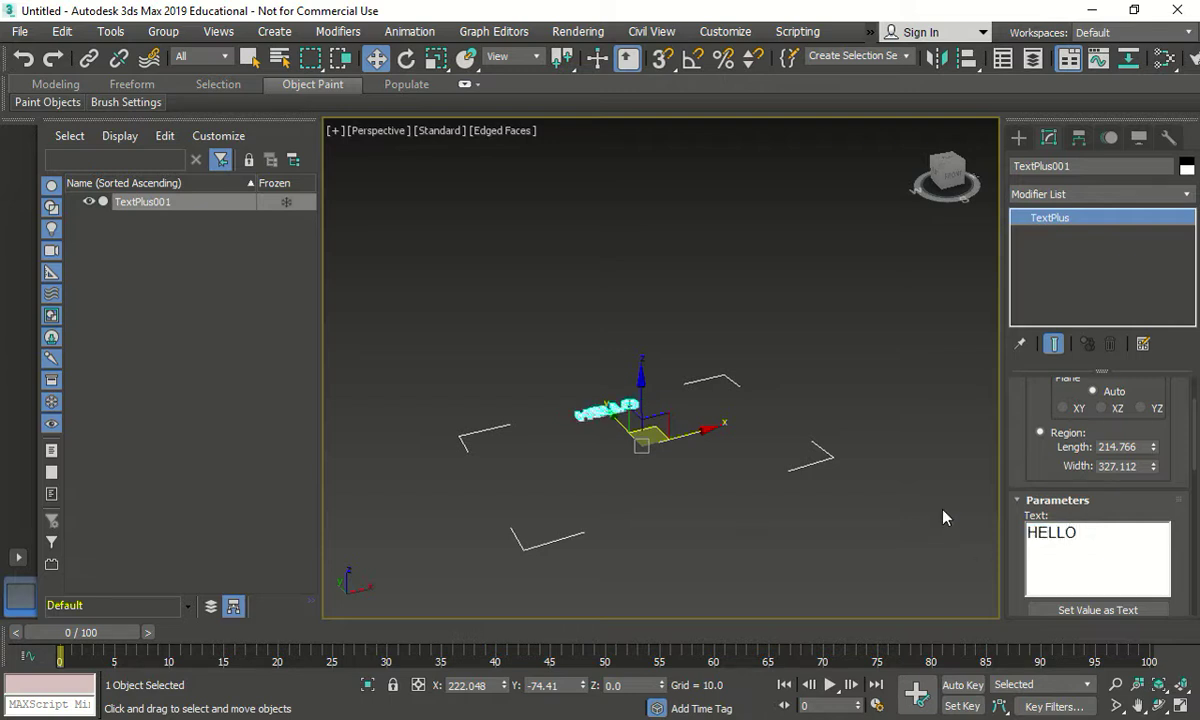
left_click(691, 471)
scroll(691, 471, "up", 5)
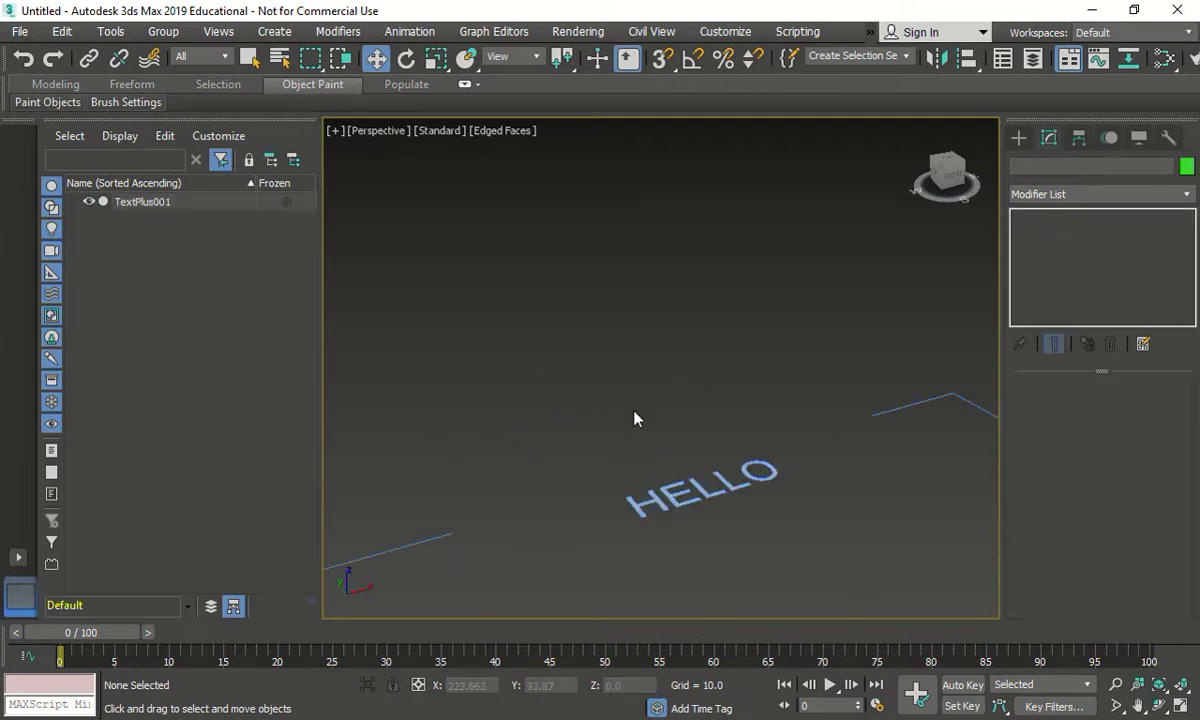
scroll(634, 419, "down", 4)
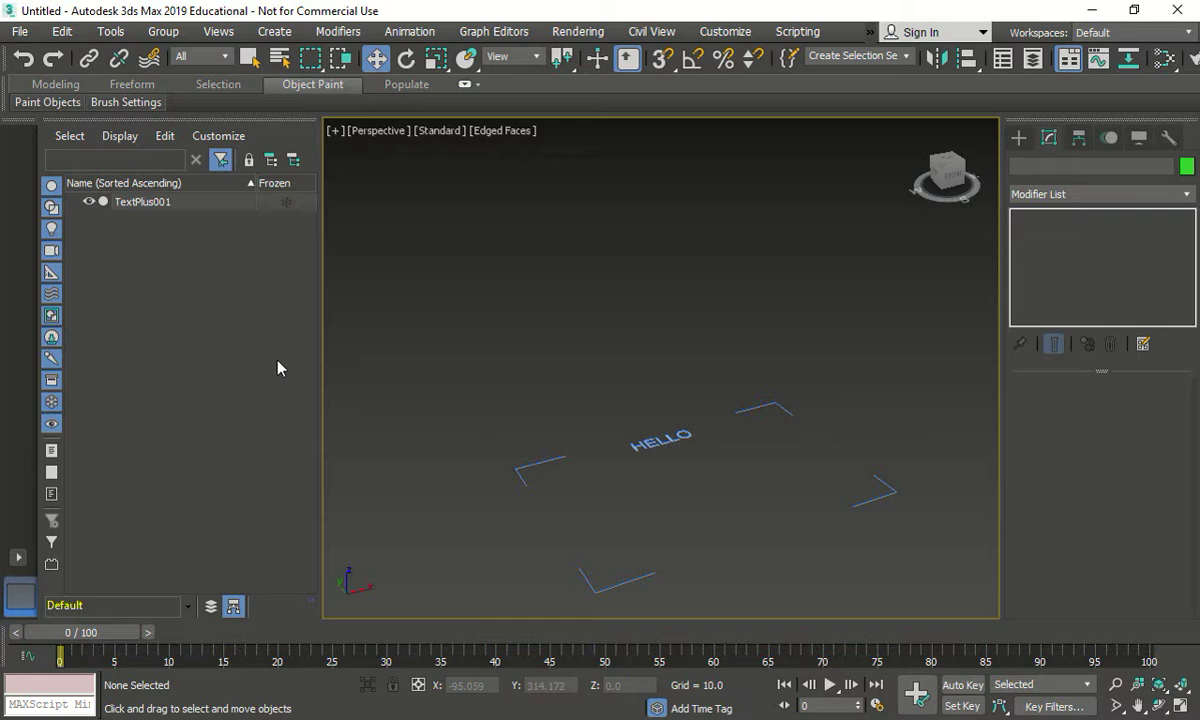
Step: Set the HELLO text region's length to 50 and its width first to 50, finally to 100
left_click(656, 438)
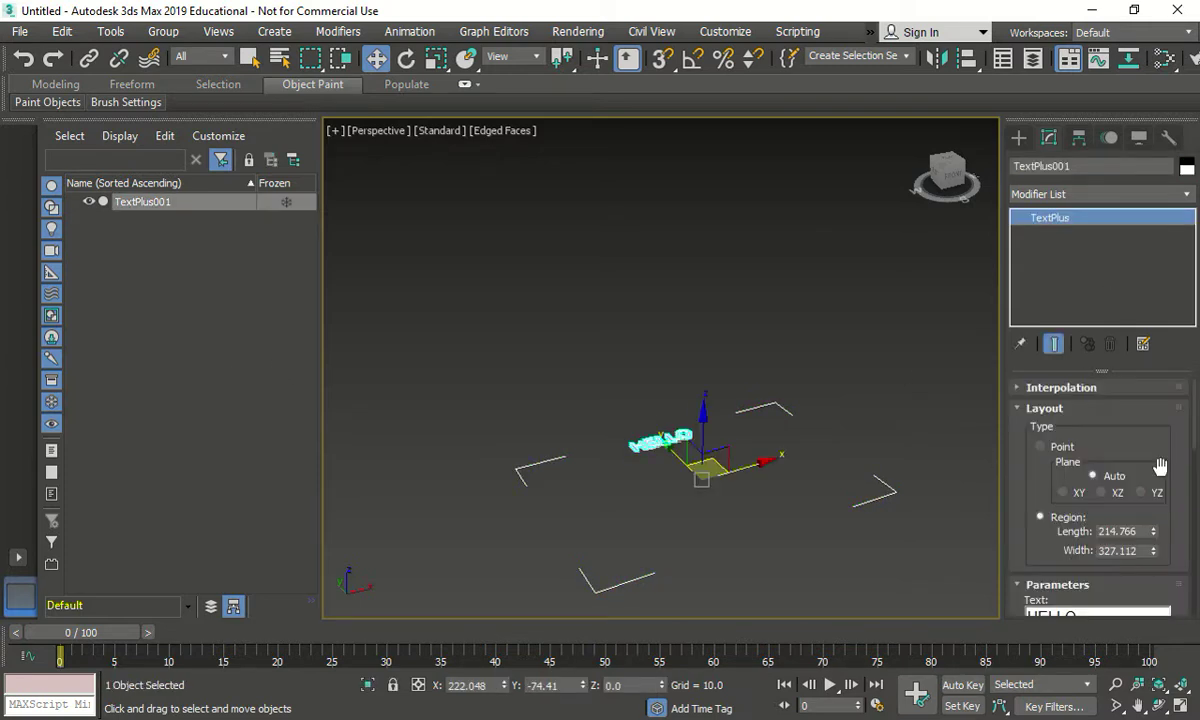
double_click(1117, 531)
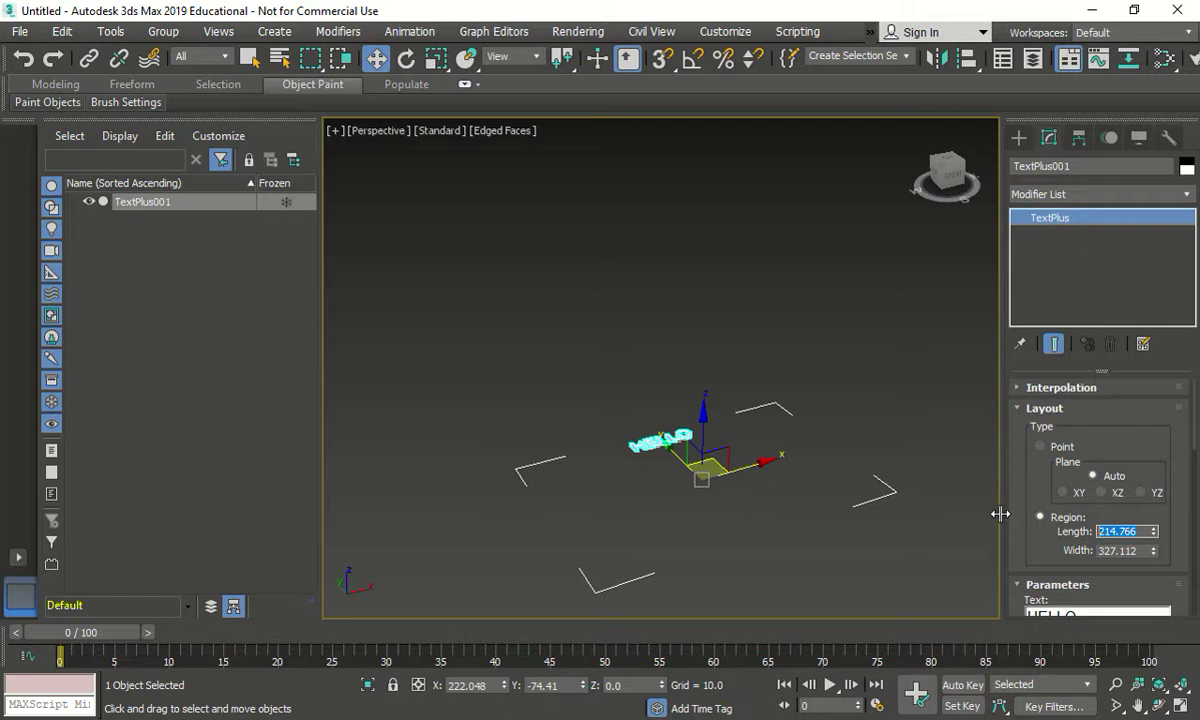
type("50")
key("Tab")
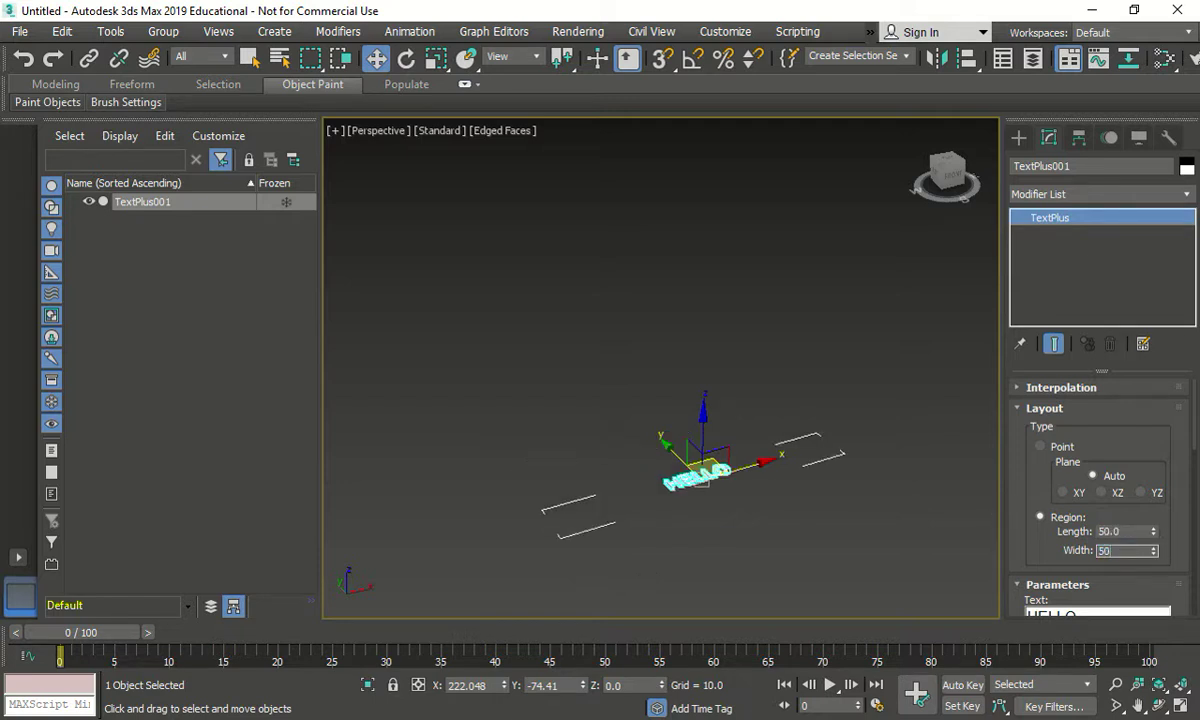
type("50")
key("Return")
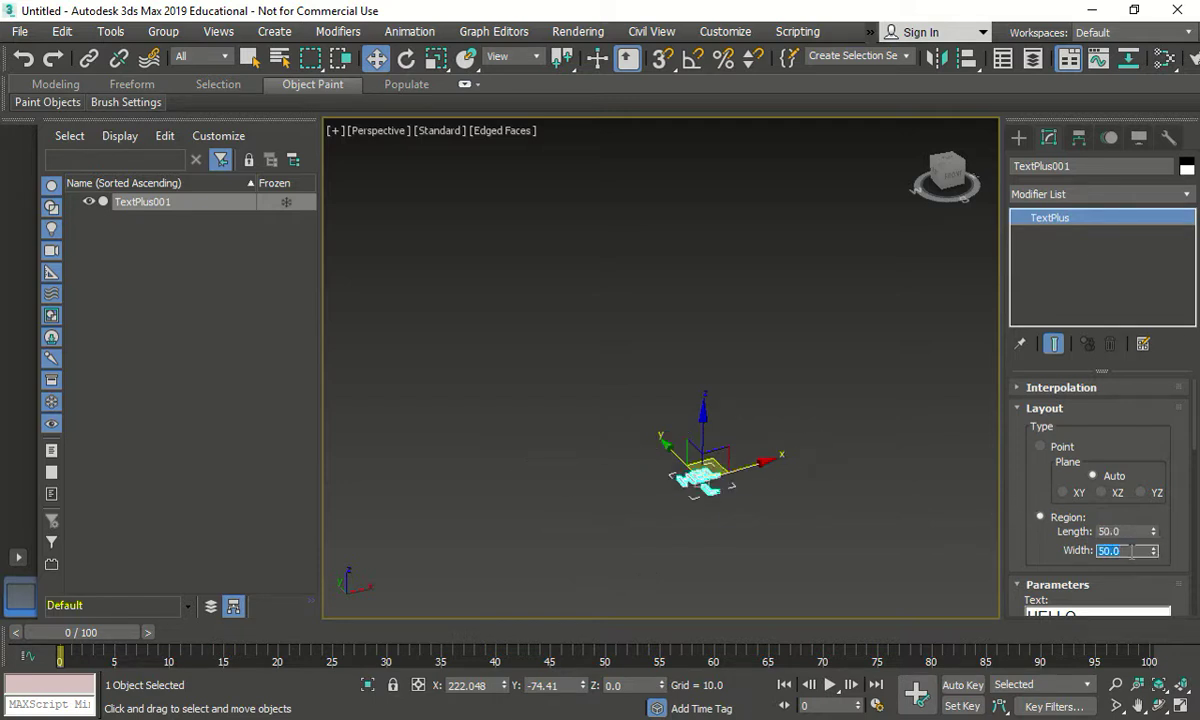
type("100")
key("Return")
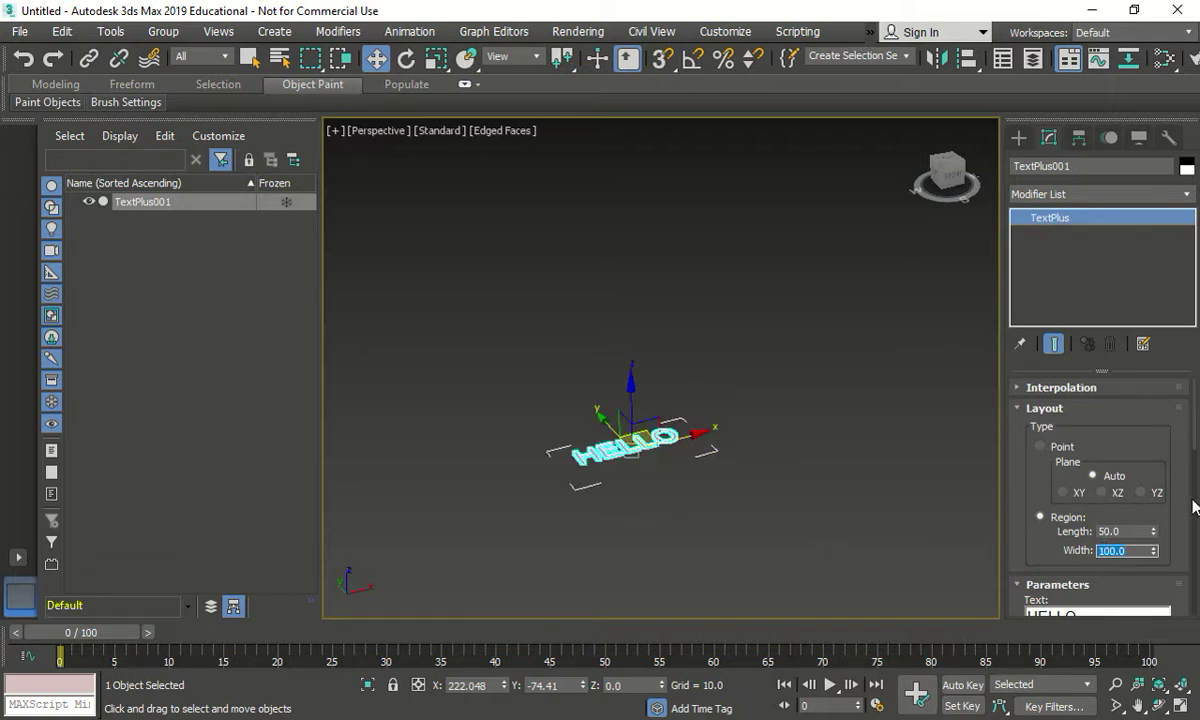
Step: Apply bold, italic and underline to the whole HELLO text
scroll(1120, 500, "down", 5)
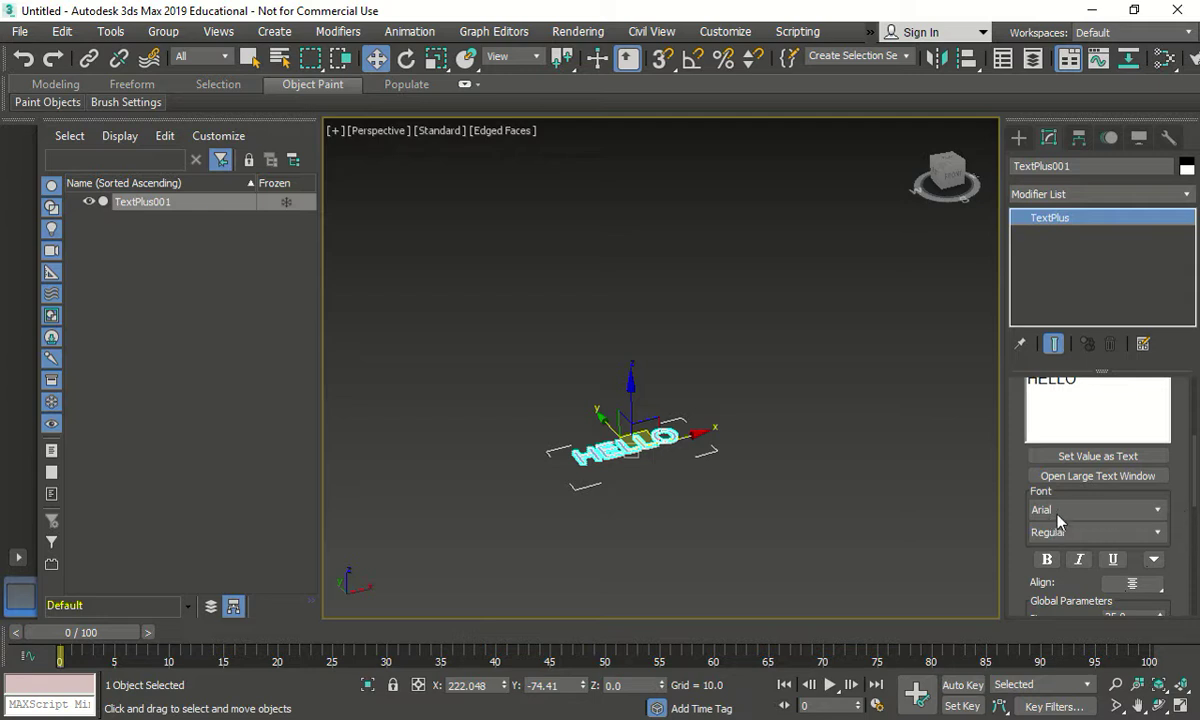
left_click(1047, 559)
left_click(1079, 560)
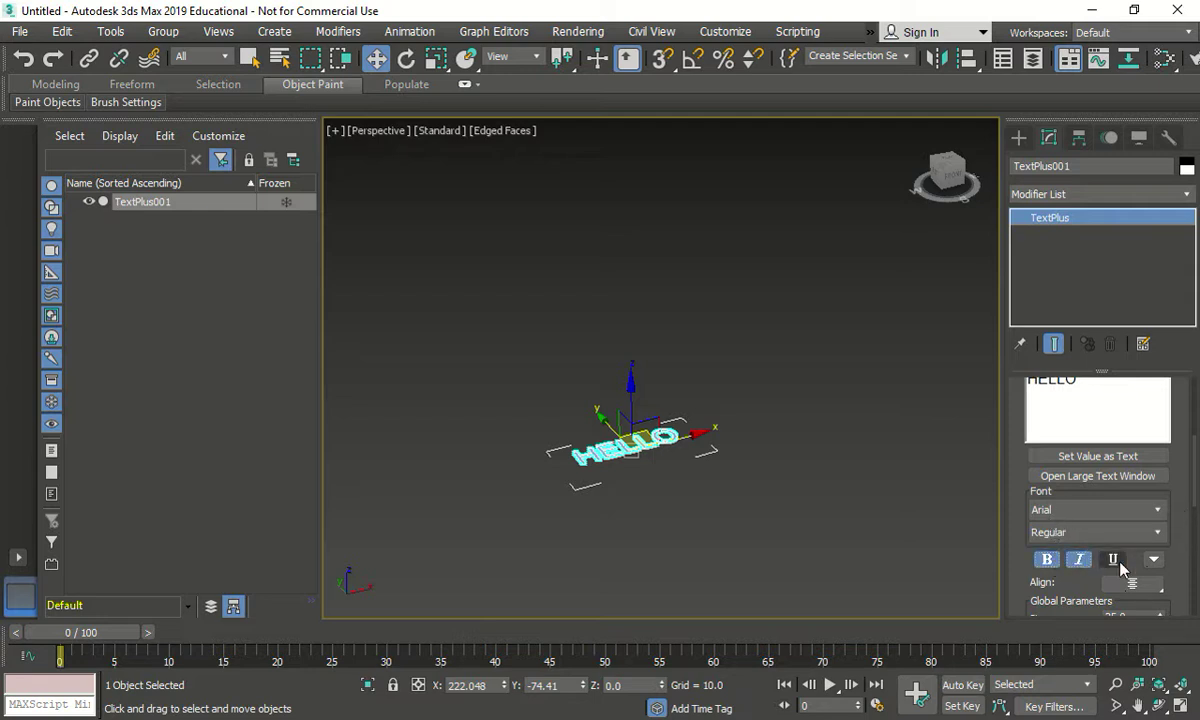
left_click(1114, 561)
left_click_drag(1097, 388, 1003, 389)
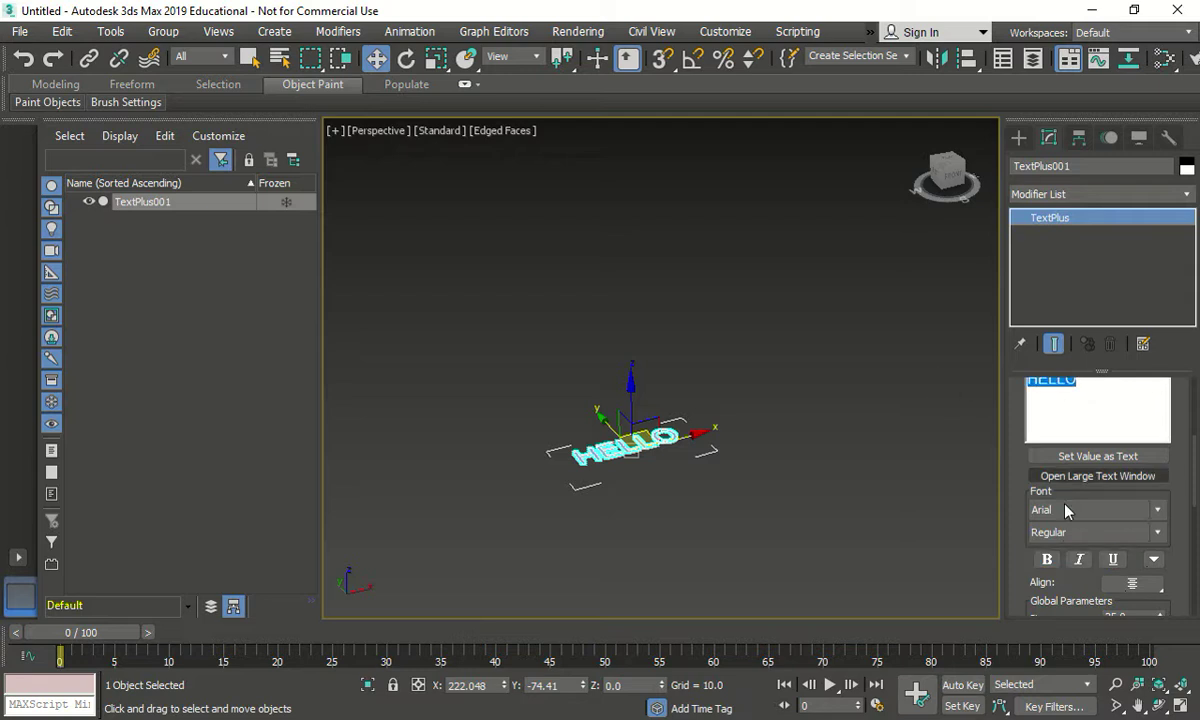
left_click(1047, 559)
left_click(1079, 559)
left_click(1114, 560)
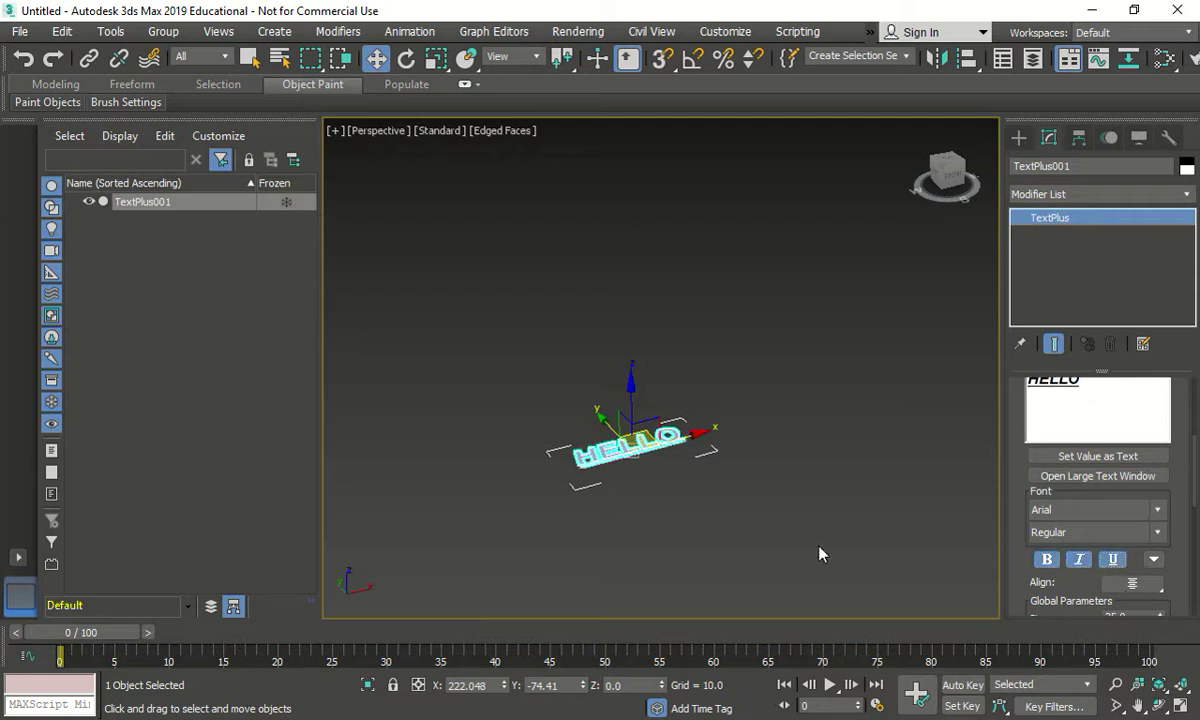
Step: Enable Manipulate Text for the HELLO object and bring its Geometry extrude and bevel settings into view
scroll(1197, 508, "down", 3)
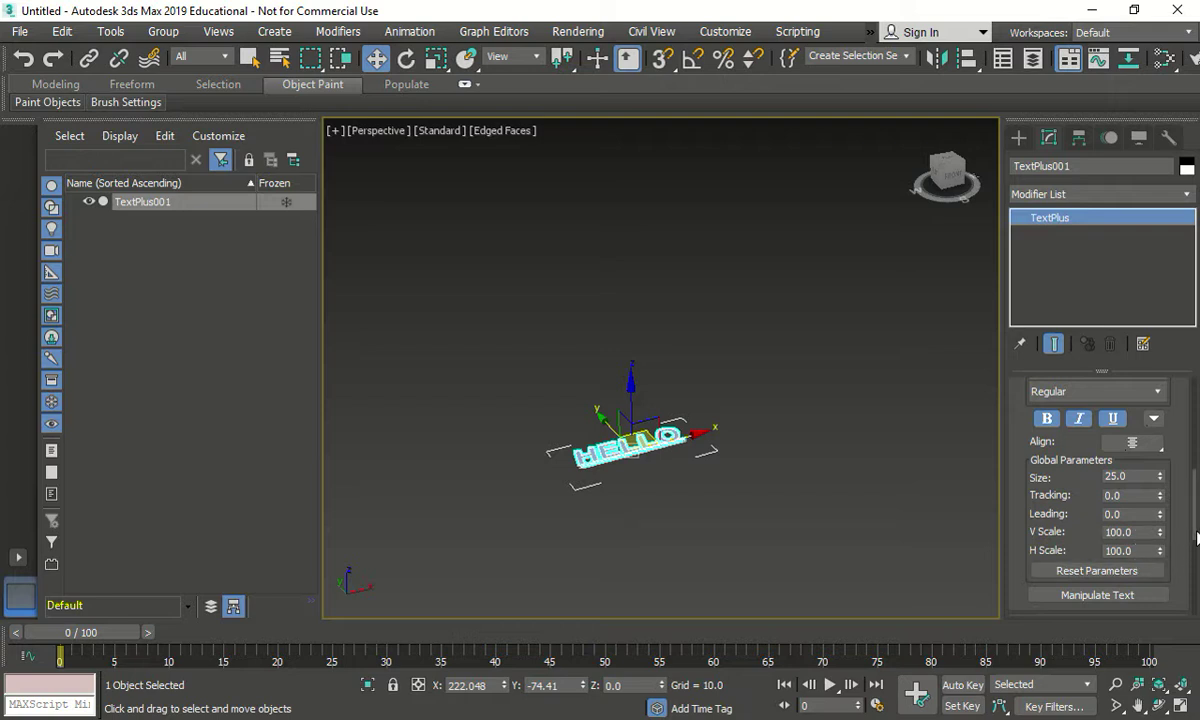
scroll(1196, 541, "down", 2)
scroll(1196, 541, "down", 3)
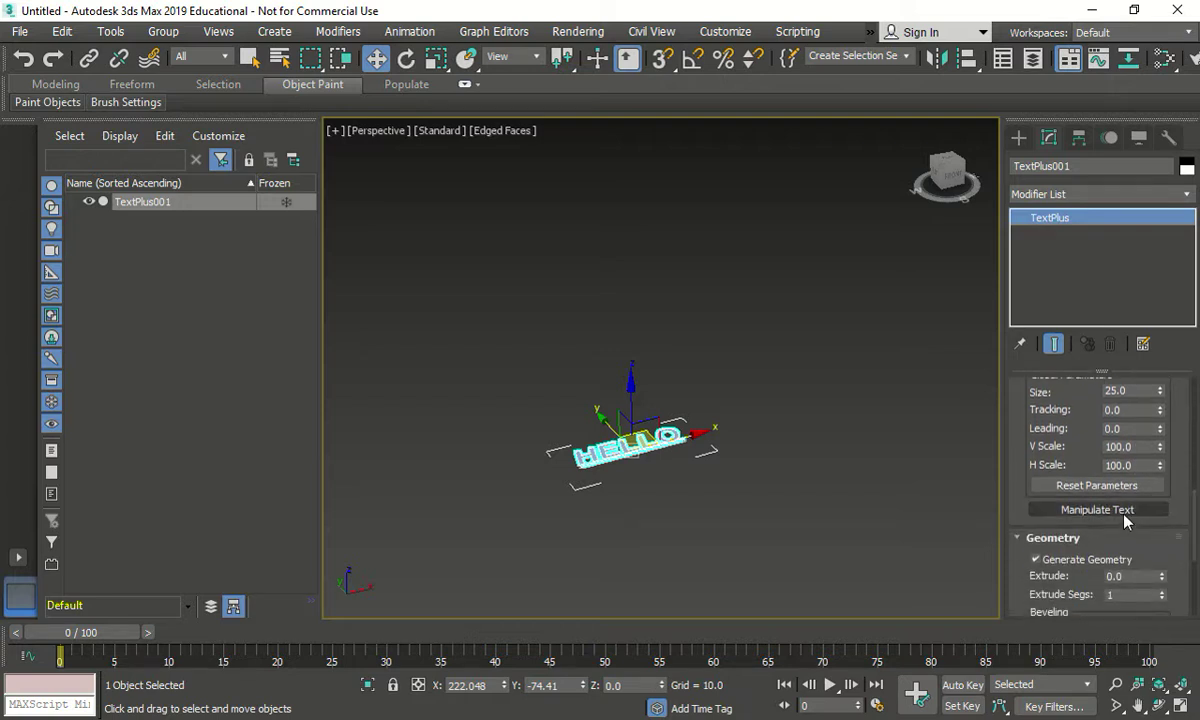
left_click(1160, 511)
left_click_drag(1195, 538, 1196, 567)
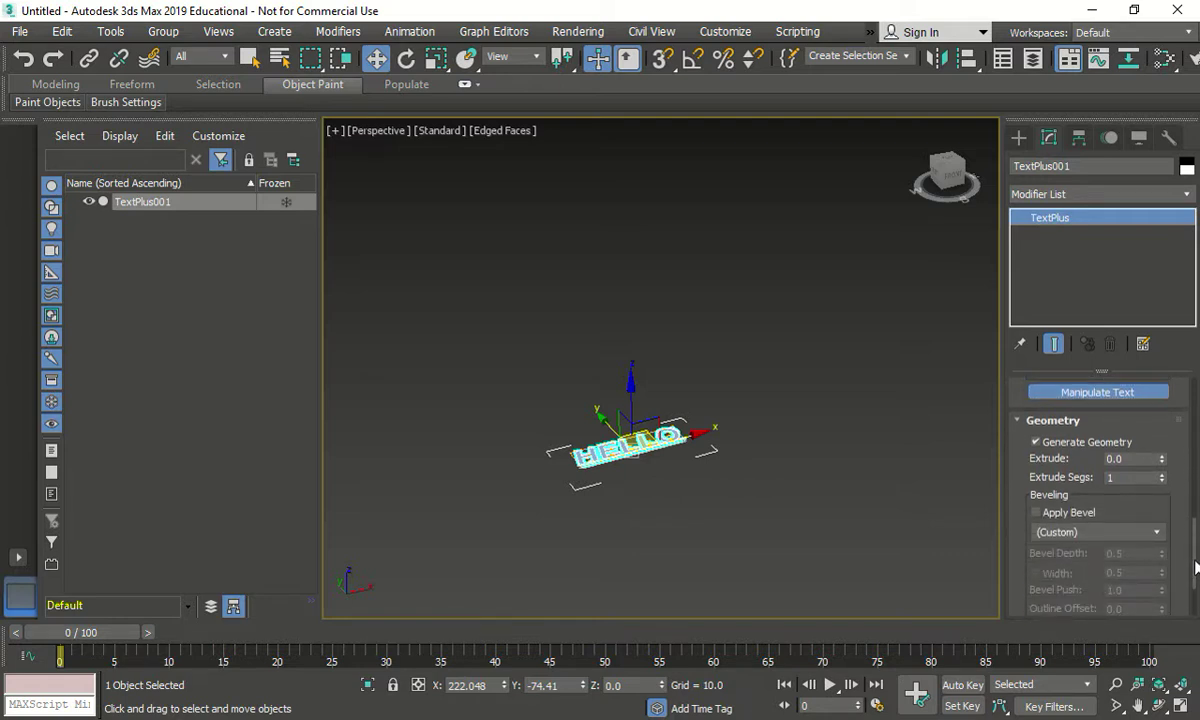
scroll(1196, 567, "down", 3)
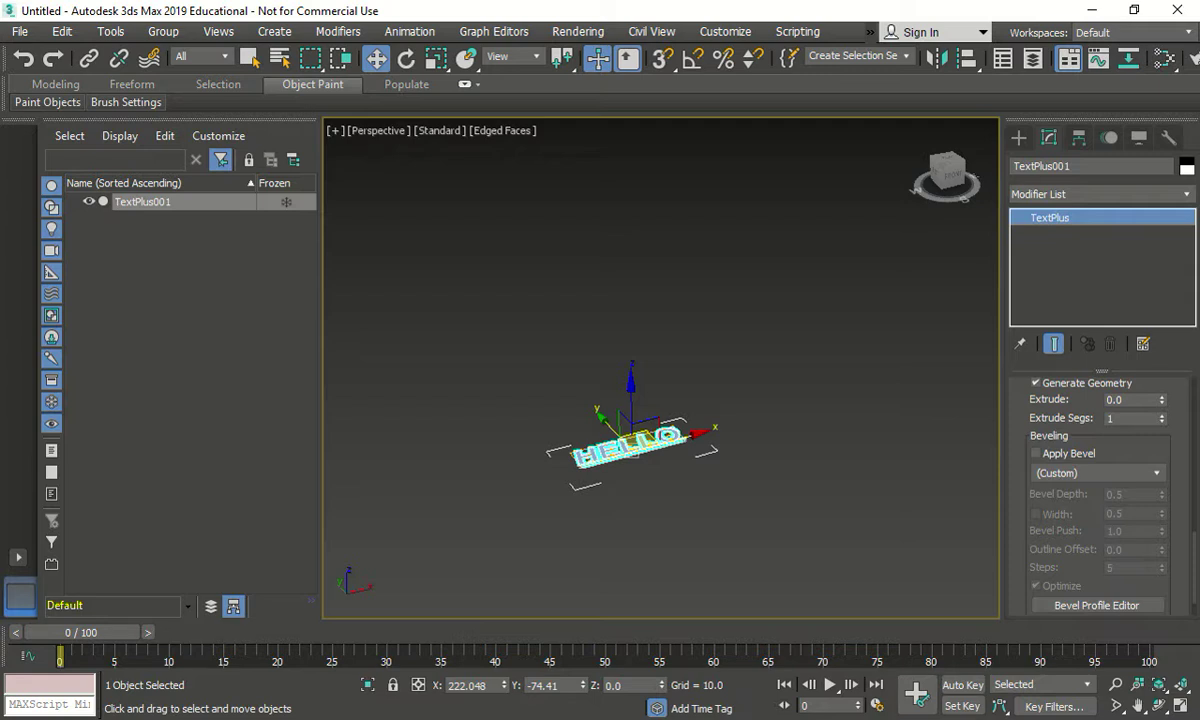
Step: Enlarge the parameter area, collapse the text object's rollouts and expand only the Animation settings
left_click_drag(1101, 369, 1122, 259)
left_click_drag(1196, 512, 1197, 258)
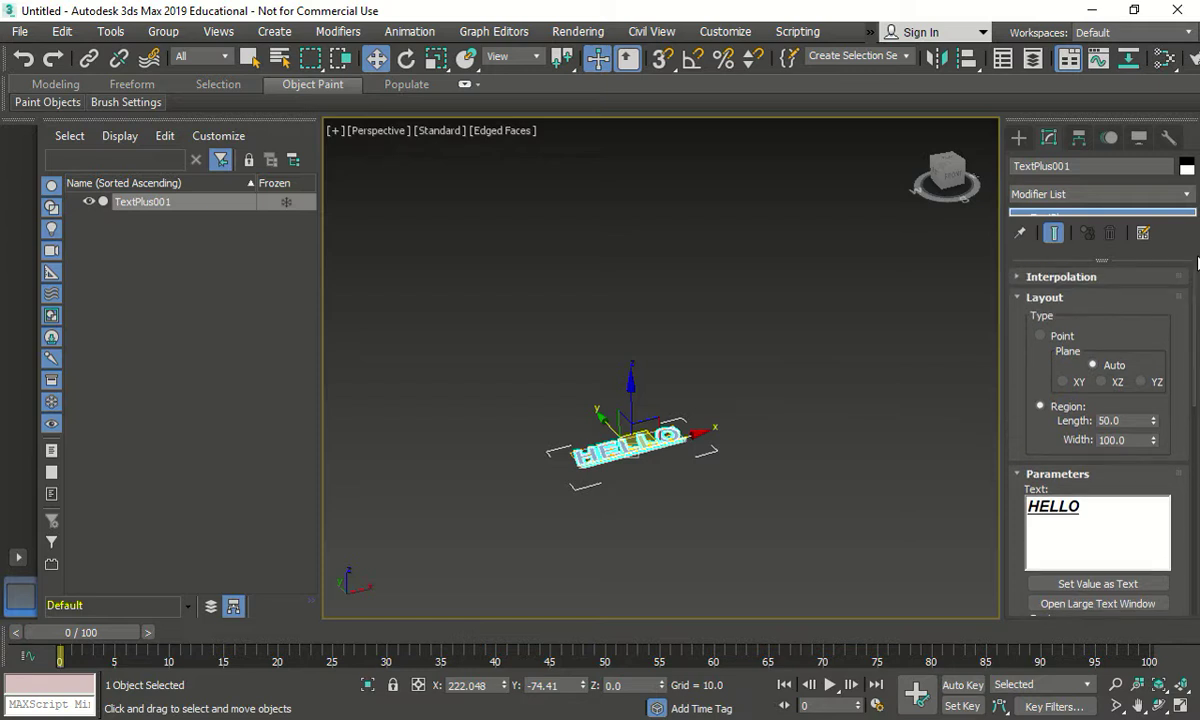
left_click(1020, 280)
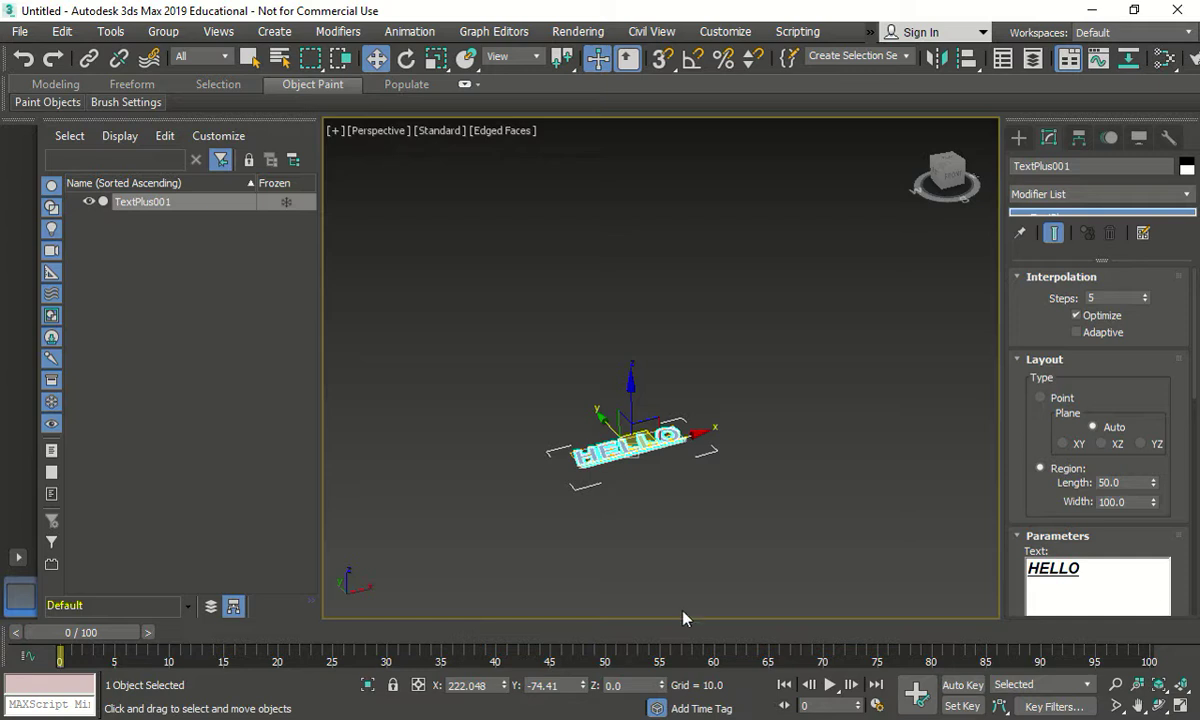
left_click(1019, 362)
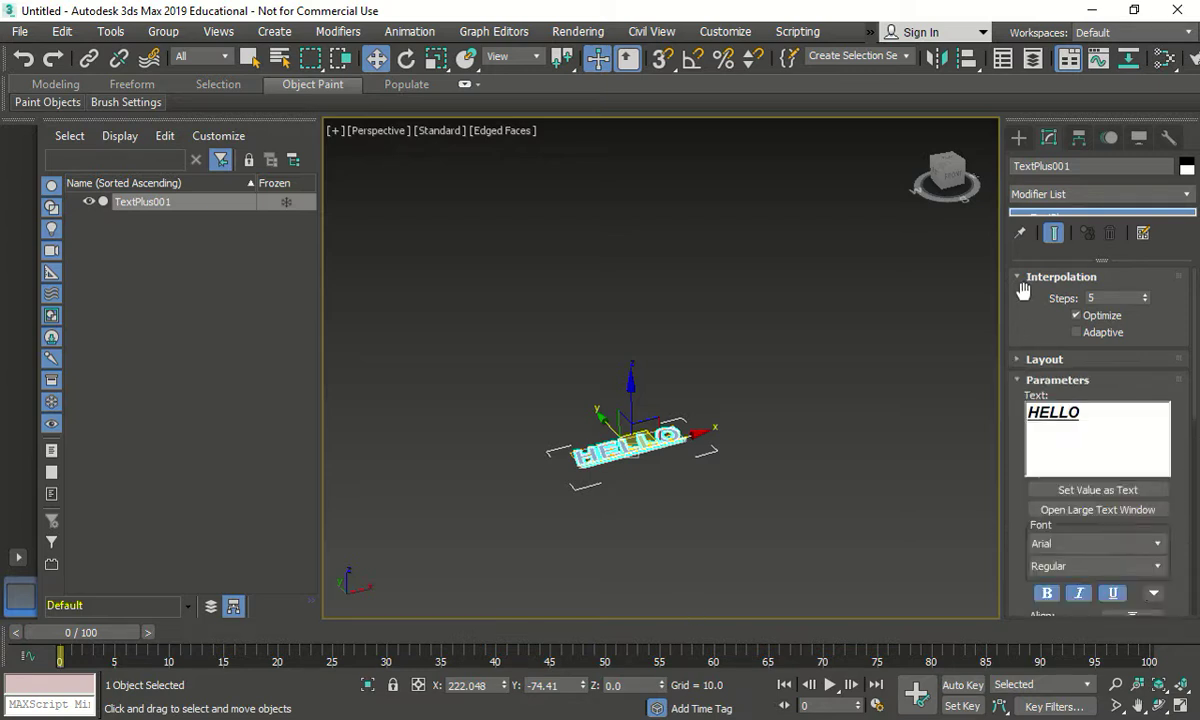
left_click(1019, 279)
left_click(1019, 318)
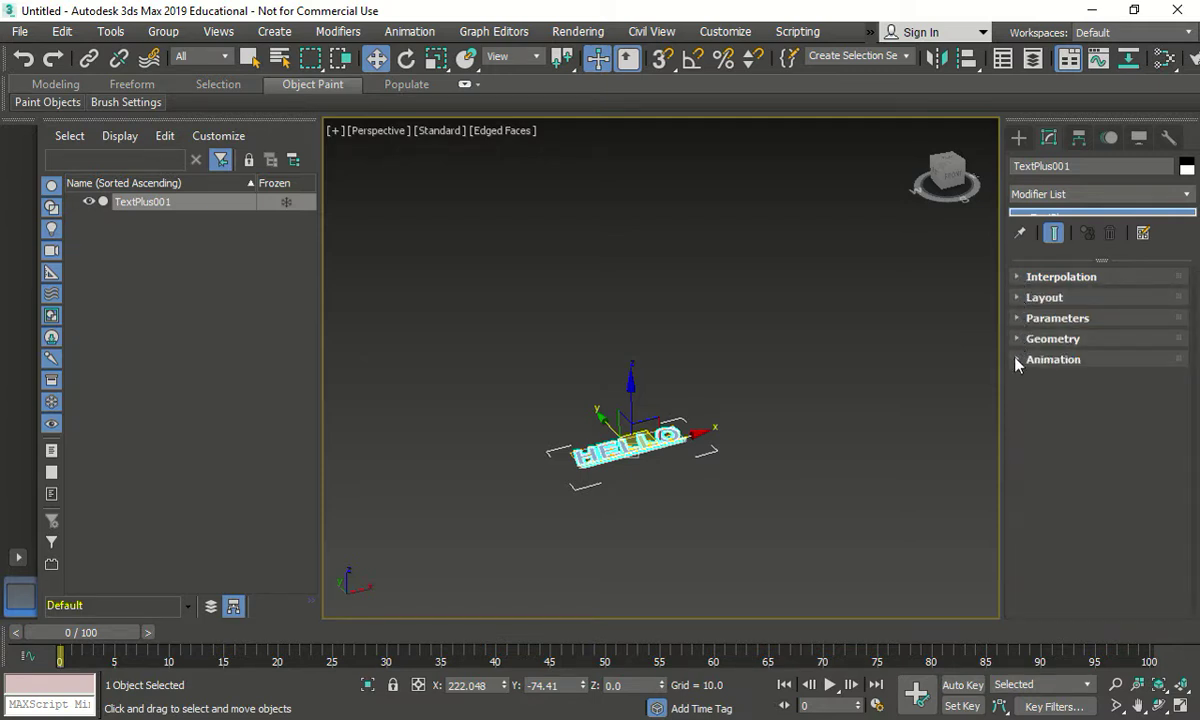
left_click(1017, 360)
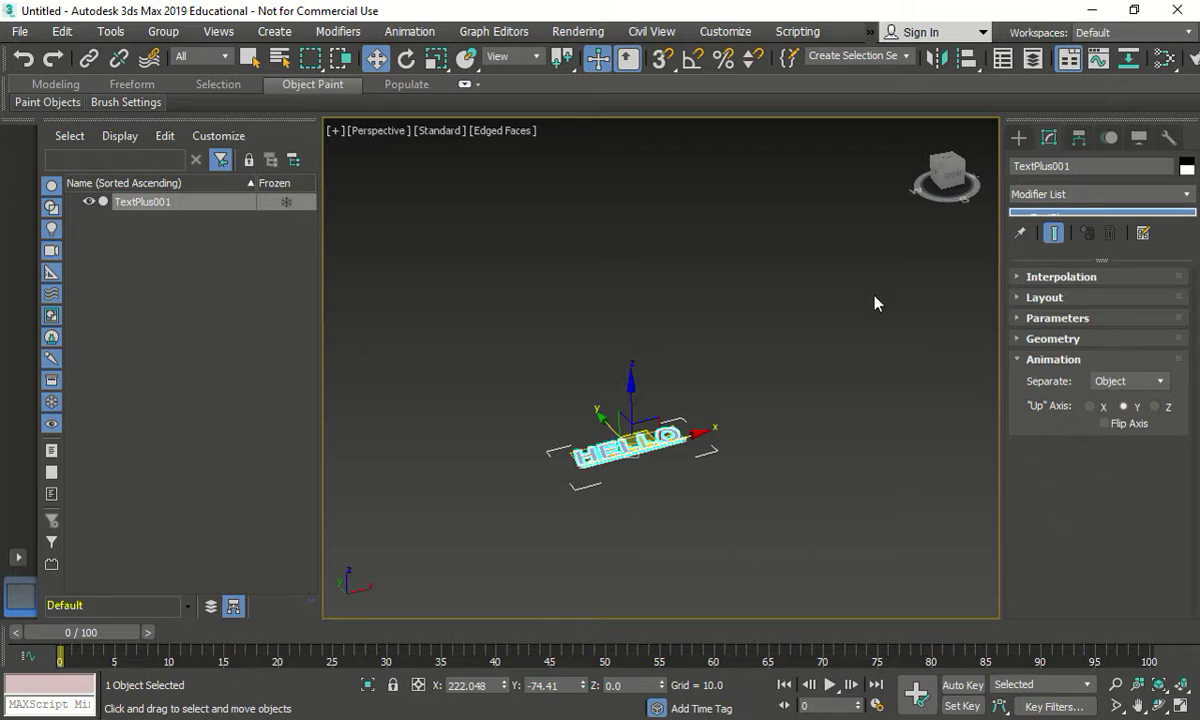
Step: Try the Word separation in the HELLO object's Animation settings, and set it back to Object
left_click(760, 467)
scroll(555, 425, "up", 5)
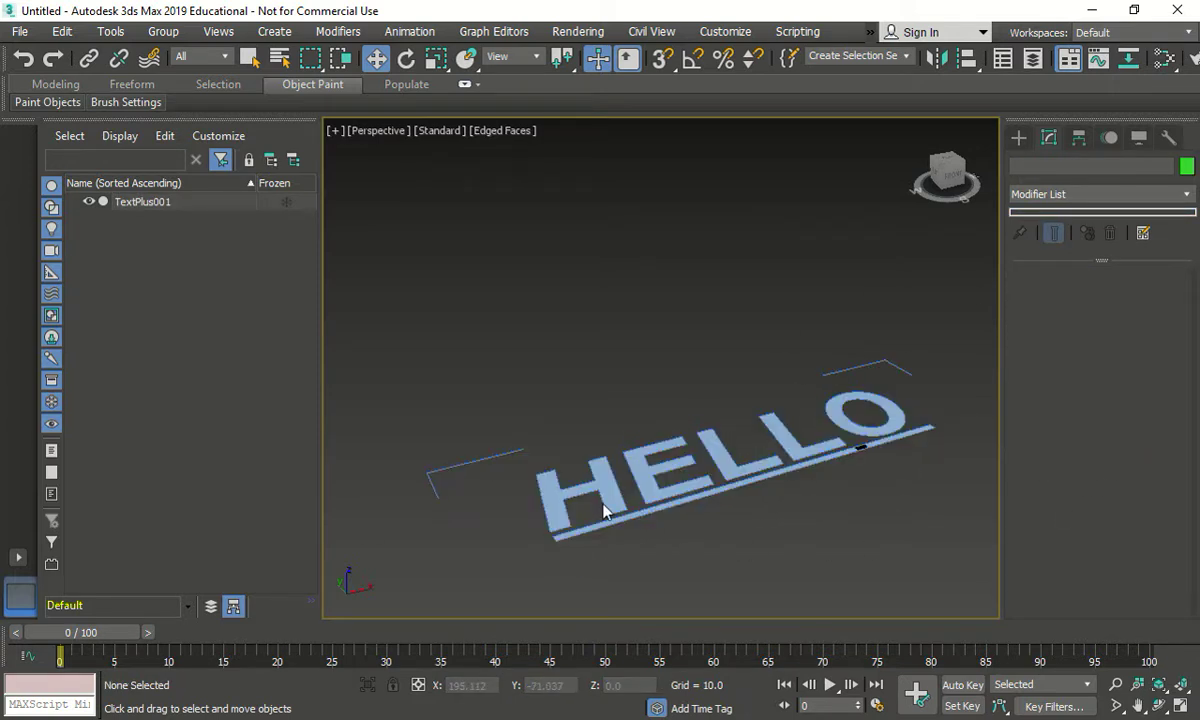
left_click(598, 480)
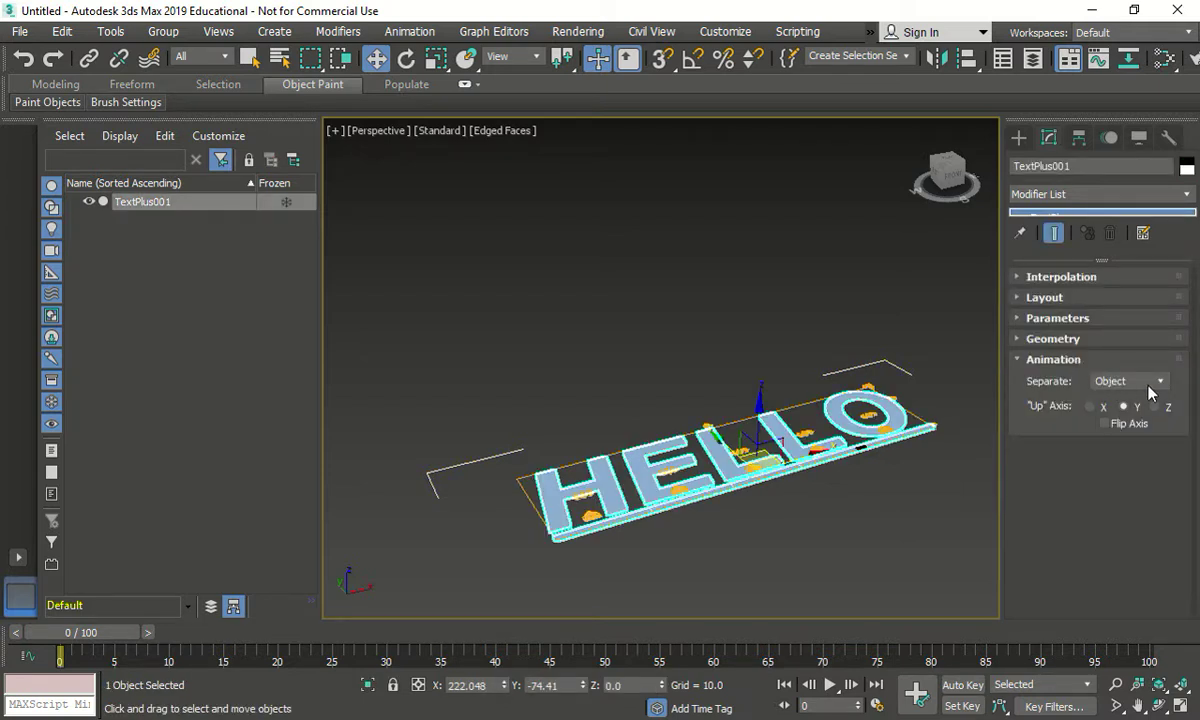
left_click(1150, 383)
left_click(1125, 421)
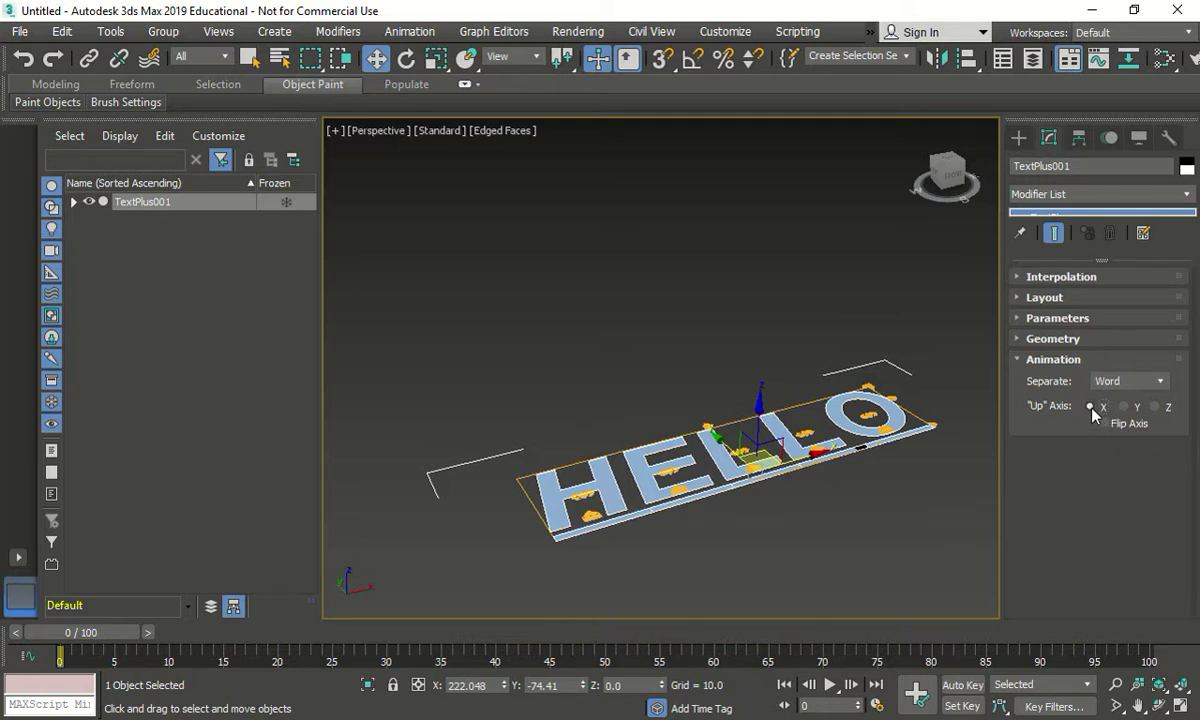
left_click(1120, 381)
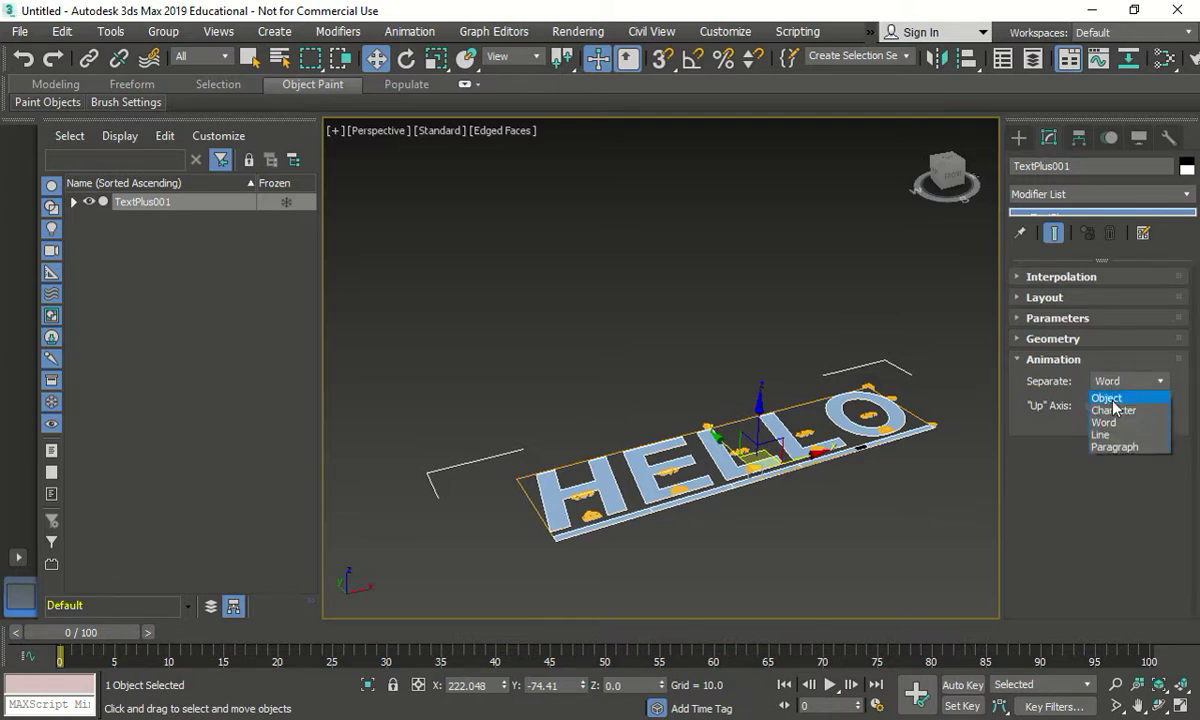
left_click(1112, 399)
Step: Apply a bevel in the HELLO object's Geometry settings and inspect the letters up close
left_click(1070, 338)
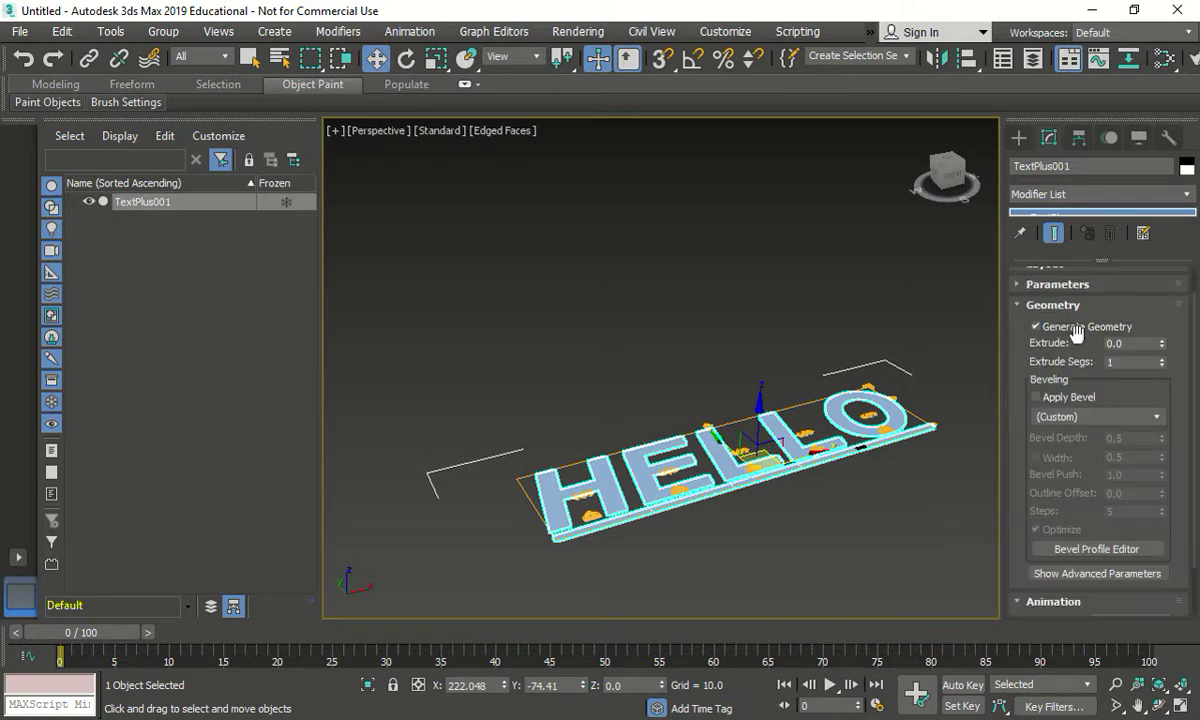
left_click(1036, 397)
scroll(555, 555, "up", 6)
scroll(662, 483, "down", 2)
Step: Set the bevel depth of the HELLO text first to 10, finally to 1.0
left_click_drag(1128, 439, 1011, 441)
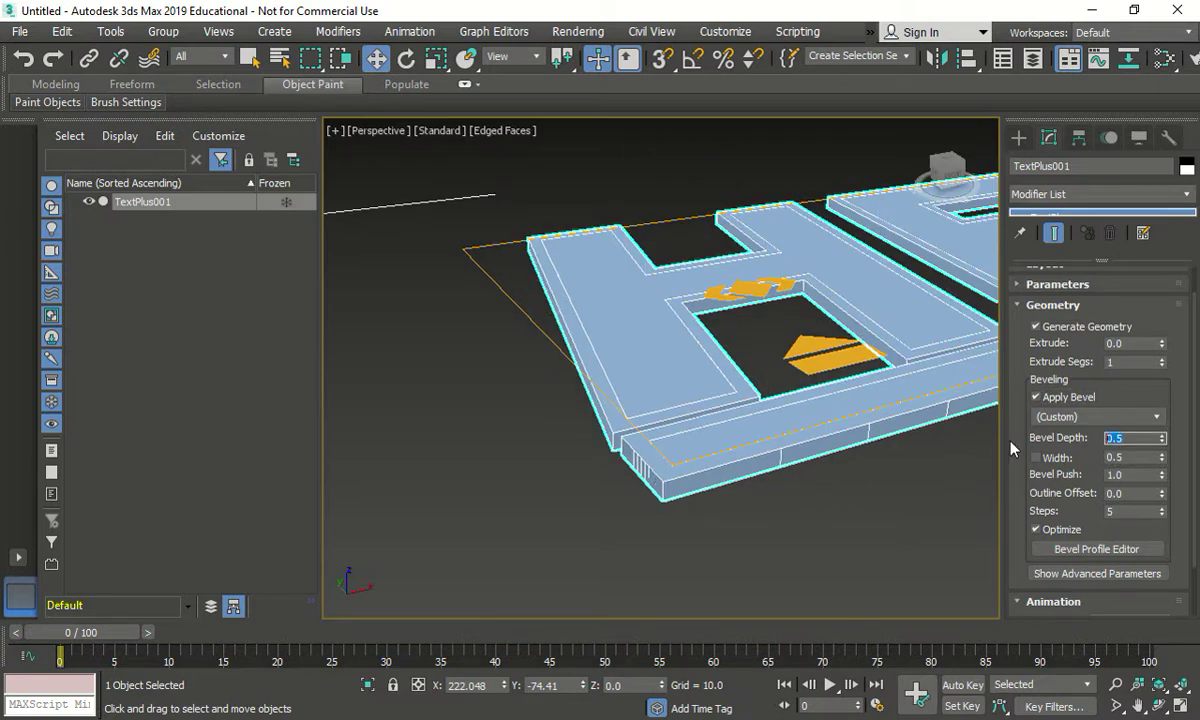
type("10")
key("Return")
scroll(726, 399, "down", 5)
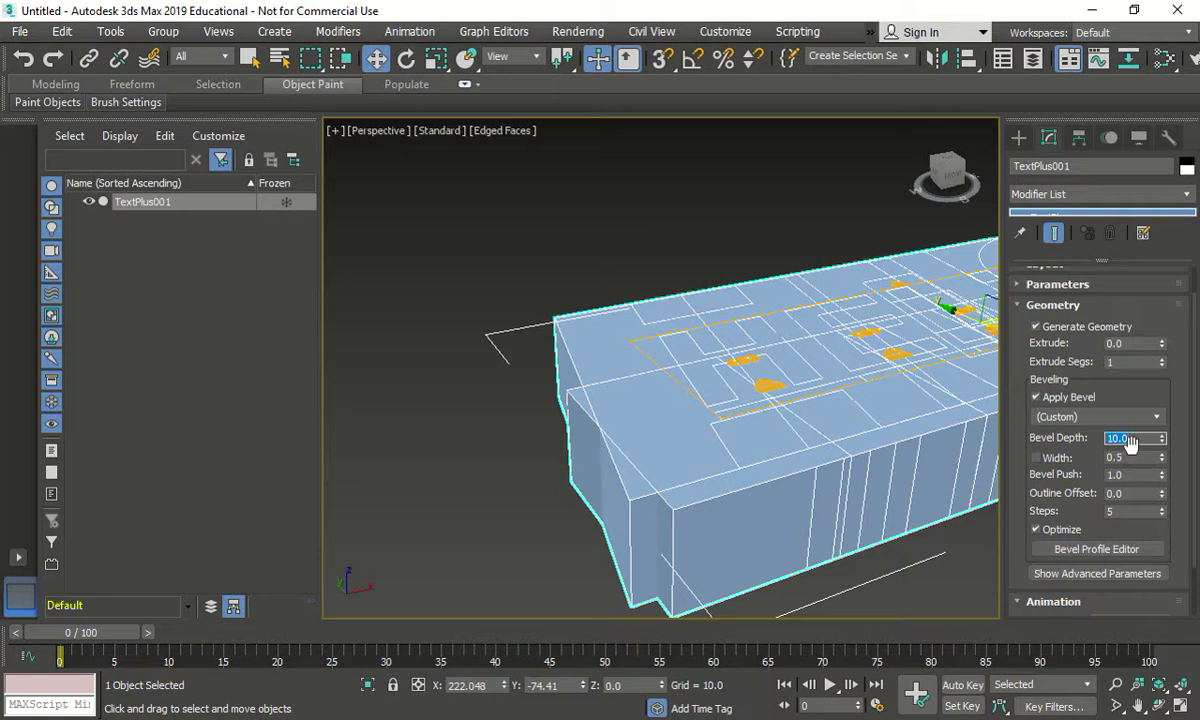
type("0.5")
key("Return")
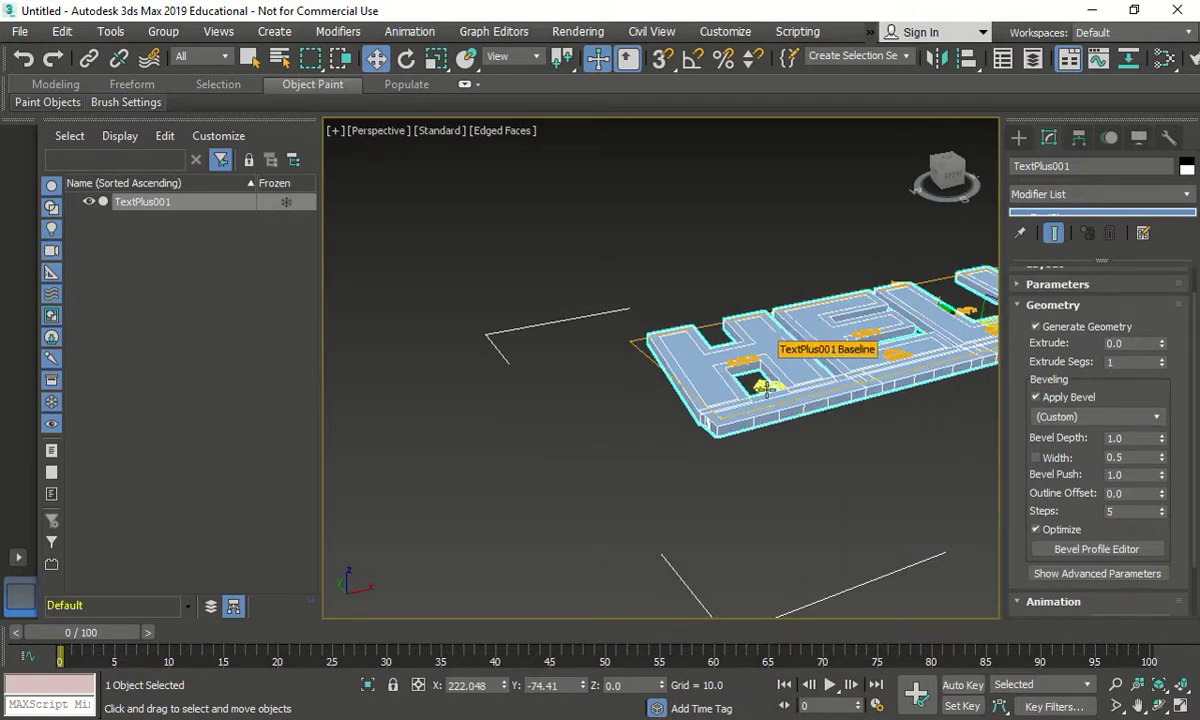
Step: Extrude the HELLO text by 10 and view the whole word from the front
middle_click_drag(762, 390, 865, 450, "alt")
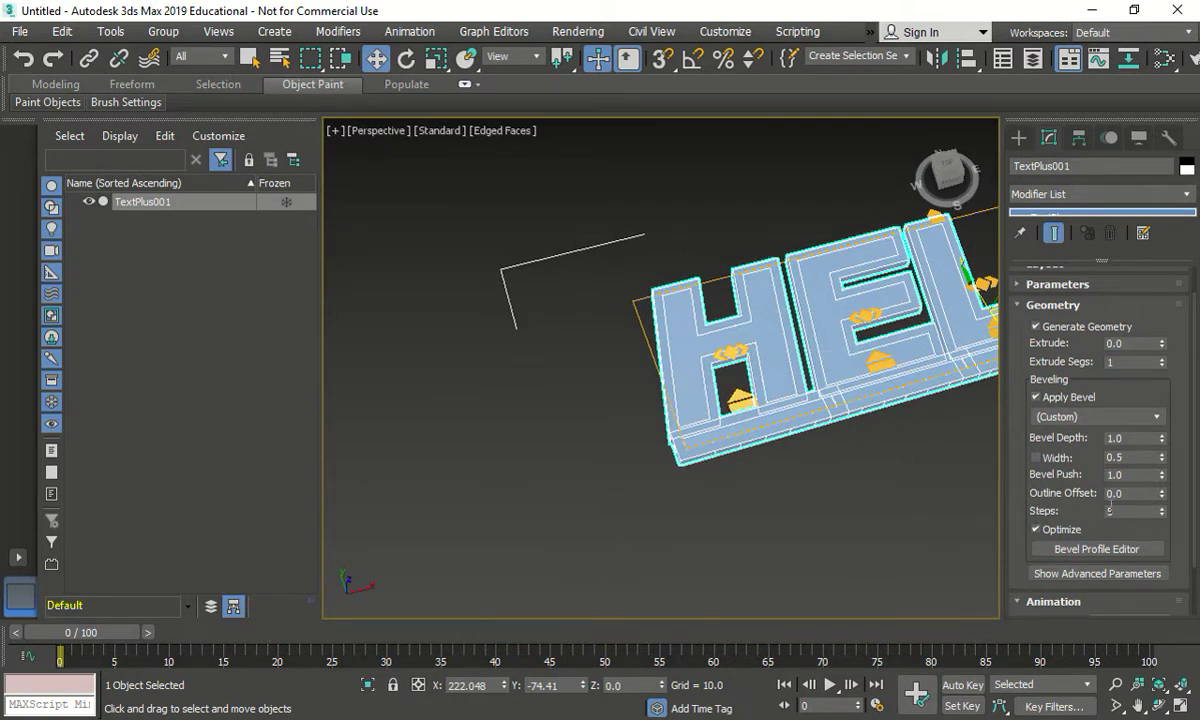
double_click(1128, 343)
type("10")
key("Return")
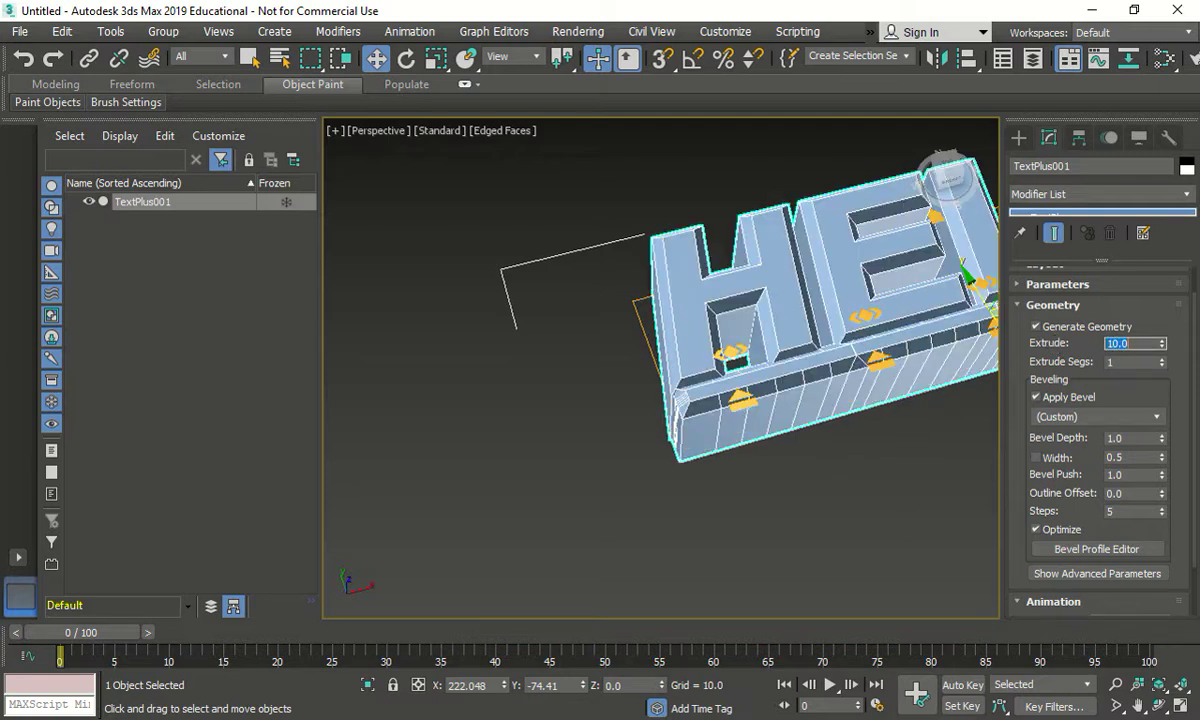
scroll(600, 440, "down", 5)
middle_click_drag(660, 459, 623, 502, "alt")
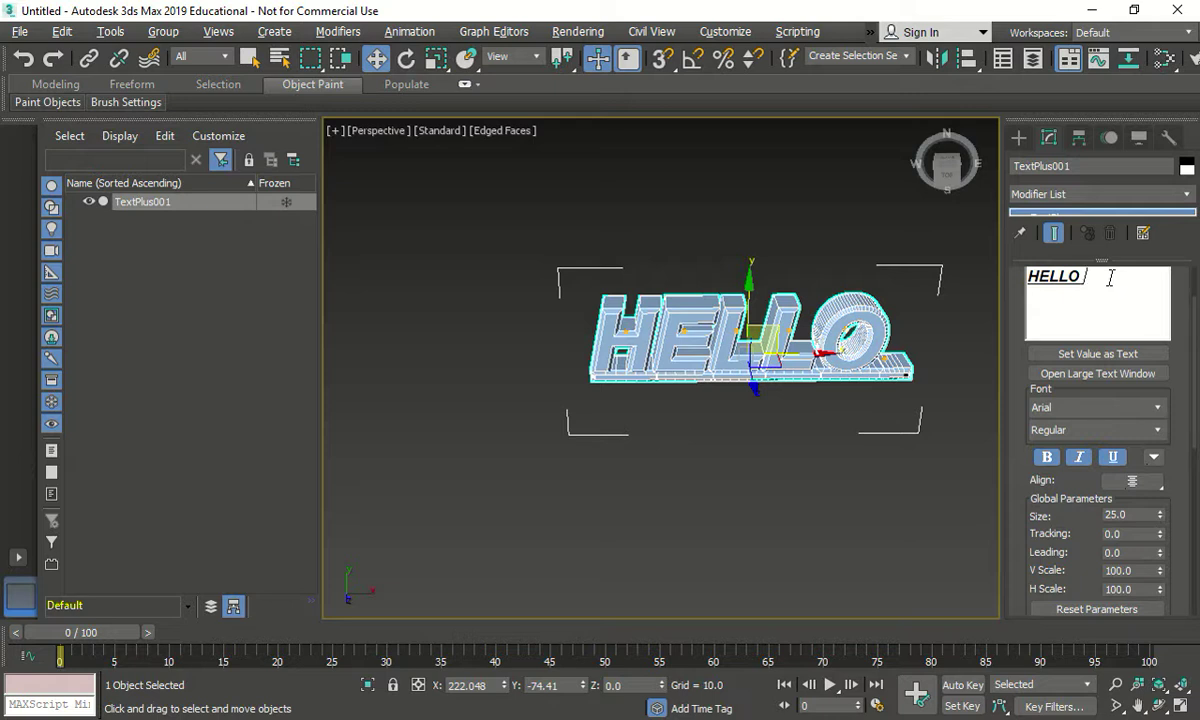
Step: Append ± to the HELLO text, followed by the ® symbol copied from Character Map
type("±")
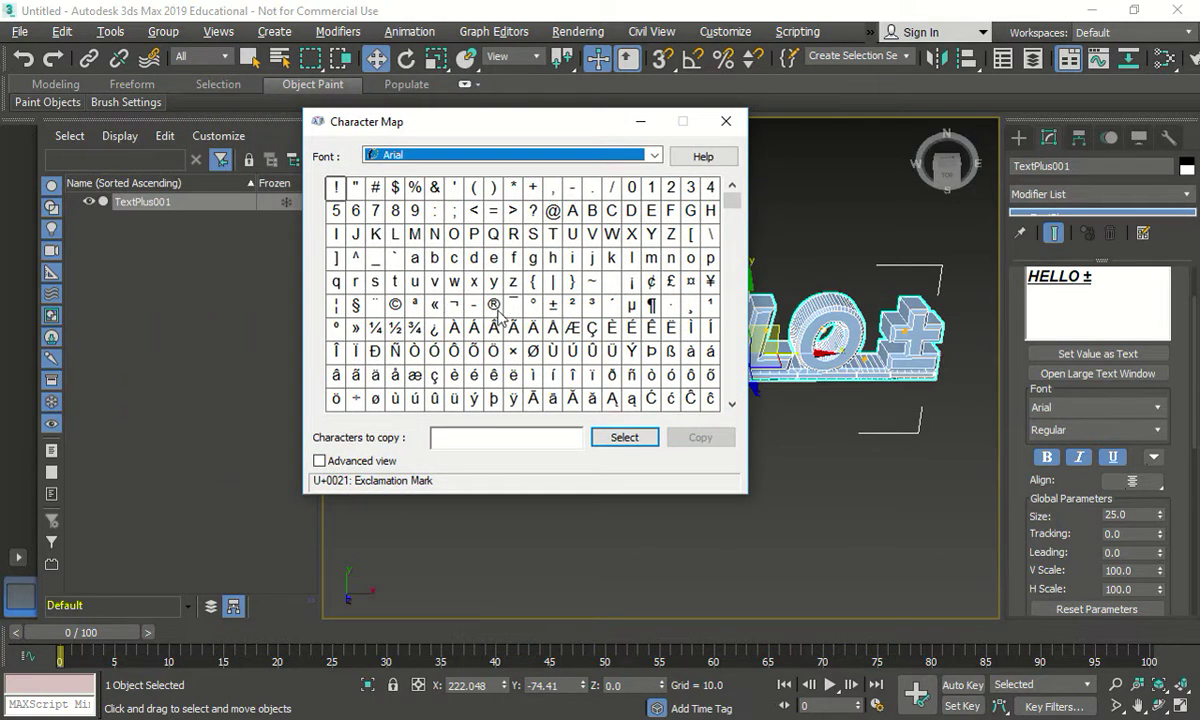
double_click(497, 310)
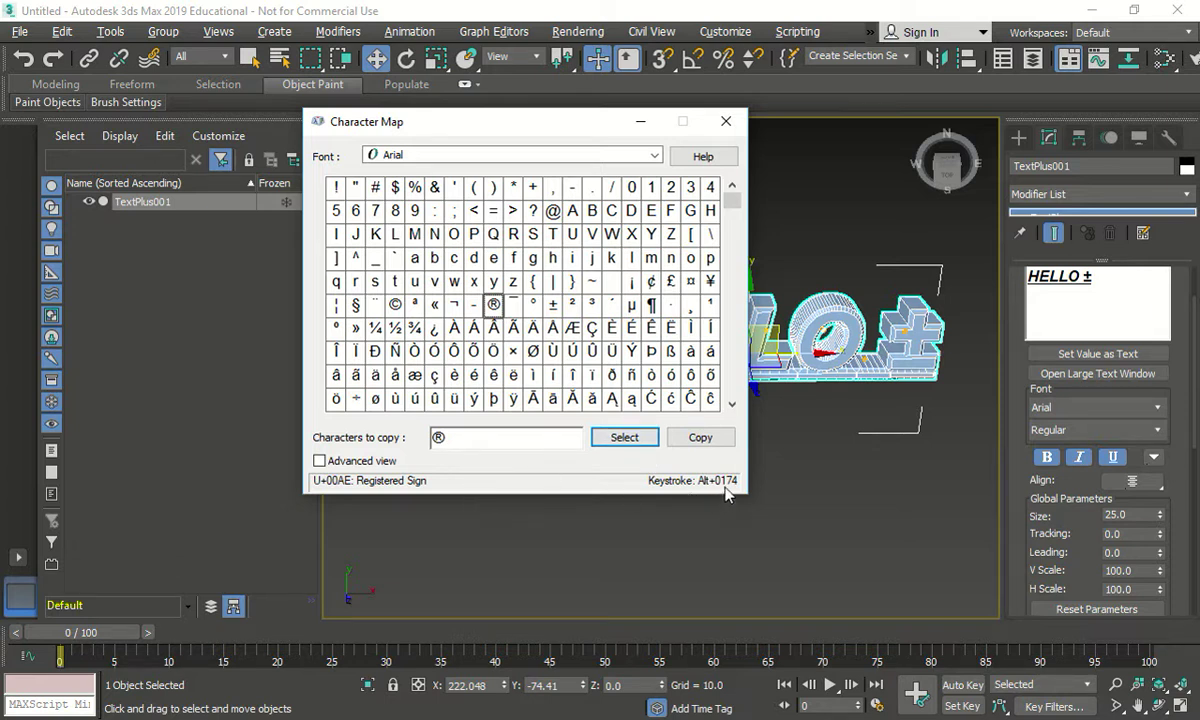
left_click_drag(475, 437, 327, 438)
left_click(700, 437)
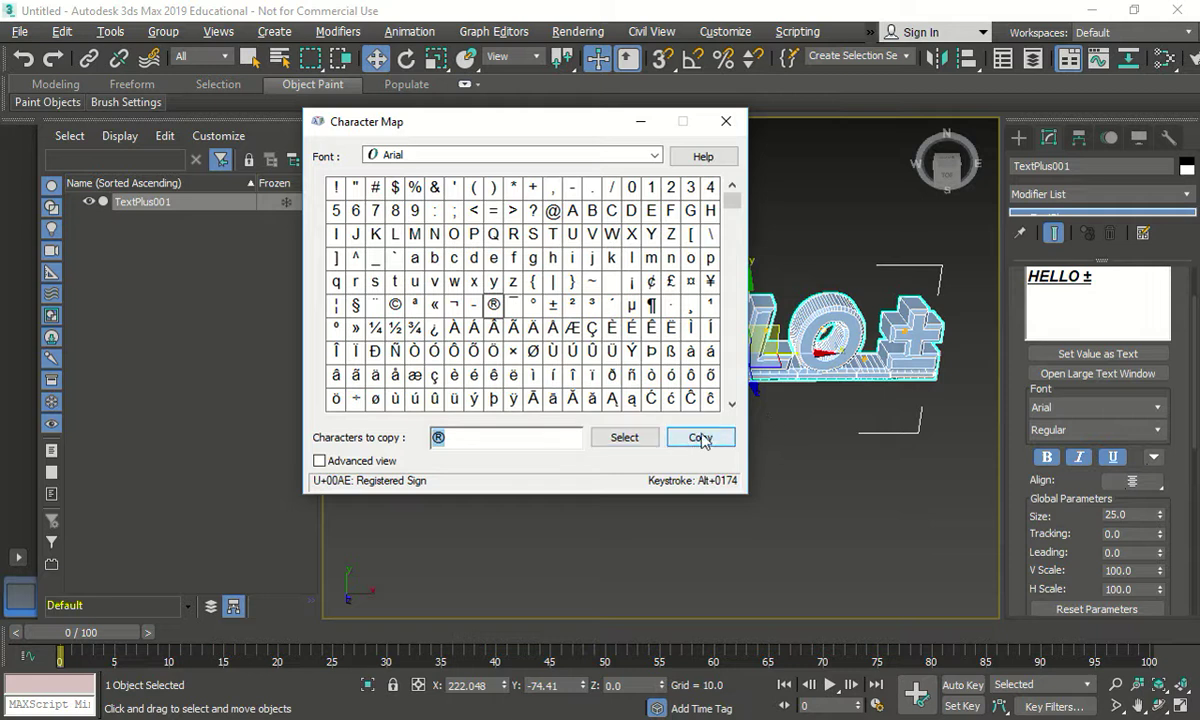
left_click(637, 124)
key("ctrl+v")
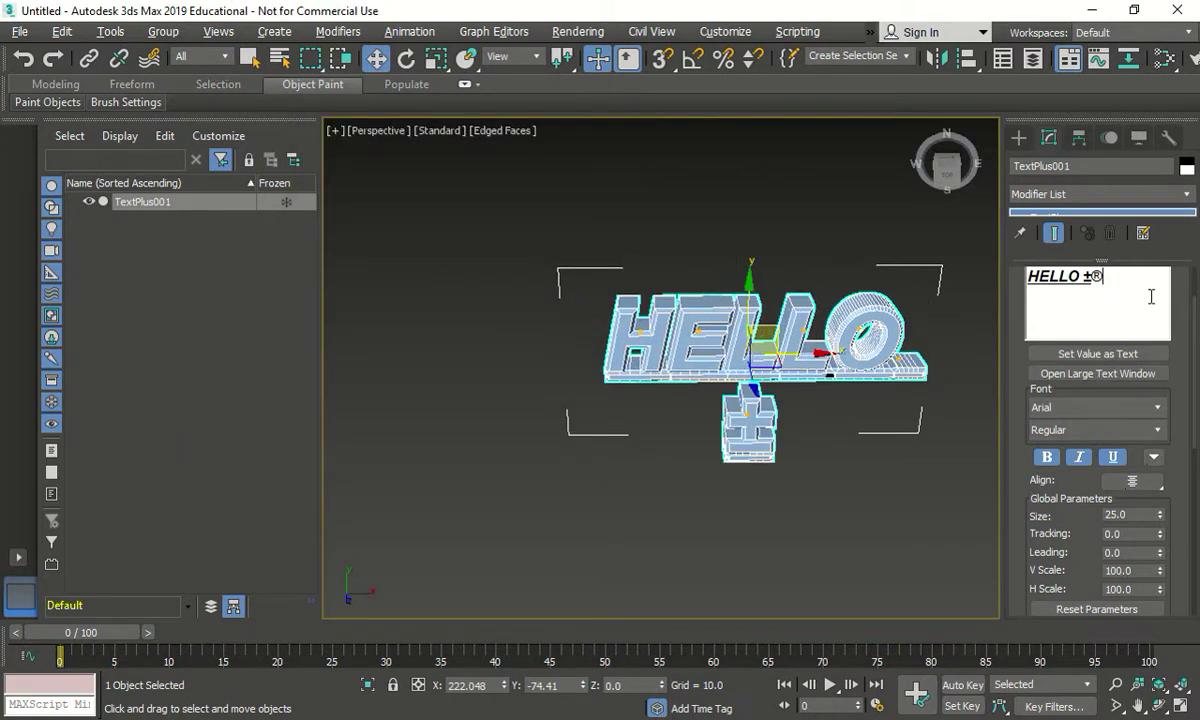
Step: Deselect and reselect the text object, and delete the ® symbol from its text
left_click(910, 466)
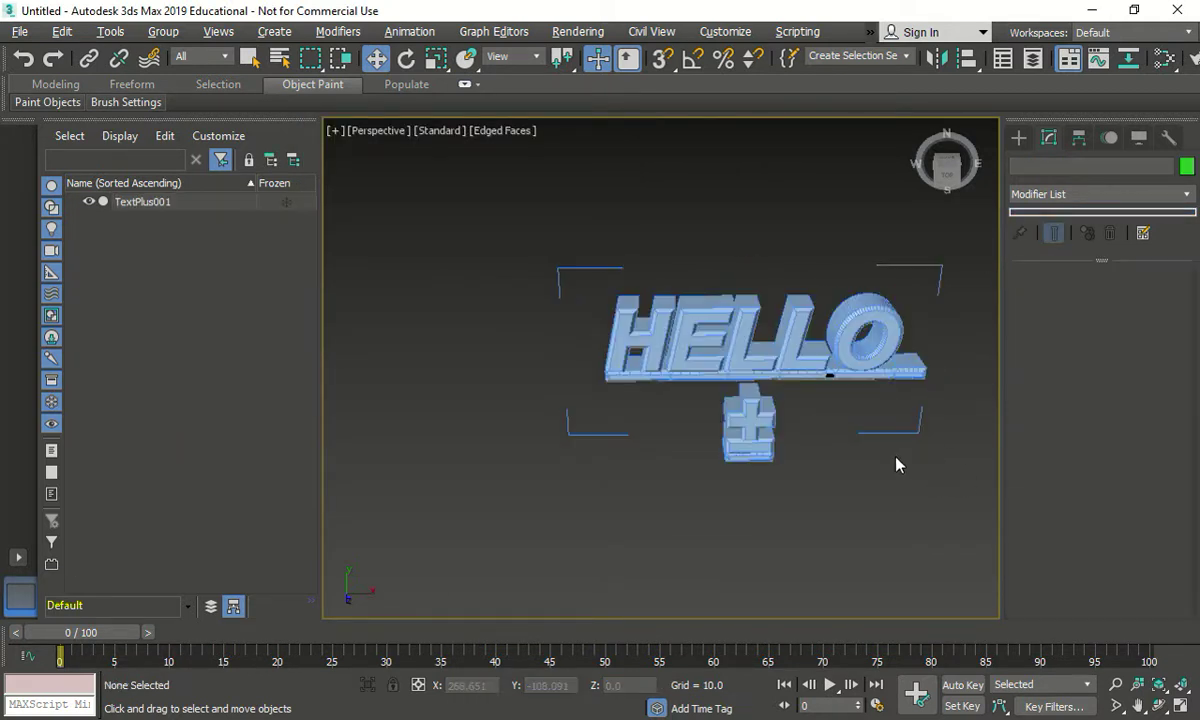
left_click(889, 370)
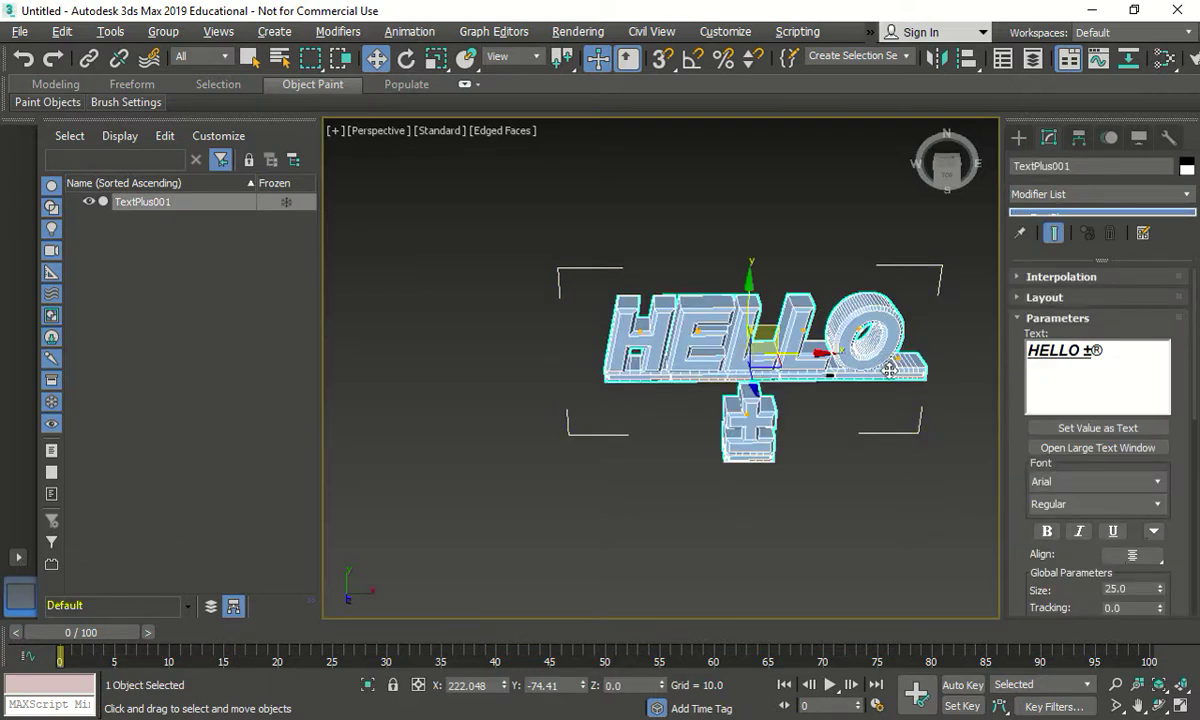
double_click(1098, 351)
key("BackSpace")
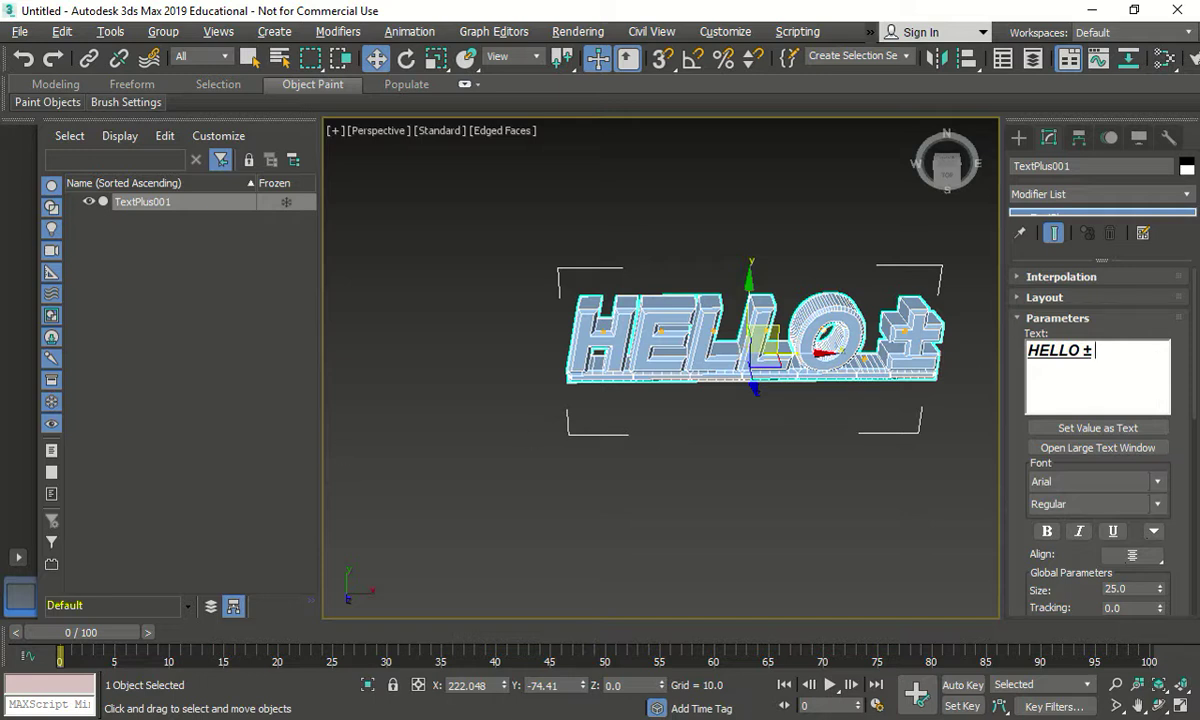
Step: Switch to Character Map and change its font to GDT
key("alt+Tab")
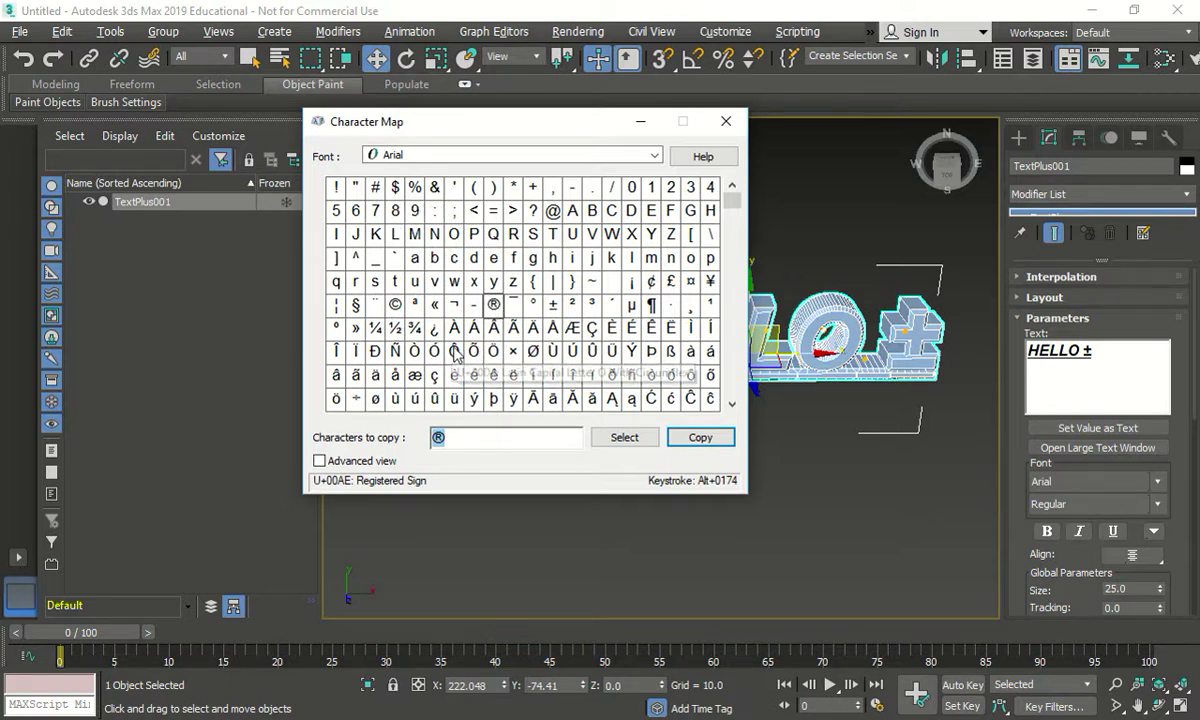
left_click(496, 157)
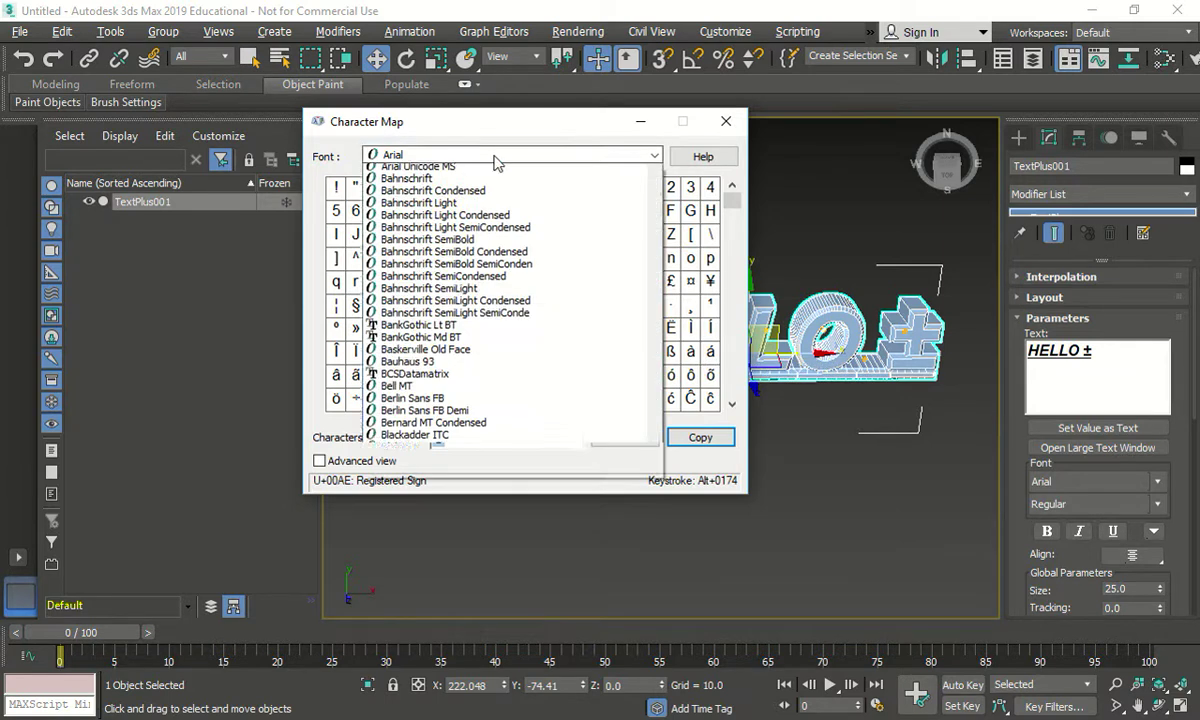
scroll(470, 385, "down", 5)
scroll(470, 385, "down", 15)
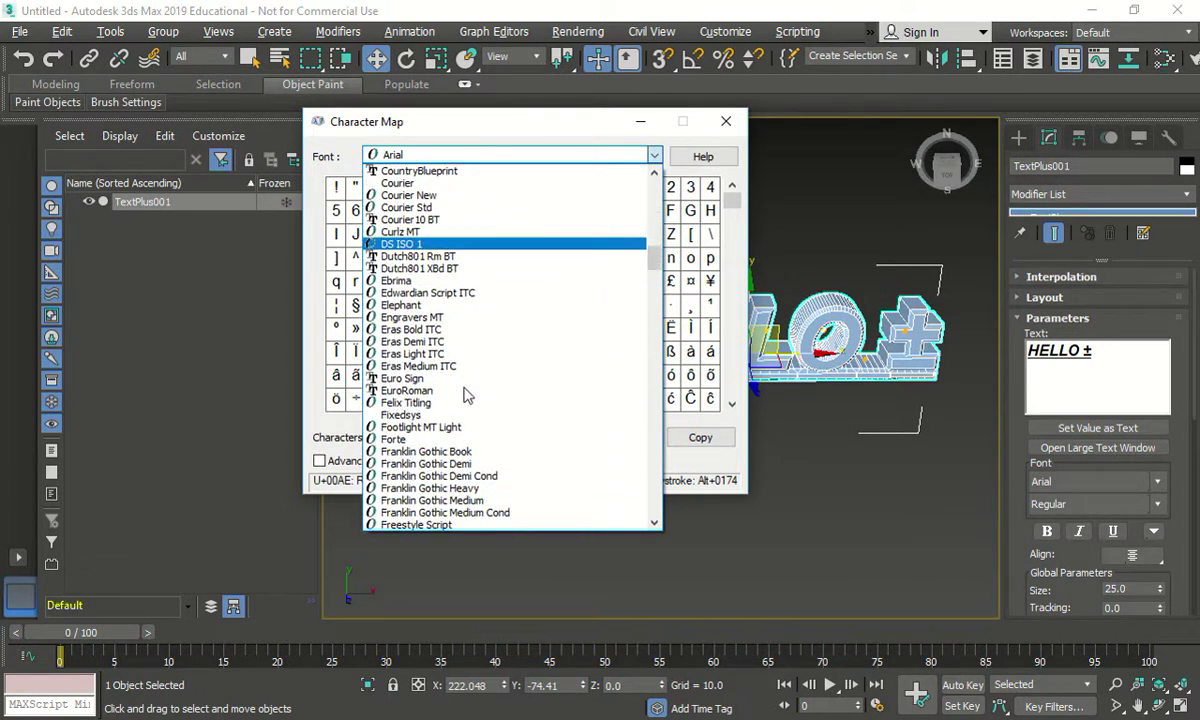
scroll(465, 395, "down", 4)
left_click(420, 445)
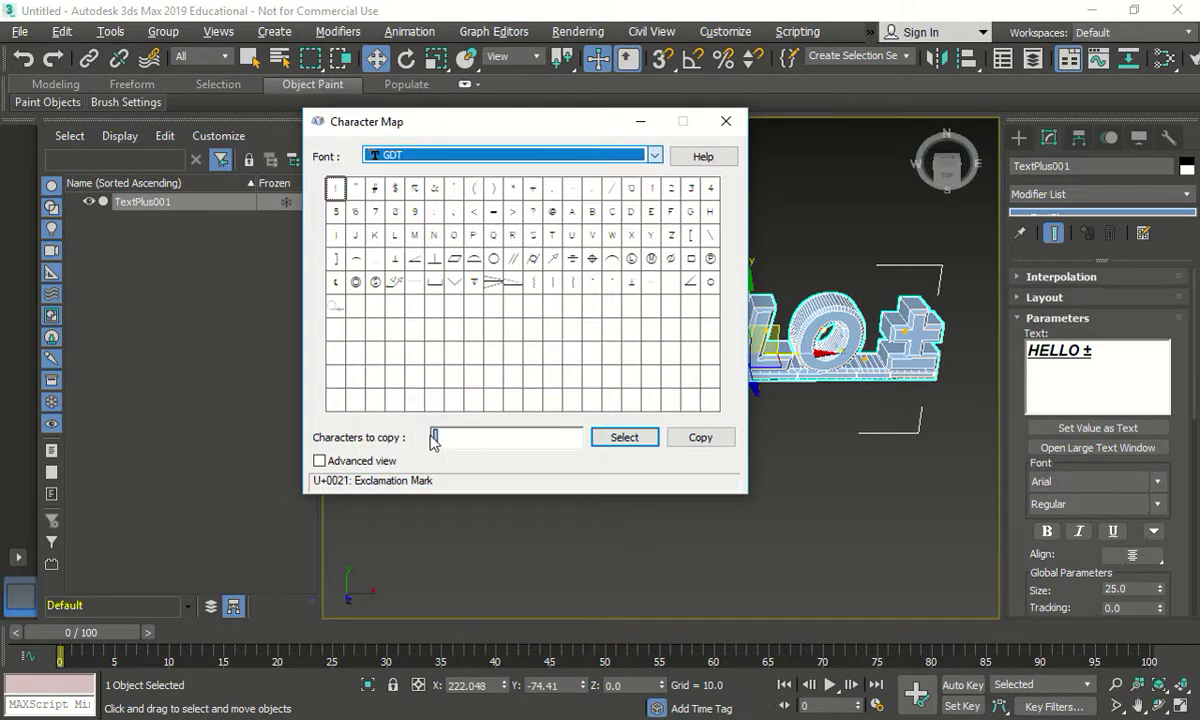
Step: Select the GDT depth symbol (U+0078) in Character Map and paste it after HELLO ± in the text object
left_click(473, 281)
double_click(473, 281)
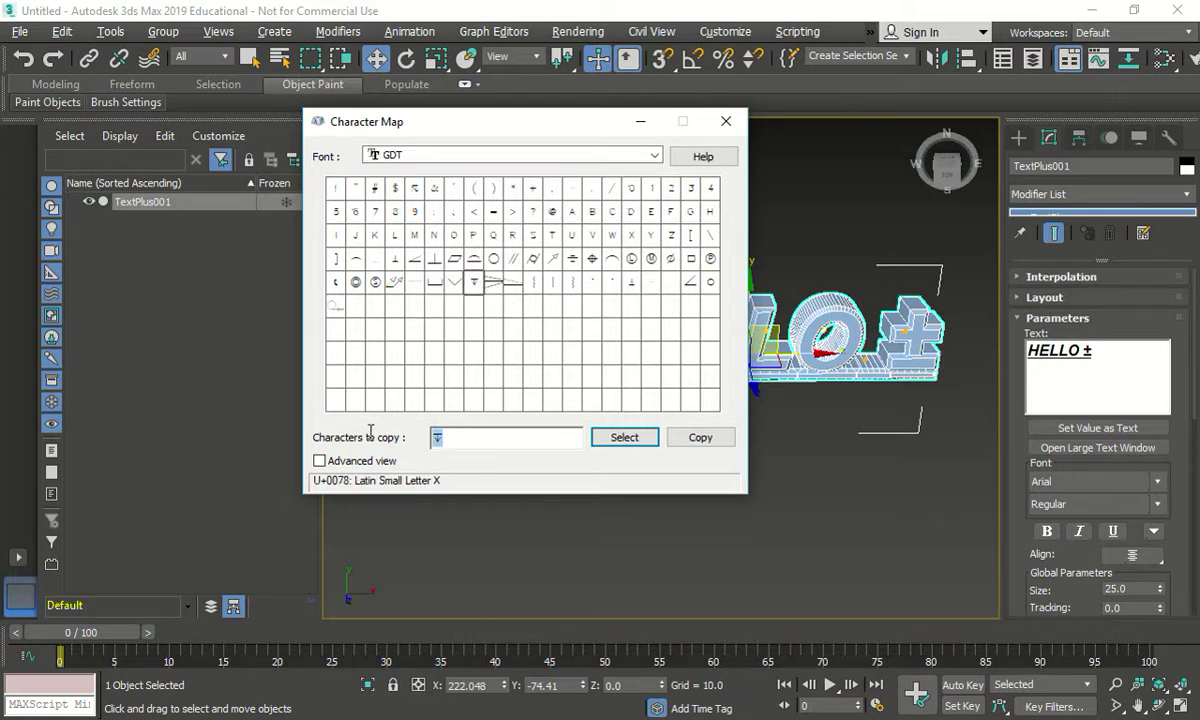
left_click(622, 440)
left_click(1140, 350)
key("ctrl+v")
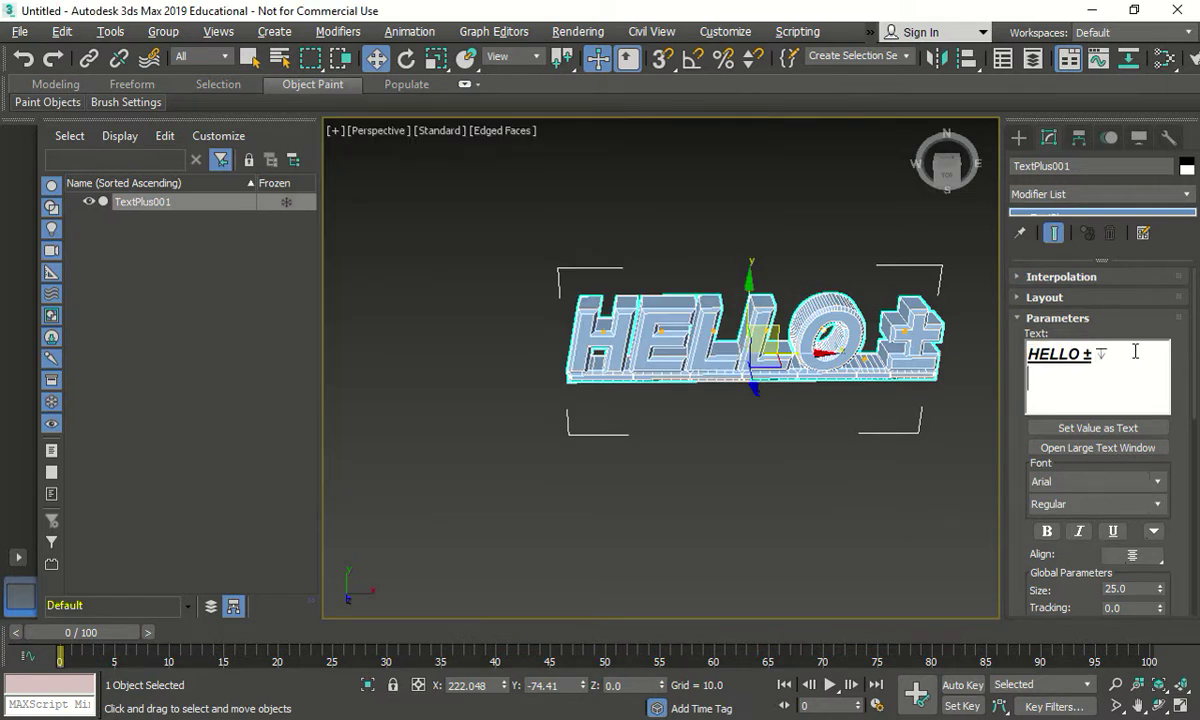
Step: Add line breaks after the pasted symbol and enter FFWW directly behind it
key("Return")
key("Return")
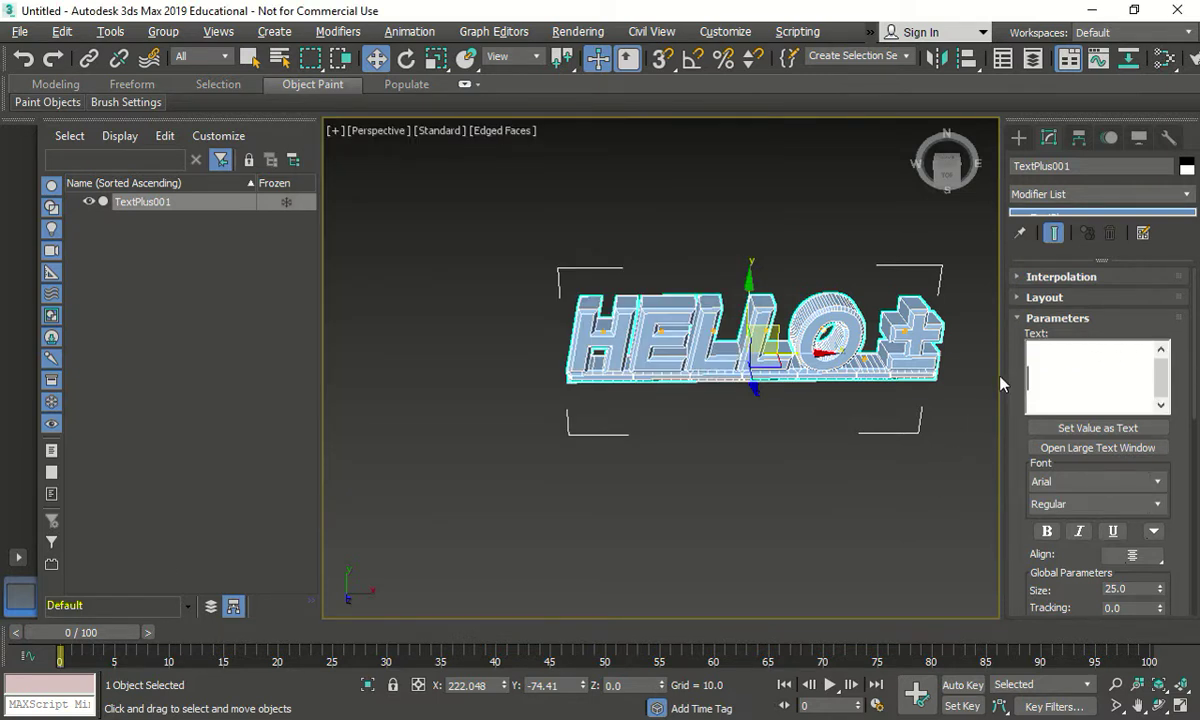
left_click(1130, 356)
type("F")
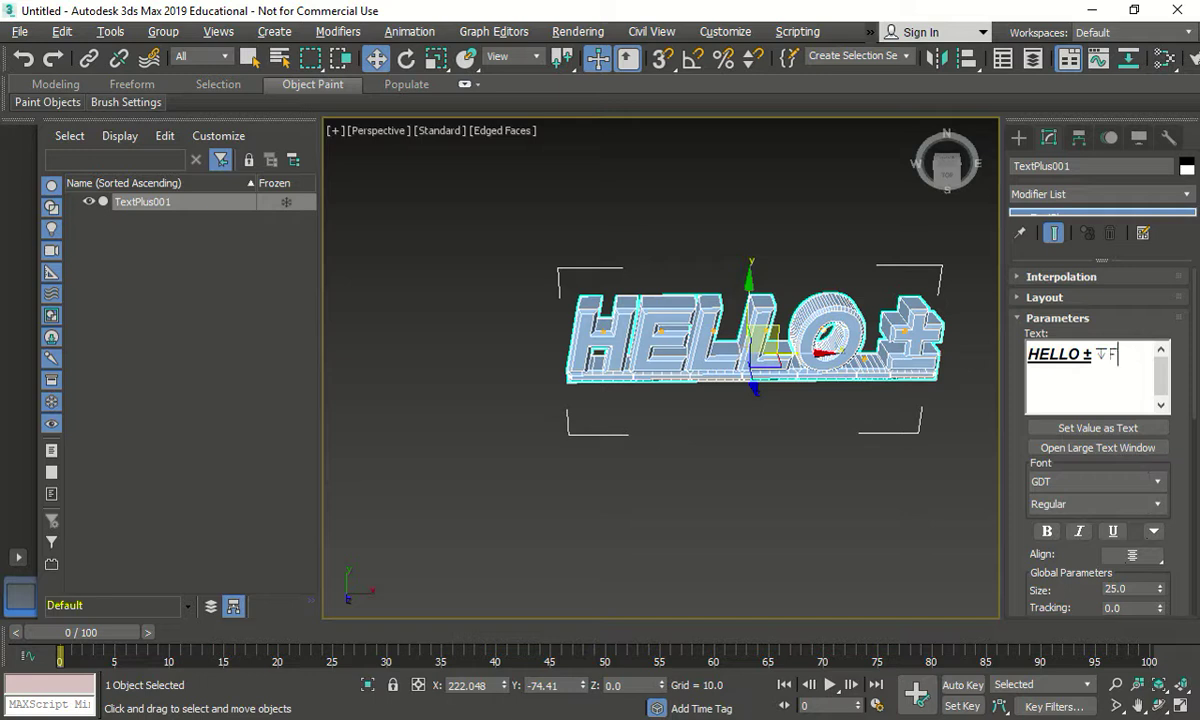
type("FWW")
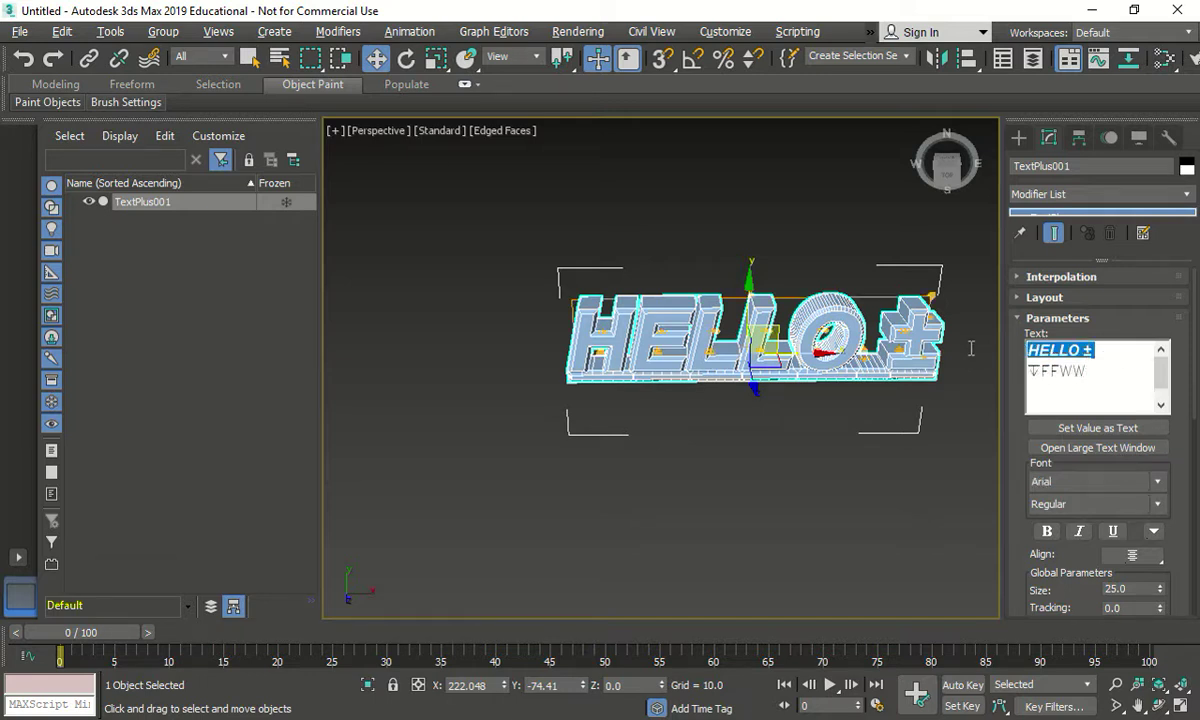
Step: Select all of the text object's text, set its font to GDT_IV50, and deselect the object
key("ctrl+a")
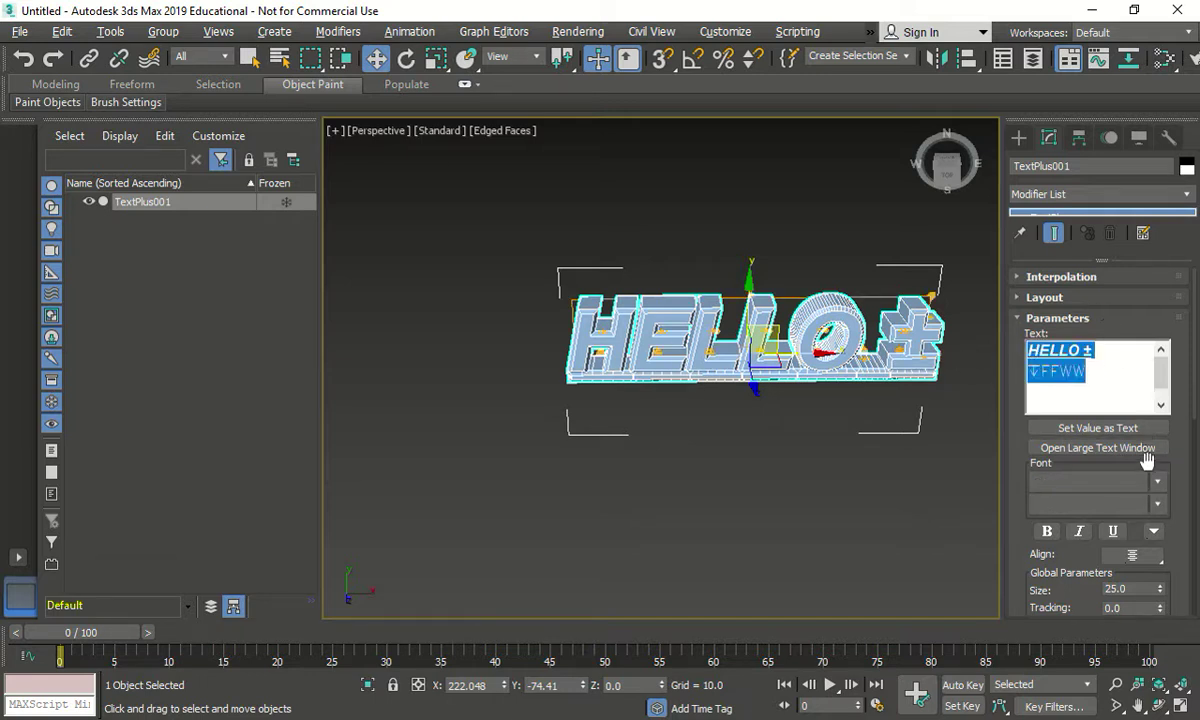
left_click(1158, 482)
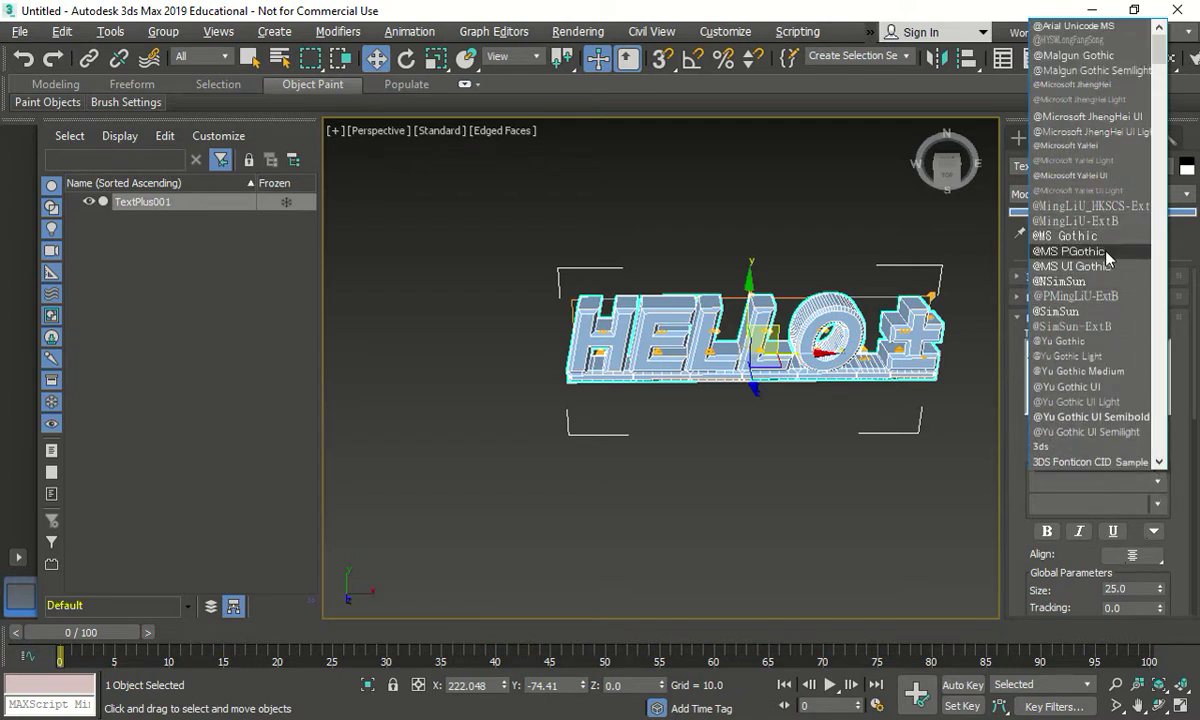
key("g")
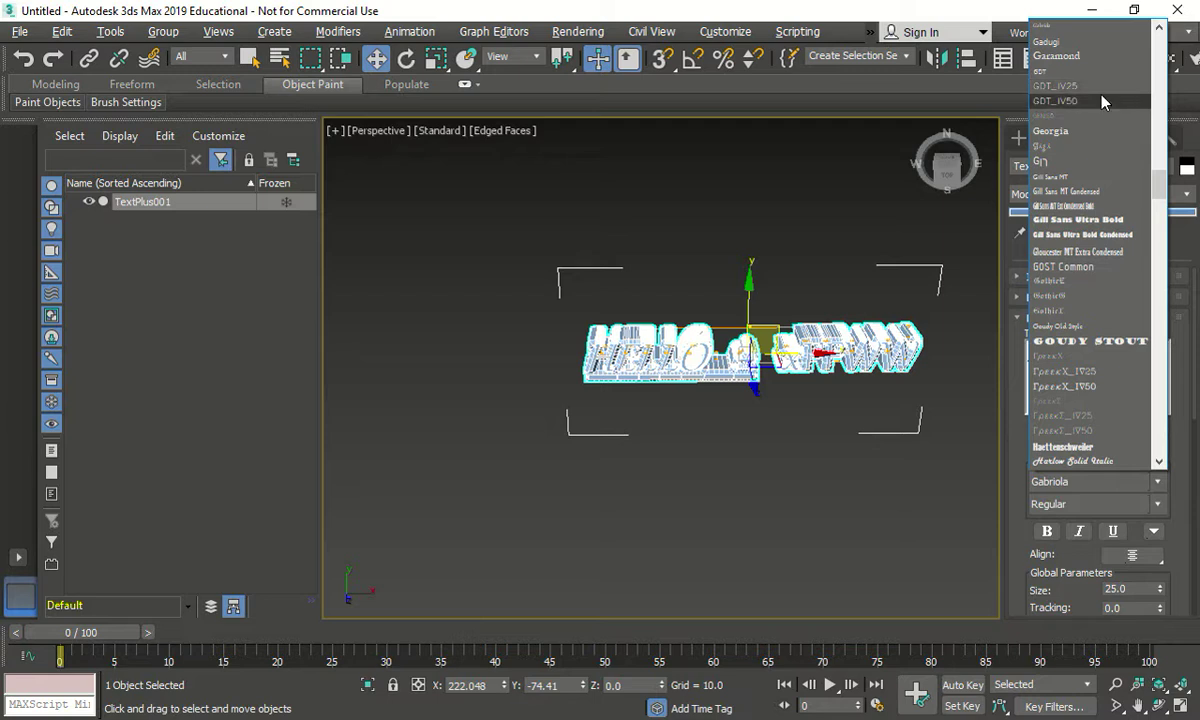
left_click(1100, 100)
left_click(954, 463)
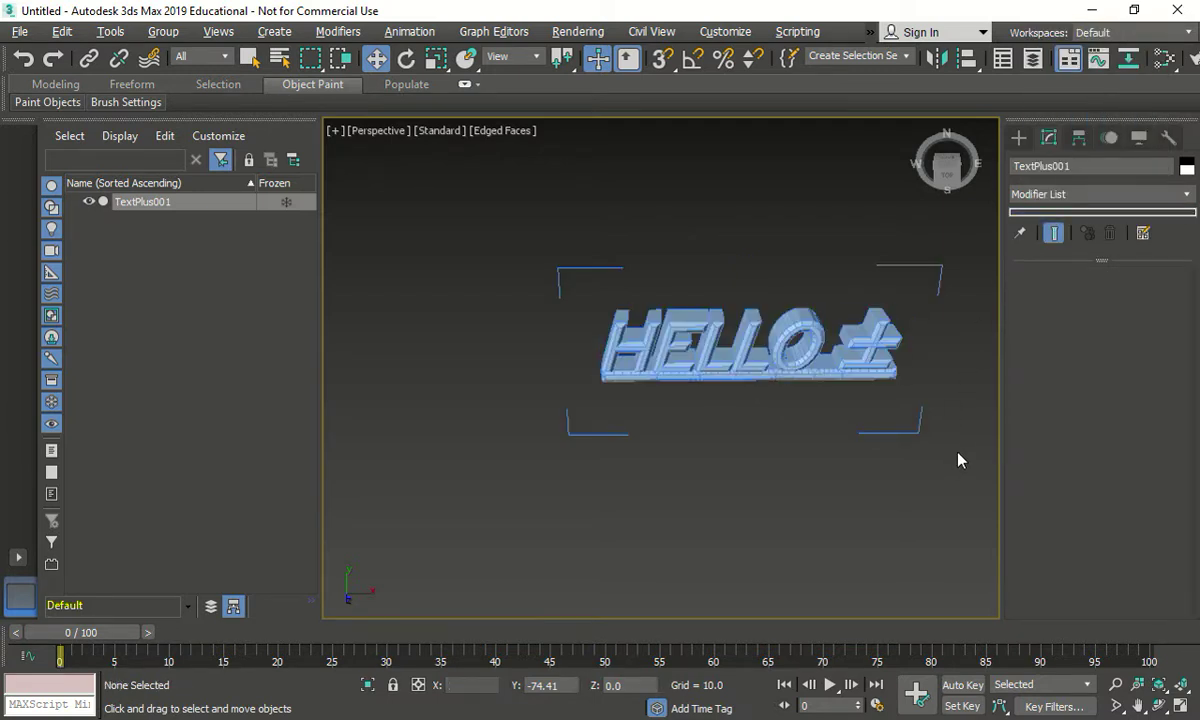
scroll(852, 395, "down", 1)
scroll(857, 389, "up", 5)
scroll(857, 389, "down", 4)
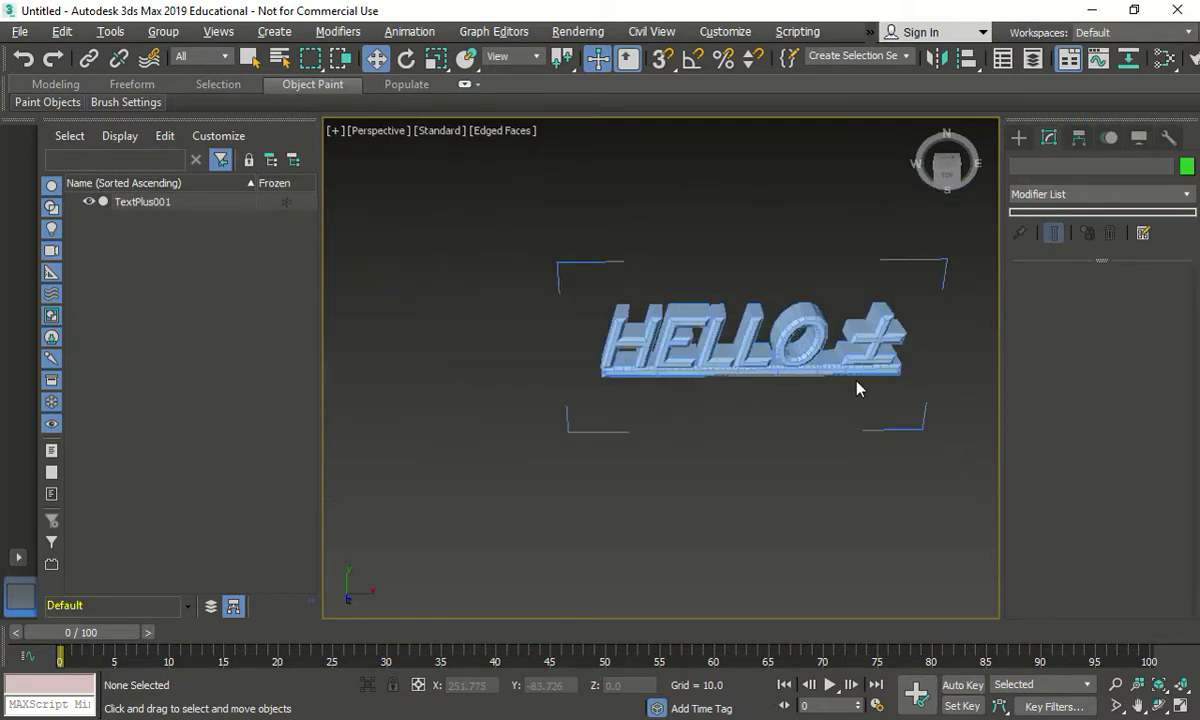
scroll(869, 386, "up", 2)
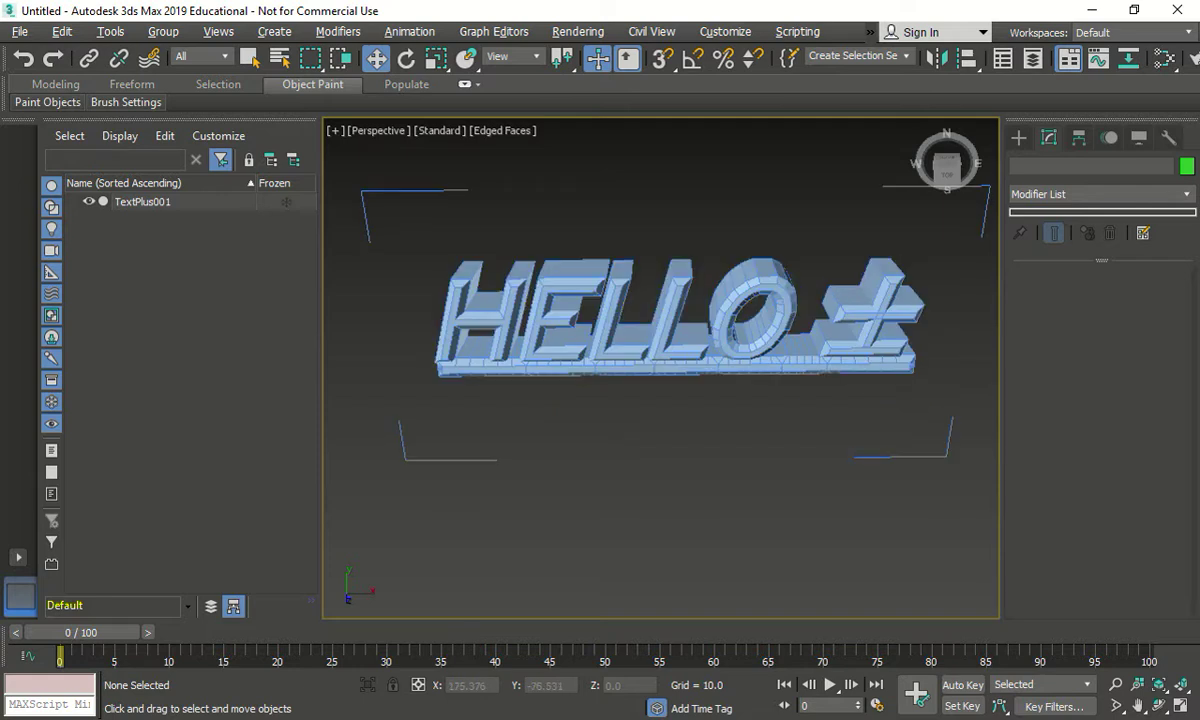
Step: Select the text object in the viewport and delete it
left_click(1018, 137)
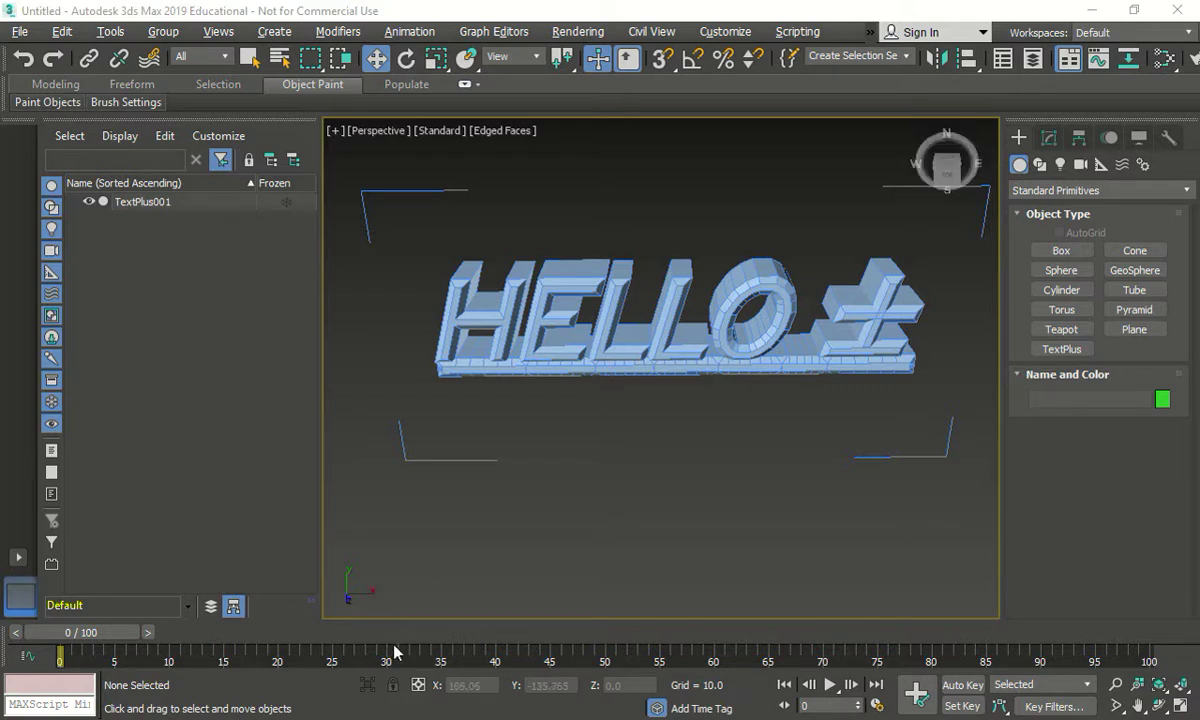
left_click_drag(817, 549, 660, 268)
key("Delete")
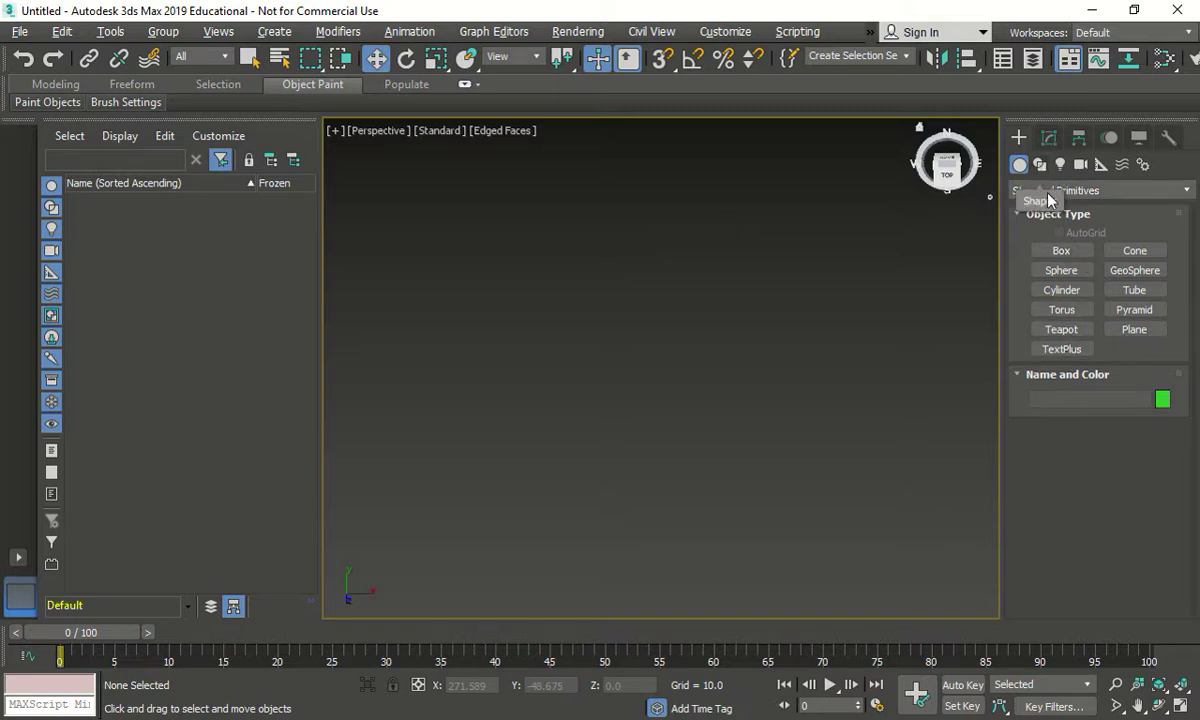
Step: Switch the geometry category to Extended Primitives and create a Hedra with the Tetra family in the perspective view
left_click(1093, 190)
left_click(1089, 228)
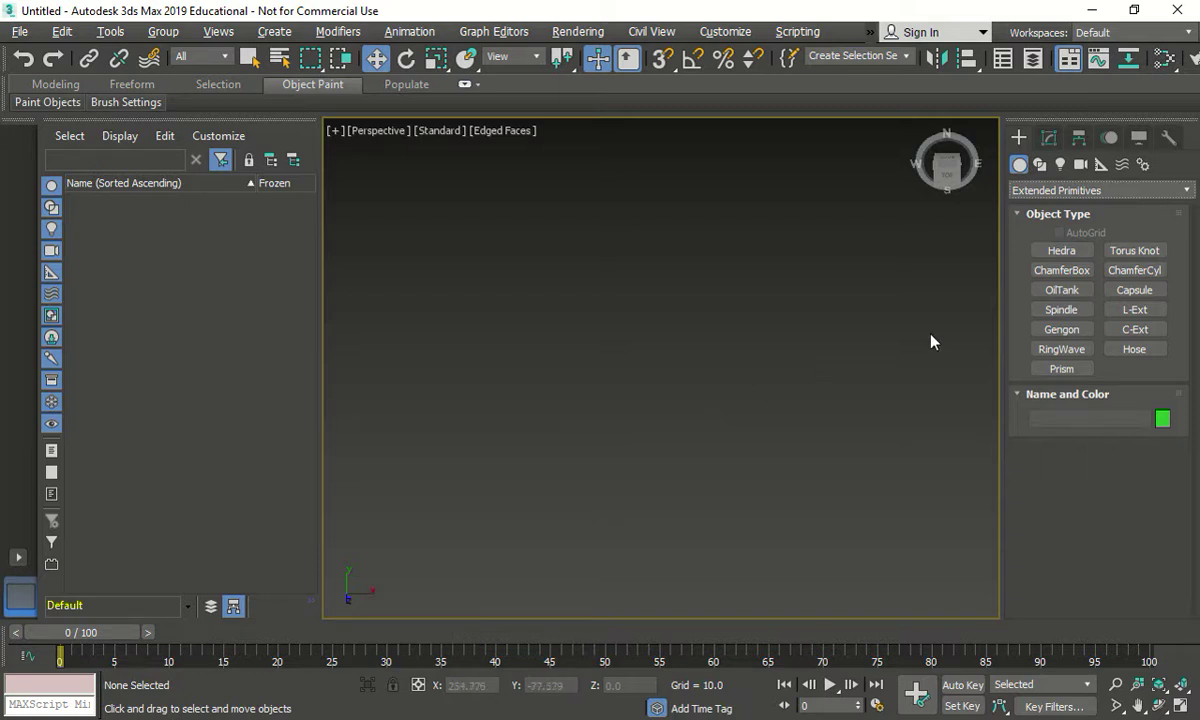
left_click(1045, 251)
left_click_drag(568, 394, 712, 367)
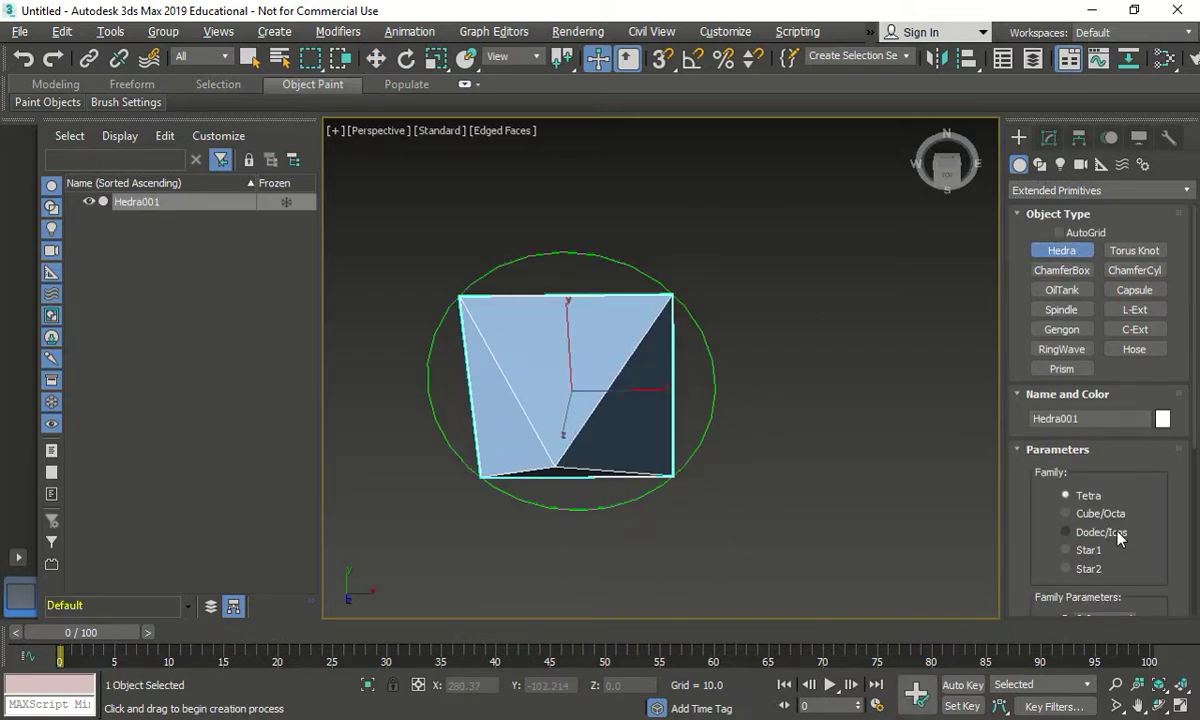
scroll(1121, 415, "down", 5)
left_click_drag(1193, 550, 1192, 425)
Step: Create an OilTank beside the hedra with radius about 24, height about 87 and cap height about 24
left_click(1061, 290)
left_click_drag(795, 443, 910, 370)
middle_click_drag(772, 285, 708, 28)
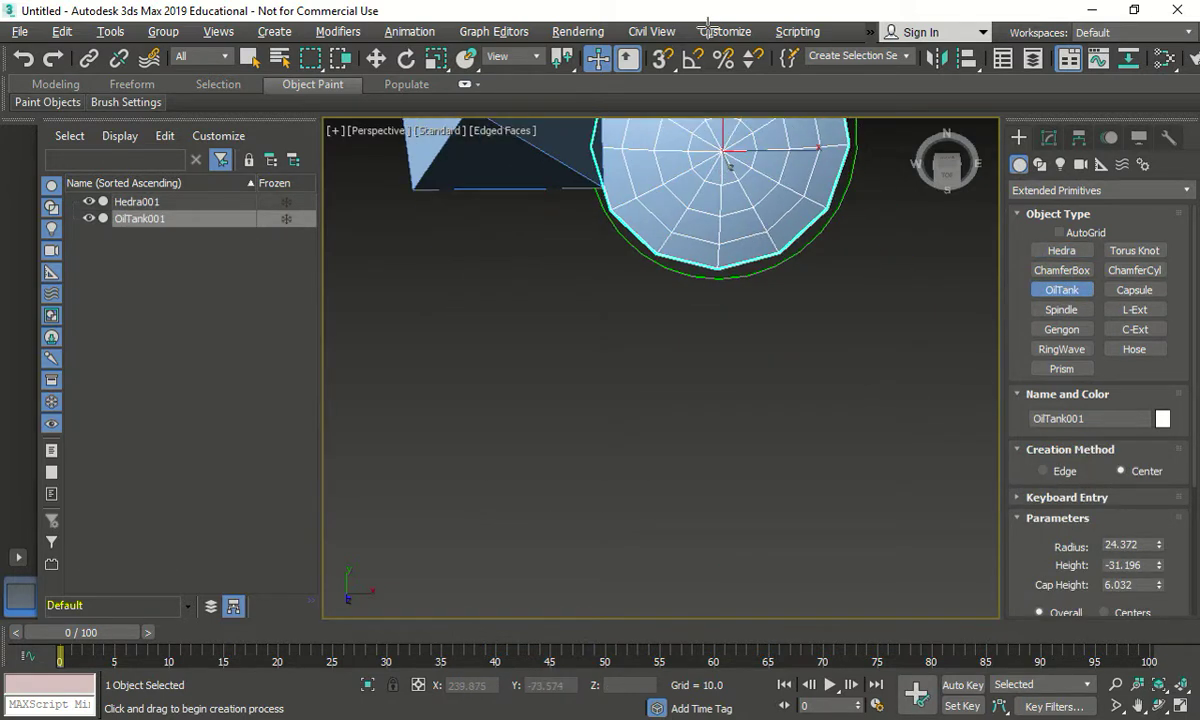
scroll(832, 450, "down", 5)
left_click(889, 563)
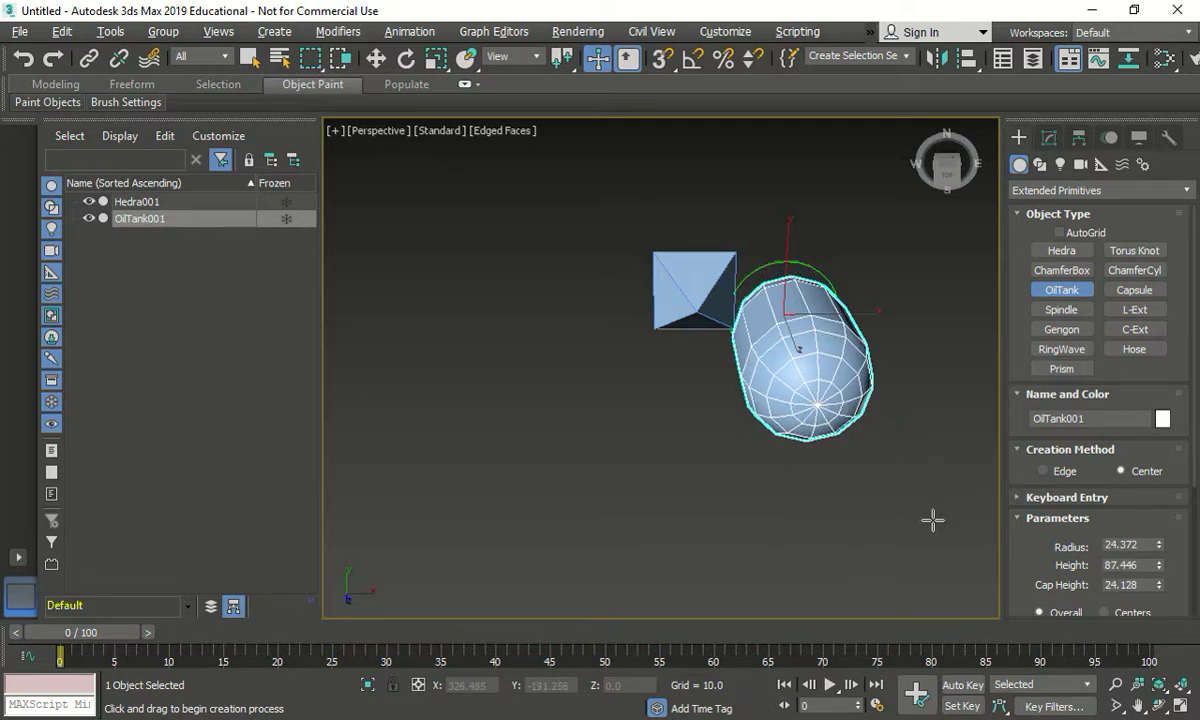
Step: Create a Spindle away from the oil tank with radius about 48, height about -101 and cap height 0.1
left_click(1075, 312)
left_click_drag(450, 480, 547, 461)
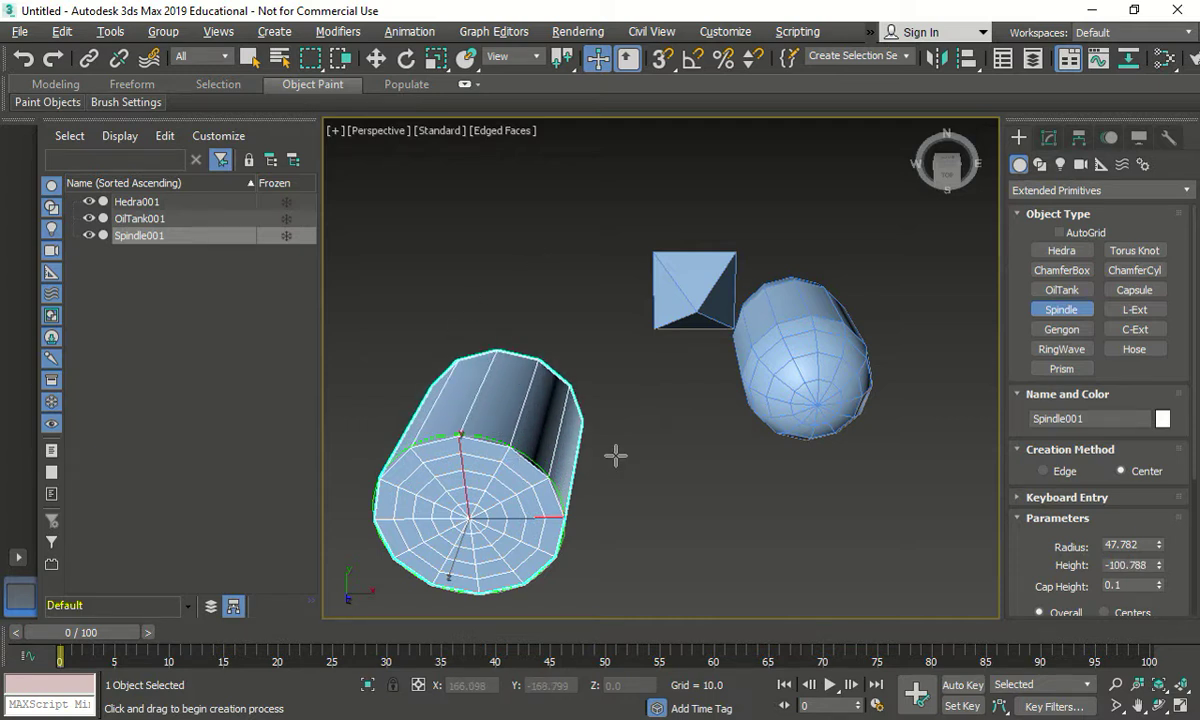
middle_click_drag(616, 455, 681, 399, "alt")
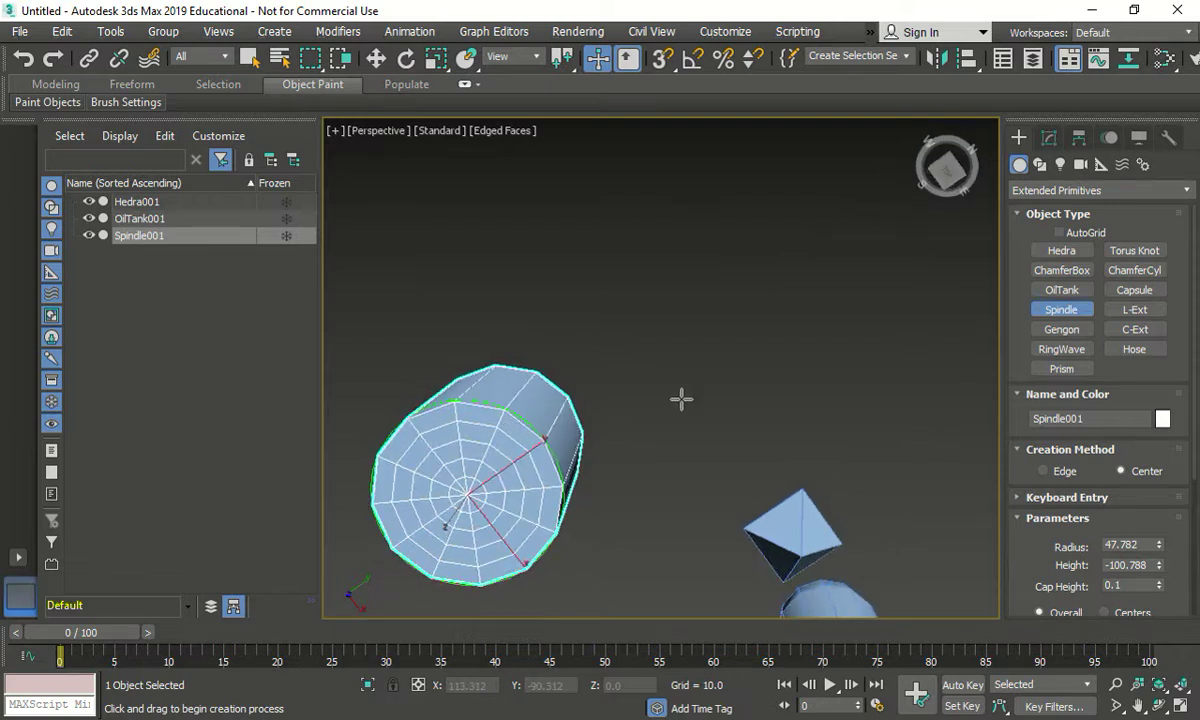
Step: Create a free Hose near the spindle with a height of about 320
left_click(1134, 350)
left_click_drag(512, 228, 555, 241)
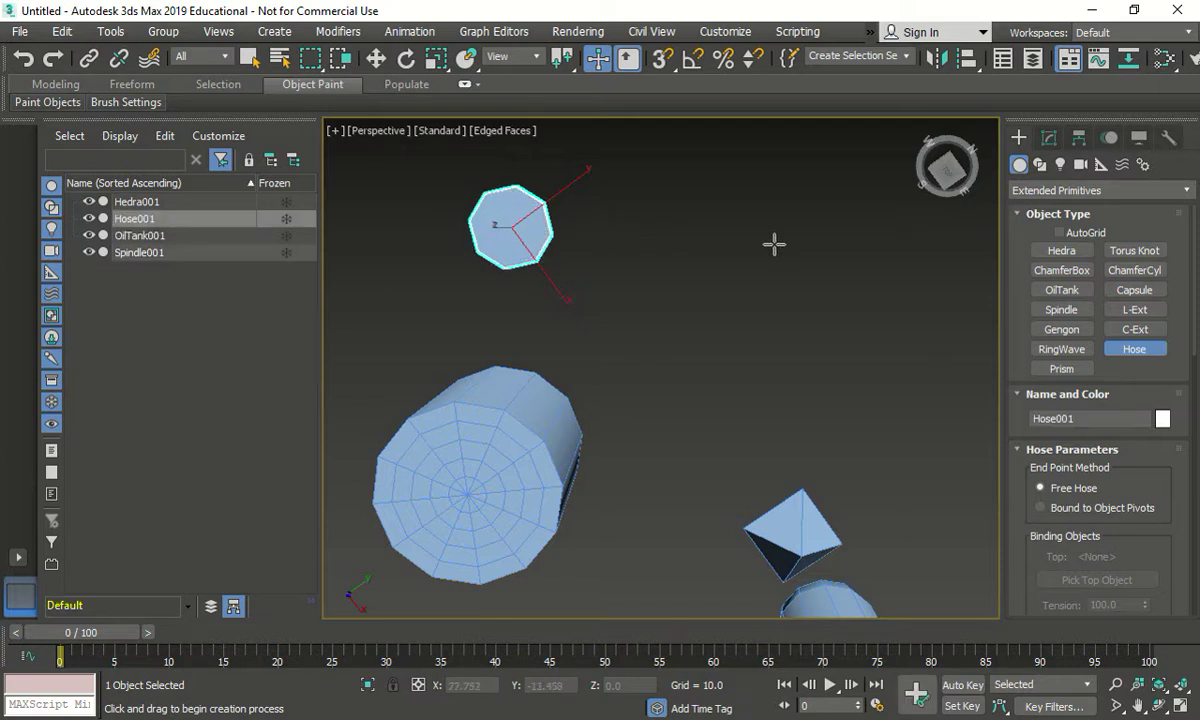
middle_click_drag(612, 238, 555, 249, "alt")
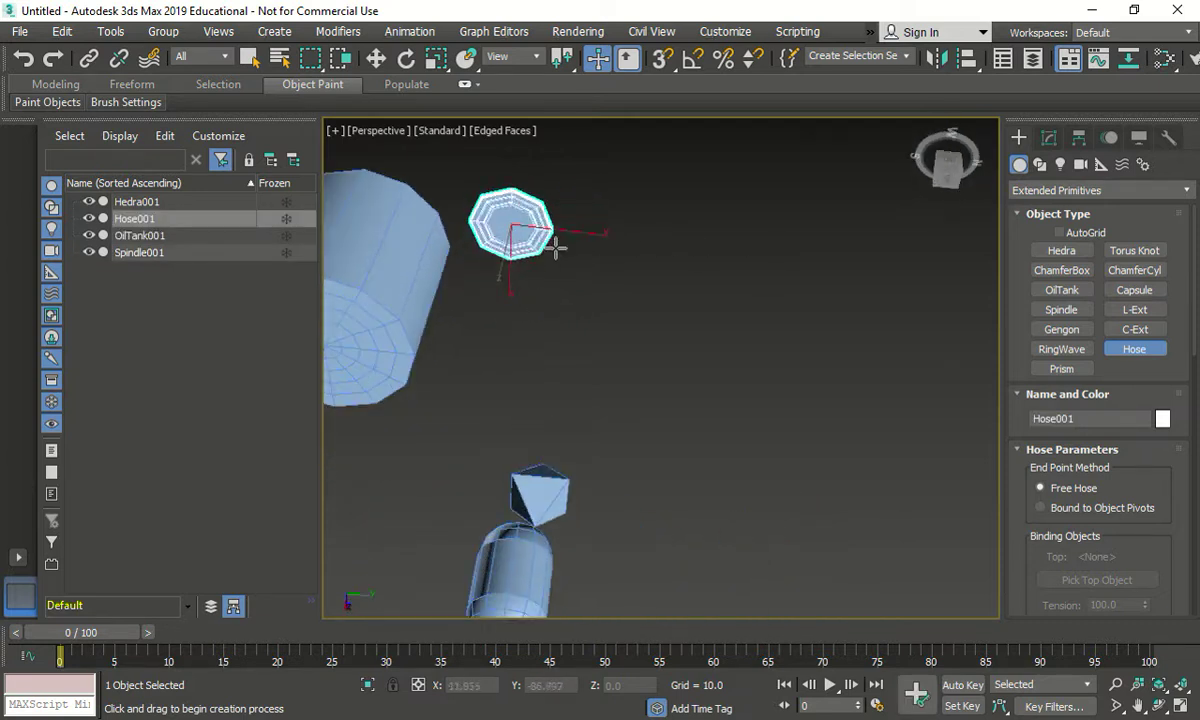
scroll(378, 498, "down", 4)
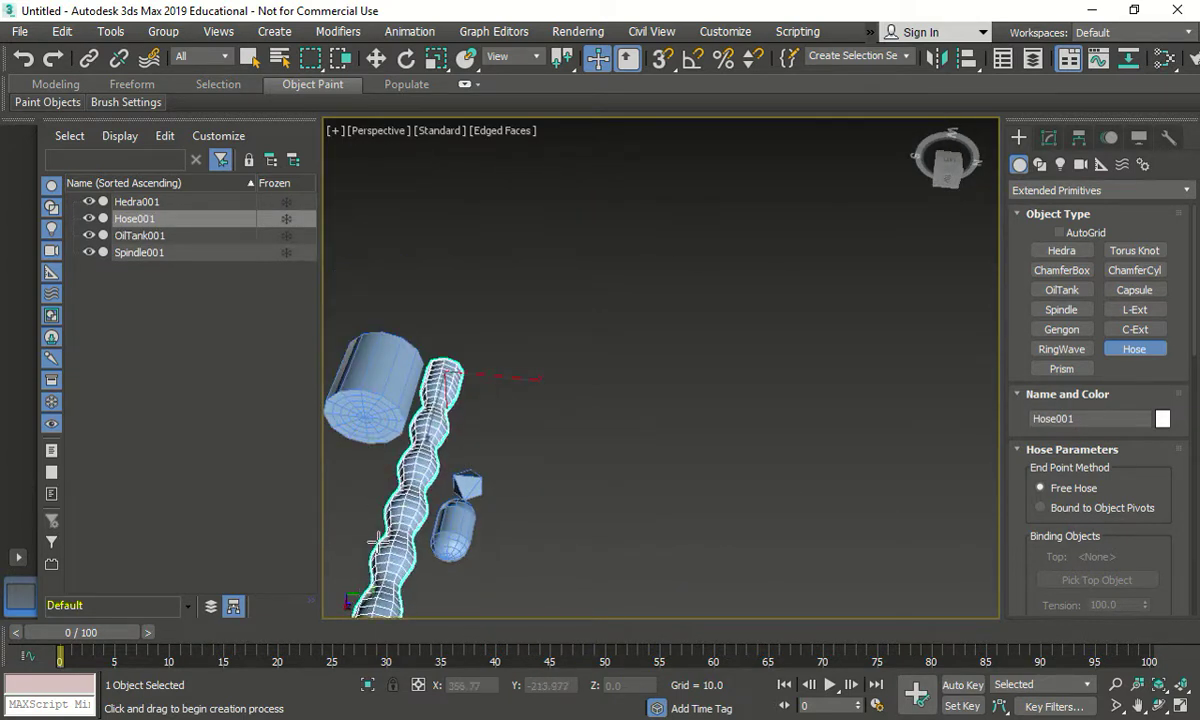
middle_click_drag(370, 560, 549, 336)
left_click(616, 502)
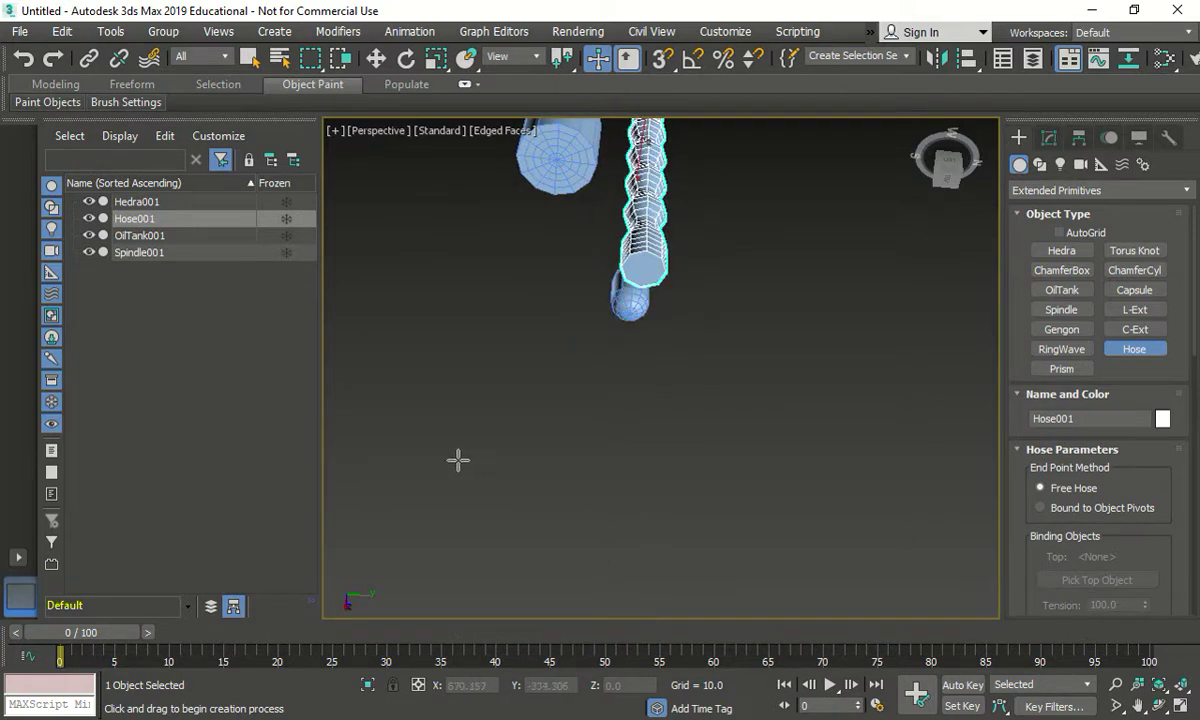
scroll(688, 225, "up", 3)
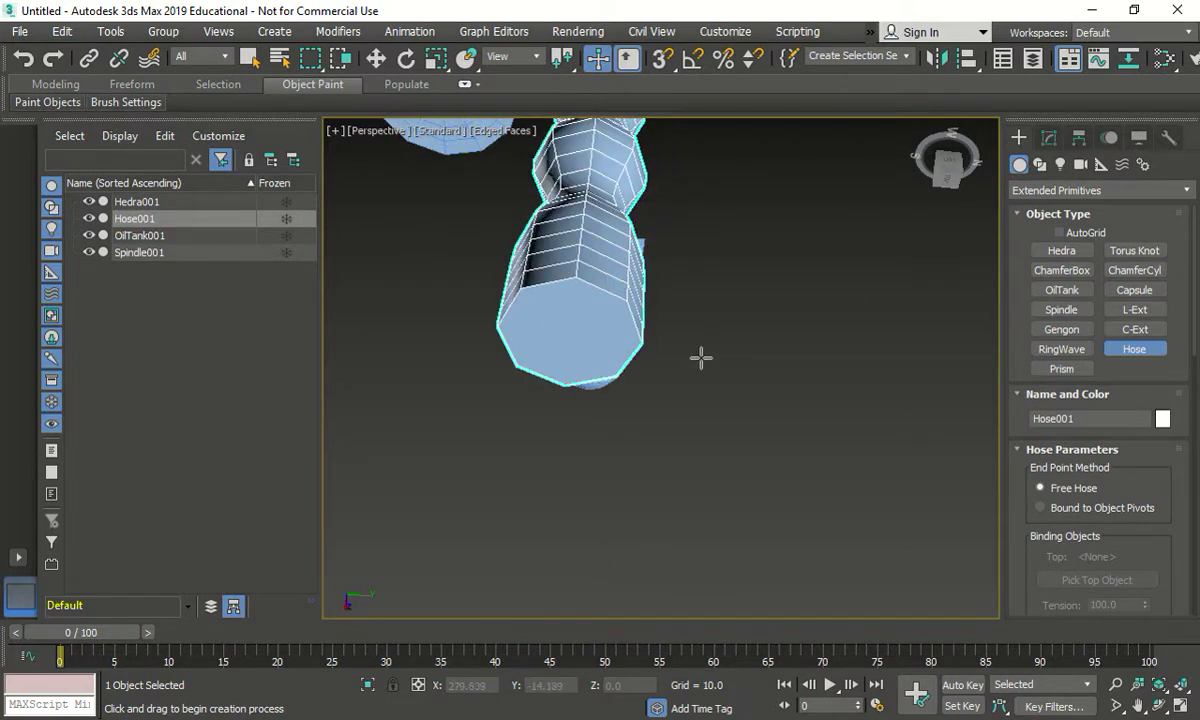
middle_click_drag(728, 420, 616, 501, "alt")
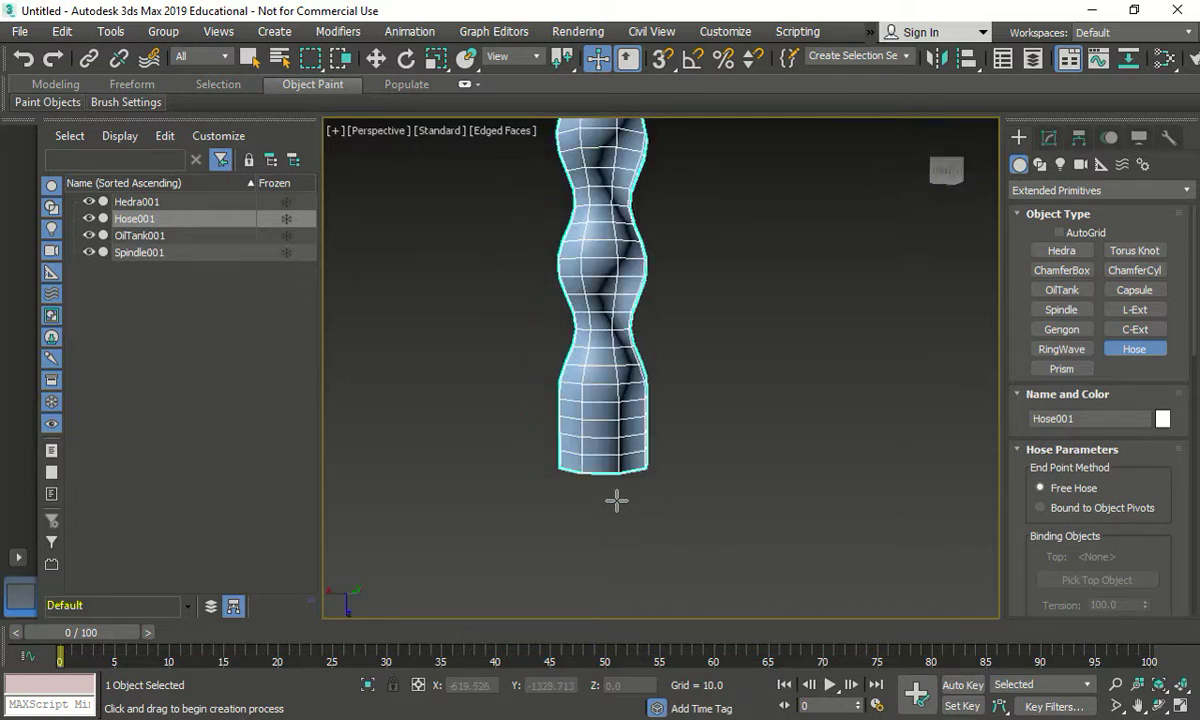
scroll(616, 501, "down", 3)
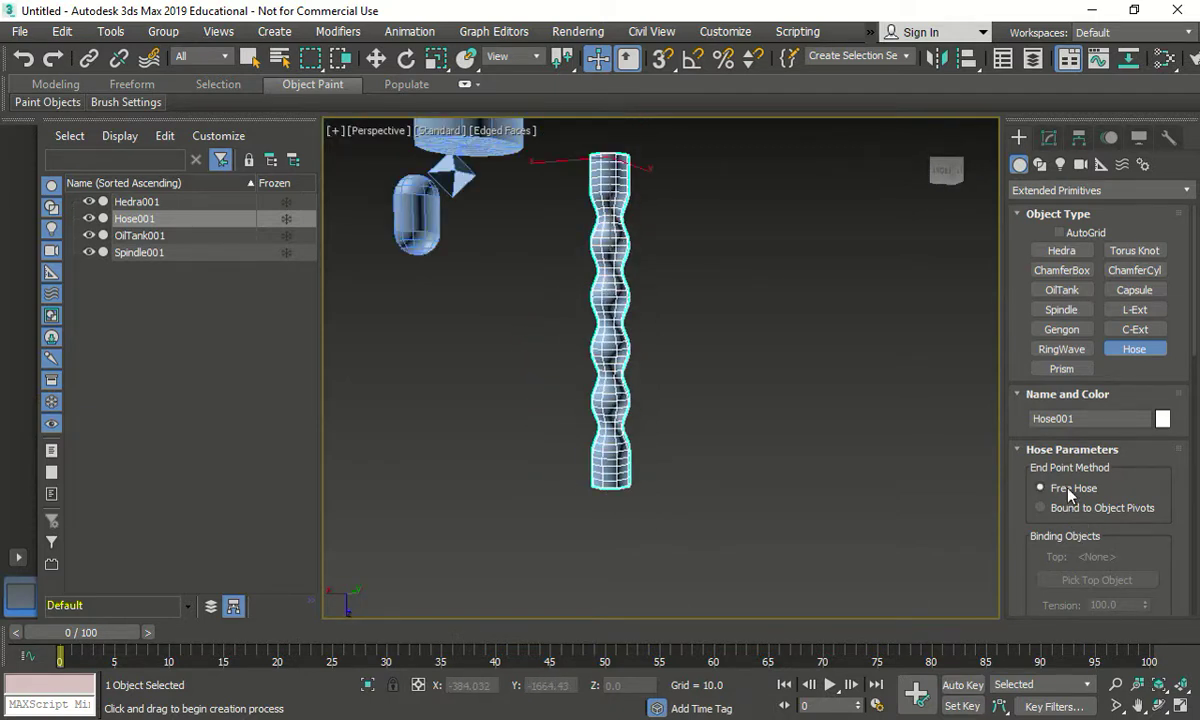
Step: Create a Capsule with radius about 214 and height about 439, and frame it in the view
left_click(1134, 290)
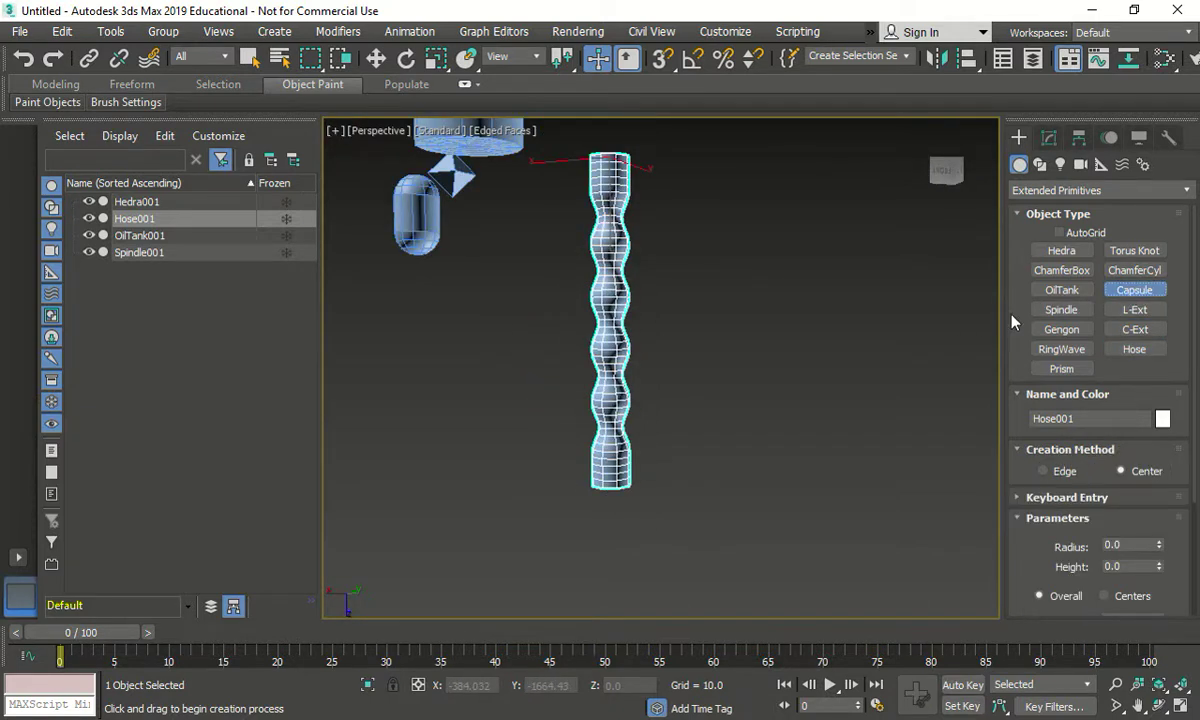
left_click_drag(835, 412, 909, 438)
left_click(884, 429)
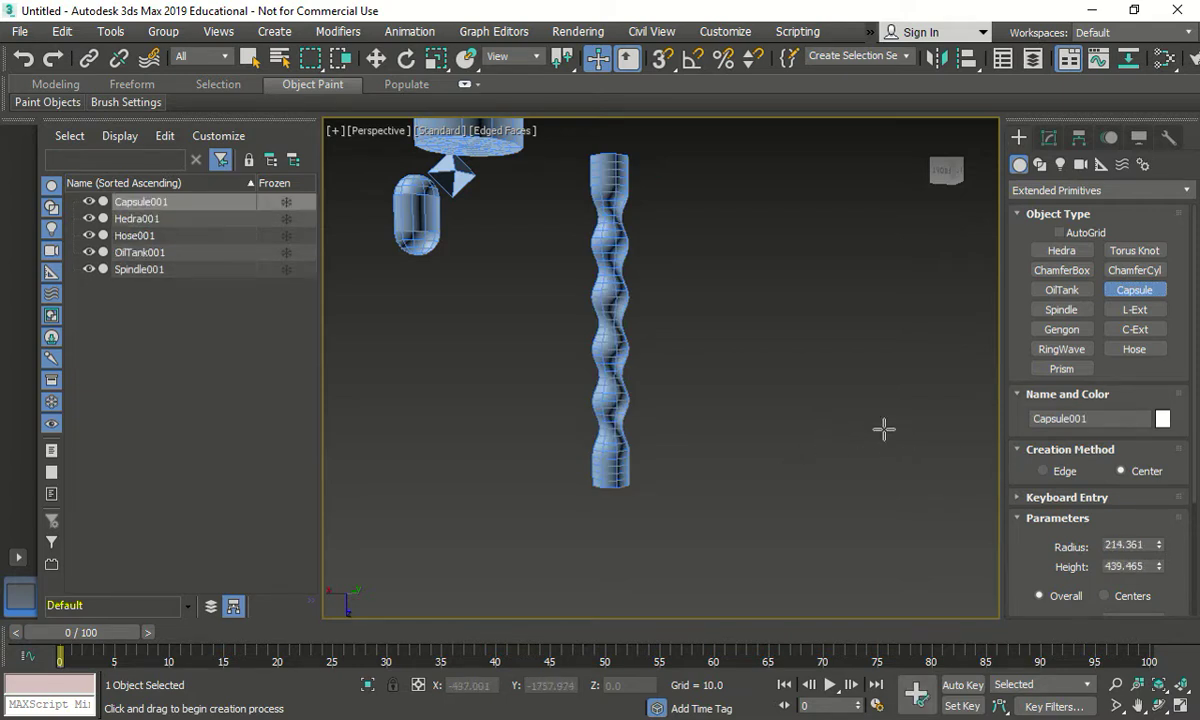
key("z")
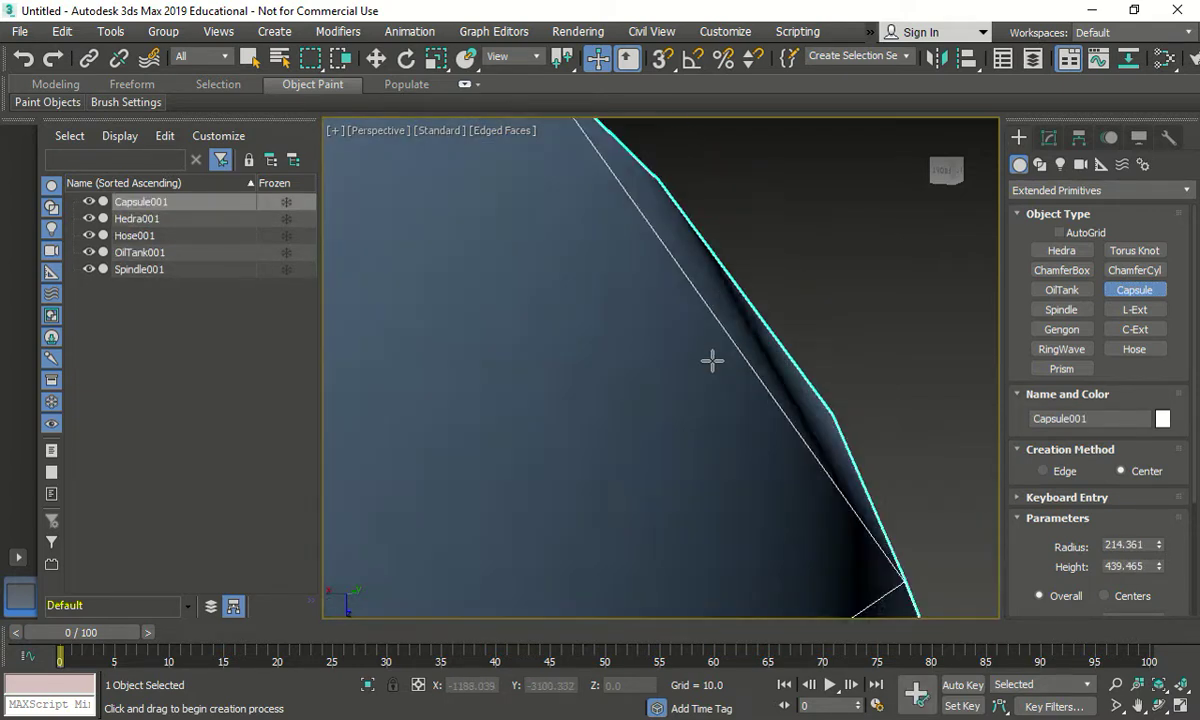
Step: Create a second, slender Capsule beside the large one with radius about 73 and height about 694
scroll(714, 357, "down", 2)
scroll(734, 327, "up", 4)
left_click_drag(726, 337, 736, 337)
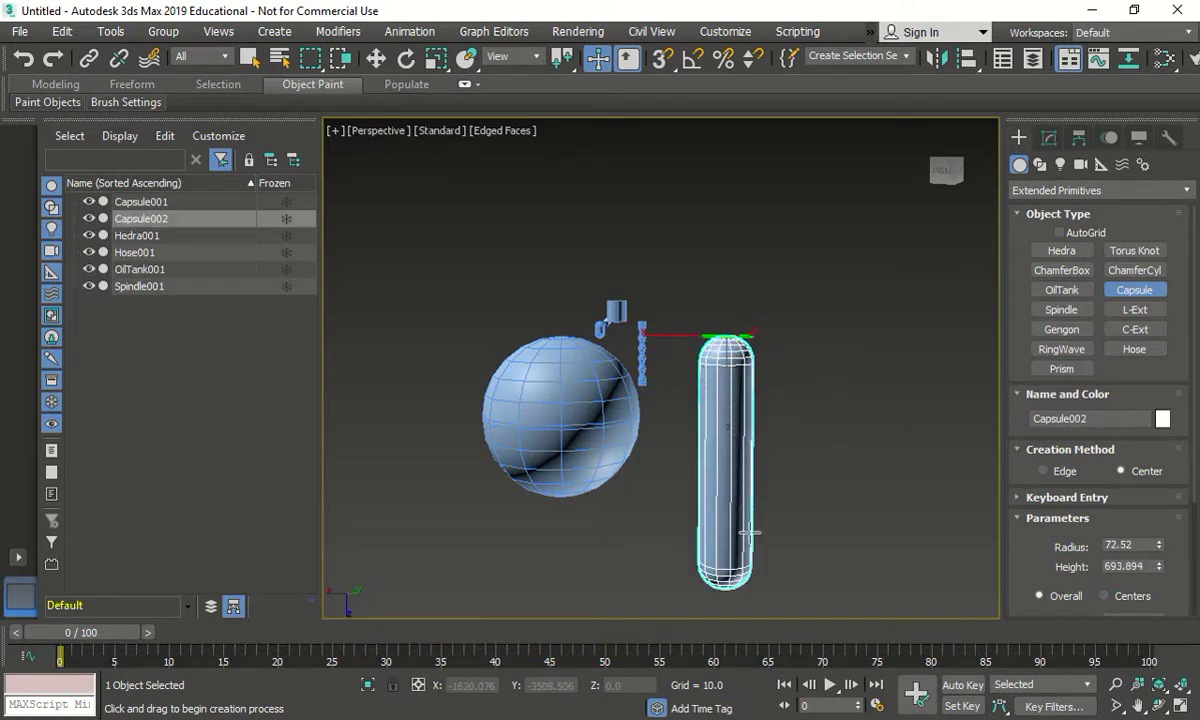
middle_click_drag(803, 398, 755, 437)
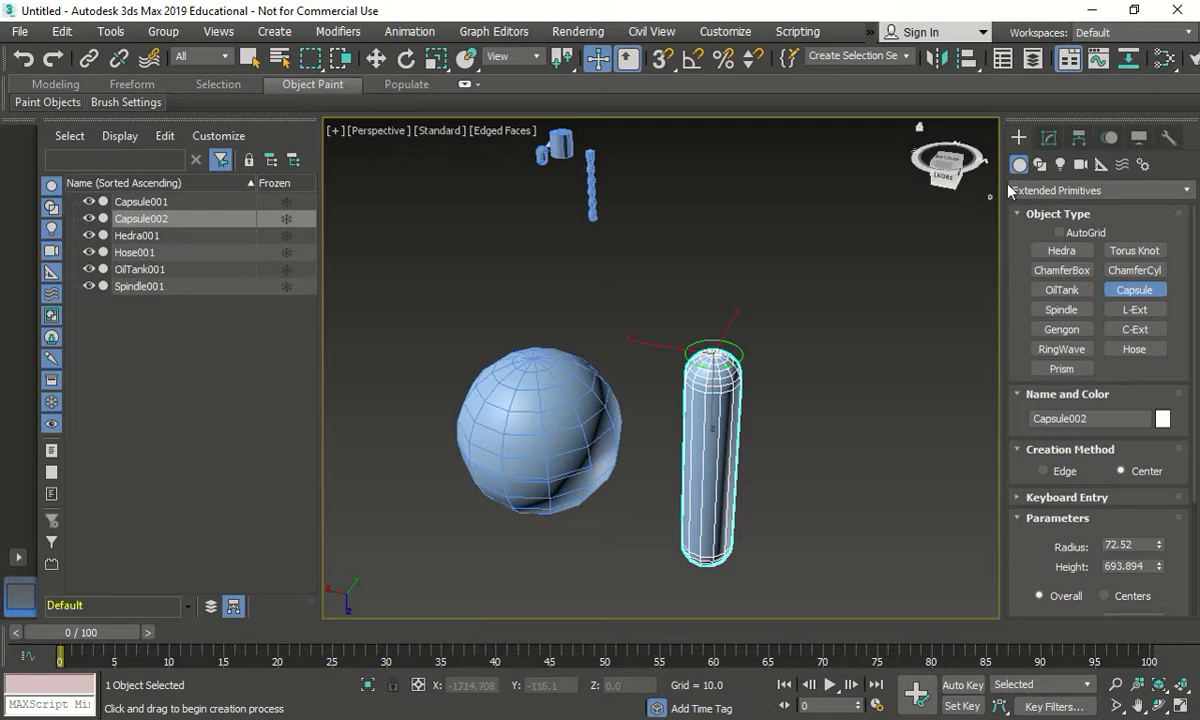
Step: Examine the modifiable parameters of the slender capsule and of the hose
left_click(1048, 137)
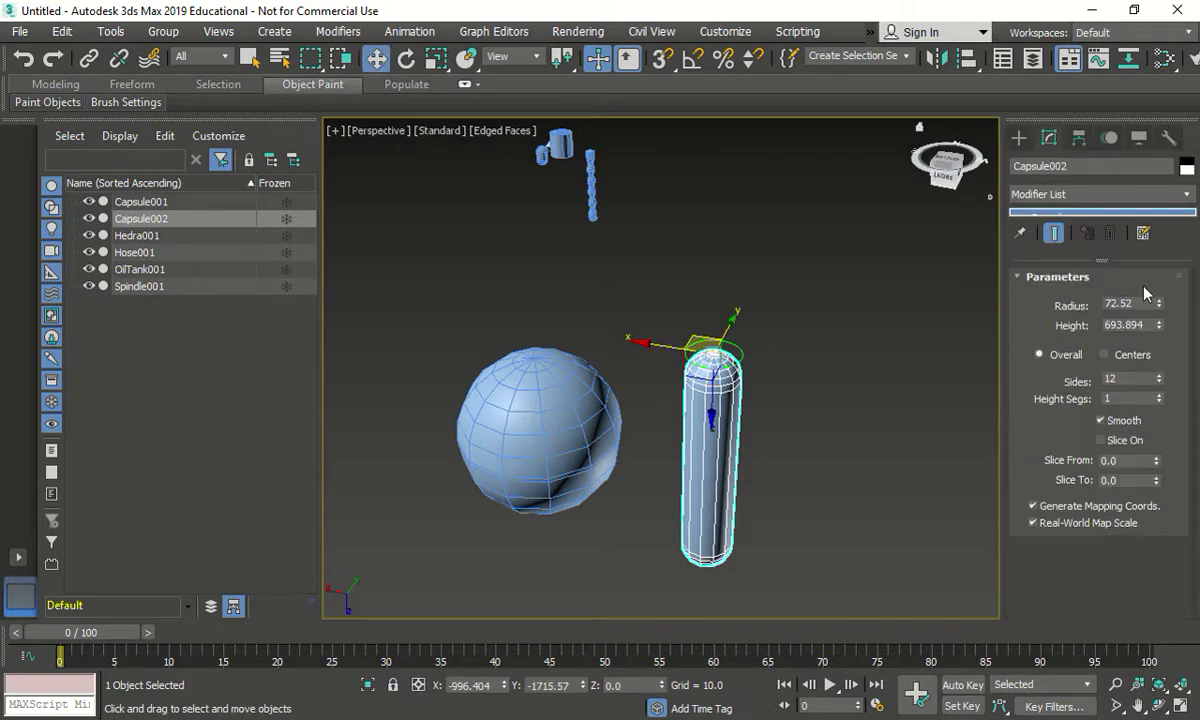
left_click_drag(1140, 301, 1085, 311)
key("Tab")
key("Tab")
left_click(596, 231)
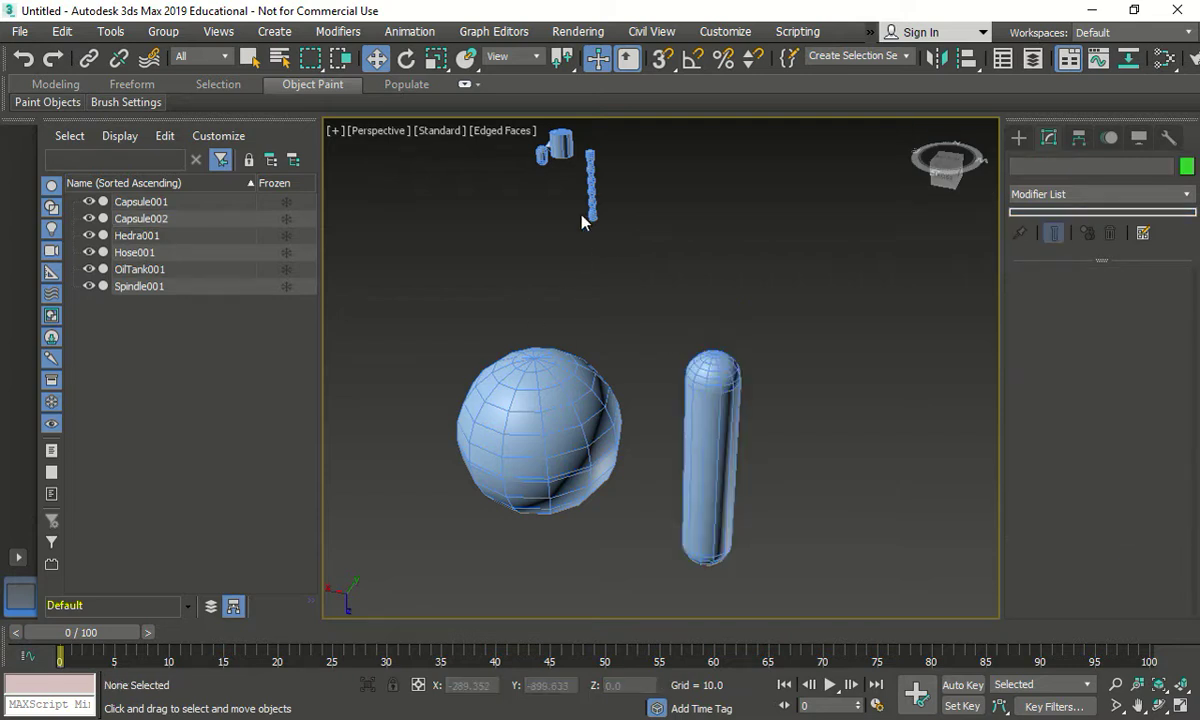
left_click(591, 175)
scroll(1181, 393, "down", 5)
scroll(1178, 393, "up", 2)
scroll(1181, 388, "up", 1)
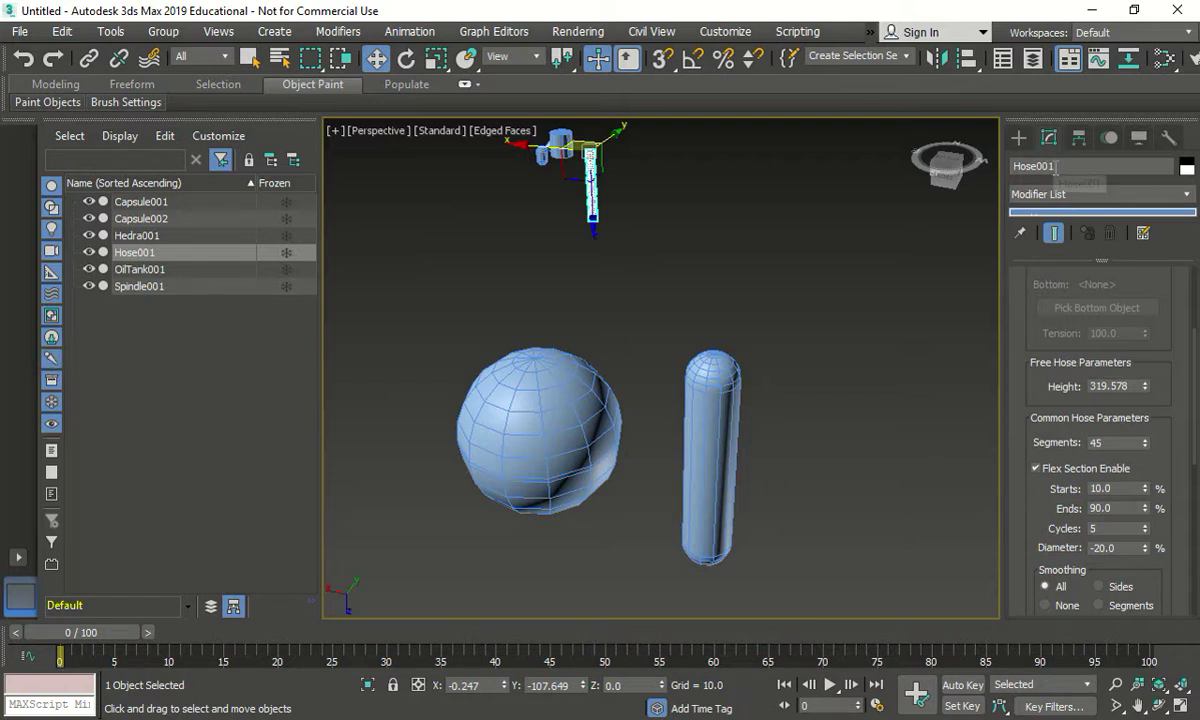
Step: Switch the geometry category to Doors and create a Sliding door about 287 wide, 581 deep and 497 high
left_click(1019, 137)
left_click(1077, 192)
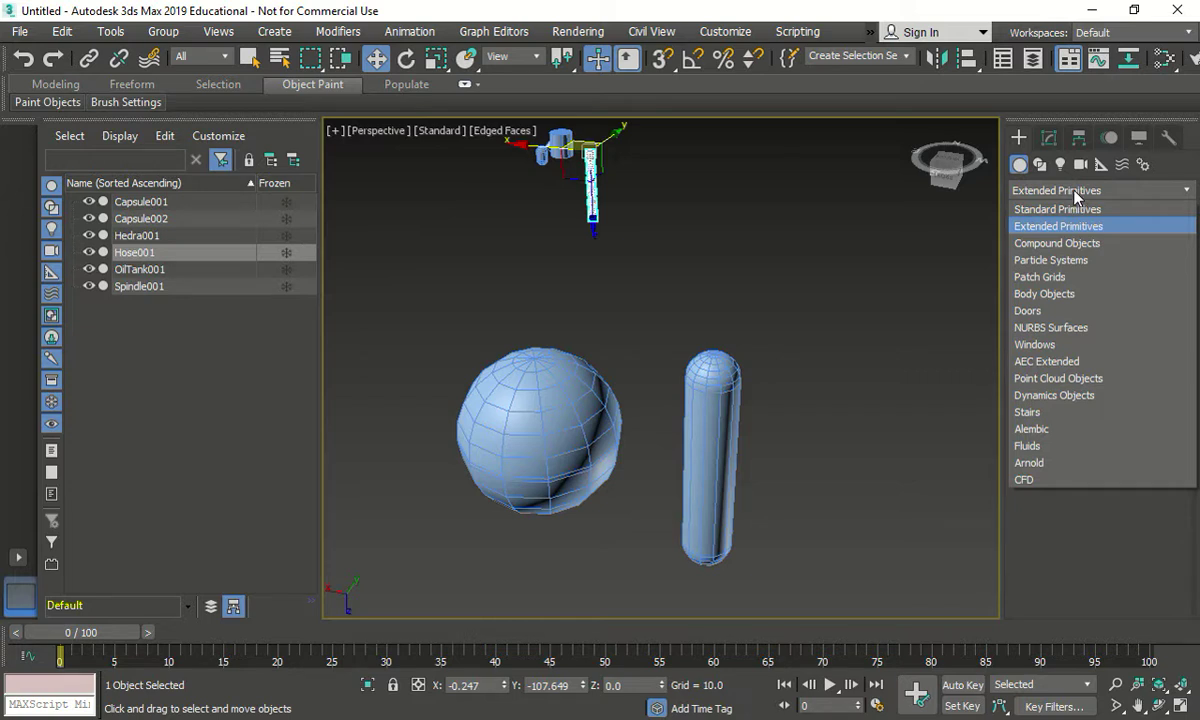
left_click(1062, 311)
left_click(1128, 251)
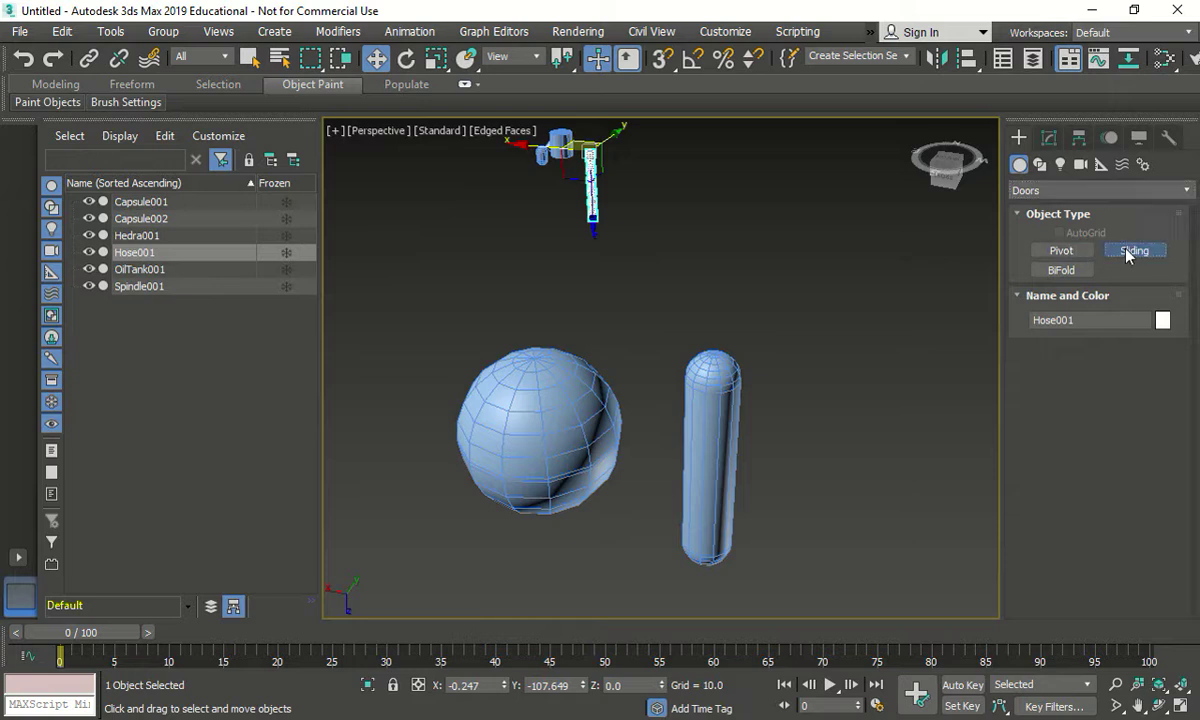
left_click_drag(822, 263, 910, 290)
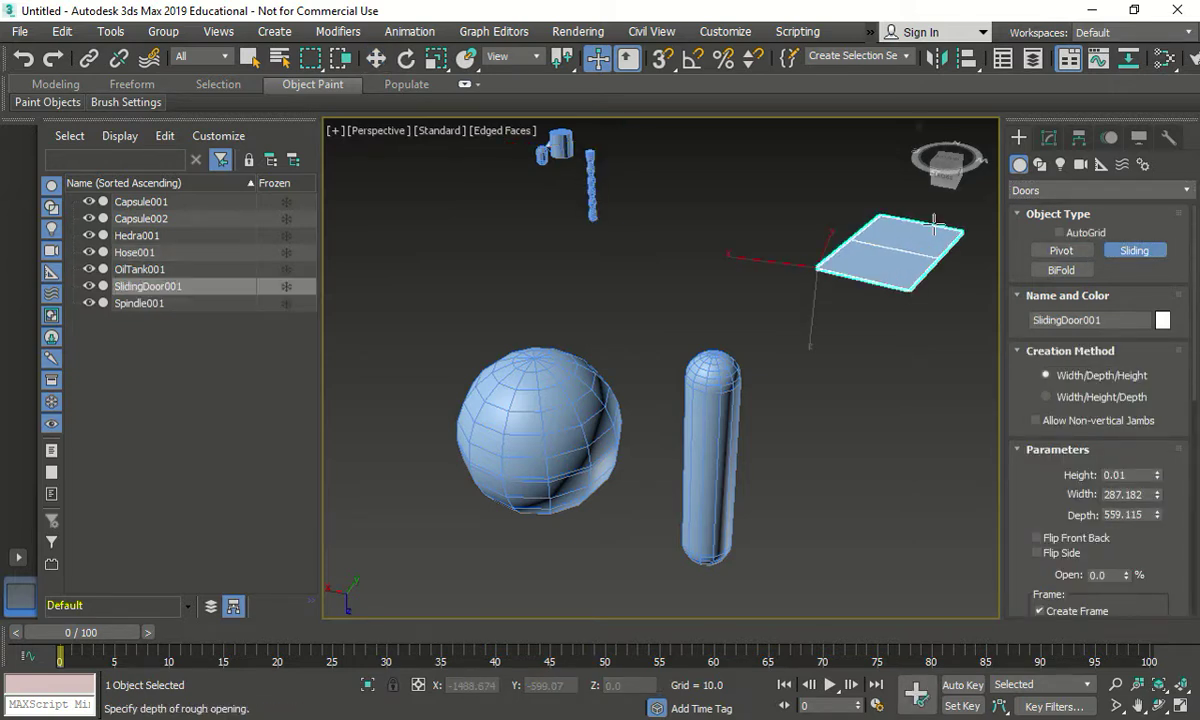
left_click(936, 227)
middle_click_drag(830, 169, 785, 281)
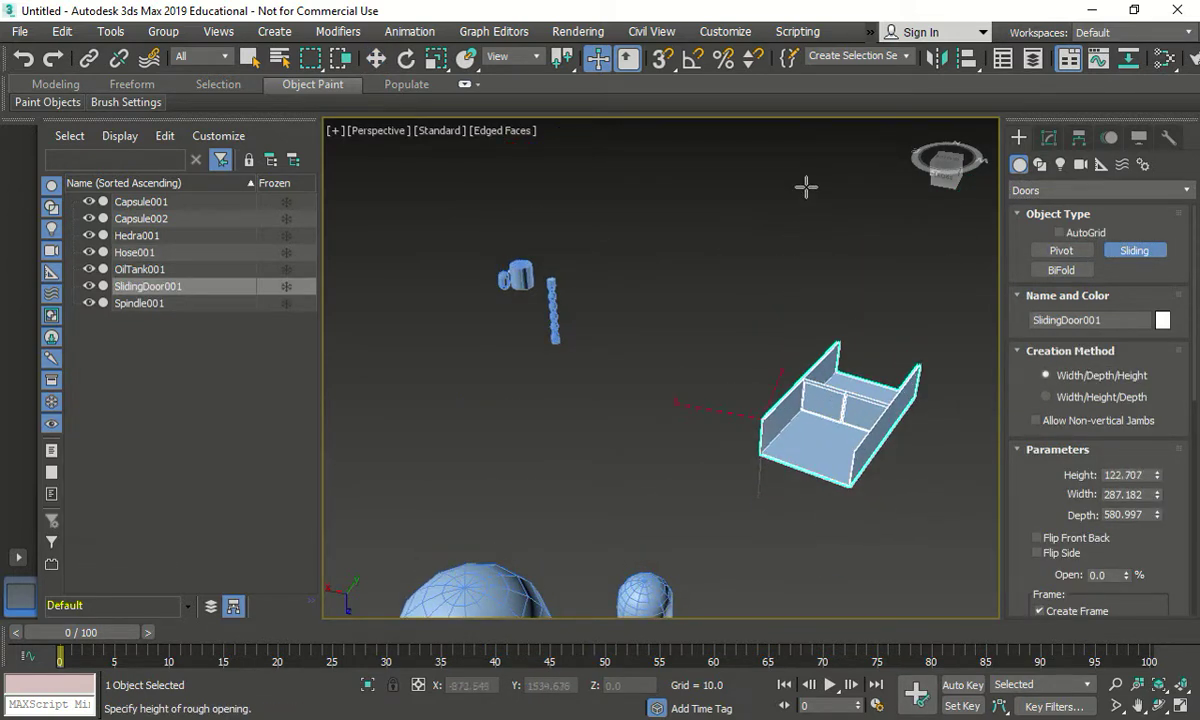
left_click(782, 367)
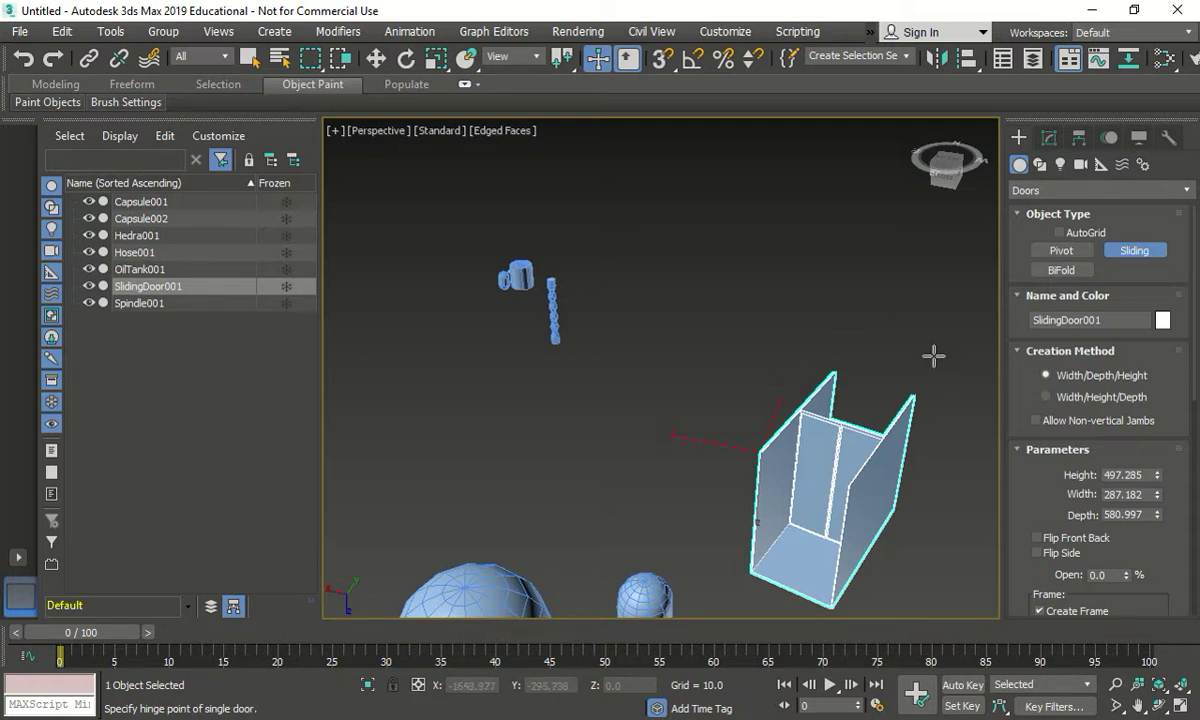
Step: Switch the geometry category to Windows and create a Fixed window about 543 wide, 1255 deep and 601 high
left_click(1037, 192)
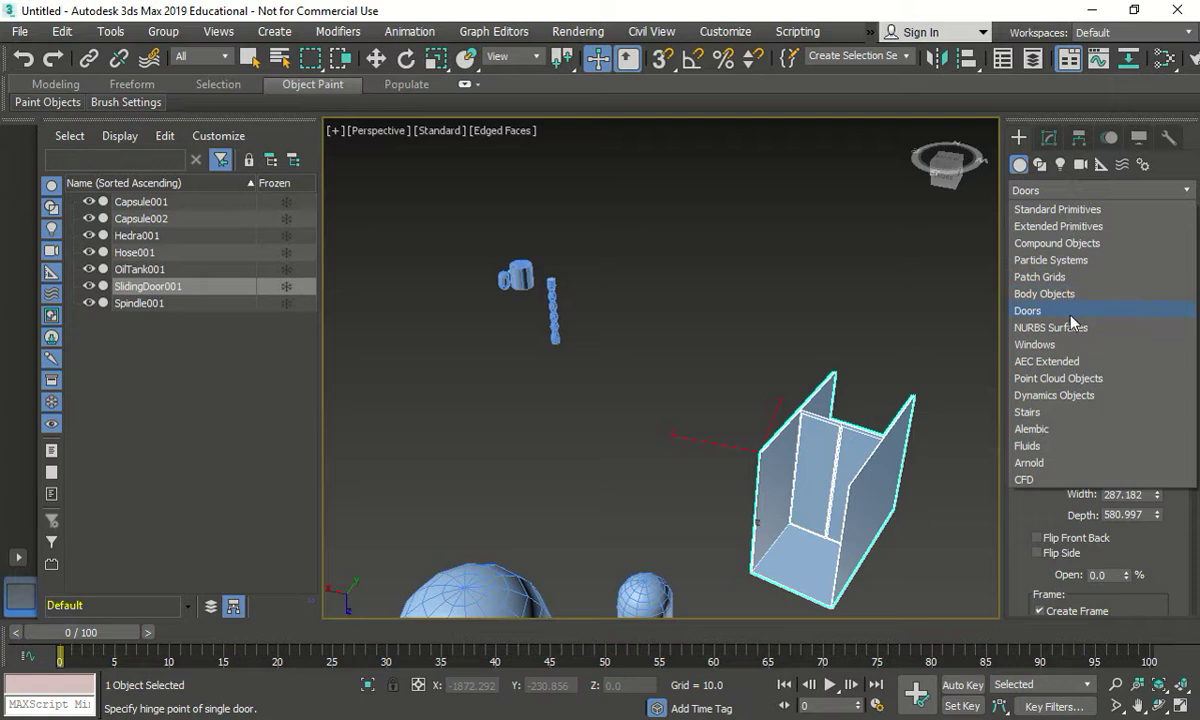
left_click(1040, 344)
left_click(1061, 270)
left_click_drag(780, 335, 917, 332)
left_click(908, 216)
middle_click_drag(904, 149, 784, 330)
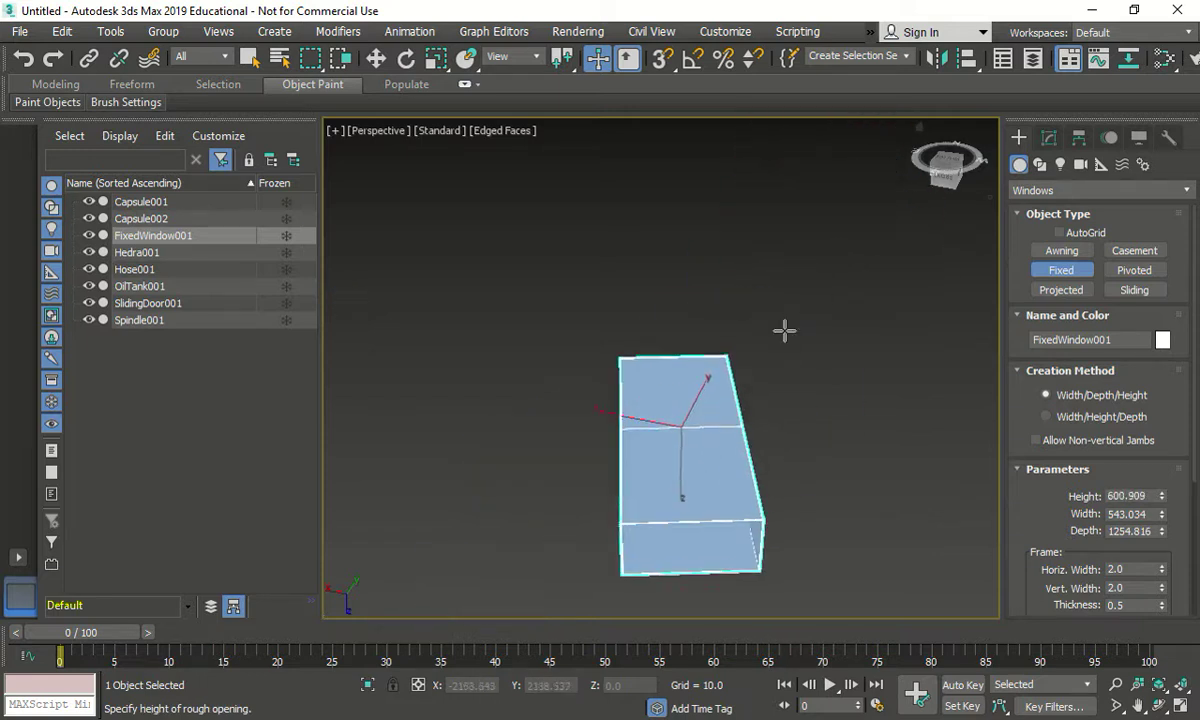
left_click(867, 129)
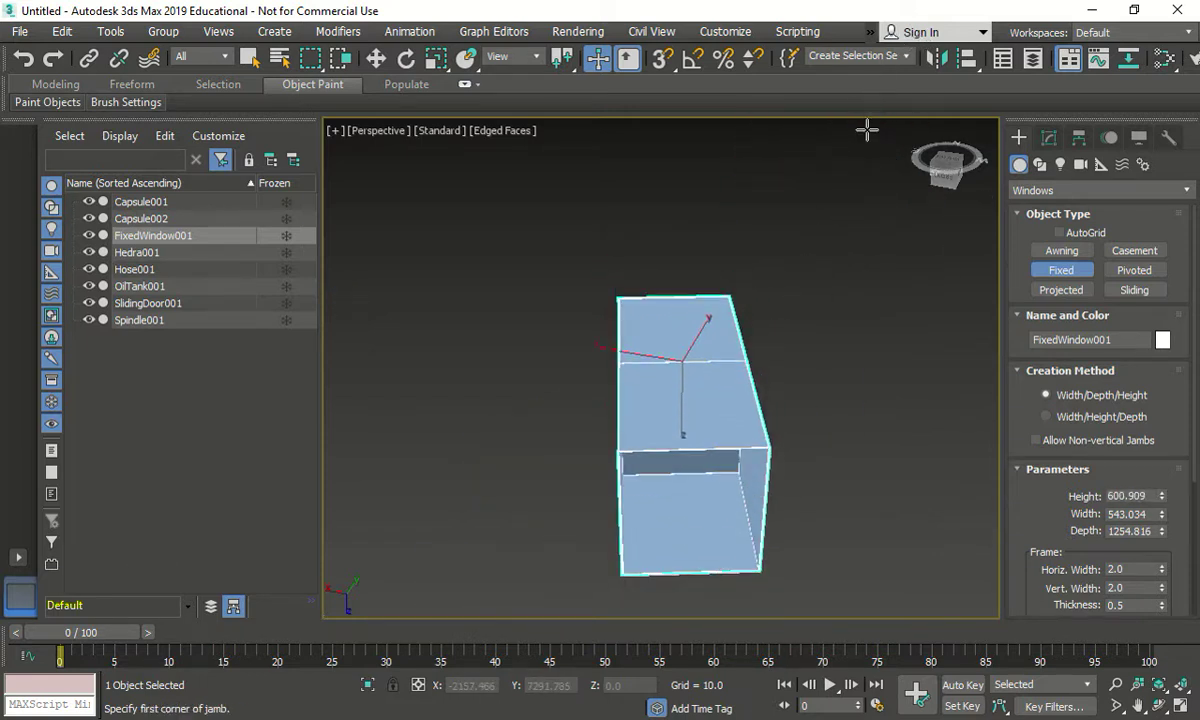
left_click(868, 158)
left_click(1046, 397)
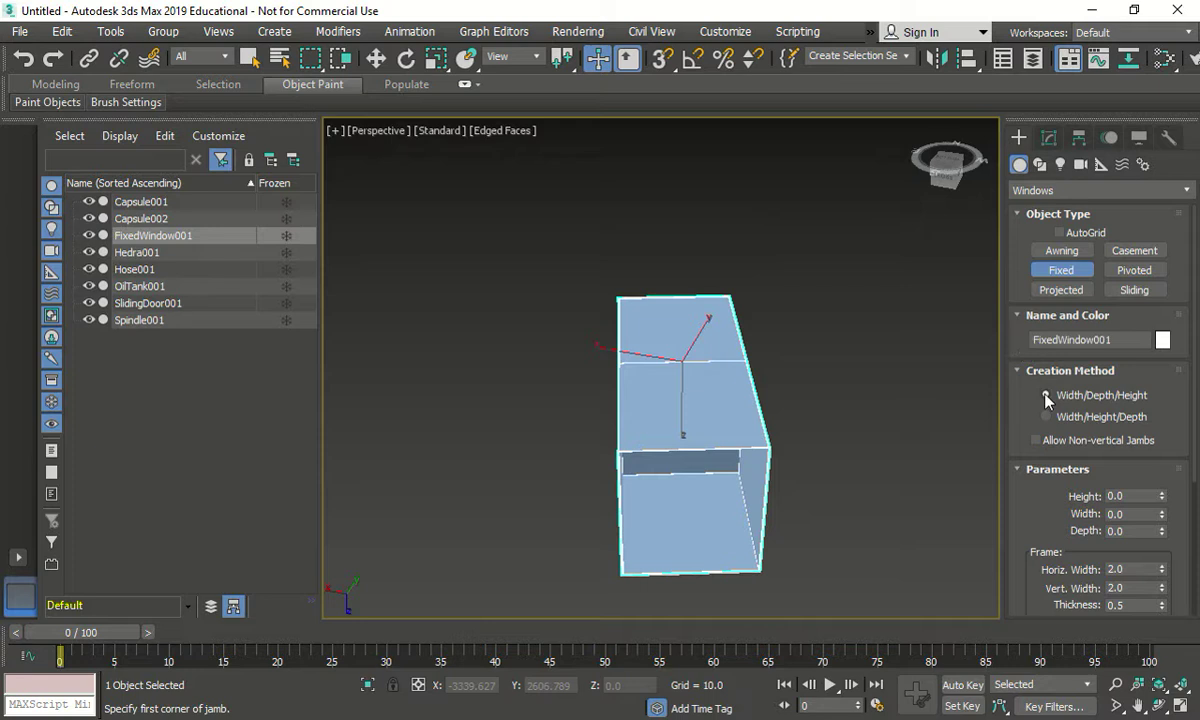
middle_click_drag(770, 487, 884, 427, "alt")
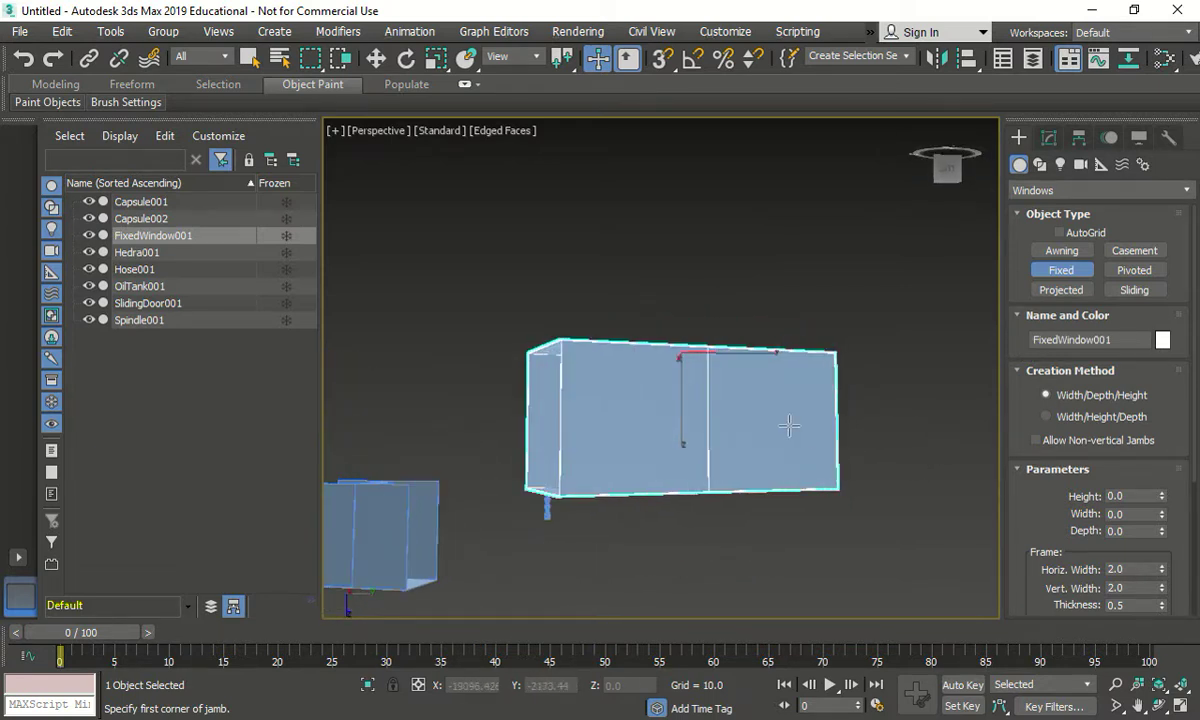
right_click(790, 424)
Step: Set the fixed window's height to 5, width to 4 and depth to 4
left_click(1048, 140)
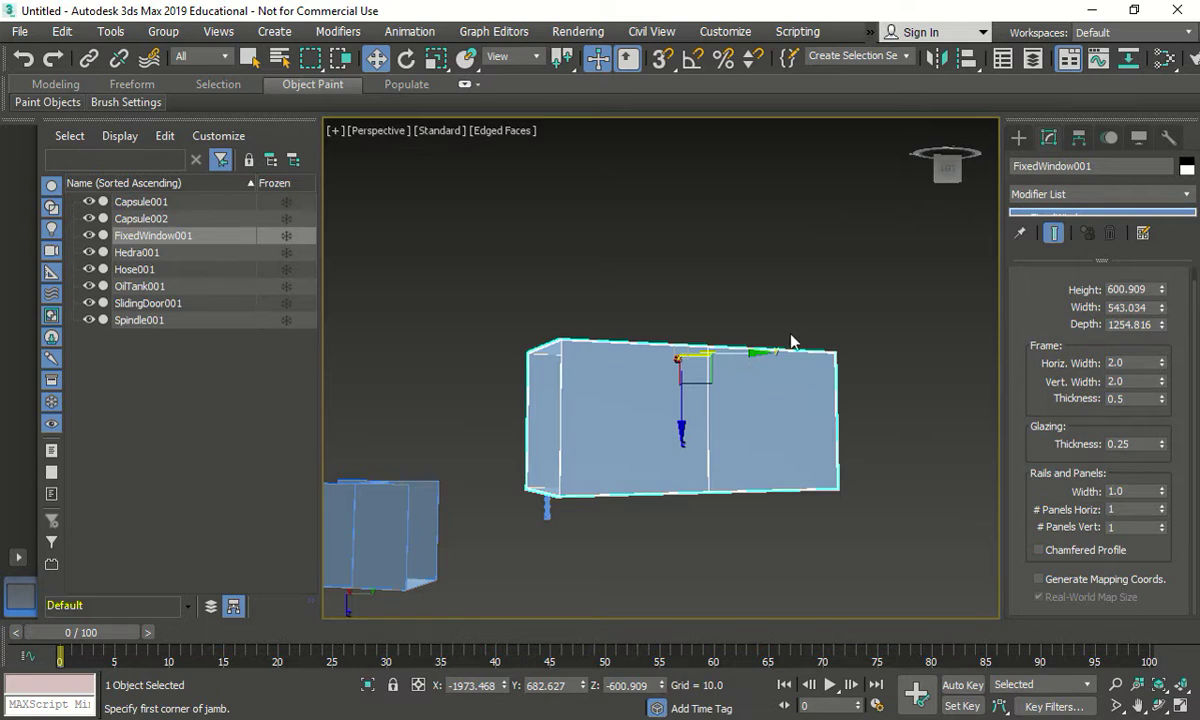
double_click(1140, 289)
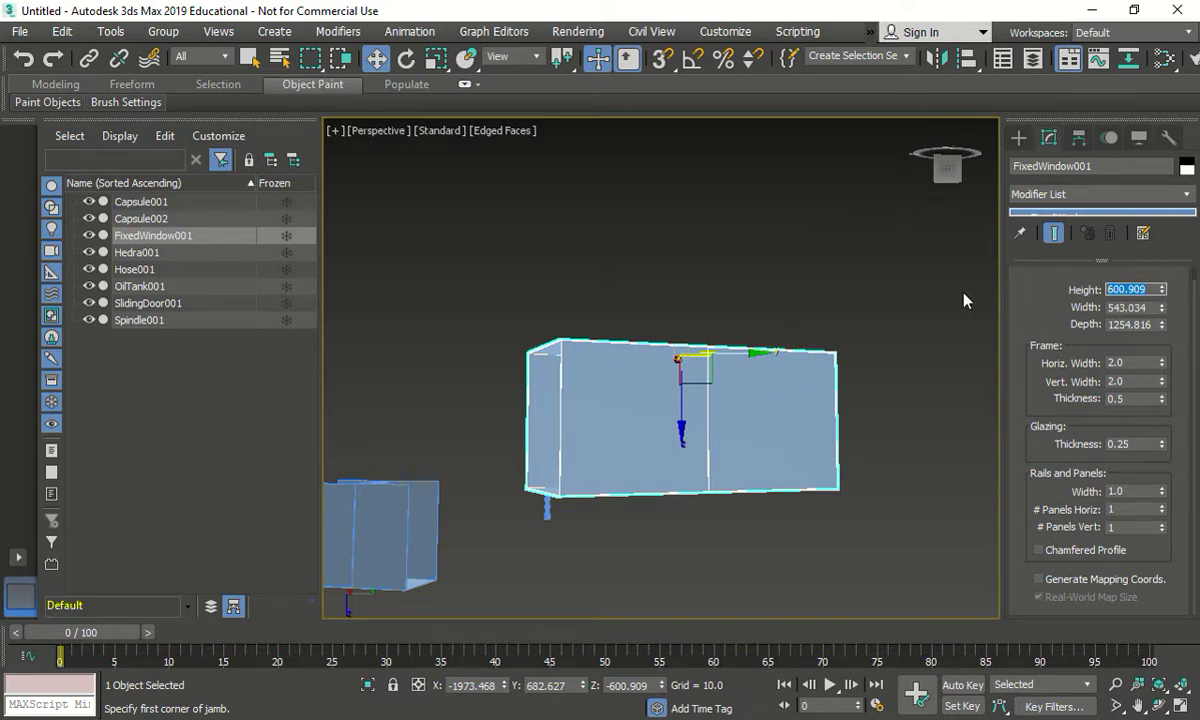
type("5")
key("Tab")
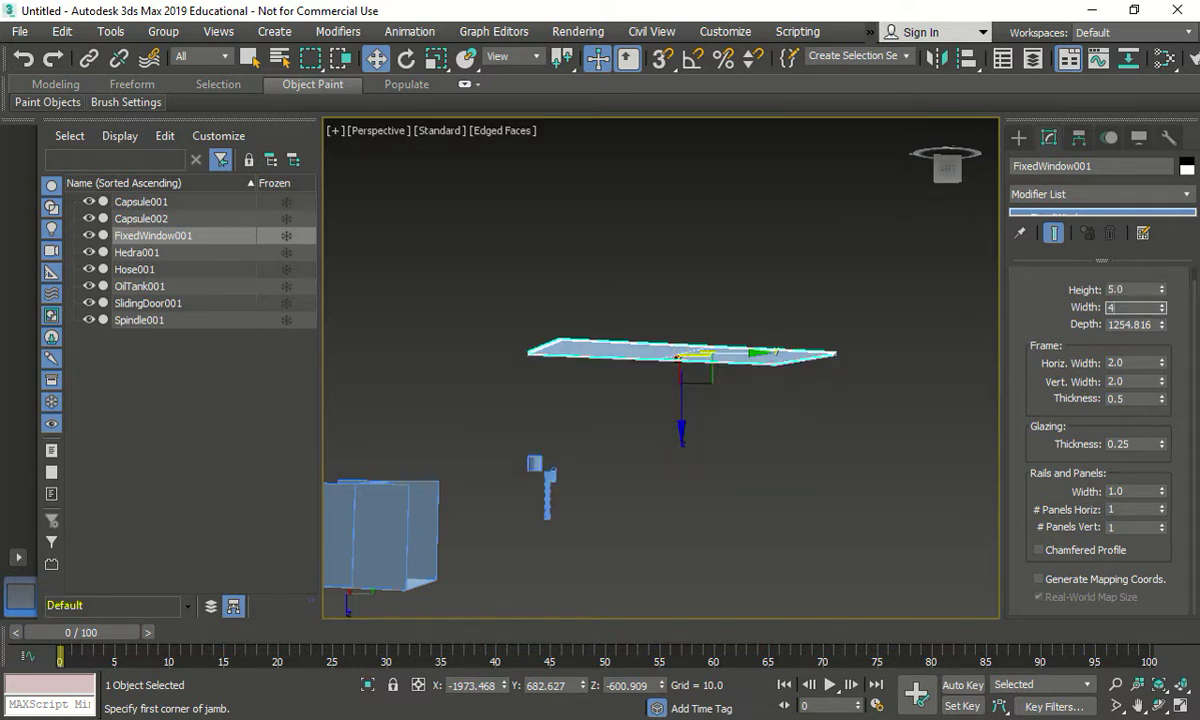
key("Tab")
type("4")
key("Return")
left_click(820, 401)
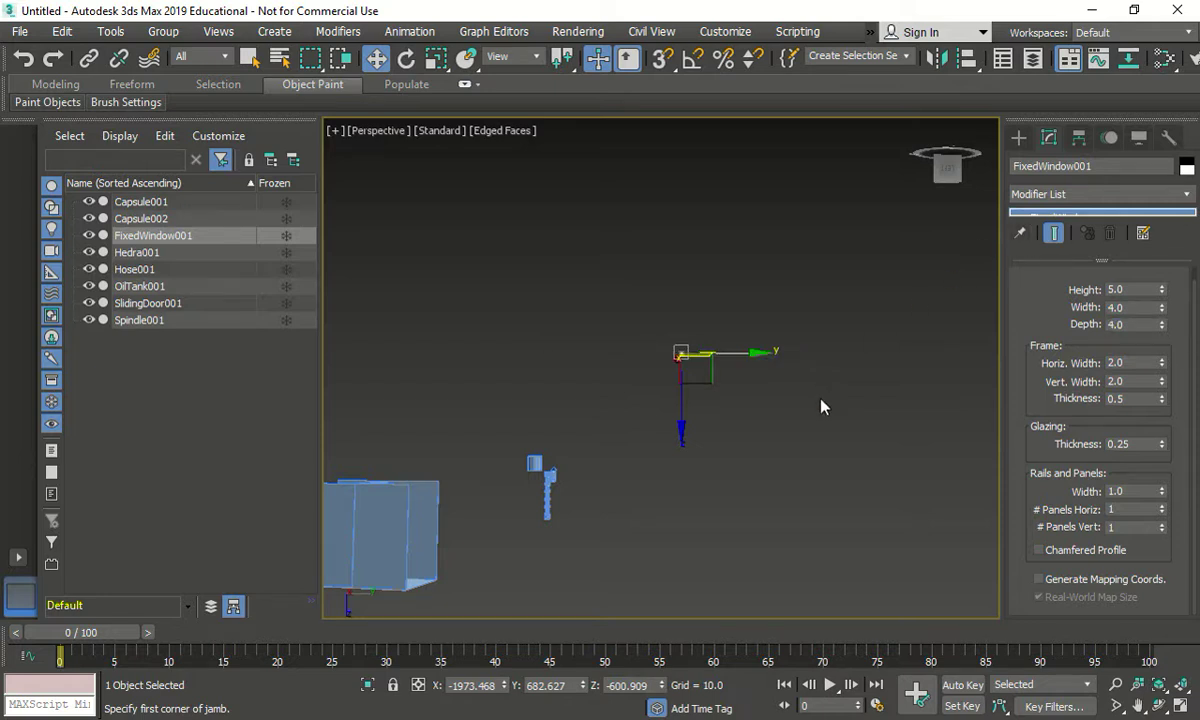
Step: Delete every object in the scene except the fixed window
middle_click_drag(668, 334, 753, 476)
scroll(768, 475, "down", 3)
scroll(772, 490, "down", 5)
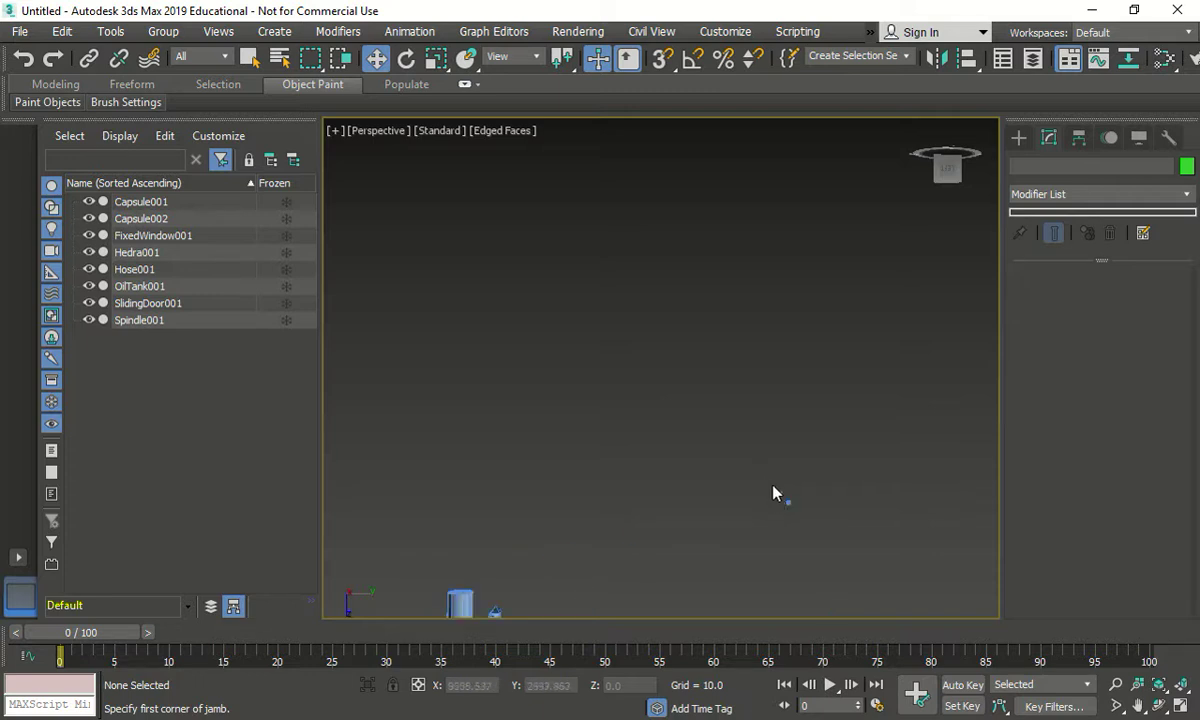
left_click_drag(788, 525, 680, 450)
key("Delete")
Step: Frame the fixed window in the maximized Perspective view, select it and examine its dimension parameters
left_click(1180, 706)
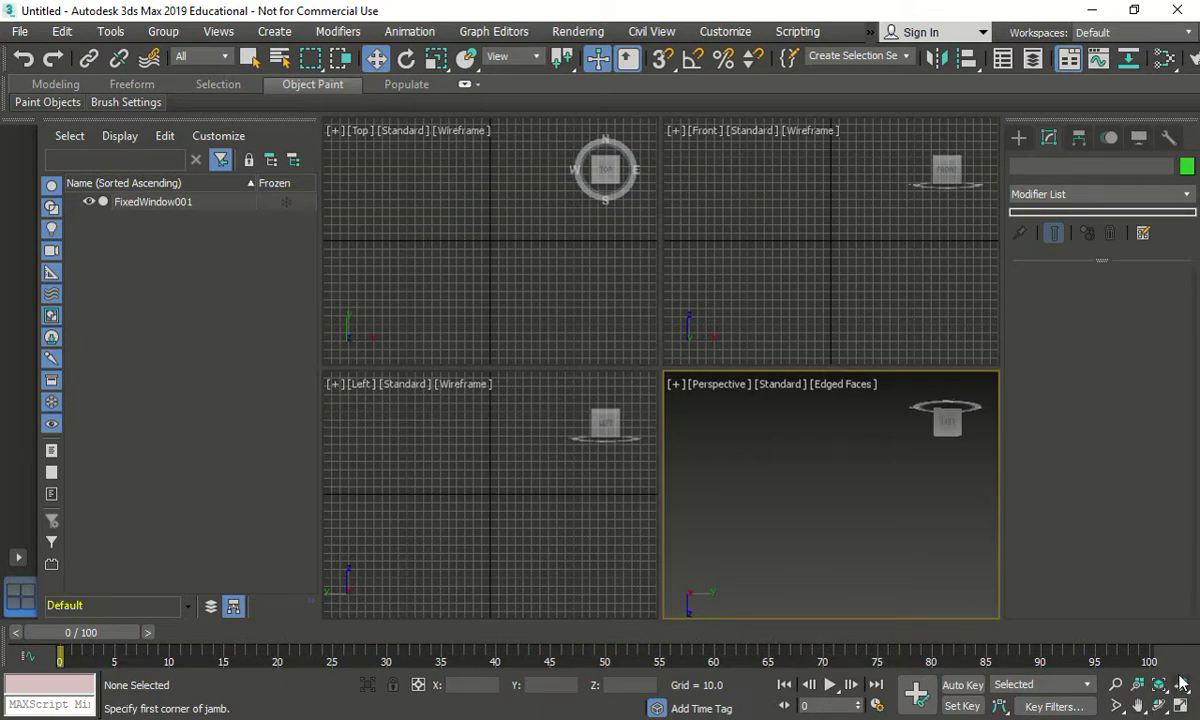
left_click(1180, 684)
left_click(1180, 706)
middle_click_drag(667, 458, 668, 424, "alt")
left_click(683, 410)
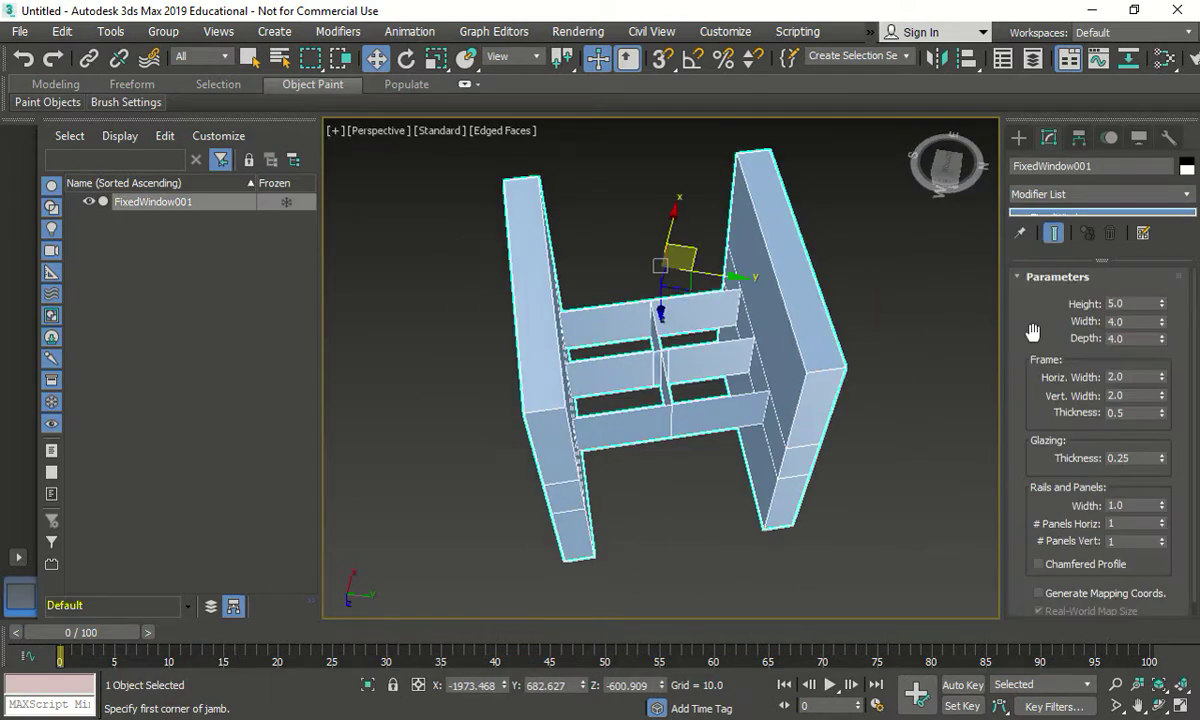
left_click(1136, 338)
left_click(1144, 302)
Step: Delete the fixed window and return to the geometry creation options
left_click_drag(925, 355, 611, 509)
key("Delete")
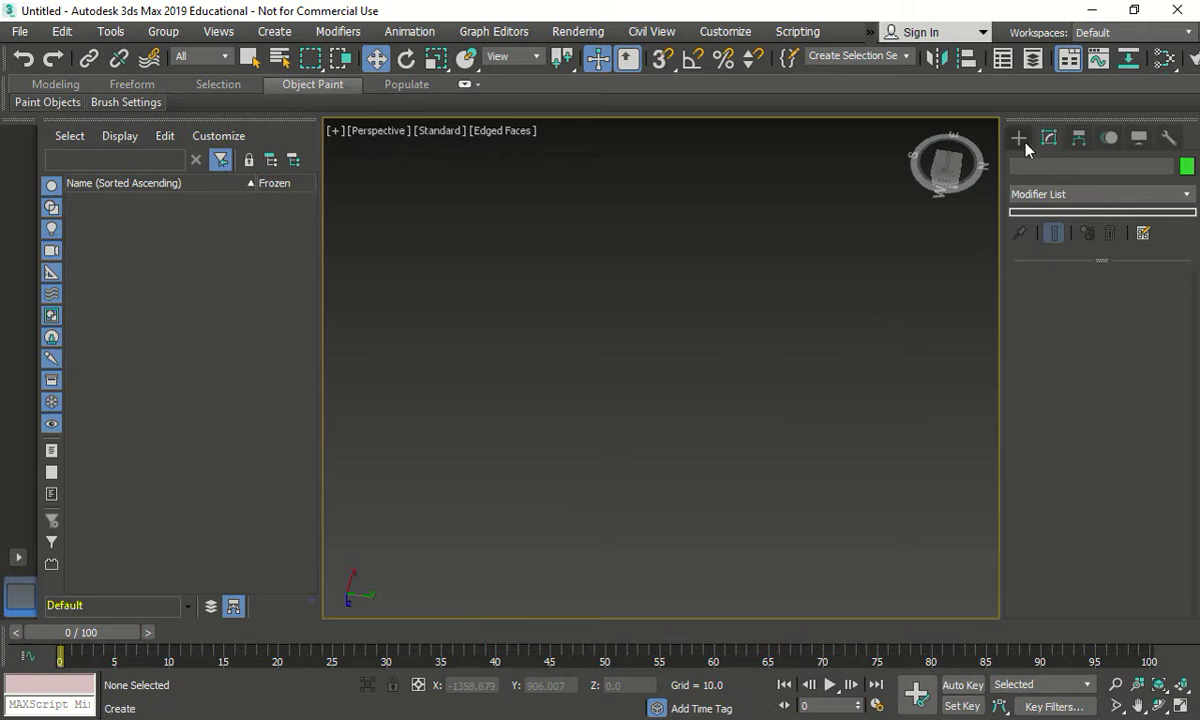
left_click(1020, 139)
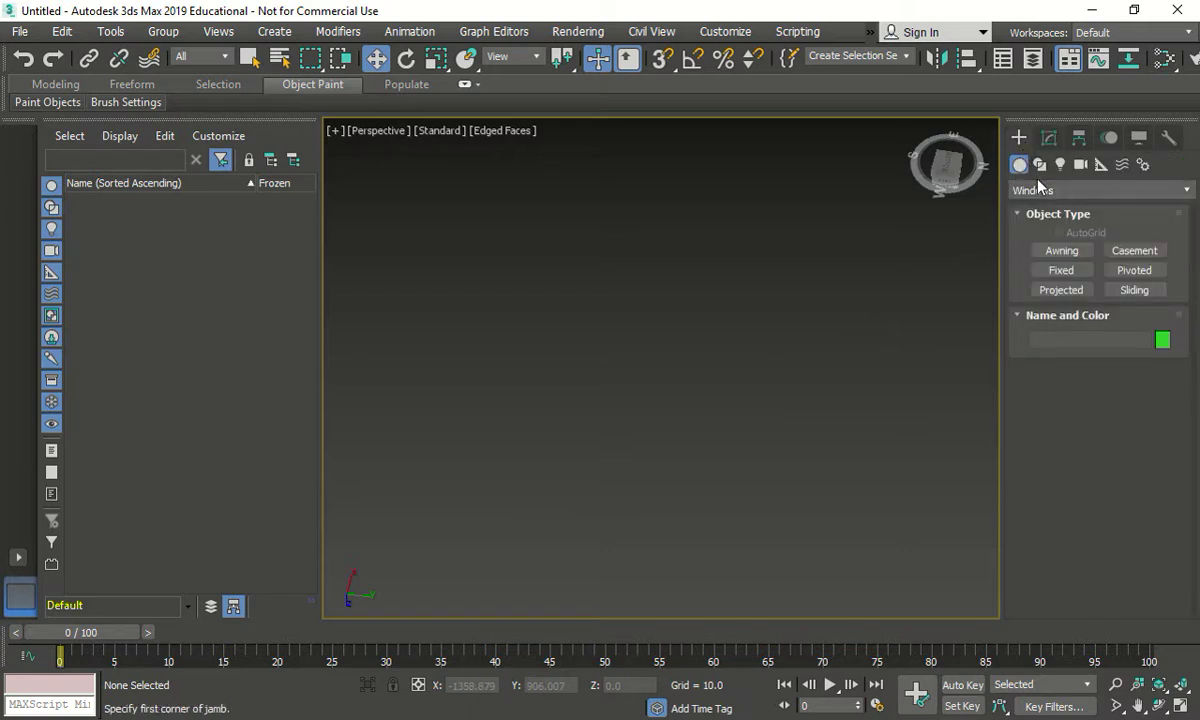
Step: Review the object types offered in the AEC Extended, Windows and Doors geometry categories
left_click(1040, 189)
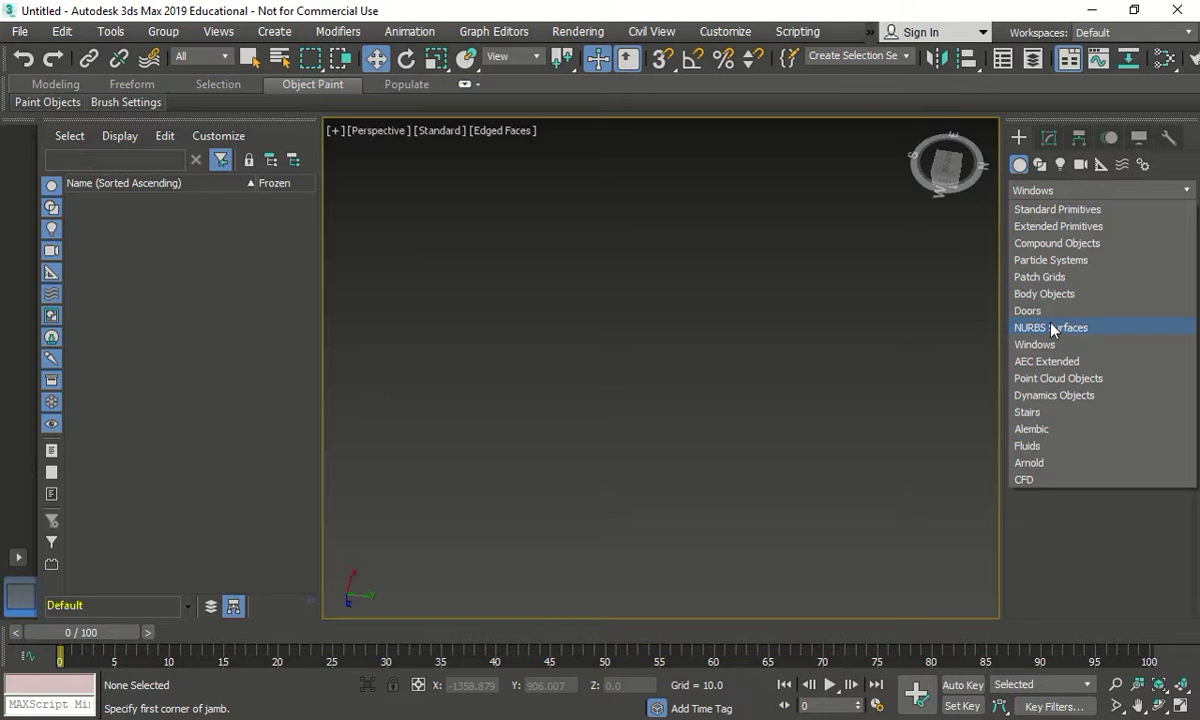
left_click(1045, 362)
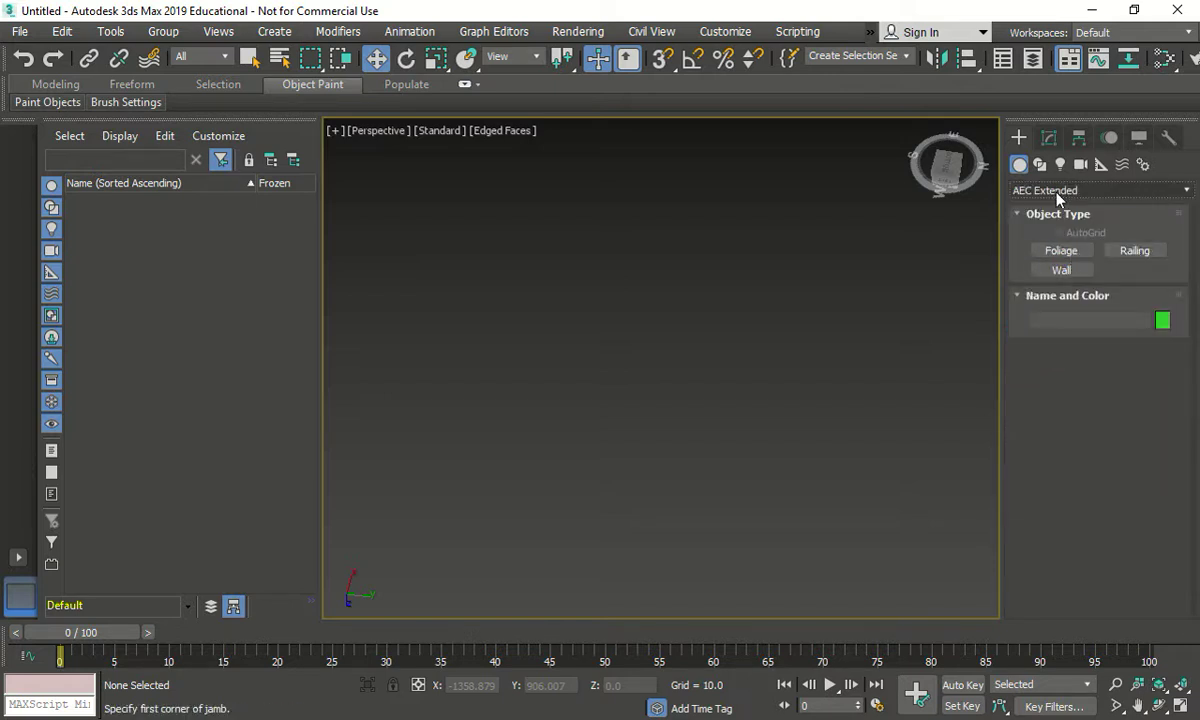
left_click(1024, 192)
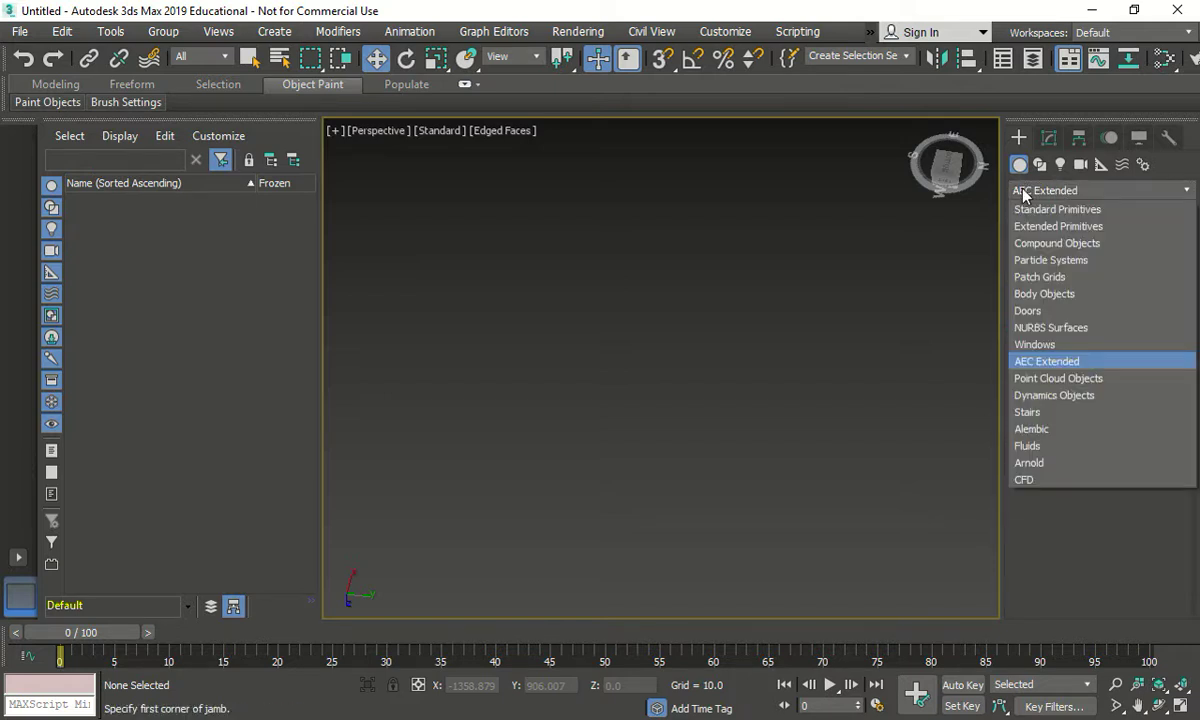
left_click(1049, 345)
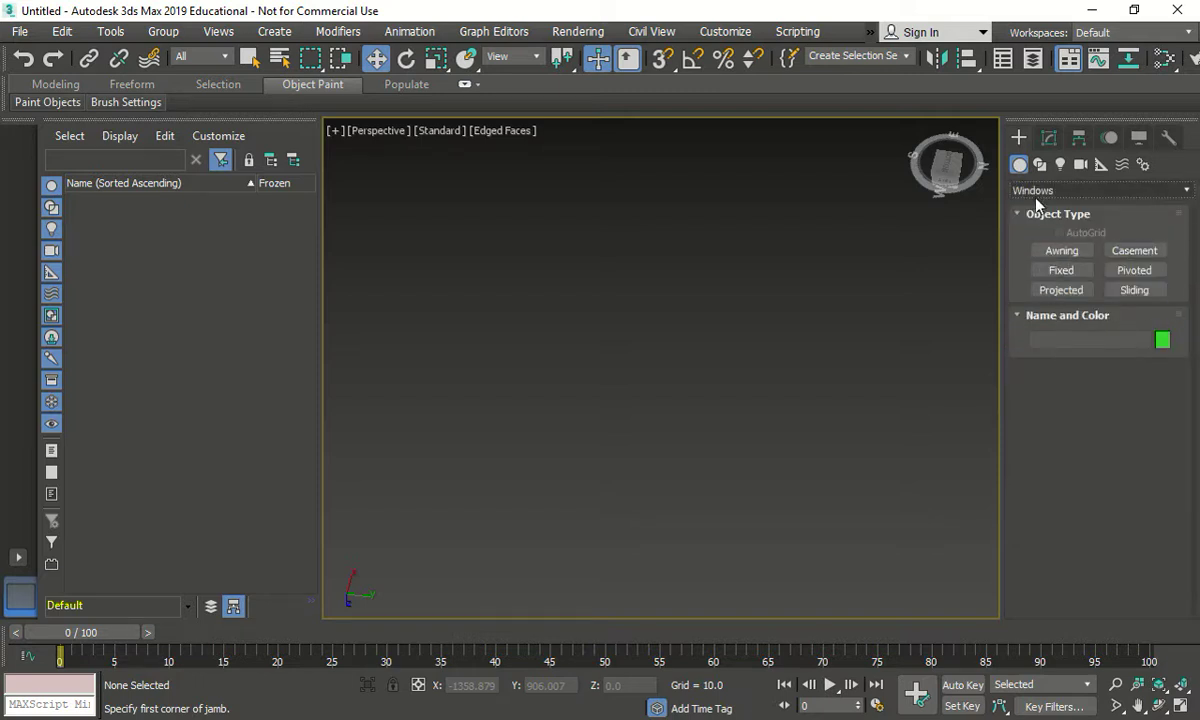
left_click(1042, 190)
left_click(1049, 311)
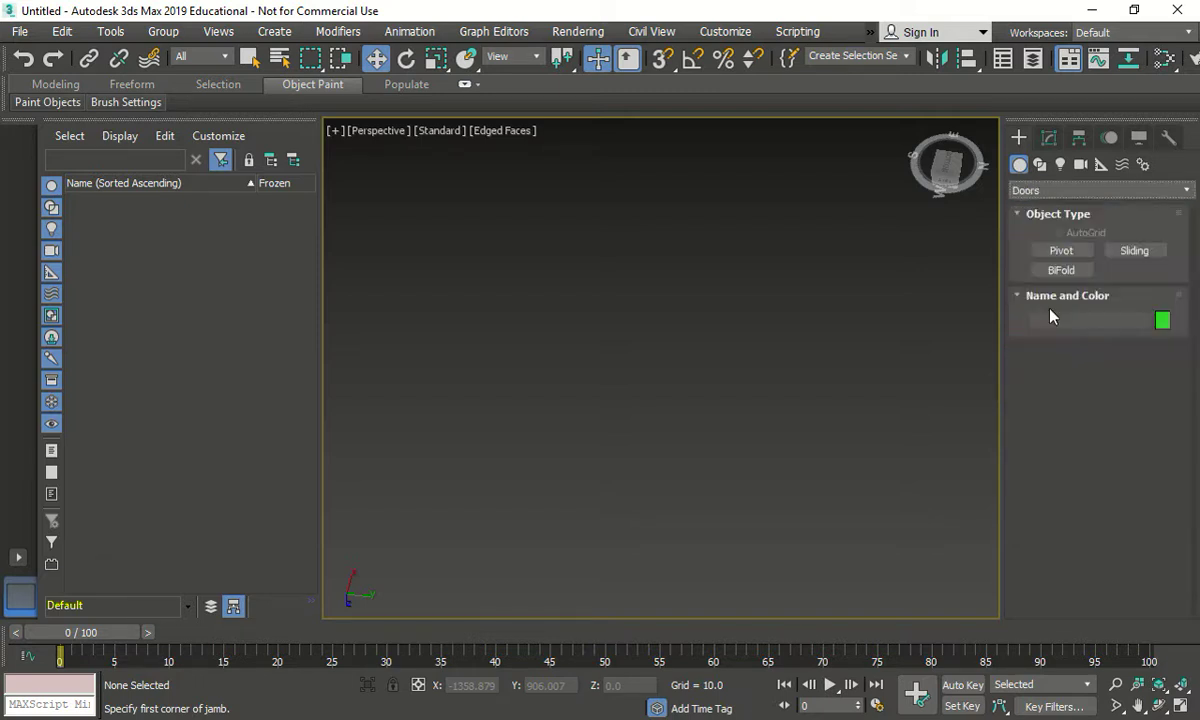
Step: Switch the geometry category to Stairs and create one U-Type stair with Length 1 about 139
left_click(1050, 190)
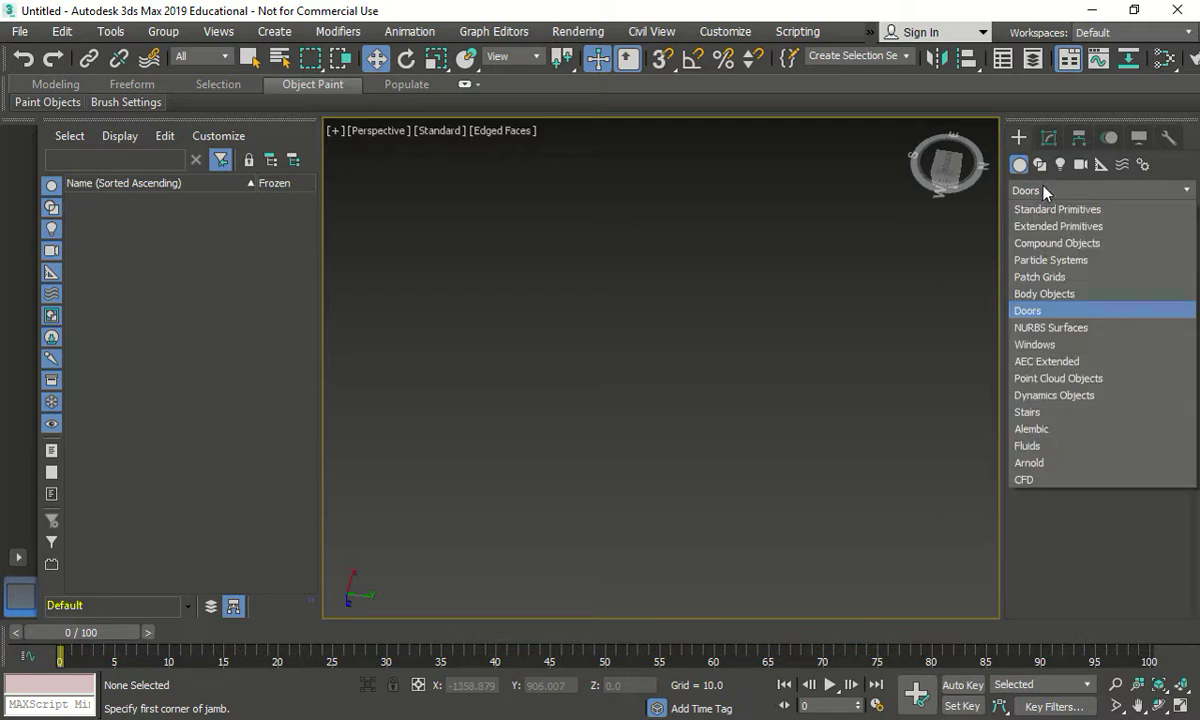
left_click(1037, 414)
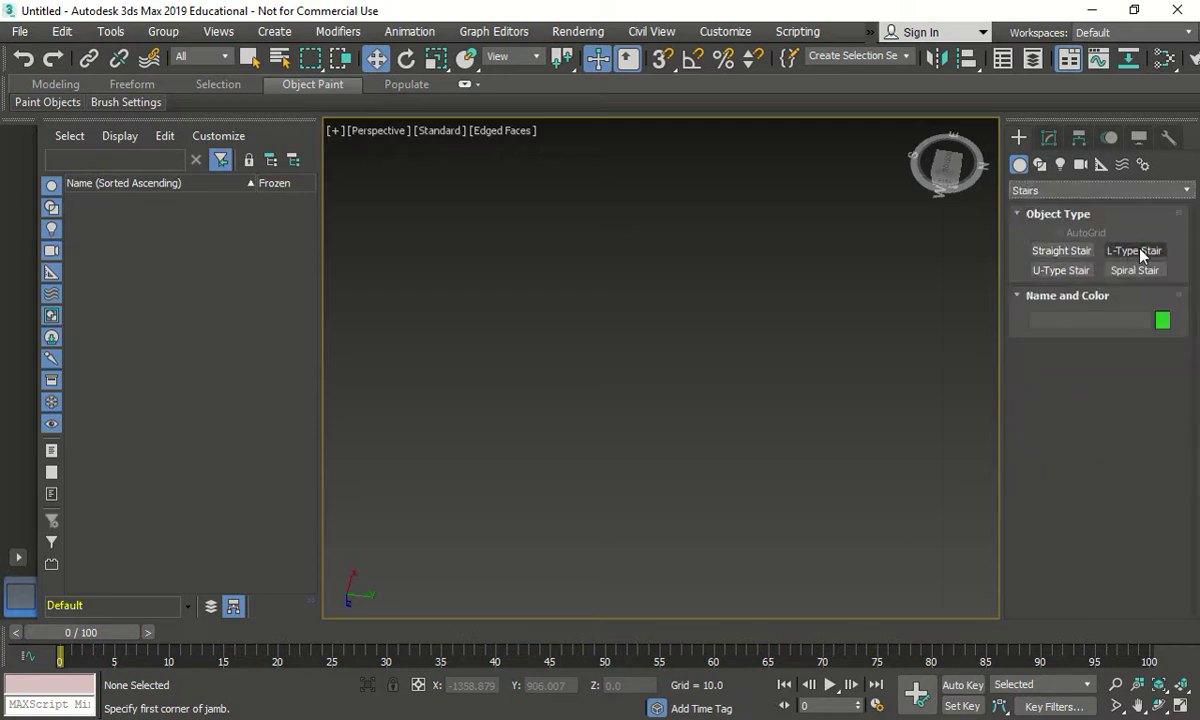
left_click(1060, 270)
left_click_drag(604, 438, 790, 330)
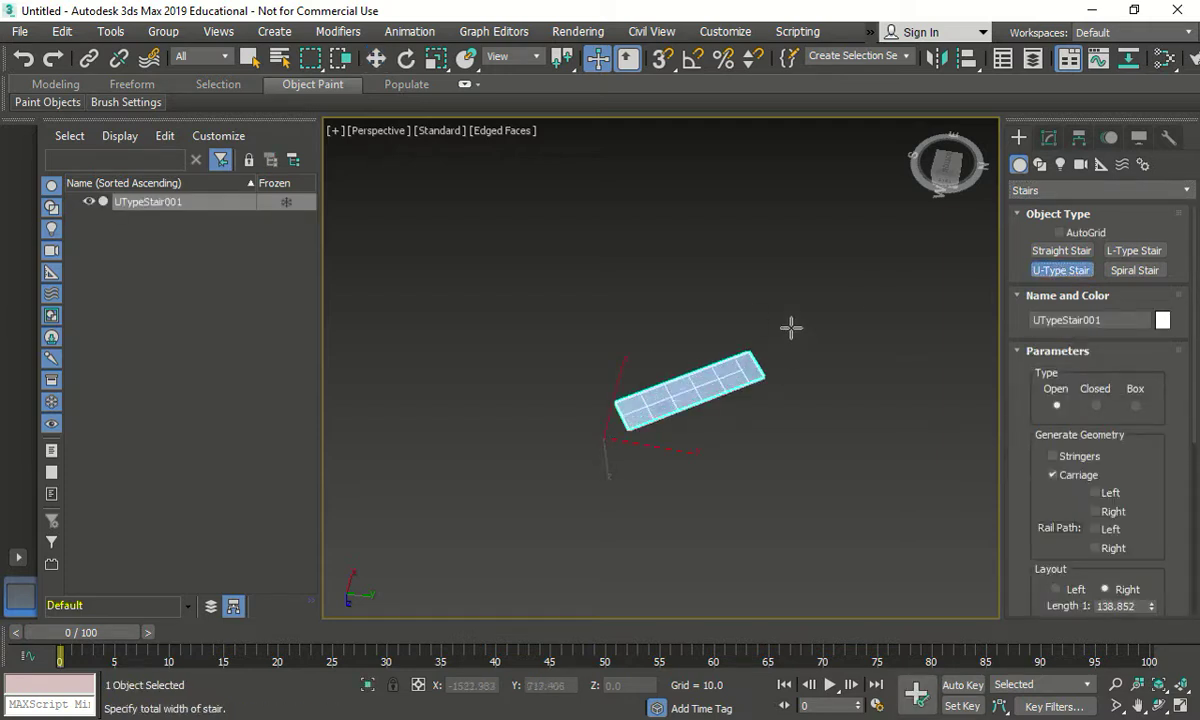
left_click(715, 258)
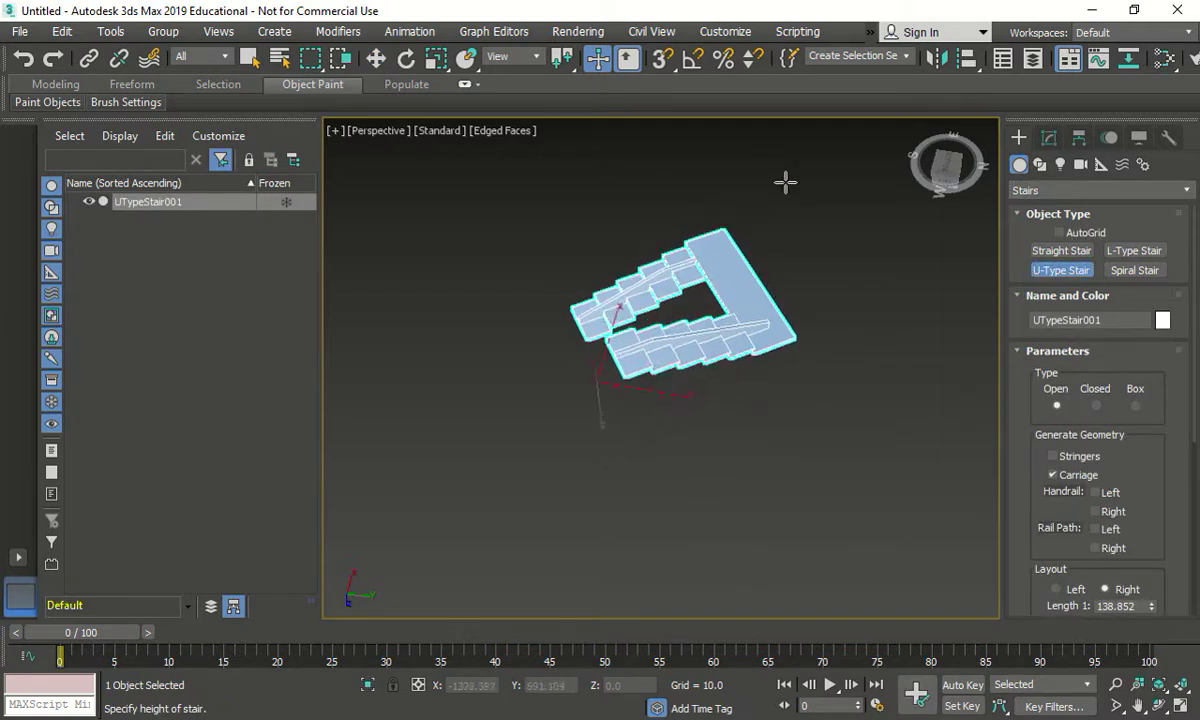
left_click(815, 128)
left_click_drag(815, 142, 803, 296)
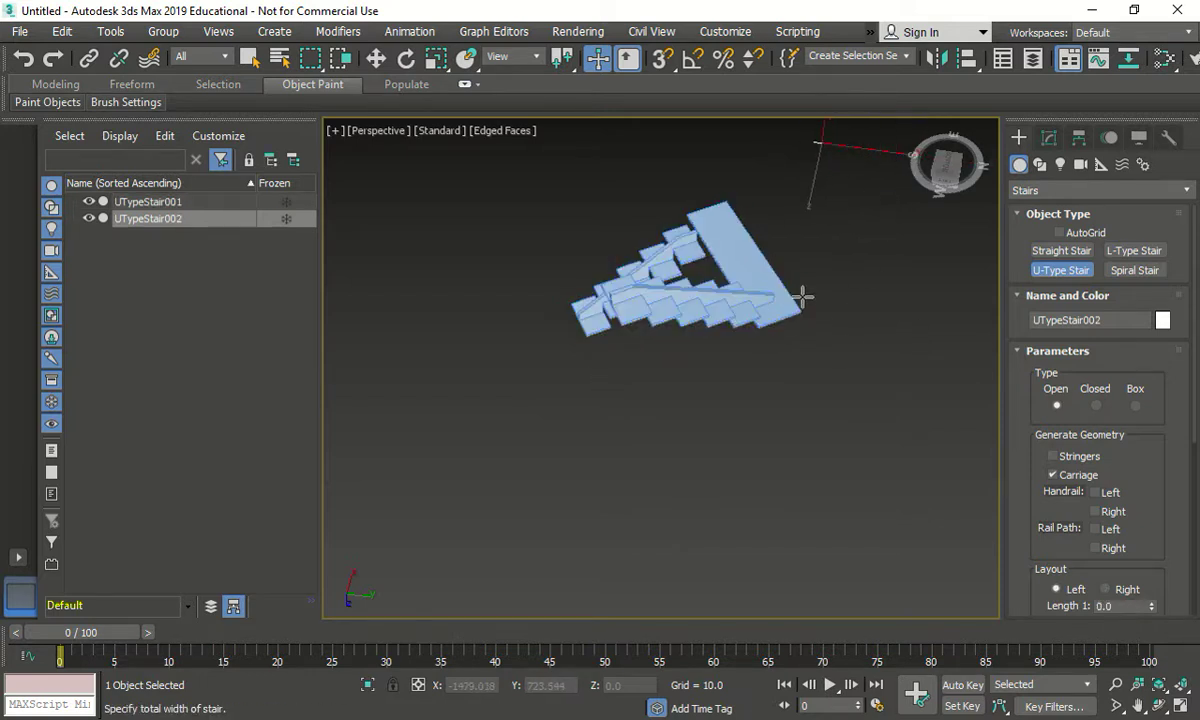
right_click(873, 222)
middle_click_drag(593, 320, 897, 302)
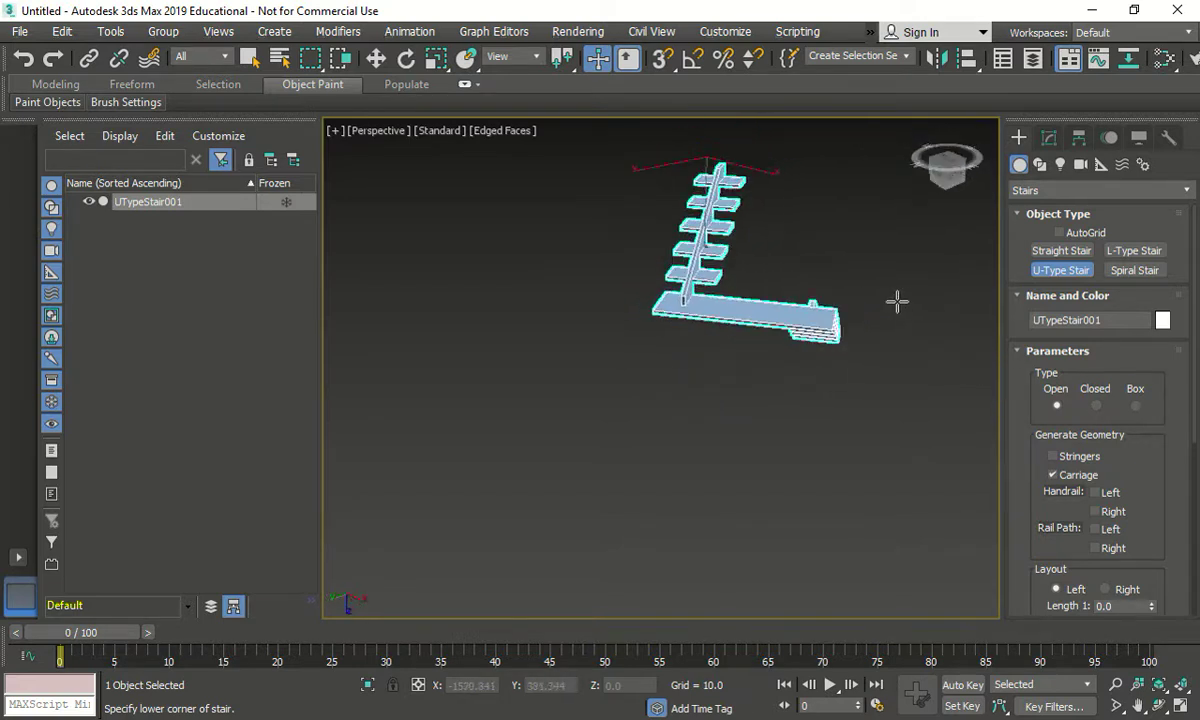
right_click(987, 148)
Step: Review the object types offered in the Compound Objects, Doors and Stairs geometry categories
left_click(1045, 190)
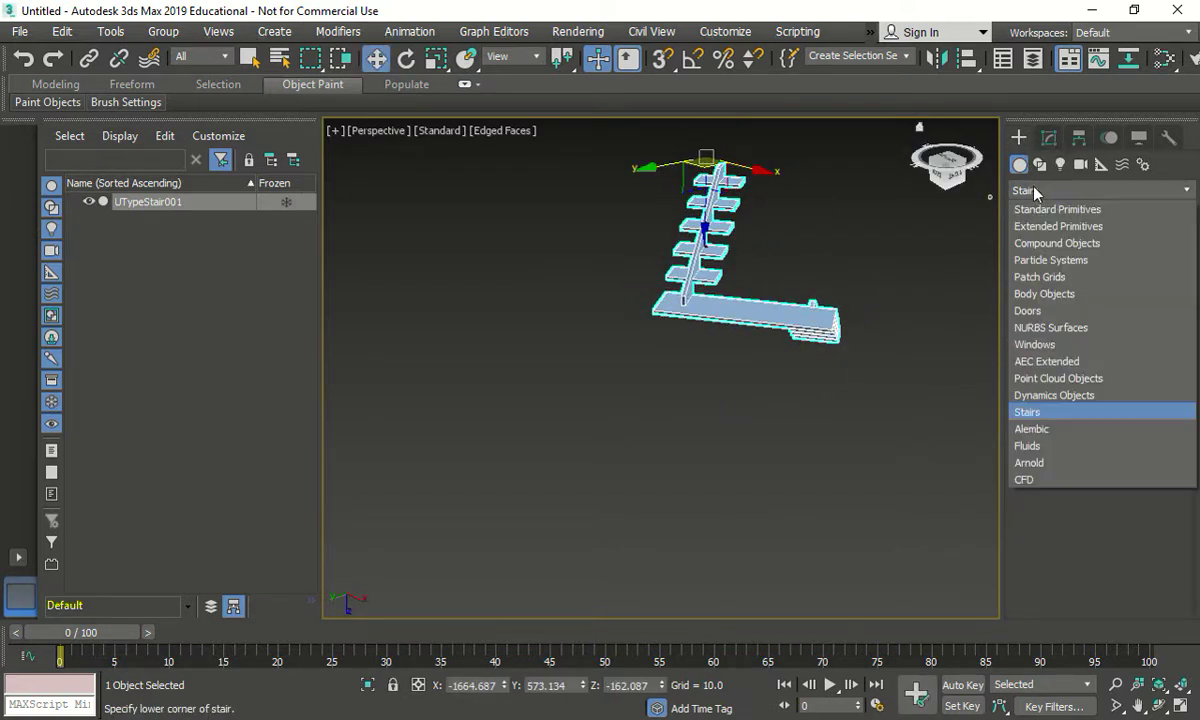
left_click(1088, 243)
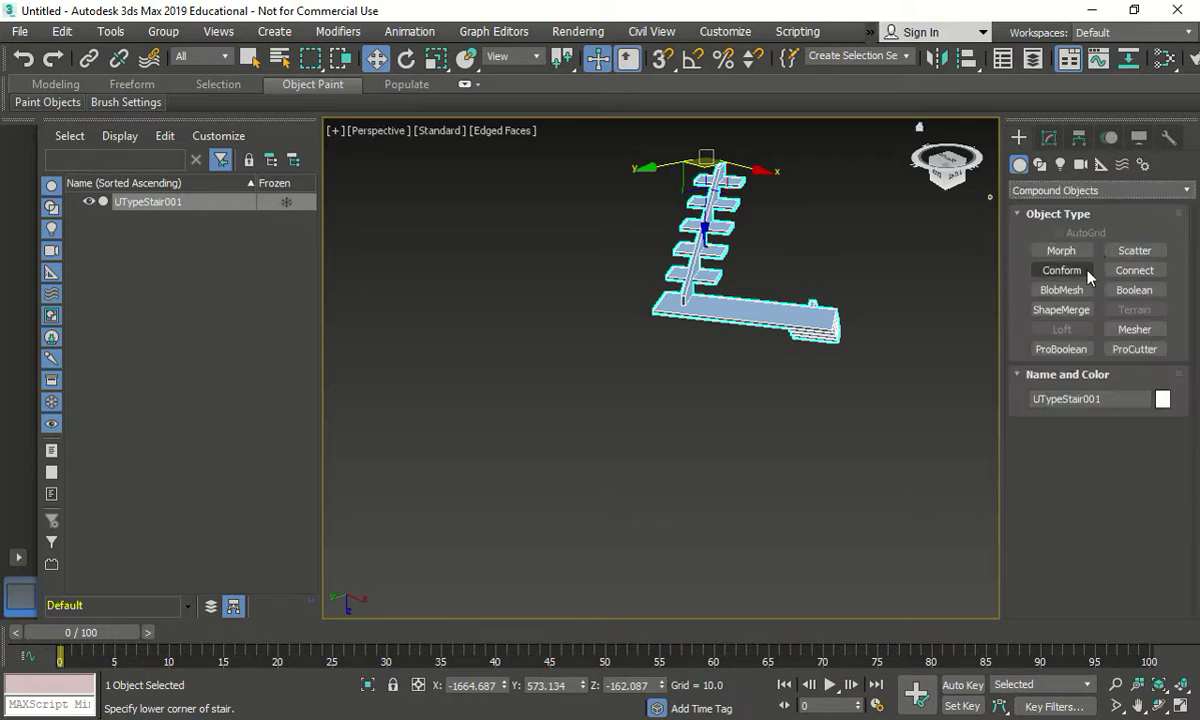
left_click(1060, 190)
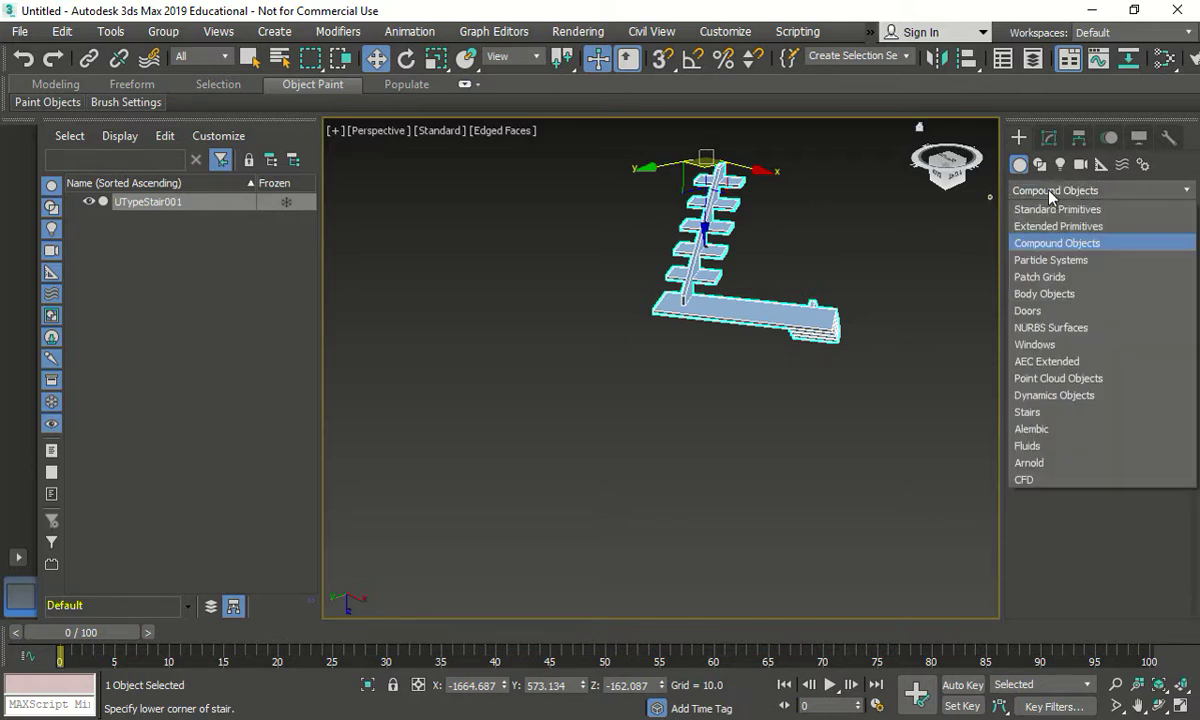
left_click(1040, 311)
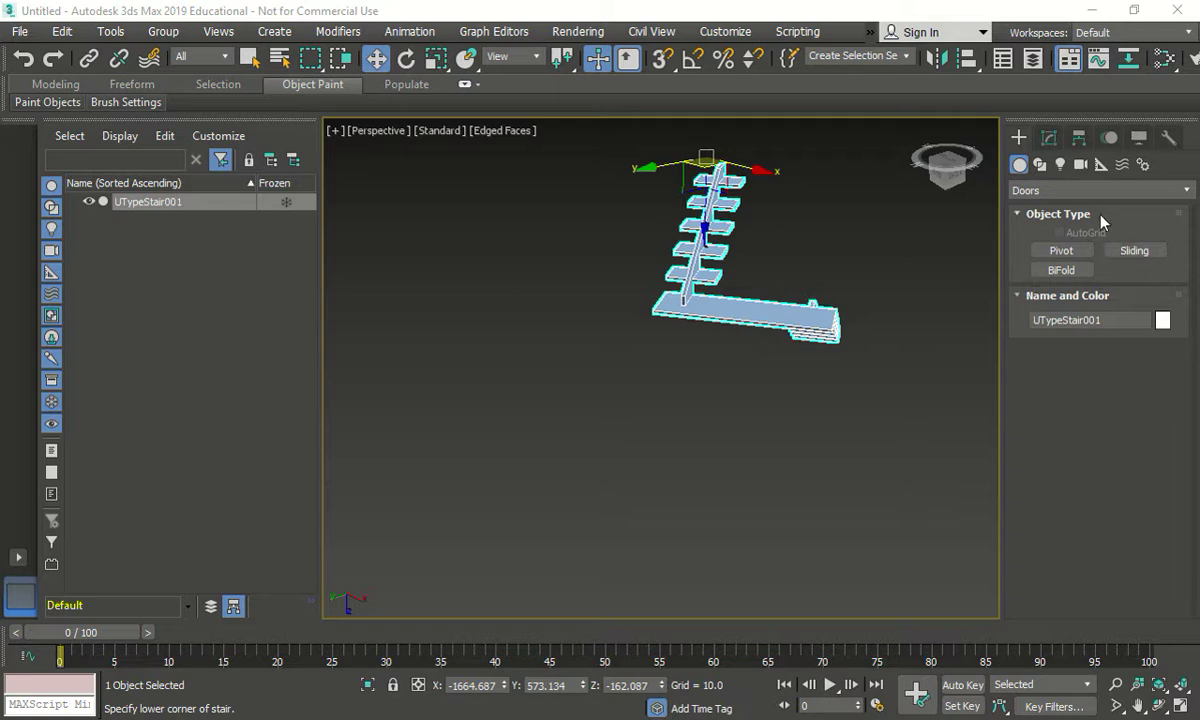
left_click(1090, 191)
left_click(1066, 414)
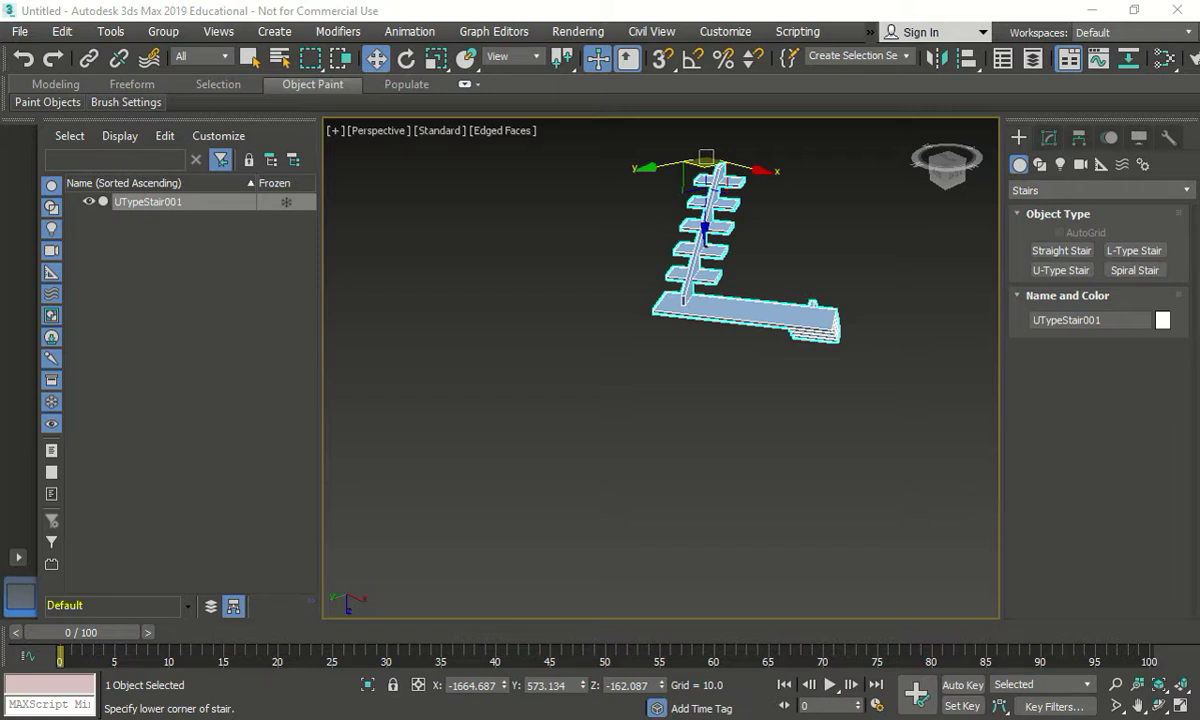
Step: Switch the geometry category to AEC Extended and place two Scotch Pine foliage objects near the U-Type stair
left_click(1110, 191)
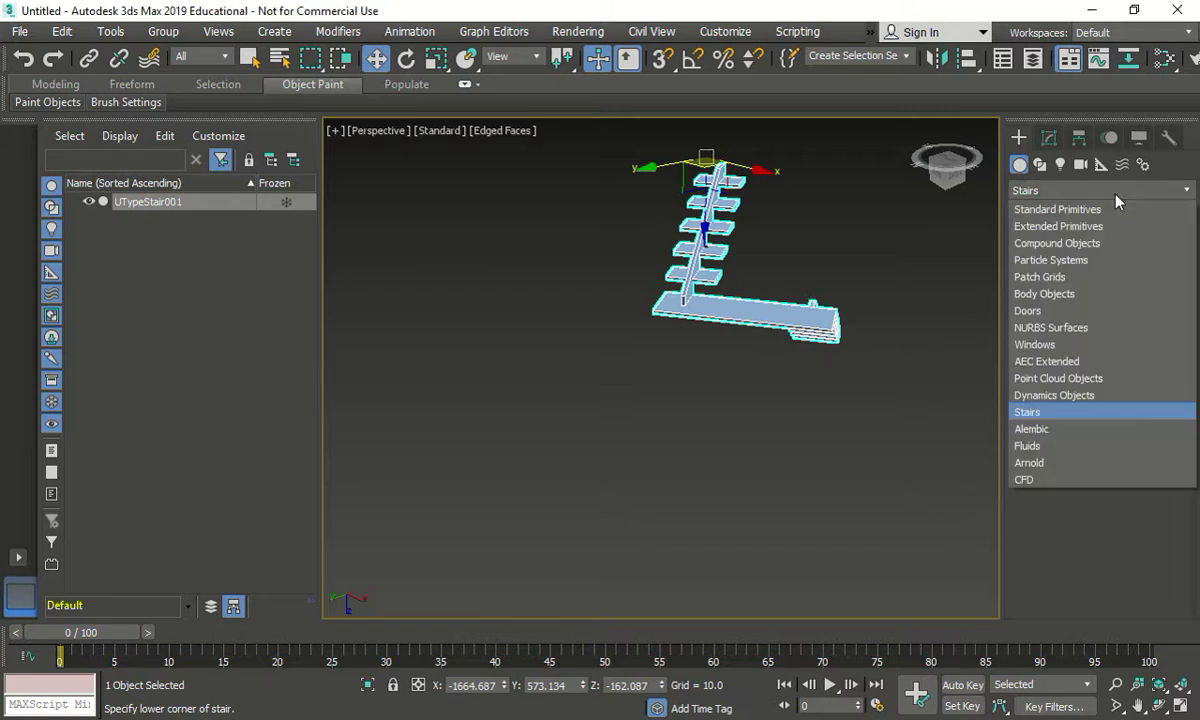
left_click(1068, 365)
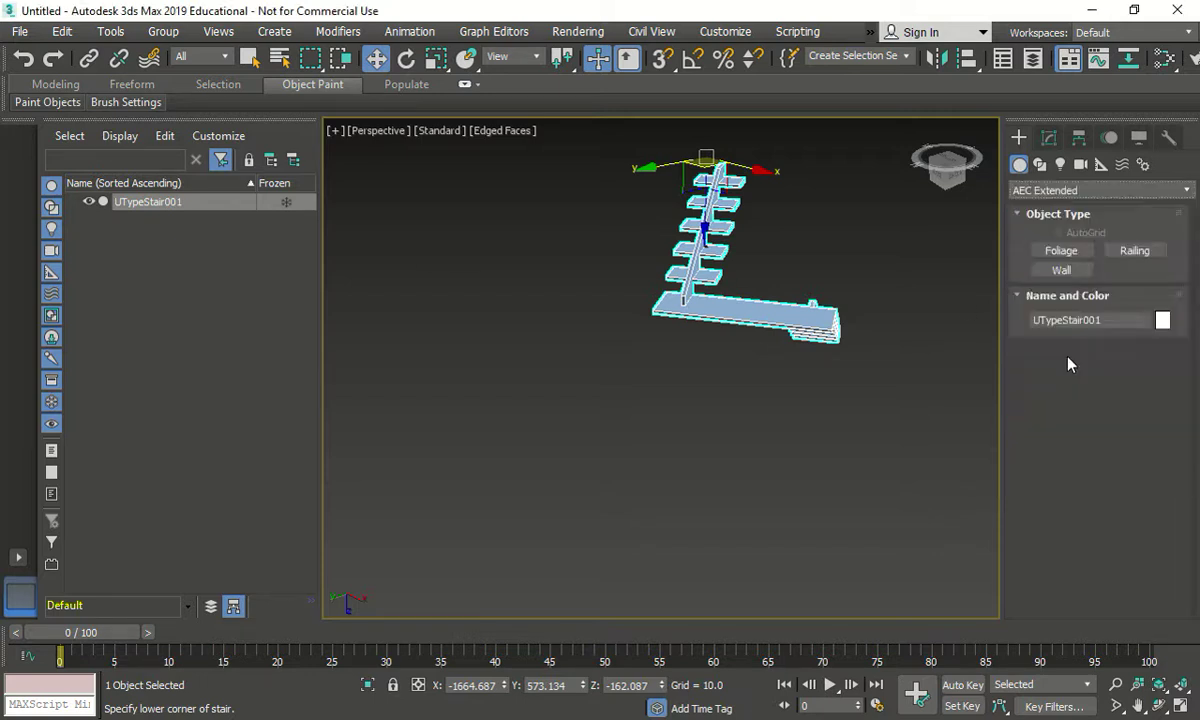
left_click(1061, 251)
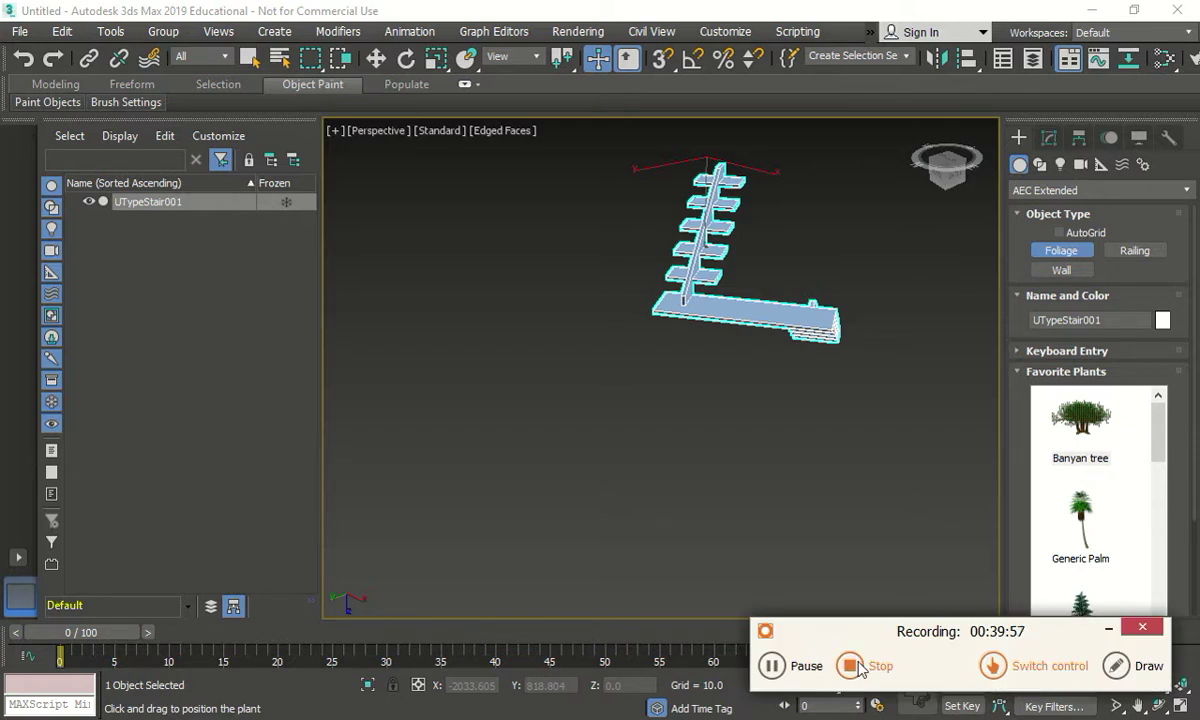
left_click_drag(1160, 437, 1160, 482)
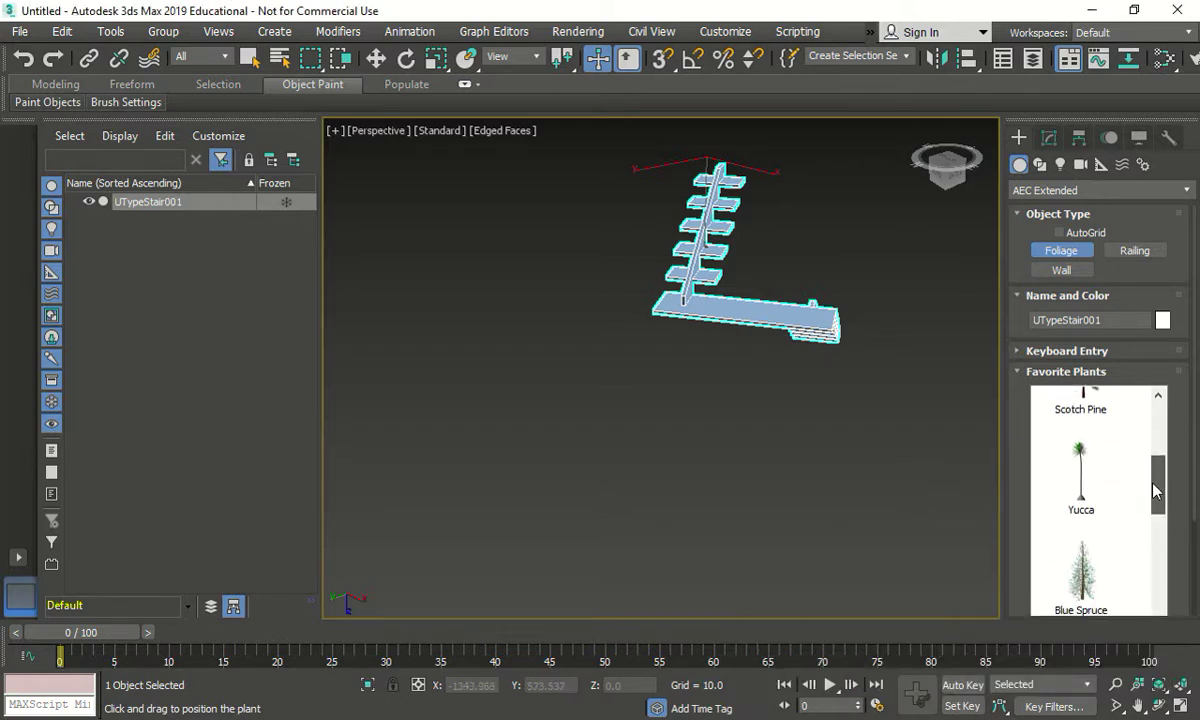
left_click(1080, 425)
left_click_drag(502, 444, 466, 206)
left_click_drag(650, 450, 803, 390)
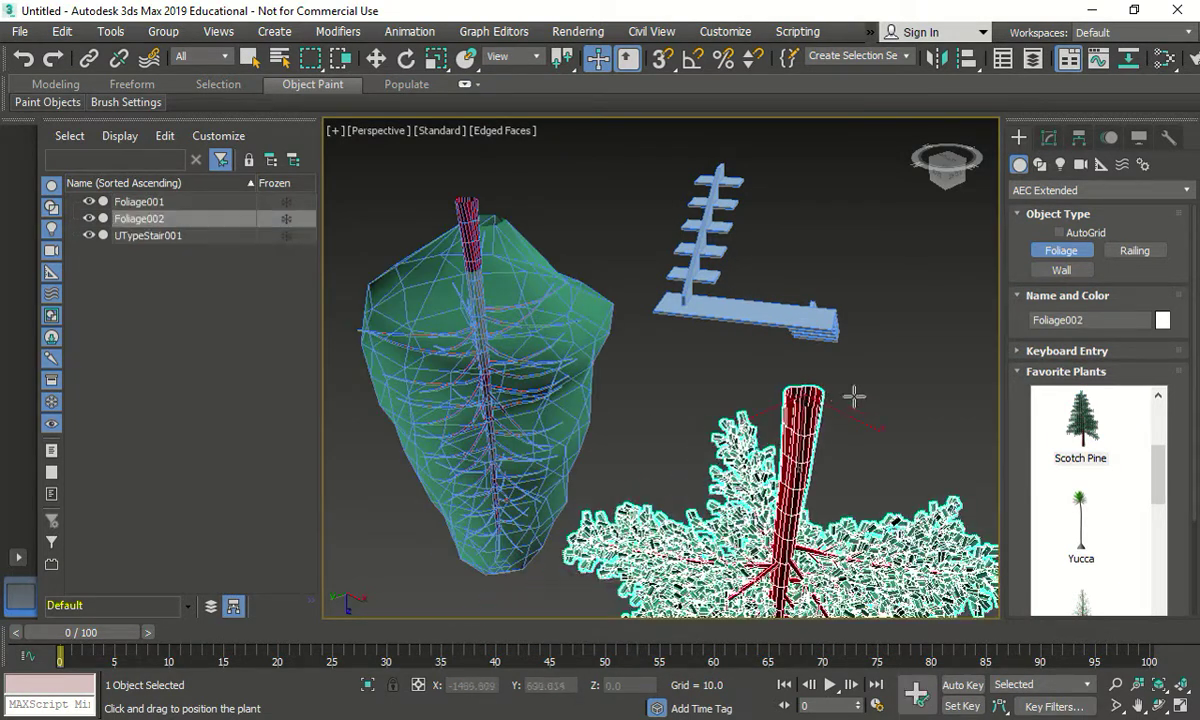
Step: Create one railing about 423 long and 117 high in open space near the U-Type stair
right_click(908, 163)
left_click(919, 130)
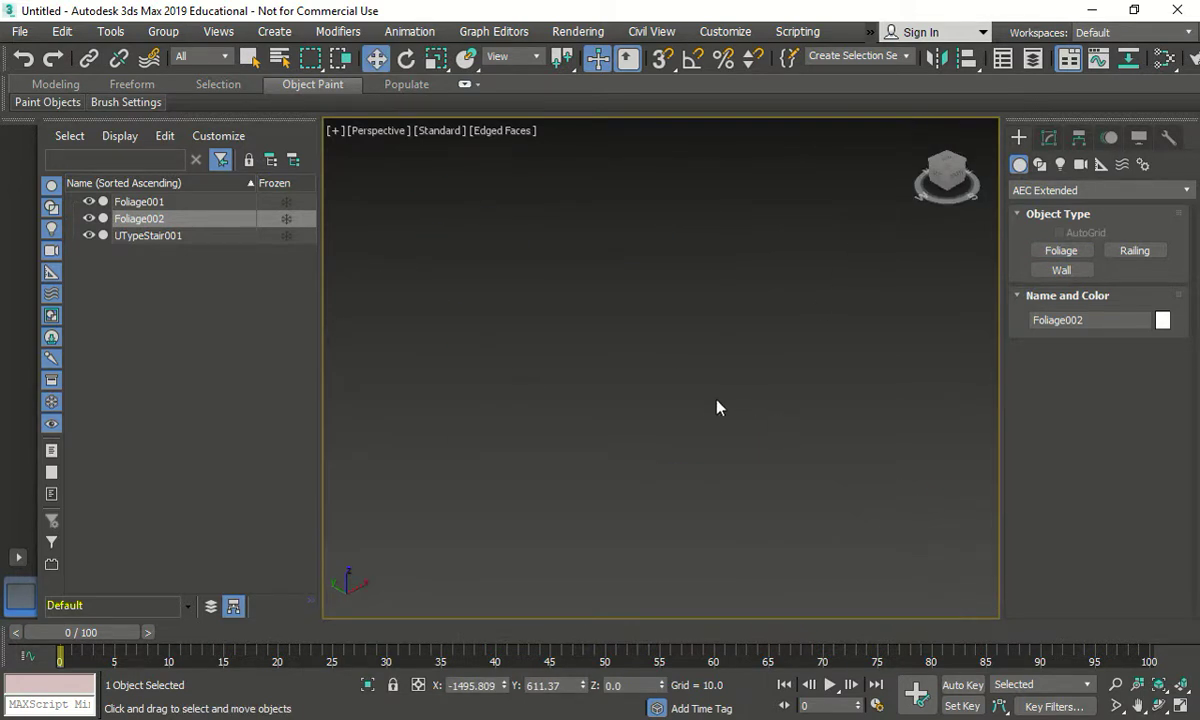
scroll(706, 400, "down", 5)
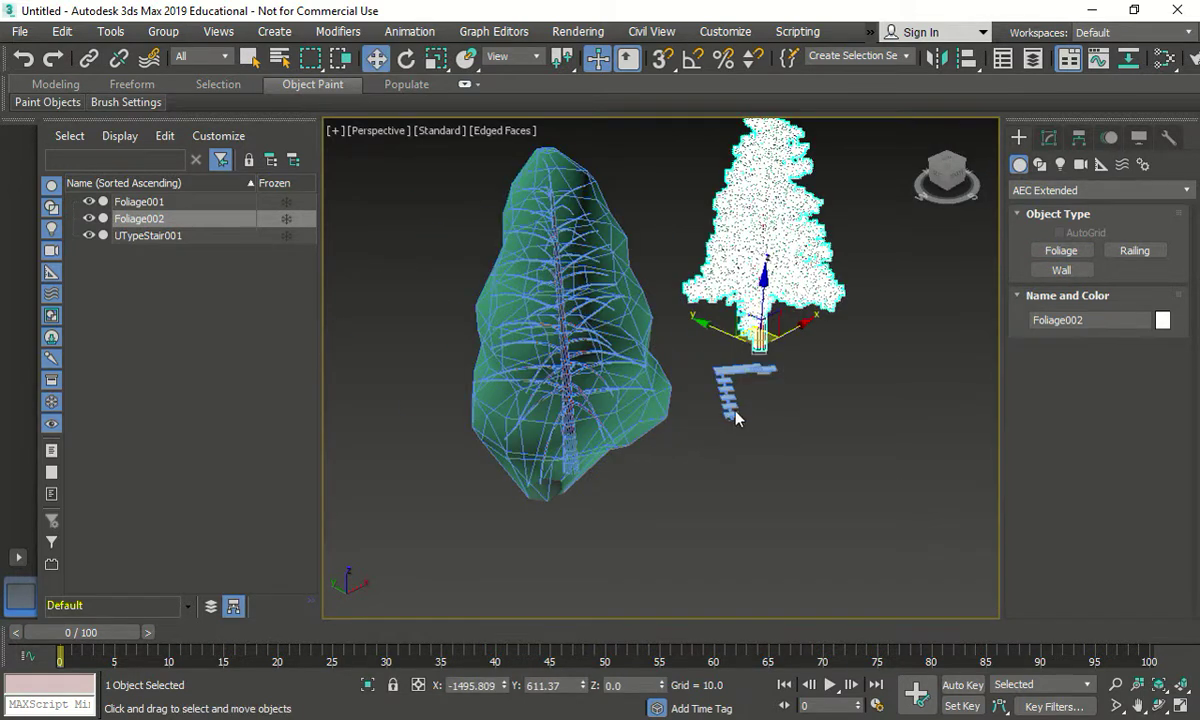
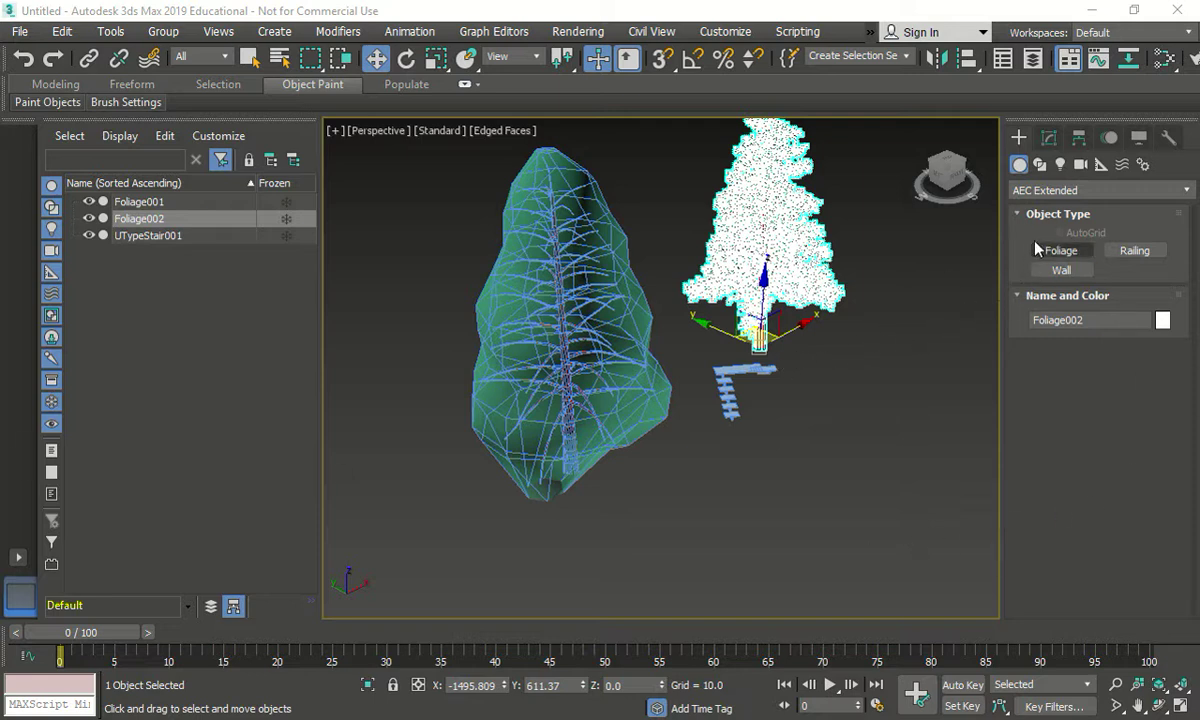
left_click(1134, 251)
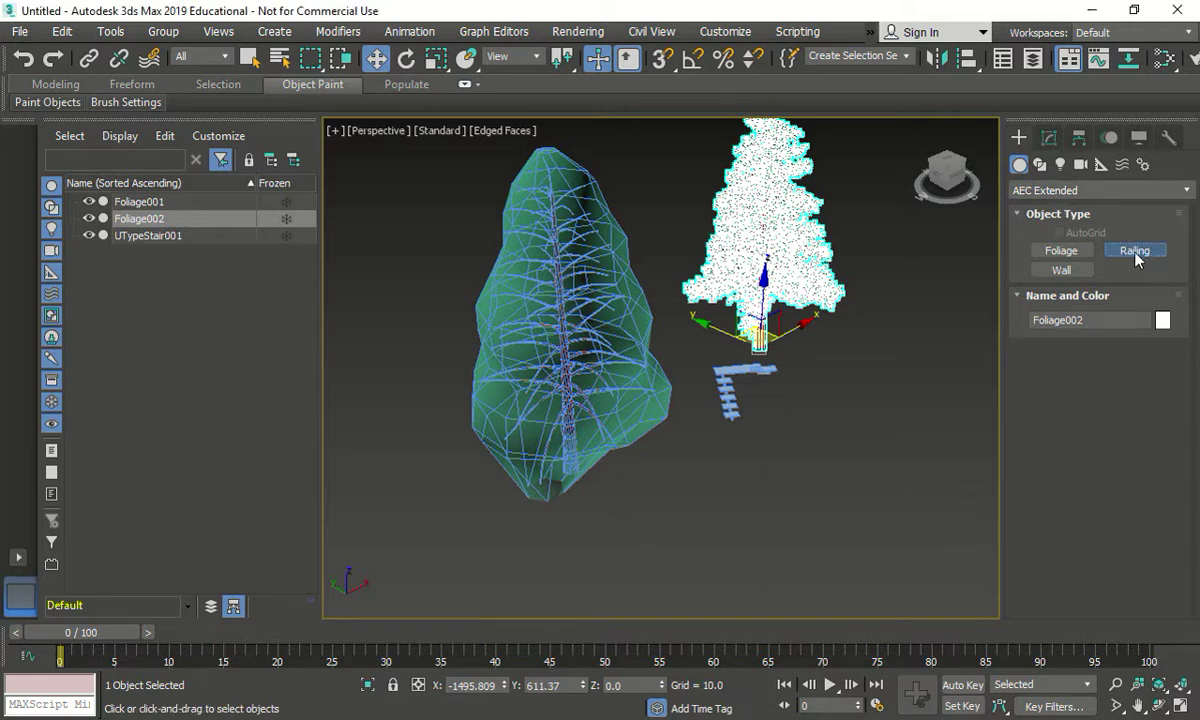
left_click_drag(670, 528, 829, 452)
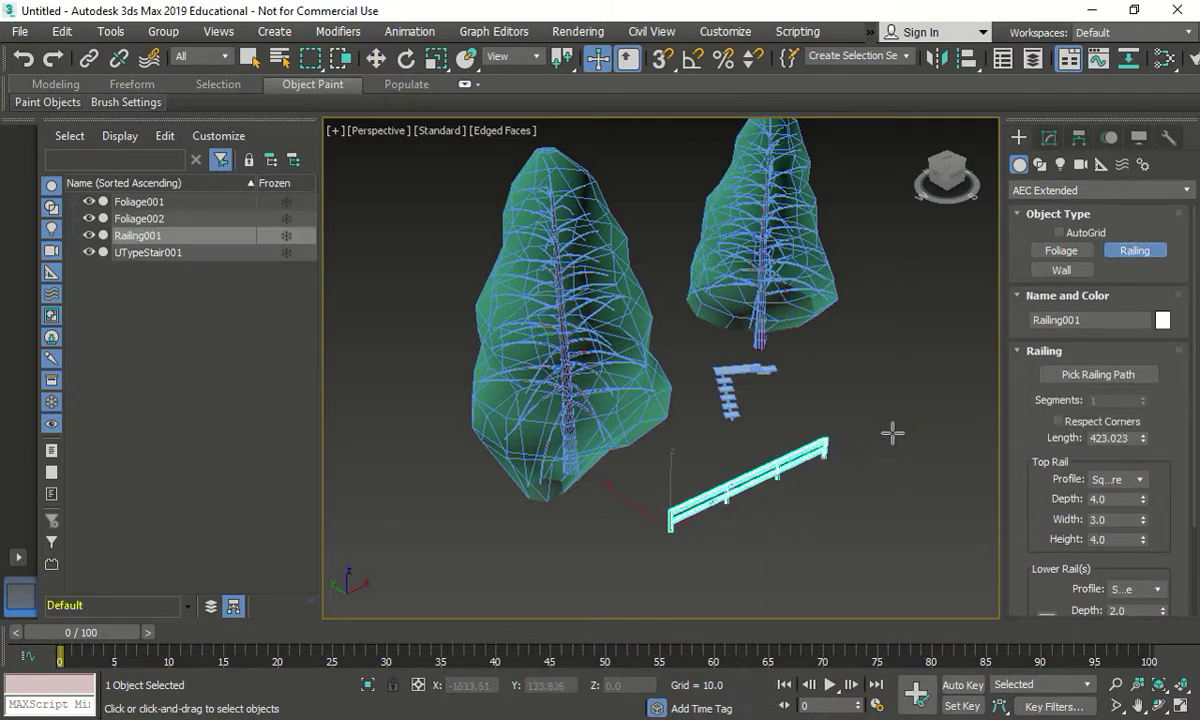
left_click(883, 404)
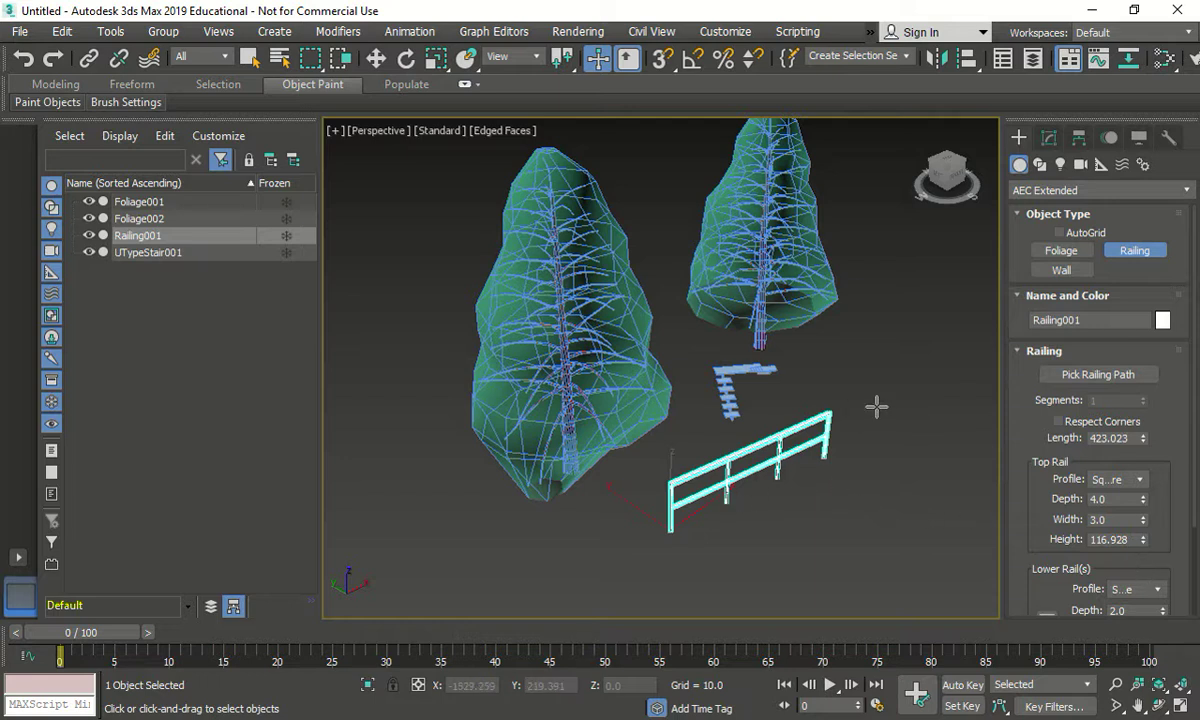
Step: Select every object in the scene and delete them all
key("w")
key("ctrl+a")
key("Delete")
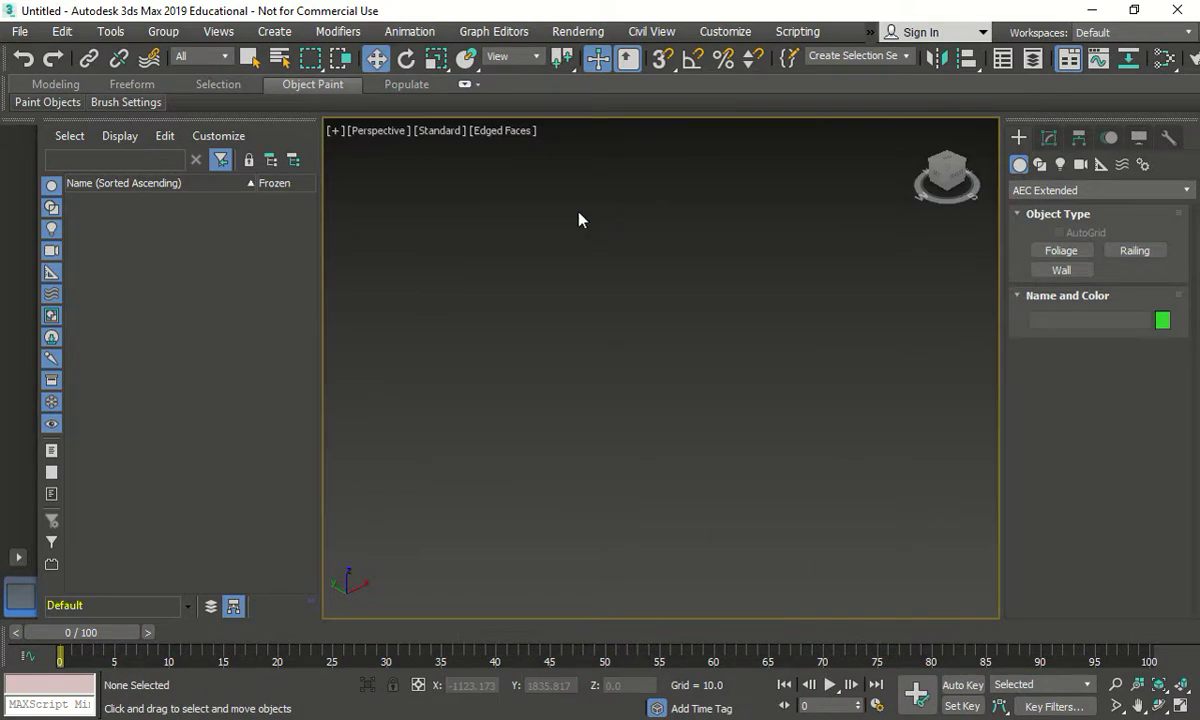
Step: Switch the geometry category to Doors and create a Pivot door about 412 wide, 733 deep and 465 high
left_click(1050, 190)
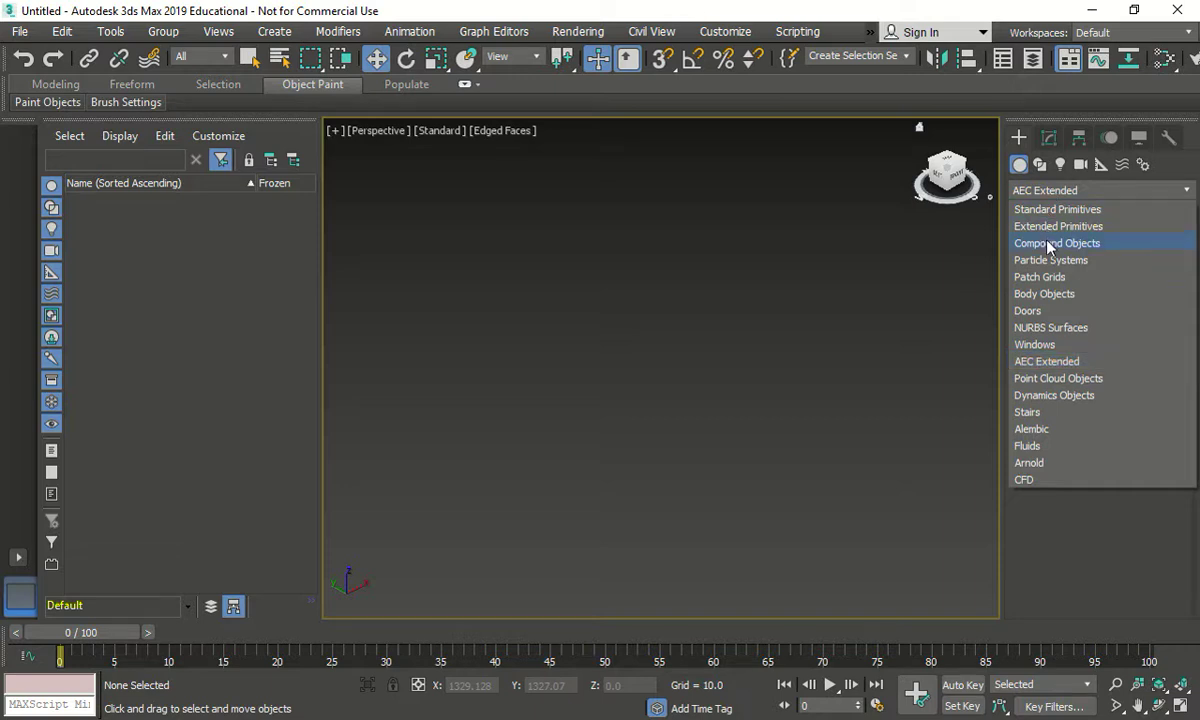
left_click(1050, 311)
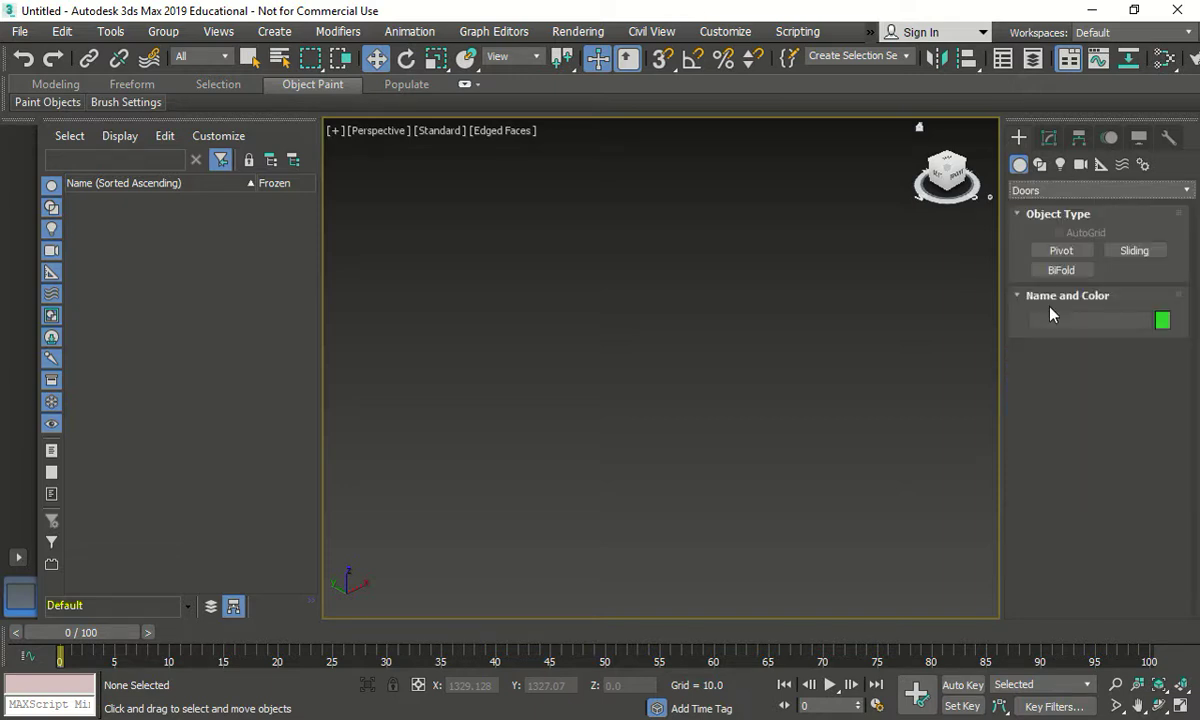
left_click(1061, 251)
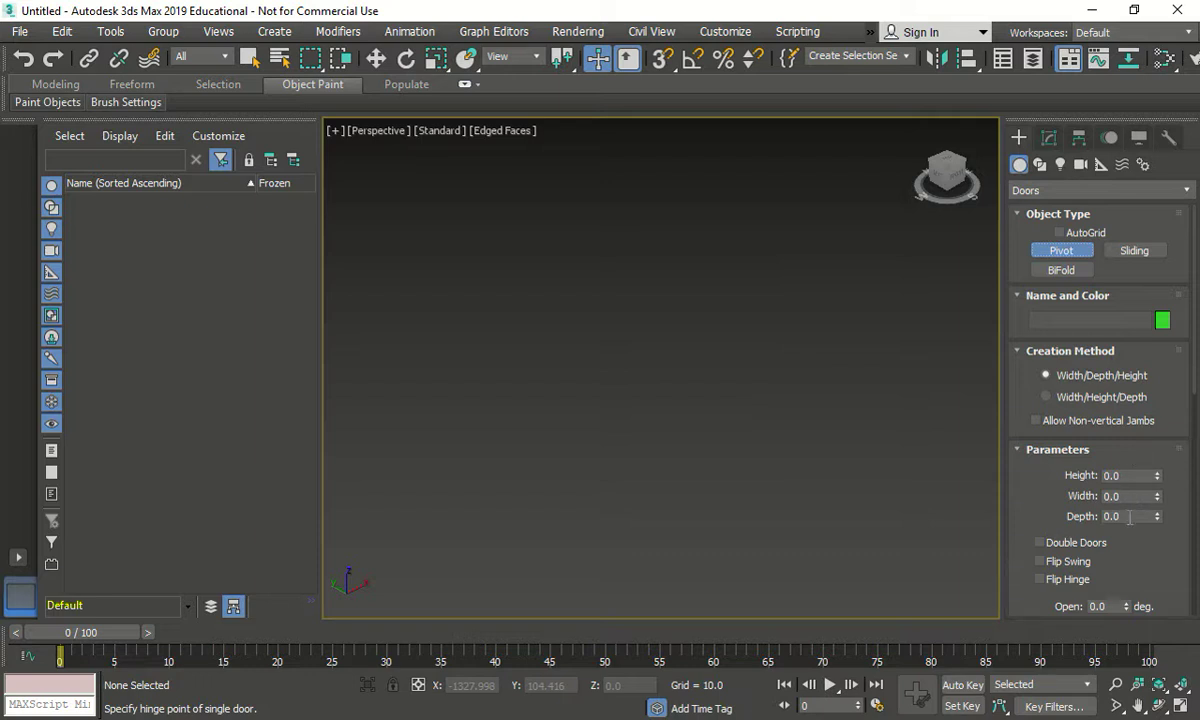
scroll(1080, 545, "down", 5)
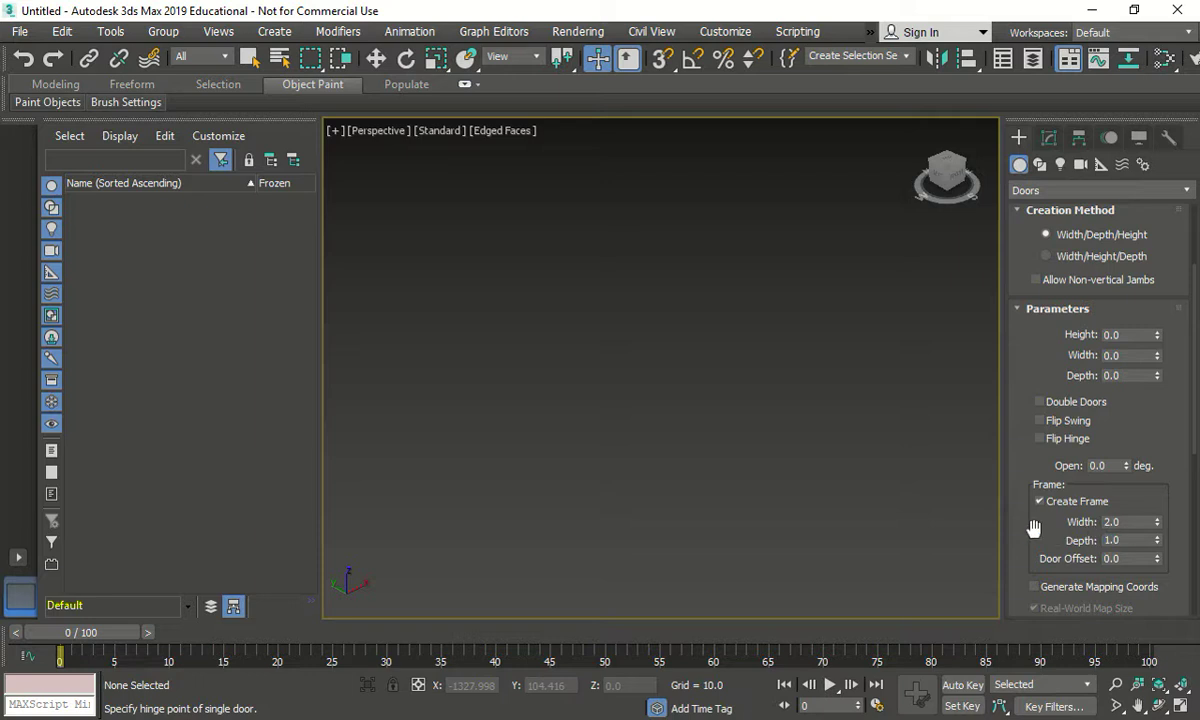
left_click_drag(464, 358, 605, 324)
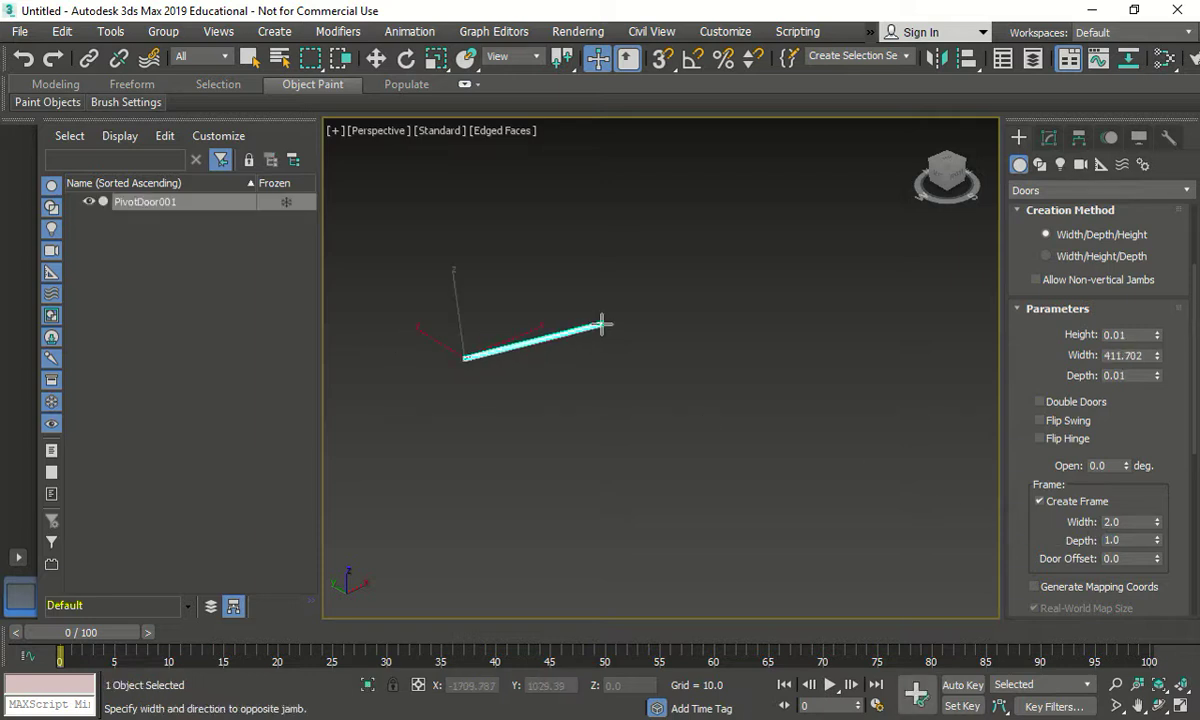
left_click(570, 232)
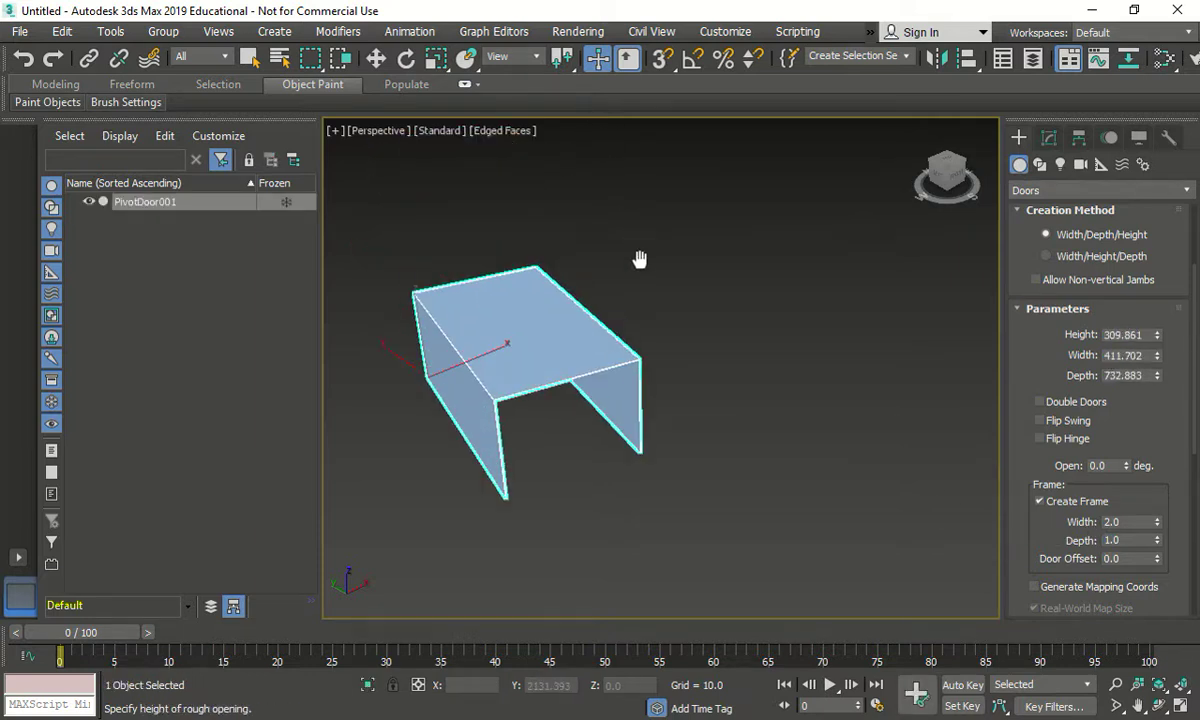
left_click(675, 99)
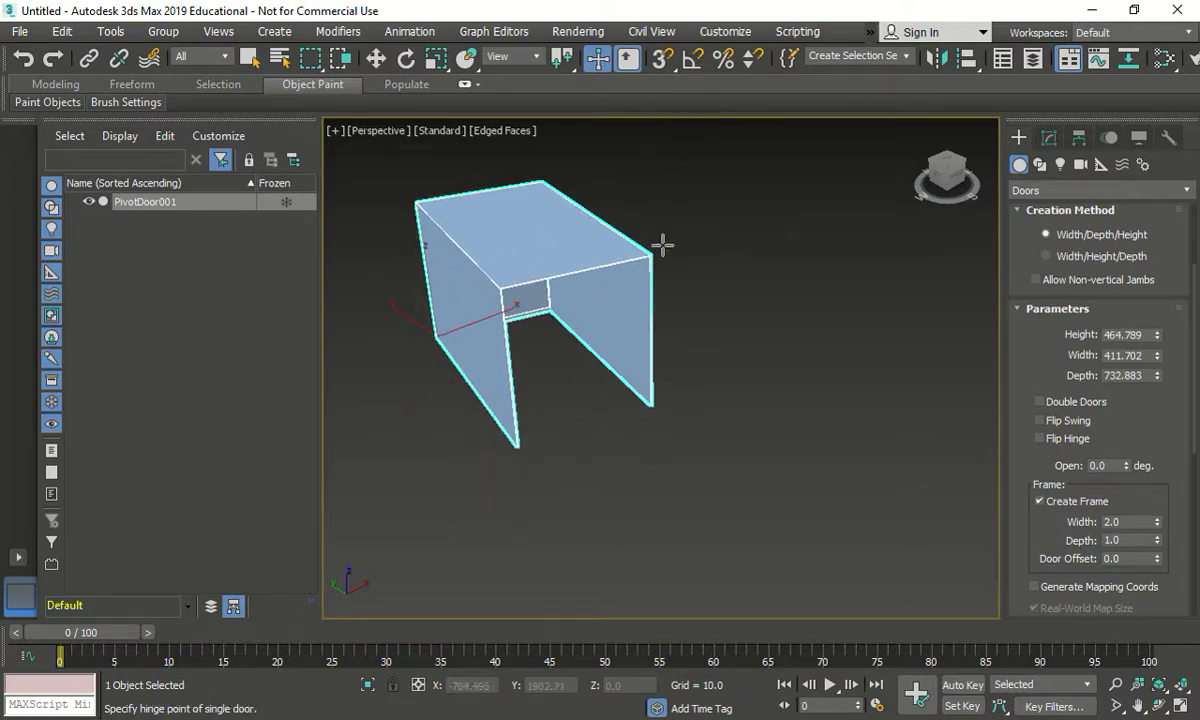
right_click(692, 260)
Step: Inspect the pivot door from another angle and delete it
left_click_drag(753, 213, 507, 386)
middle_click_drag(537, 363, 624, 248, "alt")
key("Delete")
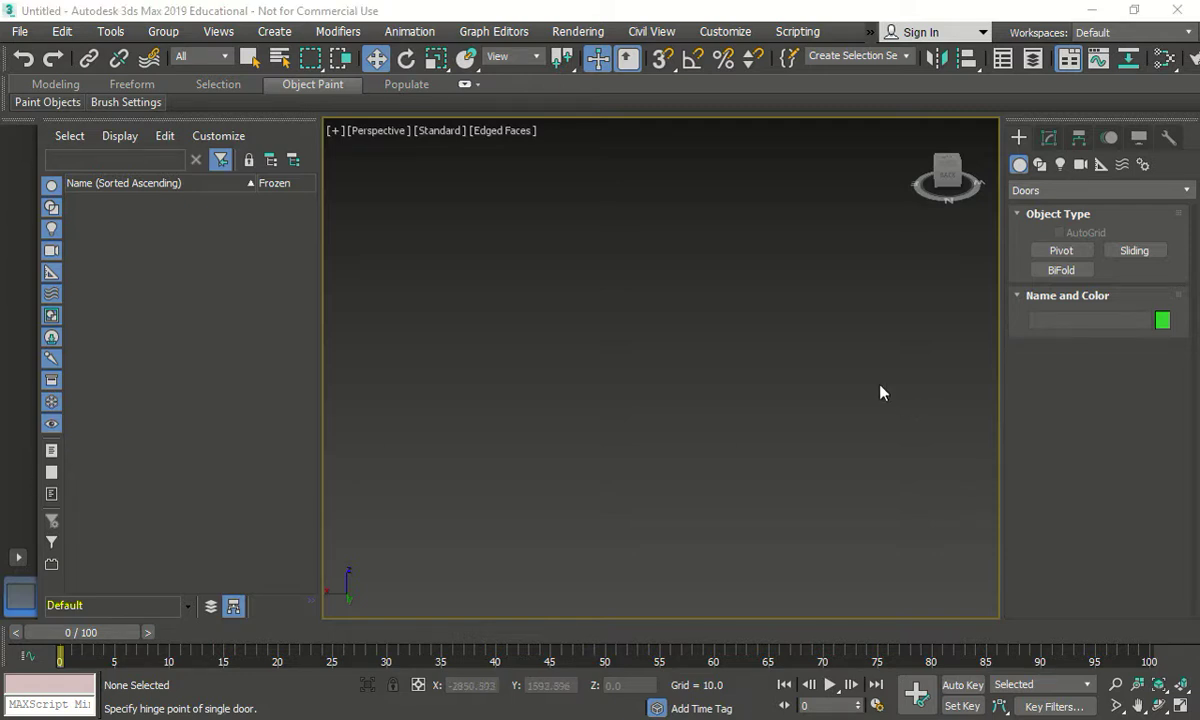
Step: Start another Pivot door with the Width/Depth/Height creation method
left_click(1061, 251)
mouse_move(1197, 360)
left_mouse_down()
mouse_move(1173, 618)
mouse_move(1197, 352)
left_mouse_up()
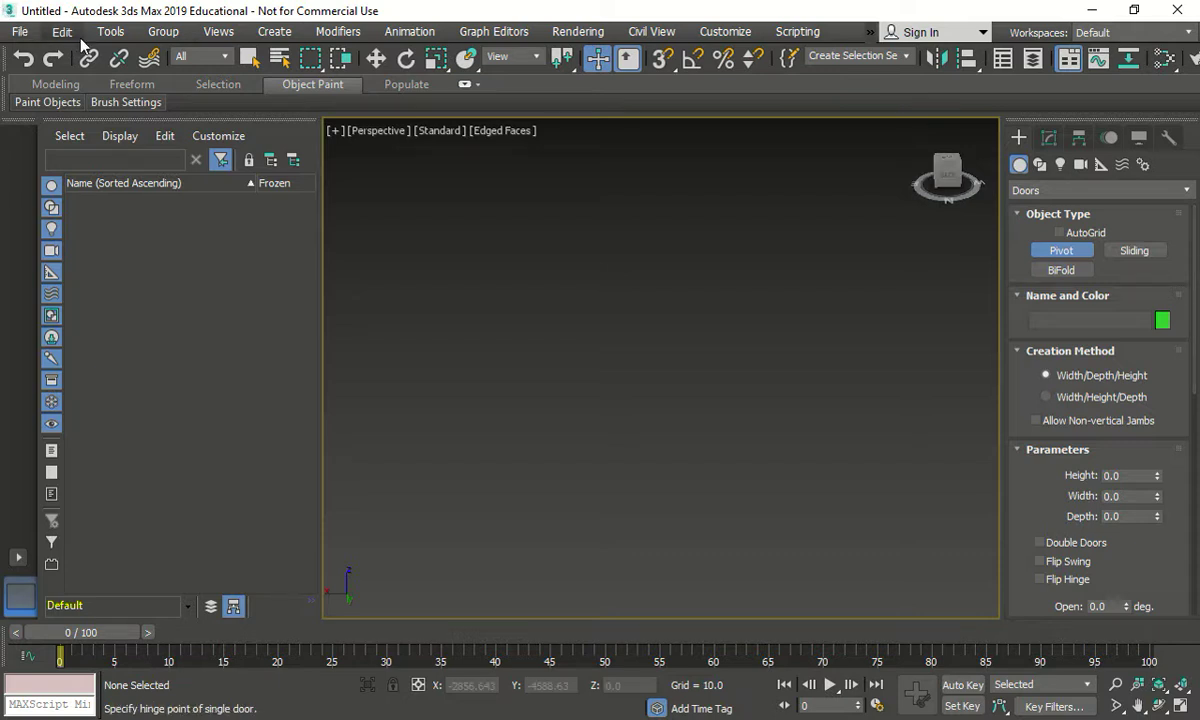